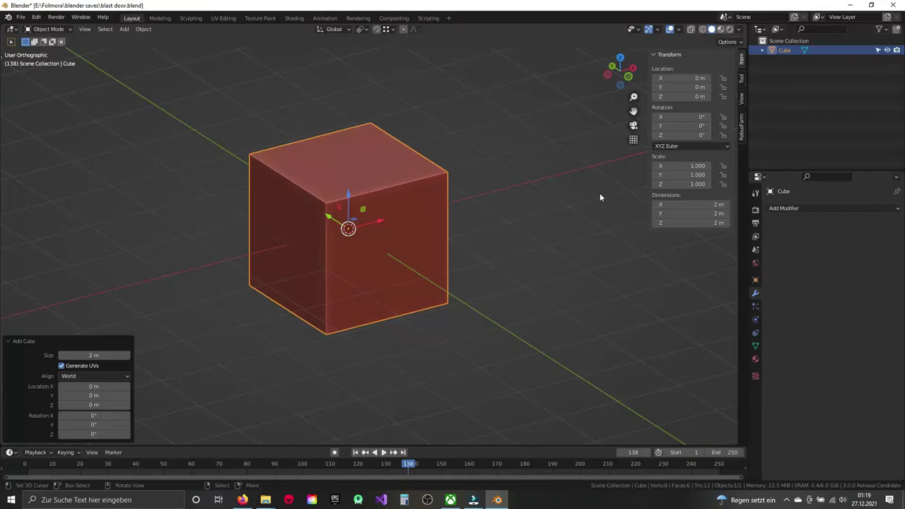
Step: Rename the default cube to ref_human and view it from the front
{"action": "double_click", "coordinate": [783, 50]}
{"action": "type", "text": "ref_human"}
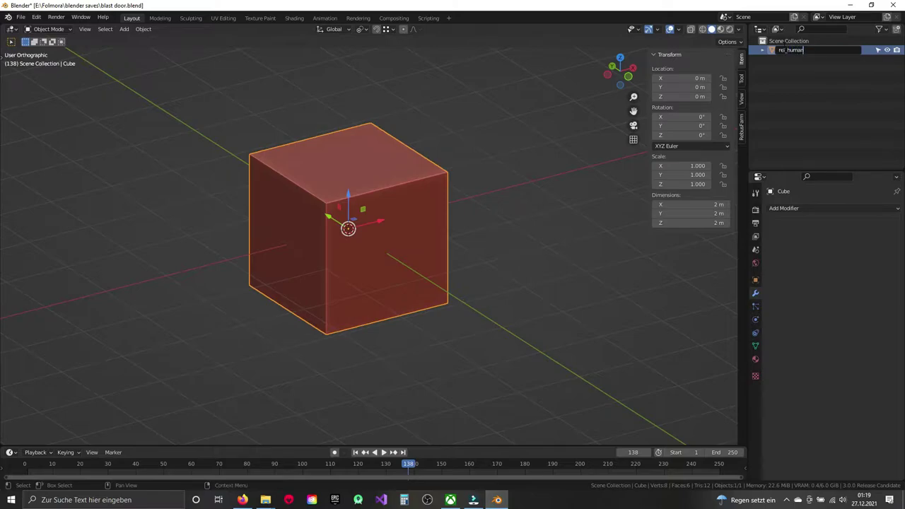
{"action": "key", "text": "Return"}
{"action": "key", "text": "KP_1"}
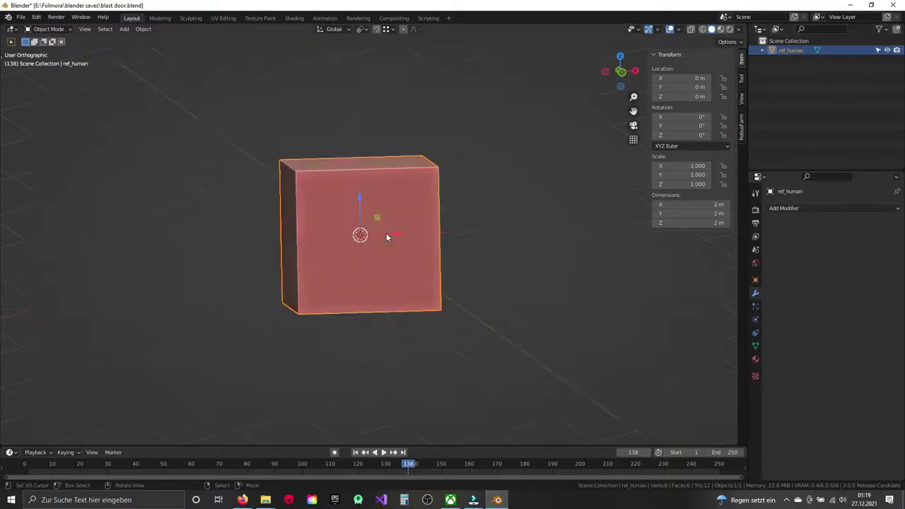
{"action": "middle_click_drag", "start_coordinate": [390, 231], "coordinate": [385, 244], "text": "shift"}
Step: In Edit Mode, cut a centre edge loop and delete the cube's lower half of vertices
{"action": "key", "text": "Tab"}
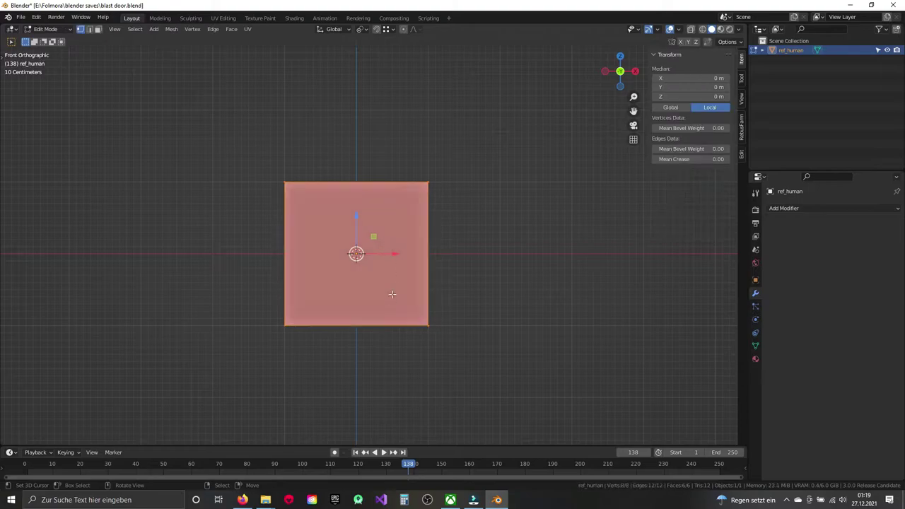
{"action": "key", "text": "ctrl+r"}
{"action": "left_click", "coordinate": [294, 255]}
{"action": "right_click", "coordinate": [294, 255]}
{"action": "left_click", "coordinate": [273, 329]}
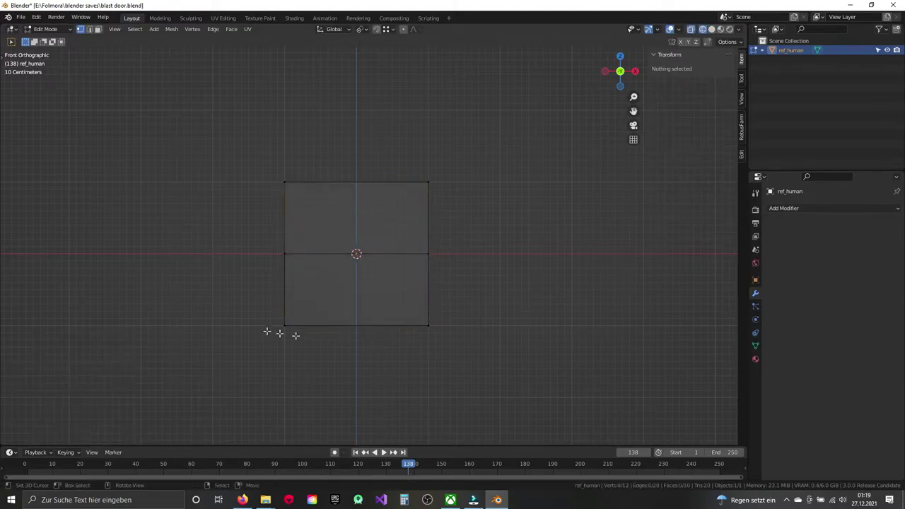
{"action": "left_click_drag", "start_coordinate": [216, 287], "coordinate": [467, 346]}
{"action": "key", "text": "x"}
{"action": "left_click", "coordinate": [474, 326]}
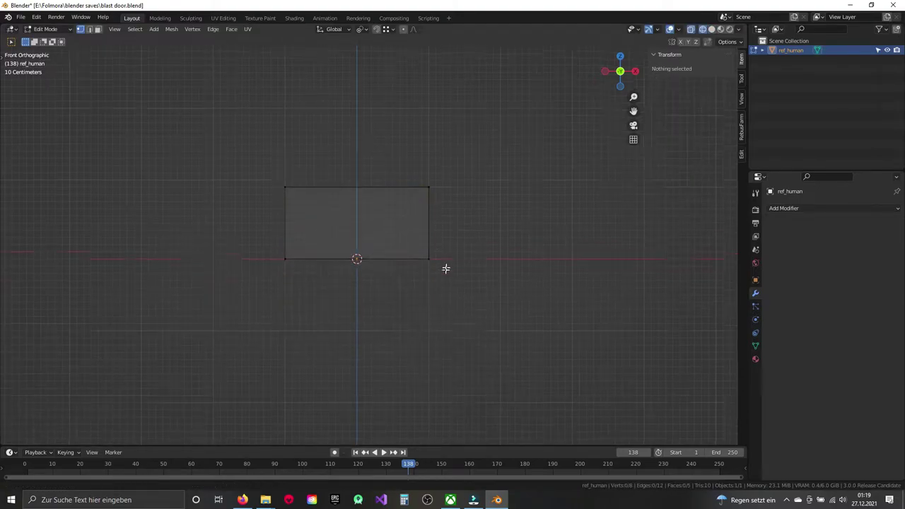
Step: Box-select the top edge and set its height to 1.8 m
{"action": "middle_click_drag", "start_coordinate": [446, 269], "coordinate": [456, 296], "text": "shift"}
{"action": "key", "text": "a"}
{"action": "key", "text": "alt+a"}
{"action": "key", "text": "b"}
{"action": "left_click_drag", "start_coordinate": [478, 230], "coordinate": [286, 199]}
{"action": "middle_click_drag", "start_coordinate": [472, 221], "coordinate": [476, 254], "text": "shift"}
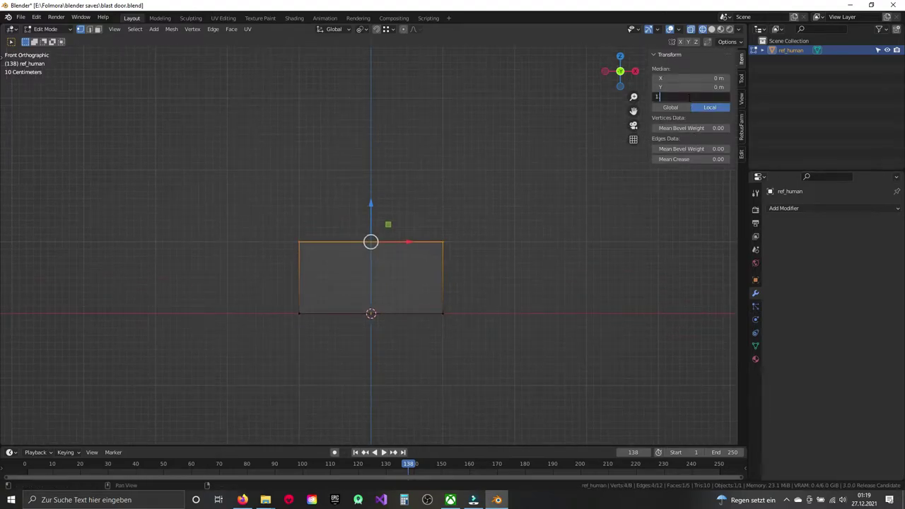
{"action": "type", "text": ".8"}
{"action": "key", "text": "Return"}
Step: Scale the whole mesh to 0.345 width along X and thinner along Y
{"action": "key", "text": "alt+a"}
{"action": "key", "text": "a"}
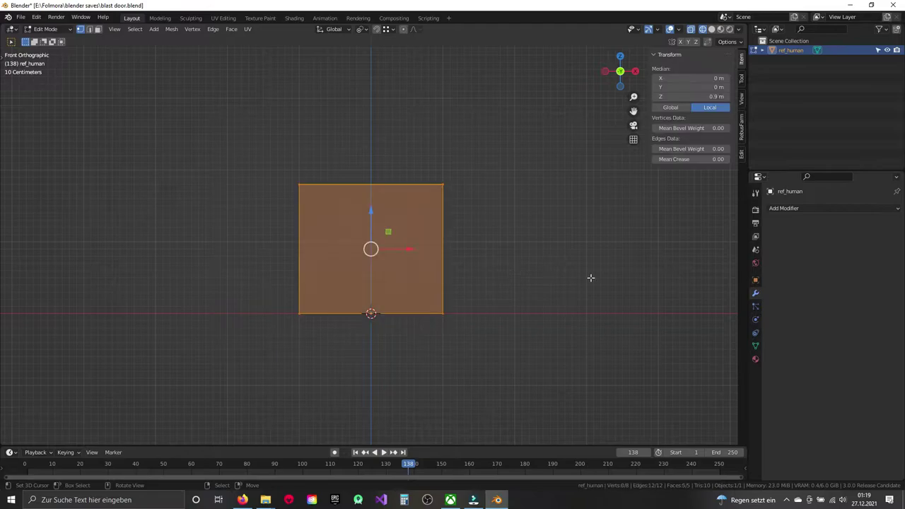
{"action": "key", "text": "s"}
{"action": "key", "text": "x"}
{"action": "left_click", "coordinate": [467, 248]}
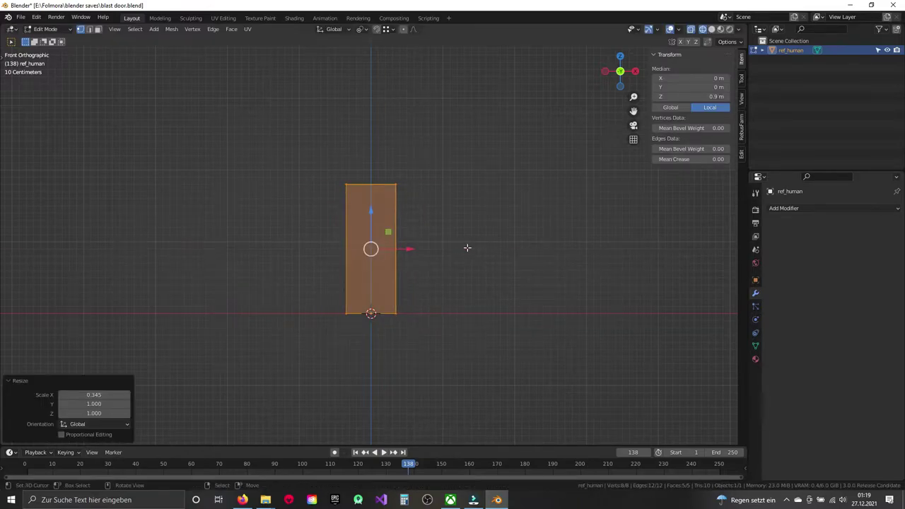
{"action": "key", "text": "KP_3"}
{"action": "key", "text": "s"}
{"action": "key", "text": "y"}
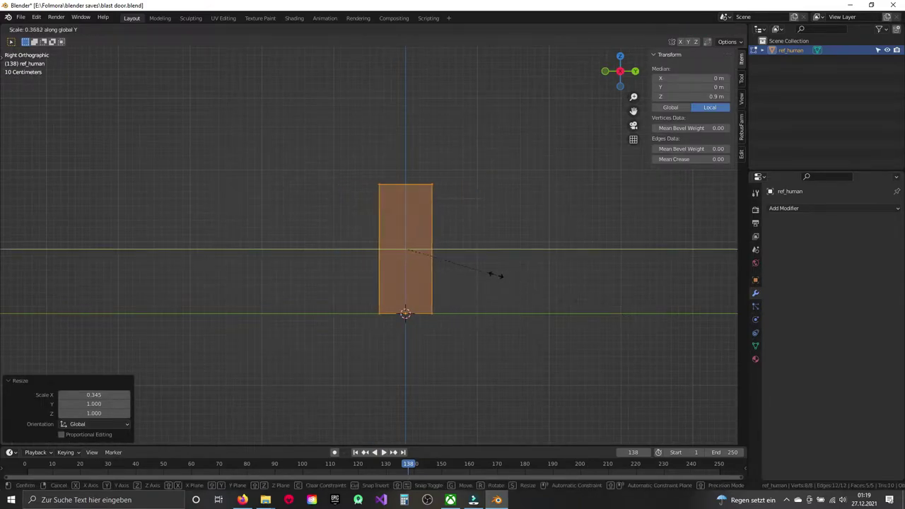
{"action": "left_click", "coordinate": [491, 272]}
Step: Shift the box along Y, return to Object Mode and turn on X-ray in front view
{"action": "middle_click_drag", "start_coordinate": [488, 268], "coordinate": [417, 298]}
{"action": "key", "text": "g"}
{"action": "key", "text": "y"}
{"action": "left_click", "coordinate": [549, 244]}
{"action": "key", "text": "Tab"}
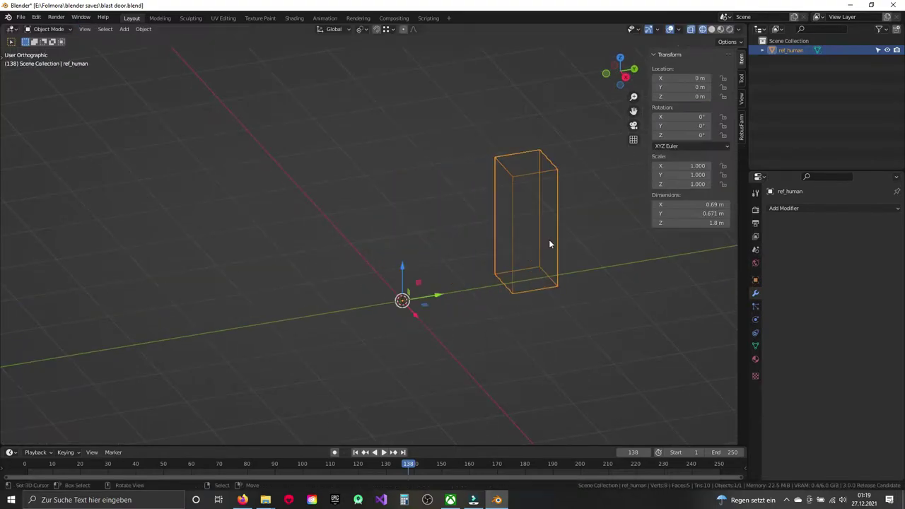
{"action": "key", "text": "shift+z"}
{"action": "key", "text": "KP_1"}
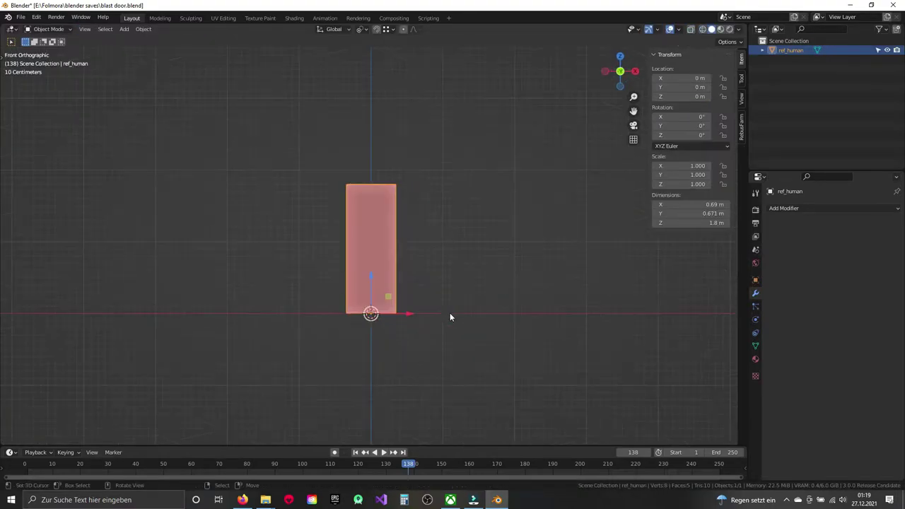
{"action": "key", "text": "shift+a"}
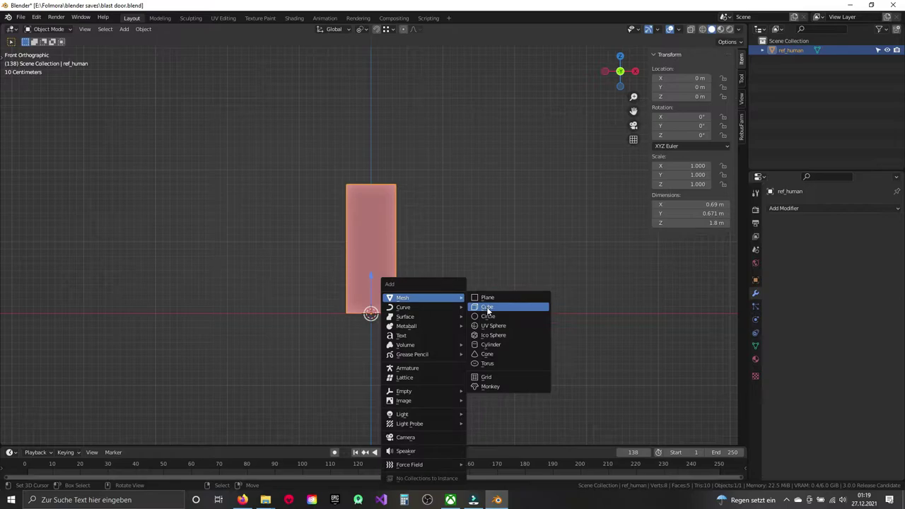
Step: Add a new 2 m cube and raise its mesh so it rests on the ground
{"action": "left_click", "coordinate": [487, 307]}
{"action": "middle_click_drag", "start_coordinate": [454, 316], "coordinate": [428, 239], "text": "shift"}
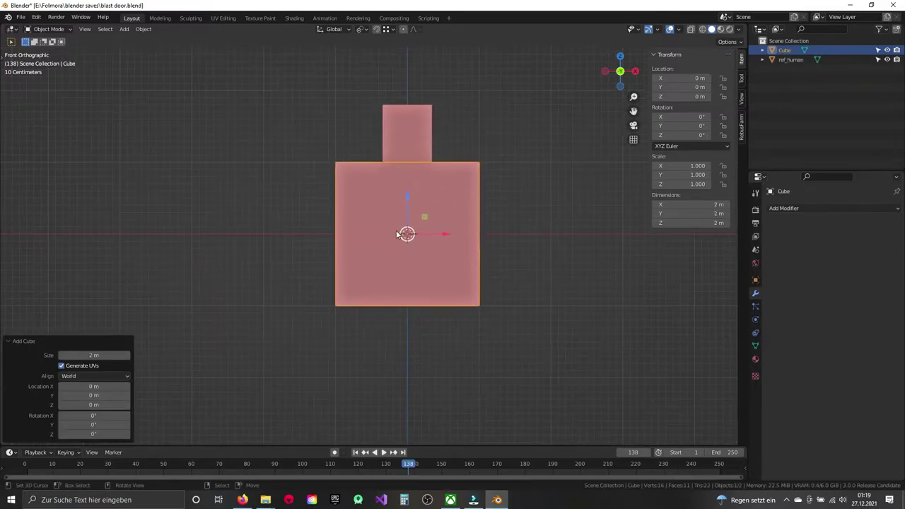
{"action": "key", "text": "Tab"}
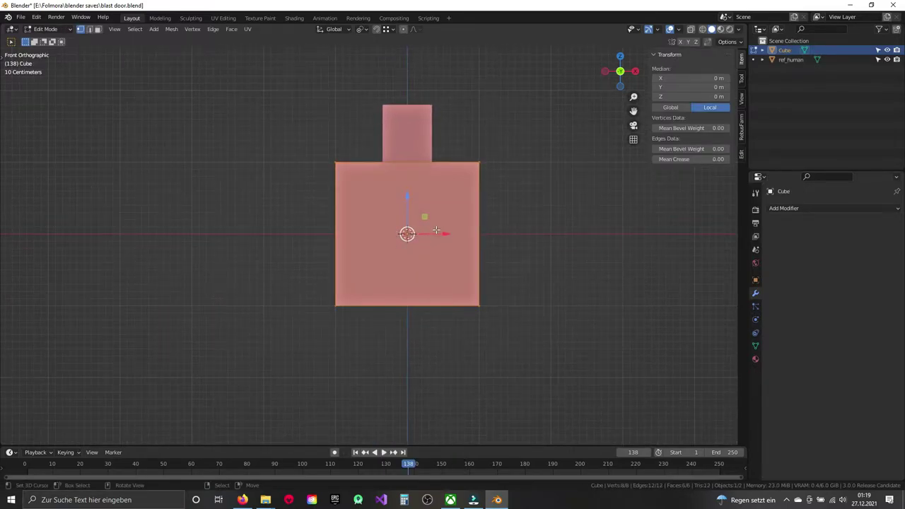
{"action": "key", "text": "alt+z"}
{"action": "key", "text": "alt+a"}
{"action": "scroll", "coordinate": [406, 216], "scroll_direction": "up", "scroll_amount": 3, "text": "shift"}
{"action": "scroll", "coordinate": [402, 278], "scroll_direction": "up", "scroll_amount": 3, "text": "shift"}
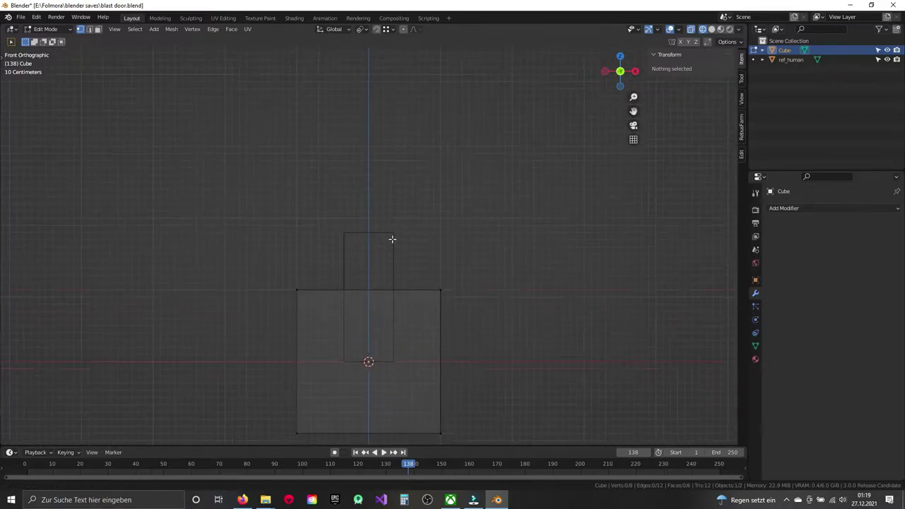
{"action": "key", "text": "a"}
{"action": "middle_click_drag", "start_coordinate": [392, 239], "coordinate": [401, 112], "text": "shift"}
{"action": "left_click_drag", "start_coordinate": [376, 227], "coordinate": [376, 150]}
{"action": "middle_click_drag", "start_coordinate": [376, 150], "coordinate": [402, 251], "text": "shift"}
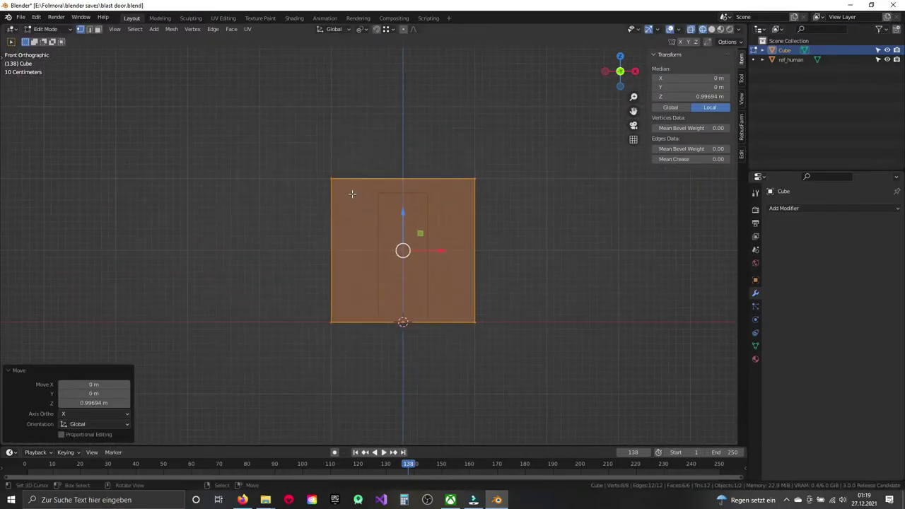
Step: Select the new cube's top edge and raise it to make the cube taller
{"action": "key", "text": "alt+a"}
{"action": "left_click_drag", "start_coordinate": [304, 172], "coordinate": [491, 184]}
{"action": "middle_click_drag", "start_coordinate": [480, 189], "coordinate": [493, 234], "text": "shift"}
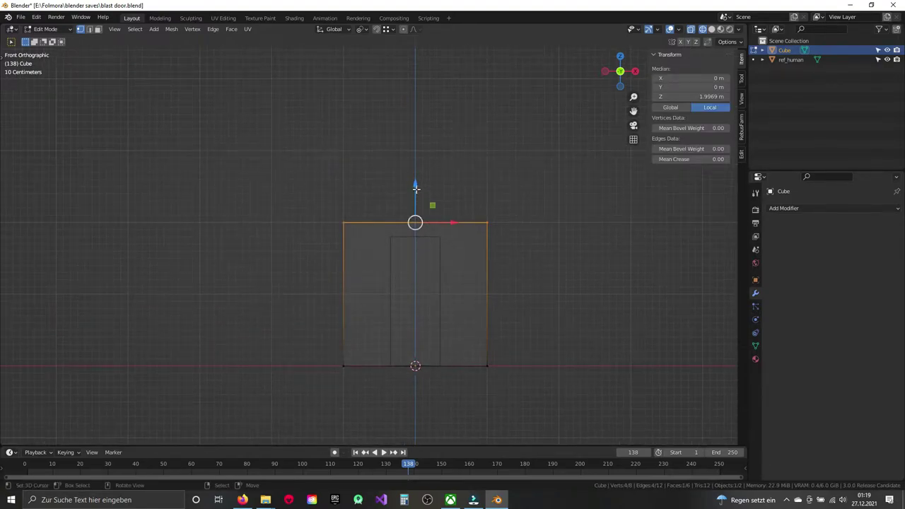
{"action": "left_click_drag", "start_coordinate": [415, 188], "coordinate": [418, 126]}
Step: Scale the whole cube 1.268 times along X
{"action": "key", "text": "alt+a"}
{"action": "key", "text": "a"}
{"action": "key", "text": "s"}
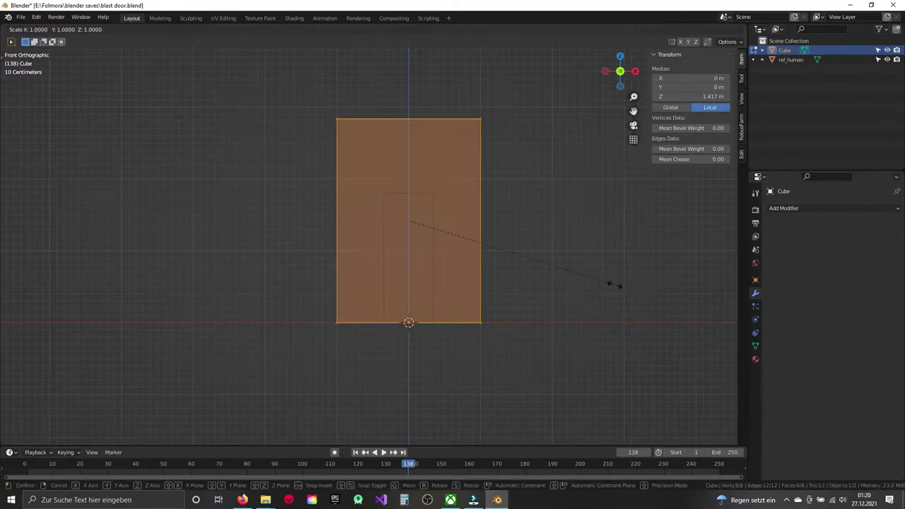
{"action": "key", "text": "x"}
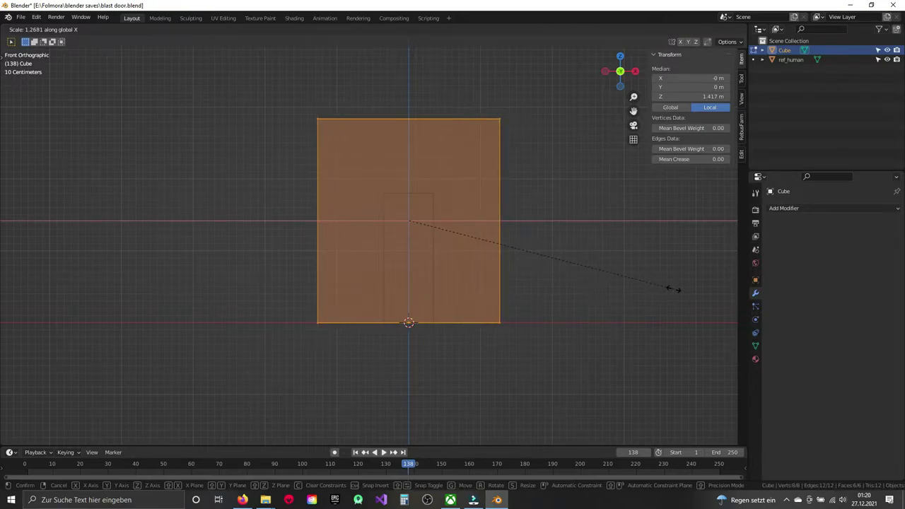
{"action": "left_click", "coordinate": [672, 289]}
{"action": "mouse_move", "coordinate": [436, 250]}
{"action": "middle_mouse_down", "text": "shift"}
{"action": "mouse_move", "coordinate": [452, 281]}
{"action": "mouse_move", "coordinate": [419, 219]}
{"action": "mouse_move", "coordinate": [591, 239]}
{"action": "middle_mouse_up", "text": "shift"}
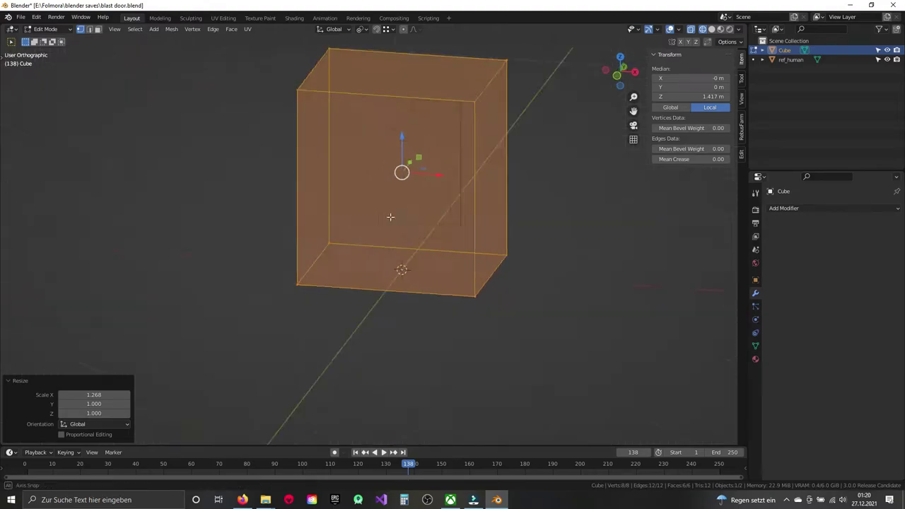
Step: Scale the cube along Y to 0.186 depth, making a thin slab
{"action": "key", "text": "s"}
{"action": "key", "text": "y"}
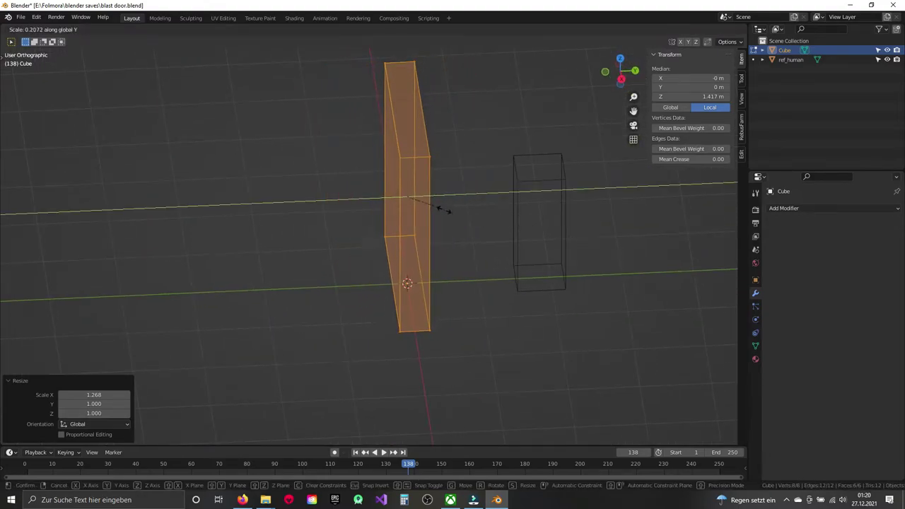
{"action": "left_click", "coordinate": [417, 212]}
{"action": "middle_click_drag", "start_coordinate": [417, 212], "coordinate": [404, 236]}
{"action": "key", "text": "KP_1"}
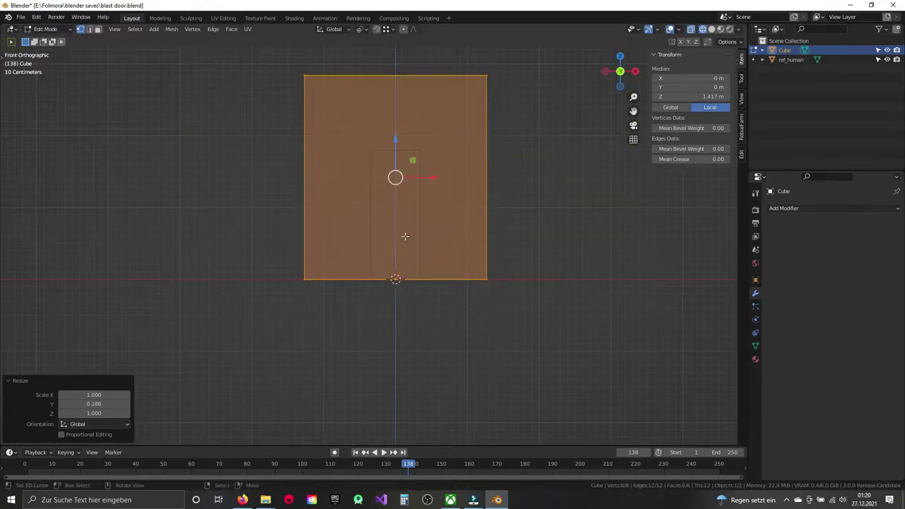
{"action": "scroll", "coordinate": [369, 235], "scroll_direction": "up", "scroll_amount": 4, "text": "shift"}
{"action": "middle_click_drag", "start_coordinate": [368, 235], "coordinate": [363, 204], "text": "shift"}
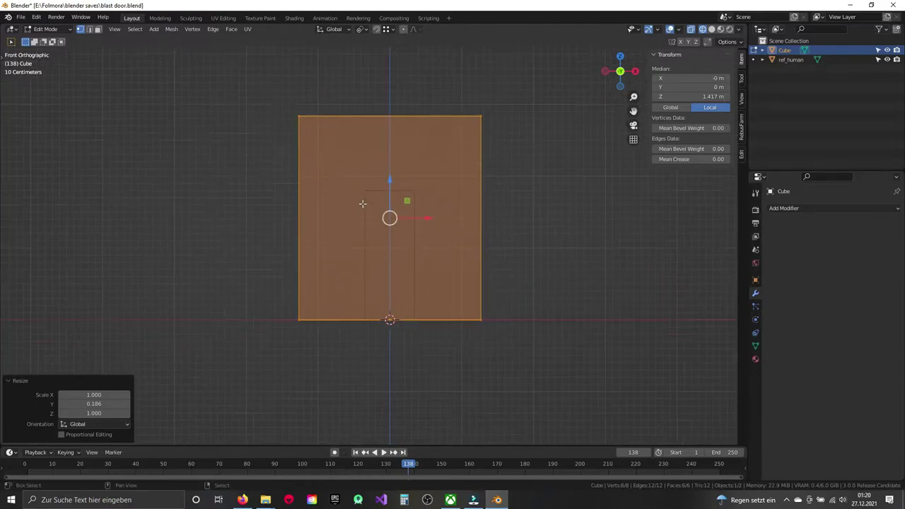
Step: Add a centred horizontal edge loop across the slab and select the whole mesh
{"action": "key", "text": "ctrl+r"}
{"action": "left_click", "coordinate": [301, 220]}
{"action": "right_click", "coordinate": [302, 222]}
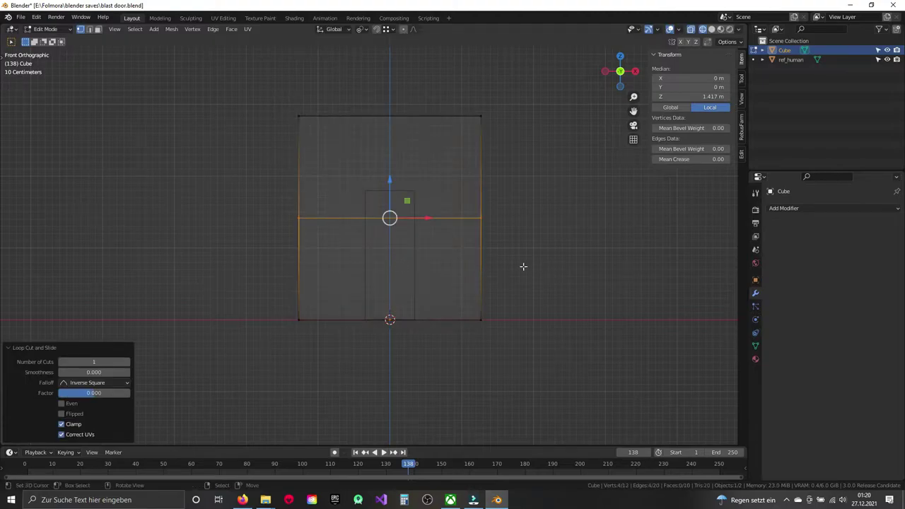
{"action": "left_click", "coordinate": [478, 218]}
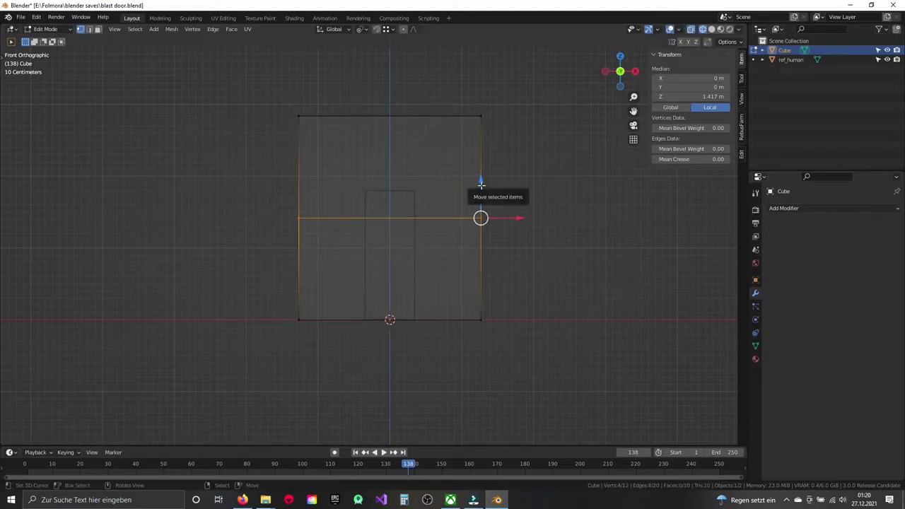
{"action": "left_click", "coordinate": [481, 195]}
{"action": "key", "text": "alt+a"}
{"action": "key", "text": "a"}
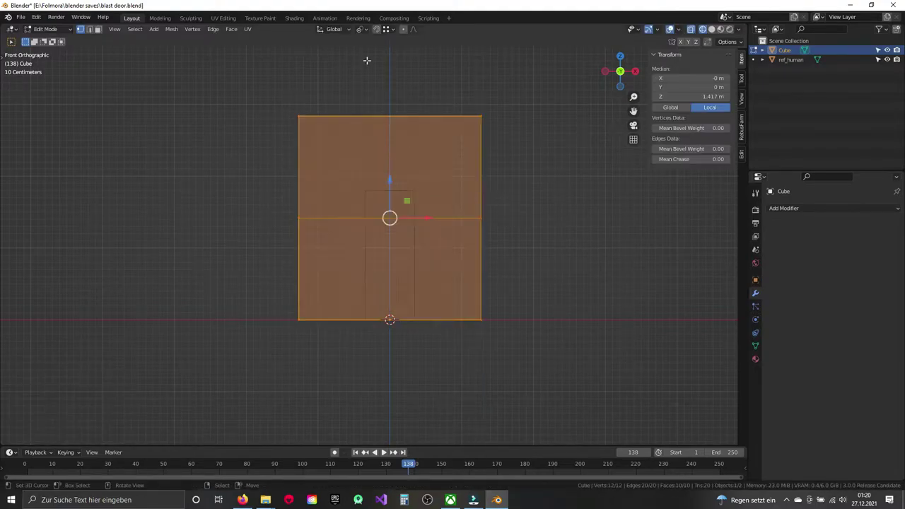
Step: Set the pivot to Active Element with the right-edge vertex active
{"action": "left_click", "coordinate": [366, 29]}
{"action": "left_click", "coordinate": [382, 90]}
{"action": "left_click", "coordinate": [480, 218], "text": "shift"}
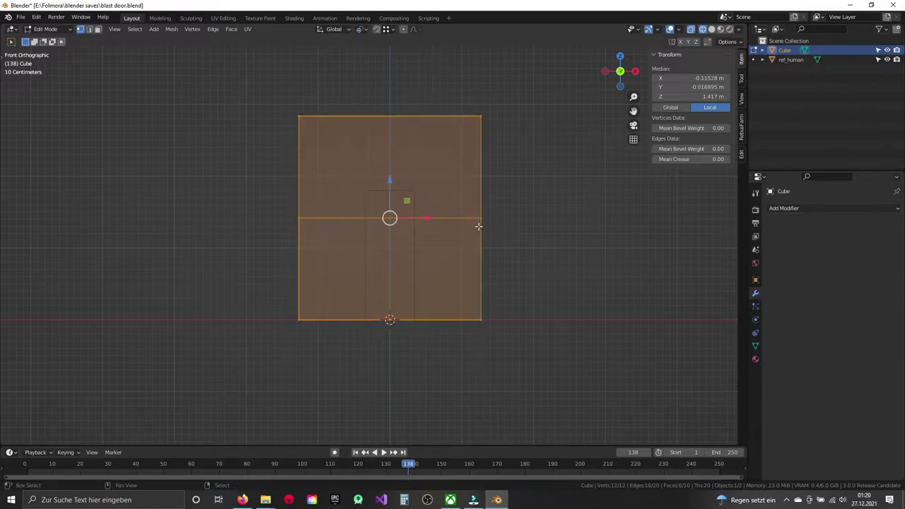
{"action": "key", "text": "alt+z"}
{"action": "middle_click_drag", "start_coordinate": [482, 232], "coordinate": [481, 224]}
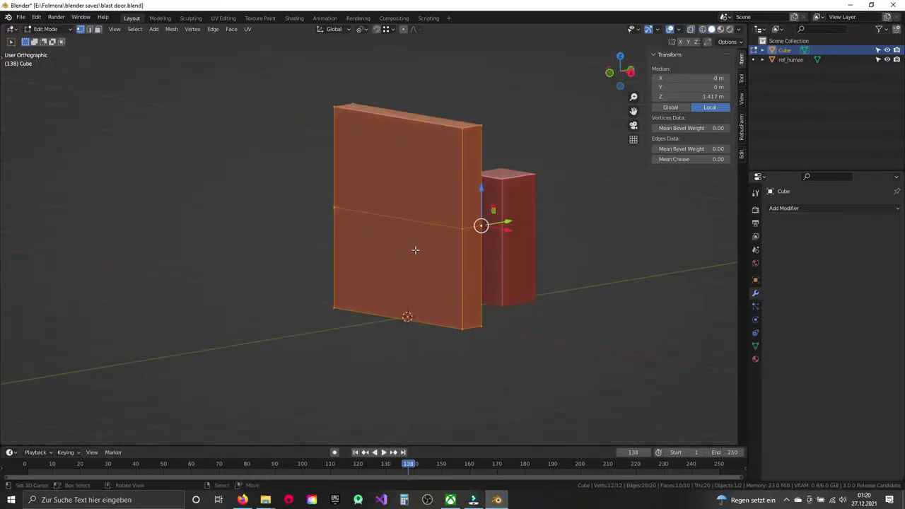
{"action": "key", "text": "KP_1"}
{"action": "key", "text": "alt+z"}
Step: Move the mesh to Z 0, reset the pivot to Median Point, and save
{"action": "key", "text": "g"}
{"action": "key", "text": "z"}
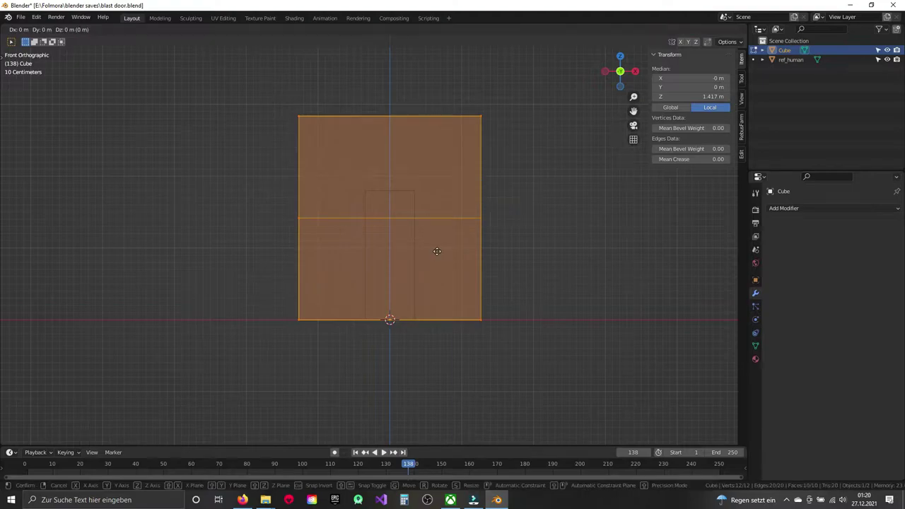
{"action": "right_click", "coordinate": [432, 352]}
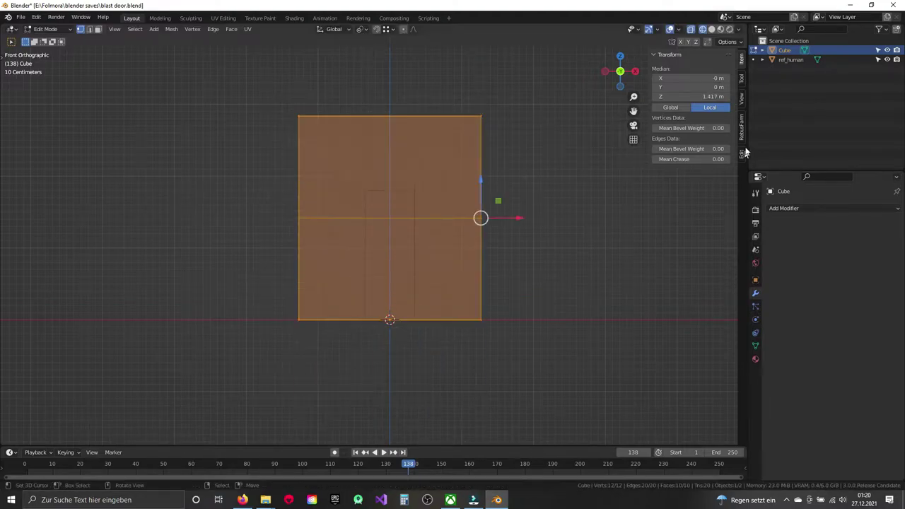
{"action": "type", "text": "0"}
{"action": "key", "text": "Return"}
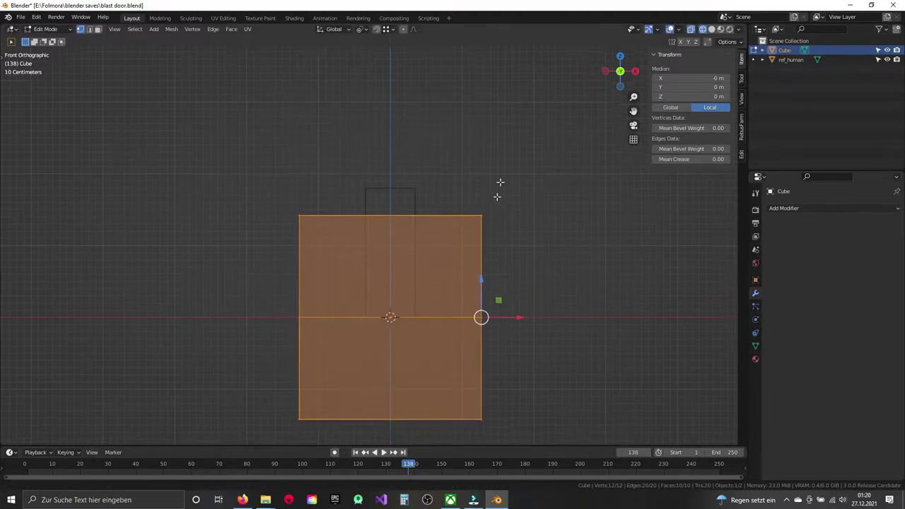
{"action": "mouse_move", "coordinate": [499, 183]}
{"action": "middle_mouse_down", "text": "shift"}
{"action": "mouse_move", "coordinate": [450, 134]}
{"action": "mouse_move", "coordinate": [465, 140]}
{"action": "mouse_move", "coordinate": [414, 219]}
{"action": "middle_mouse_up", "text": "shift"}
{"action": "left_click", "coordinate": [359, 30]}
{"action": "left_click", "coordinate": [384, 70]}
{"action": "key", "text": "ctrl+s"}
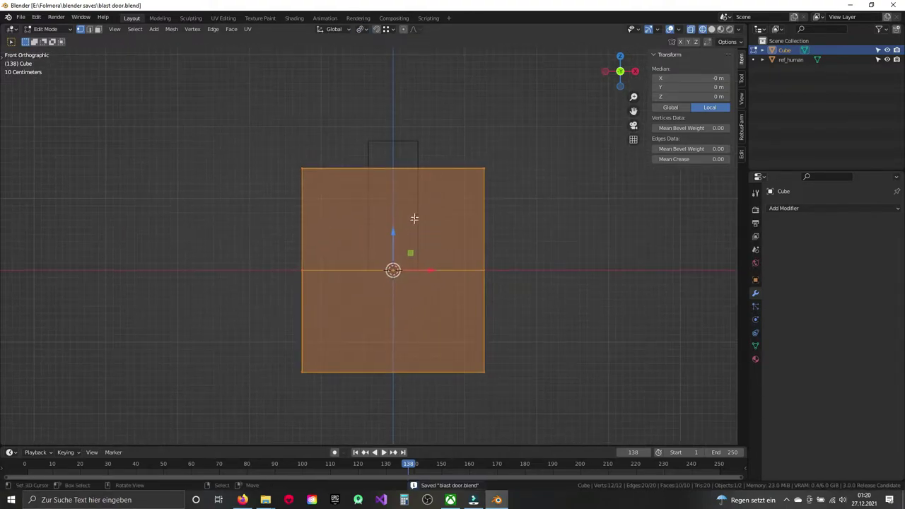
Step: Cut a middle edge loop and delete the bottom half vertices
{"action": "key", "text": "ctrl+r"}
{"action": "left_click", "coordinate": [394, 182]}
{"action": "middle_click_drag", "start_coordinate": [343, 348], "coordinate": [343, 307], "text": "shift"}
{"action": "left_click_drag", "start_coordinate": [283, 296], "coordinate": [565, 377]}
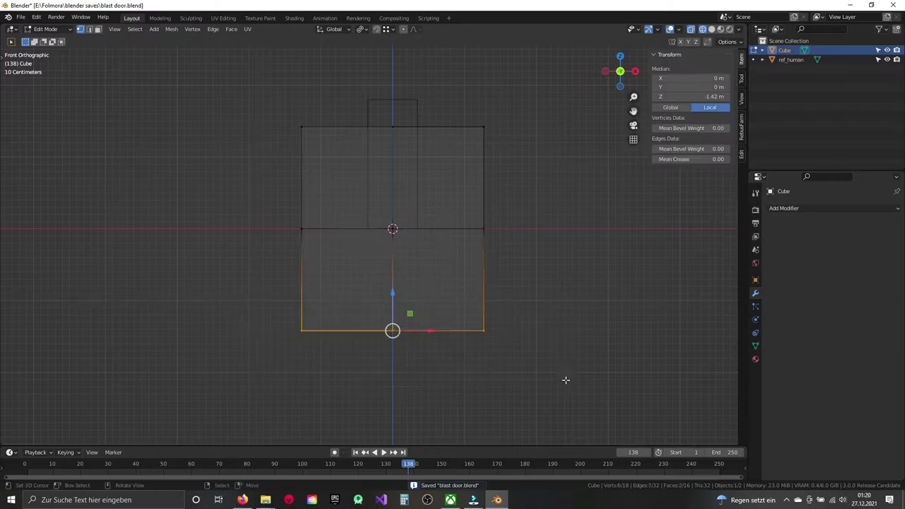
{"action": "key", "text": "x"}
{"action": "left_click", "coordinate": [548, 368]}
{"action": "left_click", "coordinate": [817, 208]}
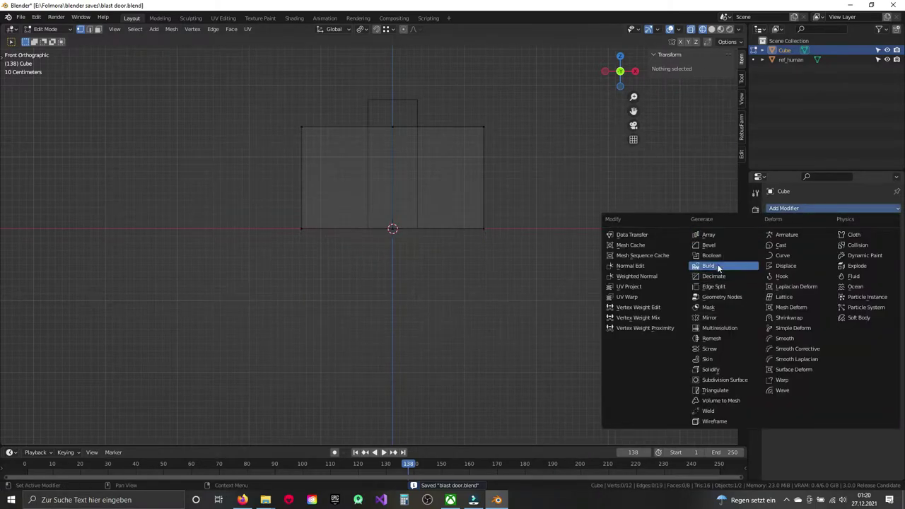
Step: Add a Mirror modifier and place a new edge loop on the half slab
{"action": "left_click", "coordinate": [716, 321]}
{"action": "middle_click_drag", "start_coordinate": [566, 283], "coordinate": [588, 301], "text": "shift"}
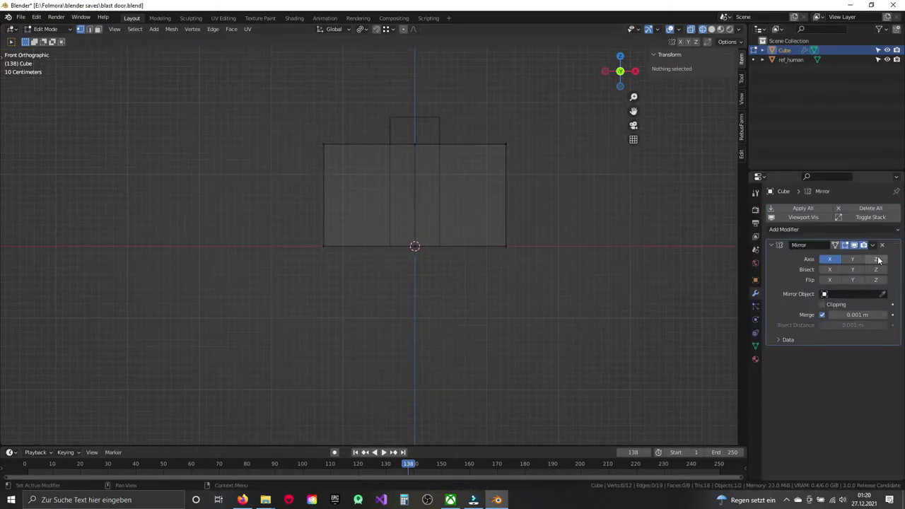
{"action": "key", "text": "ctrl+r"}
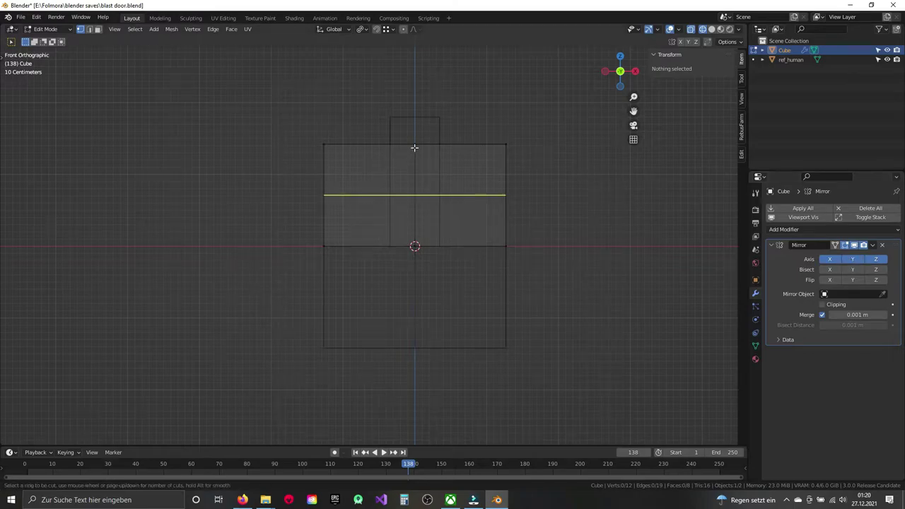
{"action": "key", "text": "Escape"}
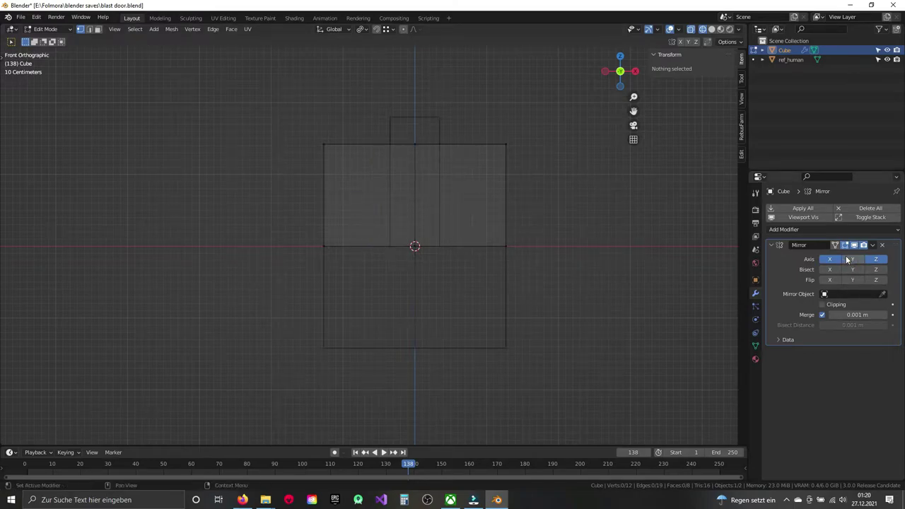
{"action": "key", "text": "ctrl+r"}
{"action": "mouse_move", "coordinate": [495, 283]}
{"action": "middle_mouse_down"}
{"action": "mouse_move", "coordinate": [462, 280]}
{"action": "mouse_move", "coordinate": [454, 295]}
{"action": "mouse_move", "coordinate": [479, 303]}
{"action": "mouse_move", "coordinate": [427, 200]}
{"action": "middle_mouse_up"}
{"action": "scroll", "coordinate": [428, 200], "scroll_direction": "up", "scroll_amount": 2}
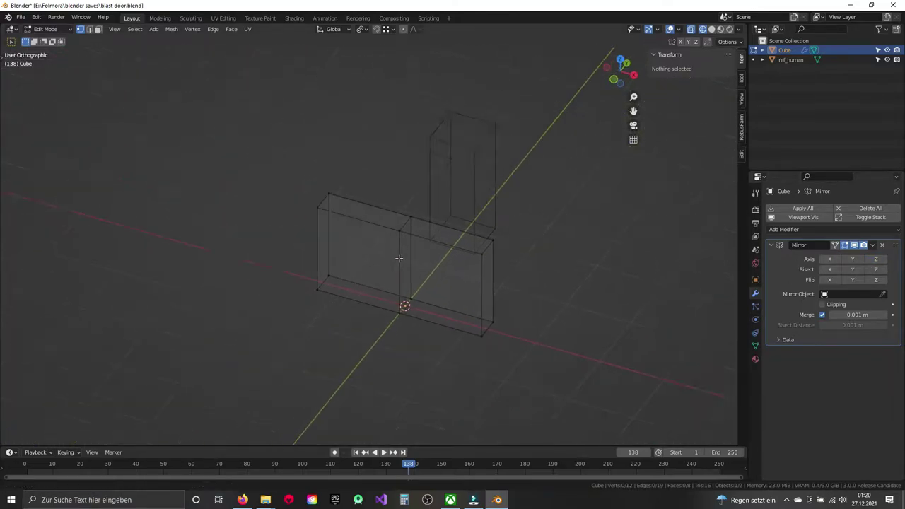
{"action": "scroll", "coordinate": [400, 262], "scroll_direction": "up", "scroll_amount": 3}
{"action": "left_click", "coordinate": [444, 244], "text": "alt"}
{"action": "middle_click_drag", "start_coordinate": [451, 331], "coordinate": [449, 211], "text": "shift"}
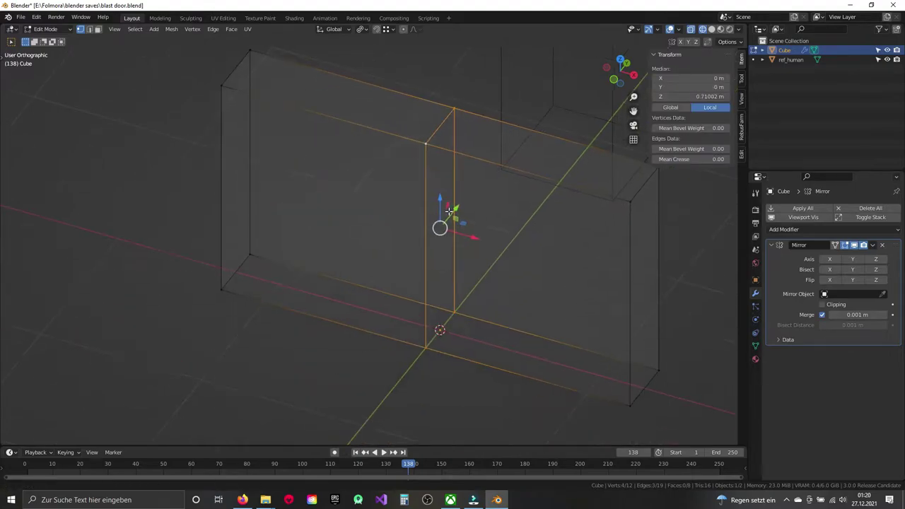
Step: Set the Mirror axis to Z and add a horizontal loop cut in the upper half
{"action": "key", "text": "KP_1"}
{"action": "scroll", "coordinate": [474, 273], "scroll_direction": "down", "scroll_amount": 3}
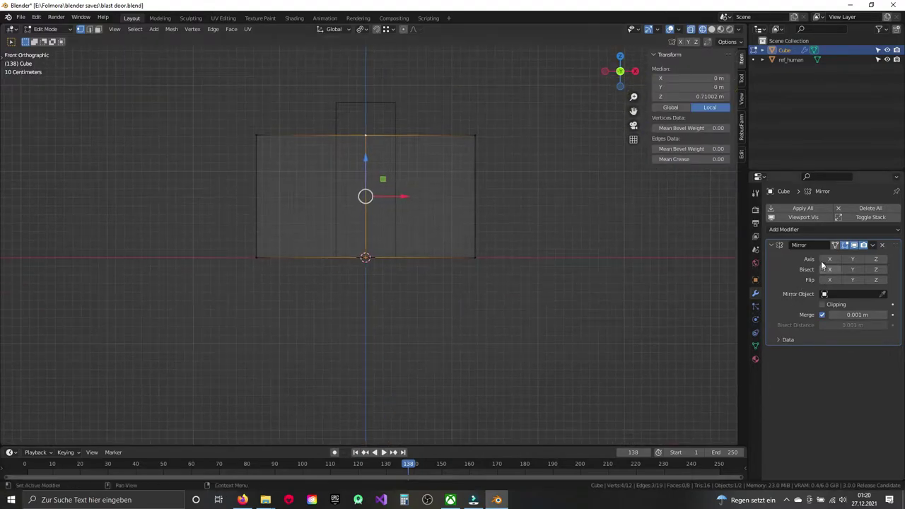
{"action": "left_click", "coordinate": [873, 262]}
{"action": "middle_click_drag", "start_coordinate": [282, 198], "coordinate": [303, 213], "text": "shift"}
{"action": "key", "text": "alt+a"}
{"action": "key", "text": "ctrl+r"}
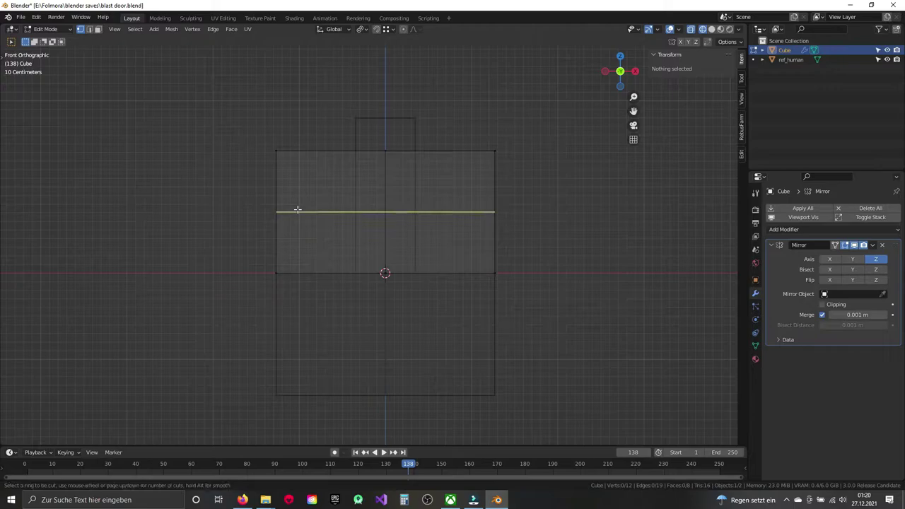
{"action": "left_click", "coordinate": [297, 212]}
{"action": "key", "text": "alt+a"}
{"action": "middle_click_drag", "start_coordinate": [440, 262], "coordinate": [428, 268], "text": "shift"}
Step: Add a vertical loop cut on the right side and save the blend file
{"action": "key", "text": "ctrl+r"}
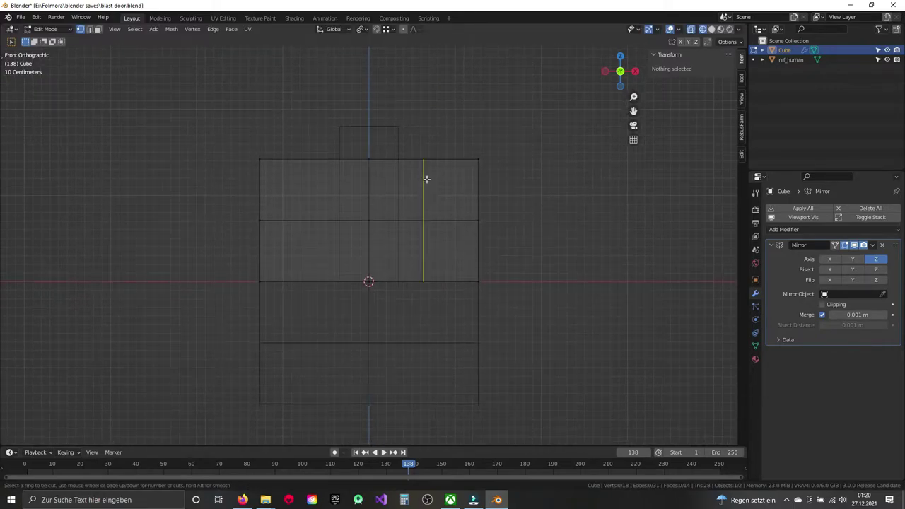
{"action": "left_click", "coordinate": [425, 212]}
{"action": "key", "text": "alt+a"}
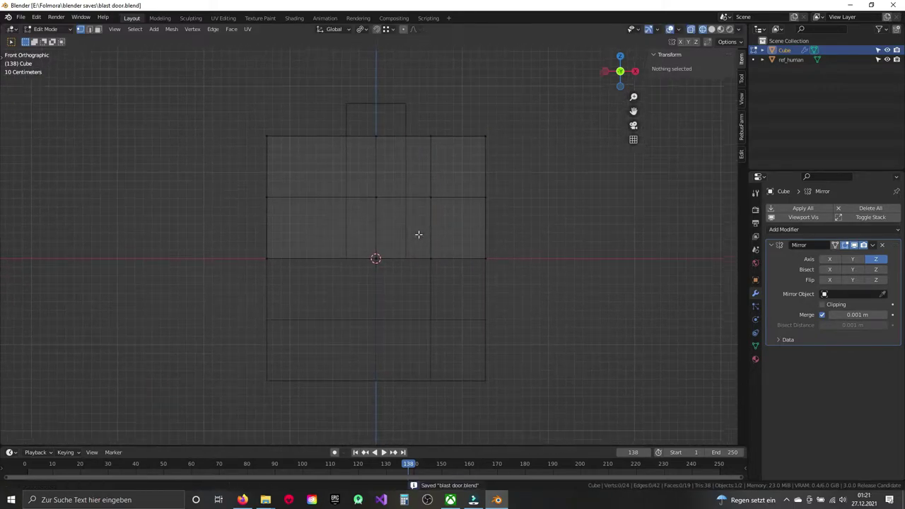
{"action": "scroll", "coordinate": [418, 238], "scroll_direction": "up", "scroll_amount": 2}
{"action": "key", "text": "ctrl+s"}
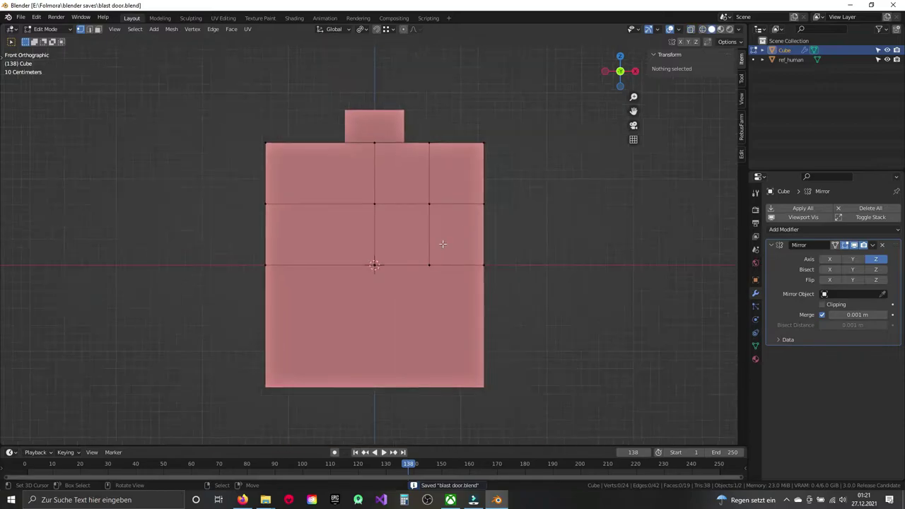
Step: Select the vertical edge loop and slide it to a new position
{"action": "middle_click_drag", "start_coordinate": [419, 238], "coordinate": [404, 229]}
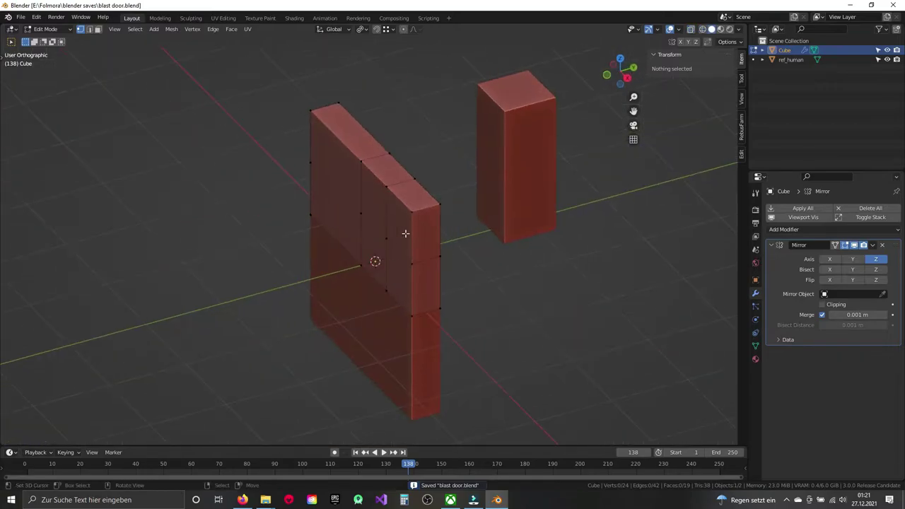
{"action": "left_click", "coordinate": [426, 212], "text": "alt"}
{"action": "key", "text": "g"}
{"action": "key", "text": "g"}
{"action": "left_click", "coordinate": [378, 196]}
{"action": "middle_click_drag", "start_coordinate": [378, 196], "coordinate": [375, 200]}
Step: Delete one half of the slab's thickness and a stray top vertex, then mirror on Y
{"action": "key", "text": "shift+z"}
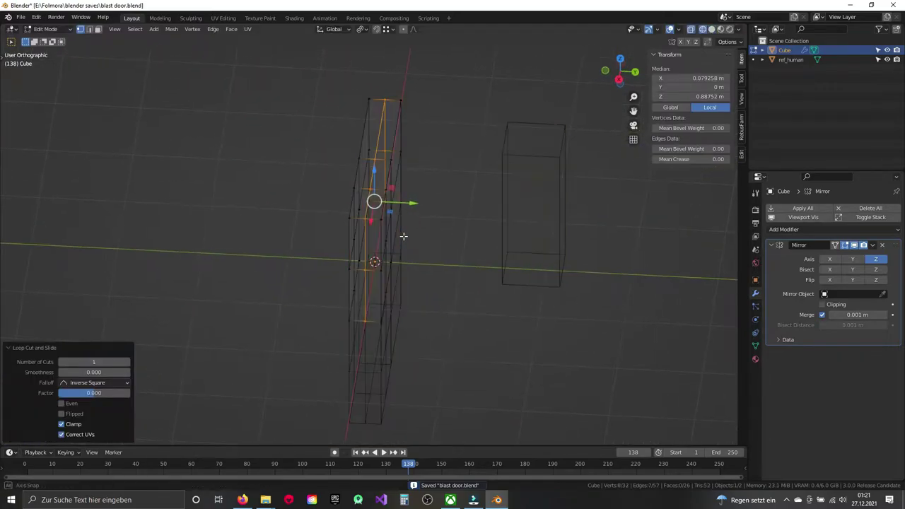
{"action": "key", "text": "alt+a"}
{"action": "left_click_drag", "start_coordinate": [386, 145], "coordinate": [436, 354]}
{"action": "key", "text": "x"}
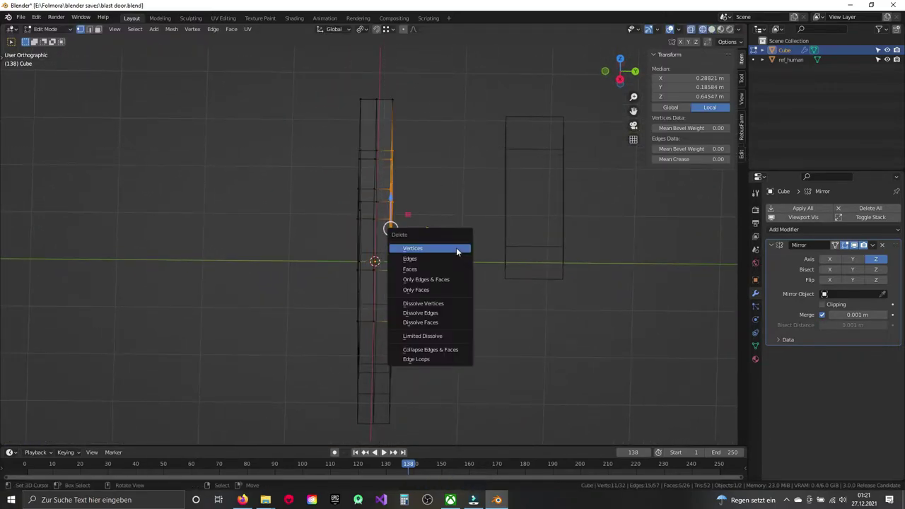
{"action": "left_click", "coordinate": [403, 247]}
{"action": "key", "text": "shift+z"}
{"action": "left_click_drag", "start_coordinate": [389, 71], "coordinate": [410, 117]}
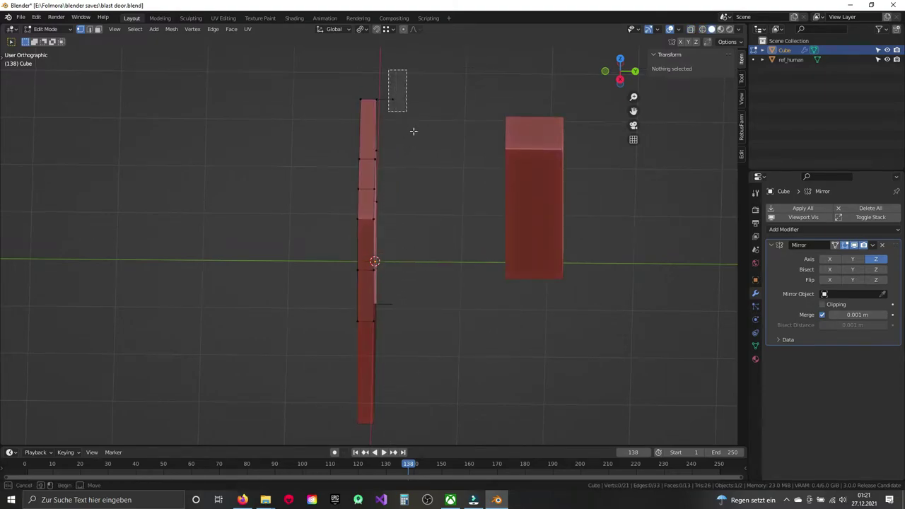
{"action": "key", "text": "x"}
{"action": "left_click", "coordinate": [410, 135]}
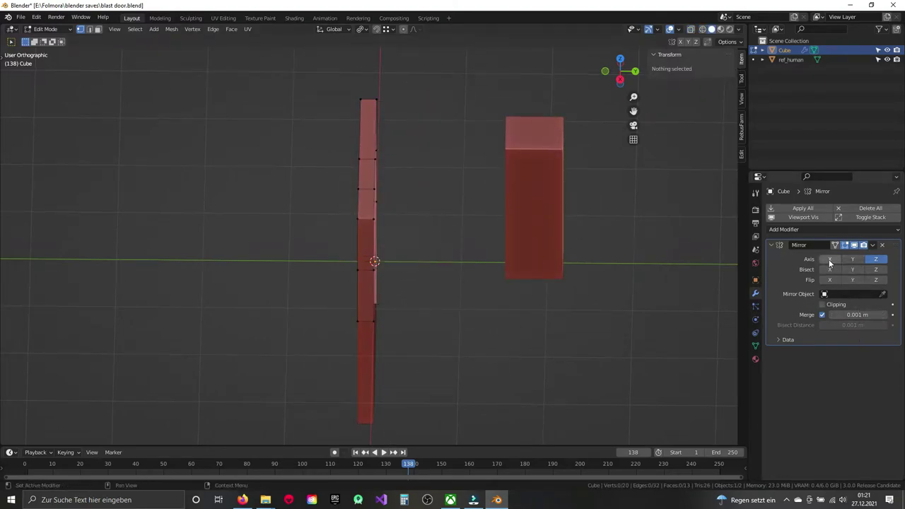
{"action": "left_click", "coordinate": [852, 259]}
Step: Bevel the upper-right panel's right and top edges into narrow strips
{"action": "middle_click_drag", "start_coordinate": [471, 340], "coordinate": [441, 272]}
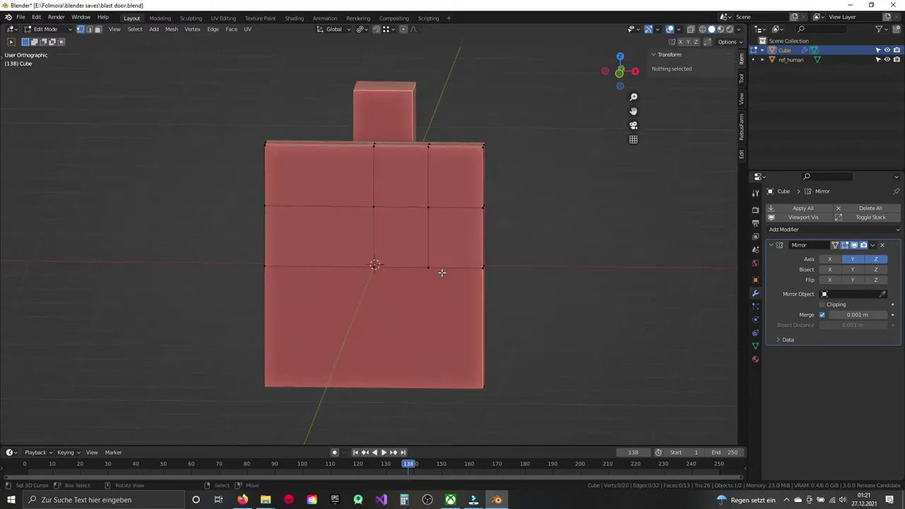
{"action": "key", "text": "KP_1"}
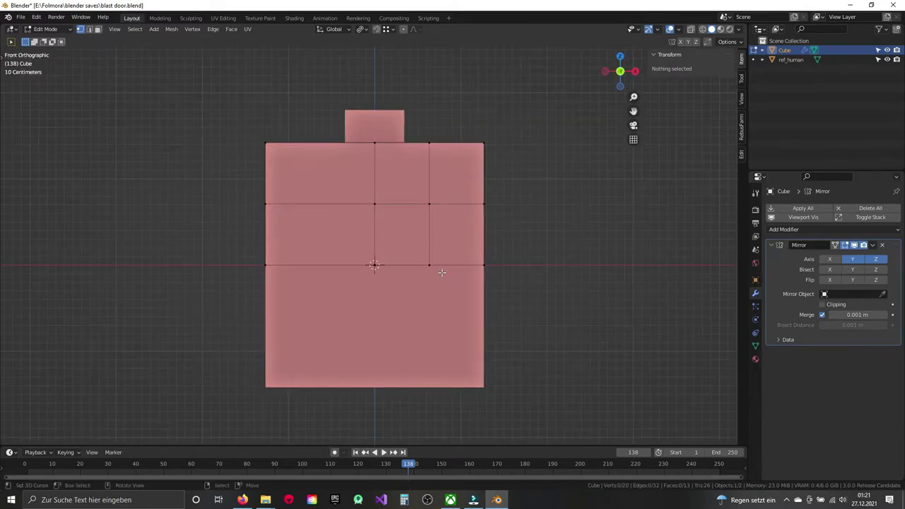
{"action": "left_click", "coordinate": [400, 174]}
{"action": "left_click", "coordinate": [398, 234]}
{"action": "scroll", "coordinate": [399, 229], "scroll_direction": "up", "scroll_amount": 3}
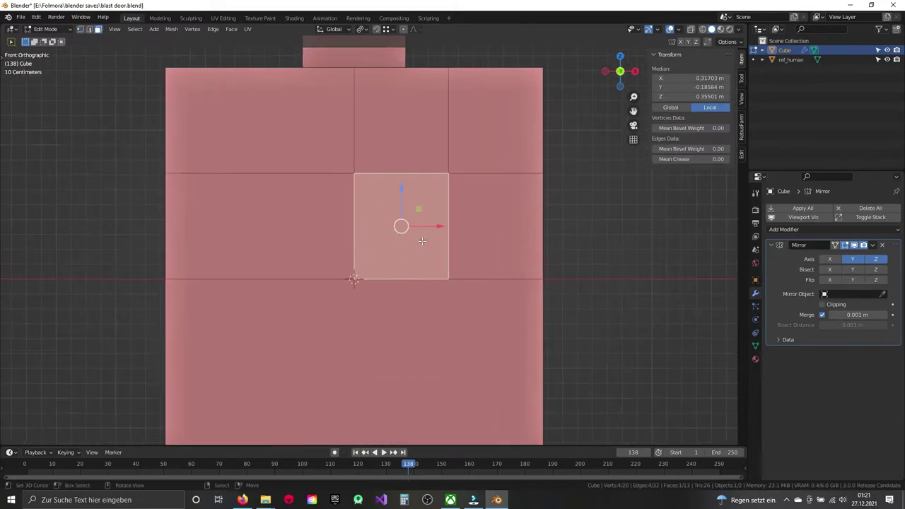
{"action": "scroll", "coordinate": [423, 248], "scroll_direction": "up", "scroll_amount": 1}
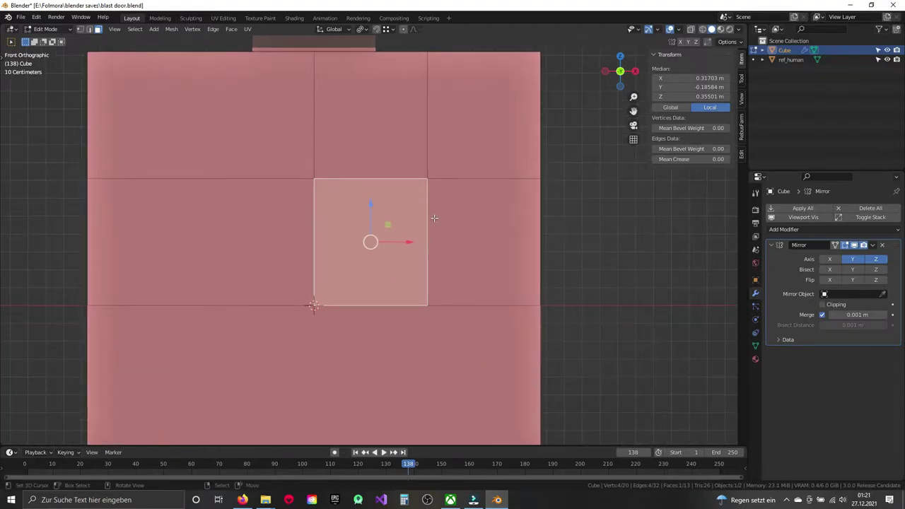
{"action": "key", "text": "2"}
{"action": "left_click", "coordinate": [428, 145]}
{"action": "left_click", "coordinate": [395, 178], "text": "shift"}
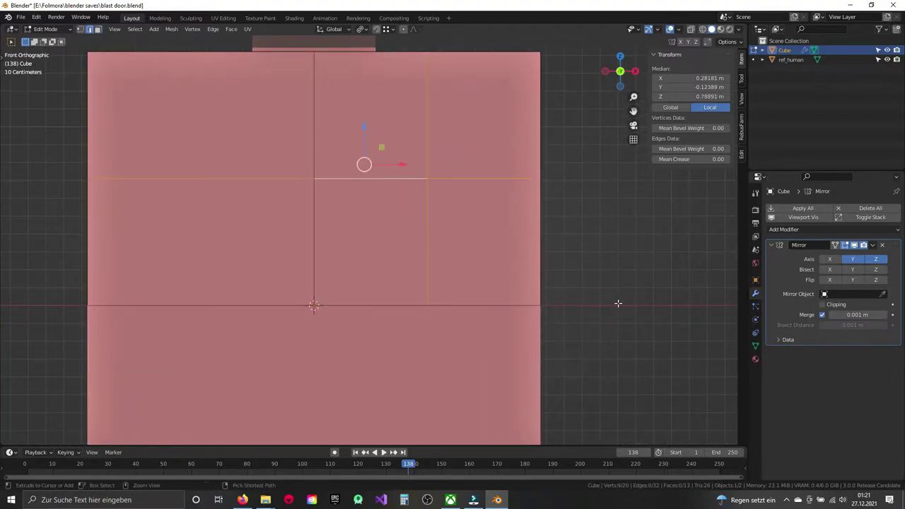
{"action": "key", "text": "ctrl+b"}
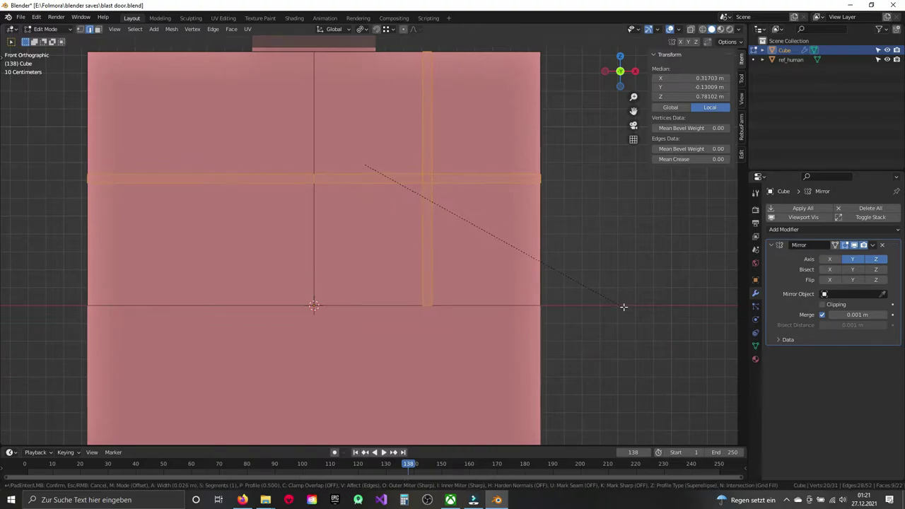
{"action": "left_click", "coordinate": [624, 307]}
{"action": "scroll", "coordinate": [624, 307], "scroll_direction": "down", "scroll_amount": 2}
{"action": "key", "text": "alt+a"}
{"action": "key", "text": "shift+z"}
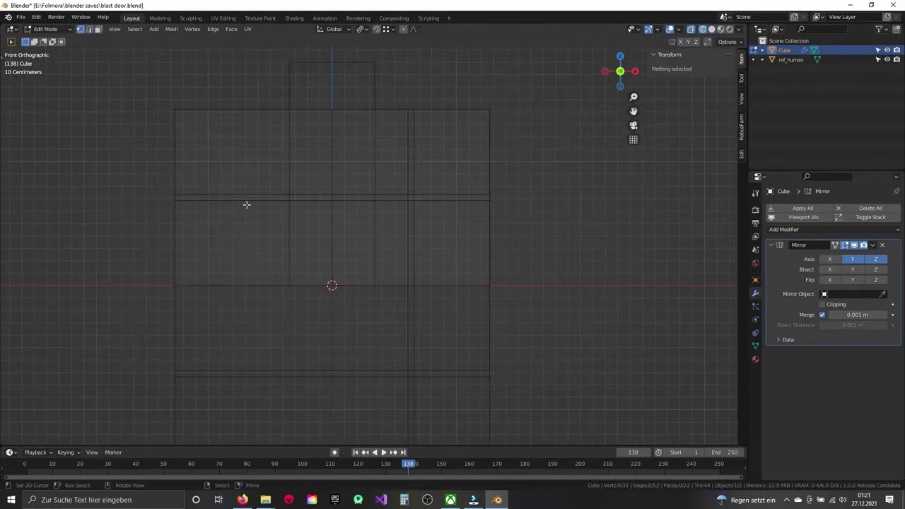
Step: Delete the left half of the mesh and mirror it across the X axis
{"action": "left_click_drag", "start_coordinate": [133, 106], "coordinate": [311, 403]}
{"action": "key", "text": "x"}
{"action": "left_click", "coordinate": [241, 338]}
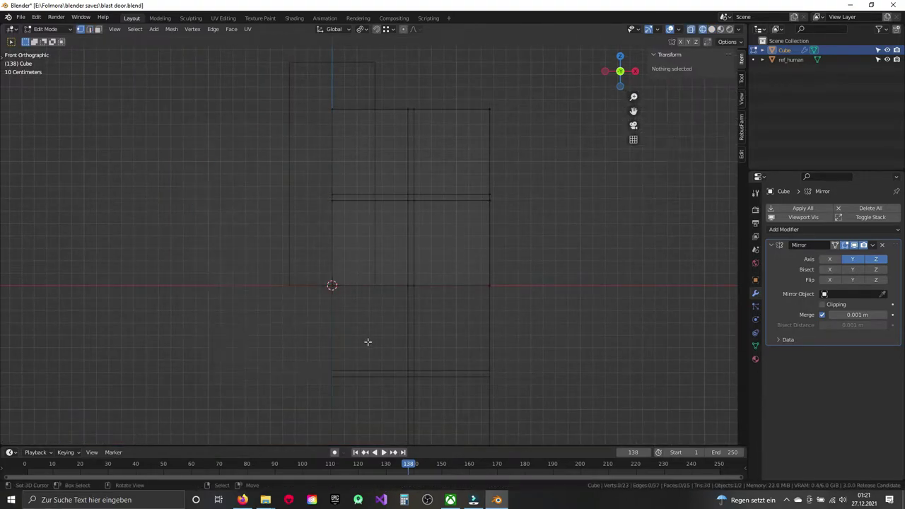
{"action": "left_click", "coordinate": [829, 258]}
{"action": "key", "text": "shift+z"}
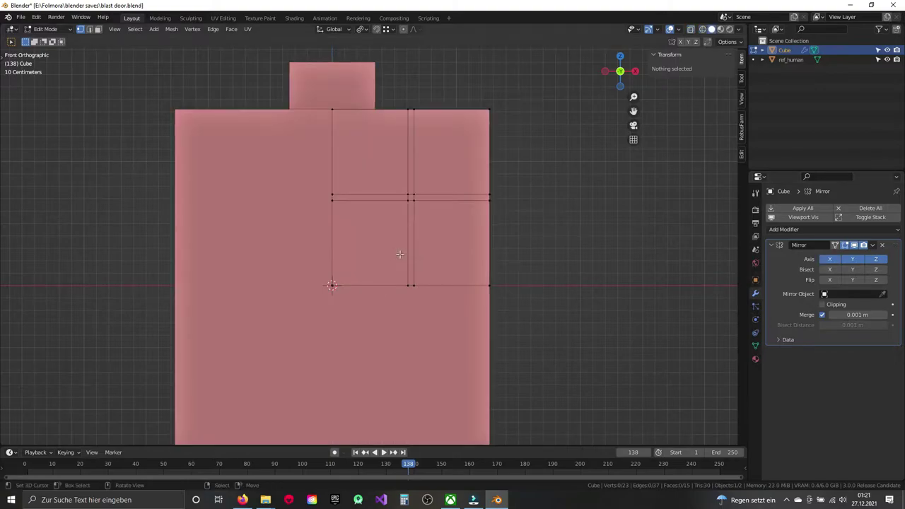
Step: Merge overlapping vertices by distance across the whole door mesh
{"action": "middle_click_drag", "start_coordinate": [399, 254], "coordinate": [392, 260], "text": "shift"}
{"action": "key", "text": "a"}
{"action": "key", "text": "alt+a"}
{"action": "key", "text": "3"}
{"action": "left_click", "coordinate": [382, 229]}
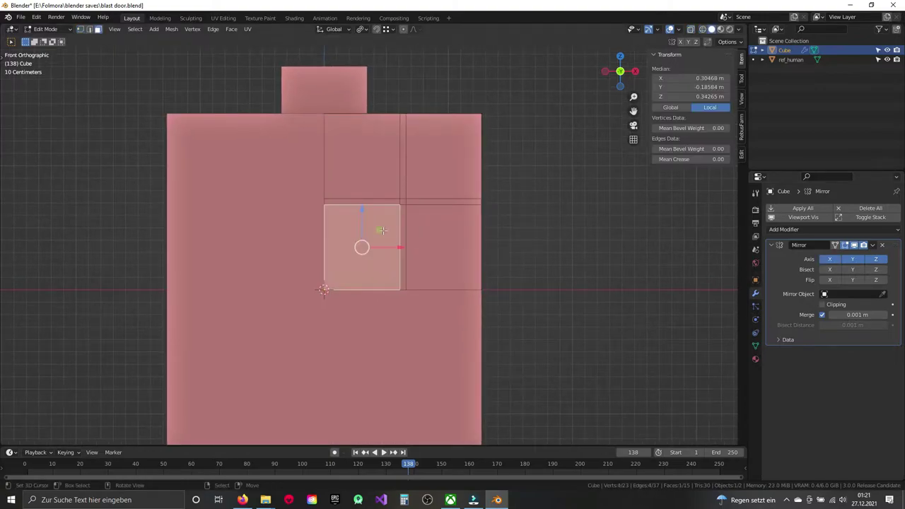
{"action": "scroll", "coordinate": [368, 229], "scroll_direction": "up", "scroll_amount": 2}
{"action": "middle_click_drag", "start_coordinate": [347, 222], "coordinate": [344, 233]}
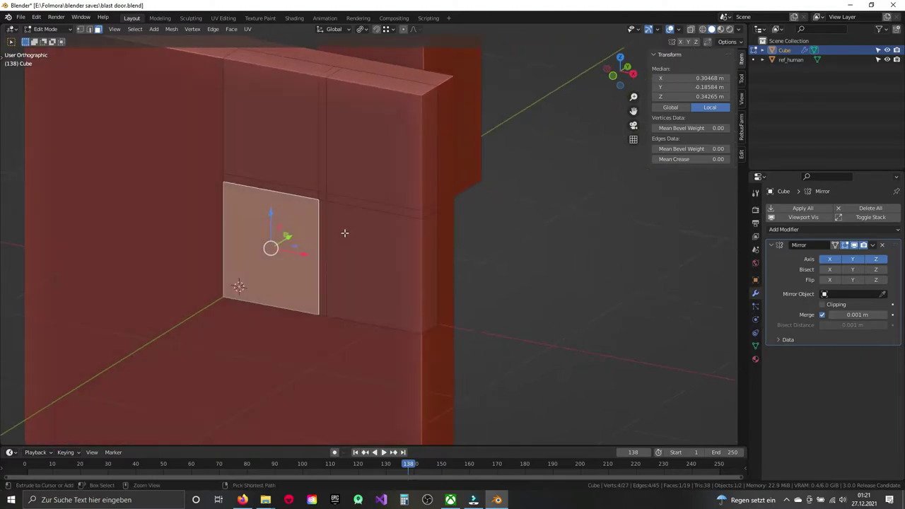
{"action": "key", "text": "ctrl+z"}
{"action": "key", "text": "ctrl+shift+z"}
{"action": "key", "text": "KP_1"}
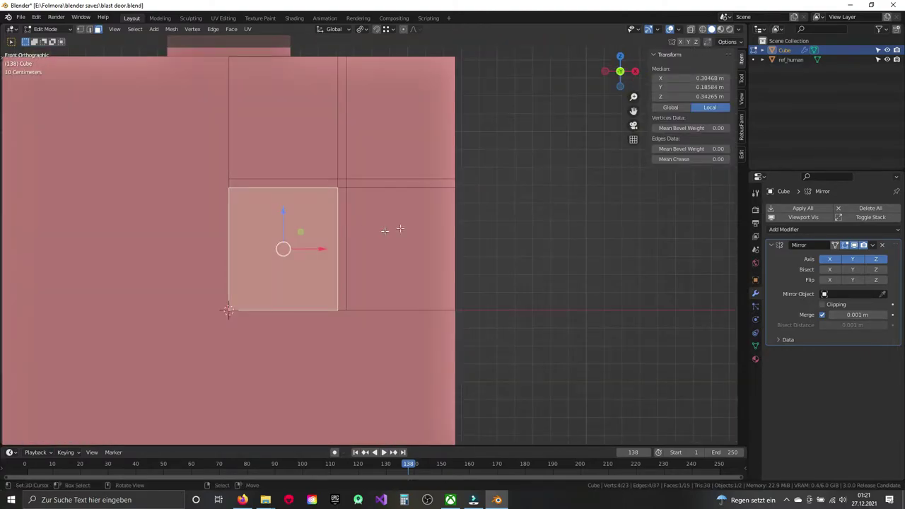
{"action": "key", "text": "a"}
{"action": "key", "text": "m"}
{"action": "left_click", "coordinate": [367, 216]}
{"action": "key", "text": "alt+a"}
{"action": "middle_click_drag", "start_coordinate": [366, 215], "coordinate": [413, 212], "text": "shift"}
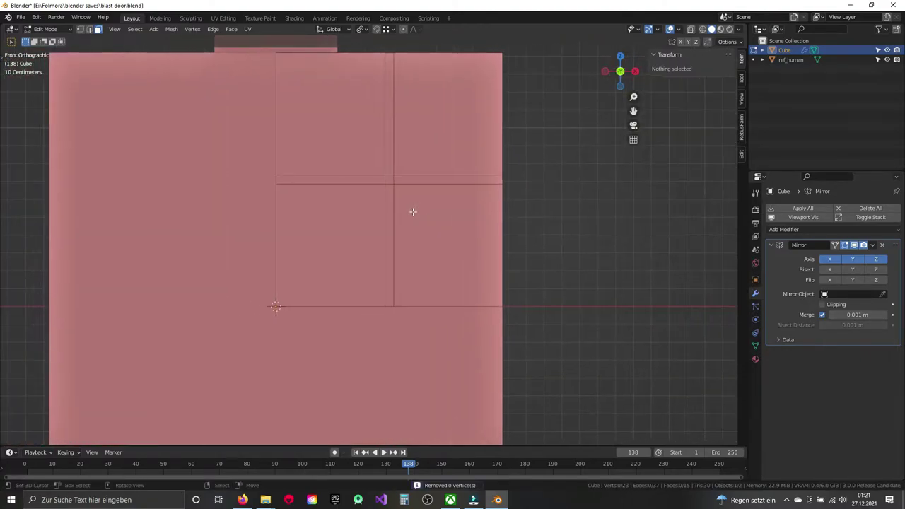
Step: Inset and extrude the square panel face, then delete the extruded face
{"action": "left_click", "coordinate": [343, 225]}
{"action": "key", "text": "i"}
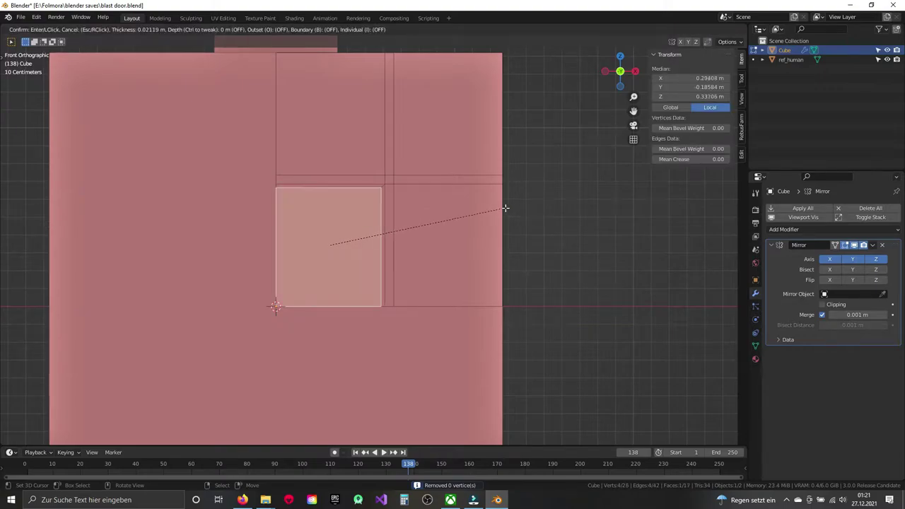
{"action": "left_click", "coordinate": [503, 209]}
{"action": "mouse_move", "coordinate": [327, 251]}
{"action": "middle_mouse_down"}
{"action": "mouse_move", "coordinate": [343, 251]}
{"action": "mouse_move", "coordinate": [297, 257]}
{"action": "middle_mouse_up"}
{"action": "key", "text": "e"}
{"action": "left_click", "coordinate": [345, 251]}
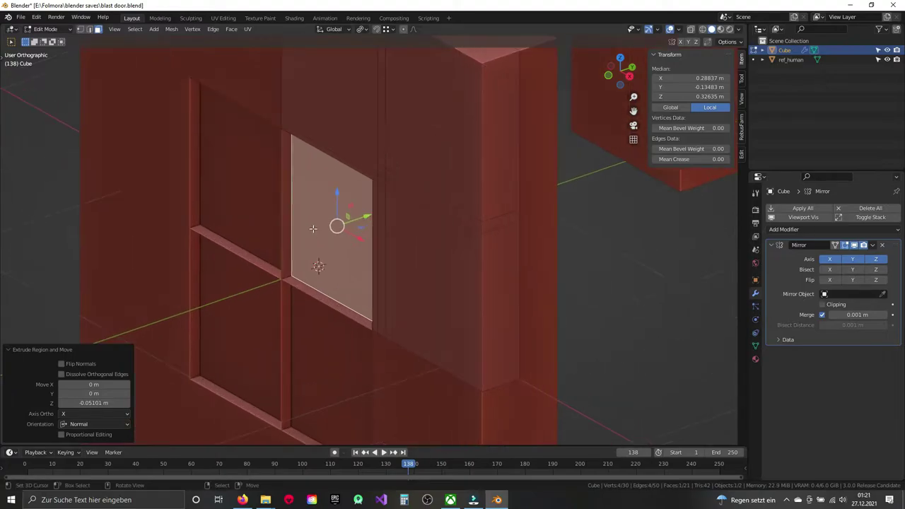
{"action": "key", "text": "x"}
{"action": "left_click", "coordinate": [305, 291]}
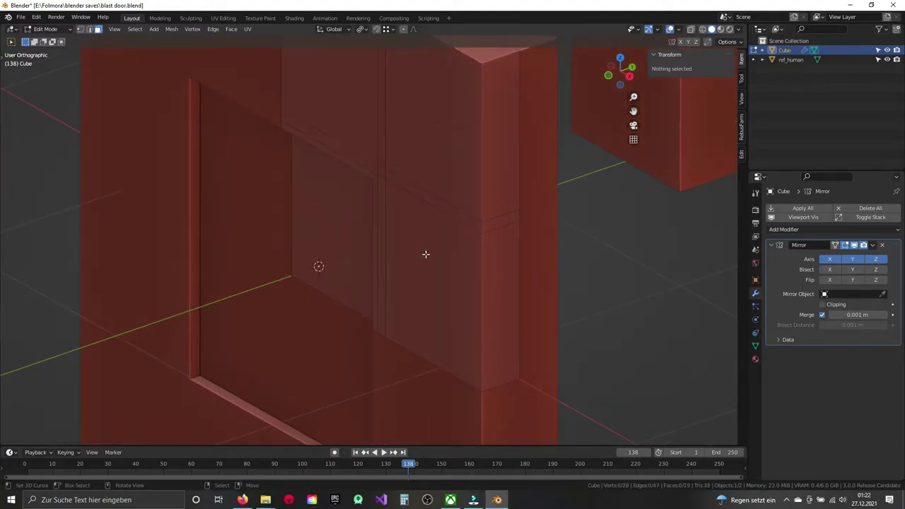
Step: Inset the remaining panel faces, including the upper-left one, and extrude them into the door
{"action": "left_click", "coordinate": [424, 254]}
{"action": "left_click", "coordinate": [417, 142], "text": "shift"}
{"action": "left_click", "coordinate": [313, 112], "text": "shift"}
{"action": "key", "text": "KP_1"}
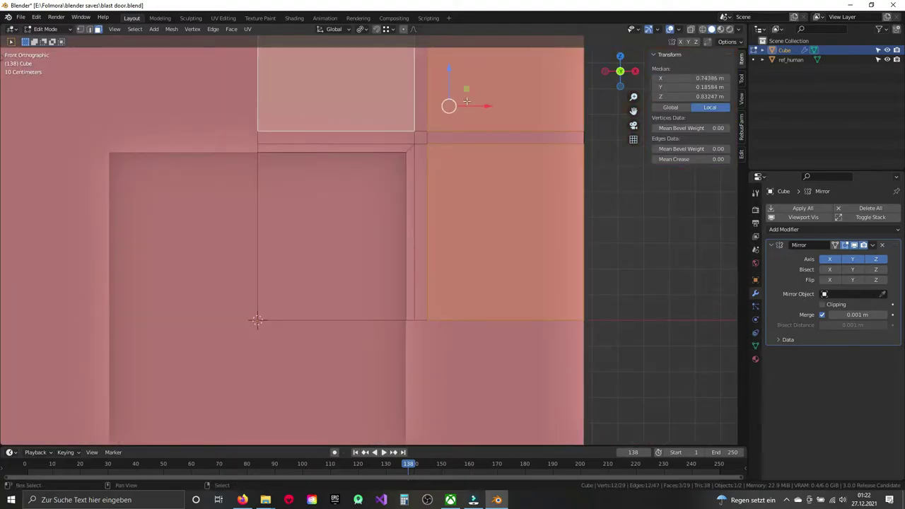
{"action": "key", "text": "KP_Decimal"}
{"action": "key", "text": "i"}
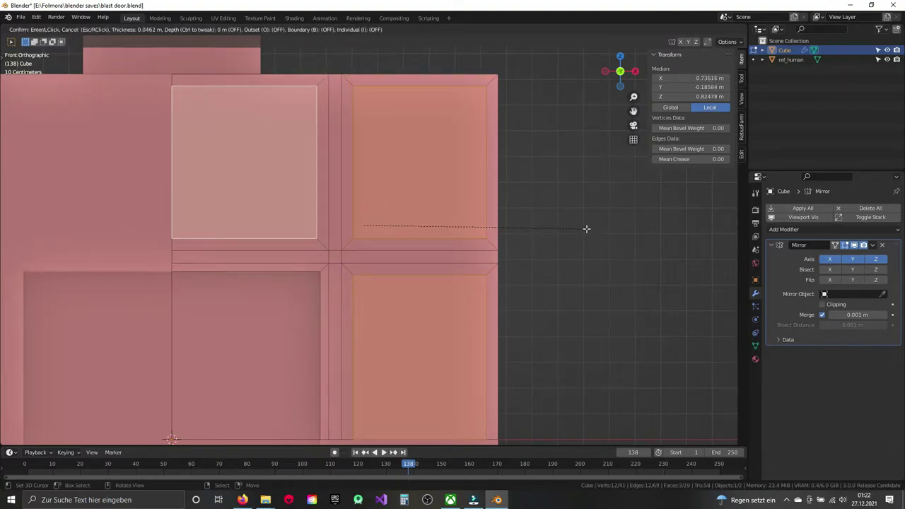
{"action": "left_click", "coordinate": [586, 228]}
{"action": "middle_click_drag", "start_coordinate": [542, 236], "coordinate": [485, 259]}
{"action": "key", "text": "e"}
{"action": "left_click", "coordinate": [294, 284]}
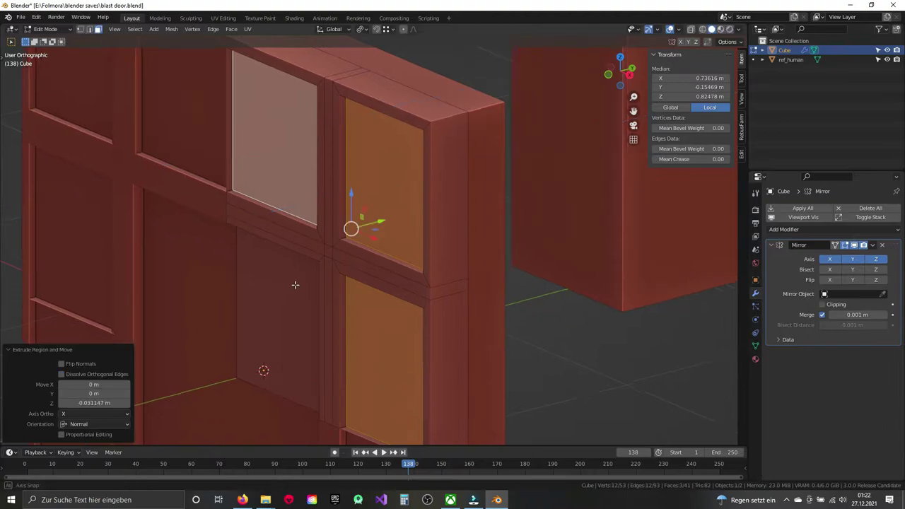
Step: Set the transform pivot and push the inset panels about 0.02 m along Y
{"action": "mouse_move", "coordinate": [294, 284]}
{"action": "middle_mouse_down"}
{"action": "mouse_move", "coordinate": [408, 253]}
{"action": "mouse_move", "coordinate": [396, 130]}
{"action": "middle_mouse_up"}
{"action": "left_click", "coordinate": [357, 29]}
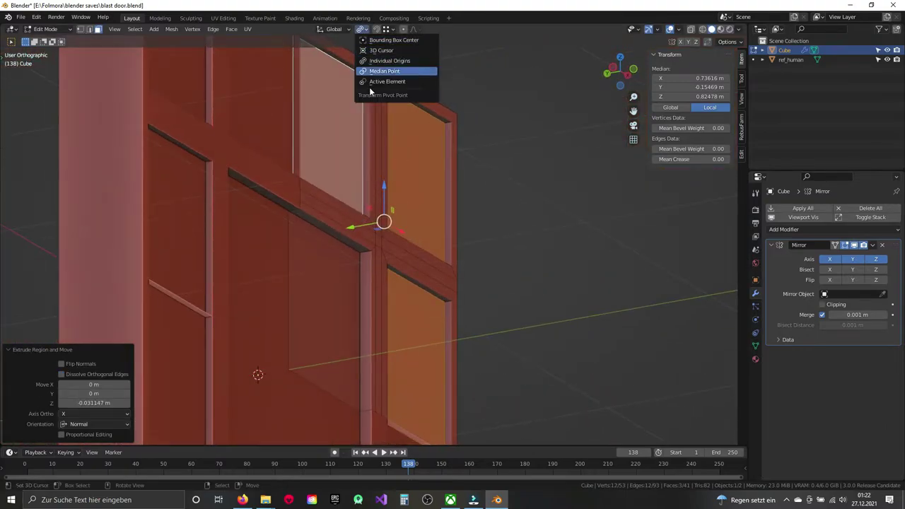
{"action": "left_click", "coordinate": [382, 91]}
{"action": "scroll", "coordinate": [381, 255], "scroll_direction": "up", "scroll_amount": 2}
{"action": "key", "text": "g"}
{"action": "key", "text": "y"}
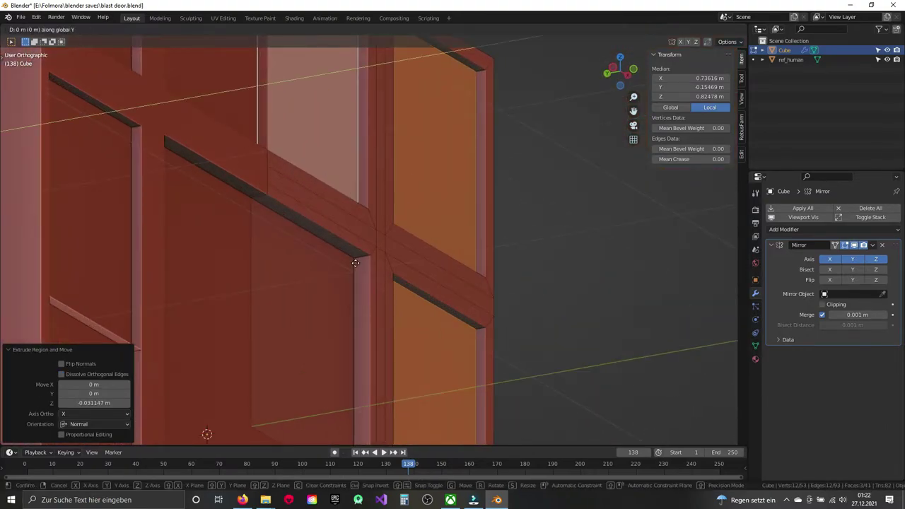
{"action": "left_click", "coordinate": [357, 273]}
{"action": "scroll", "coordinate": [476, 255], "scroll_direction": "down", "scroll_amount": 3}
{"action": "mouse_move", "coordinate": [477, 254]}
{"action": "middle_mouse_down"}
{"action": "mouse_move", "coordinate": [362, 293]}
{"action": "mouse_move", "coordinate": [396, 304]}
{"action": "middle_mouse_up"}
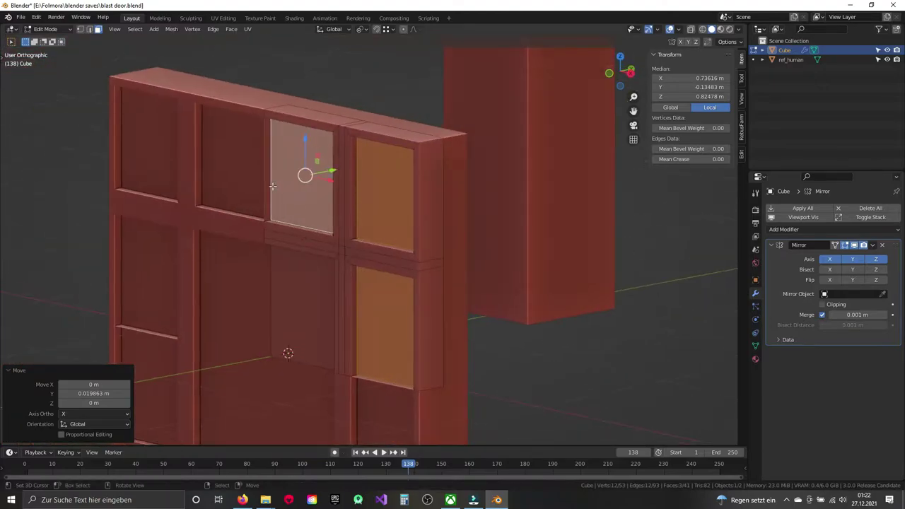
Step: Delete the narrow vertical strip and bottom bevel faces, then return to Object Mode
{"action": "left_click", "coordinate": [267, 170]}
{"action": "left_click", "coordinate": [385, 325], "text": "shift"}
{"action": "left_click", "coordinate": [385, 383], "text": "shift"}
{"action": "key", "text": "x"}
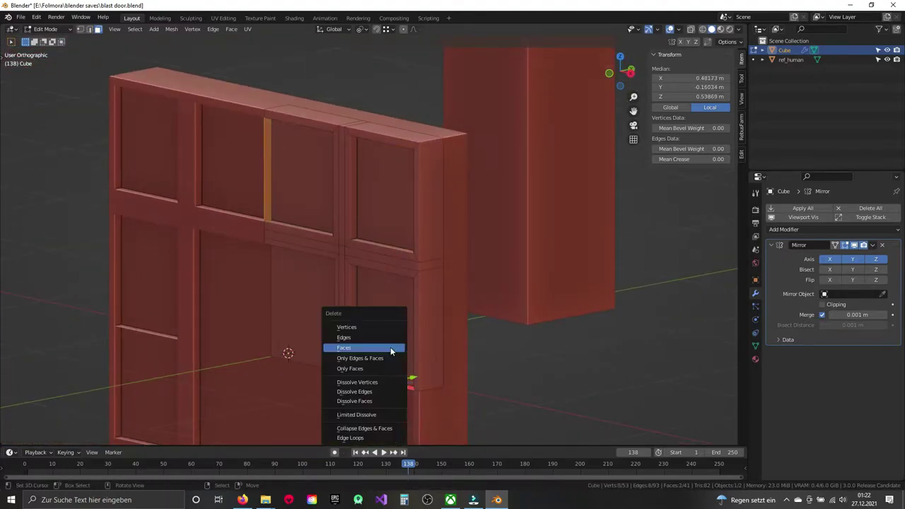
{"action": "left_click", "coordinate": [390, 347]}
{"action": "key", "text": "Tab"}
{"action": "middle_click_drag", "start_coordinate": [353, 337], "coordinate": [382, 318]}
{"action": "scroll", "coordinate": [398, 303], "scroll_direction": "down", "scroll_amount": 3}
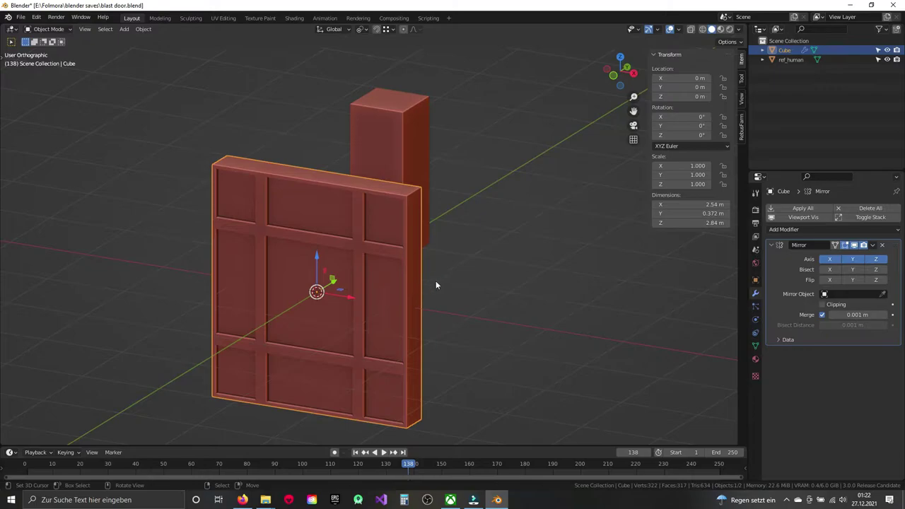
Step: Shift a strip of the door's faces 0.0859 m along Y
{"action": "mouse_move", "coordinate": [435, 285]}
{"action": "middle_mouse_down"}
{"action": "mouse_move", "coordinate": [302, 290]}
{"action": "mouse_move", "coordinate": [403, 282]}
{"action": "mouse_move", "coordinate": [425, 258]}
{"action": "mouse_move", "coordinate": [452, 269]}
{"action": "middle_mouse_up"}
{"action": "key", "text": "Tab"}
{"action": "left_click", "coordinate": [397, 293]}
{"action": "key", "text": "n"}
{"action": "mouse_move", "coordinate": [560, 307]}
{"action": "middle_mouse_down"}
{"action": "mouse_move", "coordinate": [436, 315]}
{"action": "mouse_move", "coordinate": [395, 345]}
{"action": "middle_mouse_up"}
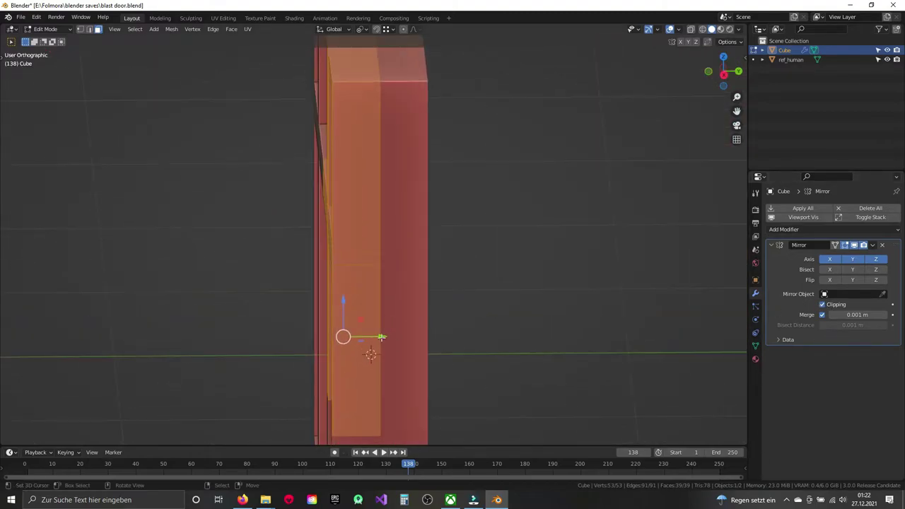
{"action": "key", "text": "g"}
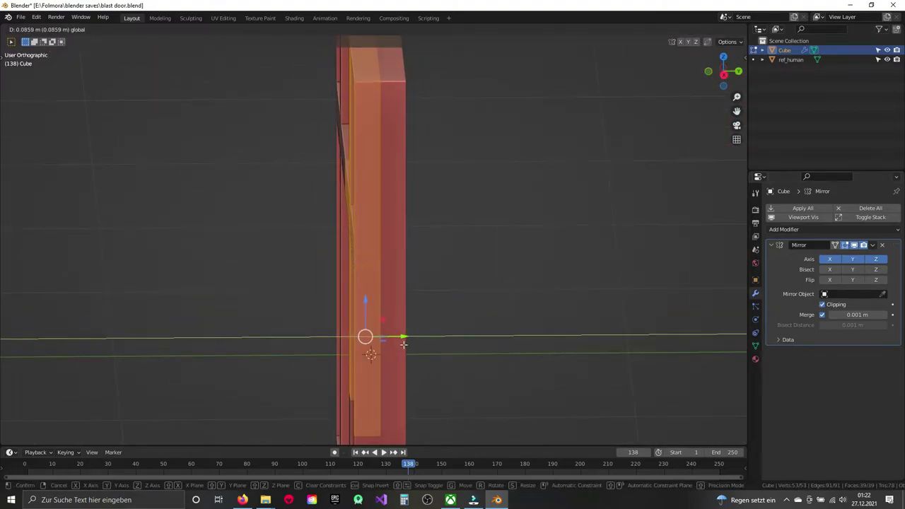
{"action": "left_click", "coordinate": [403, 345]}
{"action": "mouse_move", "coordinate": [403, 373]}
{"action": "middle_mouse_down"}
{"action": "mouse_move", "coordinate": [356, 317]}
{"action": "mouse_move", "coordinate": [387, 309]}
{"action": "mouse_move", "coordinate": [385, 316]}
{"action": "mouse_move", "coordinate": [361, 245]}
{"action": "mouse_move", "coordinate": [353, 265]}
{"action": "mouse_move", "coordinate": [397, 196]}
{"action": "mouse_move", "coordinate": [369, 287]}
{"action": "mouse_move", "coordinate": [438, 186]}
{"action": "mouse_move", "coordinate": [434, 271]}
{"action": "mouse_move", "coordinate": [374, 279]}
{"action": "mouse_move", "coordinate": [270, 268]}
{"action": "mouse_move", "coordinate": [282, 257]}
{"action": "mouse_move", "coordinate": [425, 274]}
{"action": "middle_mouse_up"}
Step: Return to Object Mode and save blast door.blend
{"action": "key", "text": "Tab"}
{"action": "scroll", "coordinate": [395, 309], "scroll_direction": "down", "scroll_amount": 5}
{"action": "key", "text": "ctrl+s"}
{"action": "scroll", "coordinate": [382, 294], "scroll_direction": "up", "scroll_amount": 3}
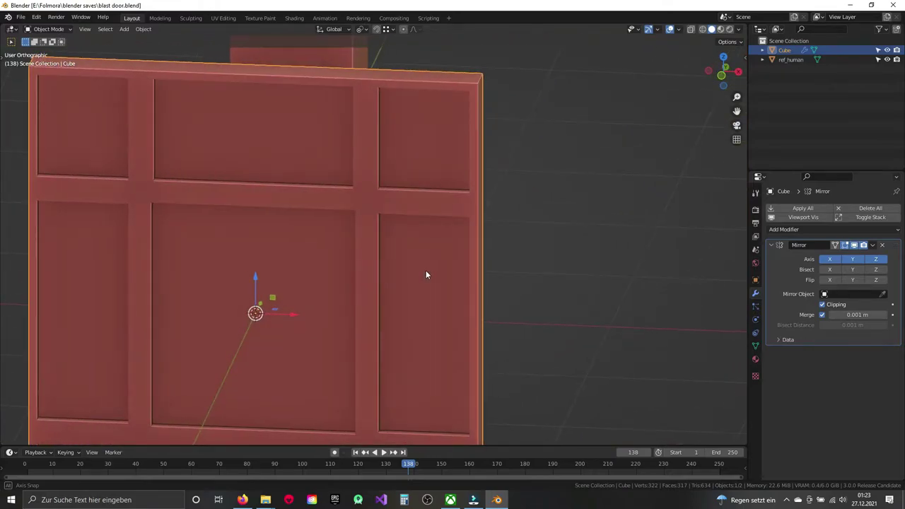
Step: Apply the door's Mirror modifier permanently to the mesh
{"action": "scroll", "coordinate": [425, 274], "scroll_direction": "up", "scroll_amount": 4}
{"action": "key", "text": "Tab"}
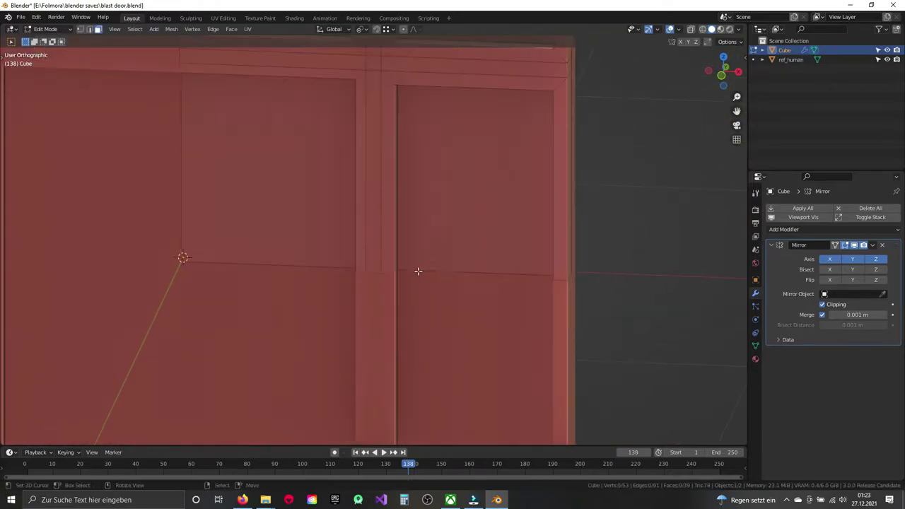
{"action": "scroll", "coordinate": [420, 274], "scroll_direction": "down", "scroll_amount": 1}
{"action": "scroll", "coordinate": [385, 269], "scroll_direction": "down", "scroll_amount": 2}
{"action": "scroll", "coordinate": [386, 271], "scroll_direction": "down", "scroll_amount": 2}
{"action": "mouse_move", "coordinate": [386, 270]}
{"action": "middle_mouse_down"}
{"action": "mouse_move", "coordinate": [369, 270]}
{"action": "mouse_move", "coordinate": [380, 265]}
{"action": "middle_mouse_up"}
{"action": "scroll", "coordinate": [384, 265], "scroll_direction": "up", "scroll_amount": 4}
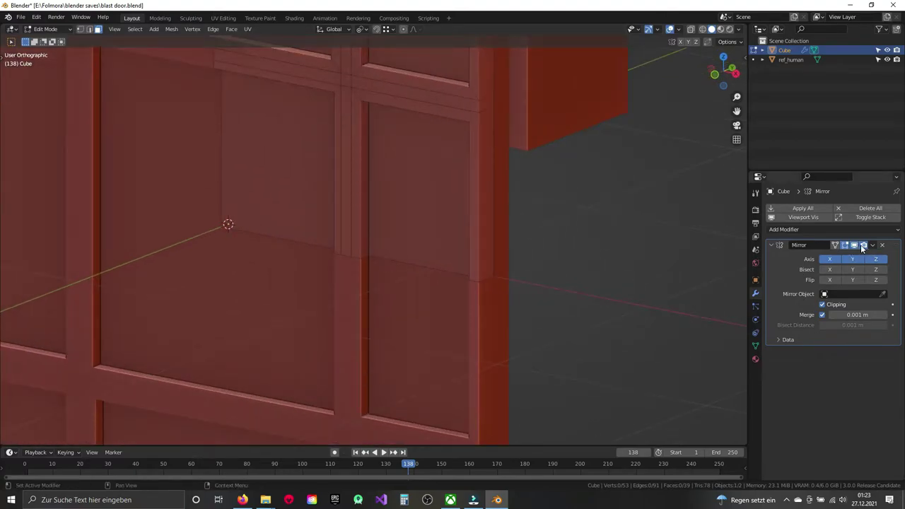
{"action": "left_click", "coordinate": [873, 244]}
{"action": "left_click", "coordinate": [833, 256]}
Step: Bevel the horizontal middle edge loop to a 0.0212 m width
{"action": "scroll", "coordinate": [442, 281], "scroll_direction": "up", "scroll_amount": 3}
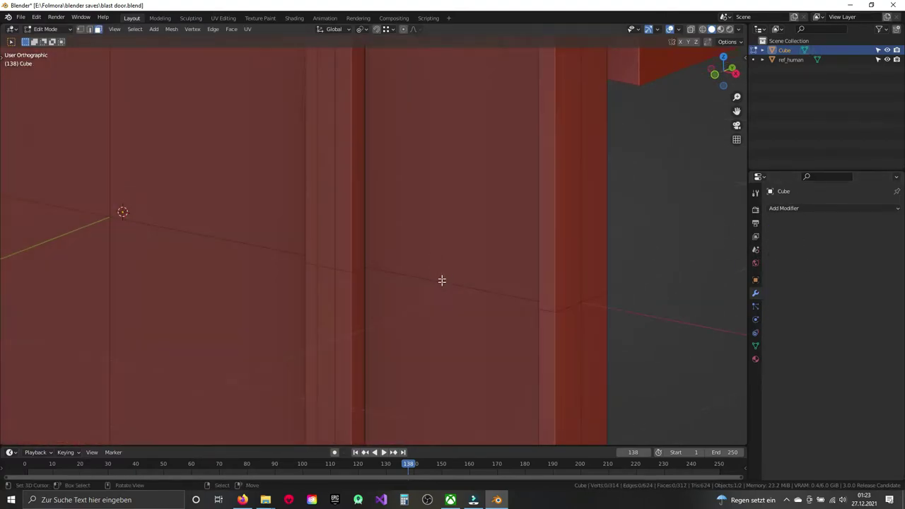
{"action": "left_click", "coordinate": [436, 274], "text": "alt"}
{"action": "scroll", "coordinate": [445, 283], "scroll_direction": "down", "scroll_amount": 3, "text": "shift"}
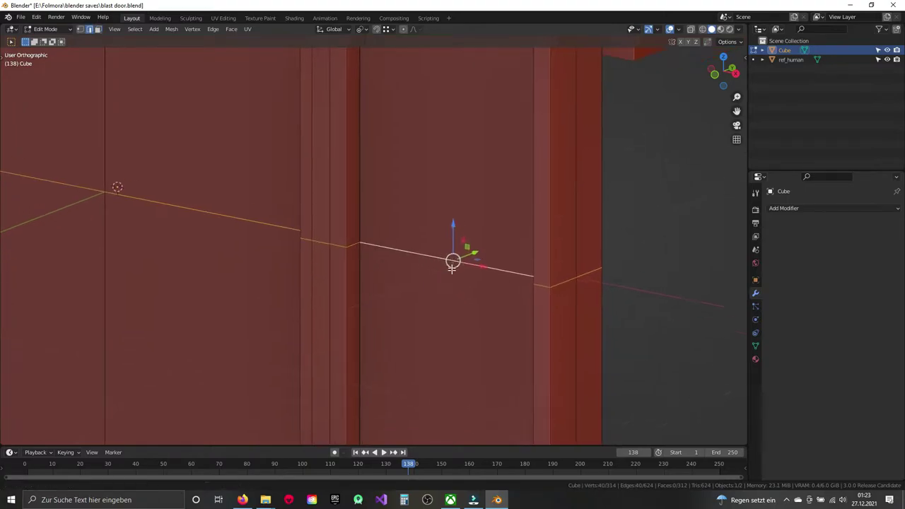
{"action": "key", "text": "ctrl+b"}
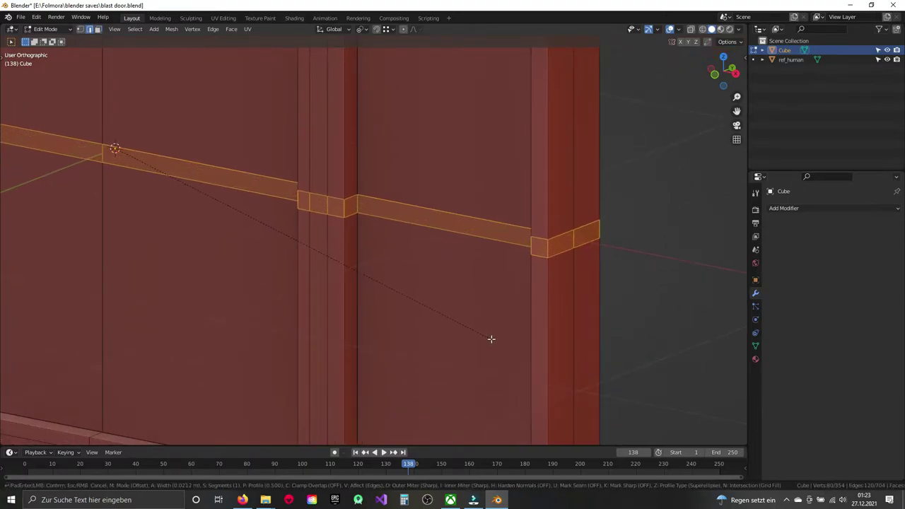
{"action": "left_click", "coordinate": [491, 339]}
{"action": "key", "text": "KP_1"}
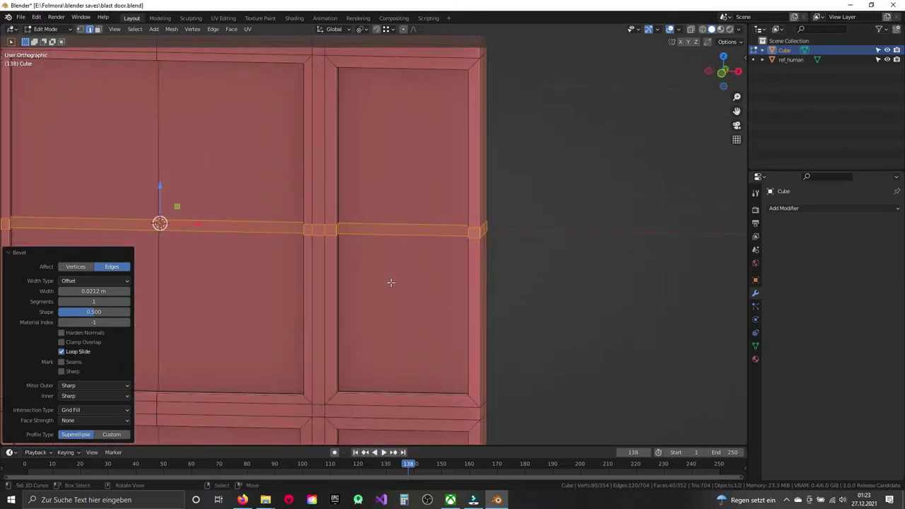
{"action": "scroll", "coordinate": [391, 282], "scroll_direction": "down", "scroll_amount": 3}
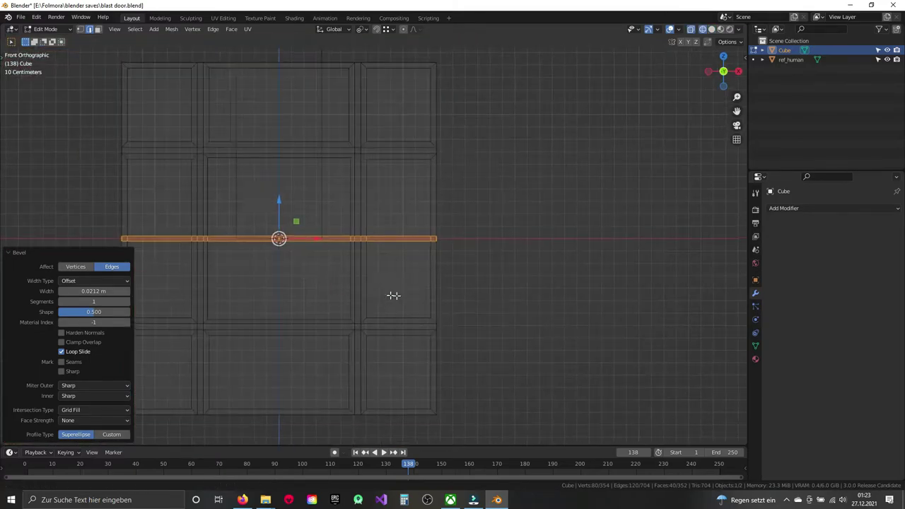
{"action": "key", "text": "alt+a"}
Step: Delete the door's left column and add a new Mirror modifier to restore it
{"action": "scroll", "coordinate": [279, 283], "scroll_direction": "down", "scroll_amount": 2}
{"action": "left_click_drag", "start_coordinate": [180, 48], "coordinate": [304, 426]}
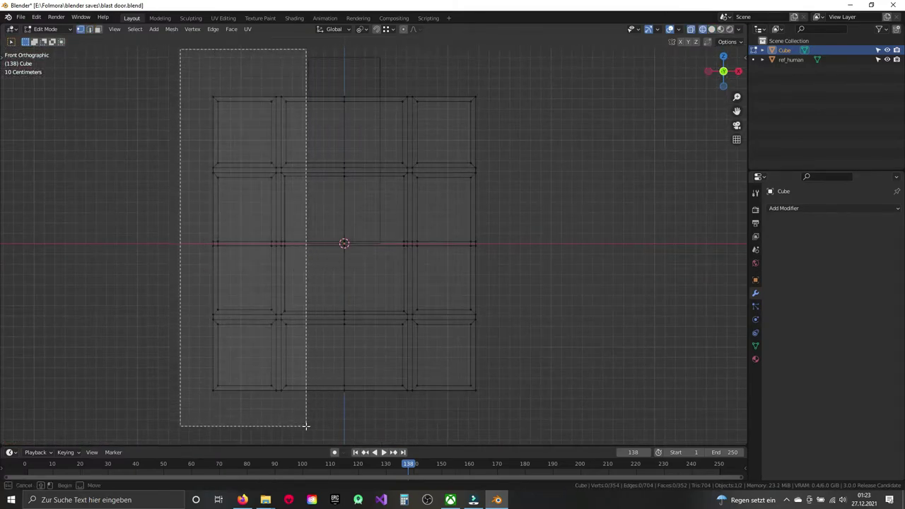
{"action": "key", "text": "x"}
{"action": "left_click", "coordinate": [368, 277]}
{"action": "left_click", "coordinate": [791, 207]}
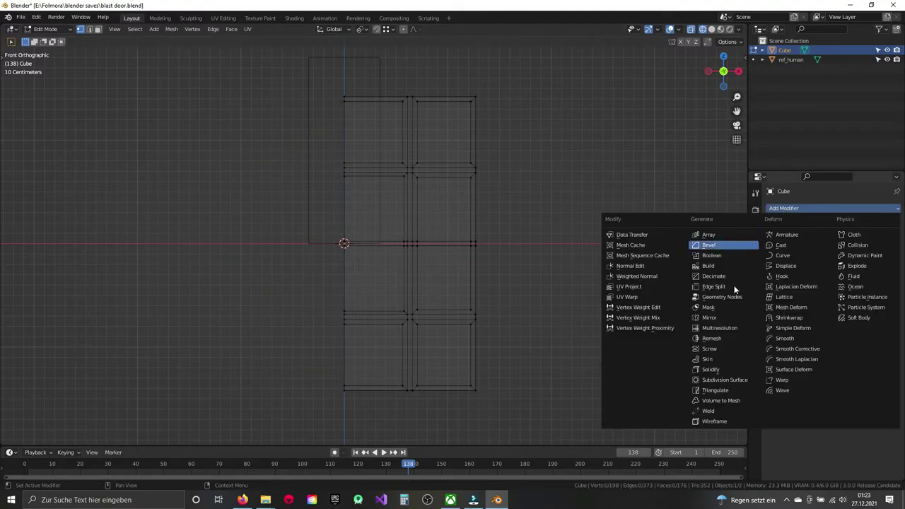
{"action": "left_click", "coordinate": [709, 318]}
Step: Extrude the middle bar face 0.051 m outward into a raised beam
{"action": "middle_click_drag", "start_coordinate": [437, 241], "coordinate": [434, 262]}
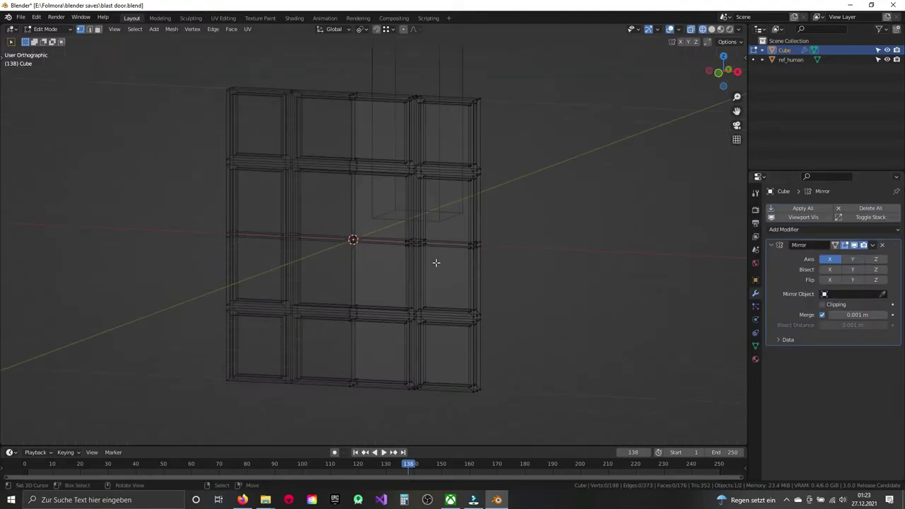
{"action": "key", "text": "shift+z"}
{"action": "scroll", "coordinate": [495, 281], "scroll_direction": "up", "scroll_amount": 3}
{"action": "scroll", "coordinate": [465, 273], "scroll_direction": "up", "scroll_amount": 3}
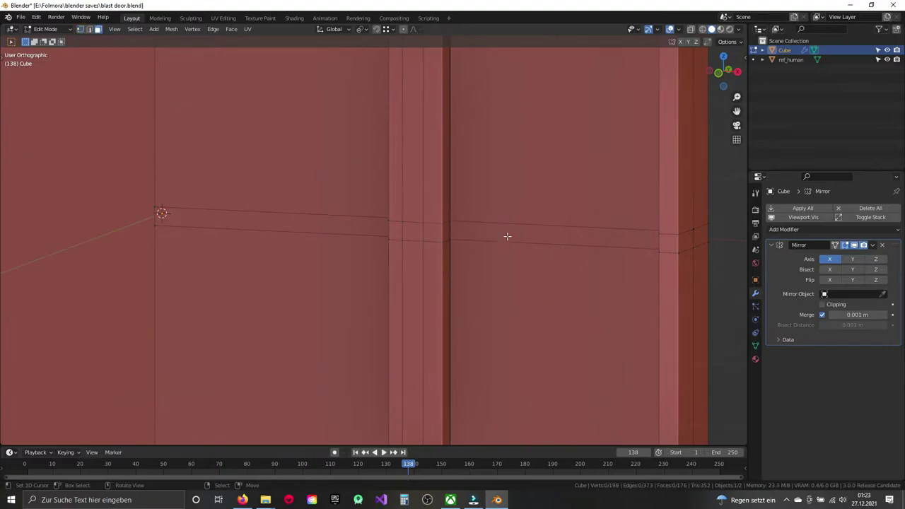
{"action": "left_click", "coordinate": [507, 236]}
{"action": "scroll", "coordinate": [506, 236], "scroll_direction": "down", "scroll_amount": 5}
{"action": "mouse_move", "coordinate": [525, 259]}
{"action": "middle_mouse_down"}
{"action": "mouse_move", "coordinate": [452, 265]}
{"action": "mouse_move", "coordinate": [488, 212]}
{"action": "mouse_move", "coordinate": [448, 248]}
{"action": "middle_mouse_up"}
{"action": "key", "text": "e"}
{"action": "left_click", "coordinate": [392, 248]}
{"action": "scroll", "coordinate": [490, 206], "scroll_direction": "up", "scroll_amount": 3}
{"action": "key", "text": "alt+a"}
Step: Merge by distance across the whole mesh, removing 4 duplicate vertices
{"action": "key", "text": "a"}
{"action": "key", "text": "m"}
{"action": "left_click", "coordinate": [518, 196]}
{"action": "key", "text": "alt+a"}
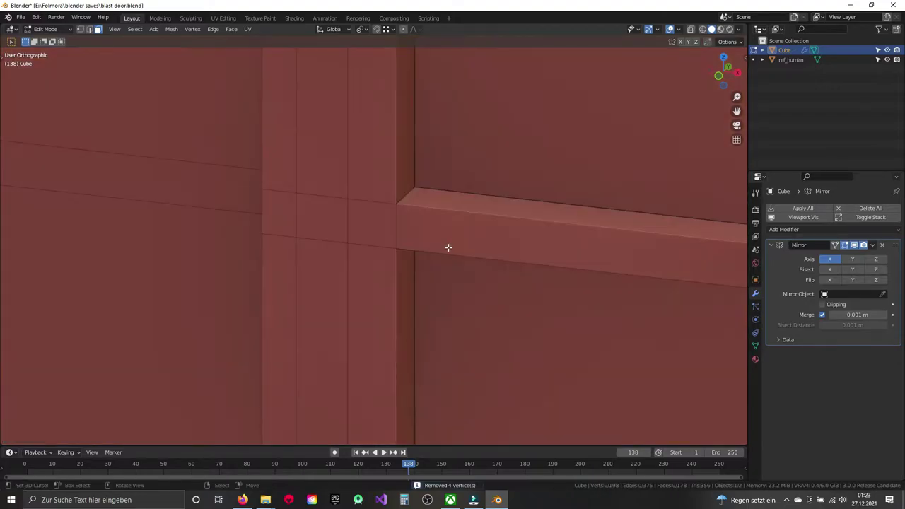
Step: Hide and reveal the beam's front face to inspect the extruded beam
{"action": "left_click", "coordinate": [425, 235]}
{"action": "key", "text": "h"}
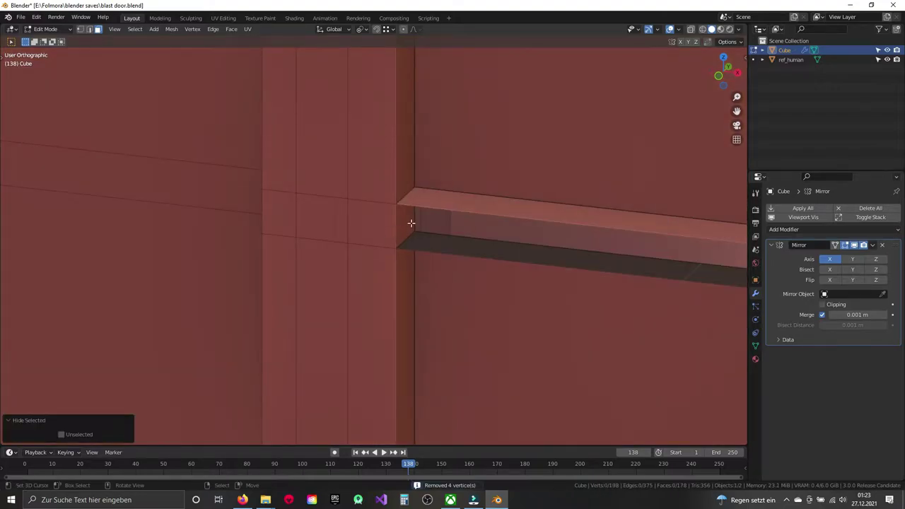
{"action": "key", "text": "alt+h"}
{"action": "middle_click_drag", "start_coordinate": [411, 223], "coordinate": [453, 212]}
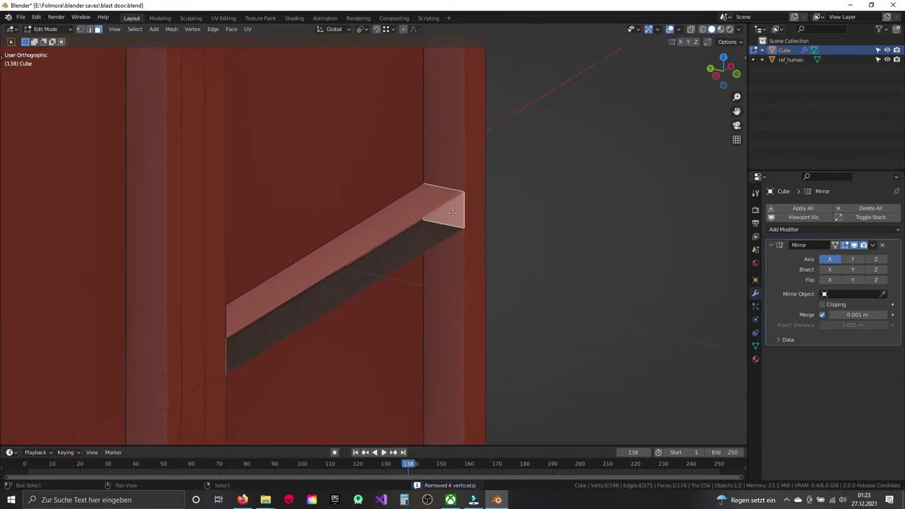
{"action": "right_click", "coordinate": [453, 212]}
{"action": "key", "text": "Escape"}
Step: Clear the selection and view the whole door edge-on in Right Ortho view
{"action": "key", "text": "l"}
{"action": "key", "text": "alt+a"}
{"action": "mouse_move", "coordinate": [448, 269]}
{"action": "middle_mouse_down"}
{"action": "mouse_move", "coordinate": [483, 273]}
{"action": "mouse_move", "coordinate": [342, 294]}
{"action": "middle_mouse_up"}
{"action": "key", "text": "KP_3"}
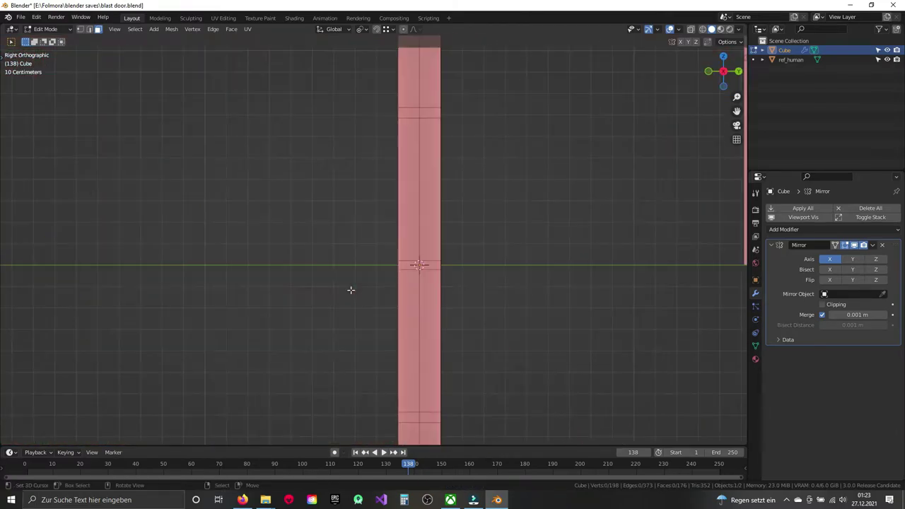
{"action": "key", "text": "alt+a"}
{"action": "scroll", "coordinate": [350, 290], "scroll_direction": "down", "scroll_amount": 3}
{"action": "middle_click_drag", "start_coordinate": [399, 219], "coordinate": [386, 266], "text": "shift"}
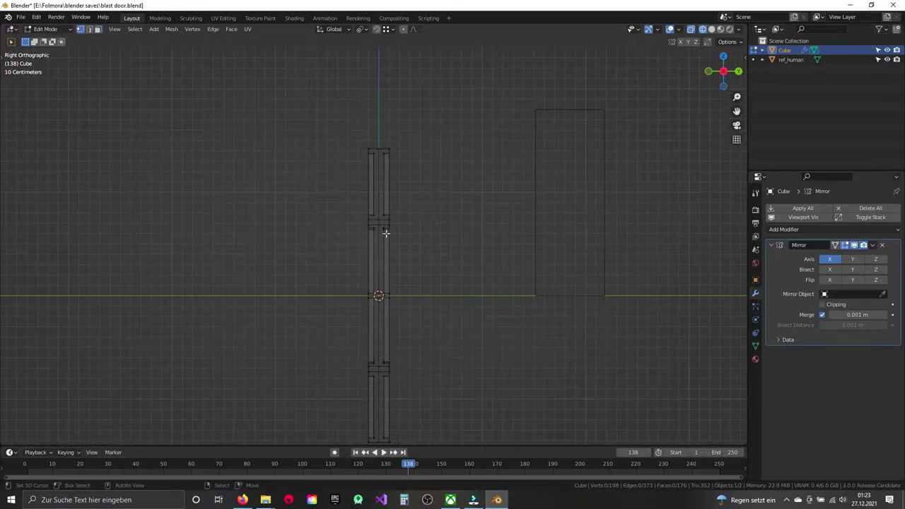
Step: Box-select the right half of the door's thickness and delete those vertices
{"action": "key", "text": "a"}
{"action": "key", "text": "alt+a"}
{"action": "key", "text": "b"}
{"action": "left_click_drag", "start_coordinate": [380, 133], "coordinate": [474, 400]}
{"action": "middle_click_drag", "start_coordinate": [404, 407], "coordinate": [410, 286], "text": "shift"}
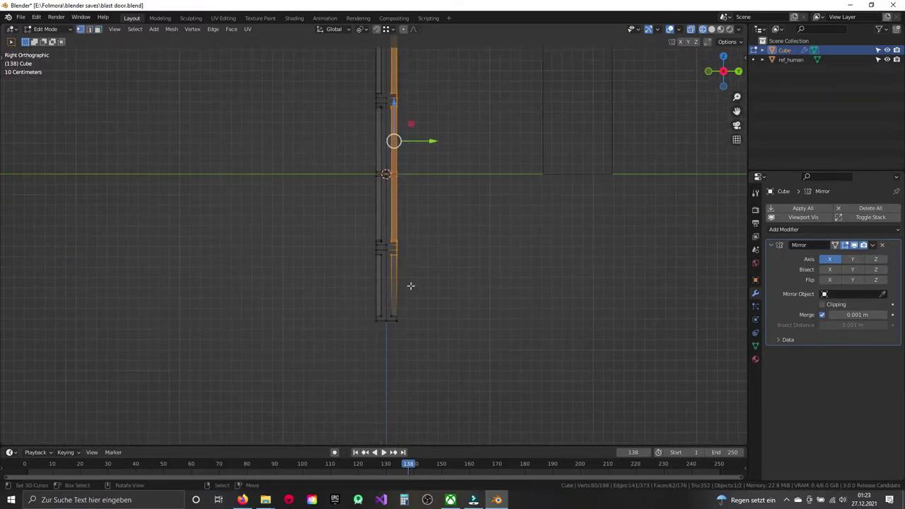
{"action": "left_click_drag", "start_coordinate": [389, 279], "coordinate": [454, 377]}
{"action": "key", "text": "x"}
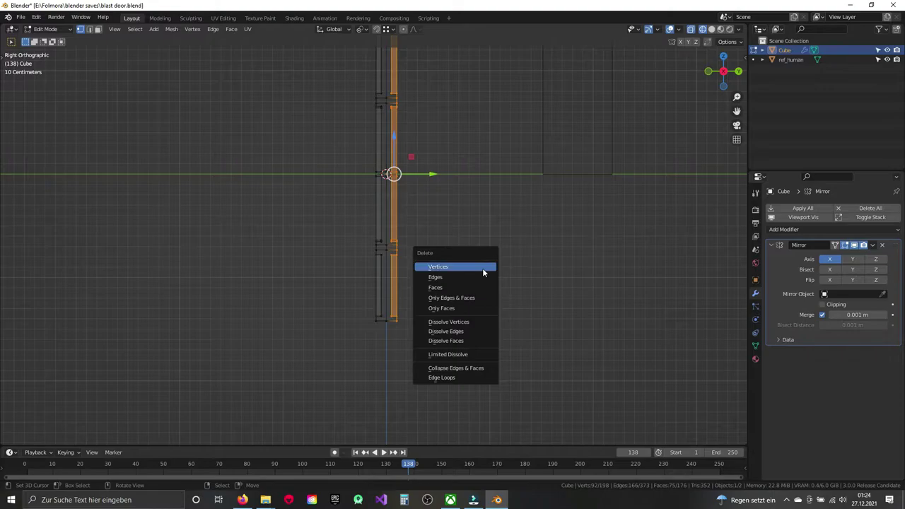
{"action": "left_click", "coordinate": [483, 272]}
Step: Enable the Mirror modifier's Y and Z axes so the door mirrors on X, Y and Z
{"action": "left_click", "coordinate": [852, 259]}
{"action": "key", "text": "a"}
{"action": "mouse_move", "coordinate": [444, 282]}
{"action": "middle_mouse_down"}
{"action": "mouse_move", "coordinate": [384, 219]}
{"action": "mouse_move", "coordinate": [405, 297]}
{"action": "mouse_move", "coordinate": [410, 267]}
{"action": "middle_mouse_up"}
{"action": "scroll", "coordinate": [402, 298], "scroll_direction": "up", "scroll_amount": 1}
{"action": "scroll", "coordinate": [402, 299], "scroll_direction": "up", "scroll_amount": 1}
Step: Save blast door.blend and check the mirrored door in Object Mode
{"action": "key", "text": "ctrl+s"}
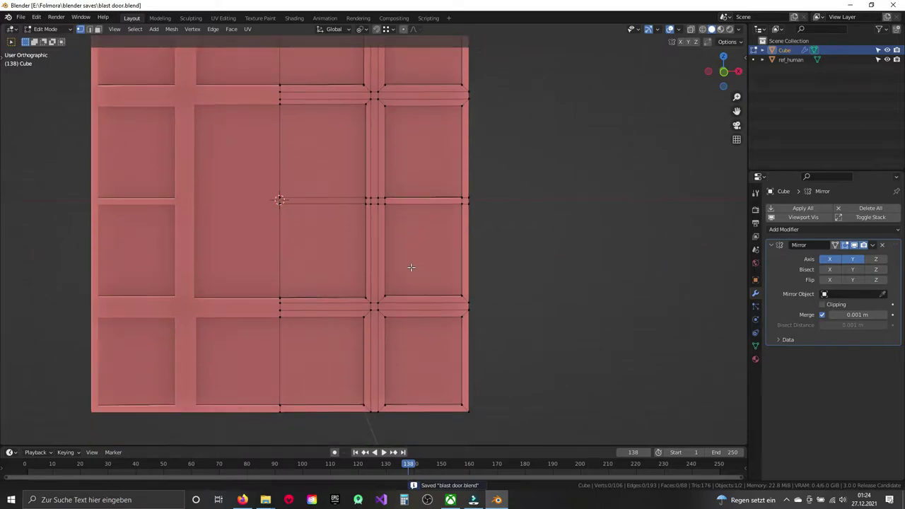
{"action": "key", "text": "Tab"}
{"action": "mouse_move", "coordinate": [401, 287]}
{"action": "middle_mouse_down"}
{"action": "mouse_move", "coordinate": [457, 226]}
{"action": "mouse_move", "coordinate": [407, 256]}
{"action": "mouse_move", "coordinate": [461, 275]}
{"action": "mouse_move", "coordinate": [412, 267]}
{"action": "mouse_move", "coordinate": [376, 248]}
{"action": "middle_mouse_up"}
{"action": "scroll", "coordinate": [459, 273], "scroll_direction": "up", "scroll_amount": 5}
{"action": "key", "text": "Tab"}
Step: In front wireframe view, box-select the middle horizontal band and scale it along Z by 1.753
{"action": "key", "text": "KP_1"}
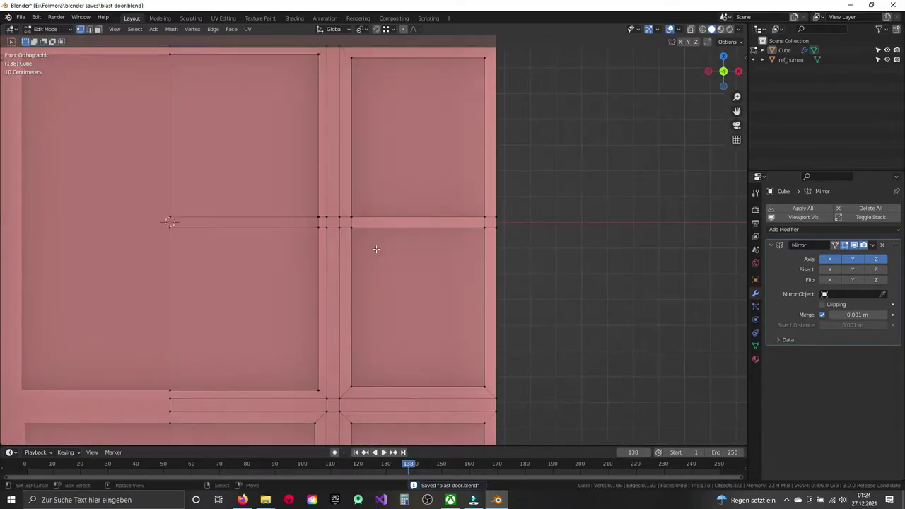
{"action": "key", "text": "shift+z"}
{"action": "key", "text": "a"}
{"action": "key", "text": "alt+a"}
{"action": "key", "text": "b"}
{"action": "left_click_drag", "start_coordinate": [126, 184], "coordinate": [552, 289]}
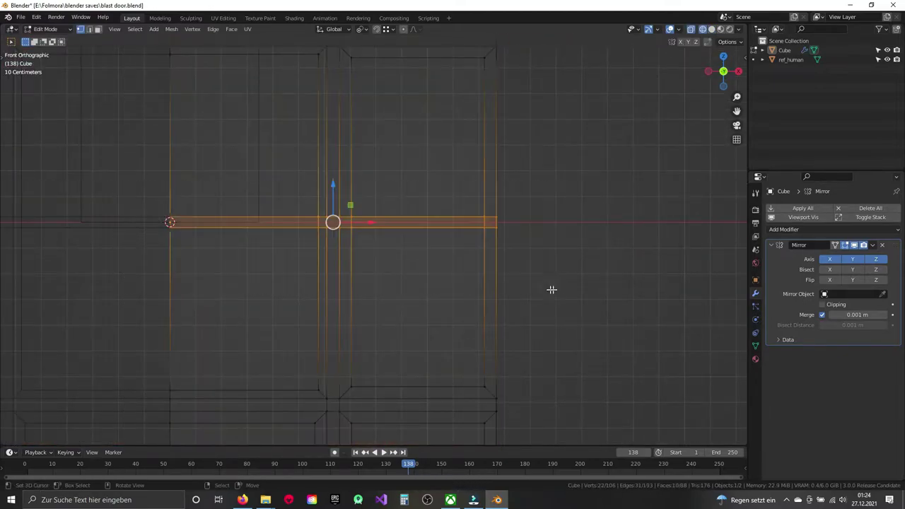
{"action": "key", "text": "s"}
{"action": "key", "text": "z"}
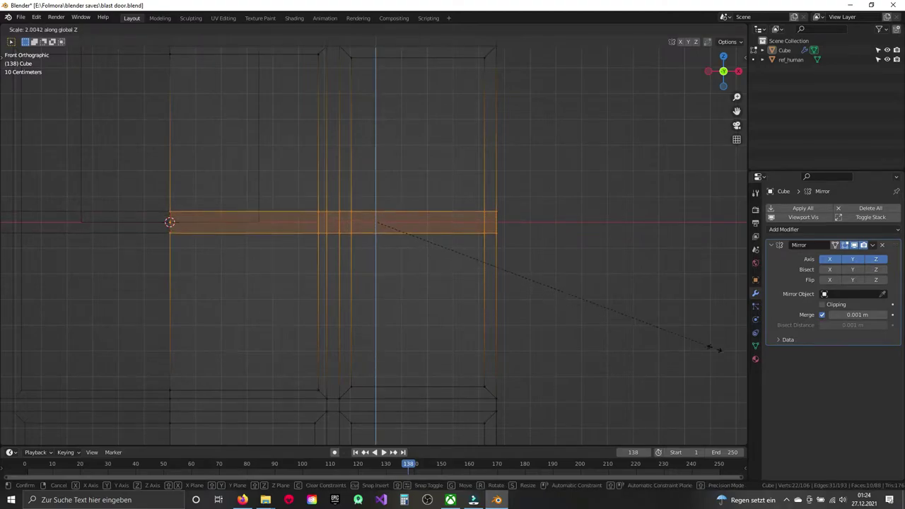
{"action": "left_click", "coordinate": [668, 335]}
Step: Return to solid shading and rescale the band along Z to refine its height
{"action": "right_click", "coordinate": [538, 309]}
{"action": "key", "text": "shift+z"}
{"action": "scroll", "coordinate": [502, 262], "scroll_direction": "down", "scroll_amount": 3}
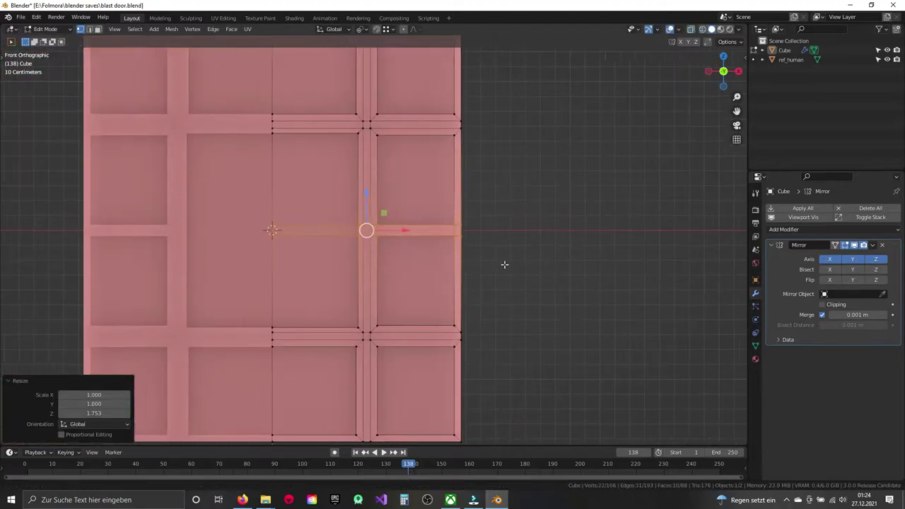
{"action": "key", "text": "s"}
{"action": "key", "text": "z"}
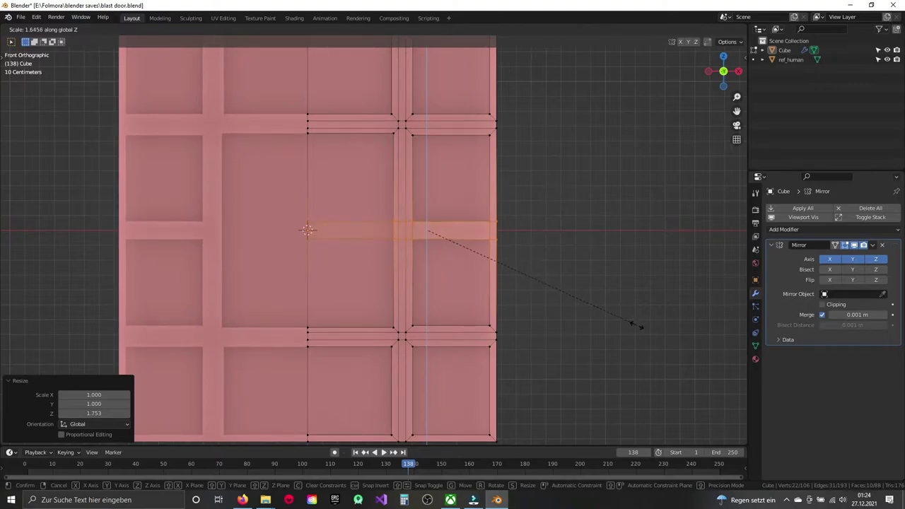
{"action": "left_click", "coordinate": [401, 228]}
Step: Return to Object Mode and save blast door.blend
{"action": "key", "text": "Tab"}
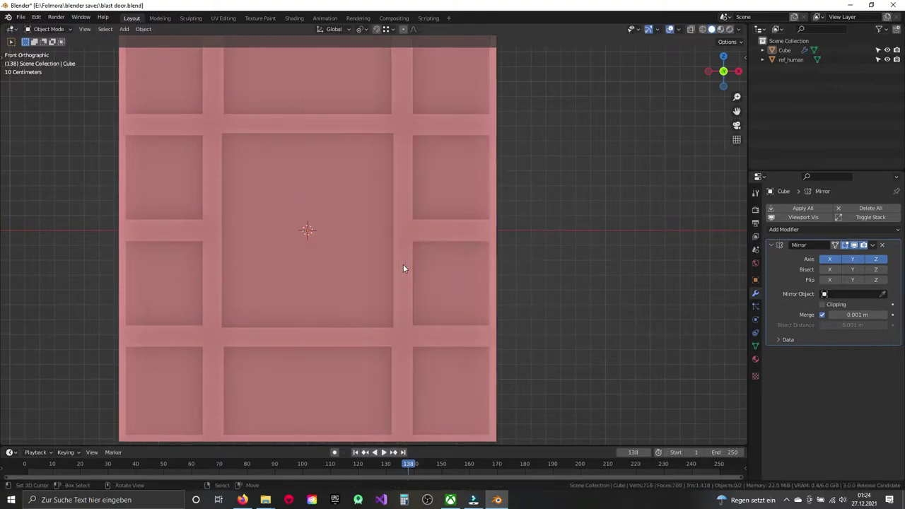
{"action": "scroll", "coordinate": [403, 263], "scroll_direction": "down", "scroll_amount": 2}
{"action": "scroll", "coordinate": [393, 247], "scroll_direction": "down", "scroll_amount": 1}
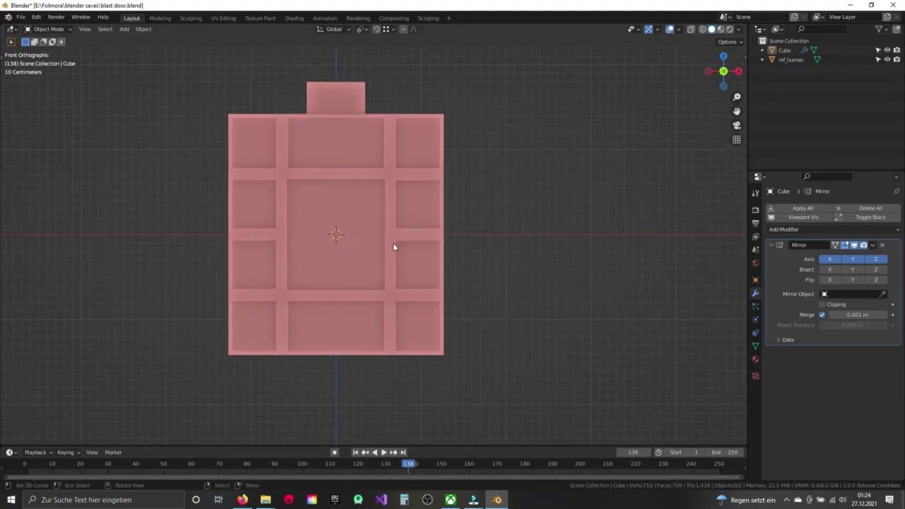
{"action": "key", "text": "ctrl+s"}
{"action": "mouse_move", "coordinate": [392, 214]}
{"action": "middle_mouse_down"}
{"action": "mouse_move", "coordinate": [460, 236]}
{"action": "mouse_move", "coordinate": [418, 258]}
{"action": "mouse_move", "coordinate": [421, 286]}
{"action": "mouse_move", "coordinate": [456, 258]}
{"action": "mouse_move", "coordinate": [304, 255]}
{"action": "mouse_move", "coordinate": [424, 262]}
{"action": "middle_mouse_up"}
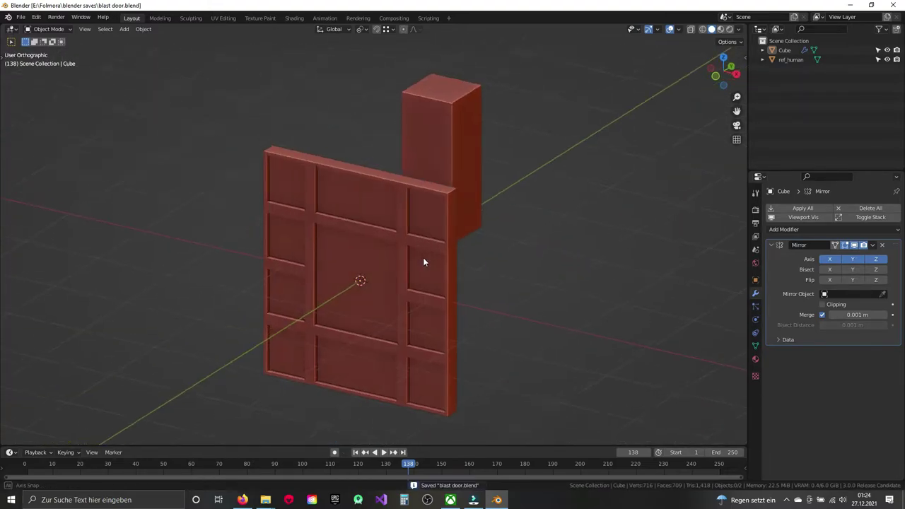
{"action": "scroll", "coordinate": [423, 262], "scroll_direction": "up", "scroll_amount": 4}
{"action": "middle_click_drag", "start_coordinate": [444, 224], "coordinate": [364, 162], "text": "shift"}
Step: Add a Bevel modifier to the door with its Limit Method set to Weight
{"action": "left_click", "coordinate": [770, 245]}
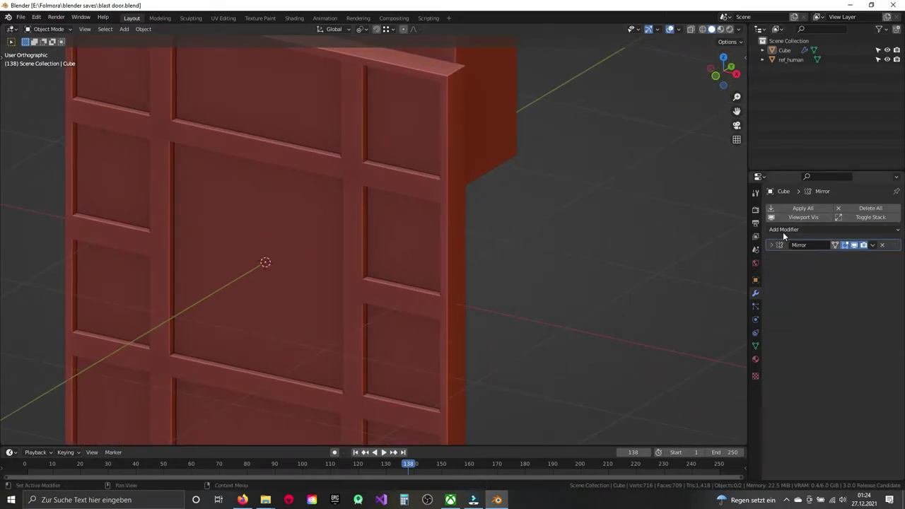
{"action": "left_click", "coordinate": [783, 229]}
{"action": "left_click", "coordinate": [706, 266]}
{"action": "mouse_move", "coordinate": [489, 204]}
{"action": "middle_mouse_down", "text": "shift"}
{"action": "mouse_move", "coordinate": [472, 238]}
{"action": "mouse_move", "coordinate": [687, 287]}
{"action": "middle_mouse_up", "text": "shift"}
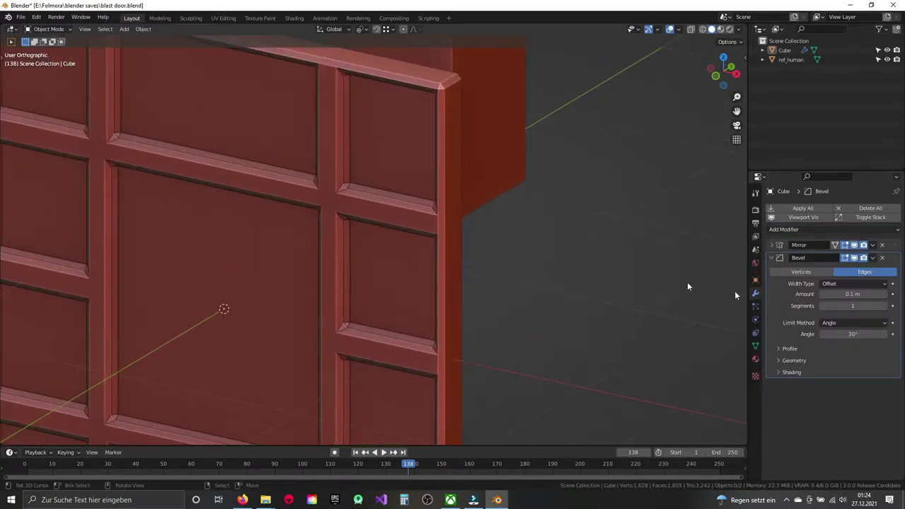
{"action": "left_click", "coordinate": [858, 323]}
{"action": "left_click", "coordinate": [846, 356]}
{"action": "type", "text": "02"}
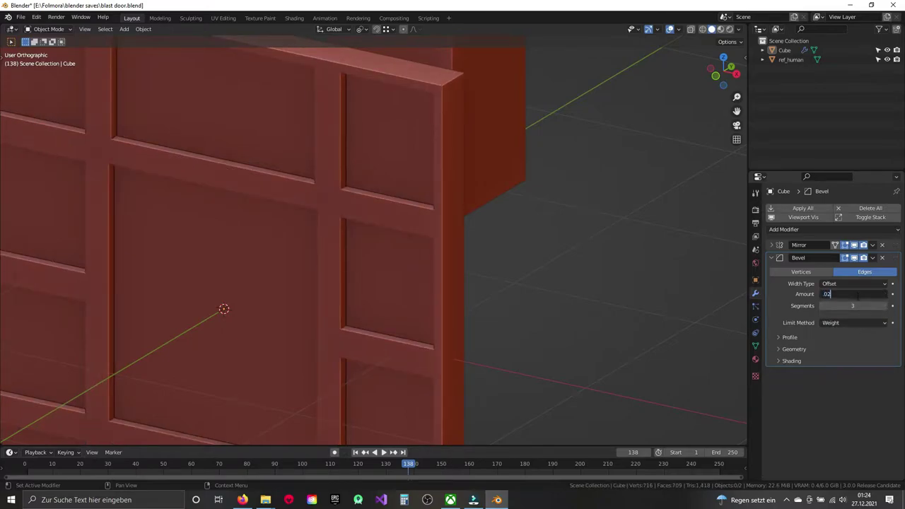
Step: Set the bevel's Outer Miter to Arc and enable Harden Normals
{"action": "left_click", "coordinate": [782, 349]}
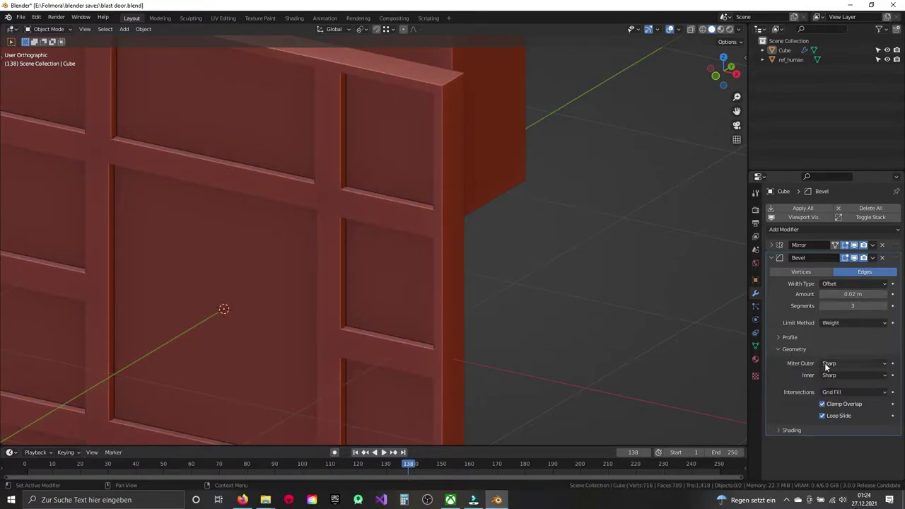
{"action": "left_click", "coordinate": [826, 363]}
{"action": "left_click", "coordinate": [831, 395]}
{"action": "left_click", "coordinate": [778, 430]}
{"action": "scroll", "coordinate": [777, 417], "scroll_direction": "down", "scroll_amount": 1}
{"action": "left_click", "coordinate": [822, 427]}
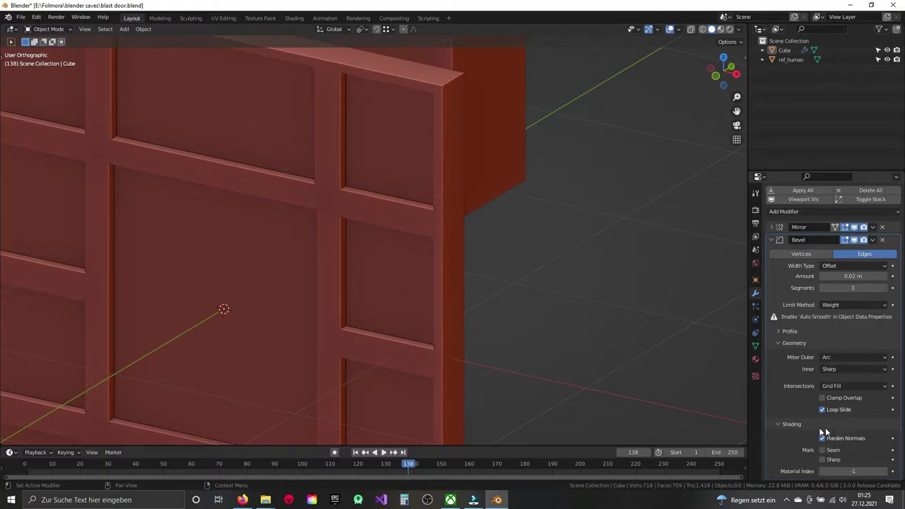
Step: Shade the door smooth and enable Auto Smooth in its mesh data properties
{"action": "key", "text": "q"}
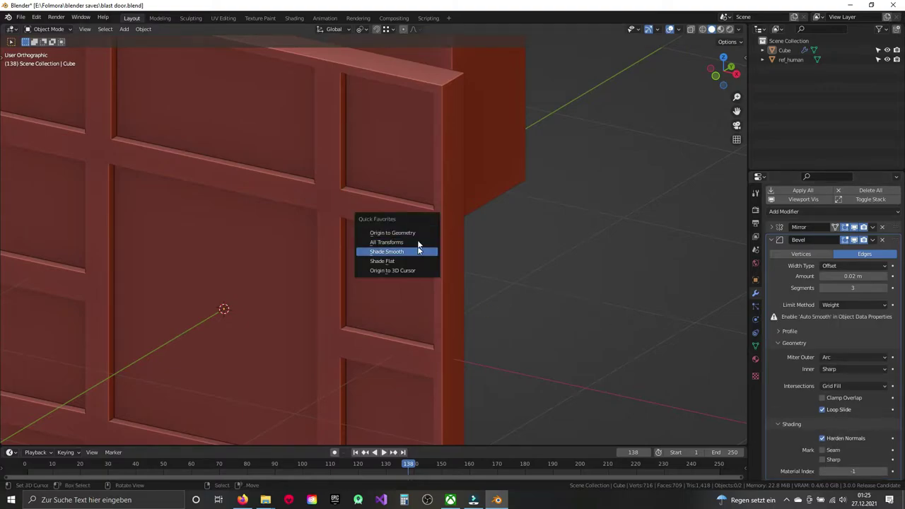
{"action": "left_click", "coordinate": [418, 247]}
{"action": "left_click", "coordinate": [424, 172]}
{"action": "key", "text": "q"}
{"action": "left_click", "coordinate": [421, 192]}
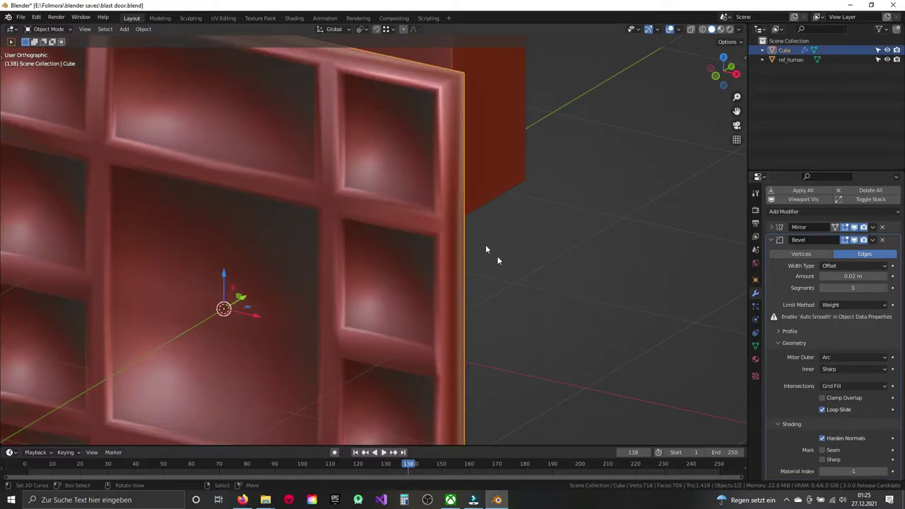
{"action": "scroll", "coordinate": [497, 260], "scroll_direction": "down", "scroll_amount": 1}
{"action": "left_click", "coordinate": [755, 345]}
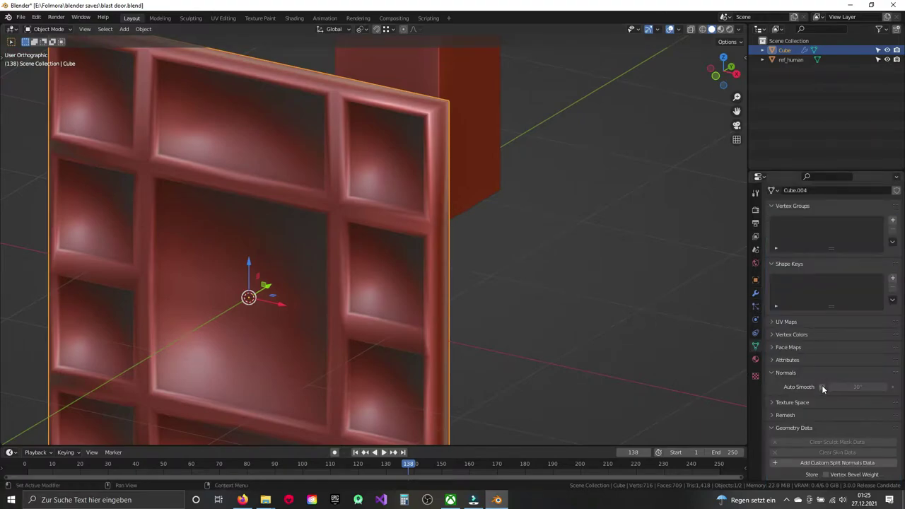
{"action": "left_click", "coordinate": [821, 387]}
{"action": "left_click", "coordinate": [755, 292]}
{"action": "middle_click_drag", "start_coordinate": [382, 236], "coordinate": [386, 216]}
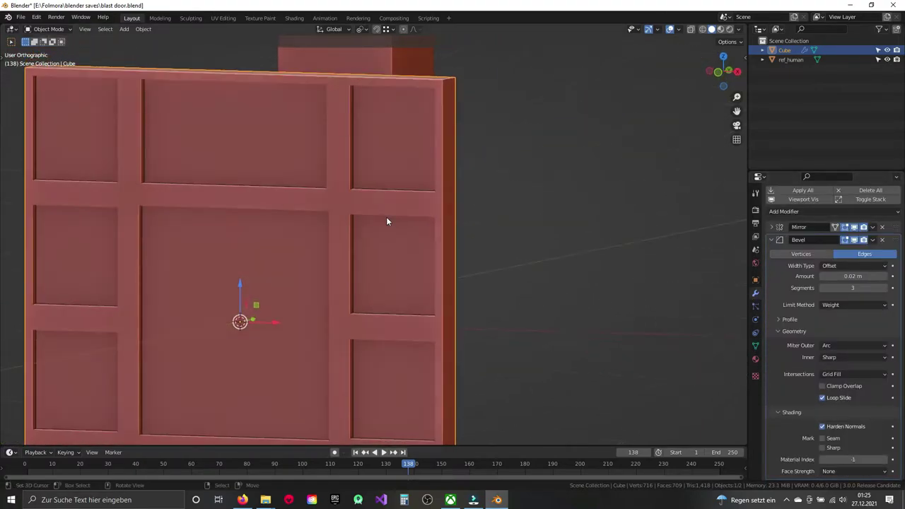
Step: In Edit Mode, select all of the door's sharp edges
{"action": "key", "text": "Tab"}
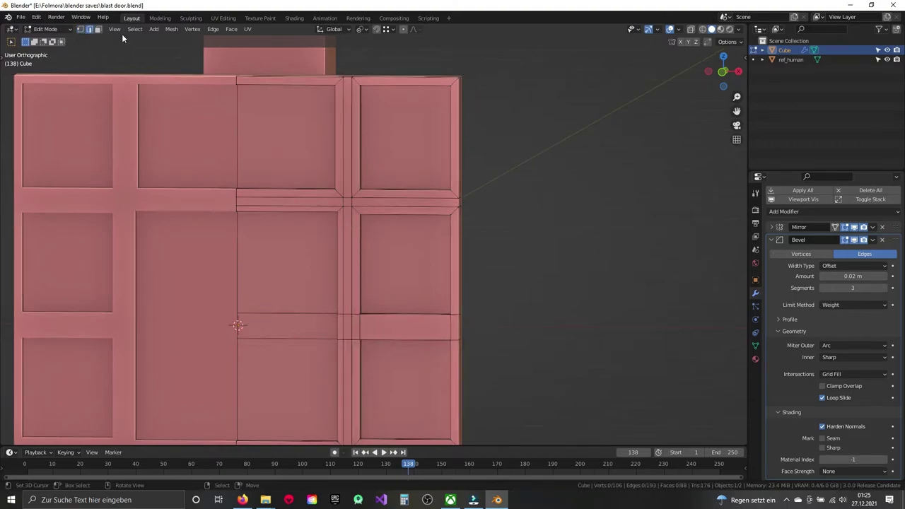
{"action": "left_click", "coordinate": [135, 29]}
{"action": "left_click", "coordinate": [162, 129]}
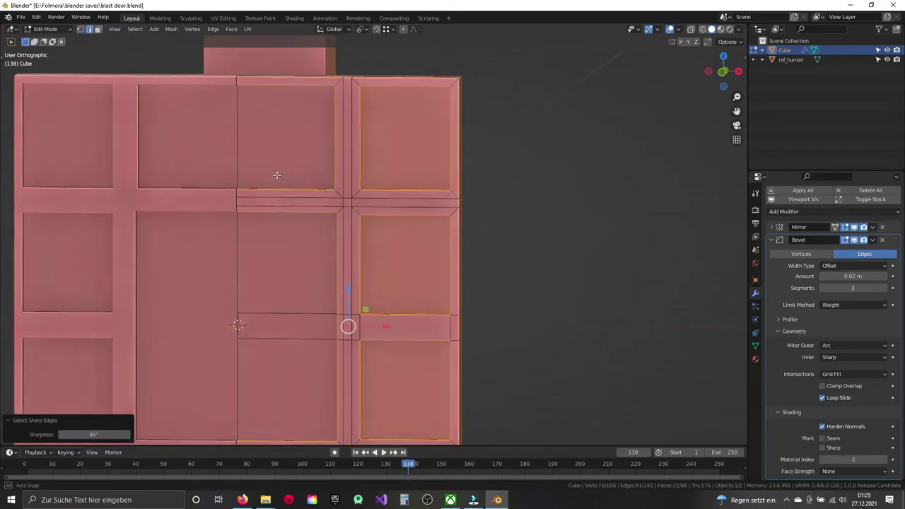
{"action": "mouse_move", "coordinate": [240, 212]}
{"action": "middle_mouse_down"}
{"action": "mouse_move", "coordinate": [359, 193]}
{"action": "mouse_move", "coordinate": [345, 239]}
{"action": "mouse_move", "coordinate": [323, 178]}
{"action": "mouse_move", "coordinate": [351, 198]}
{"action": "mouse_move", "coordinate": [394, 191]}
{"action": "mouse_move", "coordinate": [388, 207]}
{"action": "middle_mouse_up"}
{"action": "scroll", "coordinate": [339, 188], "scroll_direction": "up", "scroll_amount": 3}
{"action": "scroll", "coordinate": [341, 199], "scroll_direction": "up", "scroll_amount": 3}
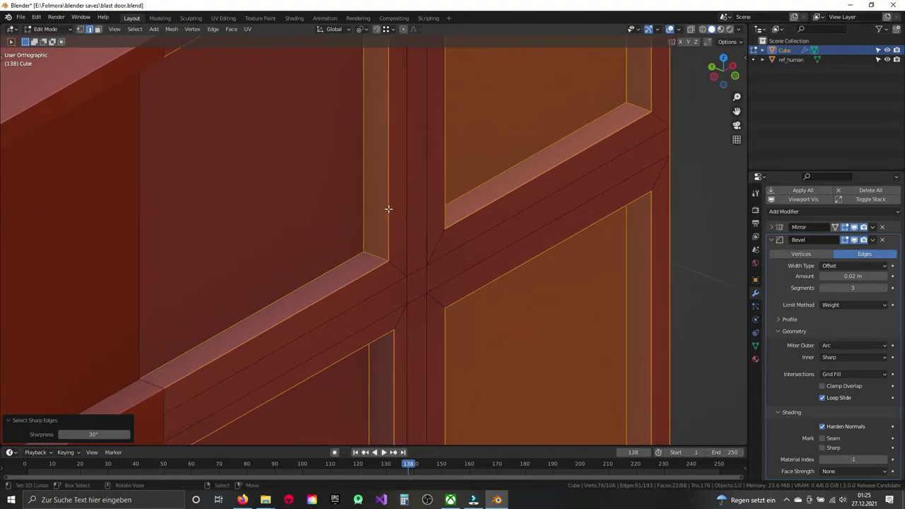
Step: Raise the sharp edges' Mean Bevel Weight to about 0.27 in the sidebar
{"action": "key", "text": "n"}
{"action": "left_click_drag", "start_coordinate": [700, 149], "coordinate": [709, 149]}
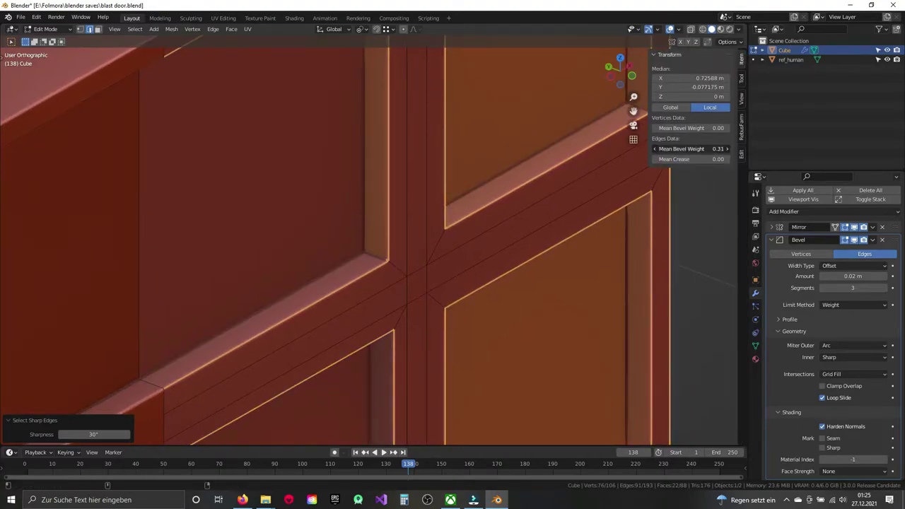
{"action": "scroll", "coordinate": [313, 233], "scroll_direction": "down", "scroll_amount": 3}
{"action": "mouse_move", "coordinate": [313, 233]}
{"action": "middle_mouse_down"}
{"action": "mouse_move", "coordinate": [424, 216]}
{"action": "mouse_move", "coordinate": [351, 198]}
{"action": "mouse_move", "coordinate": [325, 278]}
{"action": "middle_mouse_up"}
{"action": "key", "text": "n"}
{"action": "left_click", "coordinate": [325, 278]}
Step: Select several door panel faces and move them back by 0.025 m
{"action": "left_click", "coordinate": [313, 380], "text": "shift"}
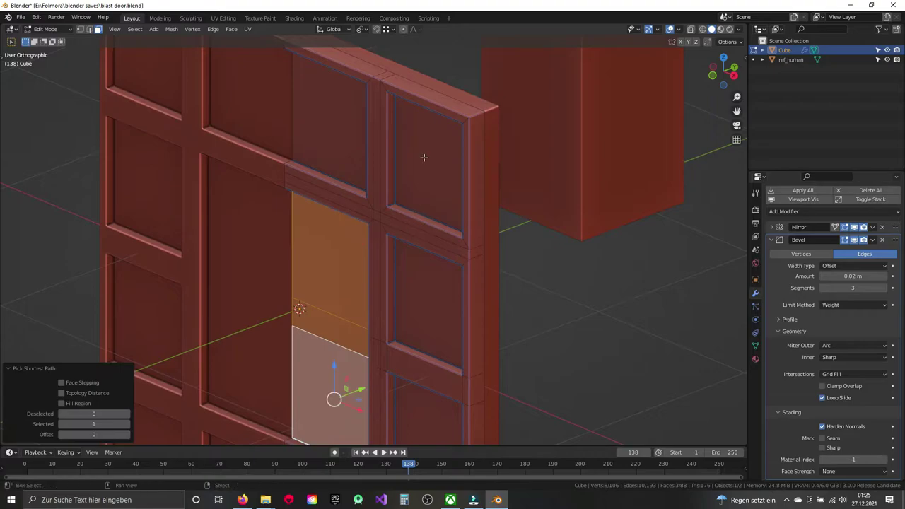
{"action": "left_click", "coordinate": [424, 158], "text": "shift"}
{"action": "left_click", "coordinate": [329, 120], "text": "shift"}
{"action": "left_click", "coordinate": [422, 313], "text": "shift"}
{"action": "mouse_move", "coordinate": [422, 313]}
{"action": "middle_mouse_down", "text": "shift"}
{"action": "mouse_move", "coordinate": [430, 179]}
{"action": "mouse_move", "coordinate": [427, 297]}
{"action": "mouse_move", "coordinate": [424, 233]}
{"action": "middle_mouse_up", "text": "shift"}
{"action": "scroll", "coordinate": [424, 184], "scroll_direction": "up", "scroll_amount": 4}
{"action": "middle_click_drag", "start_coordinate": [424, 183], "coordinate": [422, 305], "text": "shift"}
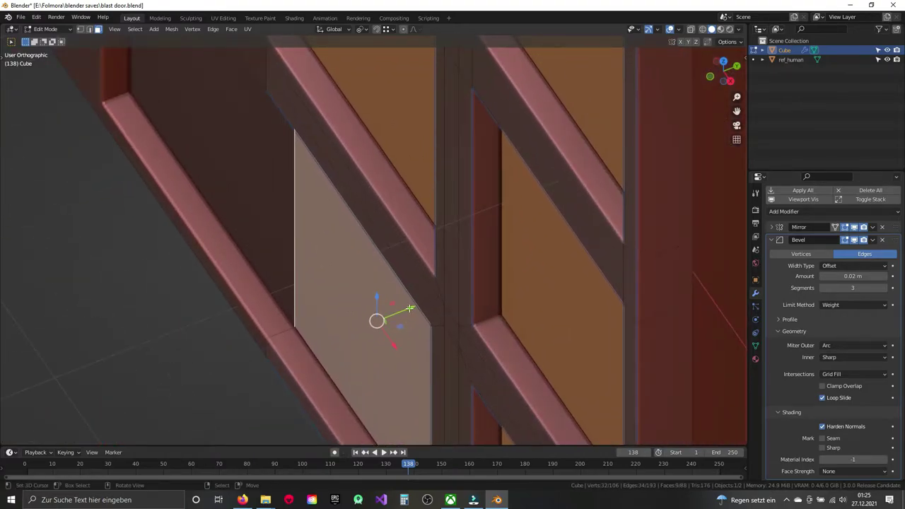
{"action": "left_click_drag", "start_coordinate": [410, 309], "coordinate": [393, 307]}
Step: Return to Object Mode and save blast door.blend
{"action": "key", "text": "Tab"}
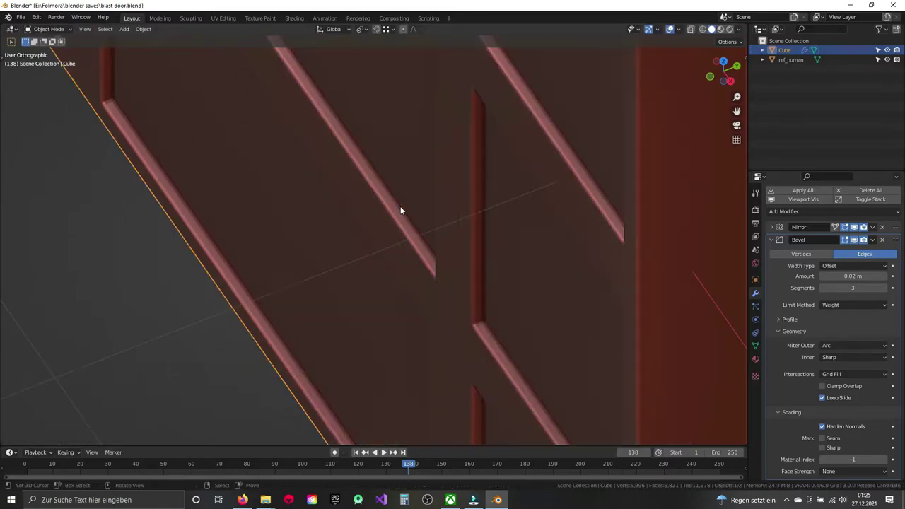
{"action": "scroll", "coordinate": [400, 206], "scroll_direction": "down", "scroll_amount": 5}
{"action": "key", "text": "ctrl+s"}
{"action": "mouse_move", "coordinate": [370, 183]}
{"action": "middle_mouse_down"}
{"action": "mouse_move", "coordinate": [404, 176]}
{"action": "mouse_move", "coordinate": [434, 196]}
{"action": "mouse_move", "coordinate": [390, 202]}
{"action": "middle_mouse_up"}
Step: Face the door and re-enter Edit Mode with everything deselected
{"action": "key", "text": "Tab"}
{"action": "scroll", "coordinate": [326, 224], "scroll_direction": "up", "scroll_amount": 4}
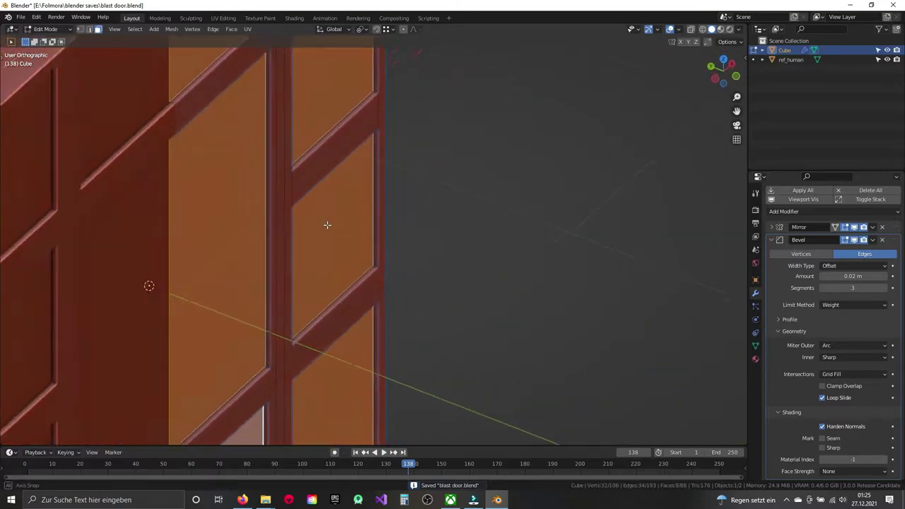
{"action": "middle_click_drag", "start_coordinate": [326, 225], "coordinate": [361, 169]}
{"action": "mouse_move", "coordinate": [409, 144]}
{"action": "middle_mouse_down"}
{"action": "mouse_move", "coordinate": [330, 162]}
{"action": "mouse_move", "coordinate": [378, 180]}
{"action": "middle_mouse_up"}
{"action": "key", "text": "Tab"}
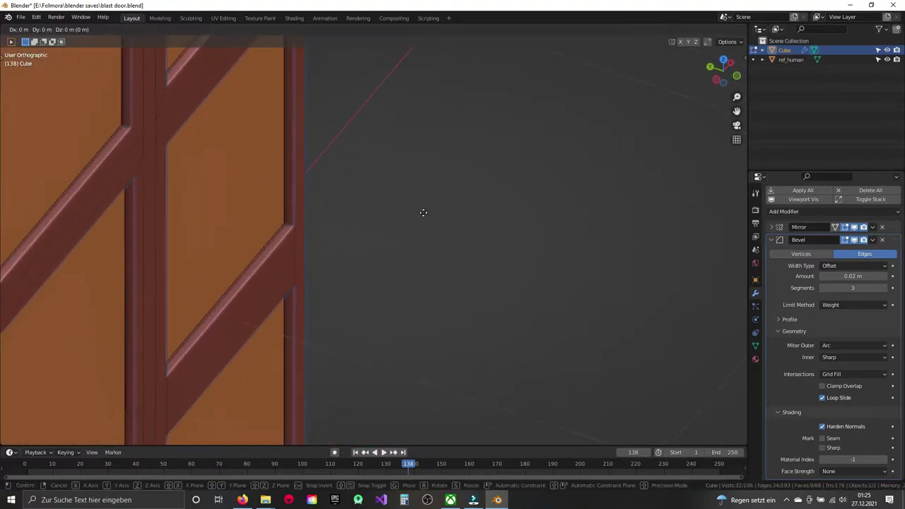
{"action": "scroll", "coordinate": [394, 217], "scroll_direction": "down", "scroll_amount": 3}
{"action": "middle_click_drag", "start_coordinate": [395, 219], "coordinate": [344, 176]}
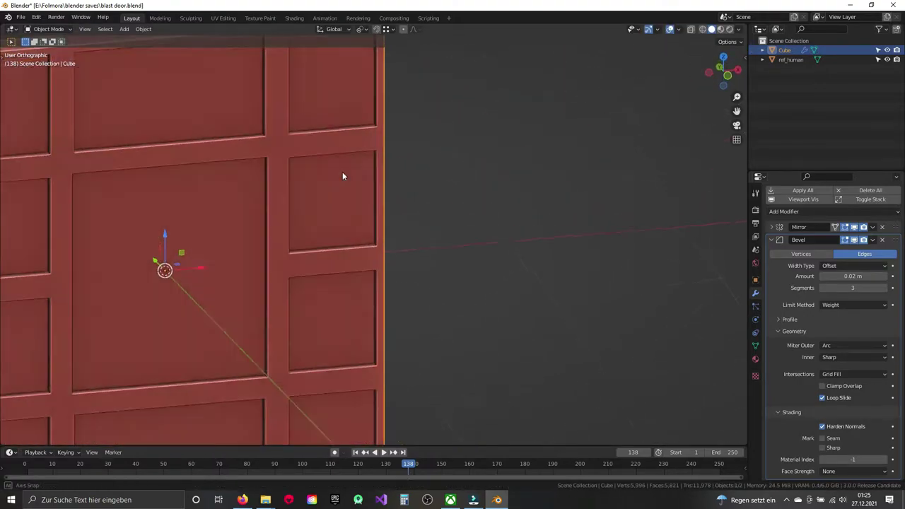
{"action": "key", "text": "Tab"}
{"action": "key", "text": "alt+a"}
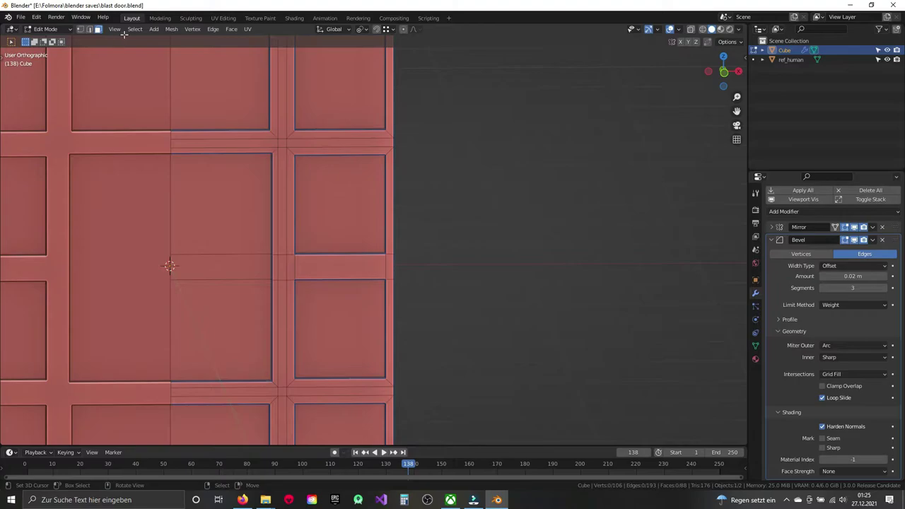
Step: Select the door's sharp edges and read their Mean Bevel Weight of 0.10 in the sidebar
{"action": "left_click", "coordinate": [134, 29]}
{"action": "left_click", "coordinate": [169, 128]}
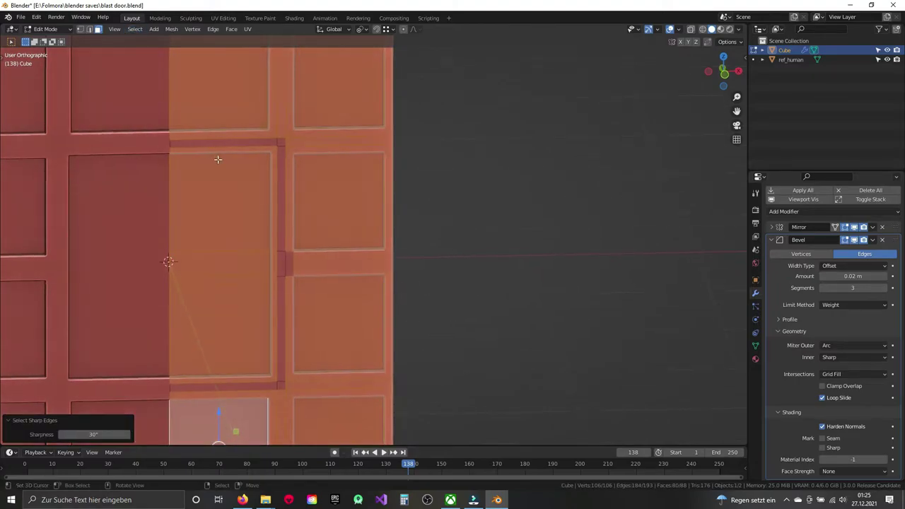
{"action": "key", "text": "ctrl+z"}
{"action": "left_click", "coordinate": [135, 29]}
{"action": "left_click", "coordinate": [166, 128]}
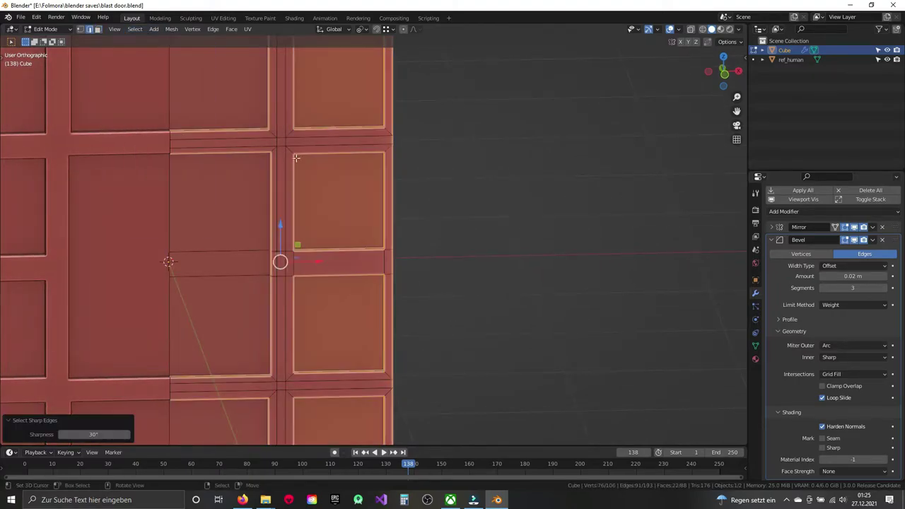
{"action": "key", "text": "n"}
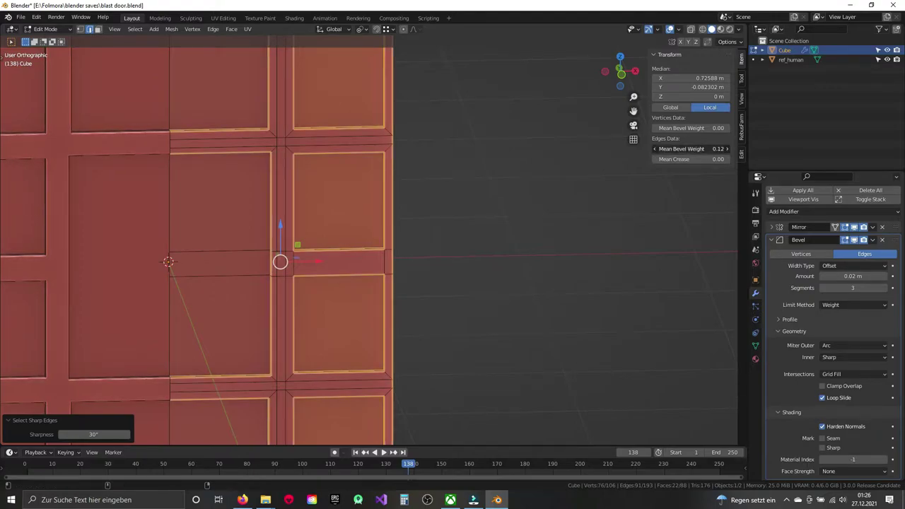
Step: Inspect the subtler bevel rounding on the door in Object Mode
{"action": "key", "text": "Tab"}
{"action": "scroll", "coordinate": [319, 234], "scroll_direction": "down", "scroll_amount": 3}
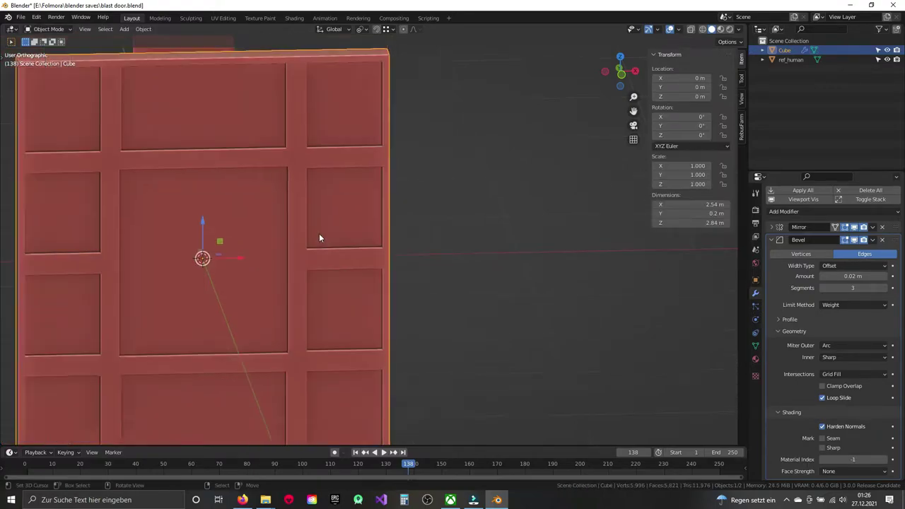
{"action": "scroll", "coordinate": [333, 249], "scroll_direction": "down", "scroll_amount": 2}
{"action": "middle_click_drag", "start_coordinate": [333, 249], "coordinate": [316, 200]}
{"action": "scroll", "coordinate": [423, 332], "scroll_direction": "up", "scroll_amount": 6}
{"action": "scroll", "coordinate": [295, 242], "scroll_direction": "up", "scroll_amount": 3}
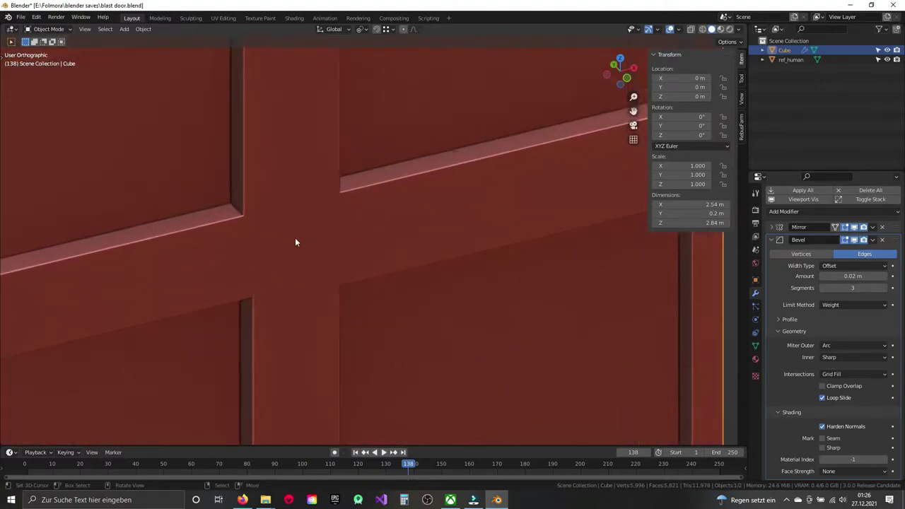
{"action": "scroll", "coordinate": [296, 243], "scroll_direction": "up", "scroll_amount": 2}
Step: Turn toward the door's front view and save blast door.blend
{"action": "key", "text": "Tab"}
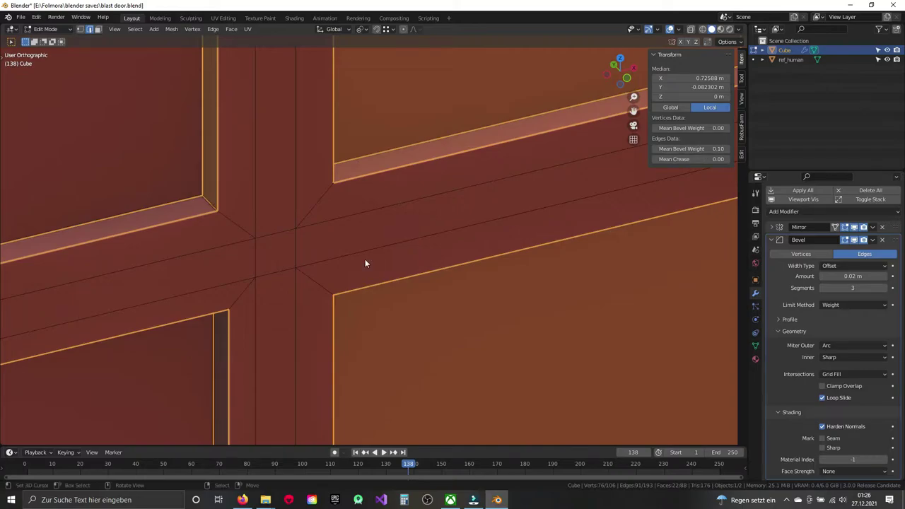
{"action": "scroll", "coordinate": [419, 269], "scroll_direction": "down", "scroll_amount": 5}
{"action": "key", "text": "Tab"}
{"action": "mouse_move", "coordinate": [424, 271]}
{"action": "middle_mouse_down"}
{"action": "mouse_move", "coordinate": [359, 222]}
{"action": "mouse_move", "coordinate": [346, 228]}
{"action": "mouse_move", "coordinate": [365, 274]}
{"action": "middle_mouse_up"}
{"action": "key", "text": "ctrl+s"}
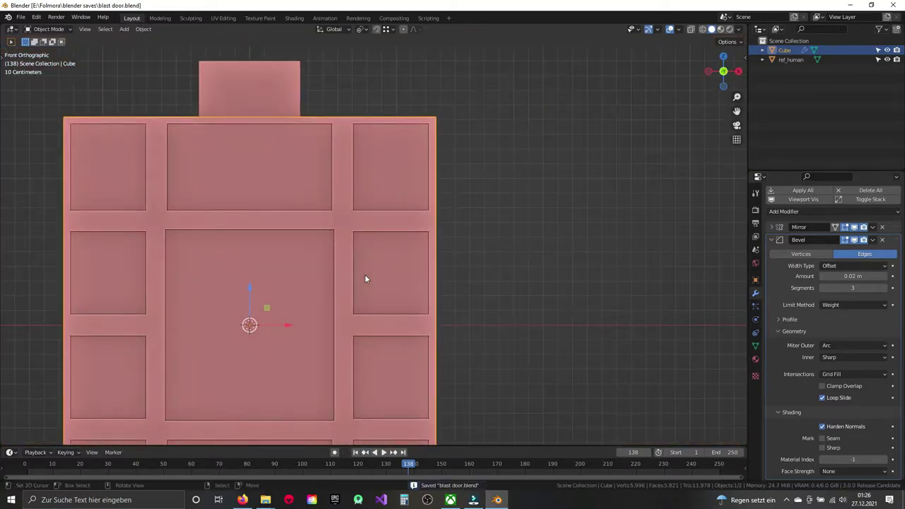
Step: In X-ray edit mode, box-select the central cross and middle bar edges, and set pivot to Individual Origins
{"action": "key", "text": "Tab"}
{"action": "key", "text": "alt+z"}
{"action": "key", "text": "alt+a"}
{"action": "key", "text": "b"}
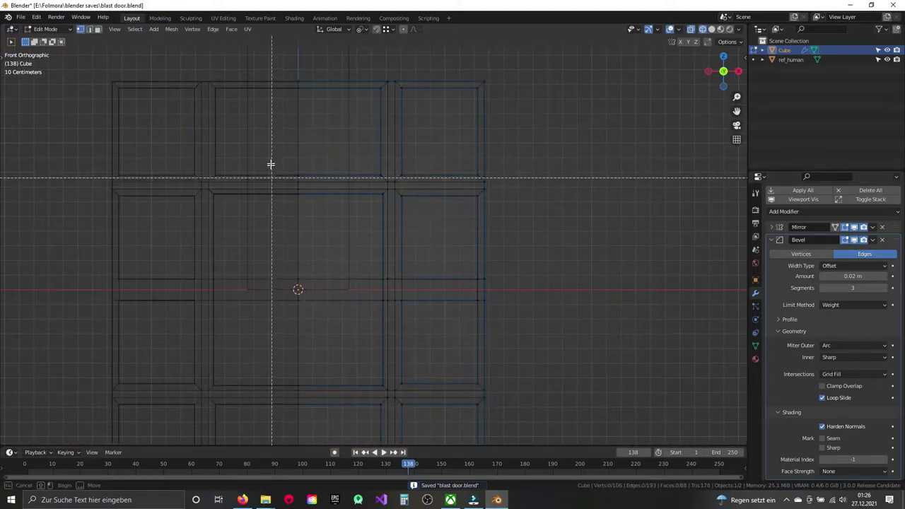
{"action": "left_click_drag", "start_coordinate": [270, 164], "coordinate": [541, 221]}
{"action": "scroll", "coordinate": [313, 269], "scroll_direction": "down", "scroll_amount": 5, "text": "shift"}
{"action": "key", "text": "b"}
{"action": "left_click_drag", "start_coordinate": [259, 217], "coordinate": [510, 267]}
{"action": "scroll", "coordinate": [523, 281], "scroll_direction": "up", "scroll_amount": 3, "text": "shift"}
{"action": "middle_click_drag", "start_coordinate": [543, 244], "coordinate": [564, 337], "text": "shift"}
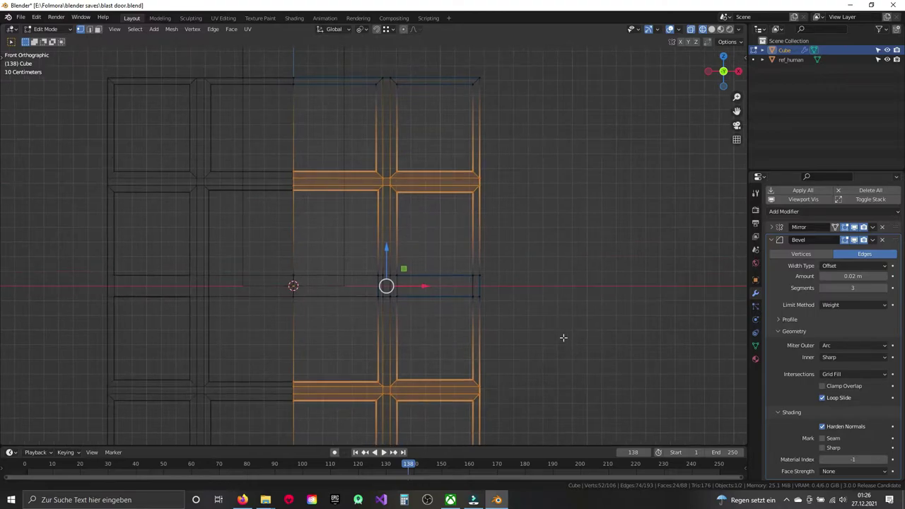
{"action": "left_click", "coordinate": [361, 31]}
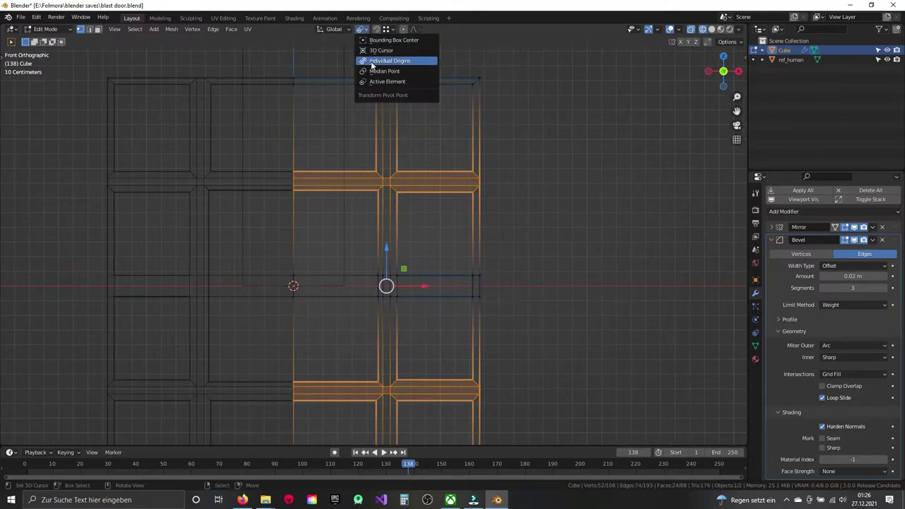
{"action": "left_click", "coordinate": [384, 61]}
Step: Select only the upper cross bar and scale it to 0.742 along Z
{"action": "key", "text": "alt+a"}
{"action": "left_click_drag", "start_coordinate": [233, 151], "coordinate": [490, 207]}
{"action": "middle_click_drag", "start_coordinate": [490, 207], "coordinate": [487, 196], "text": "shift"}
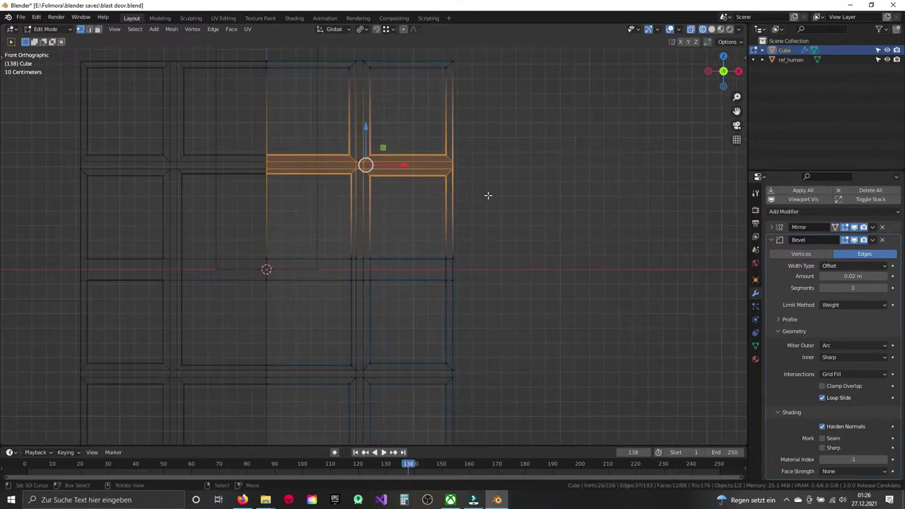
{"action": "key", "text": "s"}
{"action": "key", "text": "z"}
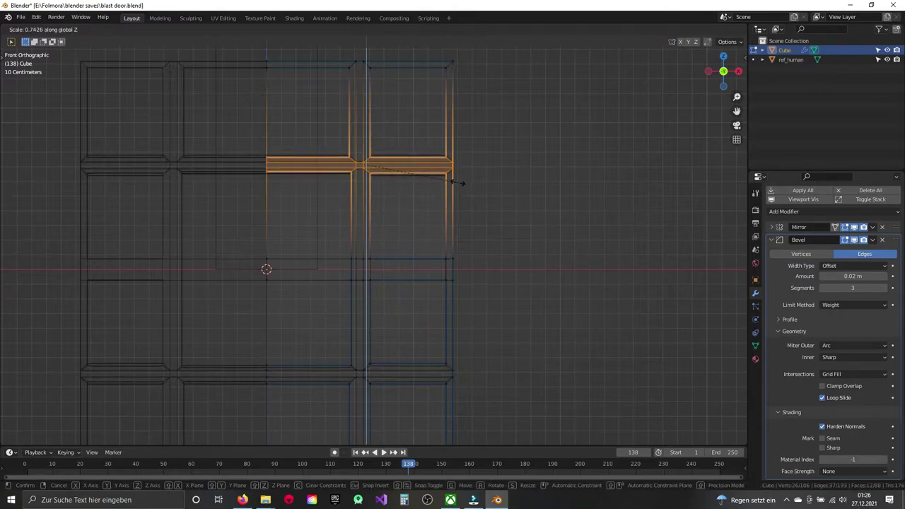
{"action": "left_click", "coordinate": [458, 183]}
Step: Cancel a second Z scale, inspect the slimmer bar in solid view, and deselect the mesh
{"action": "key", "text": "alt+z"}
{"action": "scroll", "coordinate": [411, 178], "scroll_direction": "up", "scroll_amount": 5}
{"action": "key", "text": "s"}
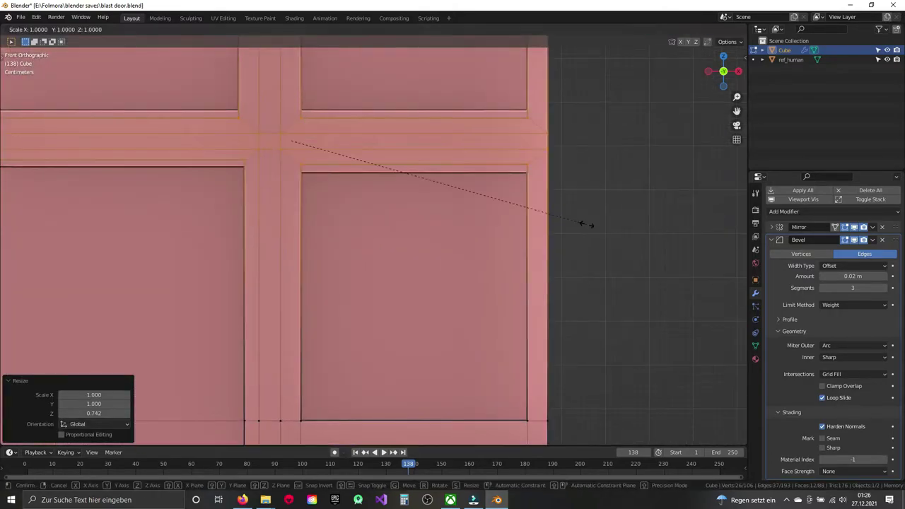
{"action": "key", "text": "z"}
{"action": "key", "text": "Escape"}
{"action": "mouse_move", "coordinate": [495, 198]}
{"action": "middle_mouse_down"}
{"action": "mouse_move", "coordinate": [440, 241]}
{"action": "mouse_move", "coordinate": [446, 236]}
{"action": "middle_mouse_up"}
{"action": "scroll", "coordinate": [439, 241], "scroll_direction": "up", "scroll_amount": 3}
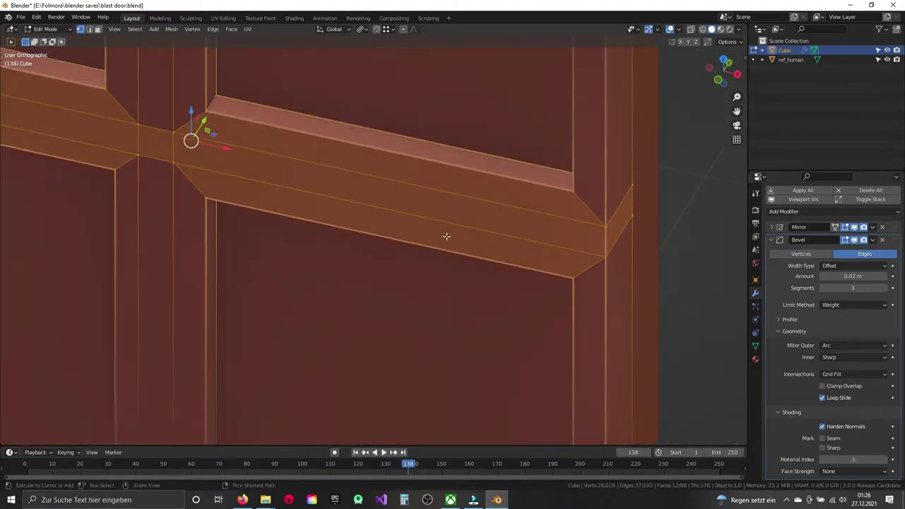
{"action": "key", "text": "alt+z"}
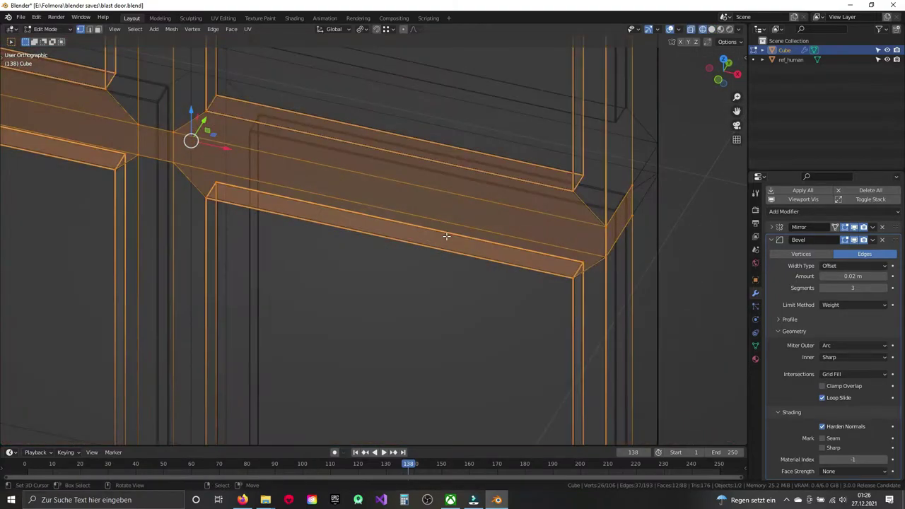
{"action": "key", "text": "alt+z"}
{"action": "key", "text": "alt+a"}
Step: Select the whole door mesh and merge by distance, removing 0 vertices
{"action": "key", "text": "a"}
{"action": "key", "text": "q"}
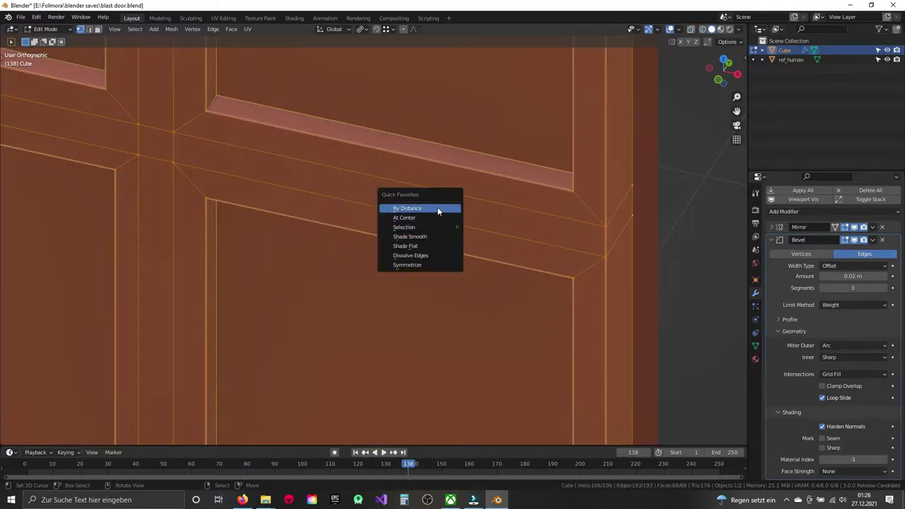
{"action": "left_click", "coordinate": [437, 208]}
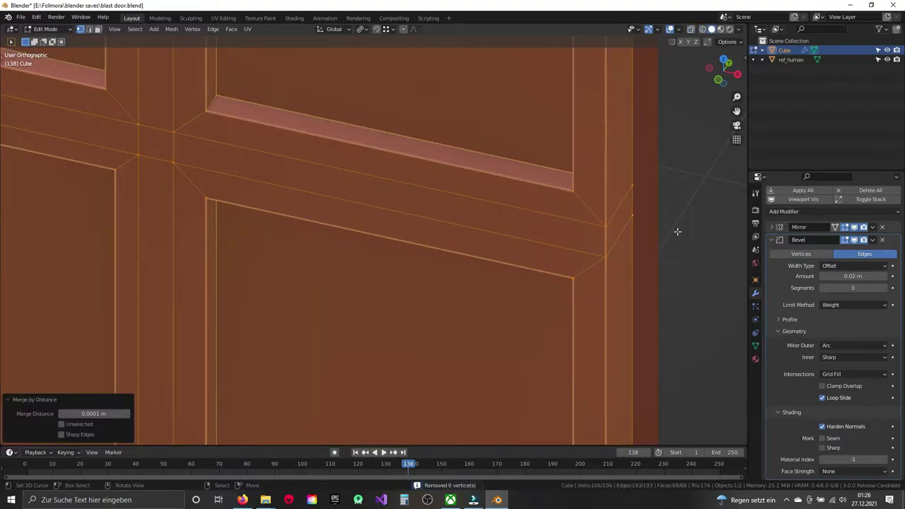
Step: Expand the Mirror modifier panel, view the door from the front, and deselect all
{"action": "left_click", "coordinate": [771, 226]}
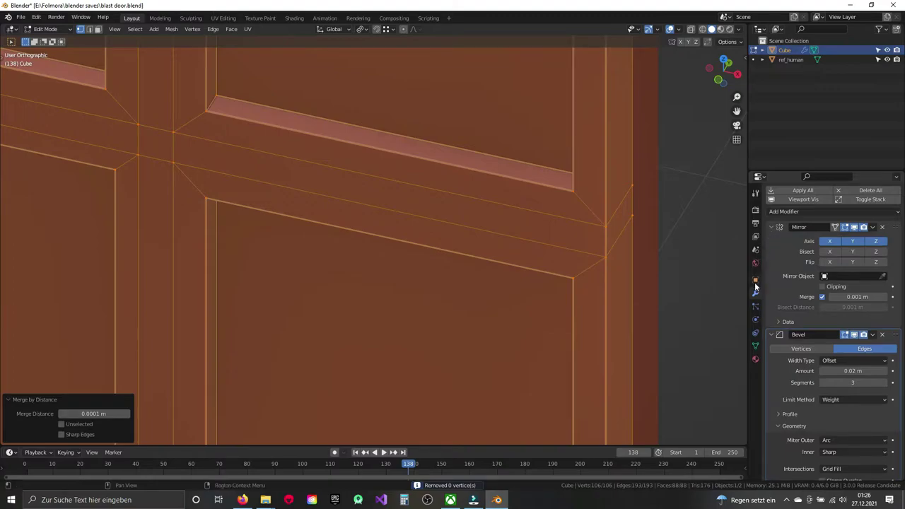
{"action": "scroll", "coordinate": [499, 217], "scroll_direction": "down", "scroll_amount": 5}
{"action": "mouse_move", "coordinate": [499, 216]}
{"action": "middle_mouse_down"}
{"action": "mouse_move", "coordinate": [465, 227]}
{"action": "mouse_move", "coordinate": [492, 177]}
{"action": "middle_mouse_up"}
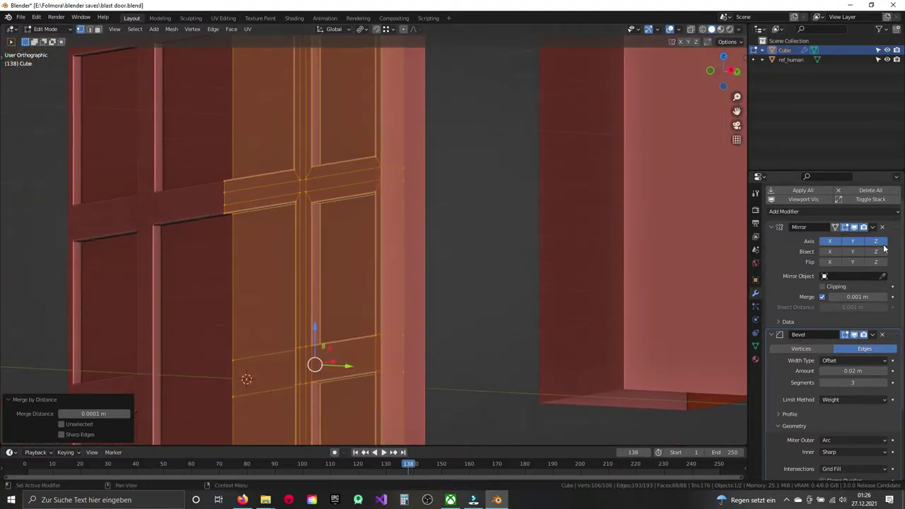
{"action": "middle_click_drag", "start_coordinate": [462, 209], "coordinate": [484, 240]}
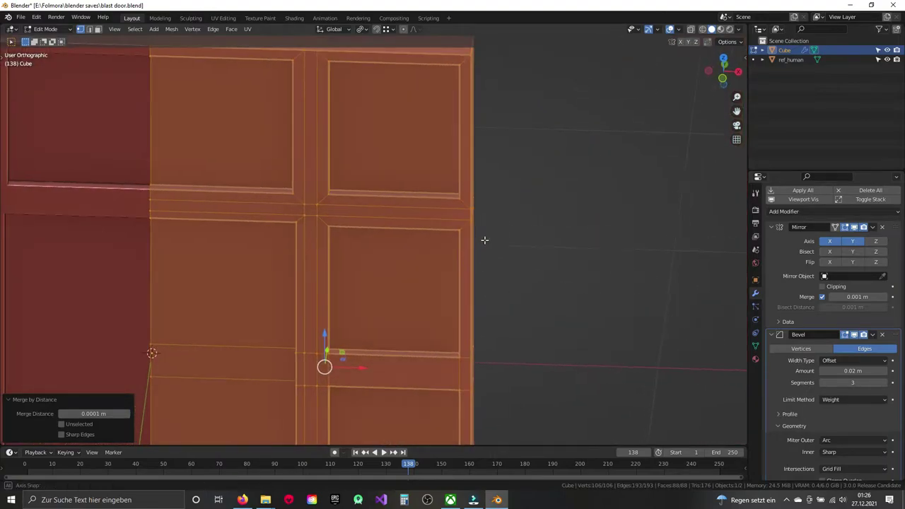
{"action": "scroll", "coordinate": [390, 224], "scroll_direction": "up", "scroll_amount": 1}
{"action": "key", "text": "alt+a"}
Step: In front view, select a horizontal band of vertices and scale it to 0.694 along Z
{"action": "key", "text": "KP_1"}
{"action": "key", "text": "shift+z"}
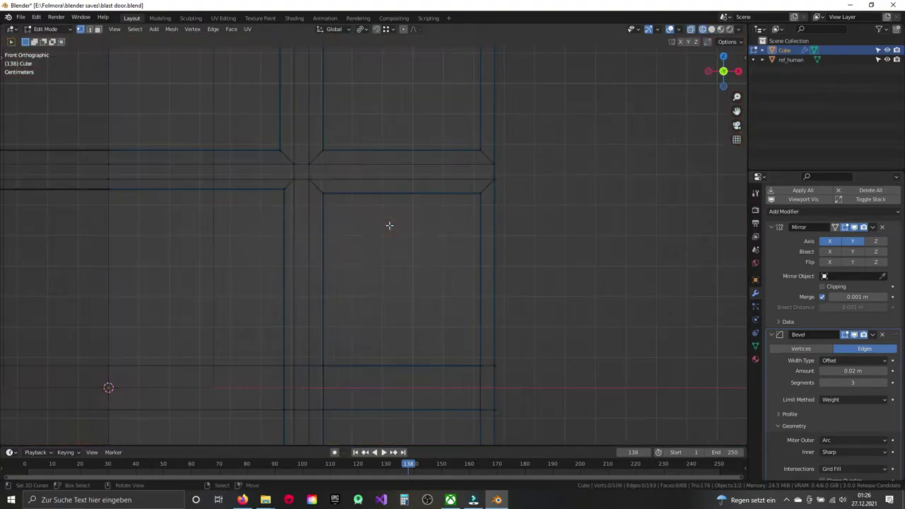
{"action": "left_click_drag", "start_coordinate": [79, 125], "coordinate": [559, 233]}
{"action": "key", "text": "shift+z"}
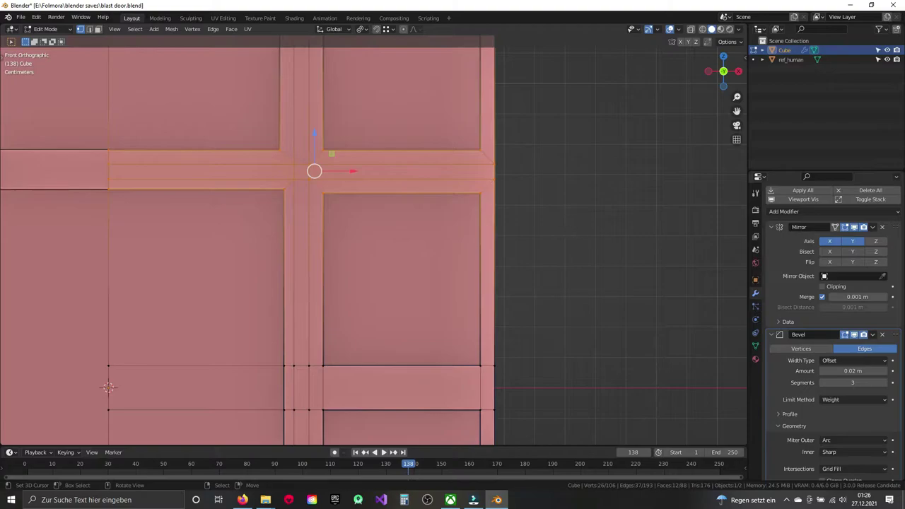
{"action": "key", "text": "s"}
{"action": "key", "text": "z"}
{"action": "left_click", "coordinate": [496, 202]}
{"action": "scroll", "coordinate": [446, 299], "scroll_direction": "down", "scroll_amount": 4}
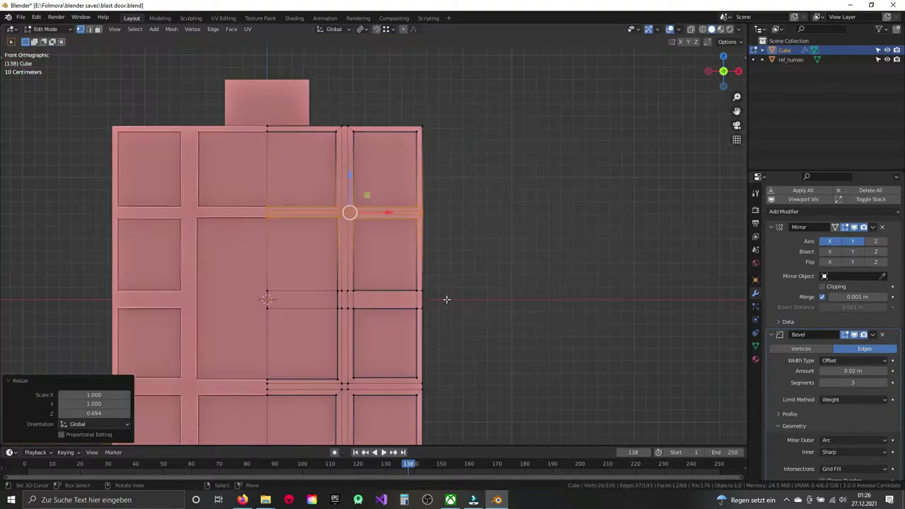
{"action": "middle_click_drag", "start_coordinate": [446, 299], "coordinate": [498, 173], "text": "shift"}
Step: Box-select the lower horizontal bar and scale it thinner along Z
{"action": "key", "text": "alt+a"}
{"action": "key", "text": "shift+z"}
{"action": "key", "text": "b"}
{"action": "left_click_drag", "start_coordinate": [277, 240], "coordinate": [563, 271]}
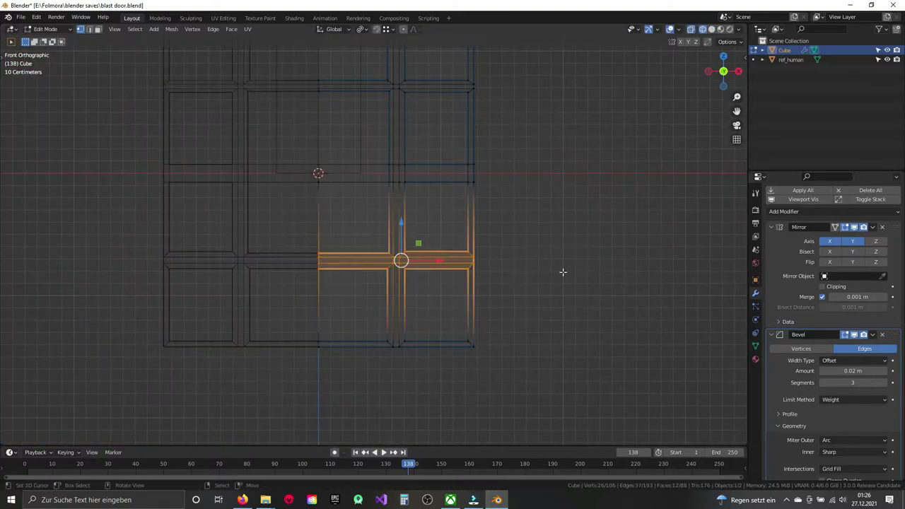
{"action": "key", "text": "shift+z"}
{"action": "key", "text": "s"}
{"action": "key", "text": "Escape"}
{"action": "key", "text": "s"}
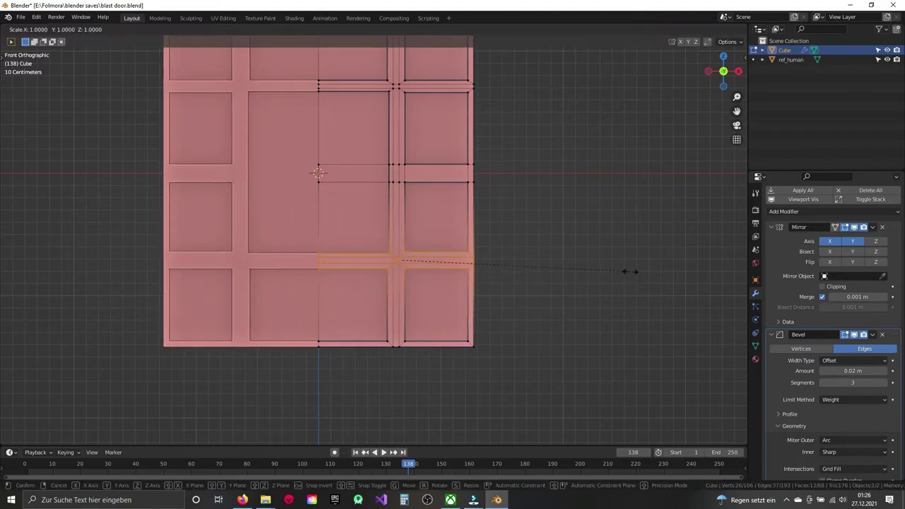
{"action": "key", "text": "z"}
{"action": "left_click", "coordinate": [606, 268]}
{"action": "mouse_move", "coordinate": [606, 266]}
{"action": "middle_mouse_down", "text": "shift"}
{"action": "mouse_move", "coordinate": [479, 379]}
{"action": "mouse_move", "coordinate": [416, 222]}
{"action": "middle_mouse_up", "text": "shift"}
{"action": "key", "text": "alt+a"}
Step: Symmetrize the door mesh from +Z to -Z
{"action": "key", "text": "ctrl+m"}
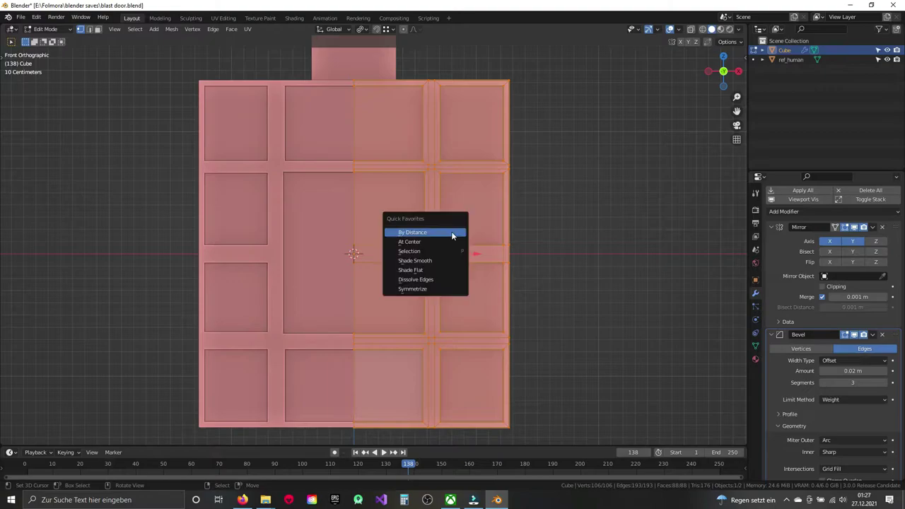
{"action": "left_click", "coordinate": [422, 289]}
{"action": "left_click", "coordinate": [102, 423]}
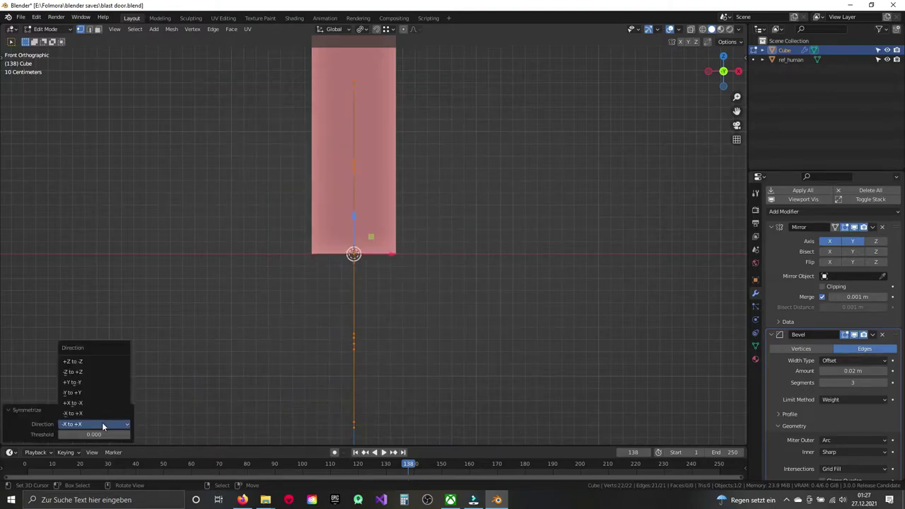
{"action": "left_click", "coordinate": [110, 364]}
{"action": "key", "text": "alt+a"}
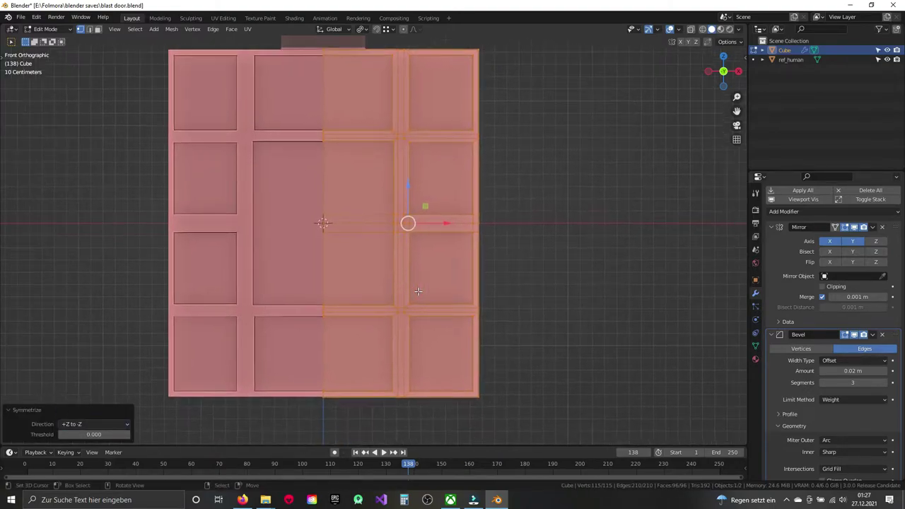
Step: Scale the side middle bar's edge band to 0.6679 along Z and return to Object Mode
{"action": "middle_click_drag", "start_coordinate": [438, 276], "coordinate": [373, 267], "text": "shift"}
{"action": "key", "text": "shift+z"}
{"action": "left_click", "coordinate": [396, 243], "text": "alt"}
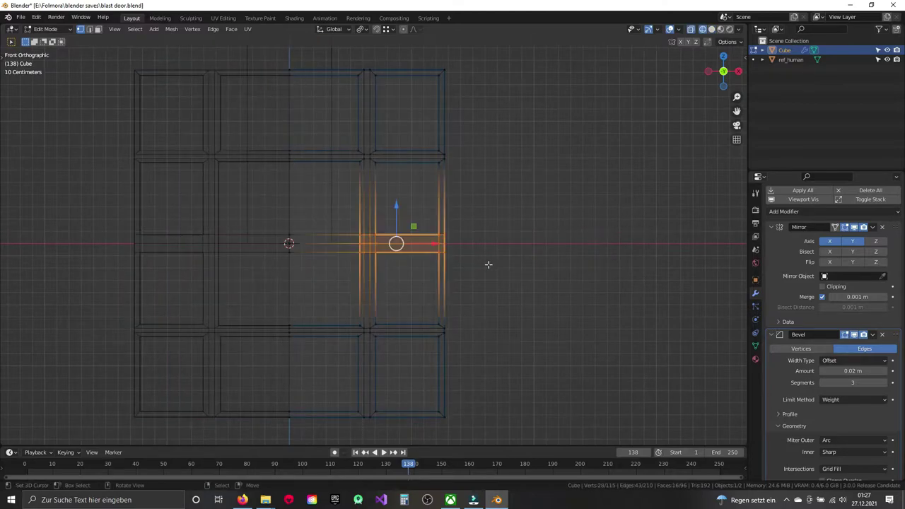
{"action": "key", "text": "shift+z"}
{"action": "scroll", "coordinate": [396, 242], "scroll_direction": "up", "scroll_amount": 1}
{"action": "key", "text": "s"}
{"action": "key", "text": "z"}
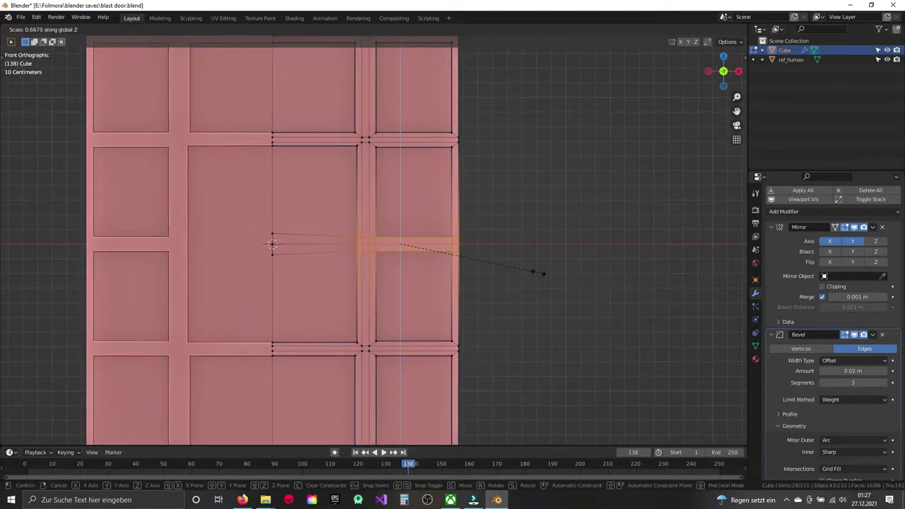
{"action": "left_click", "coordinate": [549, 276]}
{"action": "key", "text": "Tab"}
Step: Save blast door.blend after looking over the door from a new angle
{"action": "middle_click_drag", "start_coordinate": [402, 247], "coordinate": [429, 253], "text": "shift"}
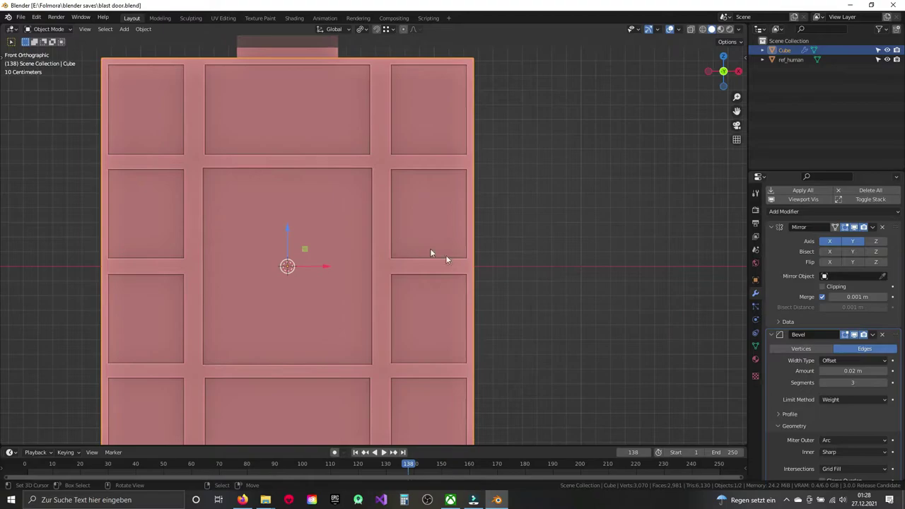
{"action": "middle_click_drag", "start_coordinate": [478, 275], "coordinate": [409, 204]}
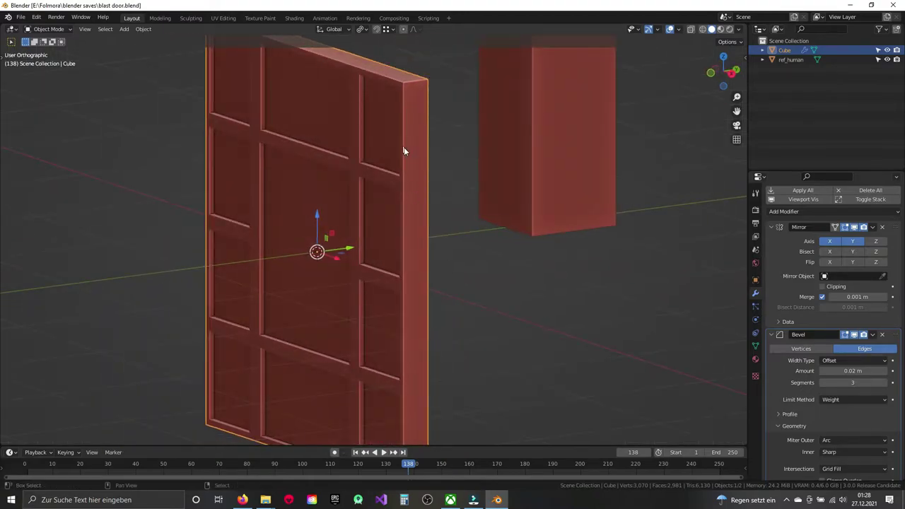
{"action": "mouse_move", "coordinate": [403, 147]}
{"action": "middle_mouse_down"}
{"action": "mouse_move", "coordinate": [442, 205]}
{"action": "mouse_move", "coordinate": [394, 197]}
{"action": "mouse_move", "coordinate": [354, 242]}
{"action": "mouse_move", "coordinate": [335, 285]}
{"action": "mouse_move", "coordinate": [297, 311]}
{"action": "middle_mouse_up"}
{"action": "key", "text": "ctrl+s"}
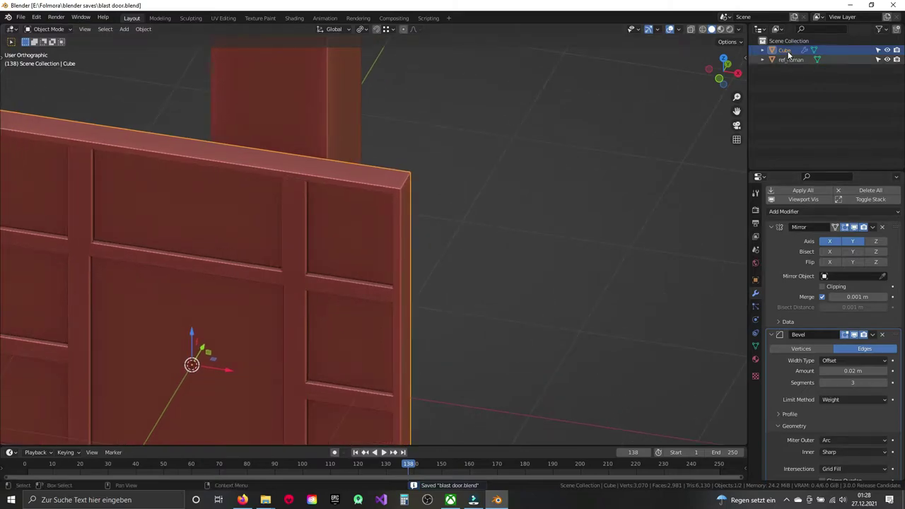
Step: Rename the Cube object to blast_door_high in the Outliner
{"action": "double_click", "coordinate": [788, 54]}
{"action": "type", "text": "blast_door_"}
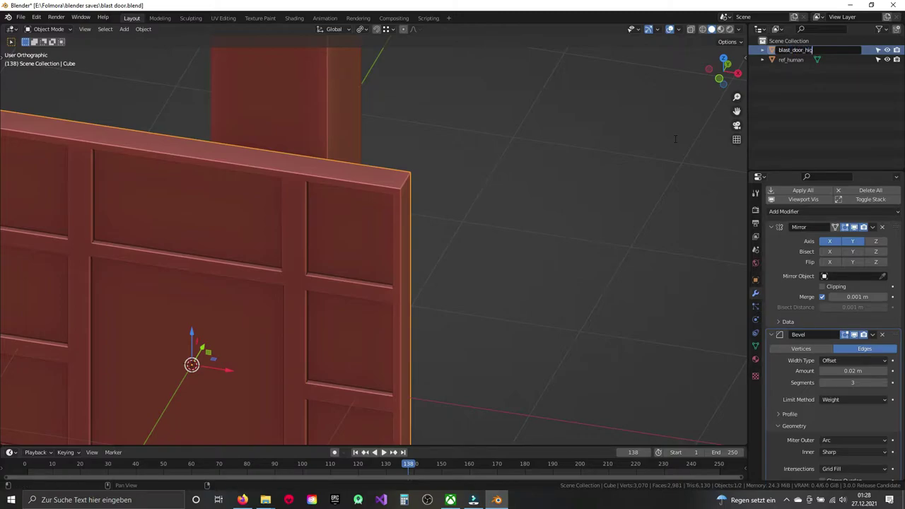
{"action": "type", "text": "hig"}
{"action": "key", "text": "Return"}
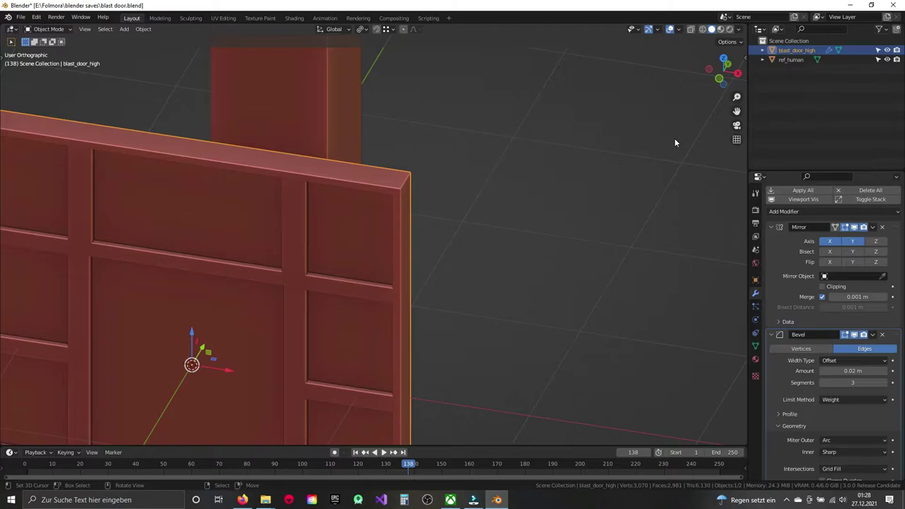
Step: Move blast_door_high into a new collection named high
{"action": "key", "text": "m"}
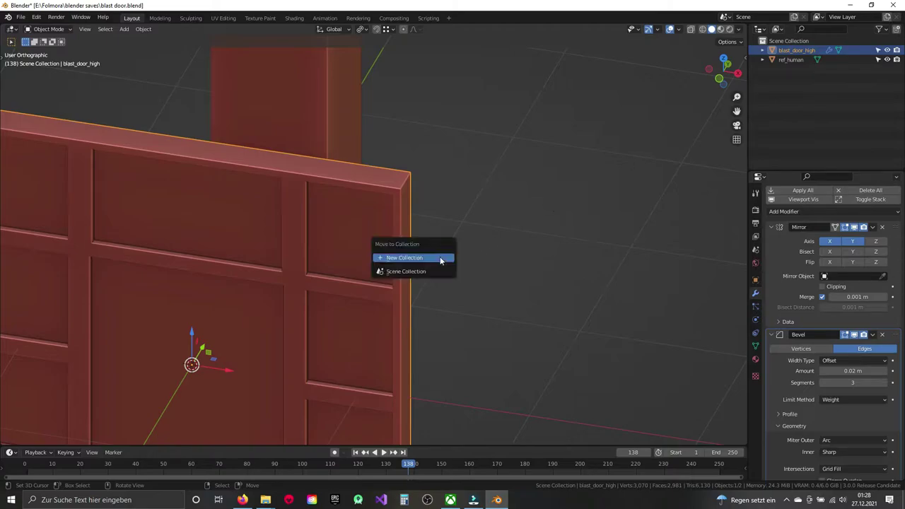
{"action": "left_click", "coordinate": [404, 275]}
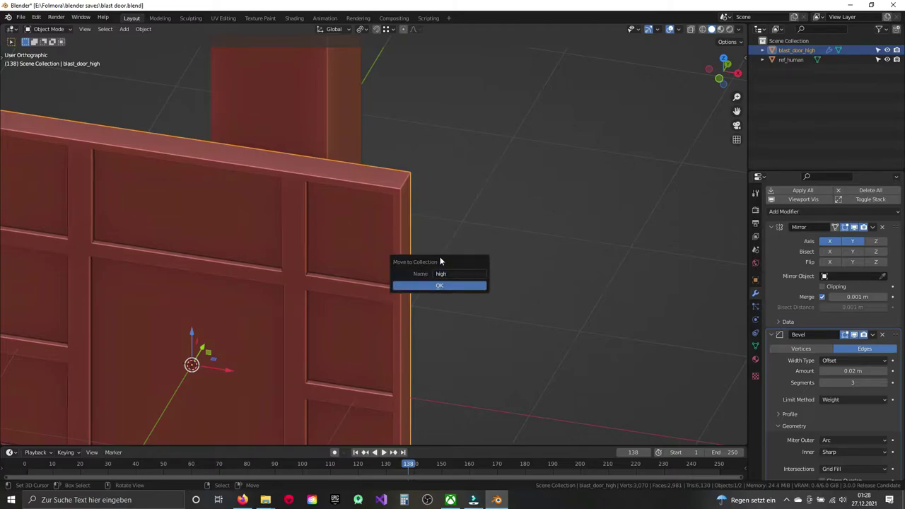
{"action": "left_click", "coordinate": [431, 286]}
{"action": "mouse_move", "coordinate": [431, 285]}
{"action": "middle_mouse_down"}
{"action": "mouse_move", "coordinate": [459, 201]}
{"action": "mouse_move", "coordinate": [546, 81]}
{"action": "middle_mouse_up"}
Step: Move ref_human into a new collection named ref
{"action": "left_click", "coordinate": [790, 69]}
{"action": "key", "text": "m"}
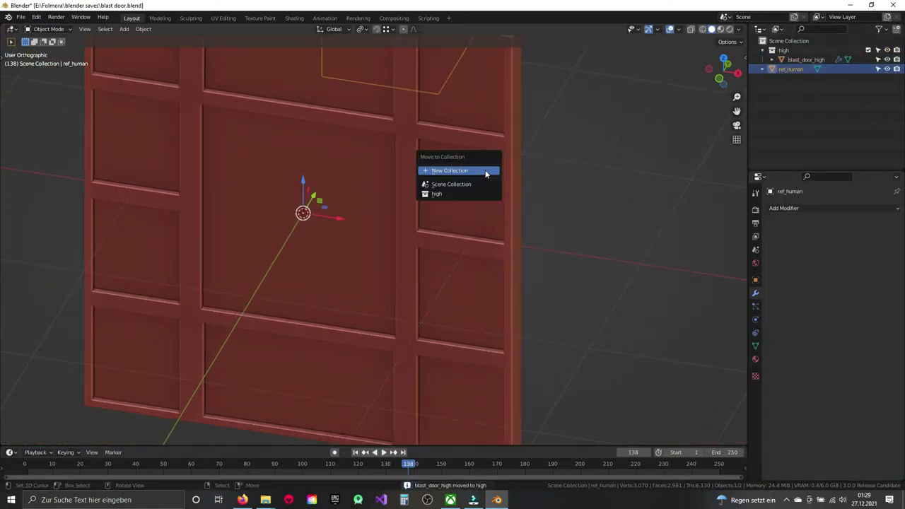
{"action": "left_click", "coordinate": [486, 174]}
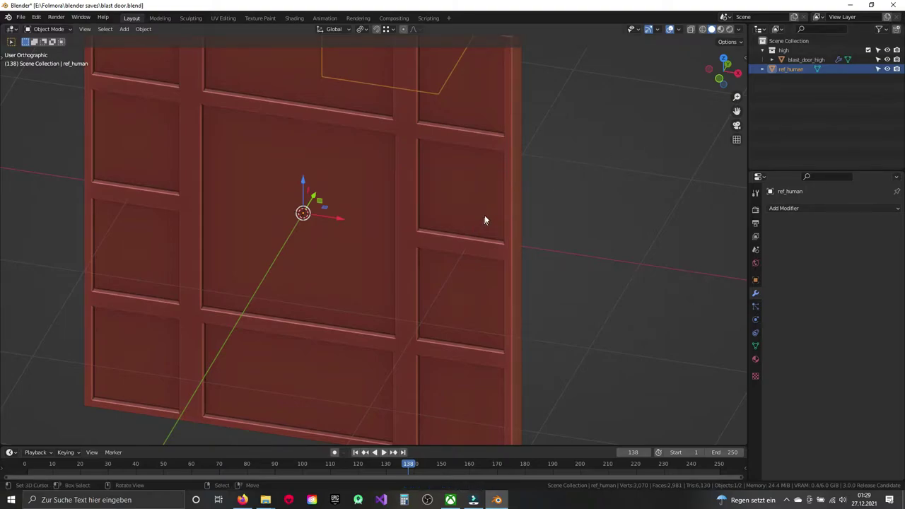
{"action": "key", "text": "m"}
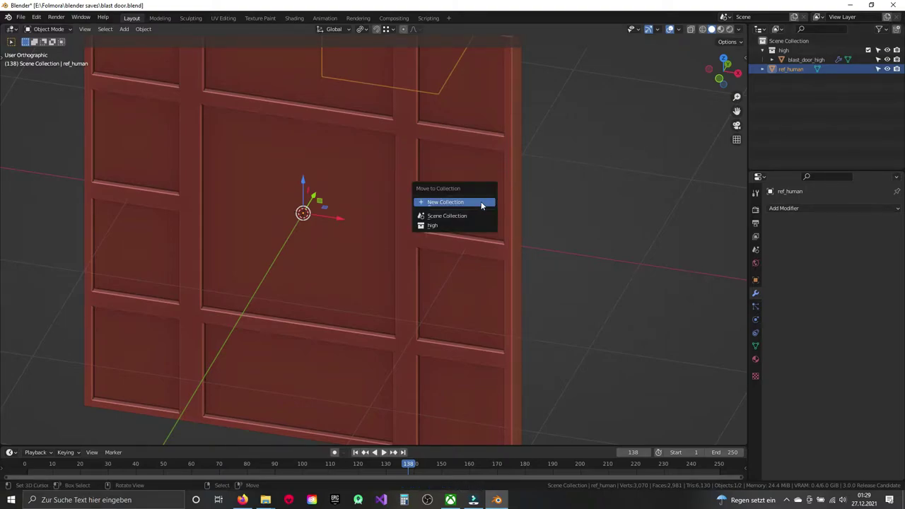
{"action": "left_click", "coordinate": [481, 205]}
{"action": "type", "text": "ref"}
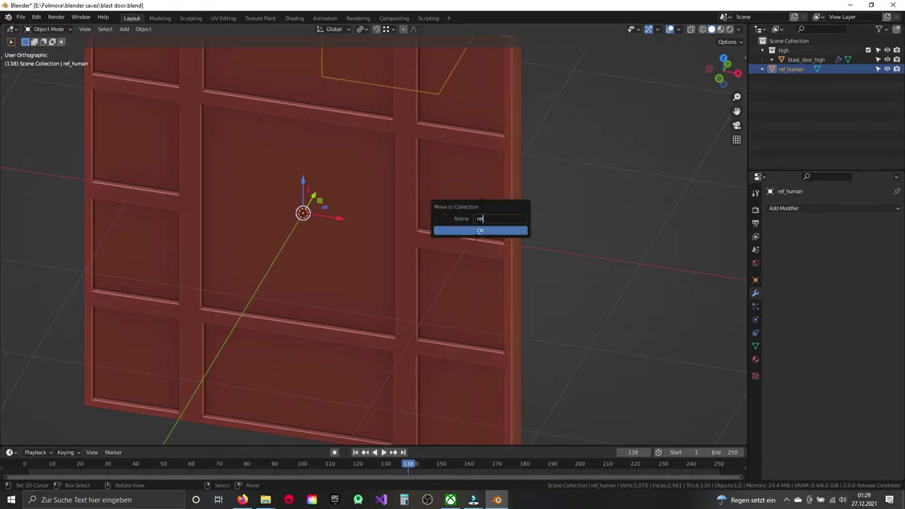
{"action": "left_click", "coordinate": [489, 231]}
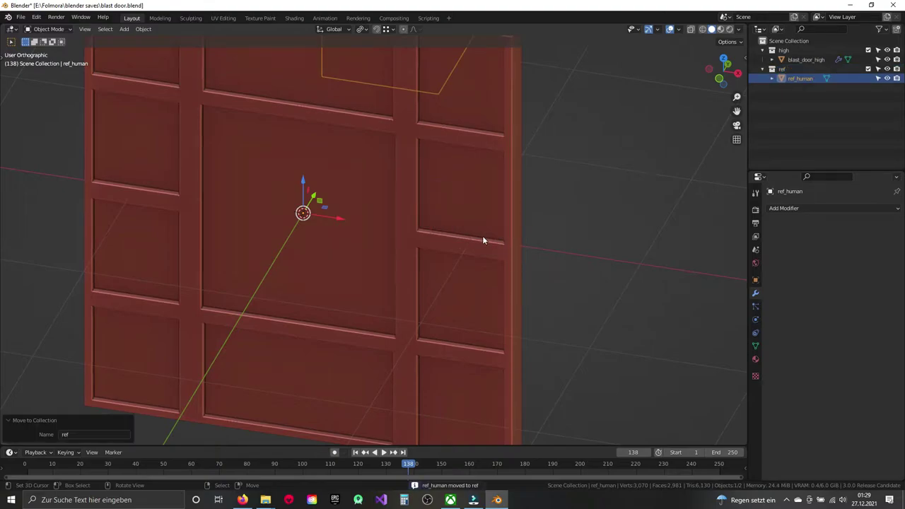
Step: Collapse the ref and high collections in the Outliner and hide ref
{"action": "left_click", "coordinate": [763, 69]}
{"action": "left_click", "coordinate": [763, 50]}
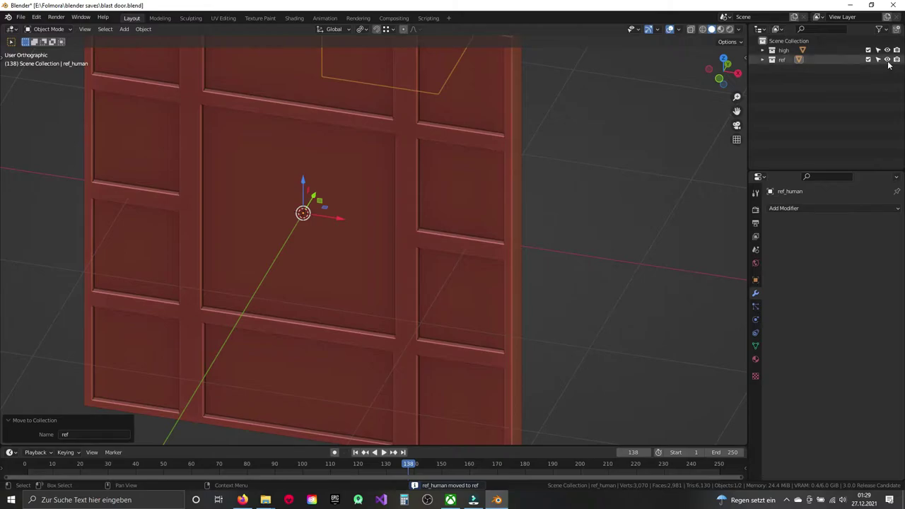
{"action": "left_click", "coordinate": [887, 60]}
{"action": "mouse_move", "coordinate": [318, 176]}
{"action": "middle_mouse_down"}
{"action": "mouse_move", "coordinate": [357, 208]}
{"action": "mouse_move", "coordinate": [374, 243]}
{"action": "middle_mouse_up"}
Step: Duplicate the door in place and move the copy into a new collection named low
{"action": "left_click", "coordinate": [375, 243]}
{"action": "key", "text": "shift+d"}
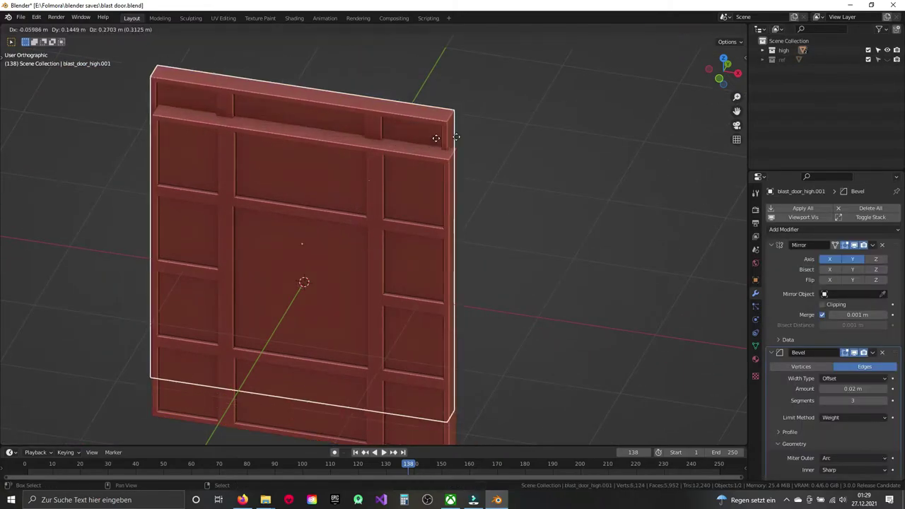
{"action": "key", "text": "Escape"}
{"action": "key", "text": "m"}
{"action": "left_click", "coordinate": [479, 190]}
{"action": "type", "text": "low"}
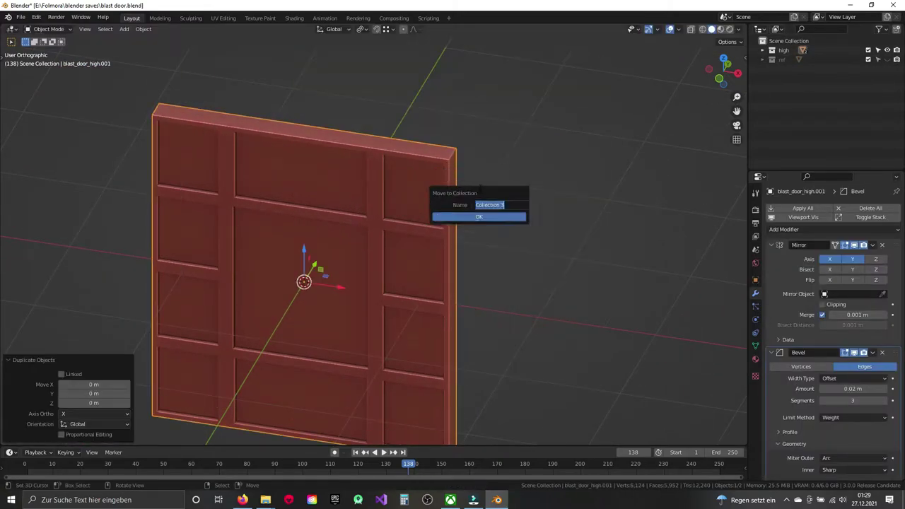
{"action": "left_click", "coordinate": [479, 216]}
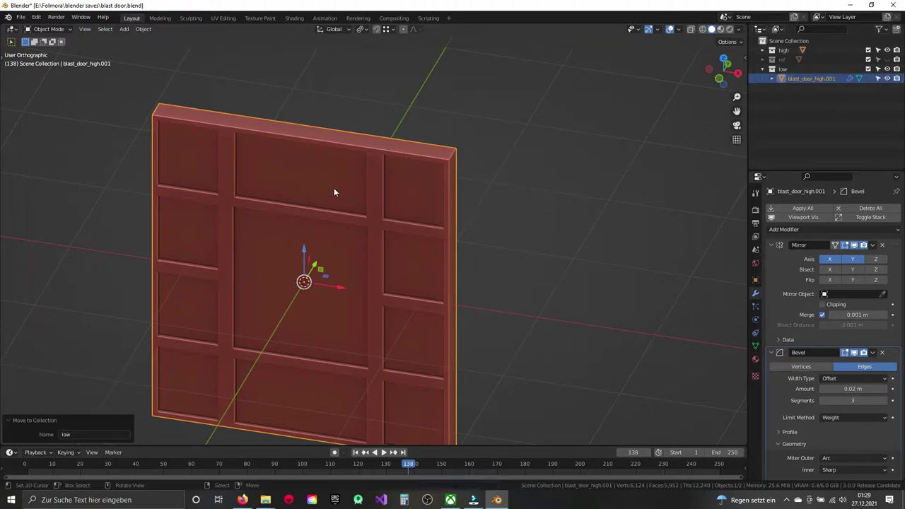
Step: Collapse the copy's Mirror modifier and reduce its Bevel segments from 3 to 1
{"action": "mouse_move", "coordinate": [395, 227]}
{"action": "middle_mouse_down"}
{"action": "mouse_move", "coordinate": [358, 234]}
{"action": "mouse_move", "coordinate": [346, 223]}
{"action": "middle_mouse_up"}
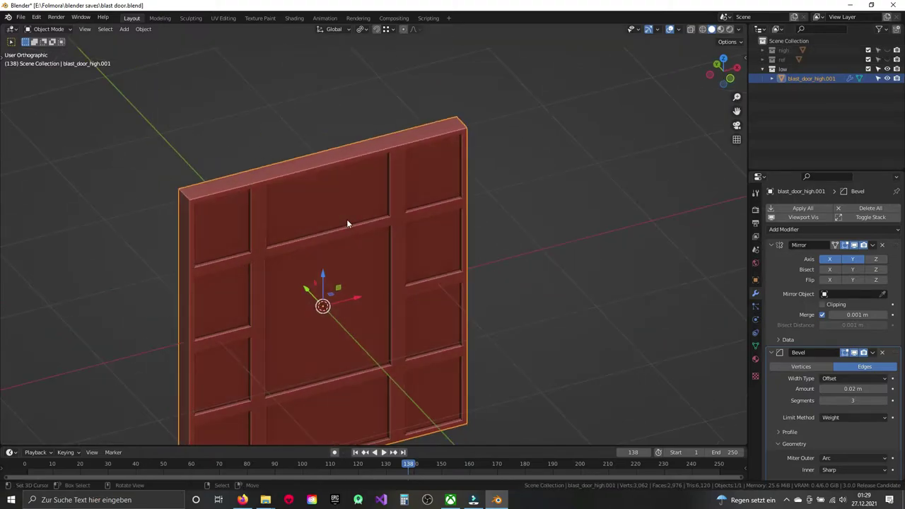
{"action": "left_click", "coordinate": [772, 245]}
{"action": "double_click", "coordinate": [822, 305]}
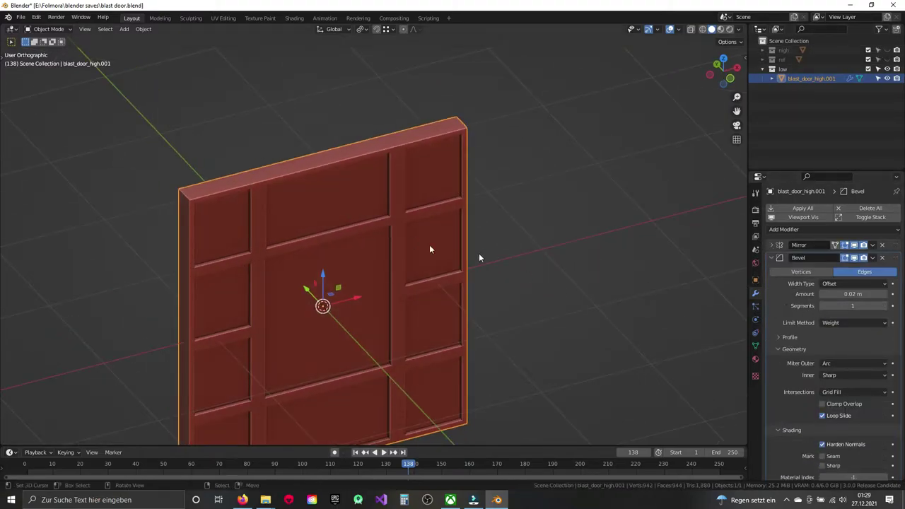
{"action": "key", "text": "Tab"}
{"action": "left_click", "coordinate": [463, 262]}
{"action": "middle_click_drag", "start_coordinate": [424, 212], "coordinate": [389, 153]}
Step: Select the eight recessed panel faces on the door and shift them in depth
{"action": "left_click", "coordinate": [388, 153]}
{"action": "left_click", "coordinate": [466, 141], "text": "shift"}
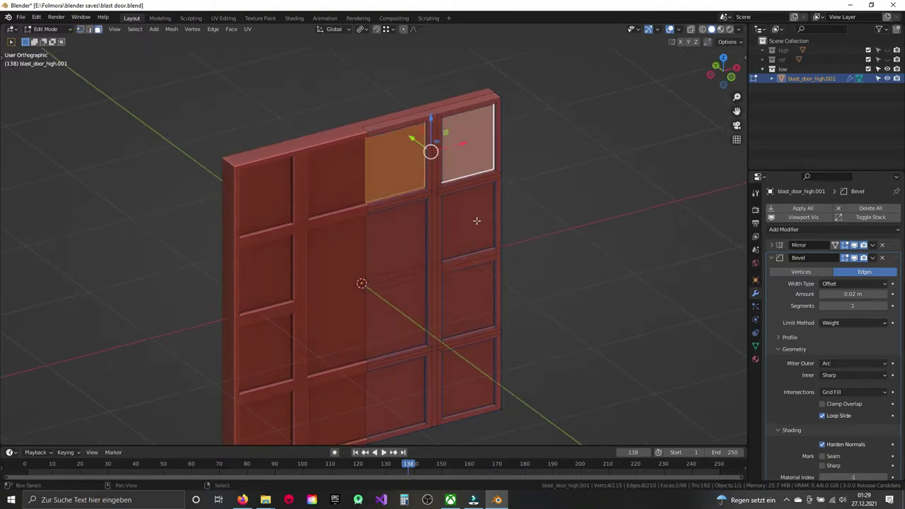
{"action": "left_click", "coordinate": [466, 219], "text": "shift"}
{"action": "left_click", "coordinate": [399, 248], "text": "shift"}
{"action": "left_click", "coordinate": [406, 301], "text": "shift"}
{"action": "left_click", "coordinate": [468, 299], "text": "shift"}
{"action": "left_click", "coordinate": [468, 375], "text": "shift"}
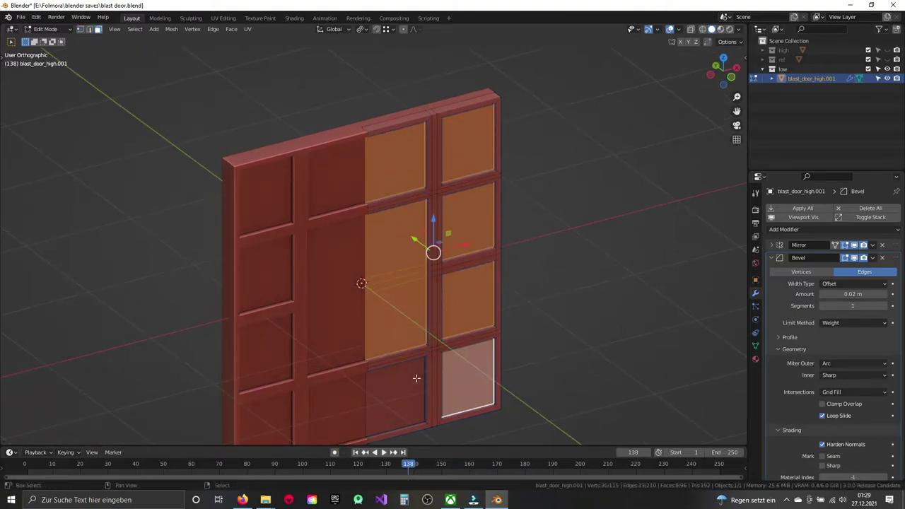
{"action": "left_click", "coordinate": [412, 385], "text": "shift"}
{"action": "middle_click_drag", "start_coordinate": [412, 385], "coordinate": [428, 201]}
{"action": "scroll", "coordinate": [429, 226], "scroll_direction": "up", "scroll_amount": 5}
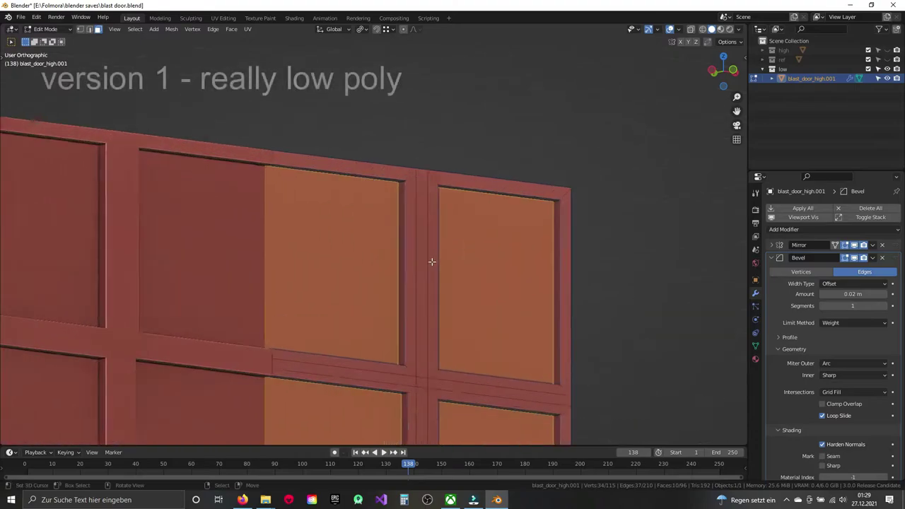
{"action": "scroll", "coordinate": [410, 236], "scroll_direction": "up", "scroll_amount": 2}
{"action": "key", "text": "e"}
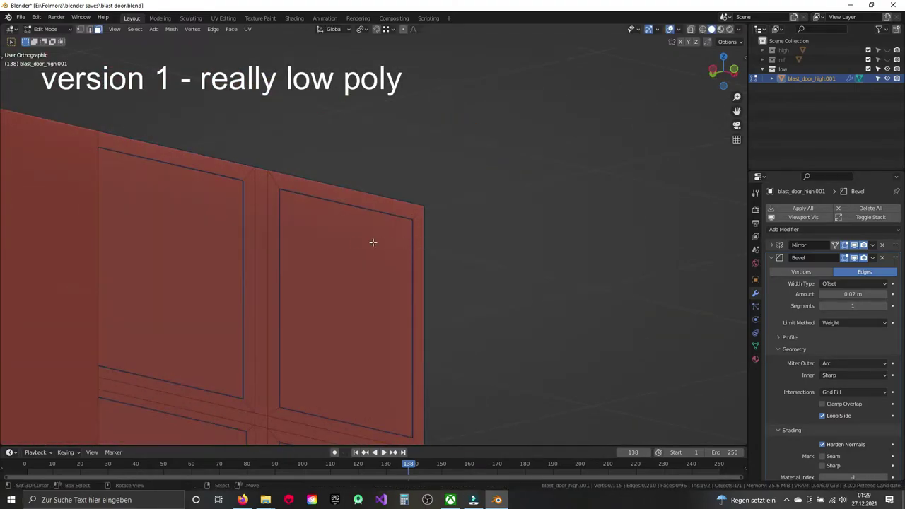
Step: Merge overlapping vertices by distance across the whole door mesh
{"action": "key", "text": "a"}
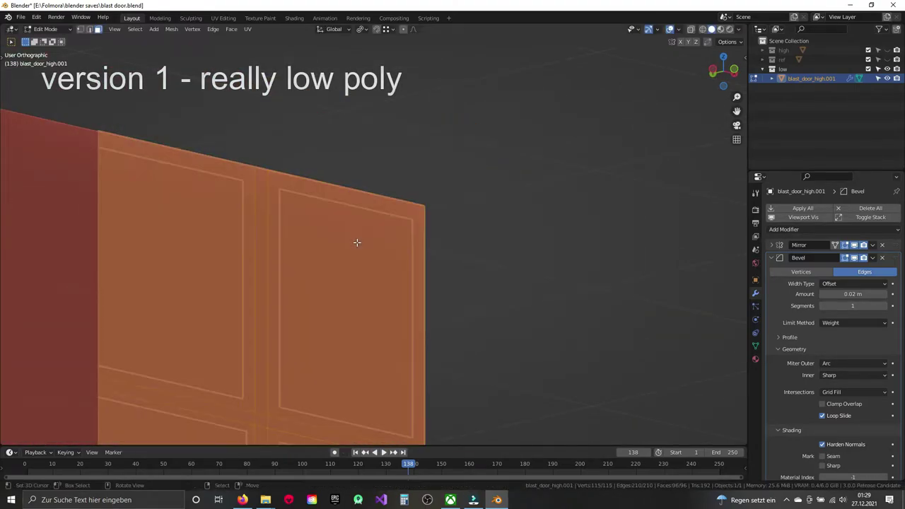
{"action": "key", "text": "q"}
{"action": "left_click", "coordinate": [341, 188]}
{"action": "key", "text": "alt+a"}
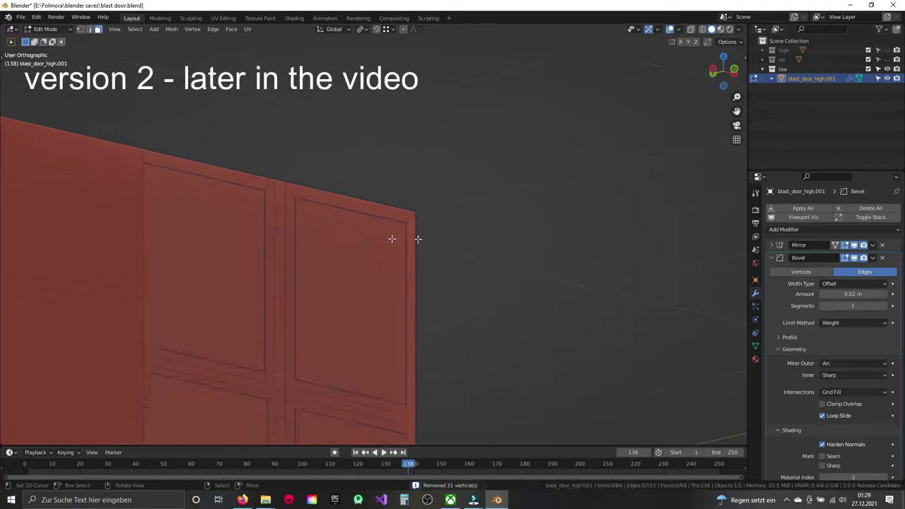
Step: From the front view, circle-select the vertical, top and upper panel edges
{"action": "mouse_move", "coordinate": [394, 238]}
{"action": "middle_mouse_down"}
{"action": "mouse_move", "coordinate": [369, 299]}
{"action": "mouse_move", "coordinate": [400, 266]}
{"action": "middle_mouse_up"}
{"action": "scroll", "coordinate": [400, 281], "scroll_direction": "up", "scroll_amount": 2}
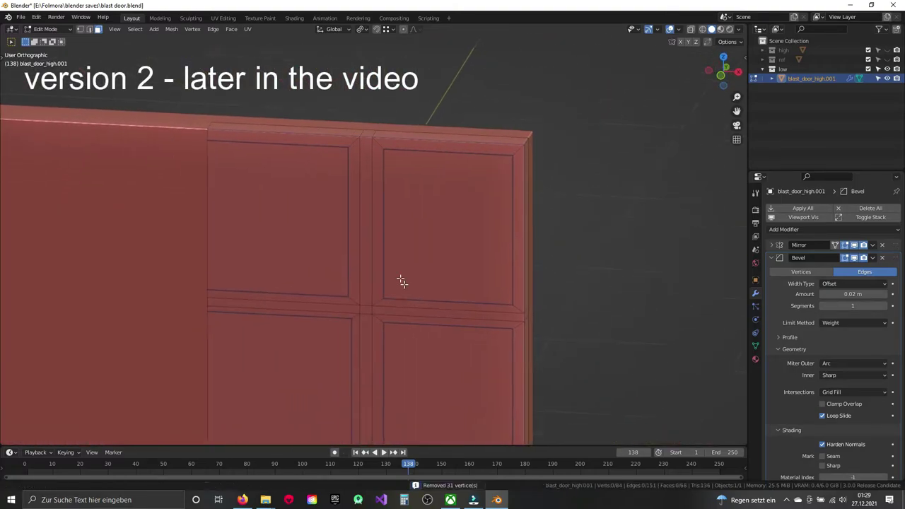
{"action": "left_click", "coordinate": [383, 217], "text": "alt"}
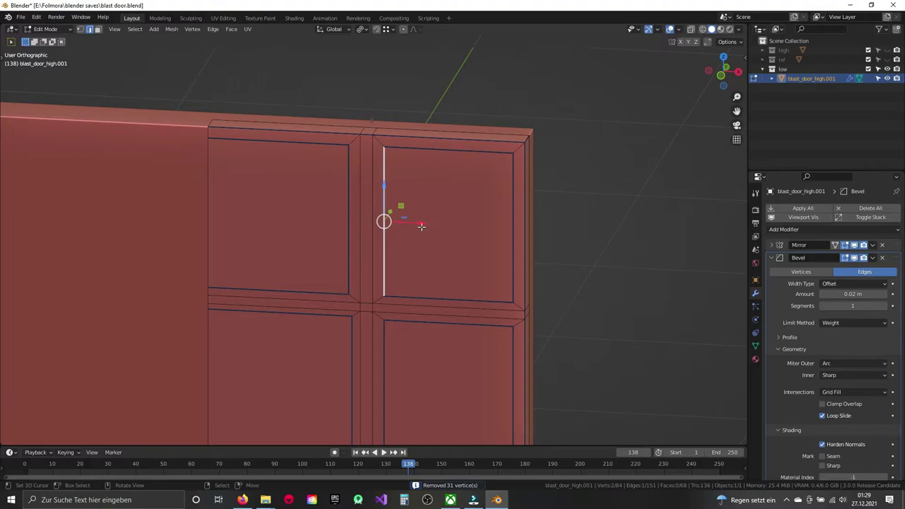
{"action": "key", "text": "KP_1"}
{"action": "scroll", "coordinate": [421, 227], "scroll_direction": "down", "scroll_amount": 3}
{"action": "middle_click_drag", "start_coordinate": [407, 323], "coordinate": [430, 253], "text": "shift"}
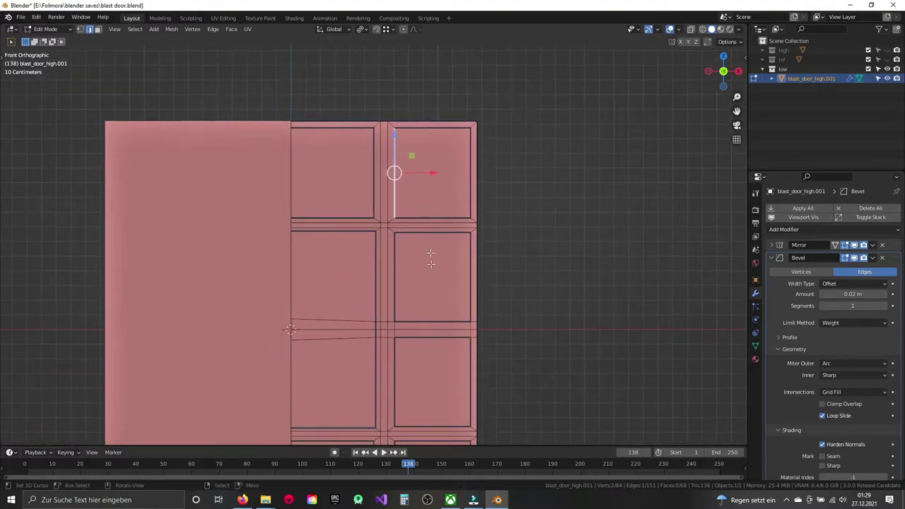
{"action": "key", "text": "c"}
{"action": "left_click_drag", "start_coordinate": [364, 166], "coordinate": [338, 149]}
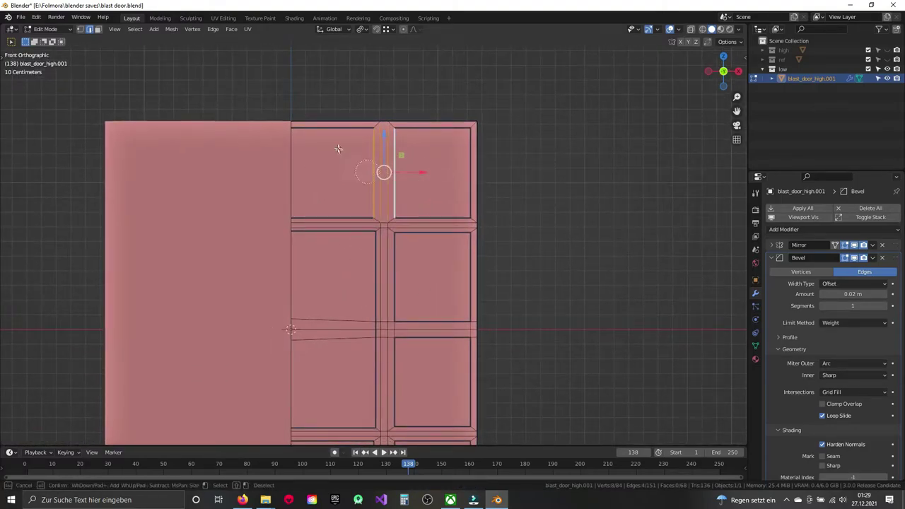
{"action": "left_click_drag", "start_coordinate": [415, 143], "coordinate": [387, 134]}
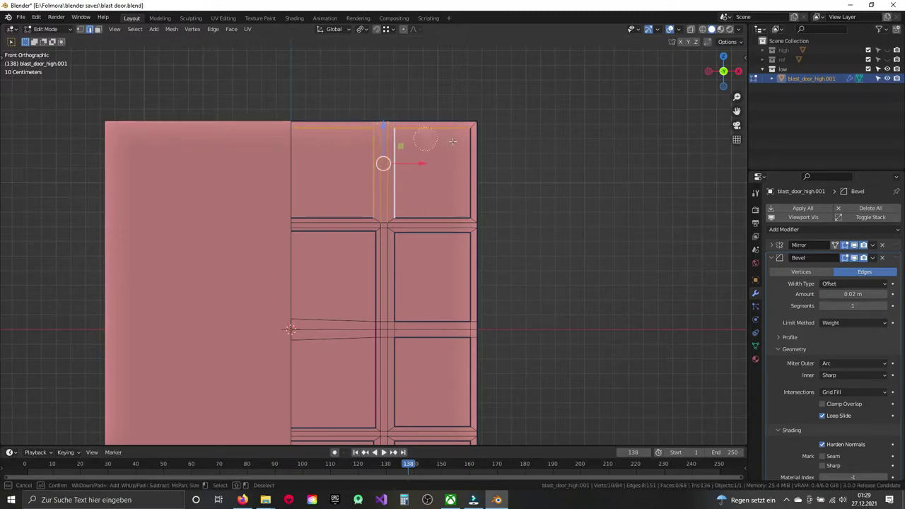
{"action": "mouse_move", "coordinate": [463, 138]}
{"action": "left_mouse_down"}
{"action": "mouse_move", "coordinate": [398, 425]}
{"action": "mouse_move", "coordinate": [340, 183]}
{"action": "mouse_move", "coordinate": [382, 318]}
{"action": "mouse_move", "coordinate": [385, 235]}
{"action": "left_mouse_up"}
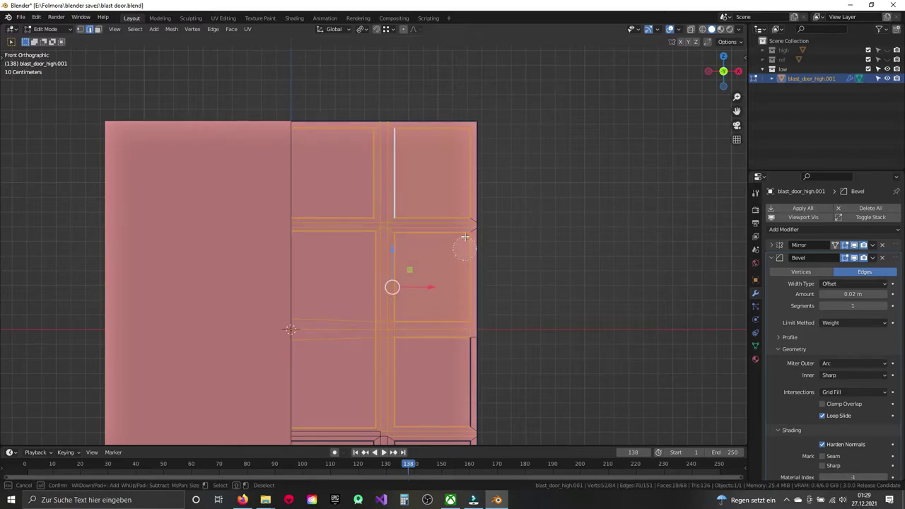
{"action": "right_click", "coordinate": [455, 342]}
Step: Add the lower panels' edges to the selection and dissolve all selected panel edges
{"action": "scroll", "coordinate": [452, 333], "scroll_direction": "down", "scroll_amount": 3, "text": "shift"}
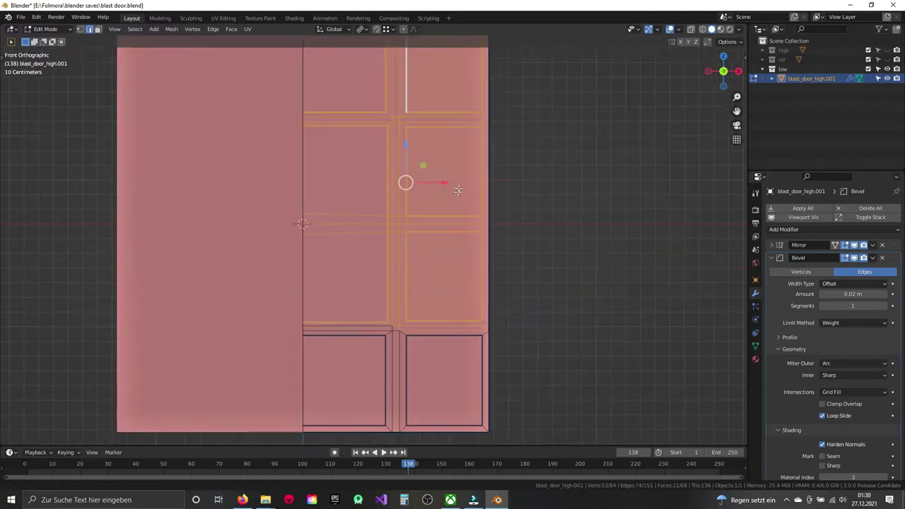
{"action": "scroll", "coordinate": [424, 315], "scroll_direction": "up", "scroll_amount": 1}
{"action": "key", "text": "c"}
{"action": "mouse_move", "coordinate": [344, 278]}
{"action": "left_mouse_down"}
{"action": "mouse_move", "coordinate": [403, 242]}
{"action": "mouse_move", "coordinate": [417, 221]}
{"action": "left_mouse_up"}
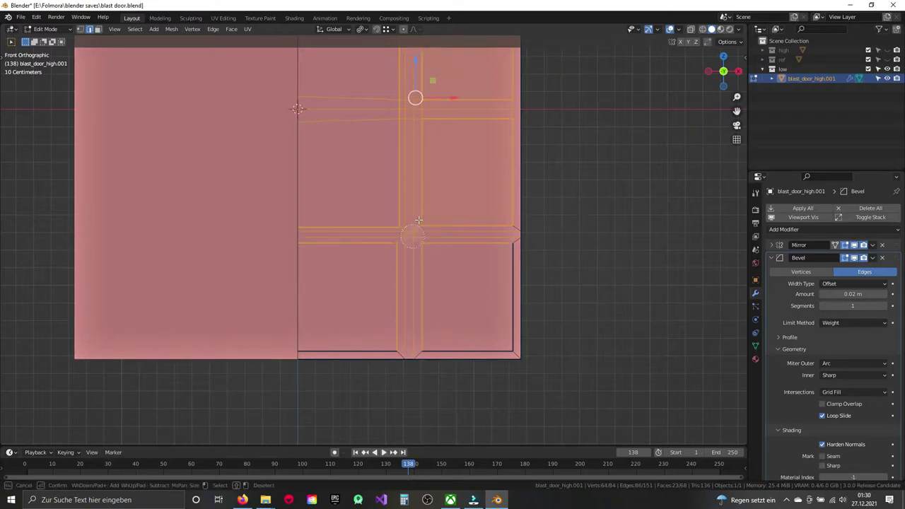
{"action": "left_click_drag", "start_coordinate": [487, 225], "coordinate": [507, 242]}
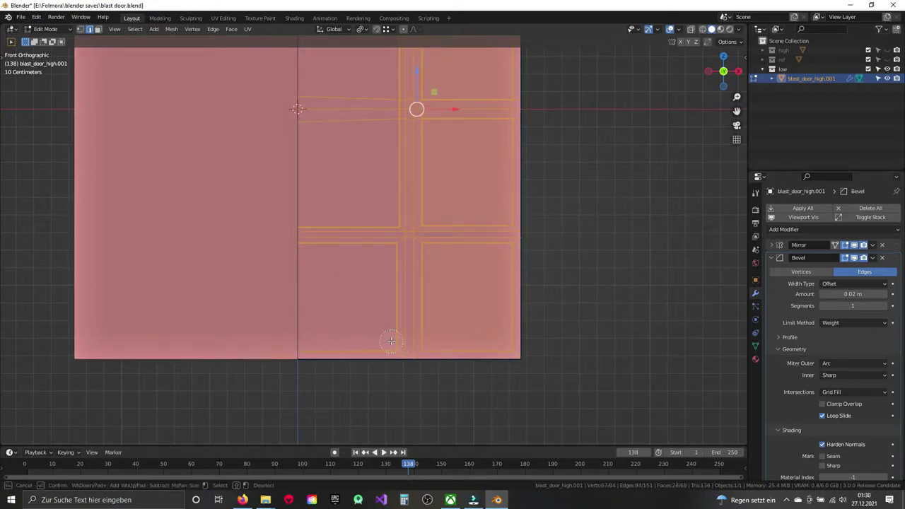
{"action": "right_click", "coordinate": [390, 340]}
{"action": "key", "text": "x"}
{"action": "left_click", "coordinate": [395, 348]}
Step: Select the leftover edges on the door's side and bottom and dissolve them
{"action": "scroll", "coordinate": [417, 270], "scroll_direction": "down", "scroll_amount": 2}
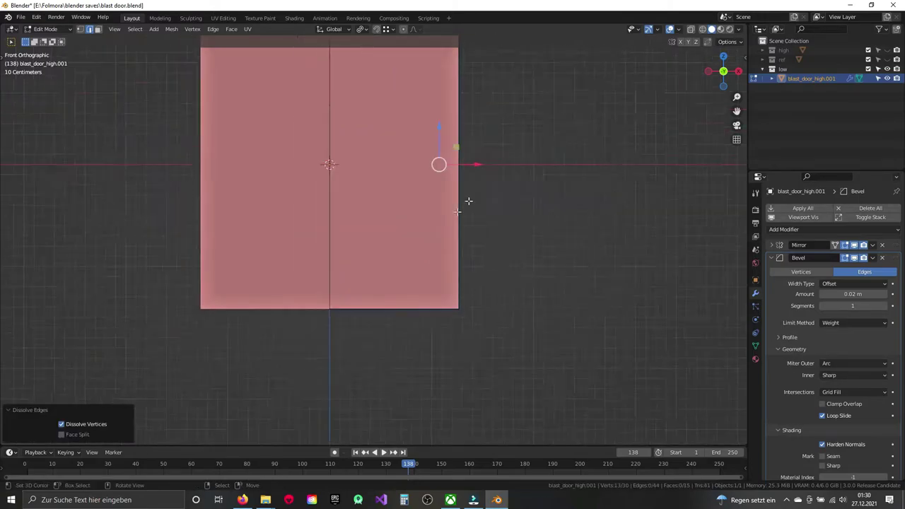
{"action": "middle_click_drag", "start_coordinate": [469, 198], "coordinate": [406, 217]}
{"action": "scroll", "coordinate": [427, 283], "scroll_direction": "up", "scroll_amount": 2}
{"action": "scroll", "coordinate": [427, 282], "scroll_direction": "up", "scroll_amount": 3}
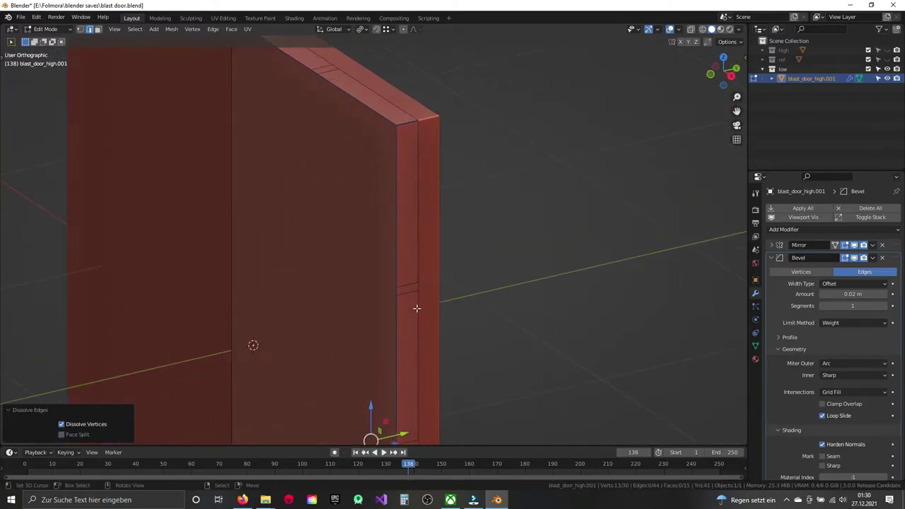
{"action": "left_click", "coordinate": [409, 294]}
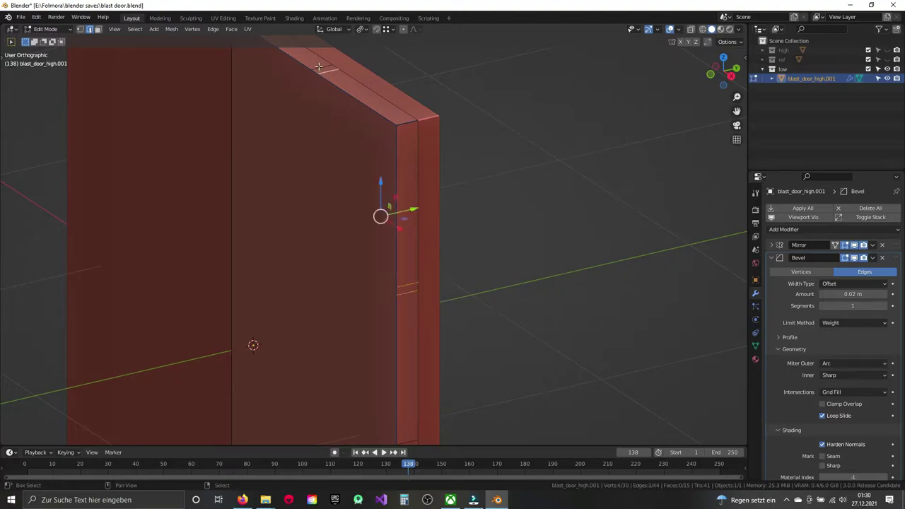
{"action": "middle_click_drag", "start_coordinate": [329, 72], "coordinate": [398, 224]}
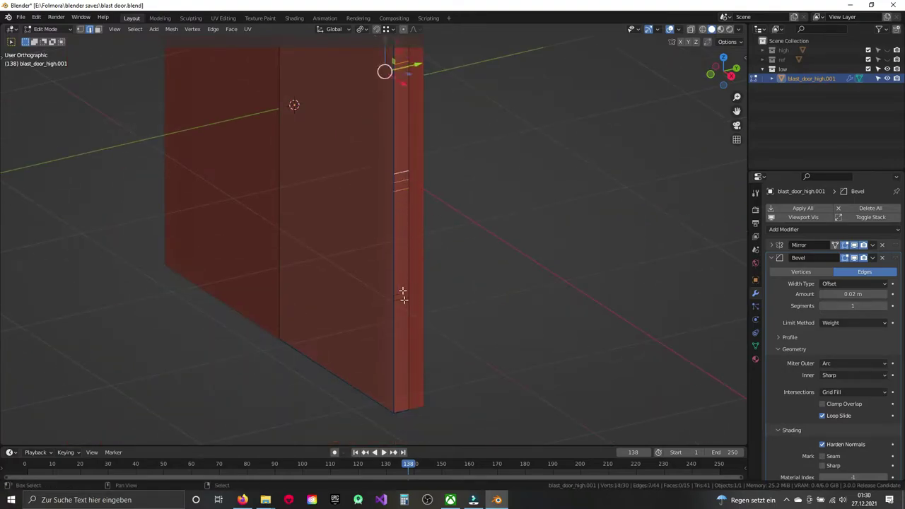
{"action": "mouse_move", "coordinate": [402, 292]}
{"action": "middle_mouse_down"}
{"action": "mouse_move", "coordinate": [410, 277]}
{"action": "mouse_move", "coordinate": [343, 318]}
{"action": "middle_mouse_up"}
{"action": "left_click", "coordinate": [344, 317], "text": "shift"}
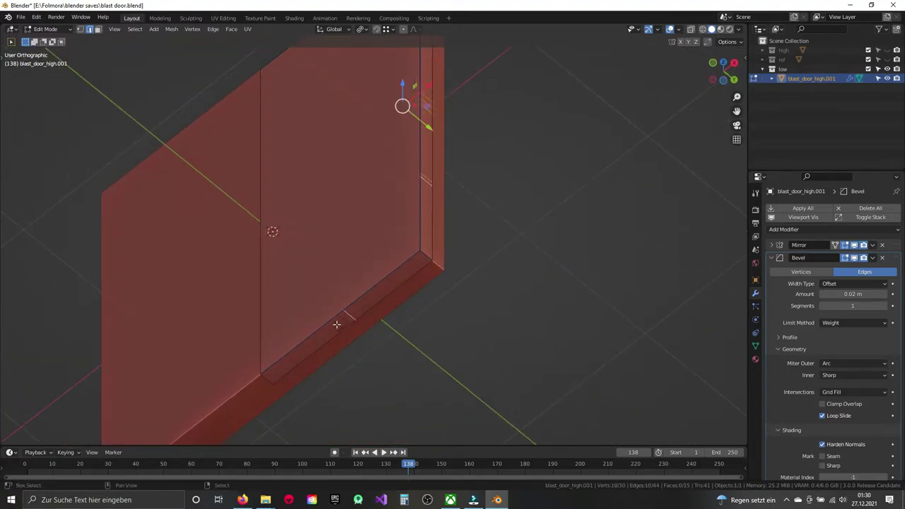
{"action": "key", "text": "x"}
{"action": "left_click", "coordinate": [344, 324]}
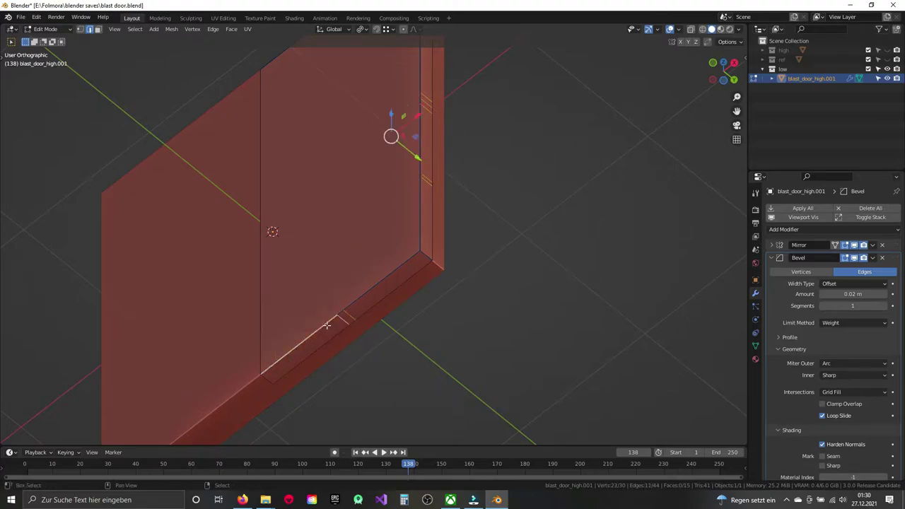
{"action": "left_click", "coordinate": [326, 326], "text": "shift"}
{"action": "key", "text": "x"}
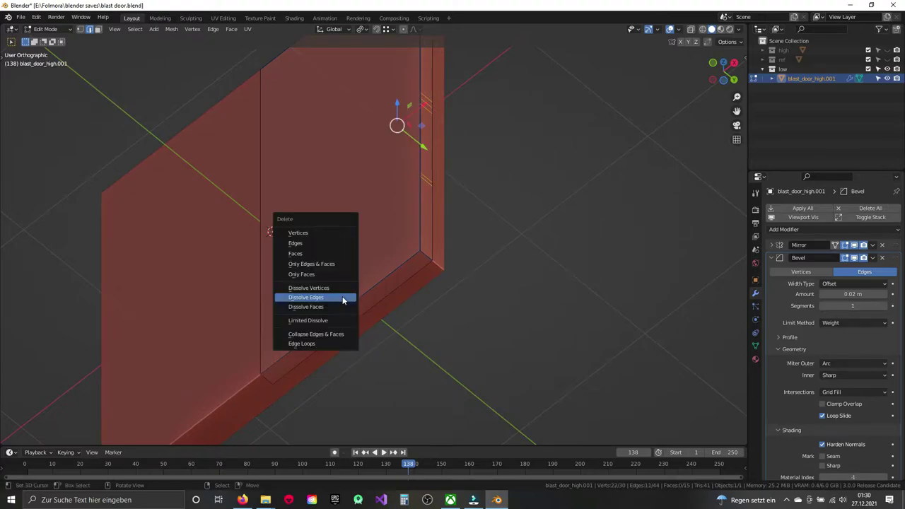
{"action": "left_click", "coordinate": [342, 301]}
Step: Return to Object Mode and save blast door.blend
{"action": "mouse_move", "coordinate": [380, 241]}
{"action": "middle_mouse_down"}
{"action": "mouse_move", "coordinate": [440, 309]}
{"action": "mouse_move", "coordinate": [416, 234]}
{"action": "mouse_move", "coordinate": [402, 238]}
{"action": "mouse_move", "coordinate": [426, 302]}
{"action": "mouse_move", "coordinate": [474, 250]}
{"action": "mouse_move", "coordinate": [549, 258]}
{"action": "mouse_move", "coordinate": [535, 316]}
{"action": "mouse_move", "coordinate": [448, 271]}
{"action": "mouse_move", "coordinate": [557, 269]}
{"action": "mouse_move", "coordinate": [473, 267]}
{"action": "mouse_move", "coordinate": [371, 217]}
{"action": "mouse_move", "coordinate": [584, 230]}
{"action": "mouse_move", "coordinate": [439, 248]}
{"action": "mouse_move", "coordinate": [453, 257]}
{"action": "middle_mouse_up"}
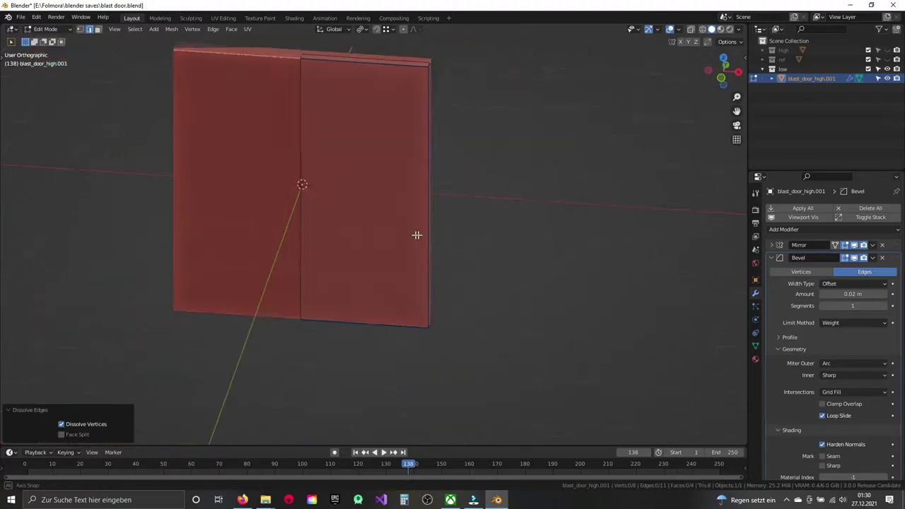
{"action": "key", "text": "Tab"}
{"action": "key", "text": "ctrl+s"}
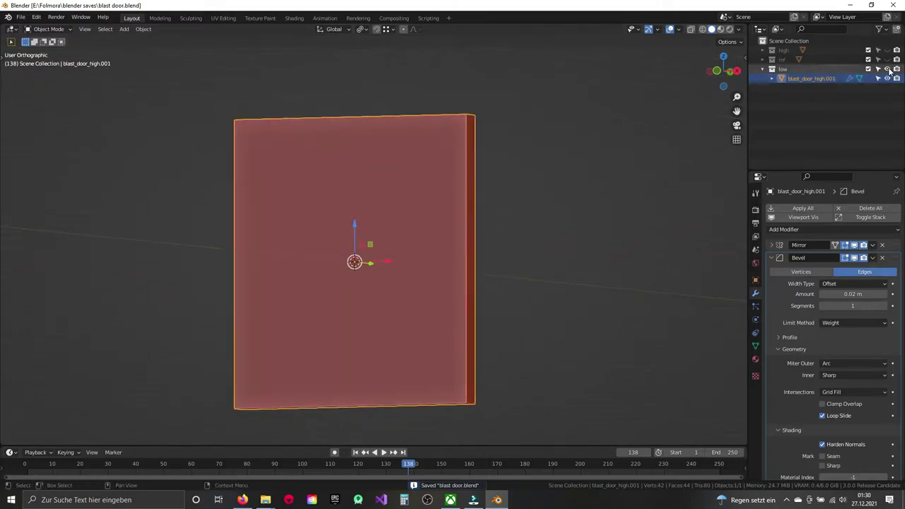
Step: Hide the low slab, show the high door, and snap the 3D cursor to world origin
{"action": "left_click", "coordinate": [887, 69]}
{"action": "left_click", "coordinate": [887, 51]}
{"action": "middle_click_drag", "start_coordinate": [396, 219], "coordinate": [417, 217]}
{"action": "scroll", "coordinate": [384, 208], "scroll_direction": "up", "scroll_amount": 3}
{"action": "key", "text": "KP_1"}
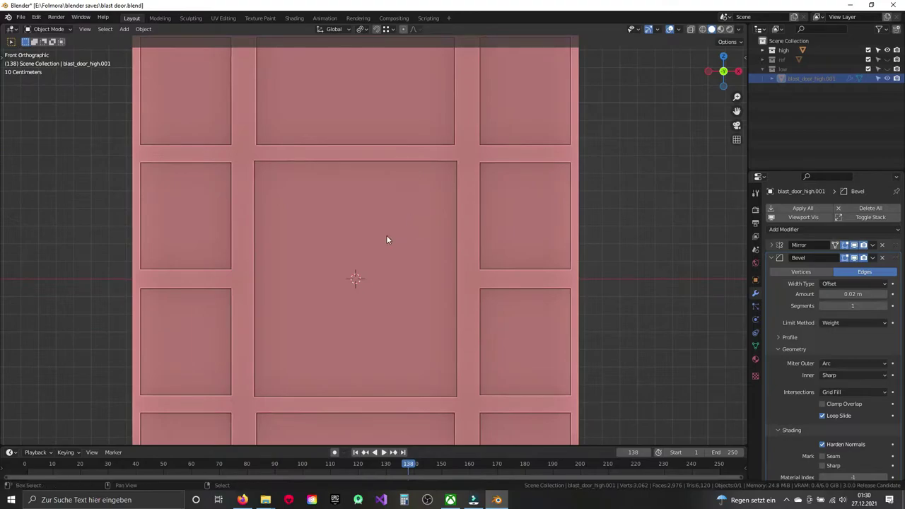
{"action": "key", "text": "shift+s"}
{"action": "left_click", "coordinate": [340, 218]}
Step: Add a 64-segment UV Sphere at the origin aligned to the View
{"action": "key", "text": "shift+a"}
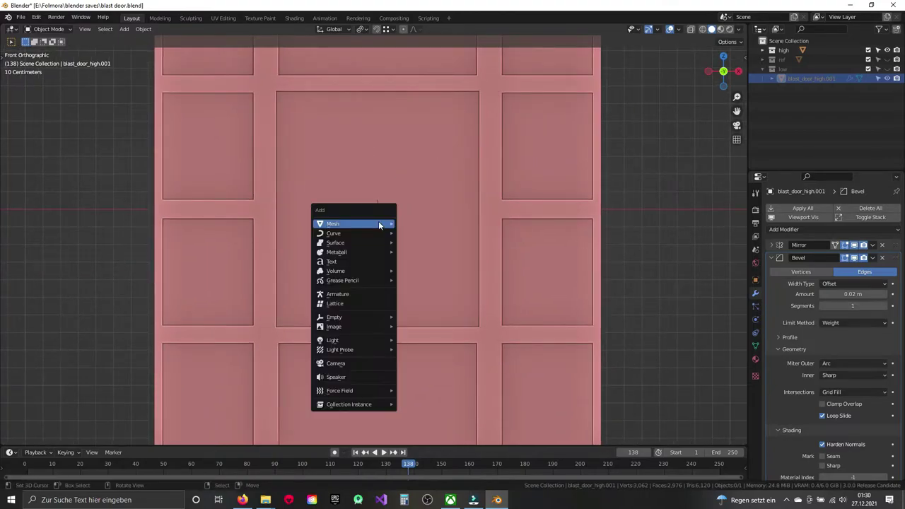
{"action": "mouse_move", "coordinate": [351, 223]}
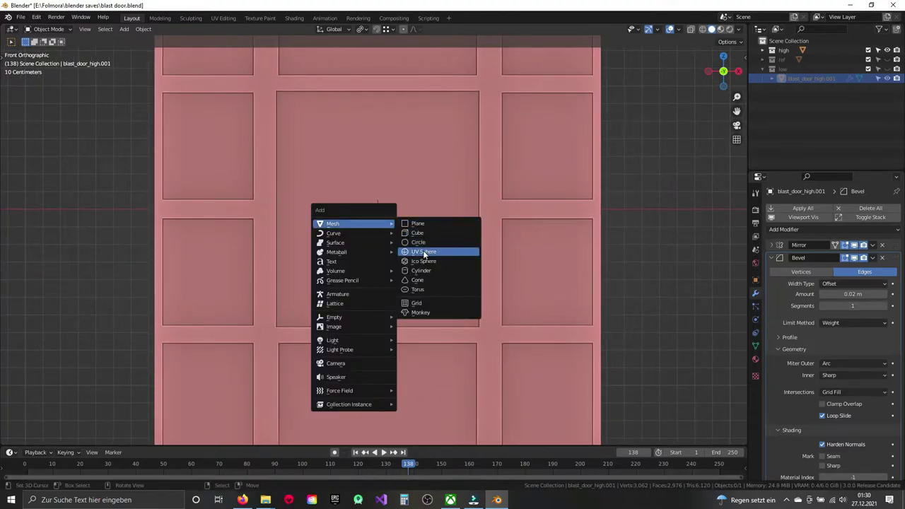
{"action": "left_click", "coordinate": [424, 250]}
{"action": "type", "text": "64"}
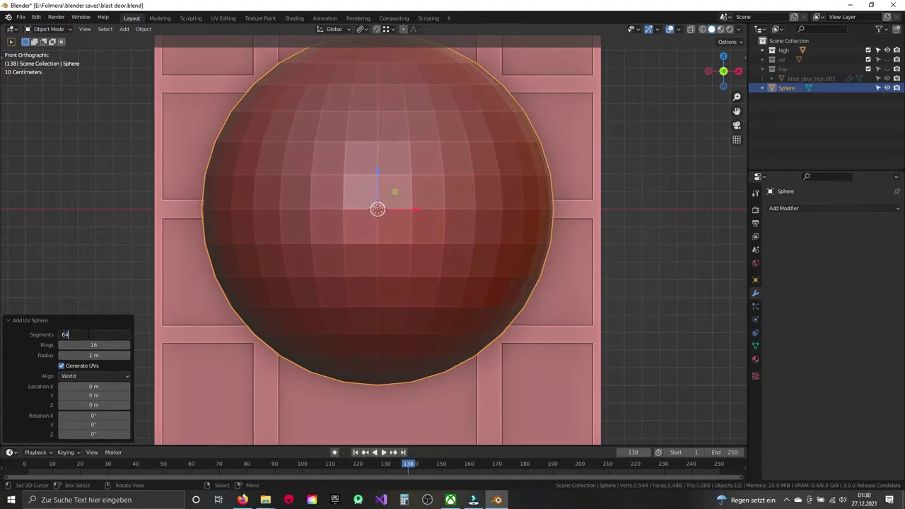
{"action": "key", "text": "Return"}
{"action": "left_click", "coordinate": [80, 376]}
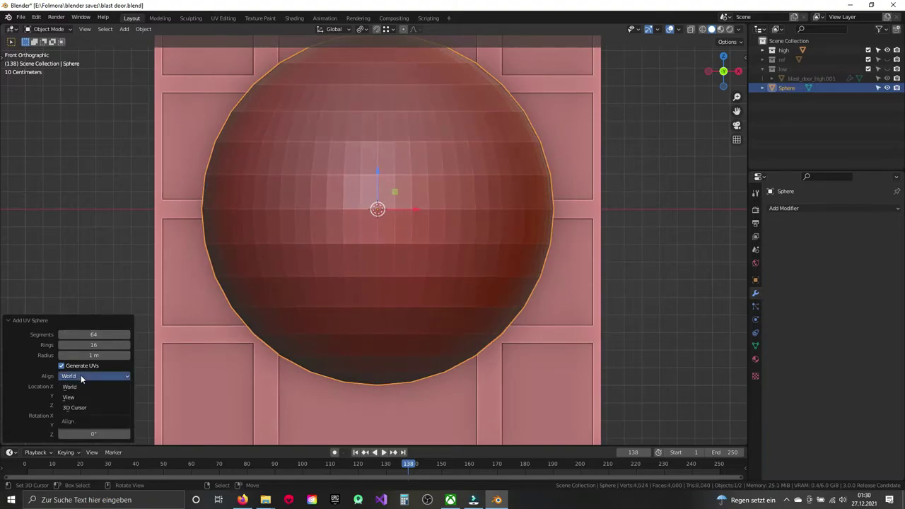
{"action": "left_click", "coordinate": [69, 397]}
Step: Shade the sphere smooth and enable Auto Smooth in its mesh data settings
{"action": "key", "text": "q"}
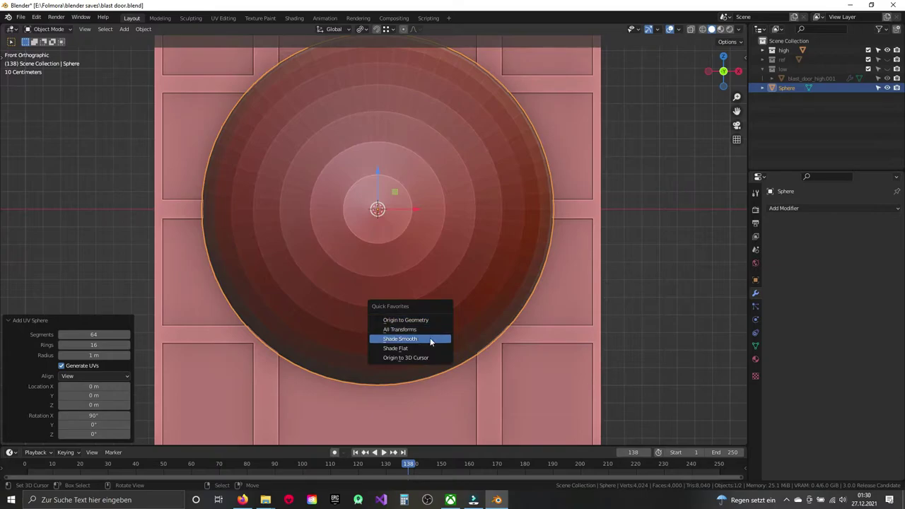
{"action": "left_click", "coordinate": [430, 338]}
{"action": "left_click", "coordinate": [754, 345]}
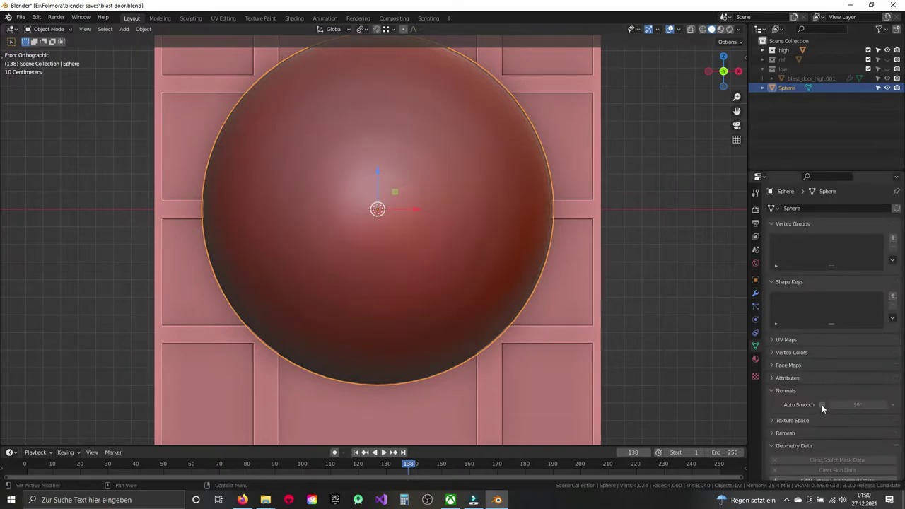
{"action": "left_click", "coordinate": [821, 404]}
{"action": "left_click", "coordinate": [755, 293]}
{"action": "middle_click_drag", "start_coordinate": [481, 278], "coordinate": [497, 307], "text": "shift"}
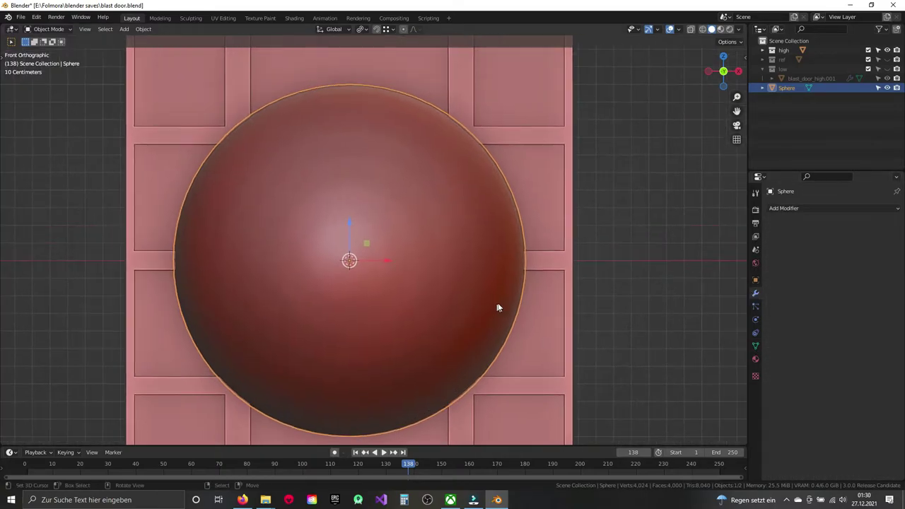
{"action": "key", "text": "Tab"}
{"action": "key", "text": "shift+z"}
Step: Scale the sphere down in two passes to 0.341 and turn off X-ray
{"action": "key", "text": "s"}
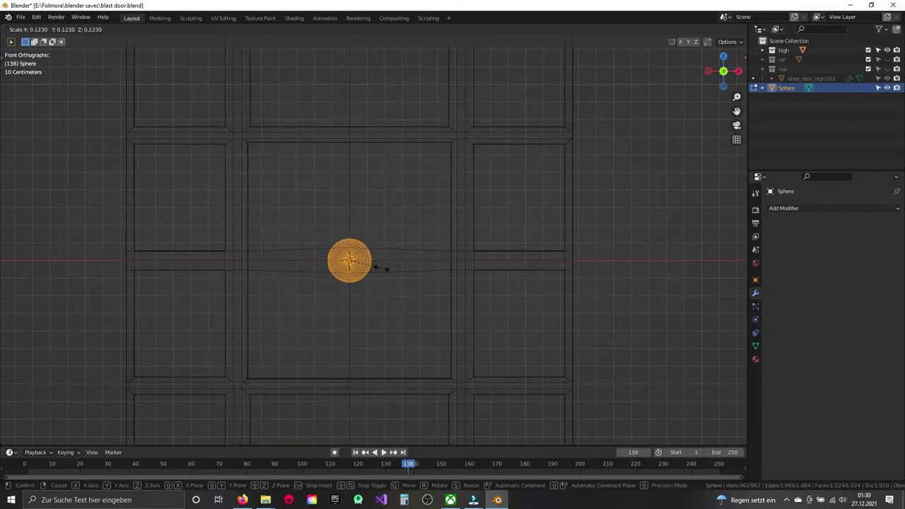
{"action": "left_click", "coordinate": [381, 269]}
{"action": "scroll", "coordinate": [424, 282], "scroll_direction": "up", "scroll_amount": 4}
{"action": "key", "text": "s"}
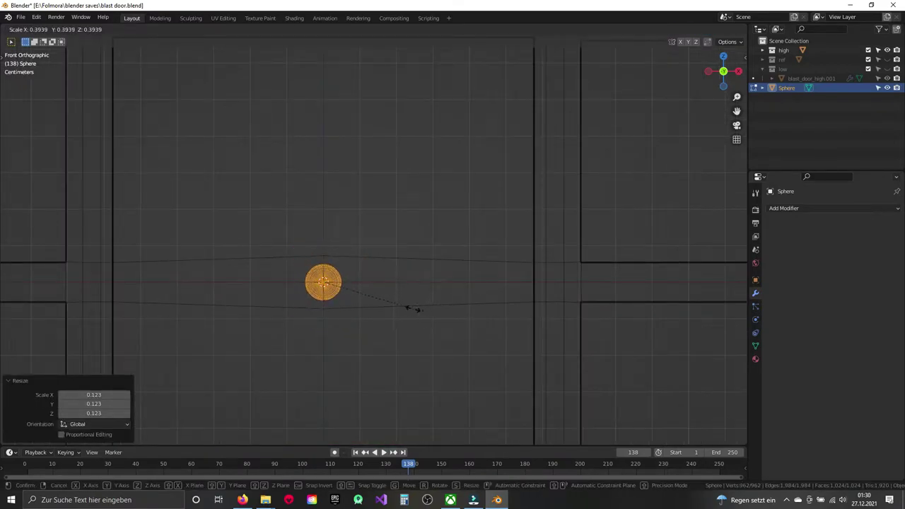
{"action": "left_click", "coordinate": [417, 304]}
{"action": "key", "text": "shift+z"}
{"action": "mouse_move", "coordinate": [419, 288]}
{"action": "middle_mouse_down"}
{"action": "mouse_move", "coordinate": [328, 299]}
{"action": "mouse_move", "coordinate": [313, 269]}
{"action": "middle_mouse_up"}
Step: Push the sphere toward the door and shrink it further into a small stud
{"action": "key", "text": "g"}
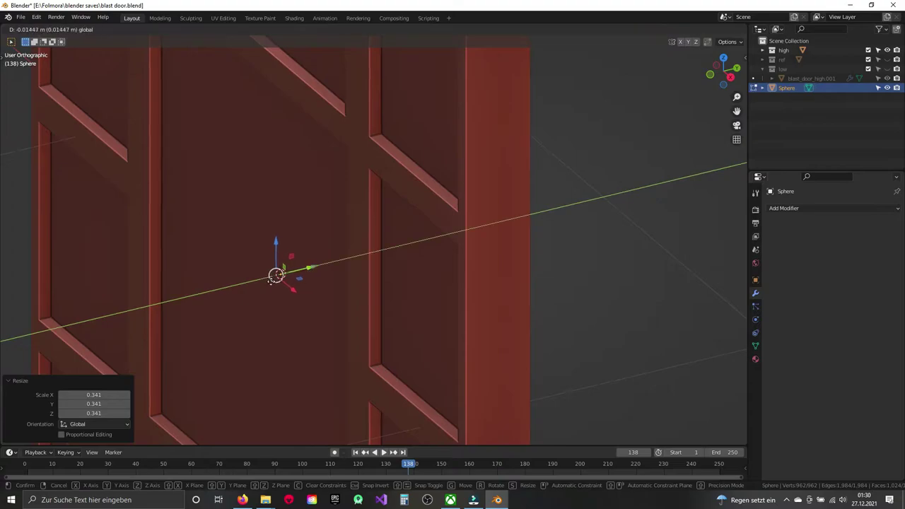
{"action": "left_click", "coordinate": [174, 319]}
{"action": "middle_click_drag", "start_coordinate": [174, 318], "coordinate": [327, 265], "text": "shift"}
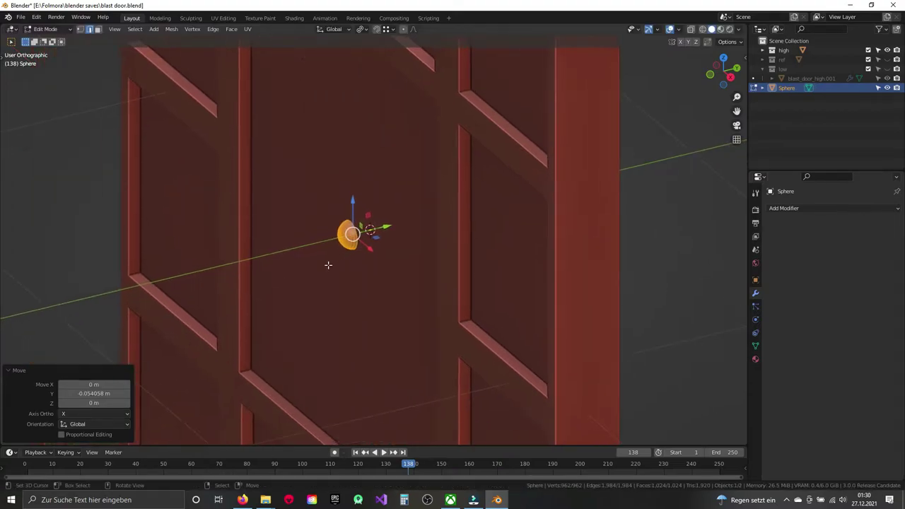
{"action": "key", "text": "KP_1"}
{"action": "scroll", "coordinate": [328, 265], "scroll_direction": "up", "scroll_amount": 3}
{"action": "scroll", "coordinate": [328, 264], "scroll_direction": "up", "scroll_amount": 2}
{"action": "scroll", "coordinate": [328, 265], "scroll_direction": "up", "scroll_amount": 3}
{"action": "key", "text": "s"}
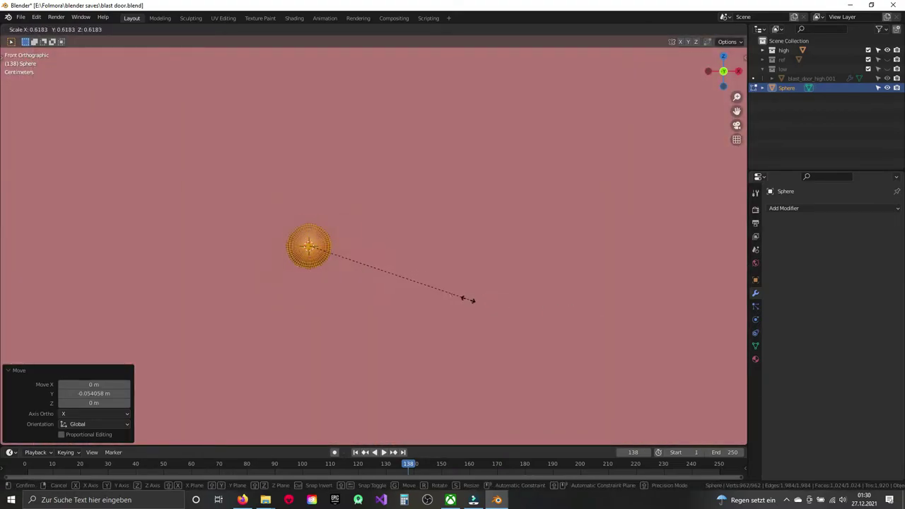
{"action": "left_click", "coordinate": [438, 295]}
Step: Move the stud along Y onto the door face, then -0.521 m along X near the divider
{"action": "mouse_move", "coordinate": [438, 295]}
{"action": "middle_mouse_down"}
{"action": "mouse_move", "coordinate": [412, 299]}
{"action": "mouse_move", "coordinate": [321, 227]}
{"action": "middle_mouse_up"}
{"action": "key", "text": "g"}
{"action": "key", "text": "y"}
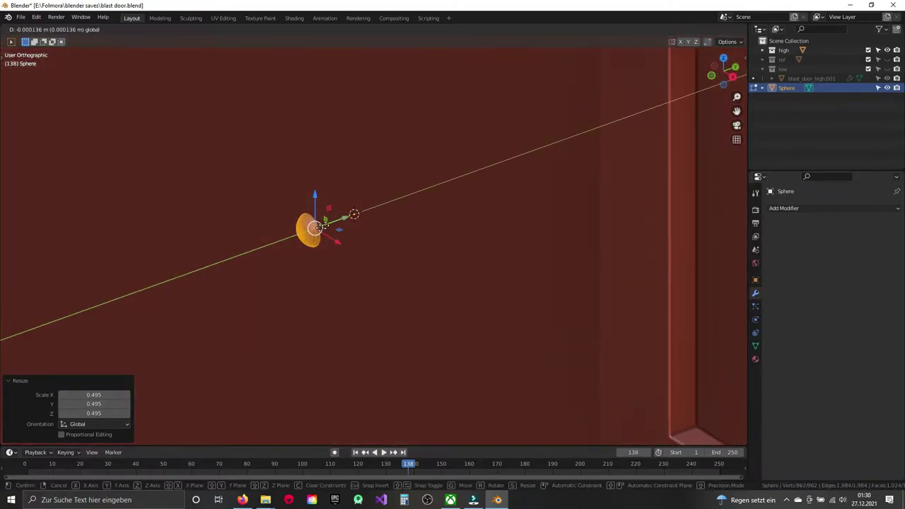
{"action": "left_click", "coordinate": [297, 256]}
{"action": "mouse_move", "coordinate": [299, 256]}
{"action": "middle_mouse_down"}
{"action": "mouse_move", "coordinate": [361, 270]}
{"action": "mouse_move", "coordinate": [503, 267]}
{"action": "middle_mouse_up"}
{"action": "key", "text": "g"}
{"action": "key", "text": "x"}
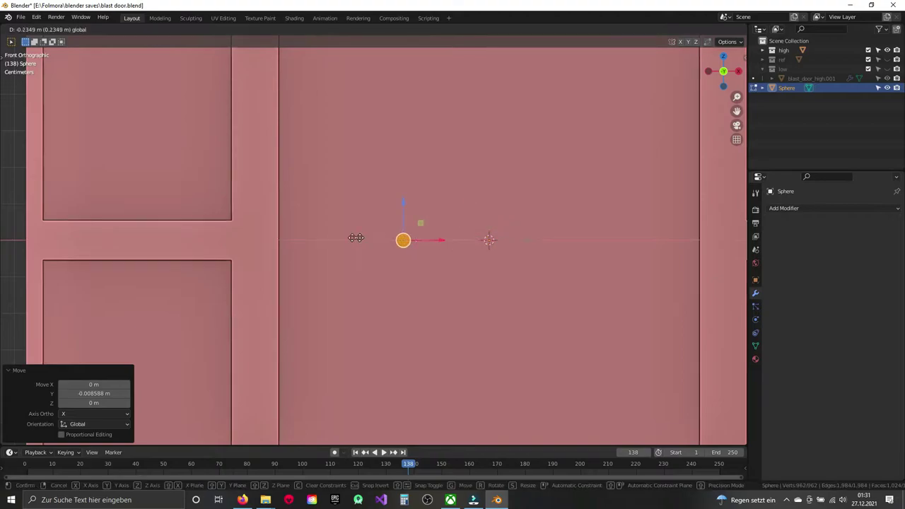
{"action": "left_click", "coordinate": [318, 244]}
{"action": "left_click", "coordinate": [820, 209]}
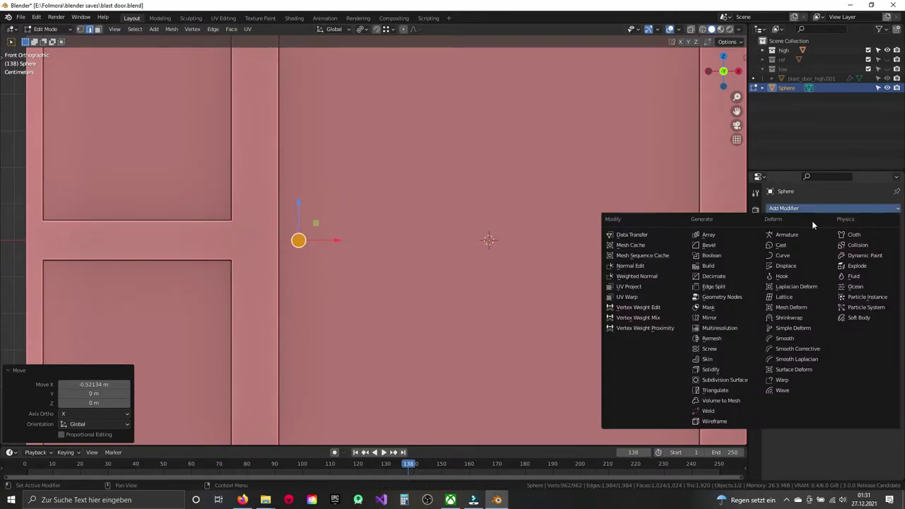
Step: Add an Array modifier repeating the sphere 18 times at a 1.510 X relative offset
{"action": "left_click", "coordinate": [708, 234]}
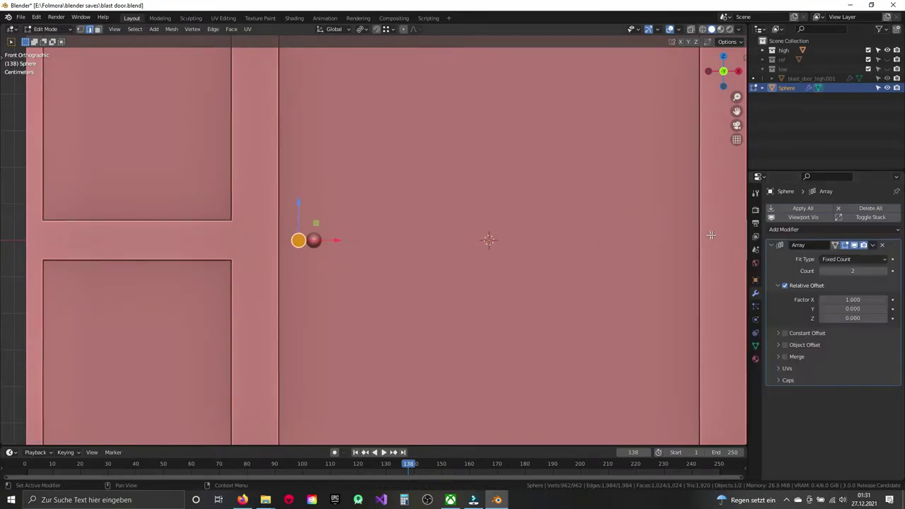
{"action": "middle_click_drag", "start_coordinate": [709, 234], "coordinate": [664, 250], "text": "shift"}
{"action": "mouse_move", "coordinate": [851, 300]}
{"action": "left_mouse_down"}
{"action": "mouse_move", "coordinate": [873, 271]}
{"action": "mouse_move", "coordinate": [890, 271]}
{"action": "left_mouse_up"}
{"action": "key", "text": "g"}
{"action": "left_click", "coordinate": [287, 256]}
{"action": "middle_click_drag", "start_coordinate": [380, 270], "coordinate": [510, 273], "text": "shift"}
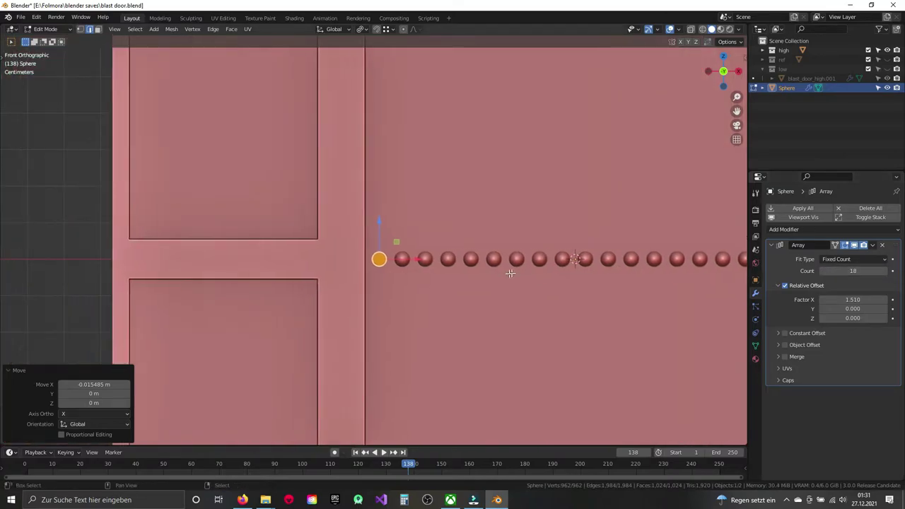
{"action": "scroll", "coordinate": [510, 272], "scroll_direction": "down", "scroll_amount": 5}
Step: Nudge the whole sphere mesh about 0.0056 m along Y onto the door
{"action": "key", "text": "Tab"}
{"action": "key", "text": "alt+a"}
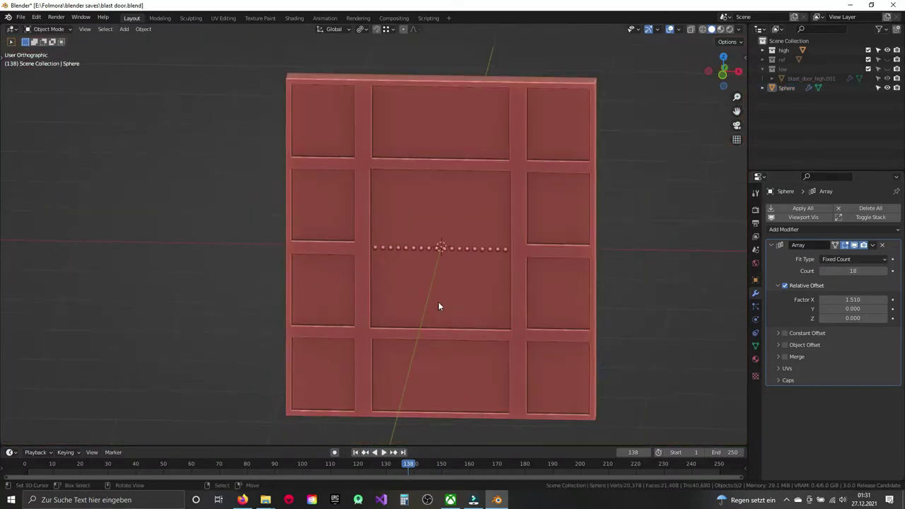
{"action": "mouse_move", "coordinate": [438, 306]}
{"action": "middle_mouse_down"}
{"action": "mouse_move", "coordinate": [479, 253]}
{"action": "mouse_move", "coordinate": [509, 260]}
{"action": "mouse_move", "coordinate": [438, 281]}
{"action": "mouse_move", "coordinate": [495, 297]}
{"action": "mouse_move", "coordinate": [409, 339]}
{"action": "mouse_move", "coordinate": [370, 311]}
{"action": "middle_mouse_up"}
{"action": "scroll", "coordinate": [440, 283], "scroll_direction": "up", "scroll_amount": 8}
{"action": "key", "text": "Tab"}
{"action": "scroll", "coordinate": [356, 308], "scroll_direction": "up", "scroll_amount": 3}
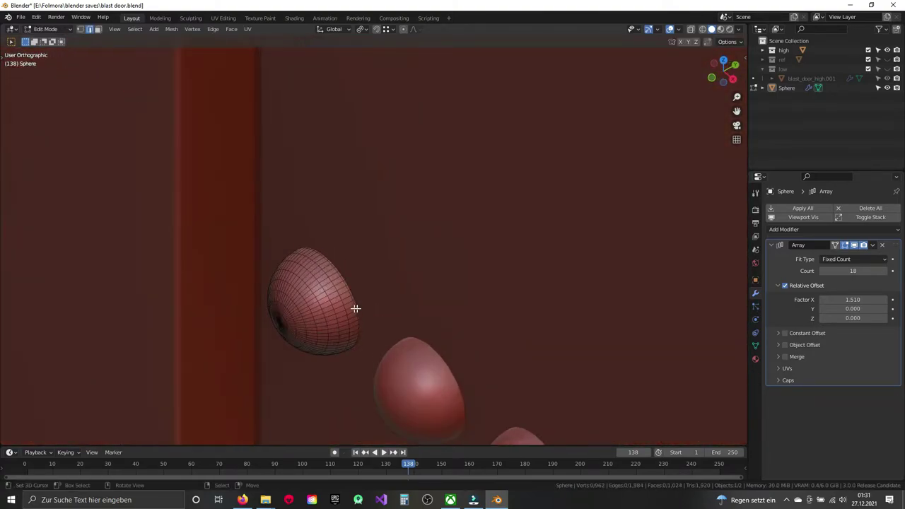
{"action": "key", "text": "a"}
{"action": "left_click_drag", "start_coordinate": [353, 282], "coordinate": [365, 278]}
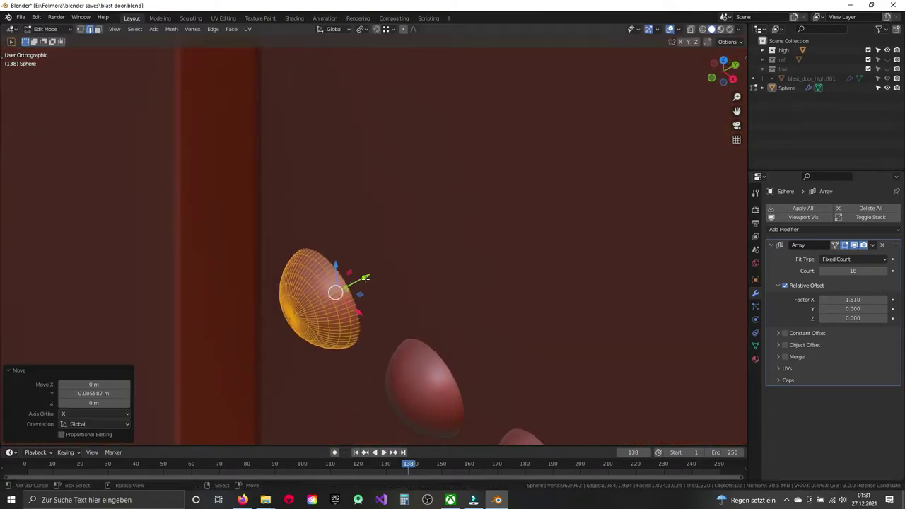
{"action": "key", "text": "Tab"}
{"action": "scroll", "coordinate": [405, 288], "scroll_direction": "down", "scroll_amount": 5}
{"action": "scroll", "coordinate": [366, 312], "scroll_direction": "down", "scroll_amount": 3}
Step: Reselect the rivet array and bring up the Add Modifier menu
{"action": "middle_click_drag", "start_coordinate": [366, 312], "coordinate": [444, 248]}
{"action": "scroll", "coordinate": [444, 247], "scroll_direction": "up", "scroll_amount": 4}
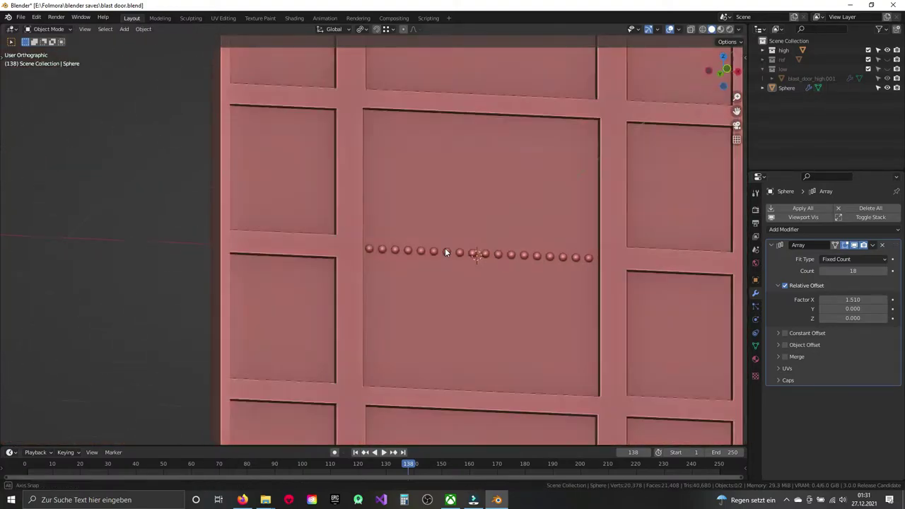
{"action": "scroll", "coordinate": [445, 252], "scroll_direction": "down", "scroll_amount": 5}
{"action": "mouse_move", "coordinate": [448, 278]}
{"action": "middle_mouse_down"}
{"action": "mouse_move", "coordinate": [480, 309]}
{"action": "mouse_move", "coordinate": [465, 306]}
{"action": "mouse_move", "coordinate": [446, 333]}
{"action": "mouse_move", "coordinate": [464, 273]}
{"action": "mouse_move", "coordinate": [380, 264]}
{"action": "middle_mouse_up"}
{"action": "scroll", "coordinate": [482, 315], "scroll_direction": "up", "scroll_amount": 2}
{"action": "scroll", "coordinate": [465, 305], "scroll_direction": "up", "scroll_amount": 2}
{"action": "scroll", "coordinate": [466, 311], "scroll_direction": "up", "scroll_amount": 1}
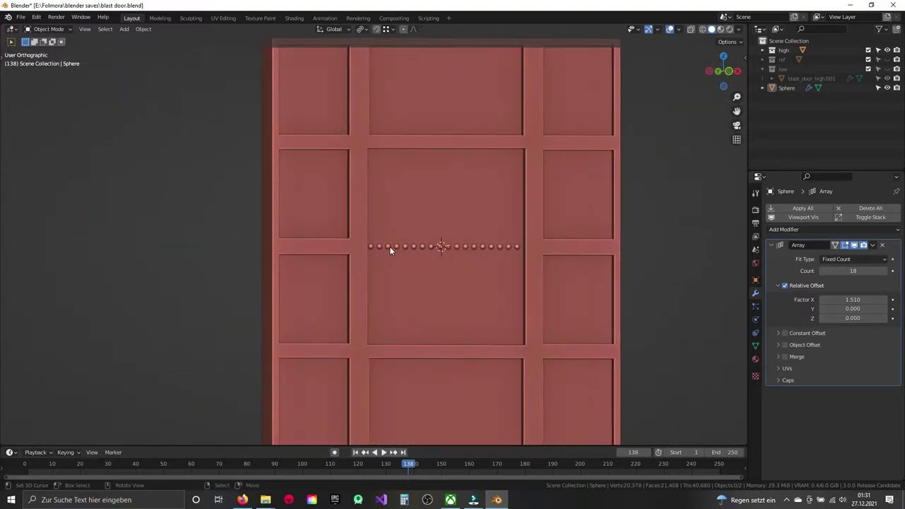
{"action": "left_click", "coordinate": [390, 246]}
{"action": "left_click", "coordinate": [783, 229]}
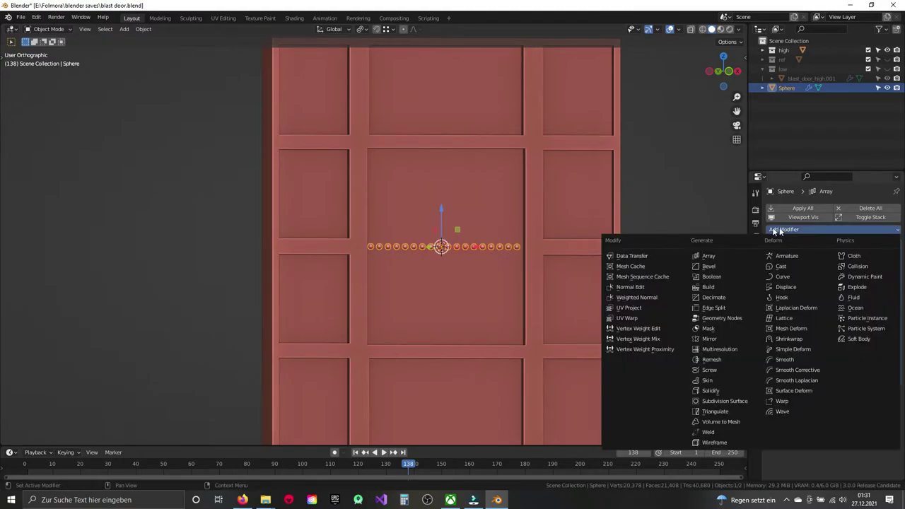
Step: Add a Mirror modifier to the sphere array, mirroring along Y instead of X
{"action": "left_click", "coordinate": [713, 339]}
{"action": "middle_click_drag", "start_coordinate": [310, 269], "coordinate": [398, 285]}
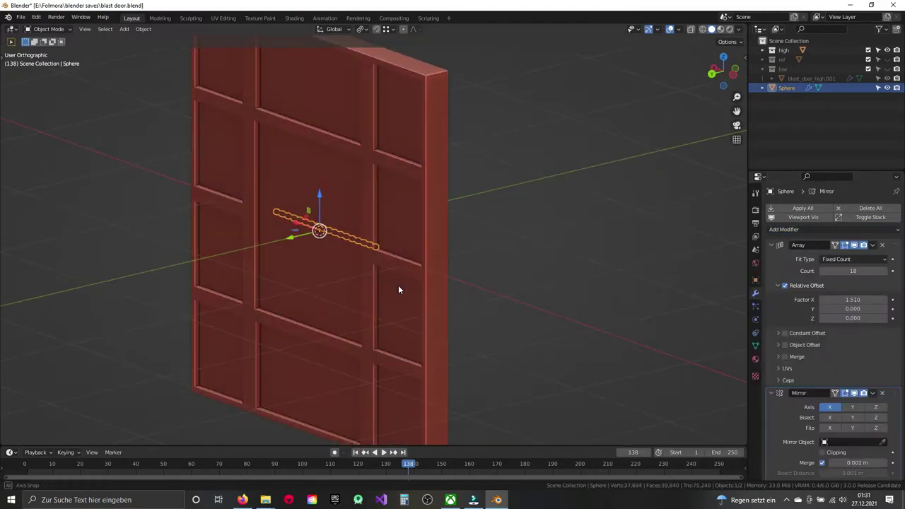
{"action": "left_click", "coordinate": [829, 407]}
{"action": "mouse_move", "coordinate": [561, 305]}
{"action": "middle_mouse_down"}
{"action": "mouse_move", "coordinate": [481, 257]}
{"action": "mouse_move", "coordinate": [468, 272]}
{"action": "mouse_move", "coordinate": [415, 276]}
{"action": "mouse_move", "coordinate": [444, 267]}
{"action": "middle_mouse_up"}
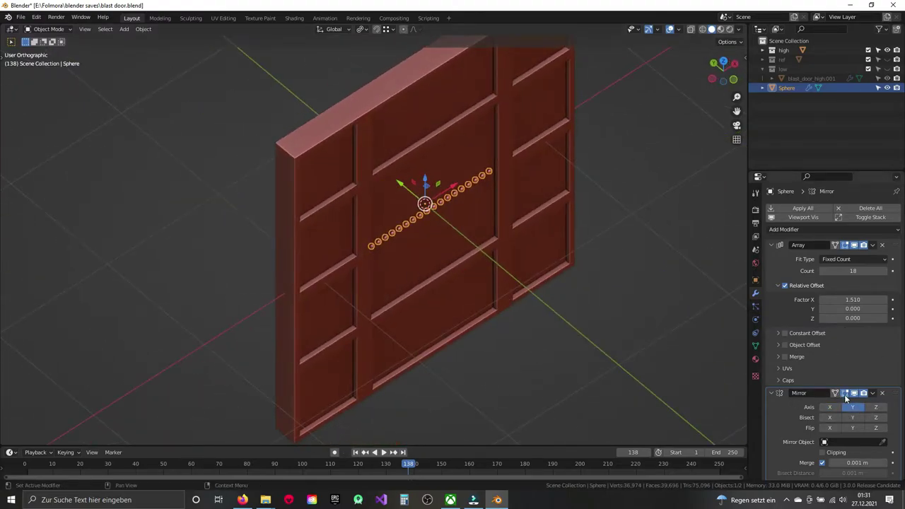
{"action": "middle_click_drag", "start_coordinate": [538, 268], "coordinate": [485, 261]}
{"action": "scroll", "coordinate": [411, 259], "scroll_direction": "up", "scroll_amount": 5}
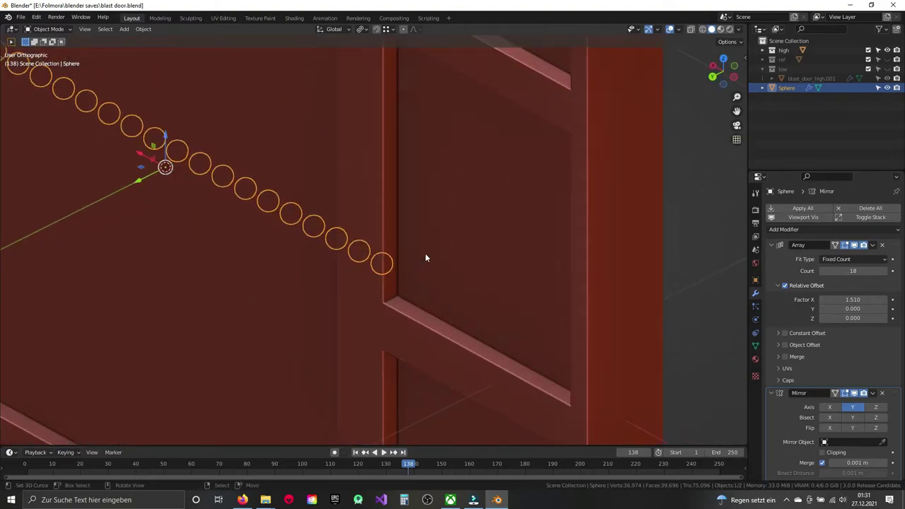
{"action": "scroll", "coordinate": [452, 257], "scroll_direction": "down", "scroll_amount": 5}
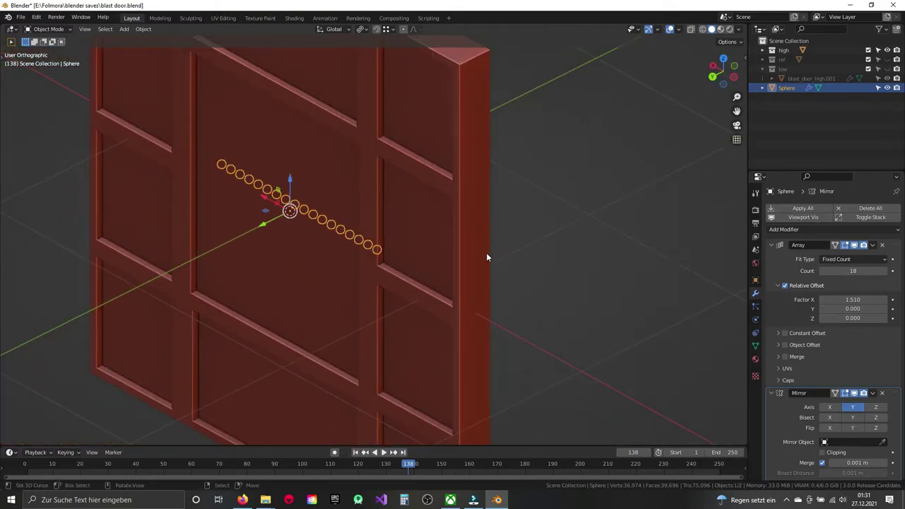
Step: Apply all transforms to the sphere array through Quick Favourites
{"action": "key", "text": "shift+s"}
{"action": "key", "text": "Escape"}
{"action": "key", "text": "shift+a"}
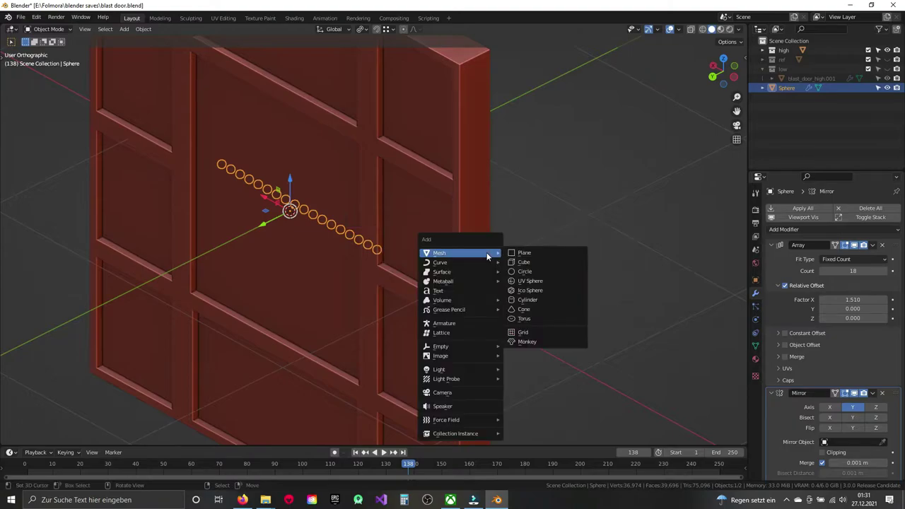
{"action": "key", "text": "Escape"}
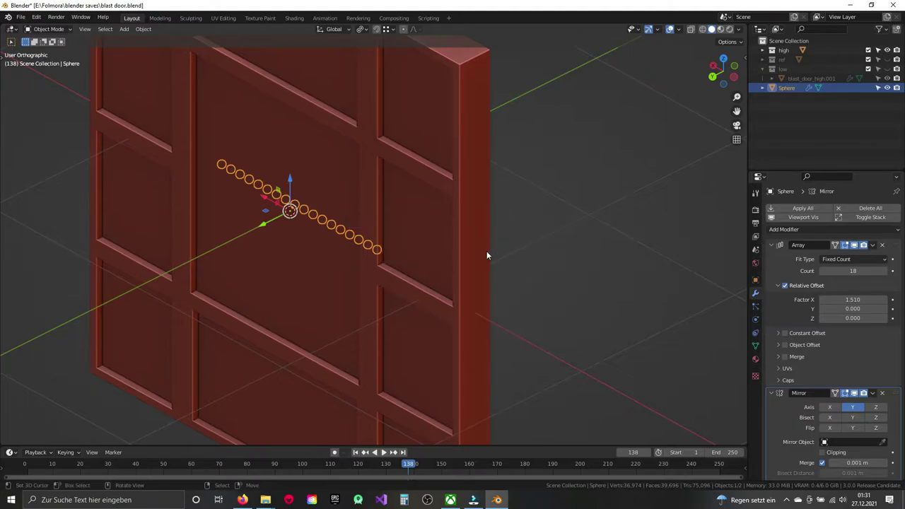
{"action": "key", "text": "q"}
{"action": "left_click", "coordinate": [487, 242]}
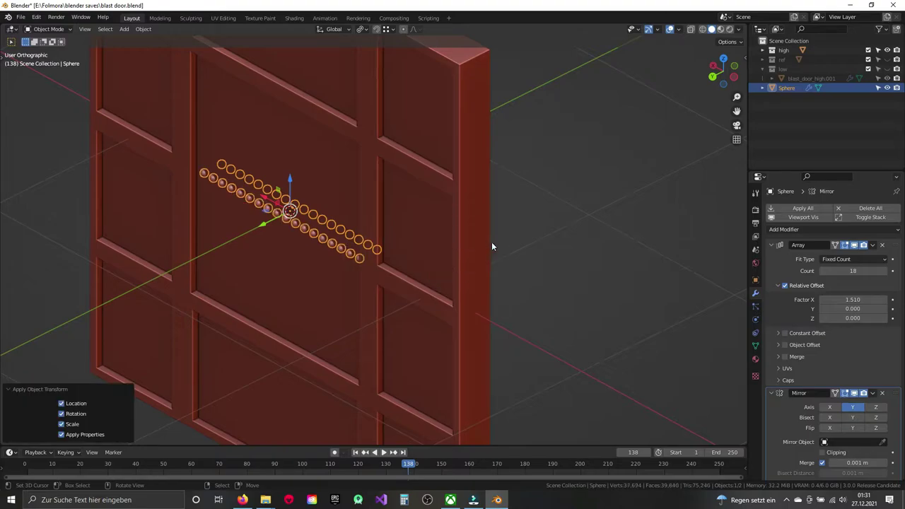
Step: Save blast door.blend
{"action": "mouse_move", "coordinate": [492, 241]}
{"action": "middle_mouse_down"}
{"action": "mouse_move", "coordinate": [555, 257]}
{"action": "mouse_move", "coordinate": [482, 256]}
{"action": "mouse_move", "coordinate": [515, 266]}
{"action": "mouse_move", "coordinate": [485, 293]}
{"action": "mouse_move", "coordinate": [474, 227]}
{"action": "mouse_move", "coordinate": [409, 233]}
{"action": "mouse_move", "coordinate": [465, 188]}
{"action": "mouse_move", "coordinate": [521, 253]}
{"action": "mouse_move", "coordinate": [612, 196]}
{"action": "middle_mouse_up"}
{"action": "key", "text": "ctrl+s"}
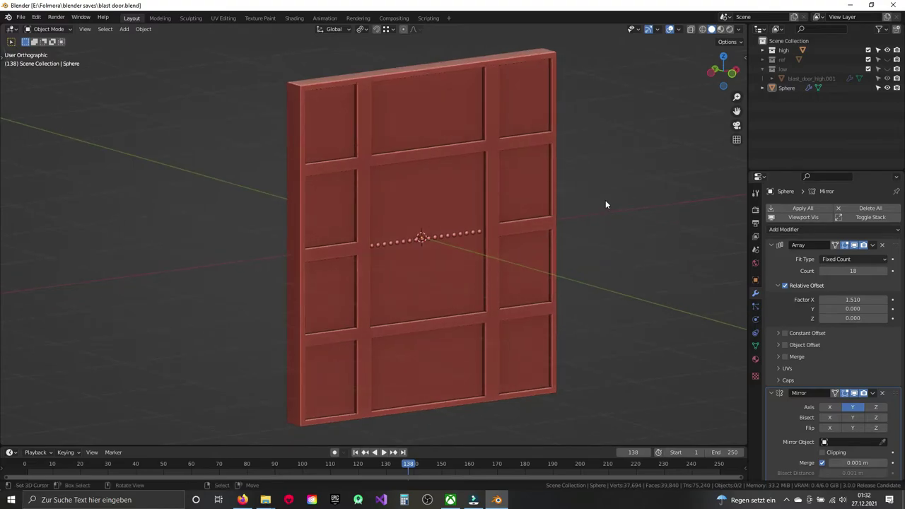
{"action": "middle_click_drag", "start_coordinate": [660, 135], "coordinate": [541, 167], "text": "shift"}
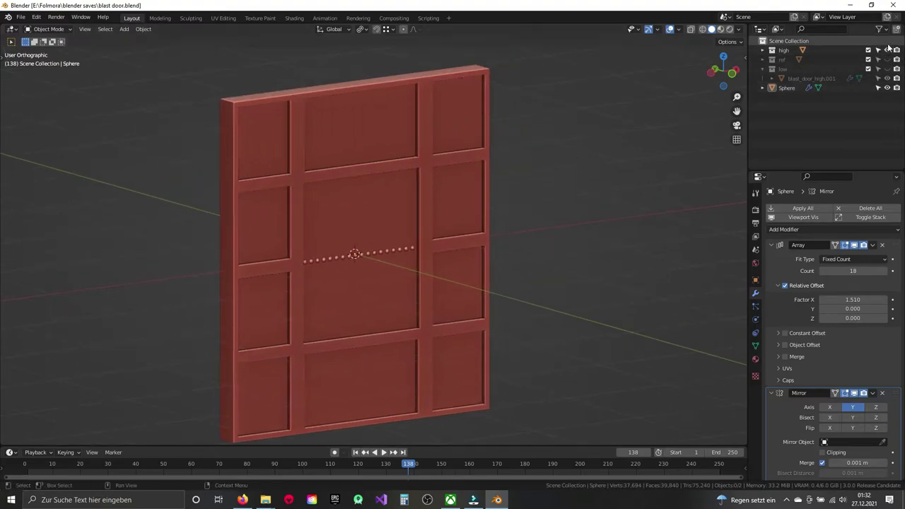
Step: Select the door and sphere array and name the FBX export blast door_high.fbx
{"action": "left_click", "coordinate": [425, 226]}
{"action": "left_click", "coordinate": [373, 253], "text": "shift"}
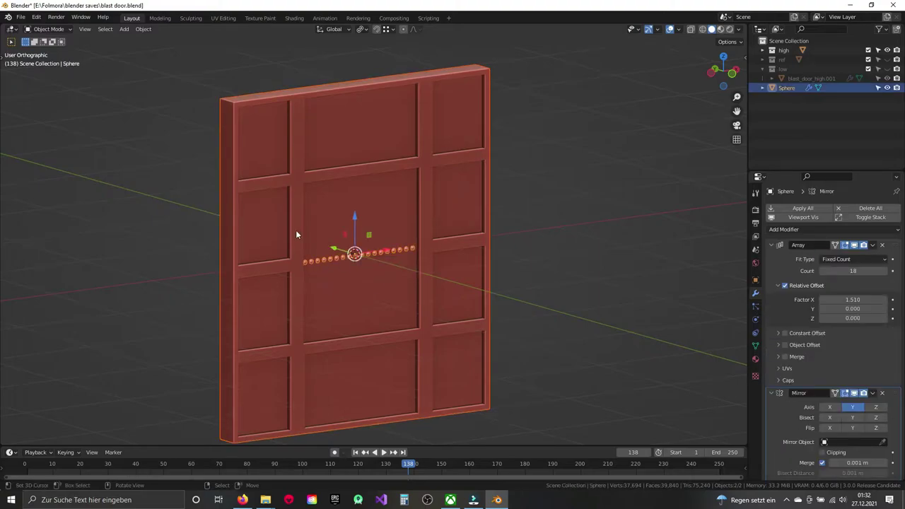
{"action": "left_click", "coordinate": [20, 17]}
{"action": "mouse_move", "coordinate": [36, 154]}
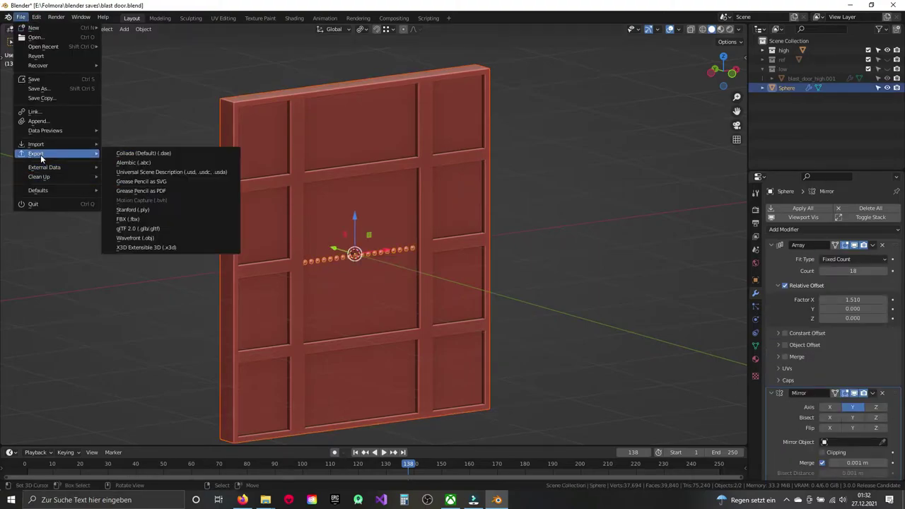
{"action": "left_click", "coordinate": [127, 219]}
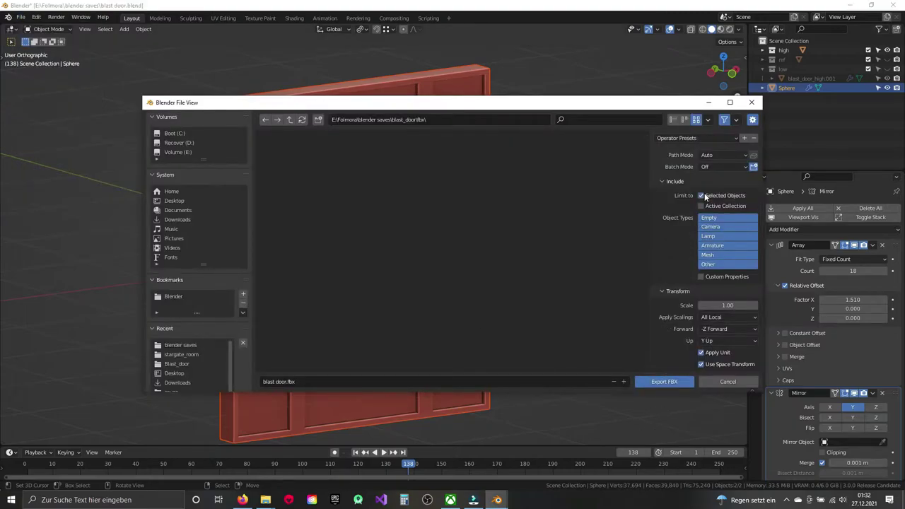
{"action": "left_click", "coordinate": [285, 382]}
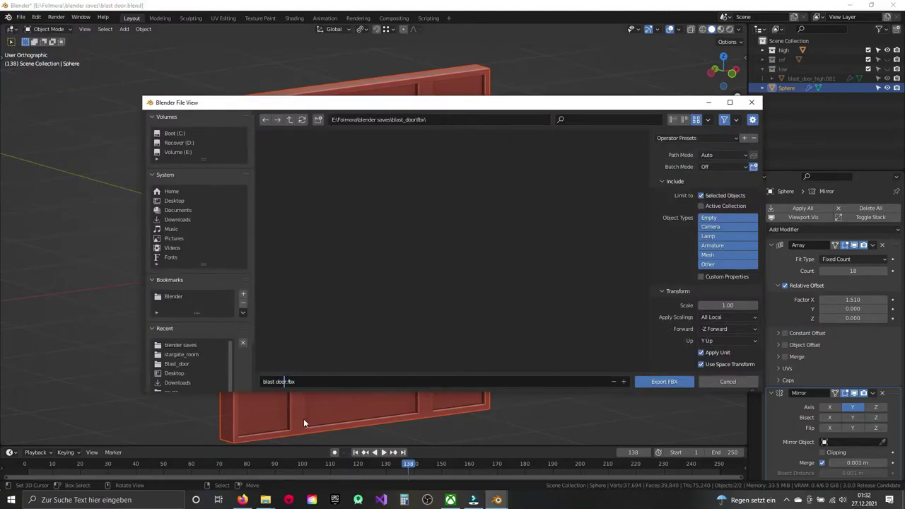
{"action": "type", "text": "_"}
{"action": "type", "text": "high"}
Step: Check the Geometry settings, export the selected objects as FBX, then clear the selection
{"action": "scroll", "coordinate": [706, 315], "scroll_direction": "down", "scroll_amount": 3}
{"action": "left_click", "coordinate": [682, 344]}
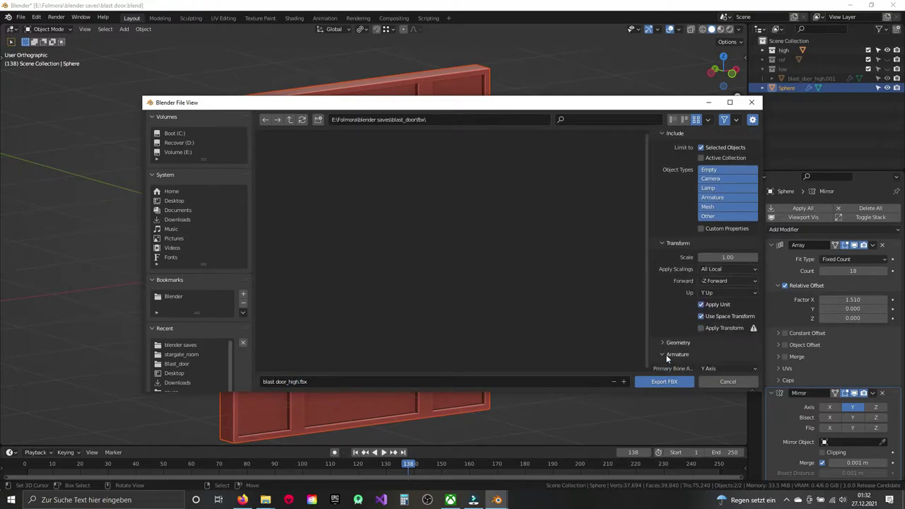
{"action": "scroll", "coordinate": [714, 368], "scroll_direction": "down", "scroll_amount": 3}
{"action": "scroll", "coordinate": [709, 339], "scroll_direction": "up", "scroll_amount": 6}
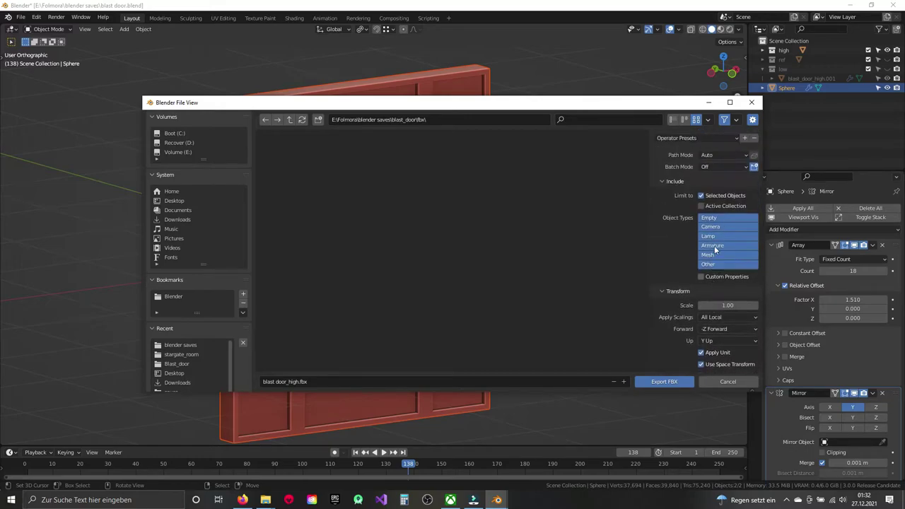
{"action": "left_click", "coordinate": [663, 381]}
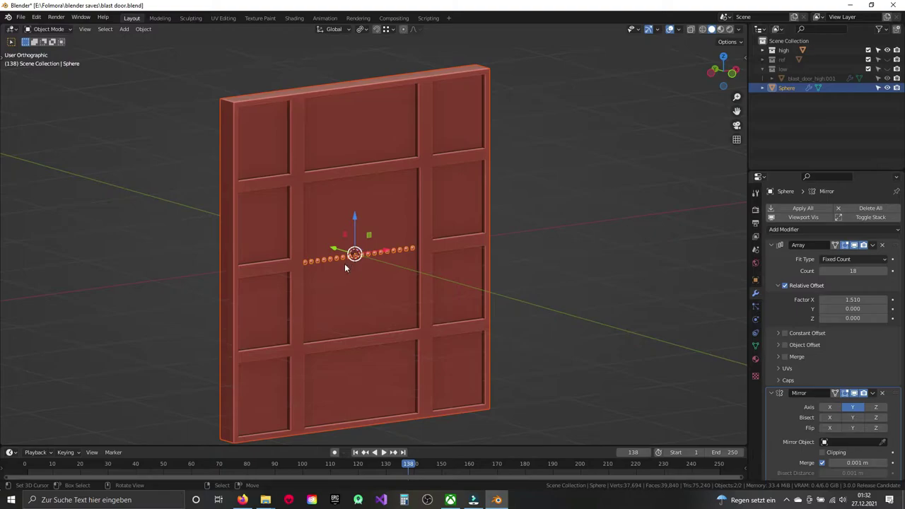
{"action": "scroll", "coordinate": [345, 267], "scroll_direction": "up", "scroll_amount": 4}
{"action": "left_click", "coordinate": [308, 275]}
Step: Move the sphere array into the high collection, hide high and show the low collection
{"action": "left_click", "coordinate": [311, 275]}
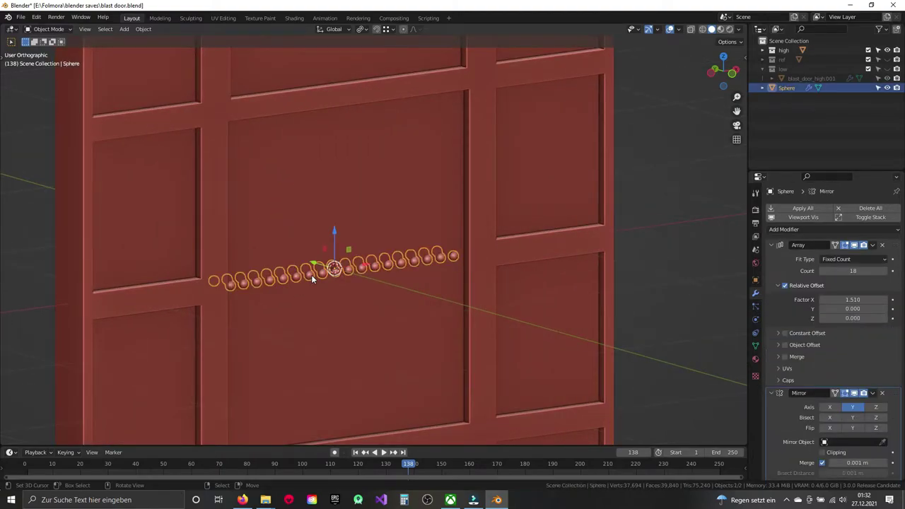
{"action": "key", "text": "m"}
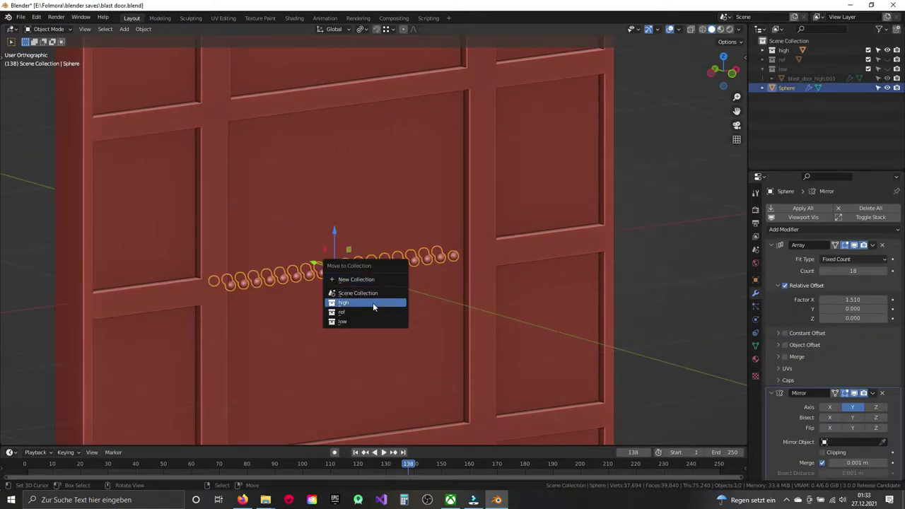
{"action": "left_click", "coordinate": [372, 303]}
{"action": "left_click", "coordinate": [887, 50]}
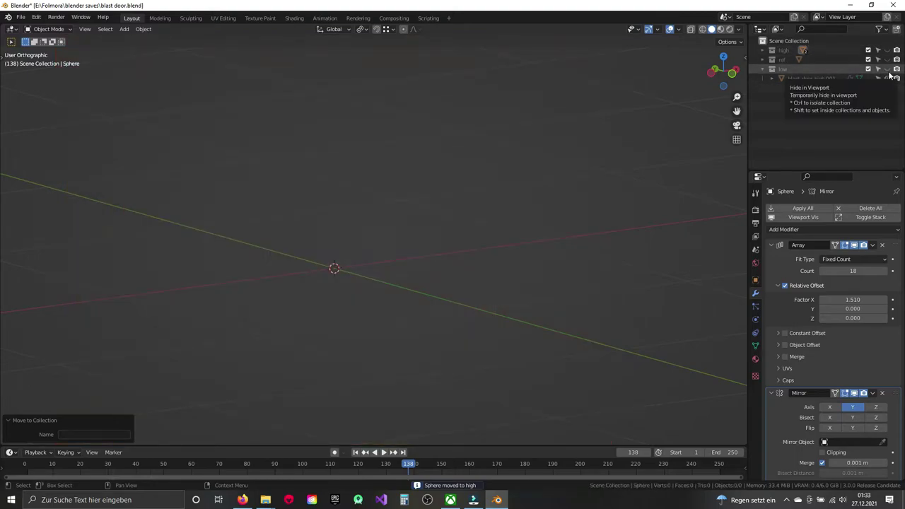
{"action": "left_click", "coordinate": [887, 69]}
{"action": "scroll", "coordinate": [232, 230], "scroll_direction": "down", "scroll_amount": 5}
Step: Select the low-poly door copy blast_door_high.001 and save the blend file
{"action": "left_click", "coordinate": [400, 209]}
{"action": "mouse_move", "coordinate": [400, 209]}
{"action": "middle_mouse_down"}
{"action": "mouse_move", "coordinate": [452, 231]}
{"action": "mouse_move", "coordinate": [466, 224]}
{"action": "mouse_move", "coordinate": [458, 218]}
{"action": "mouse_move", "coordinate": [455, 227]}
{"action": "middle_mouse_up"}
{"action": "key", "text": "ctrl+s"}
{"action": "scroll", "coordinate": [450, 224], "scroll_direction": "up", "scroll_amount": 1}
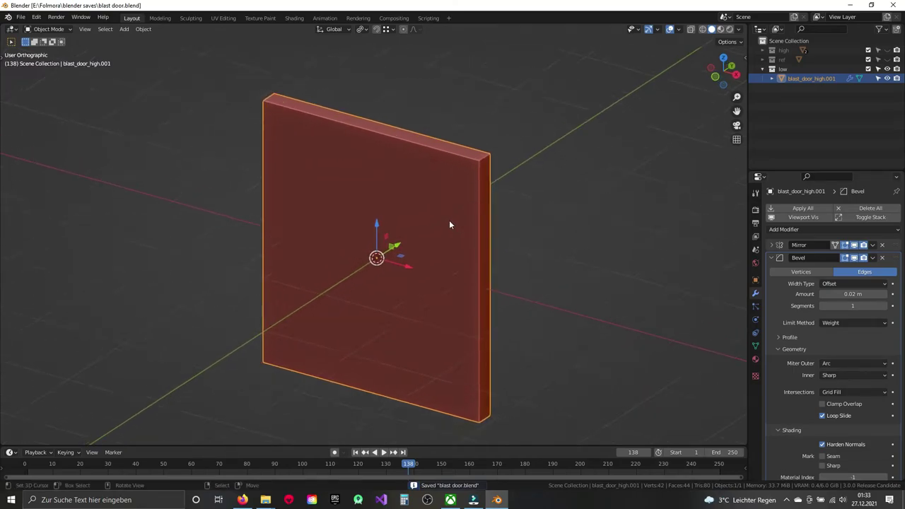
{"action": "scroll", "coordinate": [449, 225], "scroll_direction": "up", "scroll_amount": 3}
Step: Apply the Mirror modifier on the low-poly door
{"action": "key", "text": "Tab"}
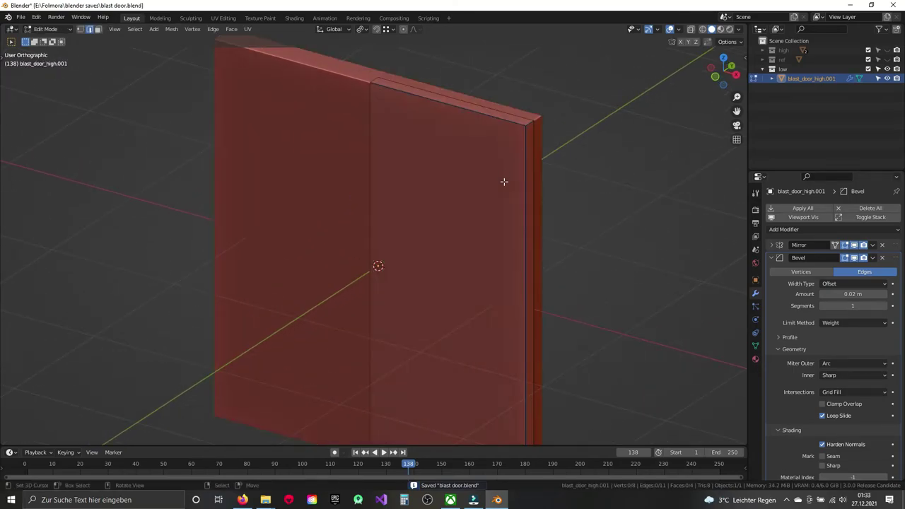
{"action": "middle_click_drag", "start_coordinate": [513, 166], "coordinate": [429, 211], "text": "shift"}
{"action": "scroll", "coordinate": [429, 211], "scroll_direction": "up", "scroll_amount": 2}
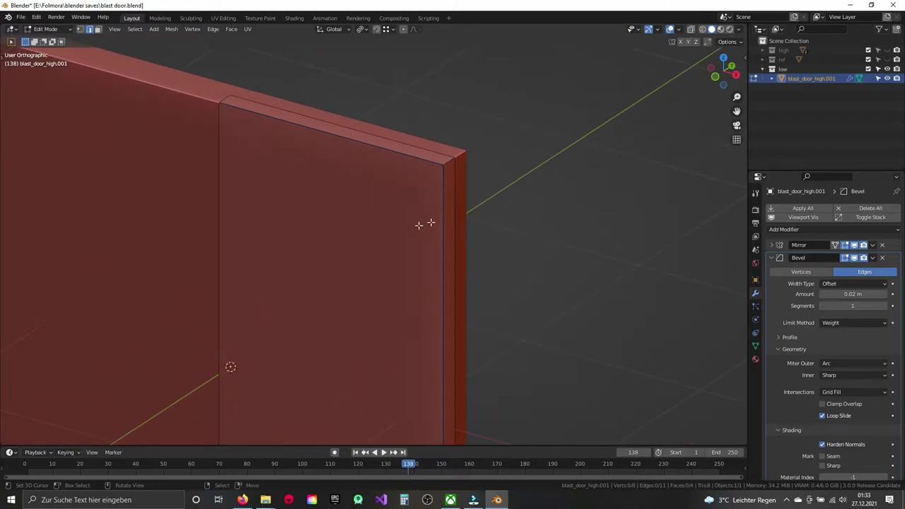
{"action": "key", "text": "Tab"}
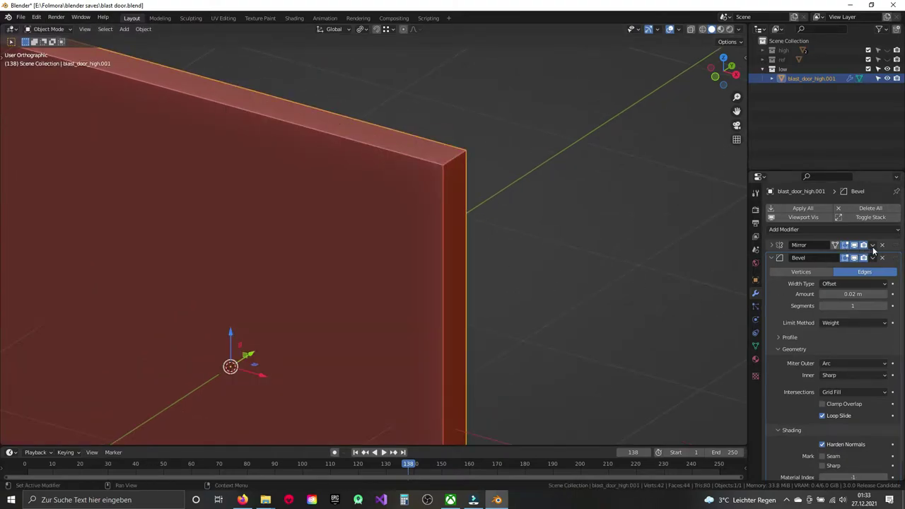
{"action": "left_click", "coordinate": [872, 244]}
{"action": "left_click", "coordinate": [832, 256]}
{"action": "mouse_move", "coordinate": [458, 224]}
{"action": "middle_mouse_down"}
{"action": "mouse_move", "coordinate": [483, 218]}
{"action": "mouse_move", "coordinate": [419, 218]}
{"action": "middle_mouse_up"}
Step: Dissolve the door's extra centre vertical edge loop in Edit Mode
{"action": "key", "text": "Tab"}
{"action": "scroll", "coordinate": [438, 207], "scroll_direction": "down", "scroll_amount": 4}
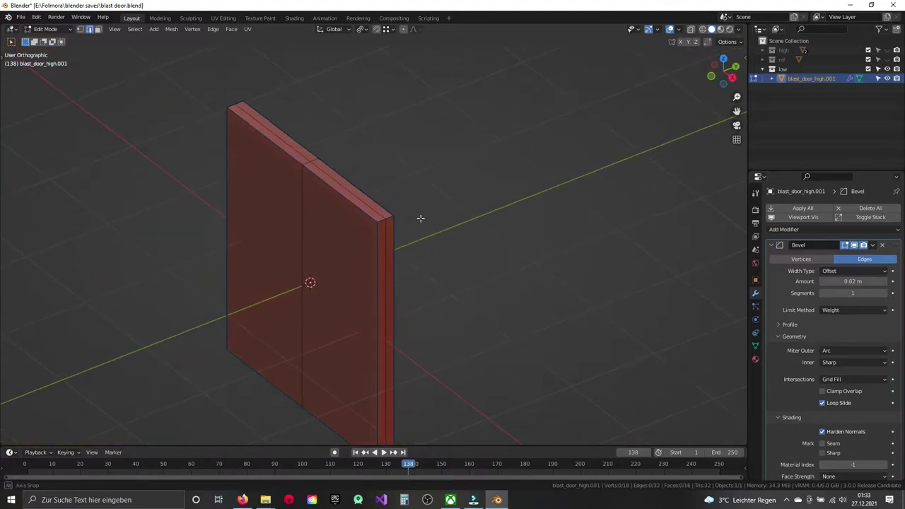
{"action": "left_click", "coordinate": [388, 241], "text": "alt"}
{"action": "key", "text": "x"}
{"action": "left_click", "coordinate": [389, 237]}
{"action": "left_click", "coordinate": [287, 232], "text": "alt"}
{"action": "key", "text": "x"}
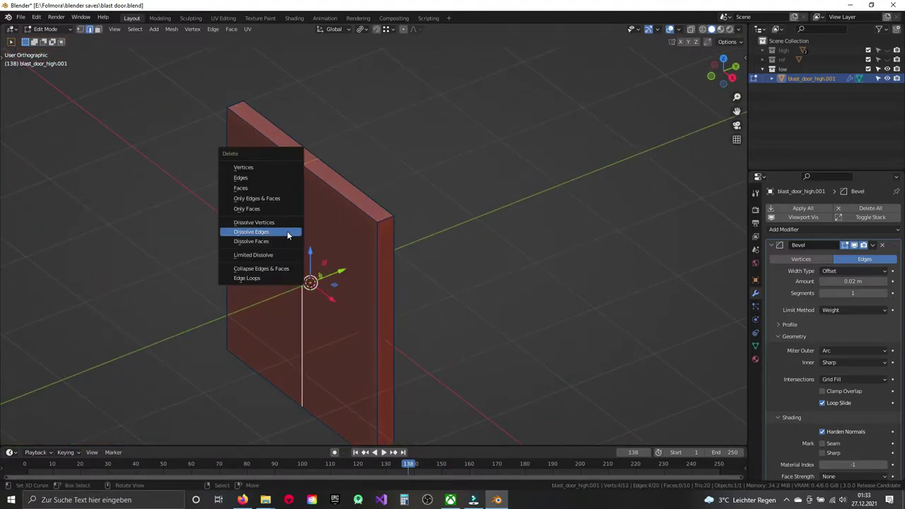
{"action": "left_click", "coordinate": [286, 233]}
{"action": "mouse_move", "coordinate": [287, 235]}
{"action": "middle_mouse_down"}
{"action": "mouse_move", "coordinate": [385, 236]}
{"action": "mouse_move", "coordinate": [421, 259]}
{"action": "middle_mouse_up"}
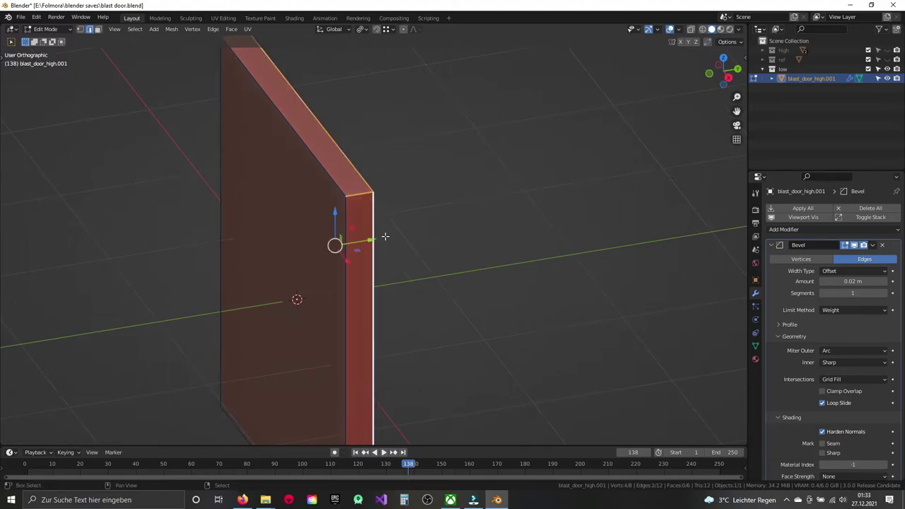
{"action": "scroll", "coordinate": [385, 236], "scroll_direction": "down", "scroll_amount": 3}
{"action": "scroll", "coordinate": [387, 234], "scroll_direction": "up", "scroll_amount": 2}
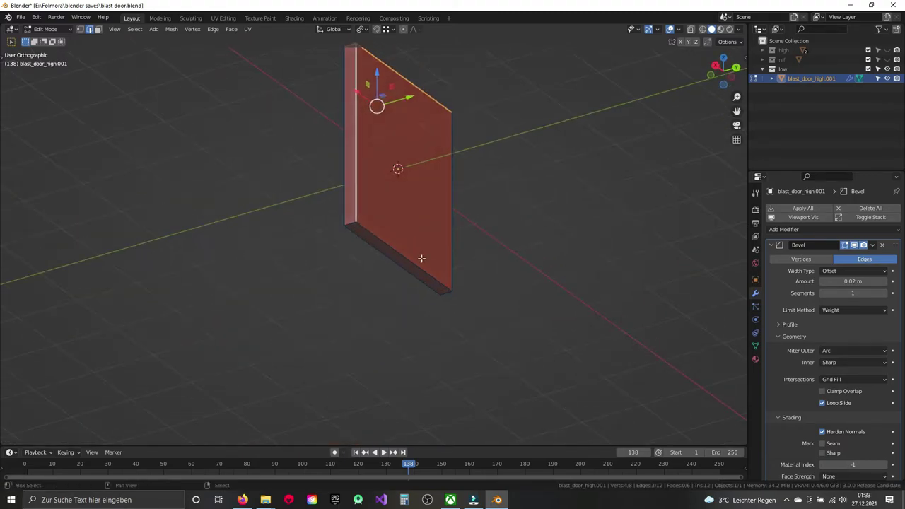
Step: Mark the front face's border edges as UV seams, then deselect everything
{"action": "left_click", "coordinate": [445, 207], "text": "shift"}
{"action": "left_click", "coordinate": [355, 227], "text": "shift"}
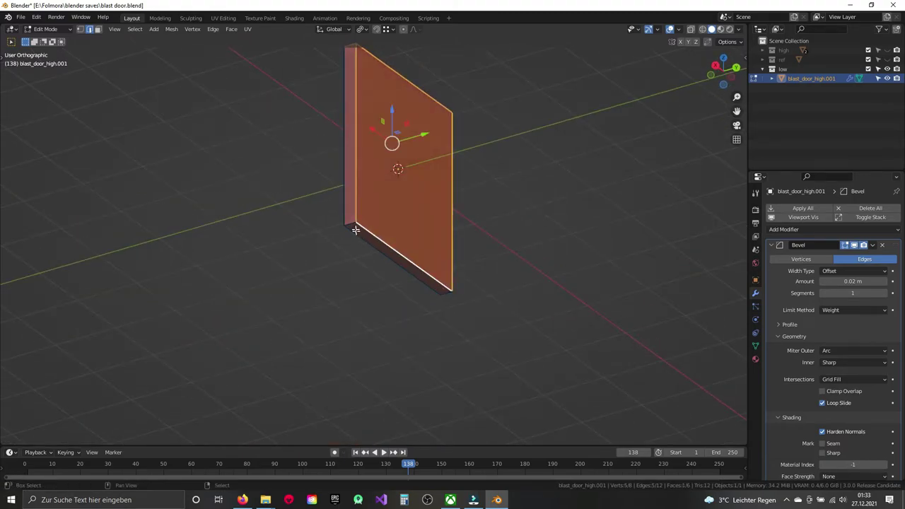
{"action": "left_click", "coordinate": [448, 291], "text": "shift"}
{"action": "key", "text": "ctrl+e"}
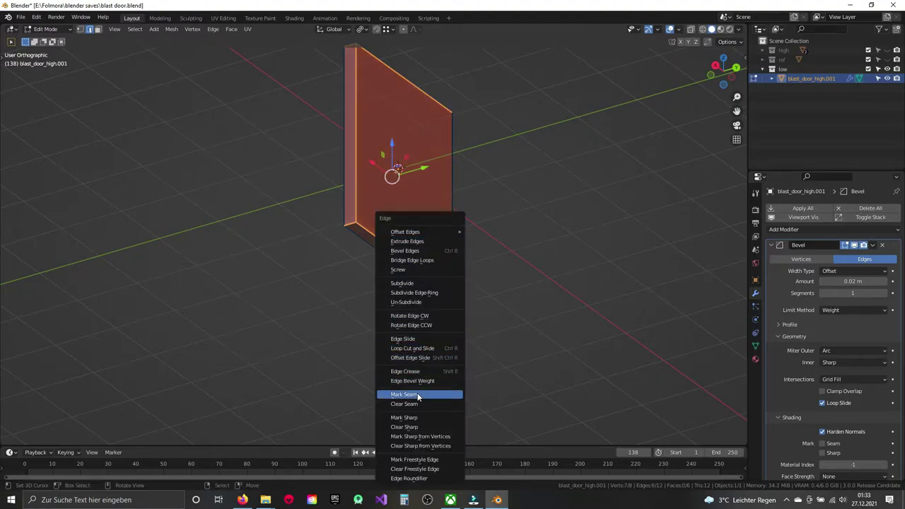
{"action": "left_click", "coordinate": [418, 395]}
{"action": "key", "text": "a"}
{"action": "key", "text": "alt+a"}
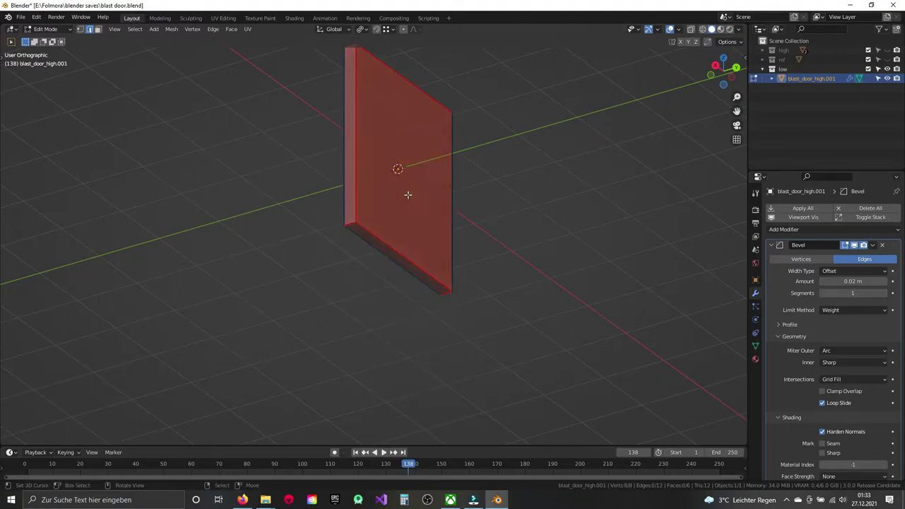
Step: Split the viewport and turn the left area into a UV Editor
{"action": "left_click", "coordinate": [12, 29]}
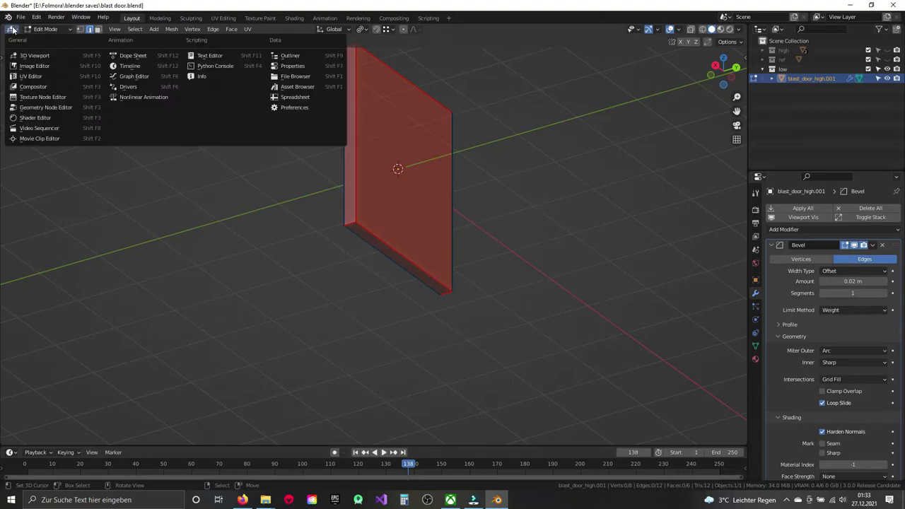
{"action": "left_click_drag", "start_coordinate": [744, 27], "coordinate": [364, 42]}
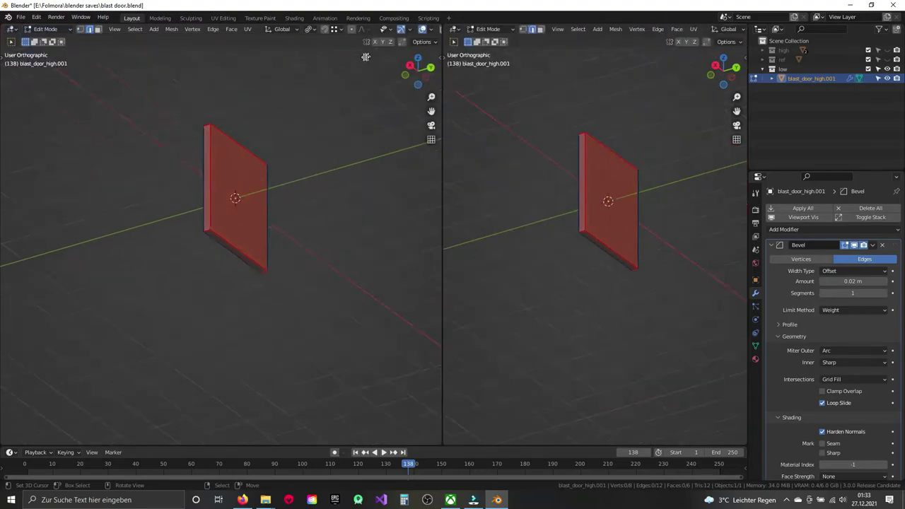
{"action": "left_click", "coordinate": [8, 29]}
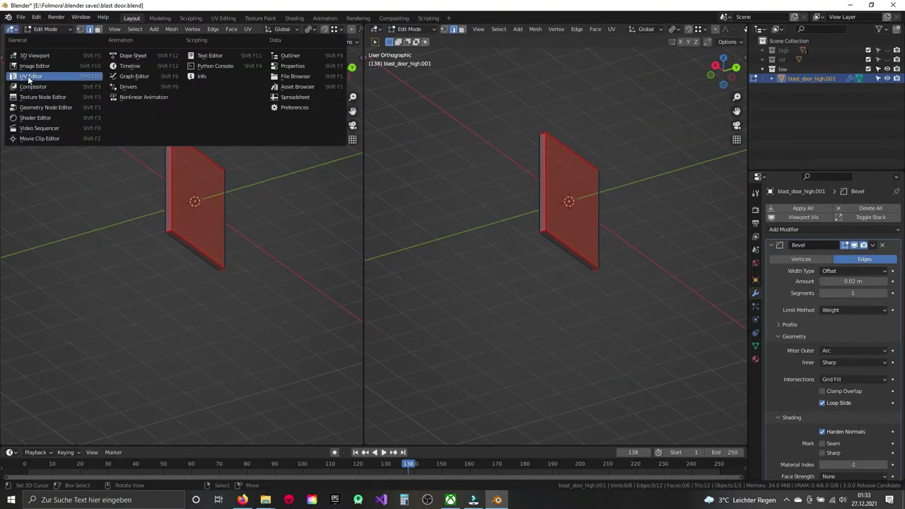
{"action": "left_click", "coordinate": [29, 80]}
Step: Select the whole door mesh and enable UV Sync Selection and stretch display
{"action": "key", "text": "a"}
{"action": "key", "text": "alt+a"}
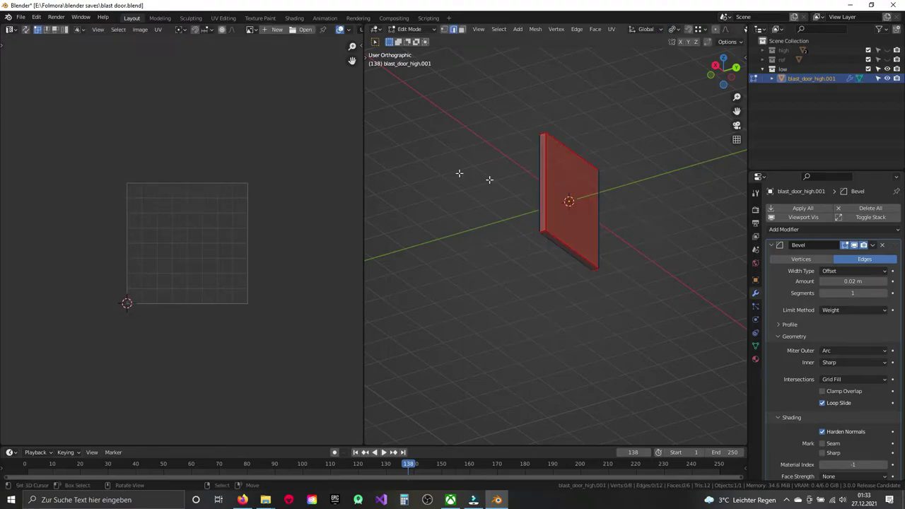
{"action": "key", "text": "a"}
{"action": "left_click", "coordinate": [25, 29]}
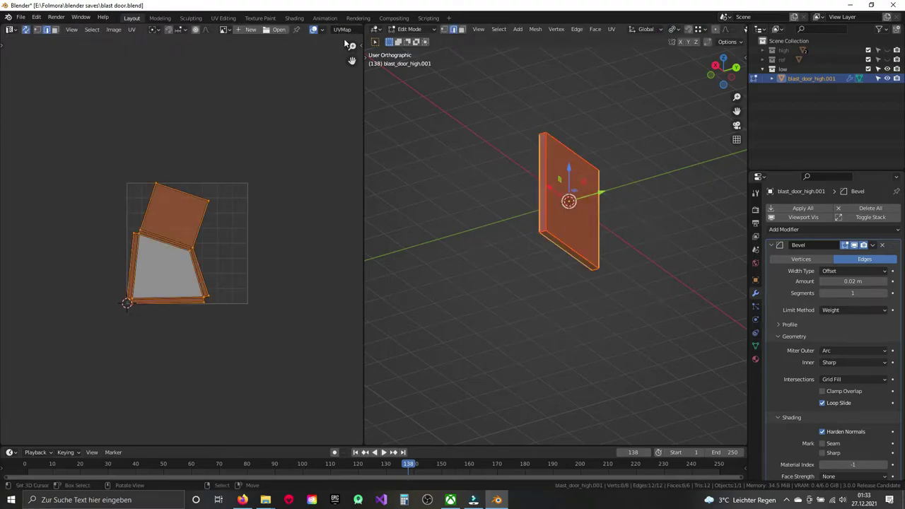
{"action": "scroll", "coordinate": [332, 33], "scroll_direction": "down", "scroll_amount": 2}
{"action": "left_click", "coordinate": [288, 31]}
{"action": "left_click", "coordinate": [233, 58]}
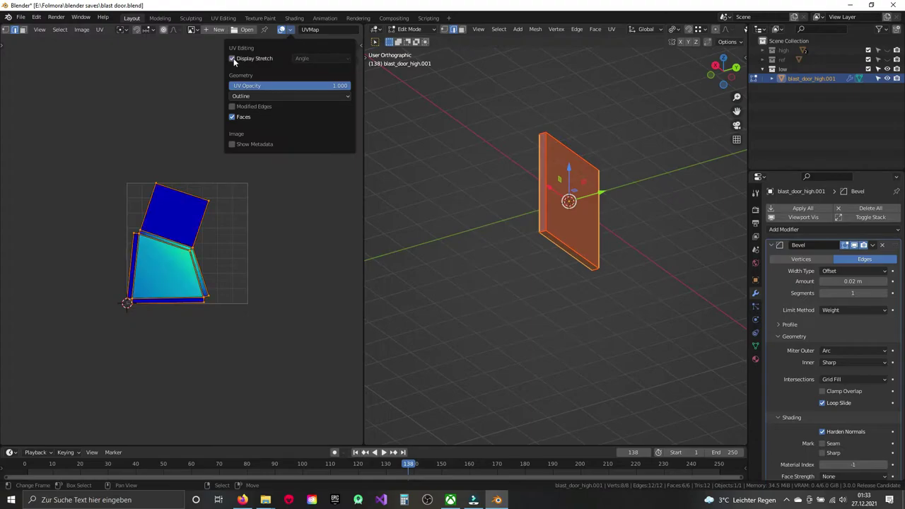
{"action": "scroll", "coordinate": [201, 286], "scroll_direction": "up", "scroll_amount": 8}
Step: Mark one more edge as a seam and unwrap the door's UVs
{"action": "left_click", "coordinate": [239, 287]}
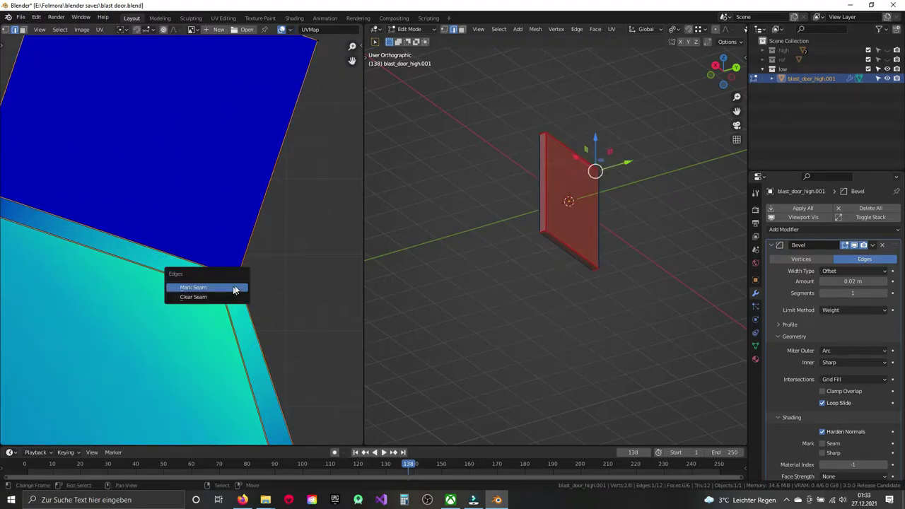
{"action": "key", "text": "ctrl+l"}
{"action": "left_click", "coordinate": [234, 289]}
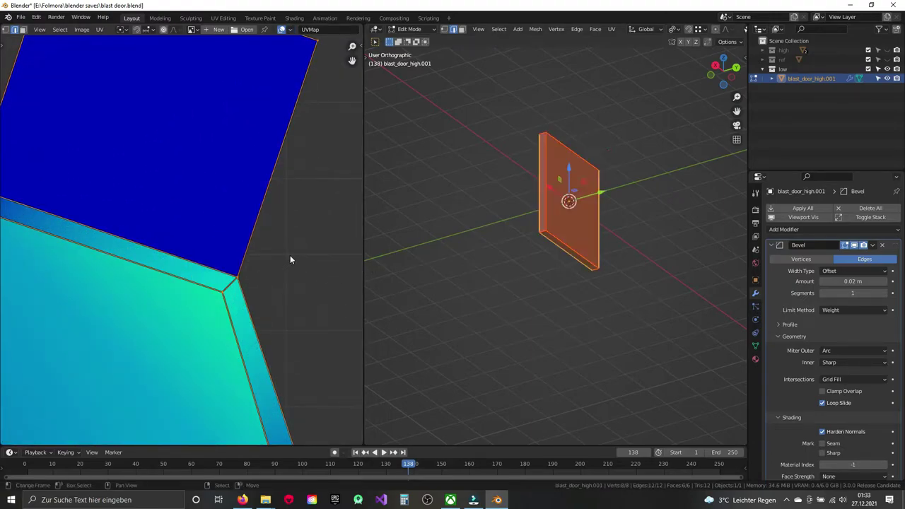
{"action": "key", "text": "u"}
{"action": "left_click", "coordinate": [291, 259]}
{"action": "scroll", "coordinate": [200, 262], "scroll_direction": "down", "scroll_amount": 5}
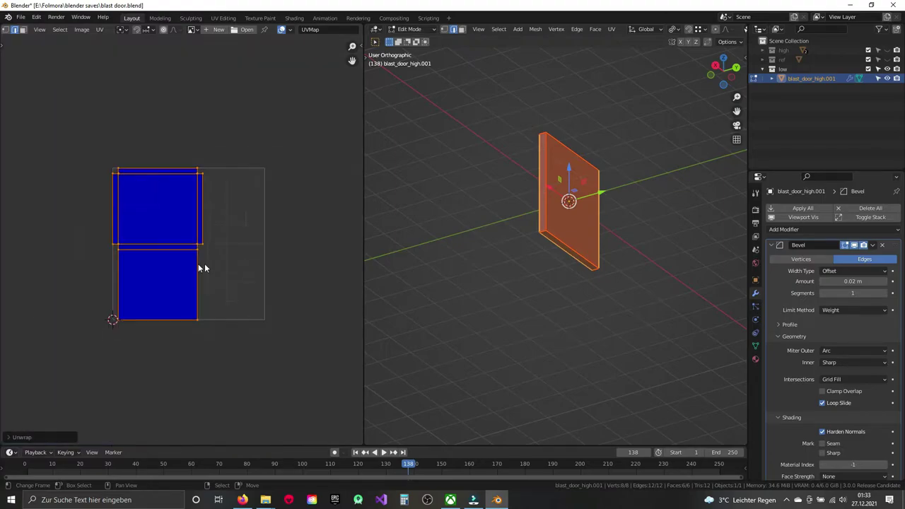
{"action": "middle_click_drag", "start_coordinate": [282, 210], "coordinate": [450, 270]}
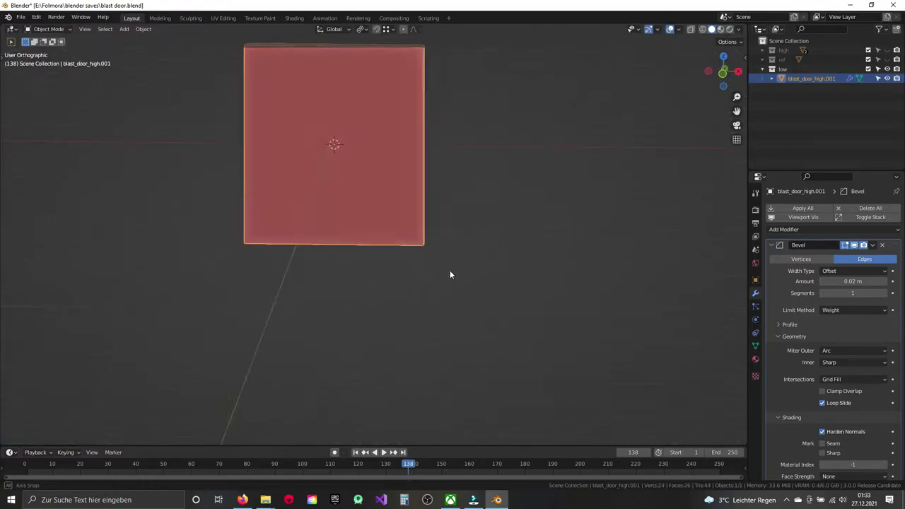
Step: Export the low-poly door to the fbx folder as blast door_low.fbx
{"action": "left_click", "coordinate": [20, 17]}
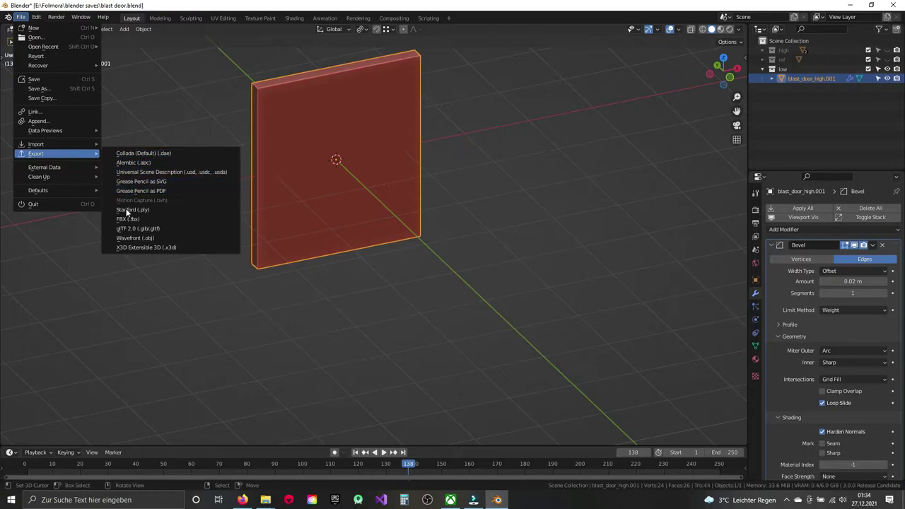
{"action": "mouse_move", "coordinate": [35, 154]}
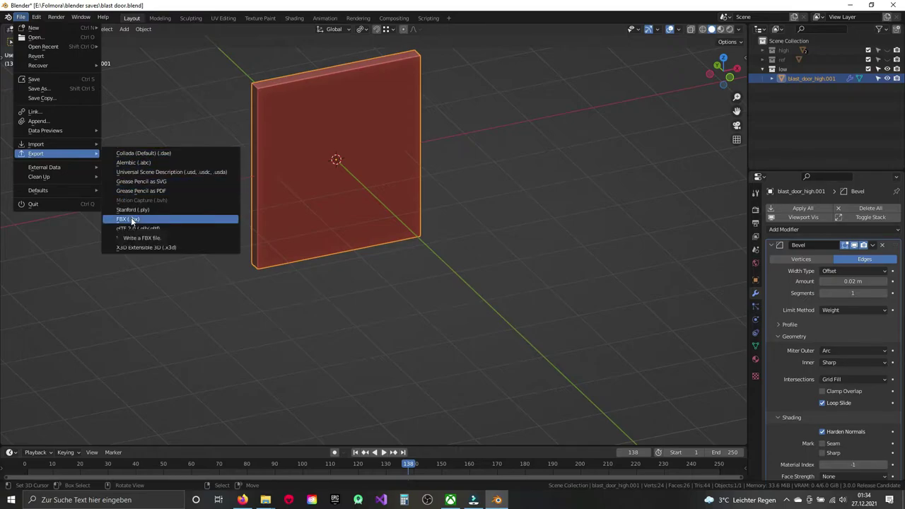
{"action": "left_click", "coordinate": [132, 220]}
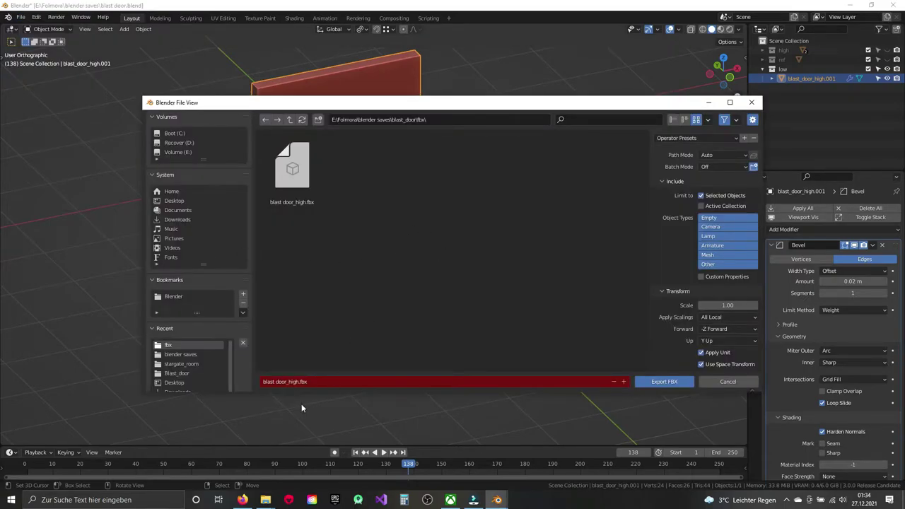
{"action": "left_click", "coordinate": [300, 383]}
{"action": "key", "text": "BackSpace"}
{"action": "key", "text": "BackSpace"}
{"action": "key", "text": "BackSpace"}
{"action": "key", "text": "BackSpace"}
{"action": "type", "text": "low"}
{"action": "key", "text": "Return"}
{"action": "left_click", "coordinate": [662, 382]}
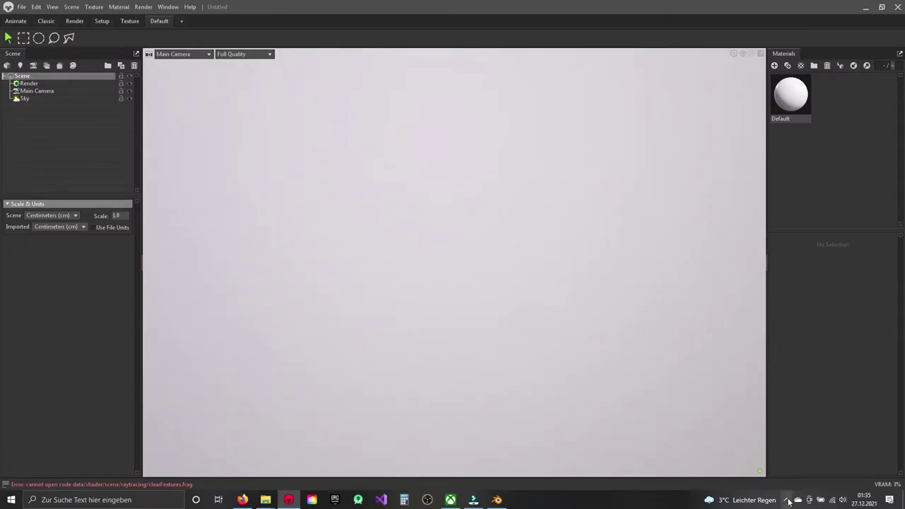
Step: Create a new bake project and import blast door_high.fbx and blast door_low.fbx from the fbx folder
{"action": "left_click", "coordinate": [787, 499]}
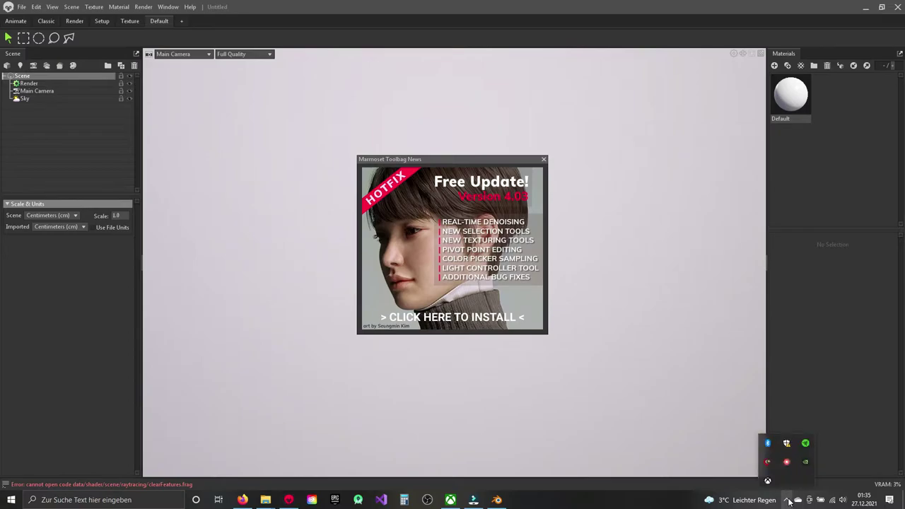
{"action": "left_click", "coordinate": [486, 397]}
{"action": "left_click", "coordinate": [543, 159]}
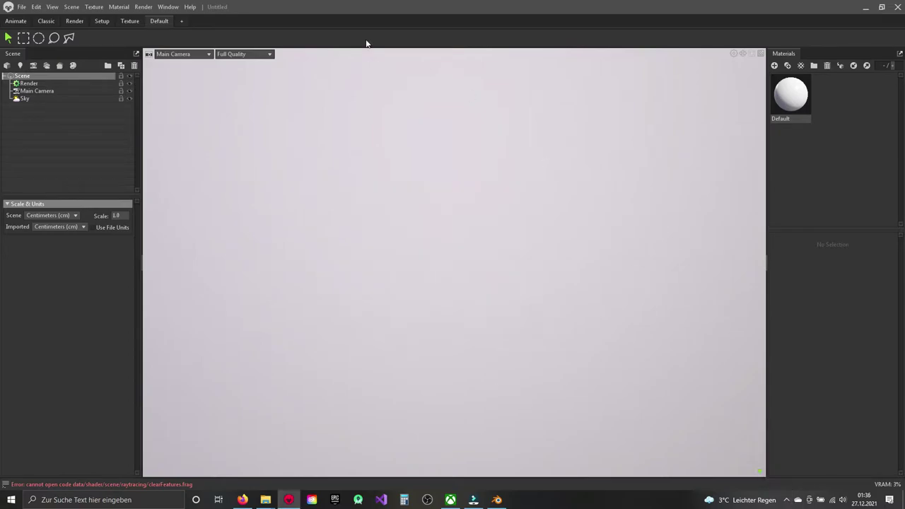
{"action": "left_click", "coordinate": [61, 66]}
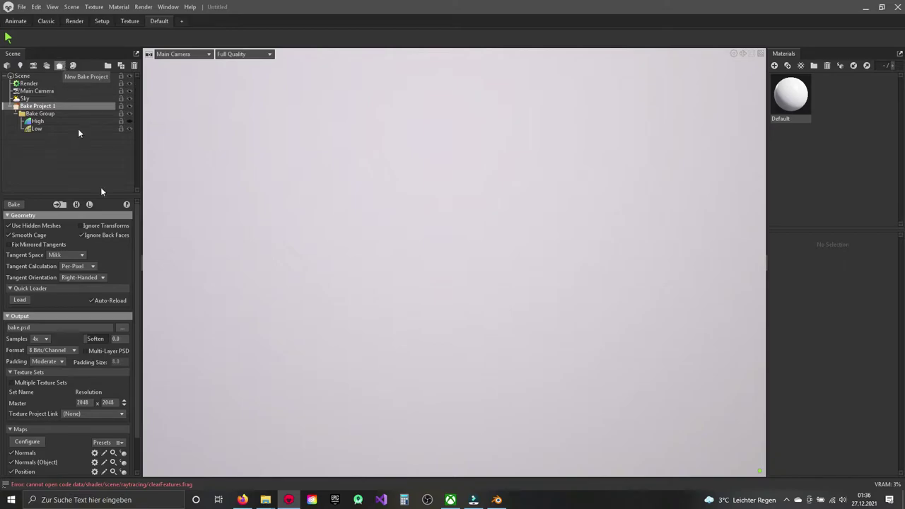
{"action": "left_click", "coordinate": [265, 500]}
{"action": "mouse_move", "coordinate": [424, 269]}
{"action": "left_mouse_down"}
{"action": "mouse_move", "coordinate": [346, 205]}
{"action": "mouse_move", "coordinate": [71, 169]}
{"action": "left_mouse_up"}
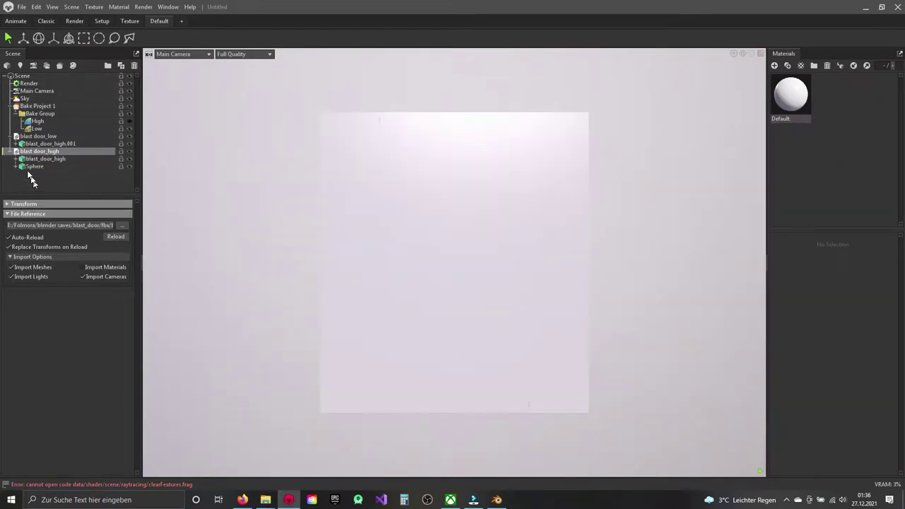
Step: Put blast door_low in the Low group and blast door_high in the High group
{"action": "left_click", "coordinate": [11, 135]}
{"action": "left_click", "coordinate": [11, 143]}
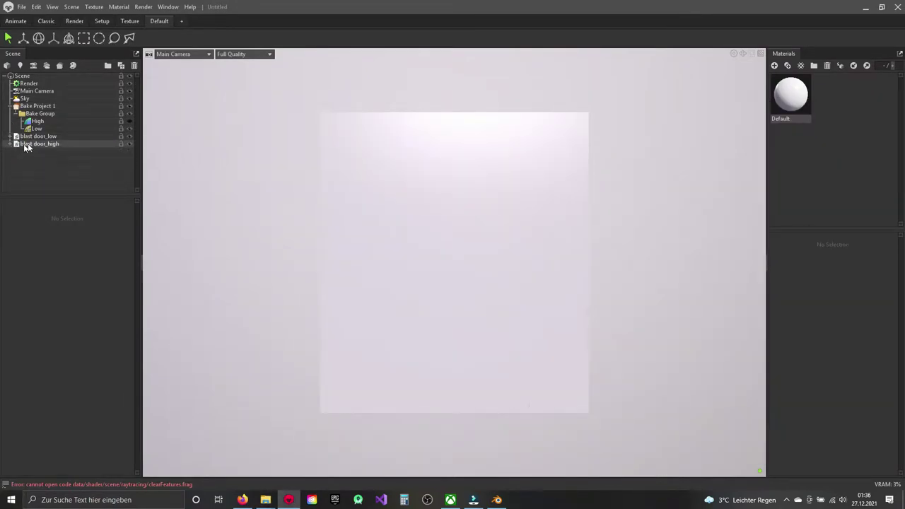
{"action": "left_click", "coordinate": [46, 143]}
{"action": "left_click", "coordinate": [47, 143]}
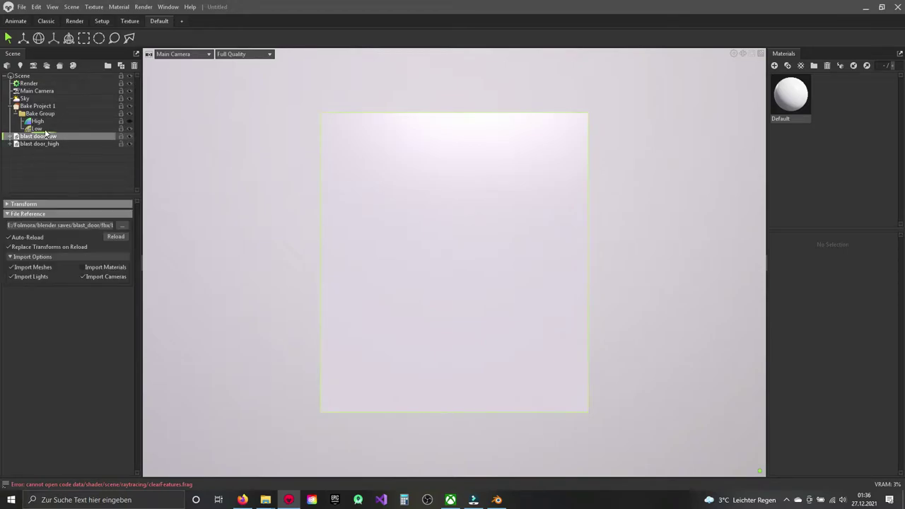
{"action": "left_click_drag", "start_coordinate": [38, 136], "coordinate": [37, 121]}
{"action": "left_click", "coordinate": [40, 144]}
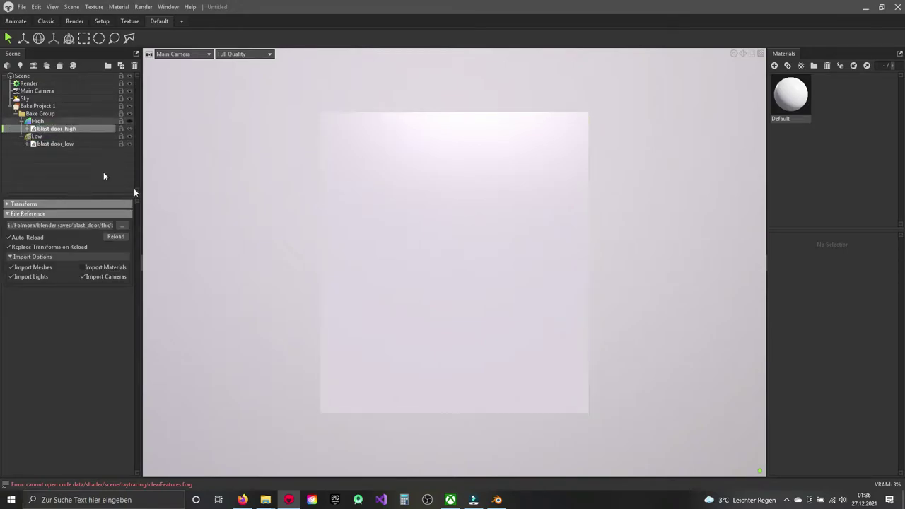
{"action": "mouse_move", "coordinate": [301, 226]}
{"action": "left_mouse_down"}
{"action": "mouse_move", "coordinate": [339, 256]}
{"action": "mouse_move", "coordinate": [335, 287]}
{"action": "mouse_move", "coordinate": [339, 248]}
{"action": "left_mouse_up"}
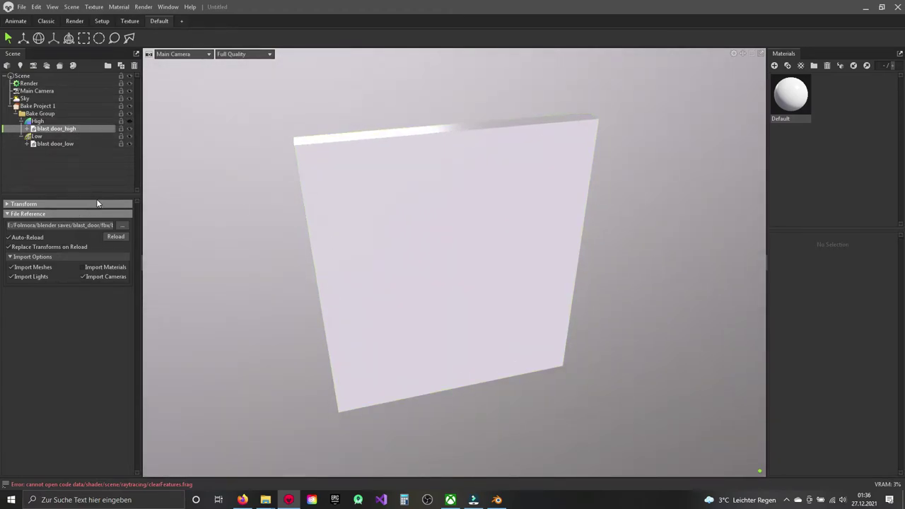
{"action": "left_click", "coordinate": [36, 136]}
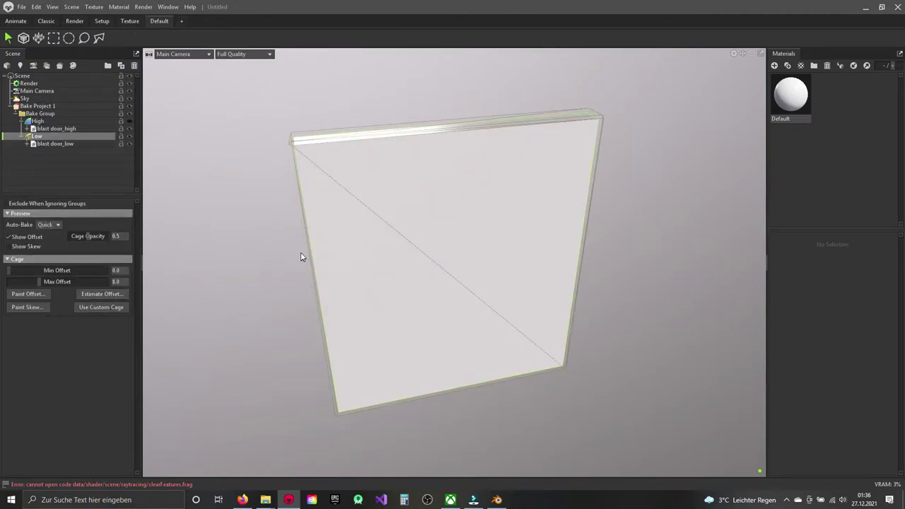
{"action": "left_click_drag", "start_coordinate": [297, 182], "coordinate": [279, 190]}
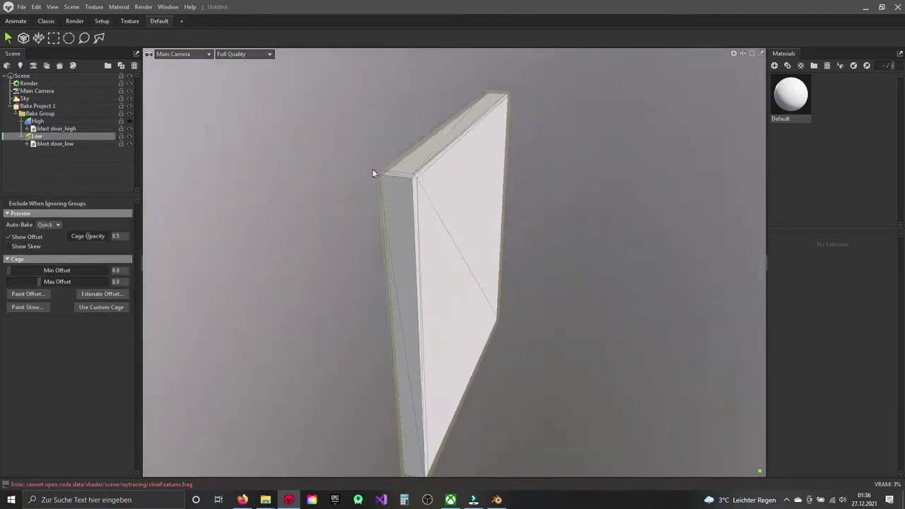
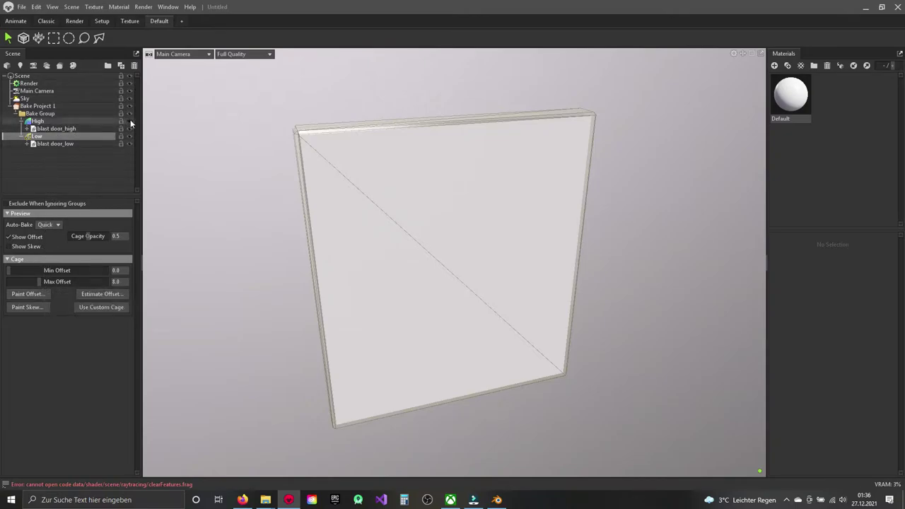
Step: Turn off the cage offset display and paint cage skew across the middle of the door
{"action": "mouse_move", "coordinate": [439, 335]}
{"action": "left_mouse_down"}
{"action": "mouse_move", "coordinate": [419, 278]}
{"action": "mouse_move", "coordinate": [382, 283]}
{"action": "mouse_move", "coordinate": [418, 280]}
{"action": "mouse_move", "coordinate": [414, 265]}
{"action": "mouse_move", "coordinate": [410, 300]}
{"action": "mouse_move", "coordinate": [402, 276]}
{"action": "mouse_move", "coordinate": [359, 269]}
{"action": "left_mouse_up"}
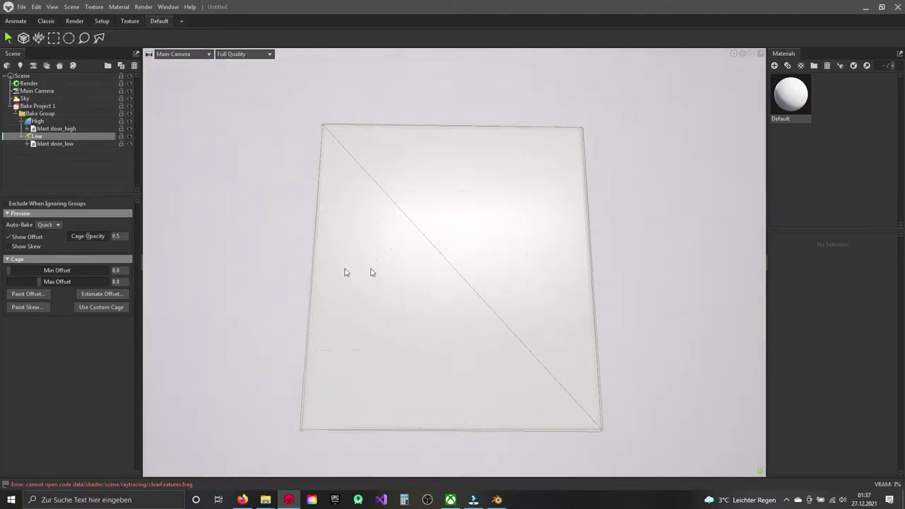
{"action": "left_click", "coordinate": [9, 238]}
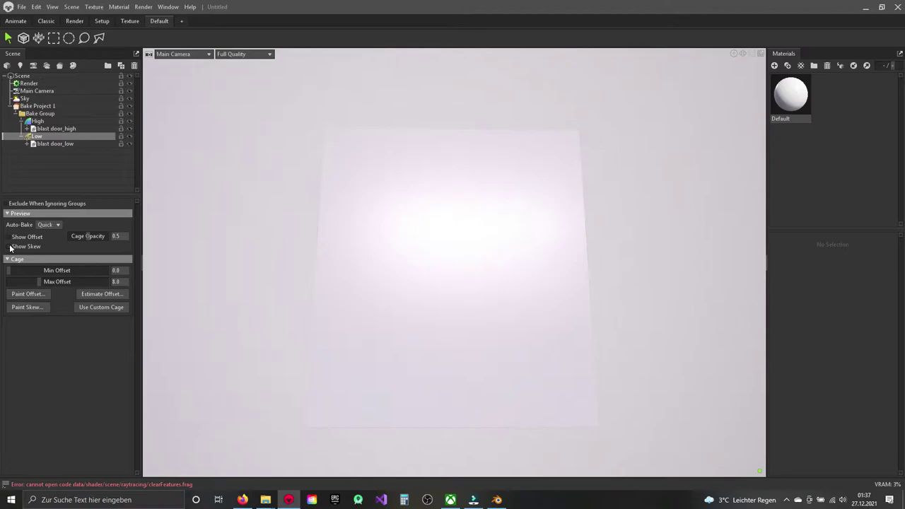
{"action": "left_click", "coordinate": [27, 307]}
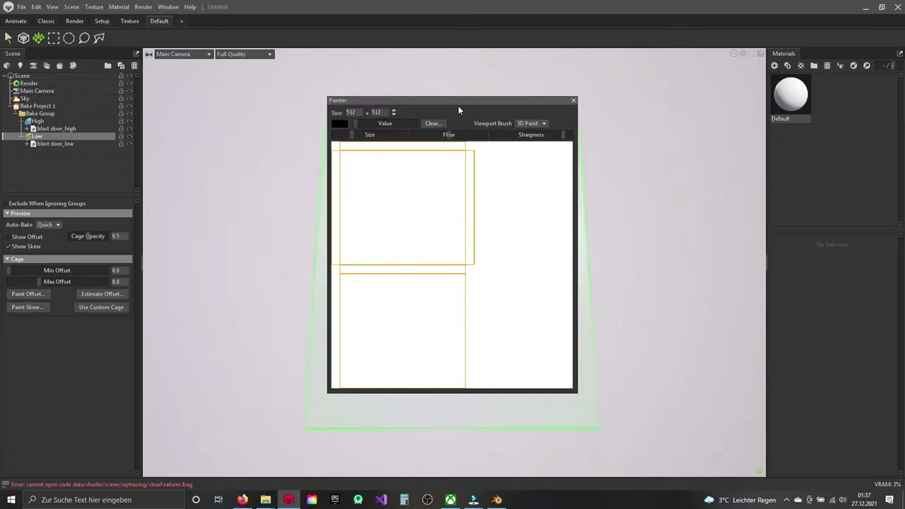
{"action": "left_click_drag", "start_coordinate": [458, 105], "coordinate": [116, 213]}
{"action": "left_click", "coordinate": [390, 265]}
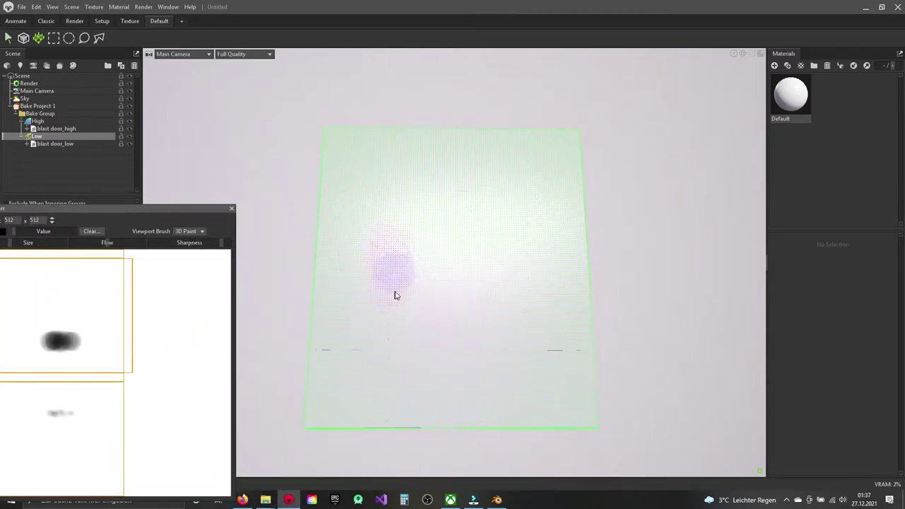
{"action": "mouse_move", "coordinate": [394, 295]}
{"action": "left_mouse_down"}
{"action": "mouse_move", "coordinate": [473, 259]}
{"action": "mouse_move", "coordinate": [441, 304]}
{"action": "mouse_move", "coordinate": [460, 245]}
{"action": "mouse_move", "coordinate": [403, 301]}
{"action": "left_mouse_up"}
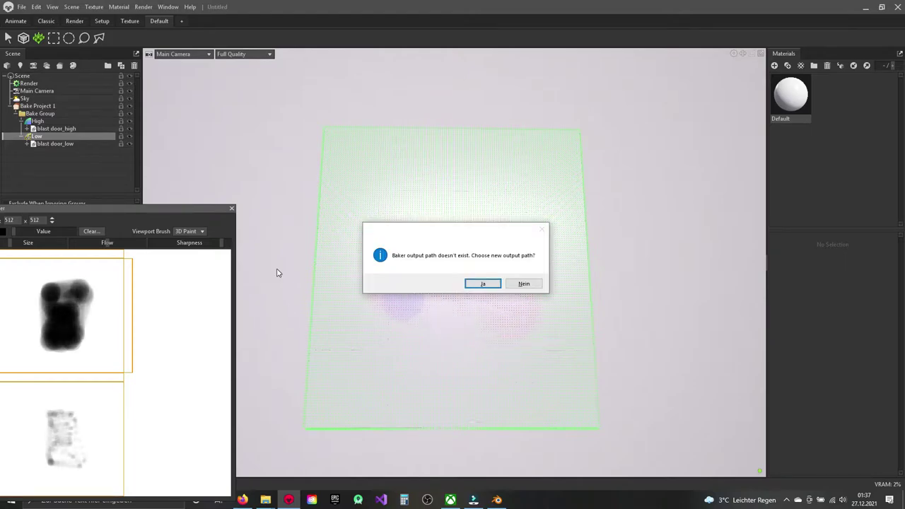
Step: Decline the output-path prompts, paint more skew over the door's centre, and close the skew painter
{"action": "left_click", "coordinate": [523, 284]}
{"action": "left_click_drag", "start_coordinate": [264, 263], "coordinate": [517, 276], "text": "alt"}
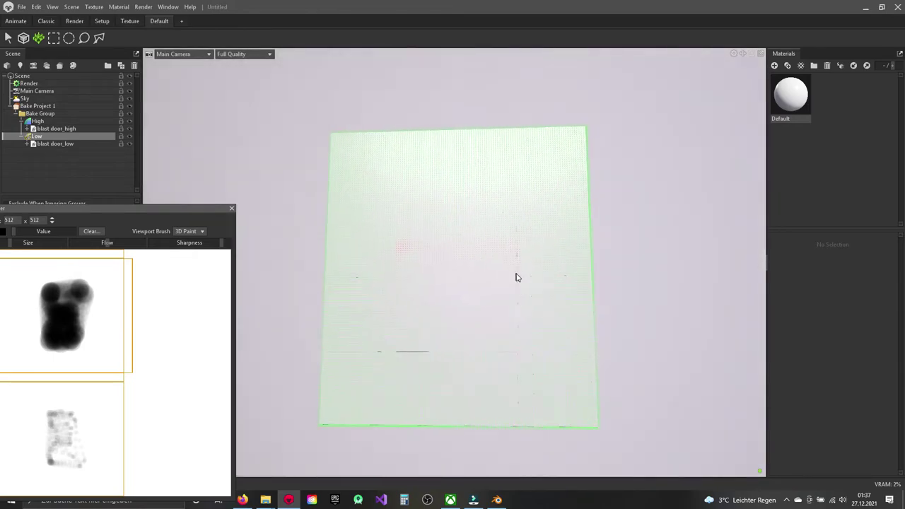
{"action": "mouse_move", "coordinate": [401, 307]}
{"action": "left_mouse_down"}
{"action": "mouse_move", "coordinate": [402, 283]}
{"action": "mouse_move", "coordinate": [428, 250]}
{"action": "mouse_move", "coordinate": [495, 232]}
{"action": "mouse_move", "coordinate": [460, 307]}
{"action": "mouse_move", "coordinate": [476, 245]}
{"action": "mouse_move", "coordinate": [448, 299]}
{"action": "mouse_move", "coordinate": [434, 265]}
{"action": "mouse_move", "coordinate": [434, 228]}
{"action": "left_mouse_up"}
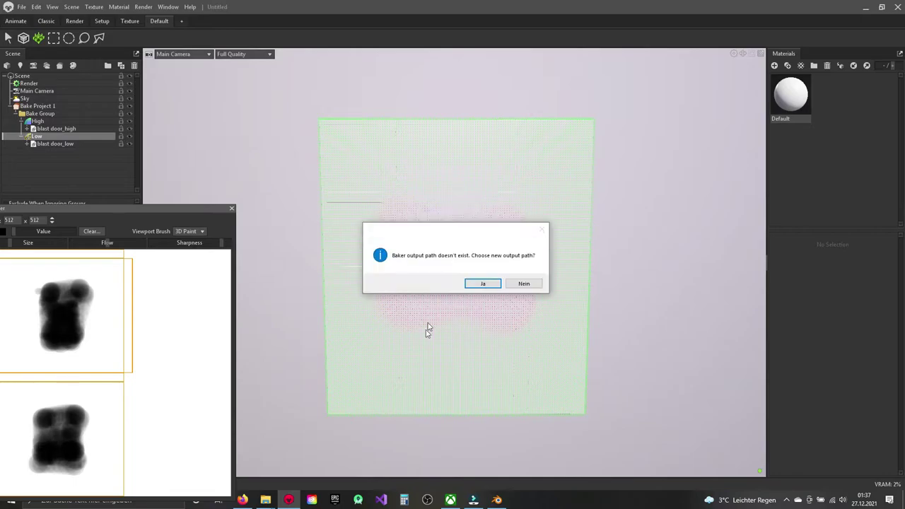
{"action": "left_click", "coordinate": [523, 283]}
{"action": "mouse_move", "coordinate": [646, 292]}
{"action": "left_mouse_down"}
{"action": "mouse_move", "coordinate": [448, 303]}
{"action": "mouse_move", "coordinate": [190, 222]}
{"action": "left_mouse_up"}
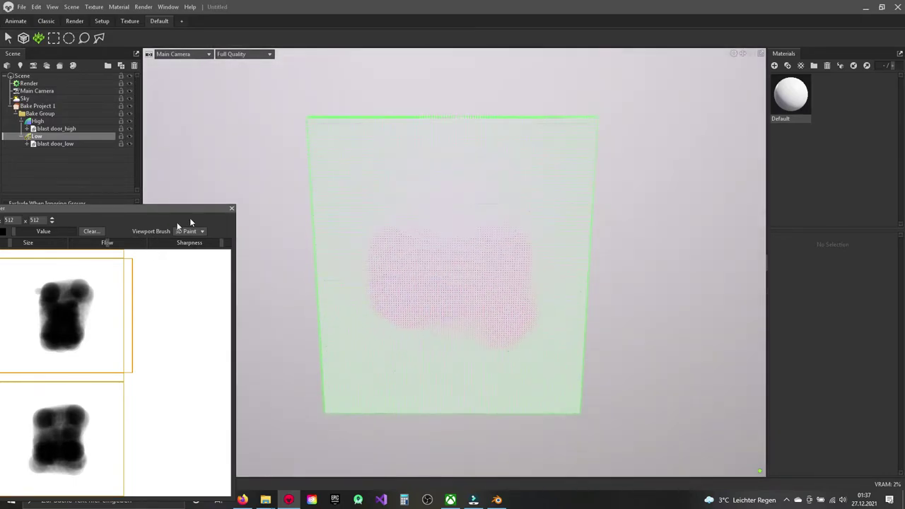
{"action": "left_click", "coordinate": [231, 210]}
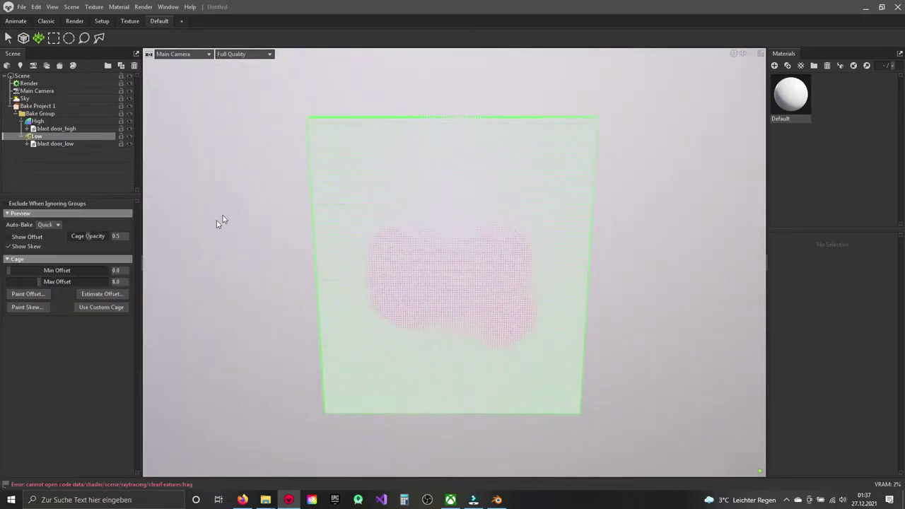
Step: Browse Bake Project 1's output path to E:/Folmora/blender saves/blast_door/marmoset
{"action": "left_click", "coordinate": [37, 105]}
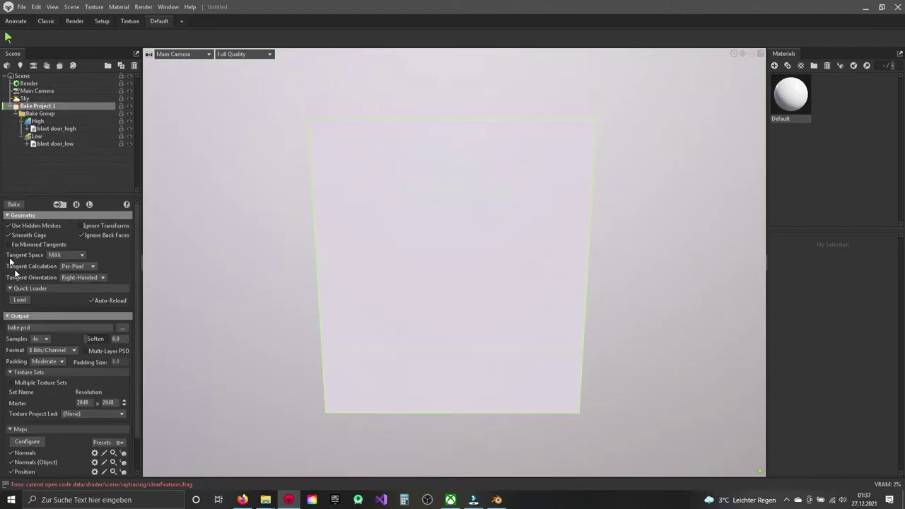
{"action": "left_click", "coordinate": [123, 328]}
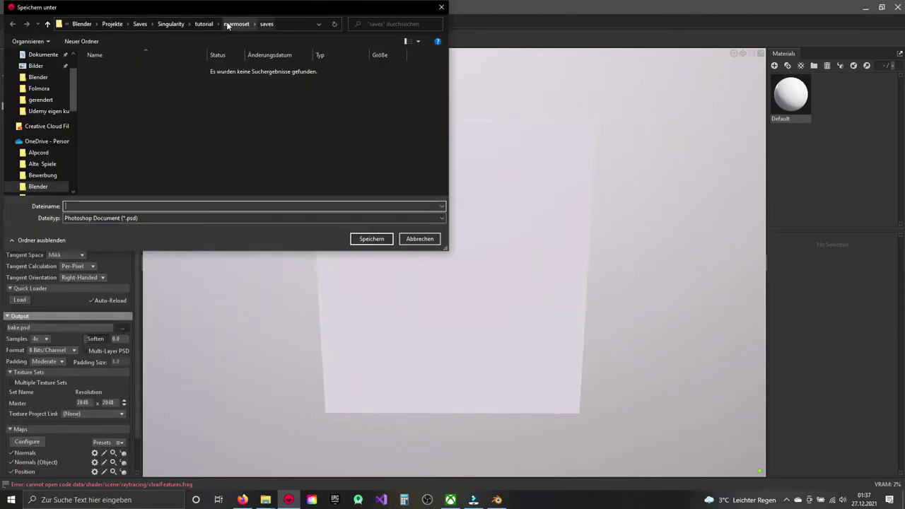
{"action": "left_click", "coordinate": [113, 24]}
{"action": "scroll", "coordinate": [46, 141], "scroll_direction": "down", "scroll_amount": 3}
{"action": "scroll", "coordinate": [49, 161], "scroll_direction": "down", "scroll_amount": 3}
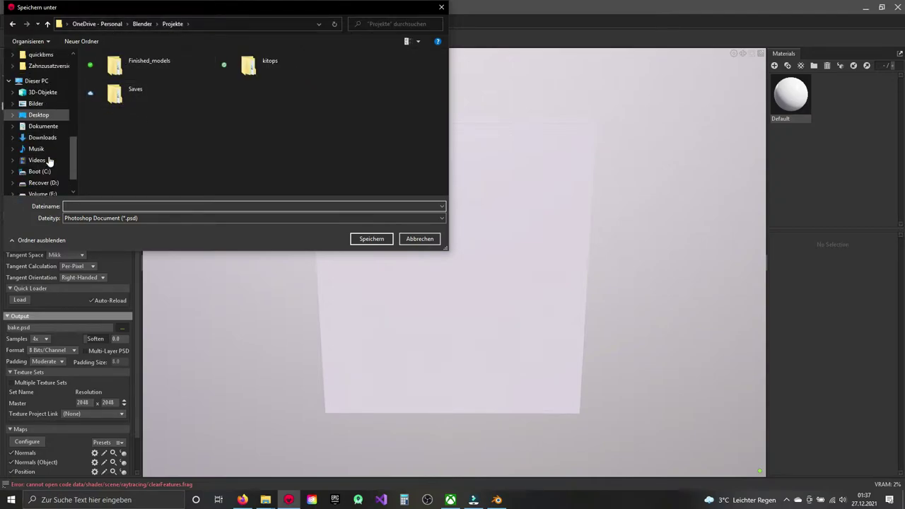
{"action": "scroll", "coordinate": [49, 161], "scroll_direction": "down", "scroll_amount": 1}
{"action": "left_click", "coordinate": [52, 184]}
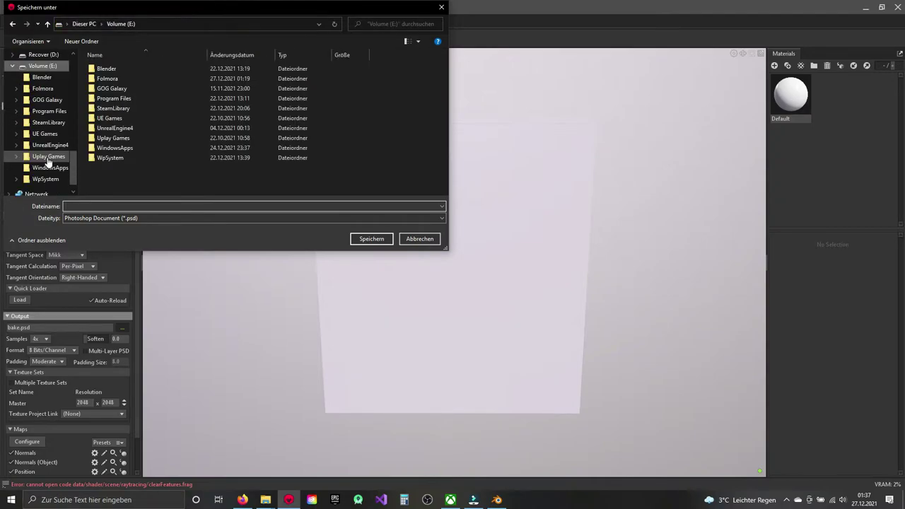
{"action": "double_click", "coordinate": [119, 78]}
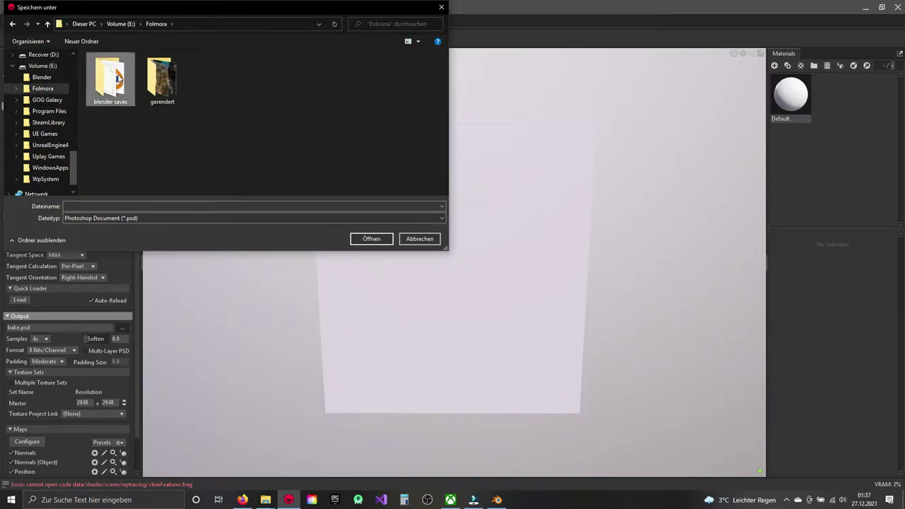
{"action": "double_click", "coordinate": [117, 78]}
{"action": "double_click", "coordinate": [119, 70]}
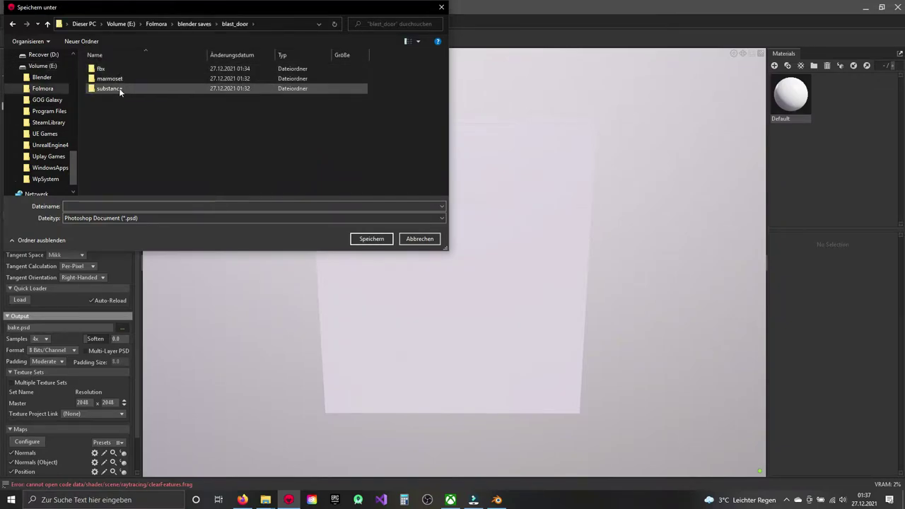
{"action": "double_click", "coordinate": [113, 79]}
Step: Save the bake output as 'blast' in Targa (*.tga) format
{"action": "left_click", "coordinate": [101, 204]}
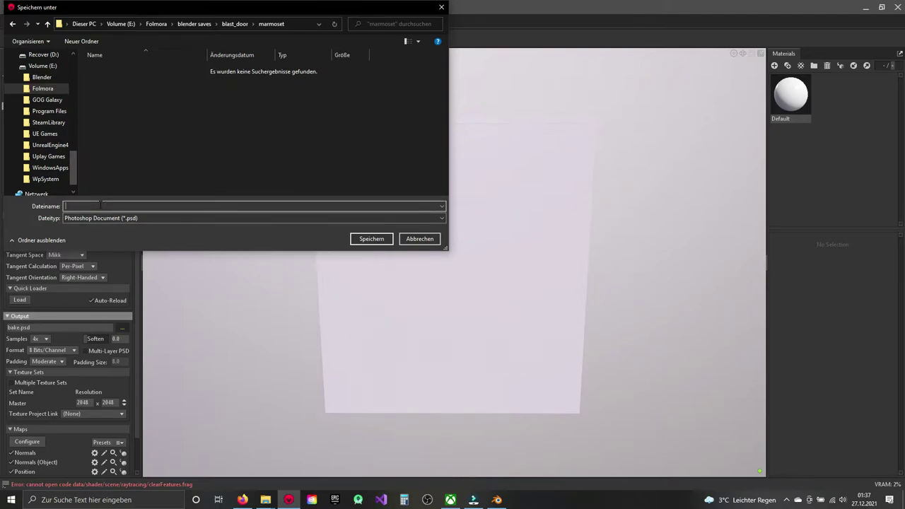
{"action": "type", "text": "blast"}
{"action": "left_click", "coordinate": [113, 217]}
{"action": "left_click", "coordinate": [122, 235]}
{"action": "left_click", "coordinate": [368, 239]}
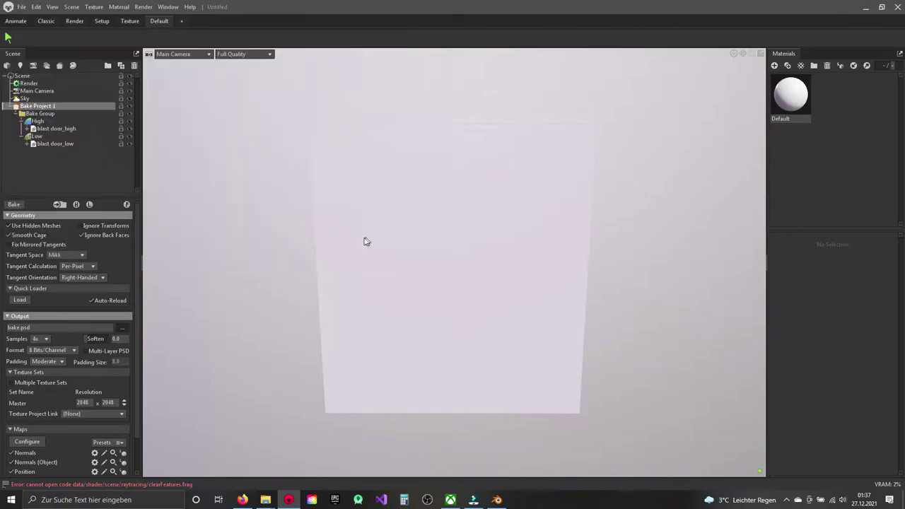
Step: Set bake samples to 16x and master resolution to 4096
{"action": "scroll", "coordinate": [39, 316], "scroll_direction": "down", "scroll_amount": 2}
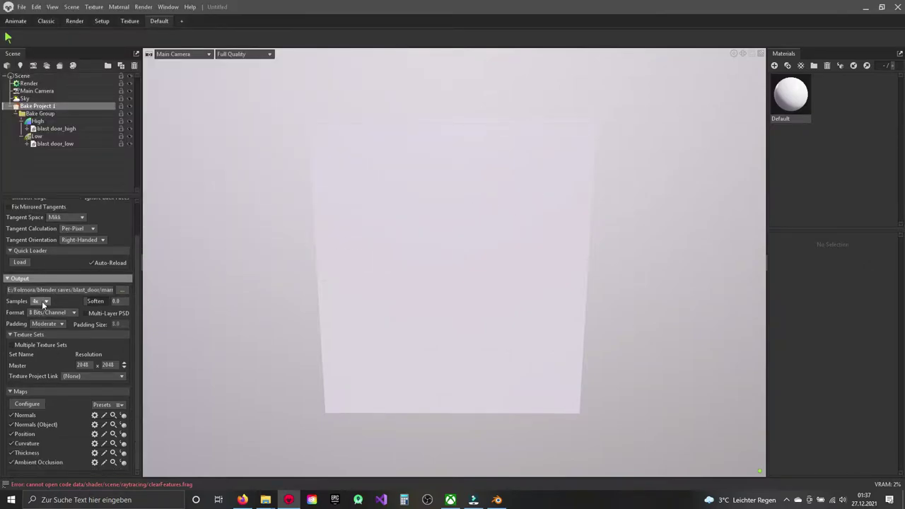
{"action": "left_click", "coordinate": [39, 301]}
{"action": "left_click", "coordinate": [41, 328]}
{"action": "left_click", "coordinate": [39, 301]}
{"action": "left_click", "coordinate": [41, 318]}
{"action": "left_click", "coordinate": [41, 303]}
{"action": "left_click", "coordinate": [124, 363]}
Step: Uncheck Curvature, Thickness, Ambient Occlusion, Position and Normals (Object), leaving only Normals
{"action": "left_click", "coordinate": [11, 462]}
{"action": "left_click", "coordinate": [11, 452]}
{"action": "left_click", "coordinate": [11, 444]}
{"action": "left_click", "coordinate": [11, 434]}
{"action": "left_click", "coordinate": [11, 424]}
{"action": "scroll", "coordinate": [61, 375], "scroll_direction": "up", "scroll_amount": 2}
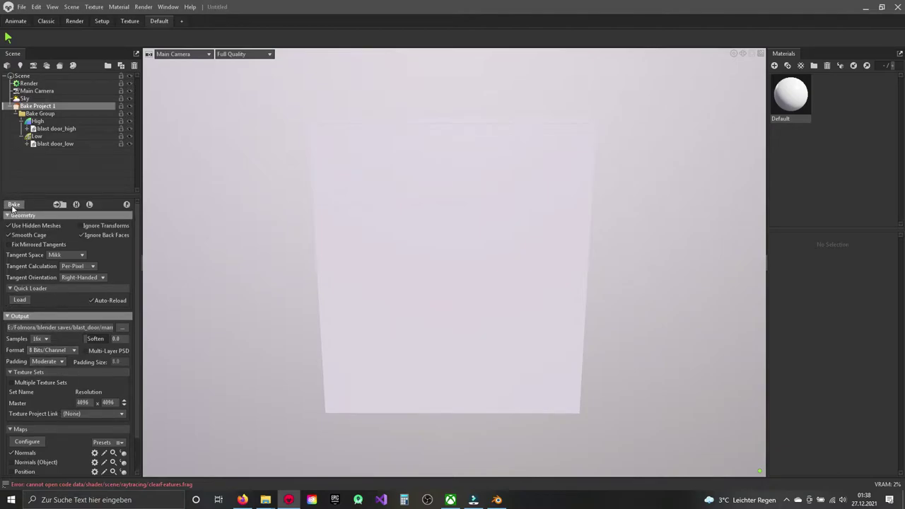
Step: Show the high-poly door, re-check Normals (Object), Position, Curvature, Thickness and AO, and bake
{"action": "left_click", "coordinate": [129, 120]}
{"action": "left_click", "coordinate": [125, 205]}
{"action": "mouse_move", "coordinate": [358, 360]}
{"action": "left_mouse_down"}
{"action": "mouse_move", "coordinate": [424, 248]}
{"action": "mouse_move", "coordinate": [499, 276]}
{"action": "mouse_move", "coordinate": [414, 275]}
{"action": "mouse_move", "coordinate": [340, 254]}
{"action": "mouse_move", "coordinate": [331, 285]}
{"action": "mouse_move", "coordinate": [388, 305]}
{"action": "mouse_move", "coordinate": [398, 271]}
{"action": "left_mouse_up"}
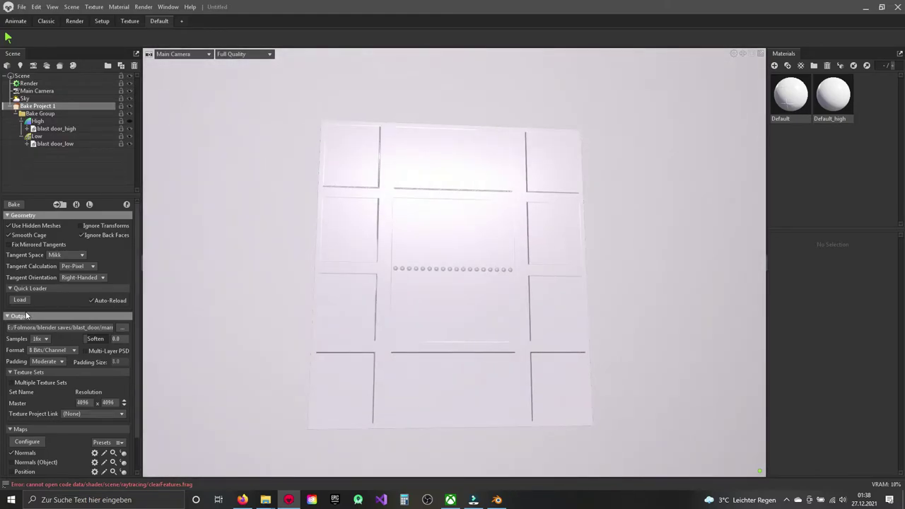
{"action": "scroll", "coordinate": [48, 424], "scroll_direction": "down", "scroll_amount": 2}
{"action": "left_click_drag", "start_coordinate": [11, 463], "coordinate": [11, 424]}
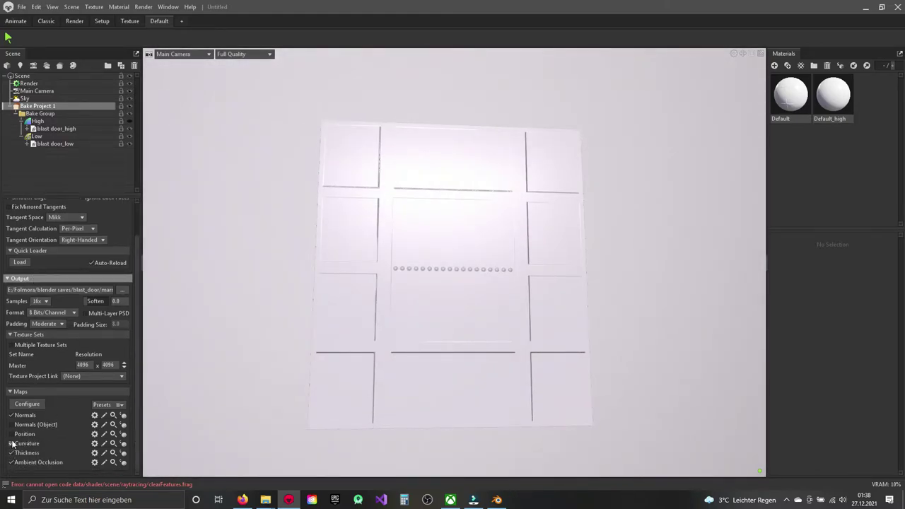
{"action": "scroll", "coordinate": [90, 371], "scroll_direction": "up", "scroll_amount": 2}
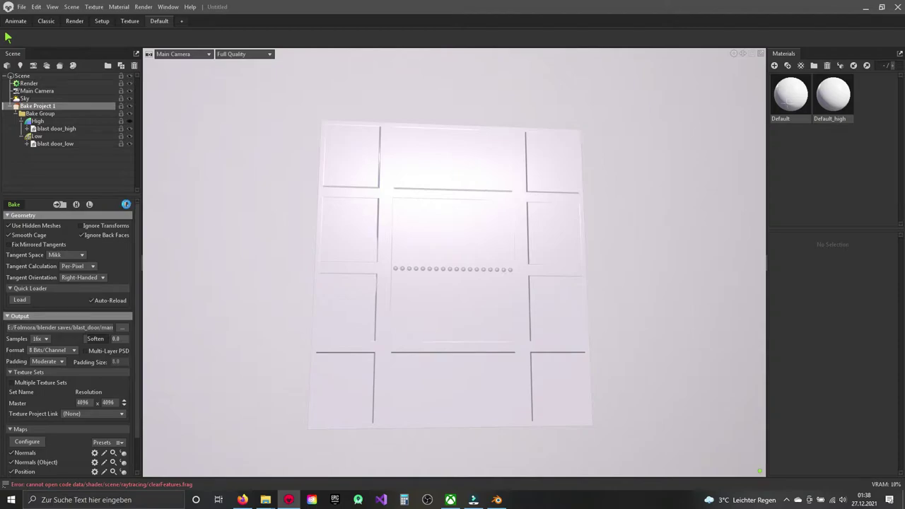
{"action": "left_click", "coordinate": [126, 205]}
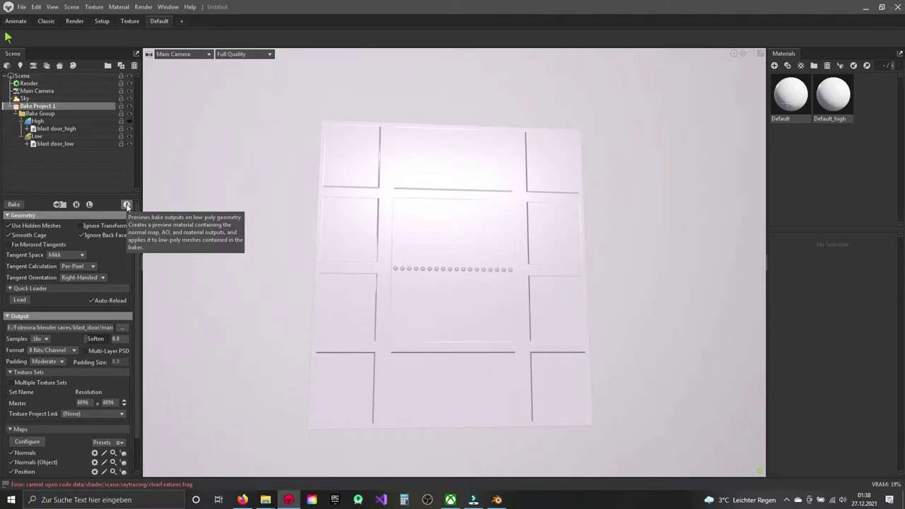
Step: Preview the baked maps on the low-poly door and orbit to inspect the shaded panels and studs
{"action": "left_click", "coordinate": [127, 205]}
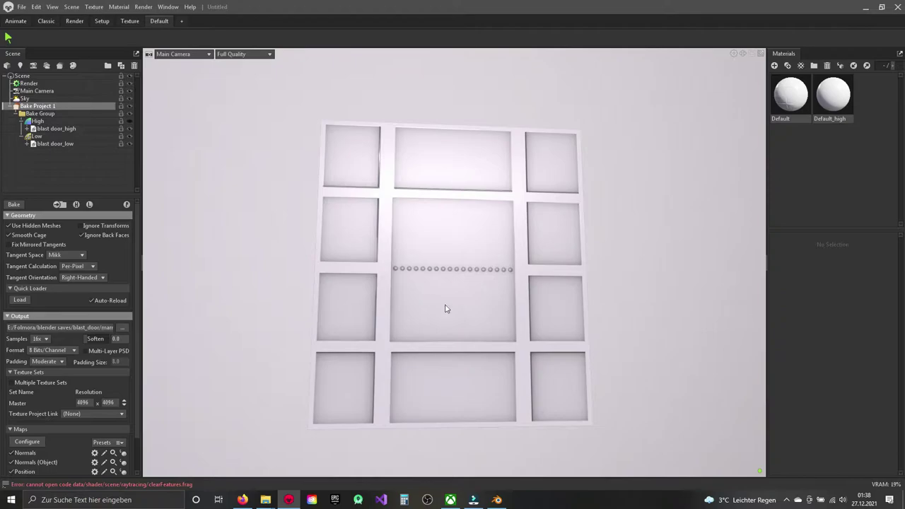
{"action": "mouse_move", "coordinate": [445, 308]}
{"action": "left_mouse_down"}
{"action": "mouse_move", "coordinate": [414, 369]}
{"action": "mouse_move", "coordinate": [509, 375]}
{"action": "mouse_move", "coordinate": [470, 260]}
{"action": "mouse_move", "coordinate": [529, 235]}
{"action": "mouse_move", "coordinate": [546, 247]}
{"action": "left_mouse_up"}
{"action": "scroll", "coordinate": [465, 279], "scroll_direction": "up", "scroll_amount": 5}
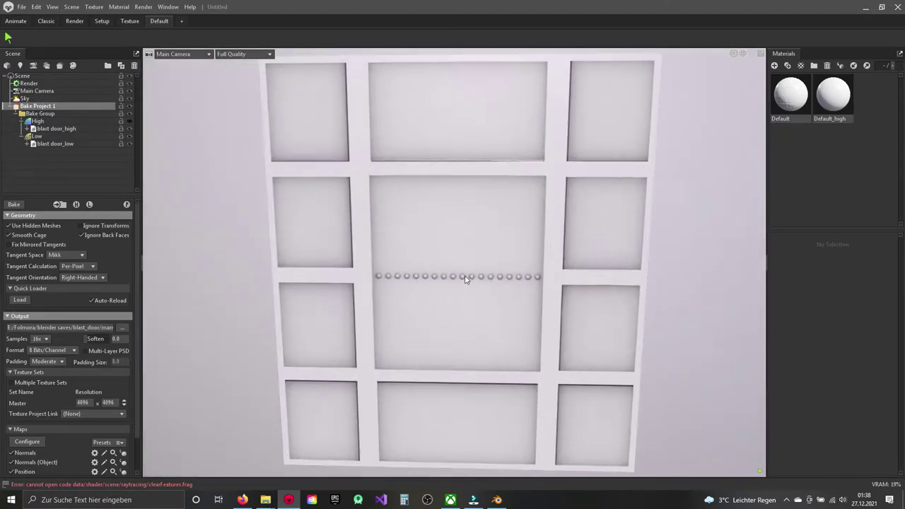
{"action": "mouse_move", "coordinate": [466, 279]}
{"action": "left_mouse_down"}
{"action": "mouse_move", "coordinate": [467, 254]}
{"action": "mouse_move", "coordinate": [450, 313]}
{"action": "mouse_move", "coordinate": [505, 329]}
{"action": "mouse_move", "coordinate": [472, 370]}
{"action": "mouse_move", "coordinate": [444, 309]}
{"action": "mouse_move", "coordinate": [380, 318]}
{"action": "mouse_move", "coordinate": [357, 252]}
{"action": "mouse_move", "coordinate": [339, 276]}
{"action": "mouse_move", "coordinate": [374, 273]}
{"action": "mouse_move", "coordinate": [381, 255]}
{"action": "mouse_move", "coordinate": [342, 244]}
{"action": "left_mouse_up"}
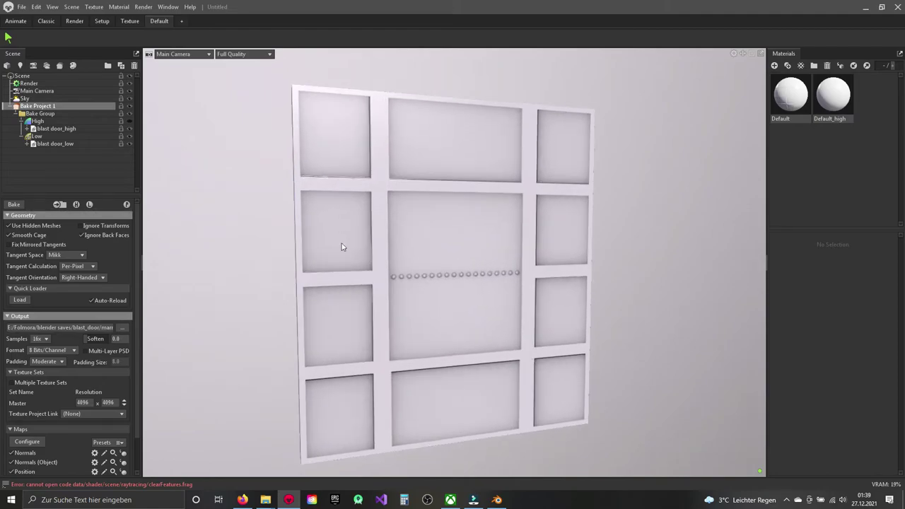
{"action": "left_click", "coordinate": [362, 212]}
{"action": "left_click_drag", "start_coordinate": [368, 244], "coordinate": [375, 256]}
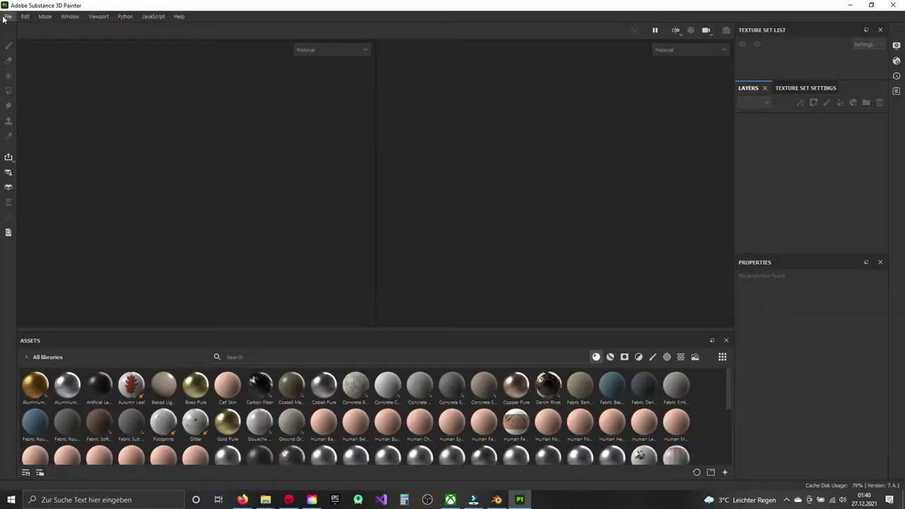
Step: Start a new project using blast door_low.fbx as the mesh
{"action": "left_click", "coordinate": [6, 16]}
{"action": "left_click", "coordinate": [25, 28]}
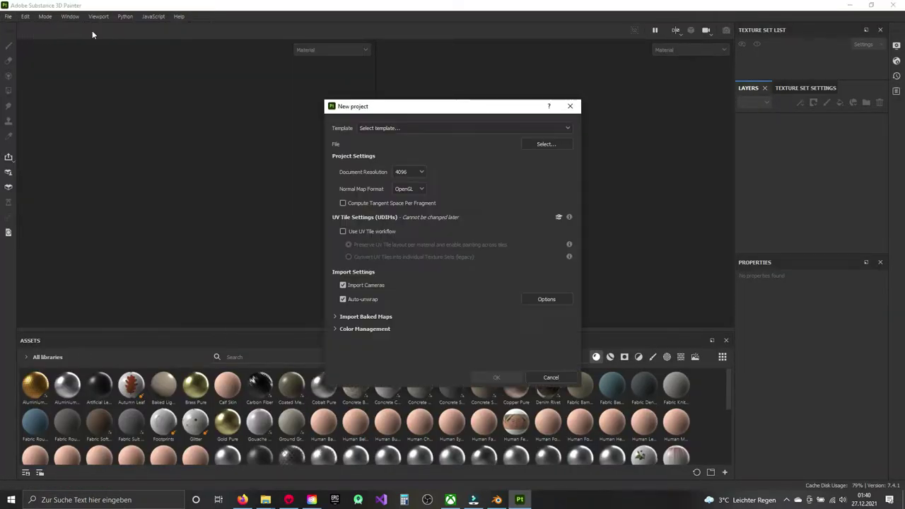
{"action": "left_click", "coordinate": [544, 143]}
{"action": "left_click", "coordinate": [453, 192]}
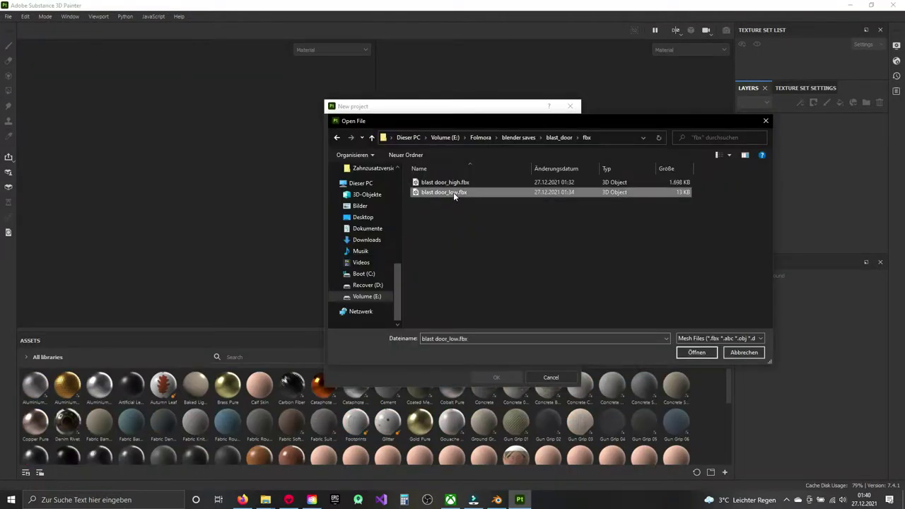
{"action": "left_click", "coordinate": [697, 352]}
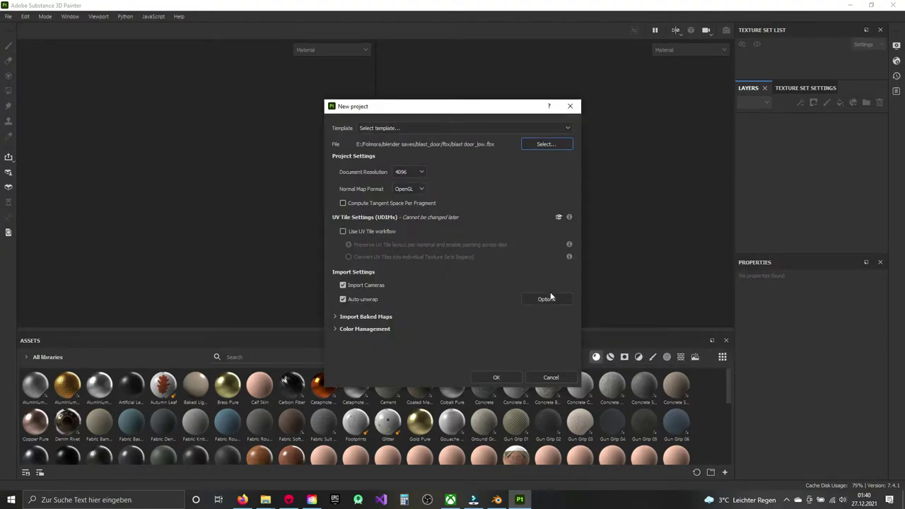
Step: Import the six blast_*.tga baked maps and create the project
{"action": "left_click", "coordinate": [334, 316]}
{"action": "left_click", "coordinate": [485, 333]}
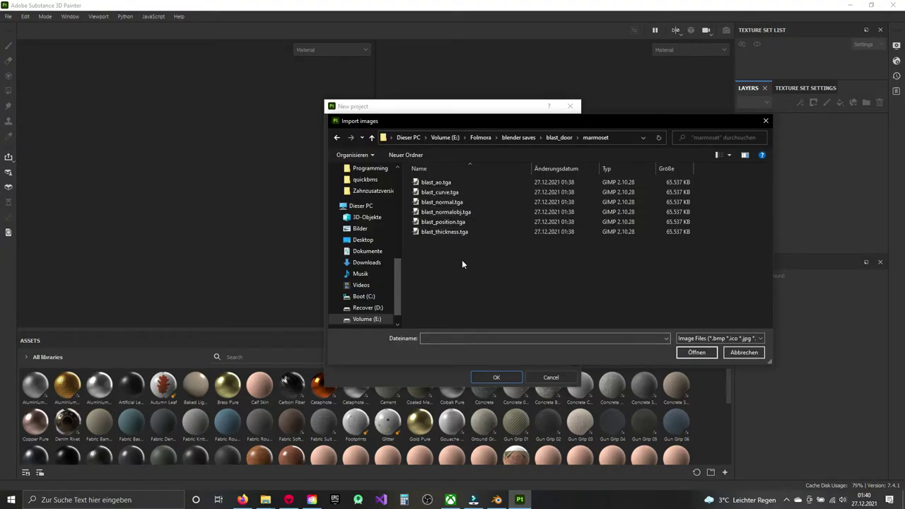
{"action": "left_click_drag", "start_coordinate": [461, 259], "coordinate": [440, 178]}
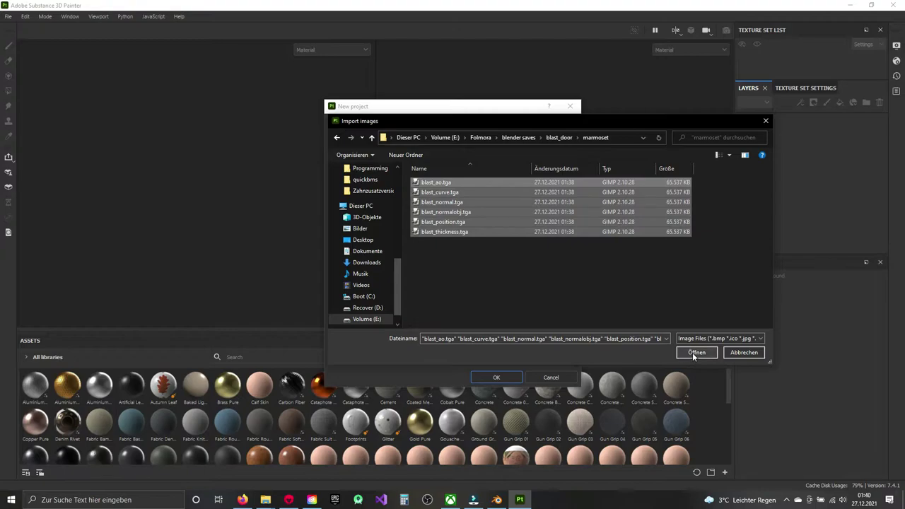
{"action": "left_click", "coordinate": [694, 352]}
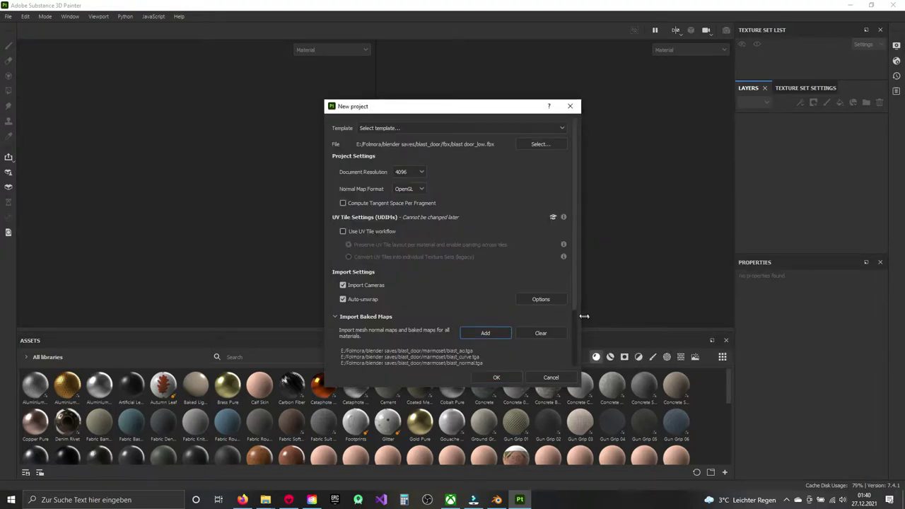
{"action": "scroll", "coordinate": [494, 325], "scroll_direction": "down", "scroll_amount": 2}
{"action": "left_click", "coordinate": [496, 377]}
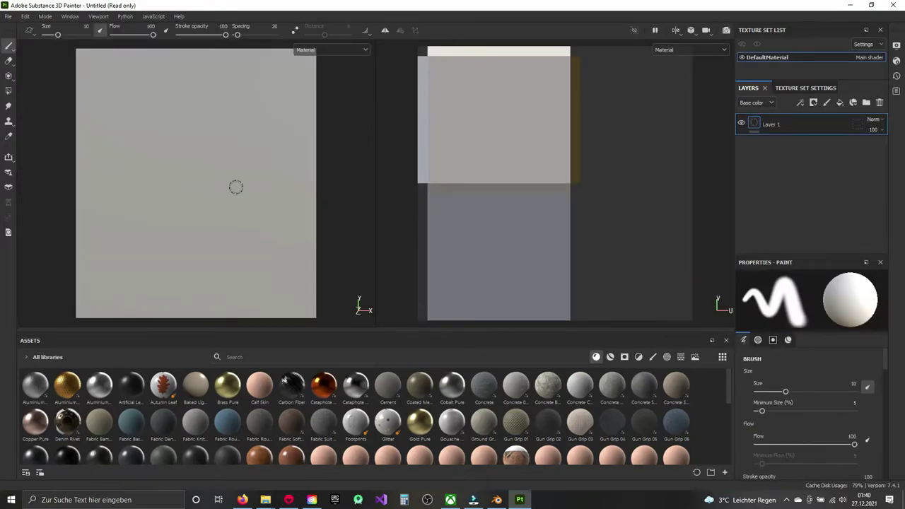
Step: Search the assets for 'blast', filter to textures, and open Texture Set Settings
{"action": "mouse_move", "coordinate": [186, 167]}
{"action": "left_mouse_down", "text": "alt"}
{"action": "mouse_move", "coordinate": [181, 196]}
{"action": "mouse_move", "coordinate": [172, 166]}
{"action": "mouse_move", "coordinate": [216, 222]}
{"action": "left_mouse_up", "text": "alt"}
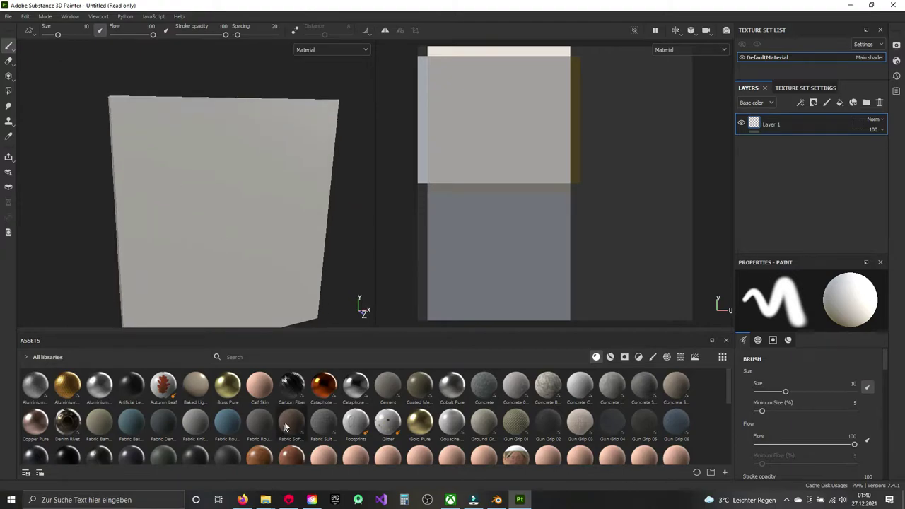
{"action": "left_click", "coordinate": [288, 356]}
{"action": "type", "text": "blast"}
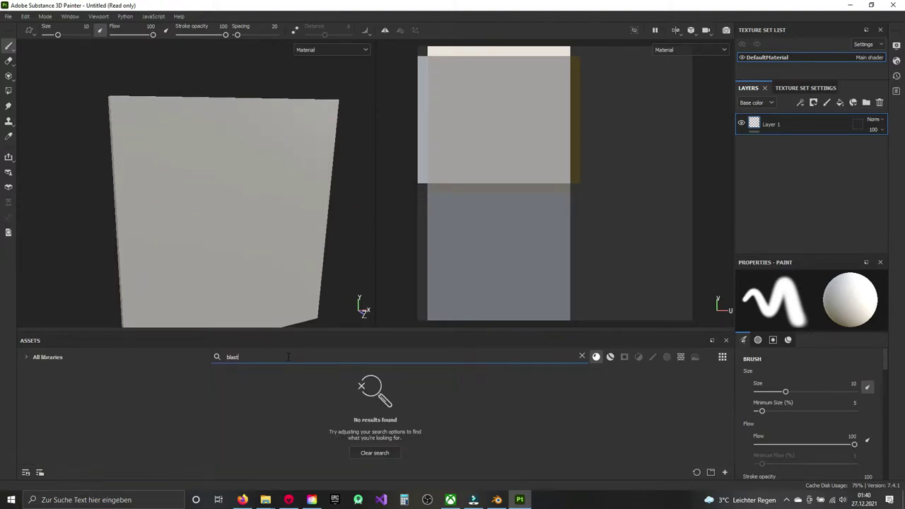
{"action": "left_click", "coordinate": [681, 359]}
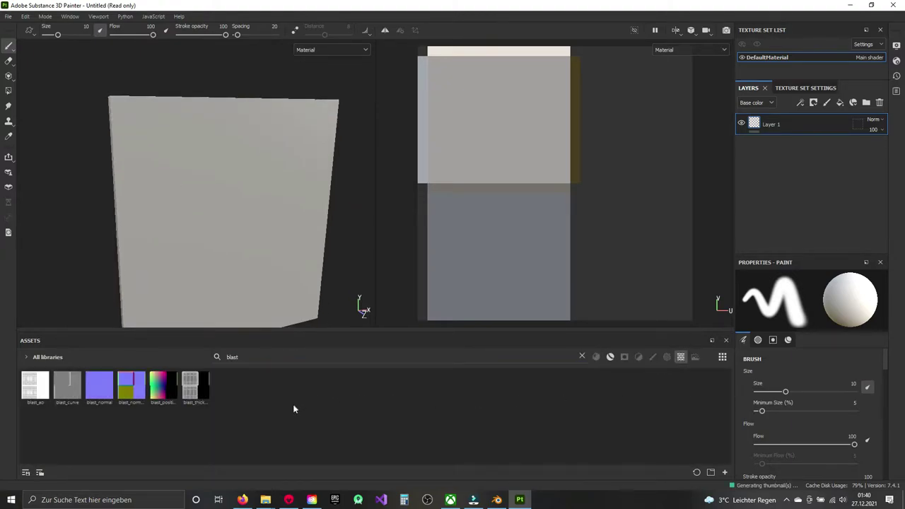
{"action": "left_click", "coordinate": [825, 92]}
{"action": "scroll", "coordinate": [773, 215], "scroll_direction": "down", "scroll_amount": 3}
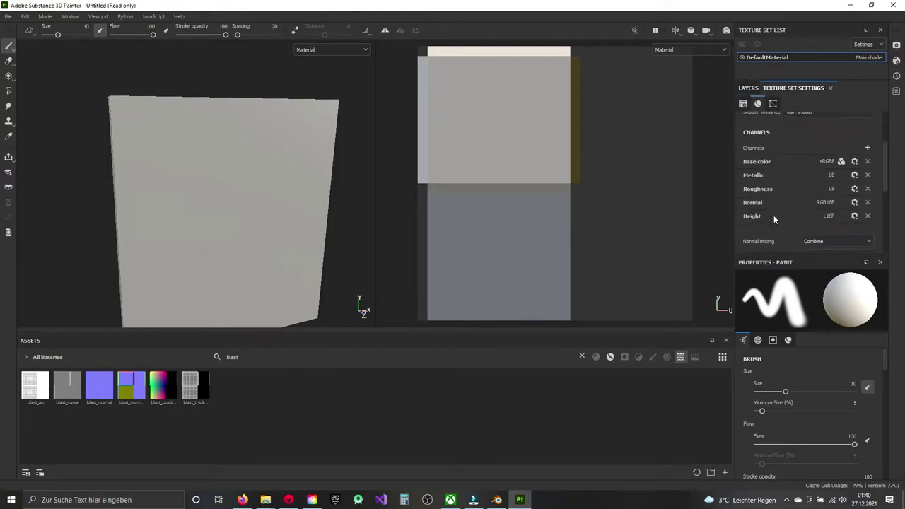
{"action": "scroll", "coordinate": [773, 215], "scroll_direction": "down", "scroll_amount": 3}
{"action": "scroll", "coordinate": [773, 215], "scroll_direction": "down", "scroll_amount": 2}
Step: Assign blast normal, normalobj, ao, curve, position and thickness to their matching mesh map slots
{"action": "left_click_drag", "start_coordinate": [99, 385], "coordinate": [808, 162]}
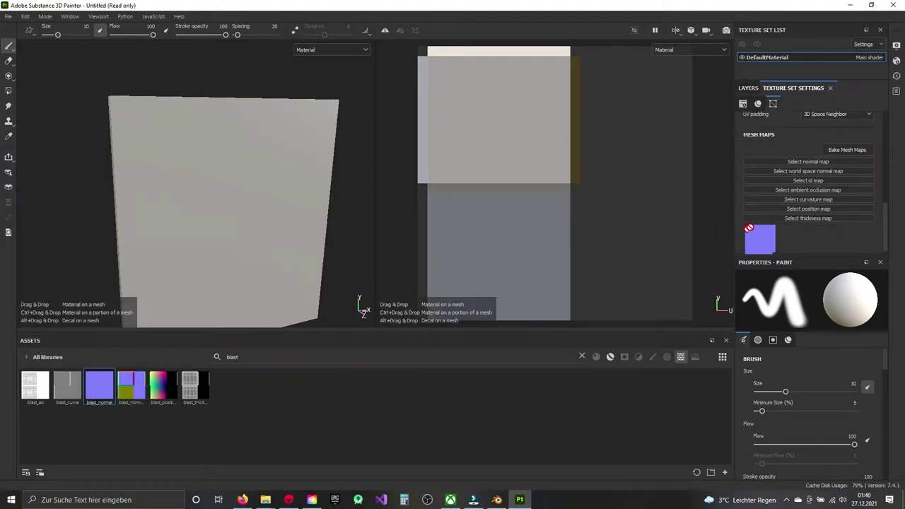
{"action": "left_click_drag", "start_coordinate": [131, 385], "coordinate": [814, 187]}
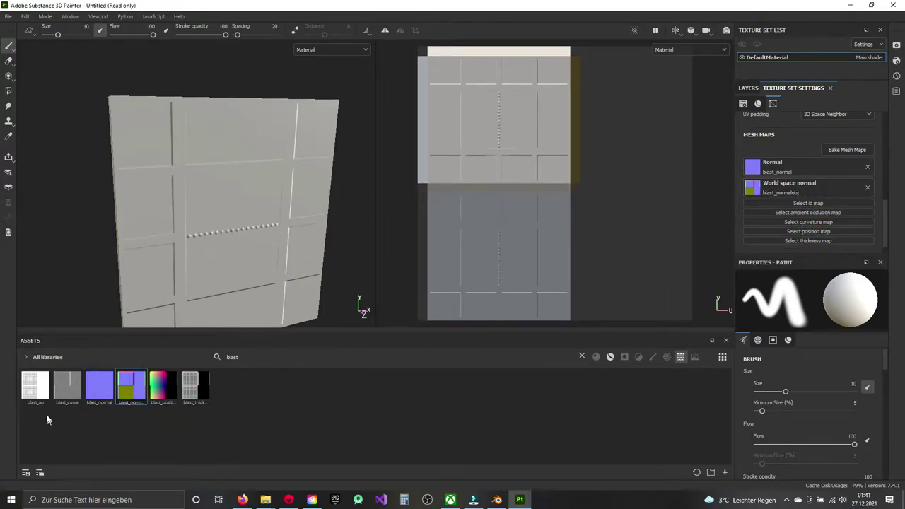
{"action": "mouse_move", "coordinate": [35, 385]}
{"action": "left_mouse_down"}
{"action": "mouse_move", "coordinate": [817, 226]}
{"action": "mouse_move", "coordinate": [808, 212]}
{"action": "left_mouse_up"}
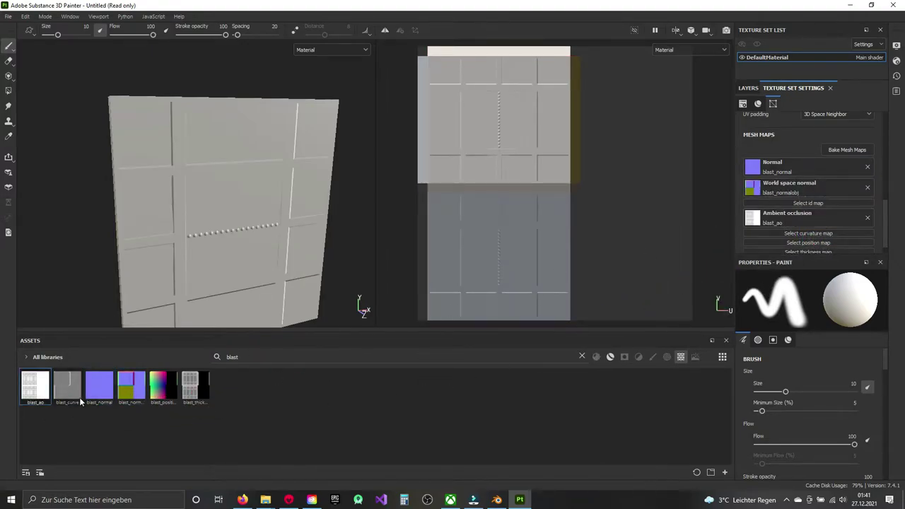
{"action": "left_click_drag", "start_coordinate": [67, 385], "coordinate": [814, 232]}
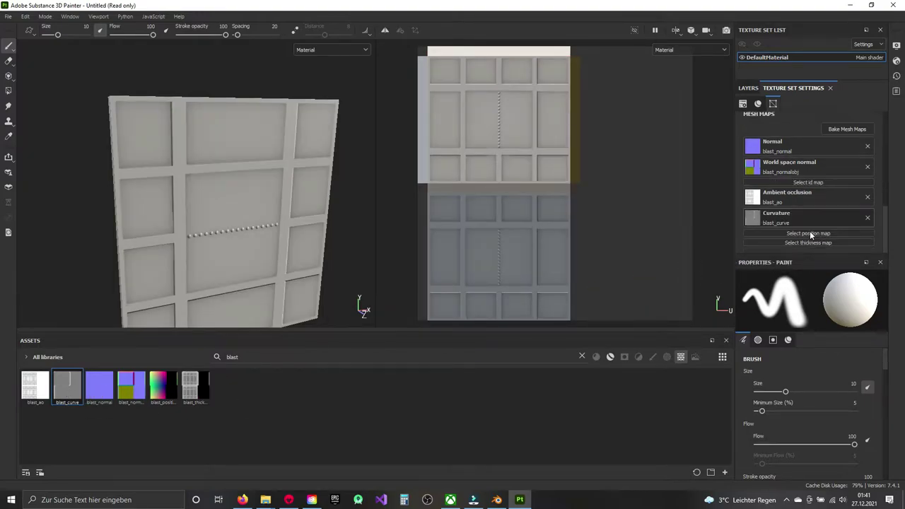
{"action": "left_click_drag", "start_coordinate": [161, 385], "coordinate": [807, 235]}
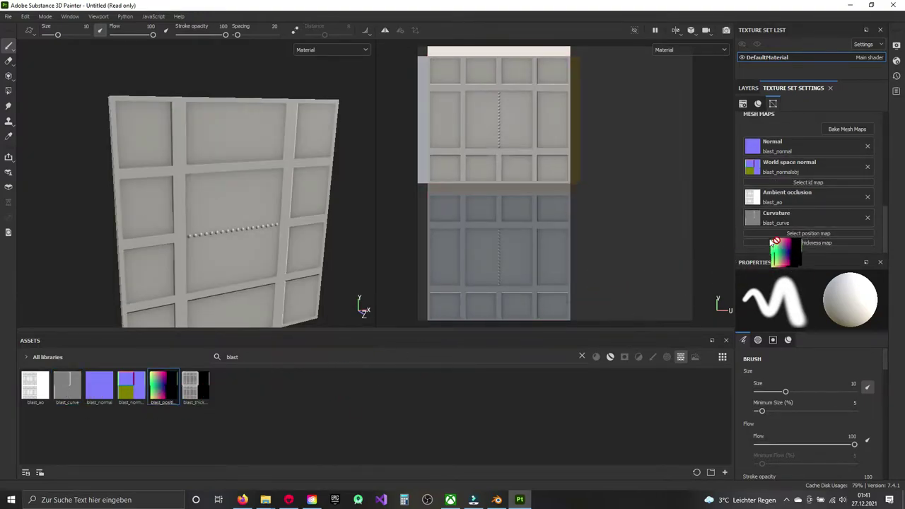
{"action": "left_click_drag", "start_coordinate": [194, 386], "coordinate": [615, 346]}
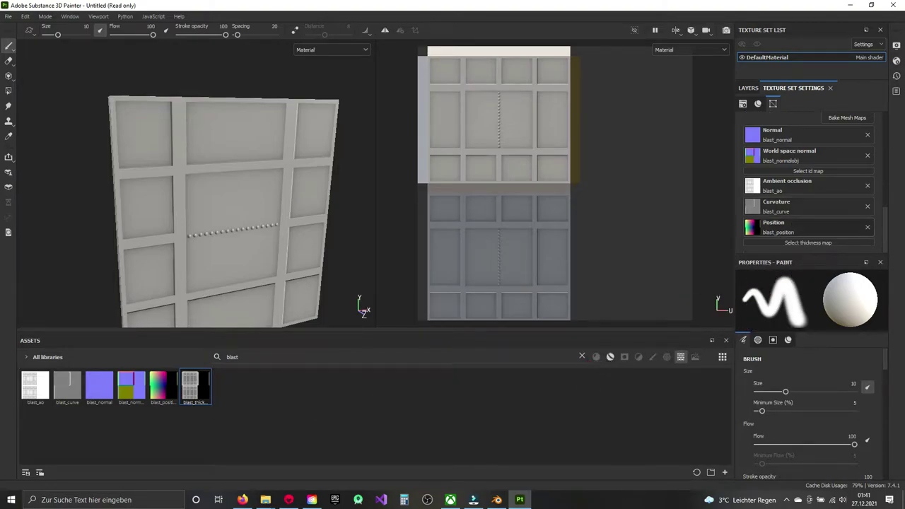
{"action": "mouse_move", "coordinate": [615, 347]}
{"action": "left_mouse_down"}
{"action": "mouse_move", "coordinate": [717, 265]}
{"action": "mouse_move", "coordinate": [807, 242]}
{"action": "left_mouse_up"}
{"action": "mouse_move", "coordinate": [272, 270]}
{"action": "left_mouse_down", "text": "alt"}
{"action": "mouse_move", "coordinate": [239, 202]}
{"action": "mouse_move", "coordinate": [239, 239]}
{"action": "left_mouse_up", "text": "alt"}
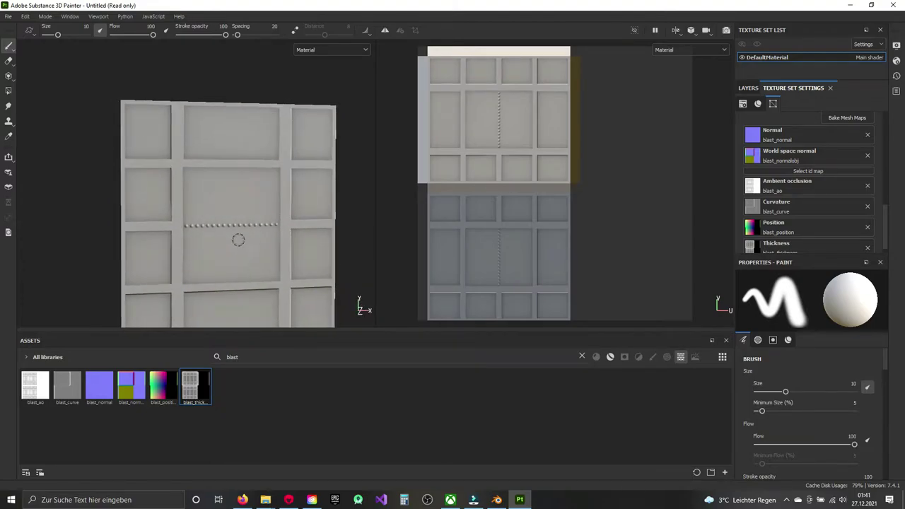
{"action": "mouse_move", "coordinate": [238, 239]}
{"action": "right_mouse_down", "text": "alt"}
{"action": "mouse_move", "coordinate": [216, 139]}
{"action": "mouse_move", "coordinate": [227, 186]}
{"action": "right_mouse_up", "text": "alt"}
{"action": "mouse_move", "coordinate": [227, 186]}
{"action": "left_mouse_down", "text": "alt"}
{"action": "mouse_move", "coordinate": [162, 207]}
{"action": "mouse_move", "coordinate": [129, 165]}
{"action": "mouse_move", "coordinate": [261, 198]}
{"action": "mouse_move", "coordinate": [298, 228]}
{"action": "mouse_move", "coordinate": [210, 202]}
{"action": "mouse_move", "coordinate": [226, 194]}
{"action": "left_mouse_up", "text": "alt"}
{"action": "middle_click_drag", "start_coordinate": [226, 194], "coordinate": [236, 215], "text": "alt"}
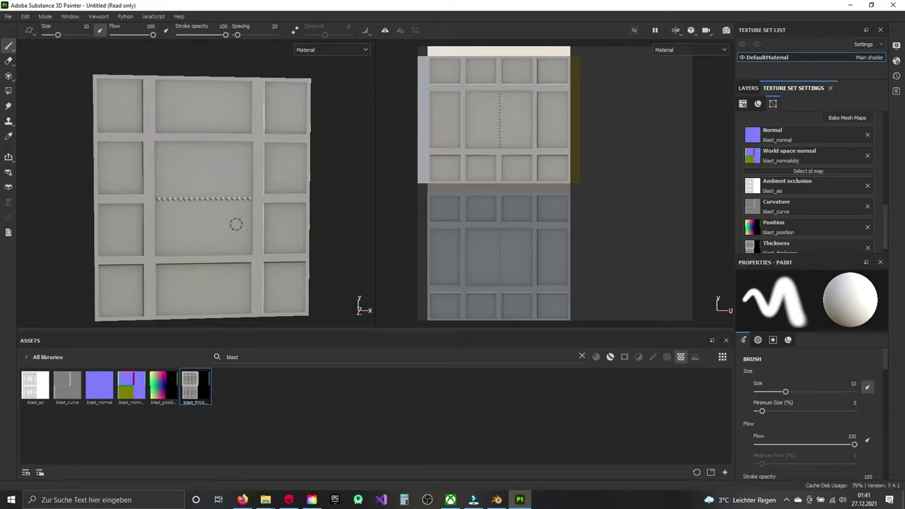
{"action": "left_click", "coordinate": [747, 88]}
Step: Delete Layer 1, filter the assets to materials, and search for 'steel'
{"action": "key", "text": "Delete"}
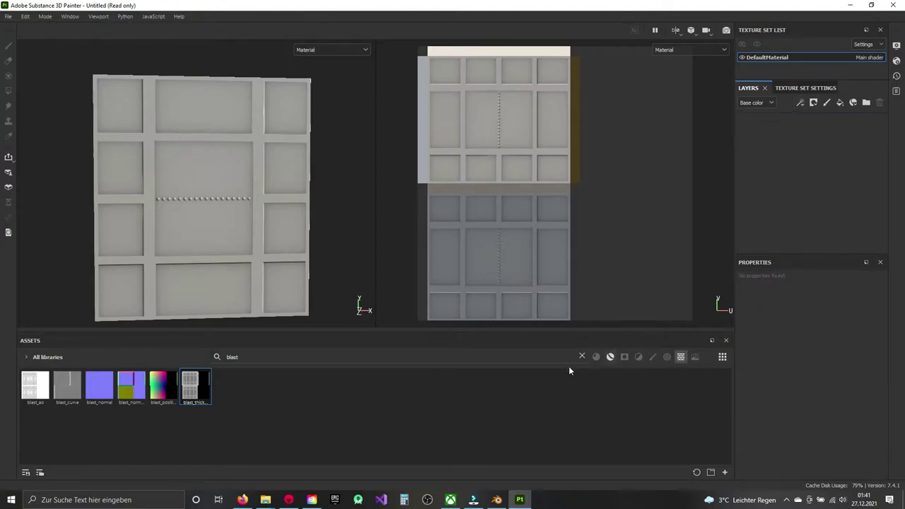
{"action": "left_click", "coordinate": [610, 357]}
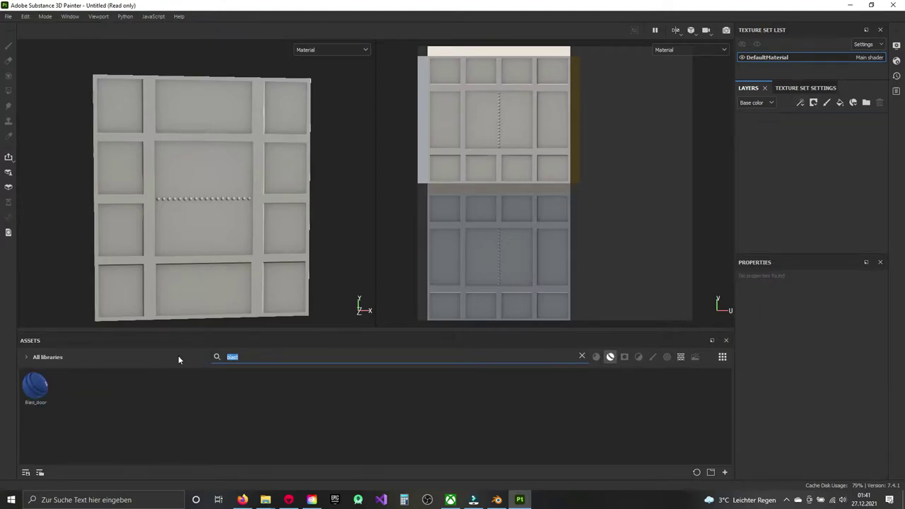
{"action": "key", "text": "BackSpace"}
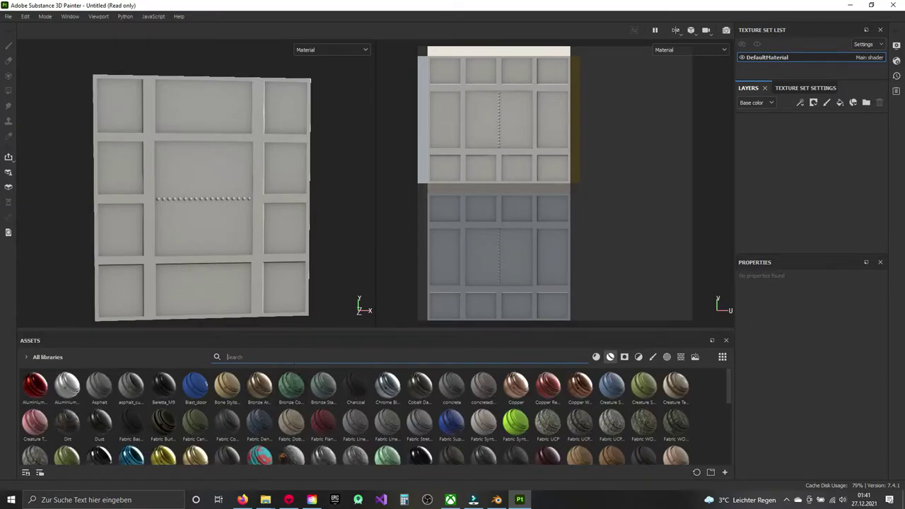
{"action": "type", "text": "steel"}
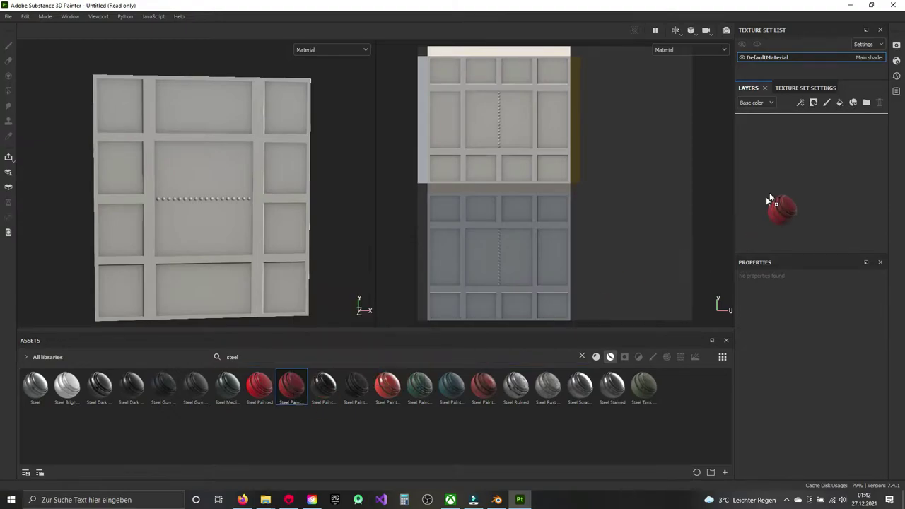
Step: Add Steel Painted Chipped Dirty, Steel Painted, Scraped Green, Tank Painted and Painted Stained layers, hiding each previous one
{"action": "left_click_drag", "start_coordinate": [290, 394], "coordinate": [778, 172]}
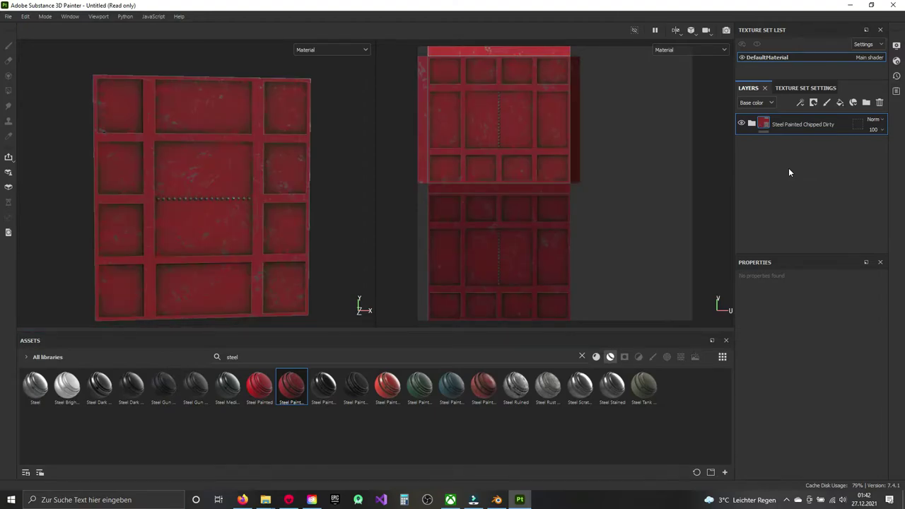
{"action": "left_click", "coordinate": [741, 123]}
{"action": "mouse_move", "coordinate": [259, 385]}
{"action": "left_mouse_down"}
{"action": "mouse_move", "coordinate": [742, 259]}
{"action": "mouse_move", "coordinate": [816, 199]}
{"action": "left_mouse_up"}
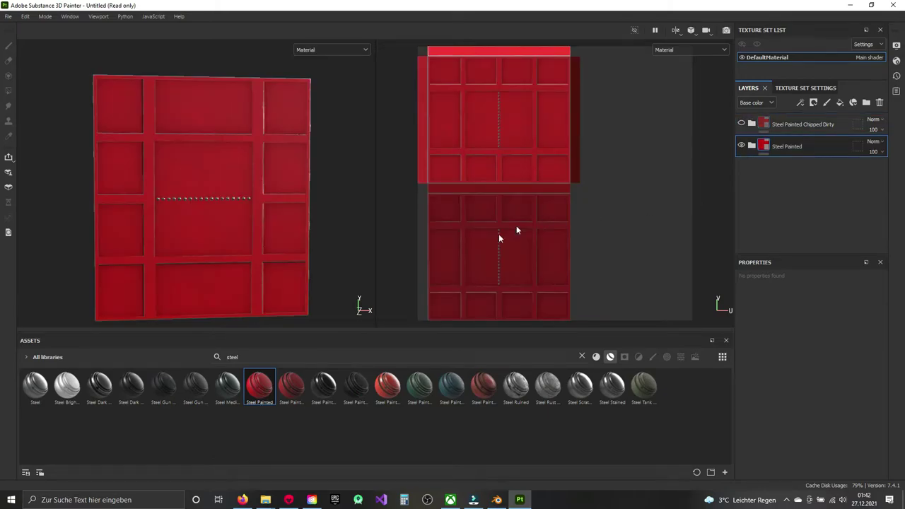
{"action": "left_click", "coordinate": [741, 146]}
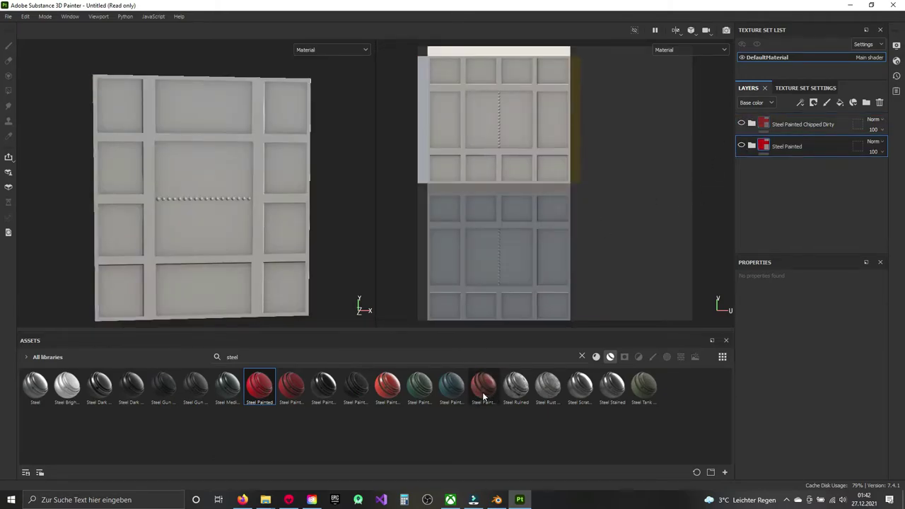
{"action": "left_click_drag", "start_coordinate": [417, 388], "coordinate": [794, 199]}
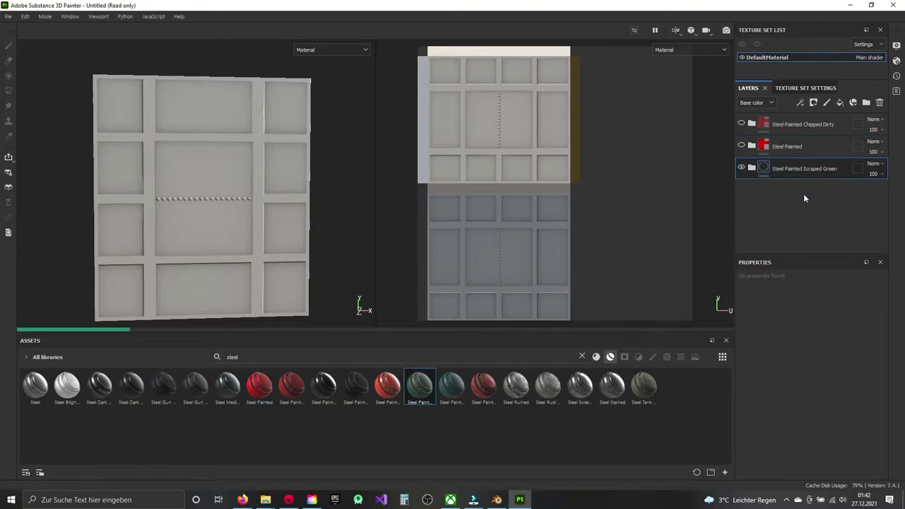
{"action": "left_click", "coordinate": [740, 169]}
{"action": "left_click_drag", "start_coordinate": [643, 386], "coordinate": [795, 200]}
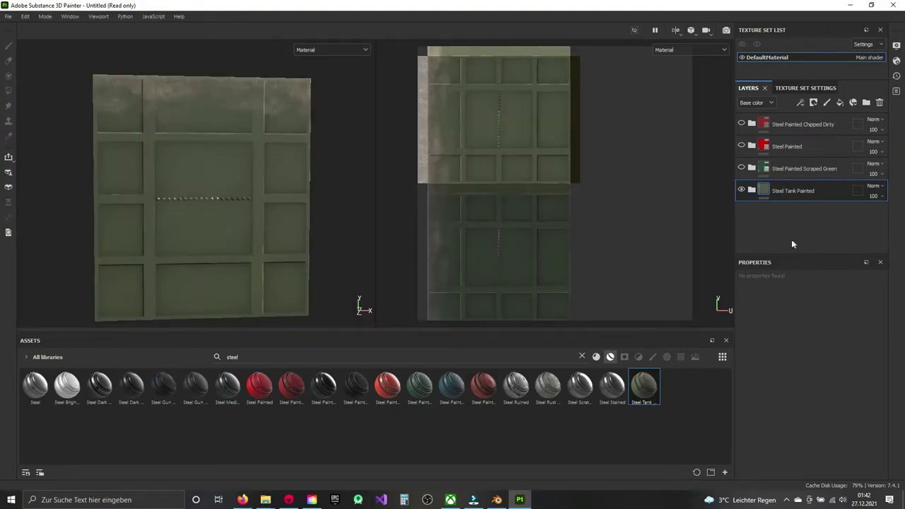
{"action": "left_click", "coordinate": [741, 190]}
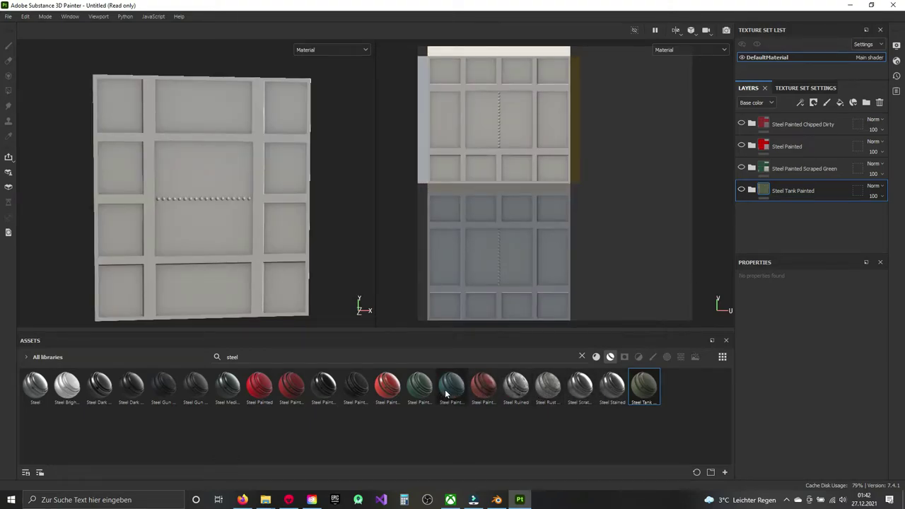
{"action": "mouse_move", "coordinate": [451, 385]}
{"action": "left_click_drag", "start_coordinate": [446, 389], "coordinate": [784, 223]}
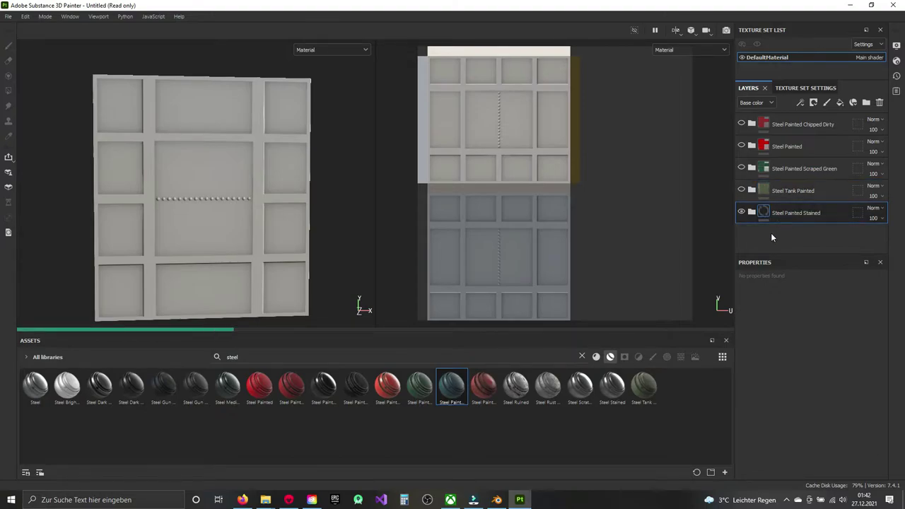
Step: Hide Steel Painted Stained, then add and hide Steel Painted Clearcoat and Steel Dark Aged layers
{"action": "left_click", "coordinate": [741, 212]}
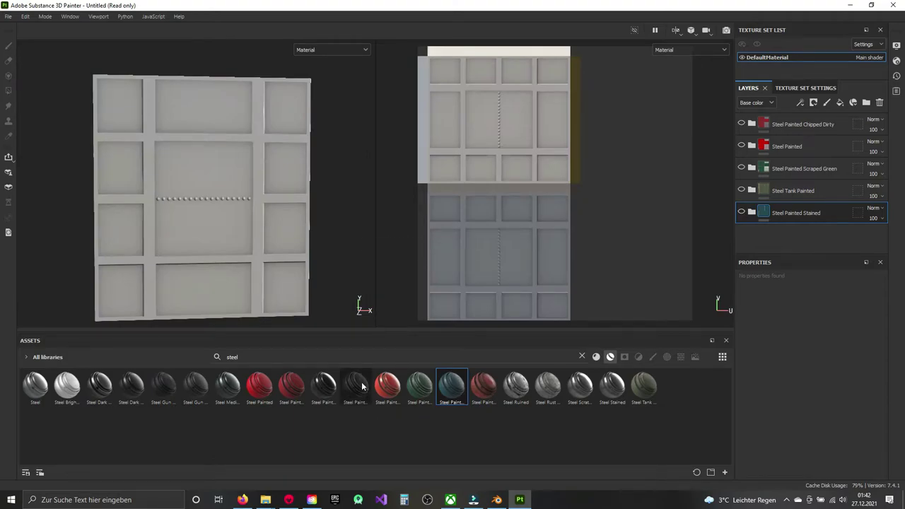
{"action": "mouse_move", "coordinate": [323, 385]}
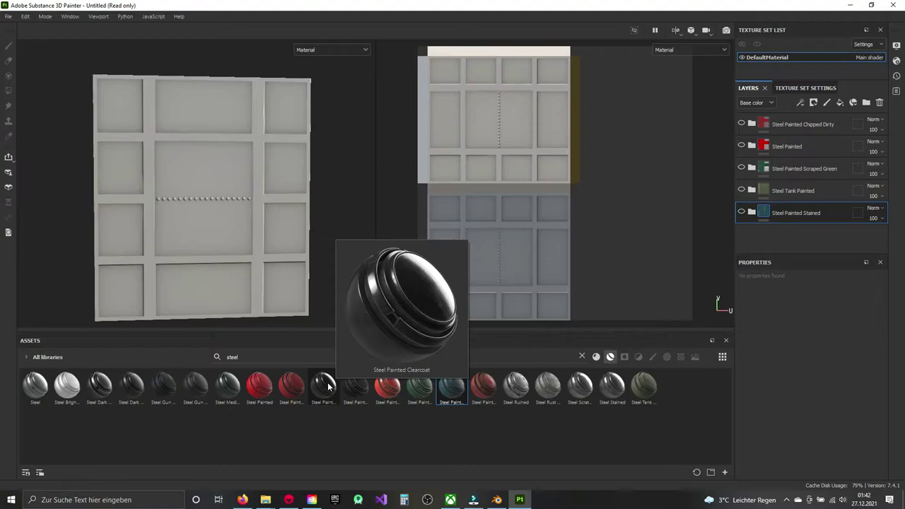
{"action": "mouse_move", "coordinate": [327, 385]}
{"action": "left_mouse_down"}
{"action": "mouse_move", "coordinate": [761, 237]}
{"action": "mouse_move", "coordinate": [763, 246]}
{"action": "left_mouse_up"}
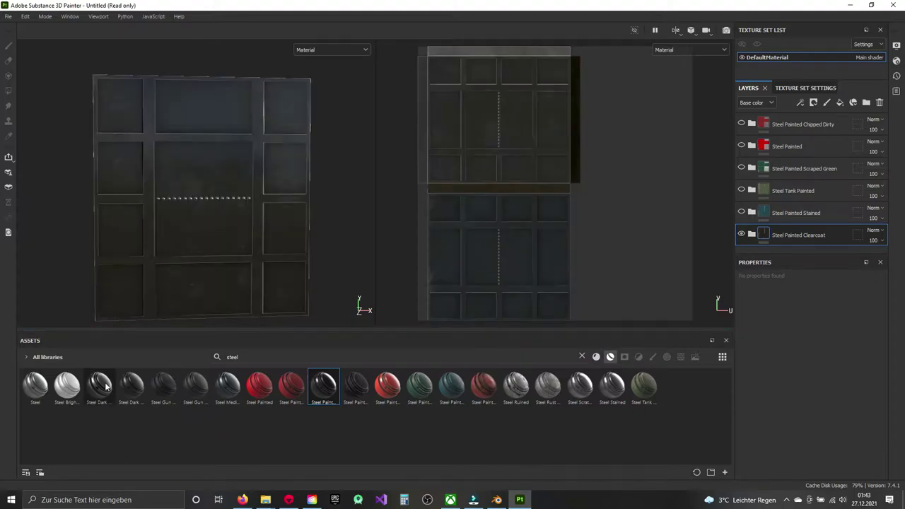
{"action": "mouse_move", "coordinate": [163, 385]}
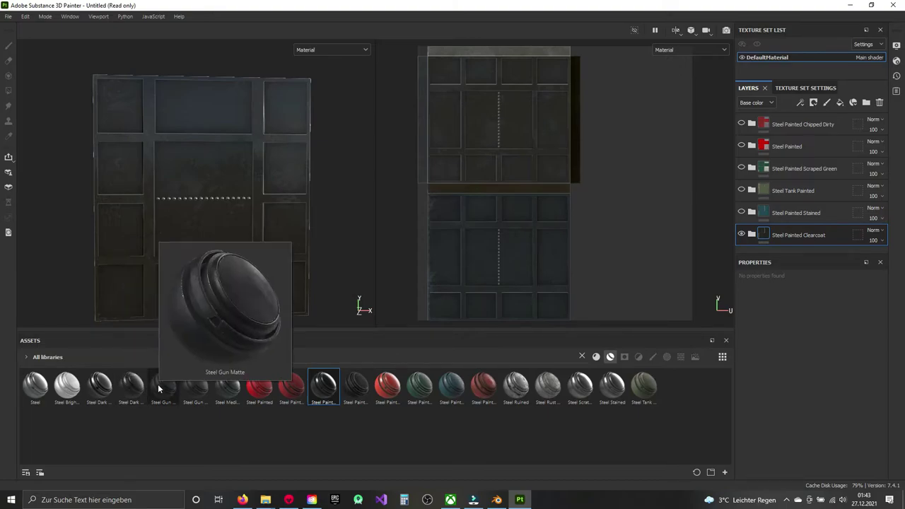
{"action": "mouse_move", "coordinate": [101, 243]}
{"action": "left_mouse_down", "text": "alt"}
{"action": "mouse_move", "coordinate": [128, 231]}
{"action": "mouse_move", "coordinate": [117, 251]}
{"action": "mouse_move", "coordinate": [115, 238]}
{"action": "left_mouse_up", "text": "alt"}
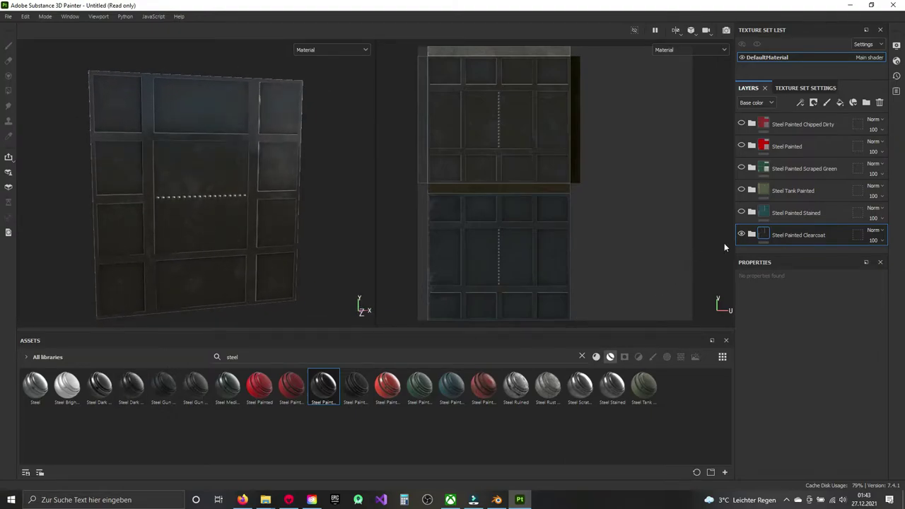
{"action": "left_click", "coordinate": [741, 235]}
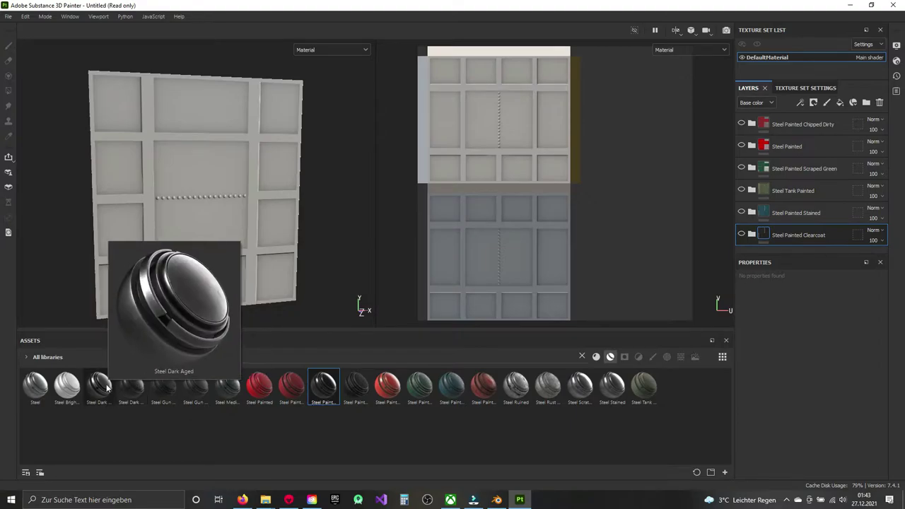
{"action": "mouse_move", "coordinate": [67, 385]}
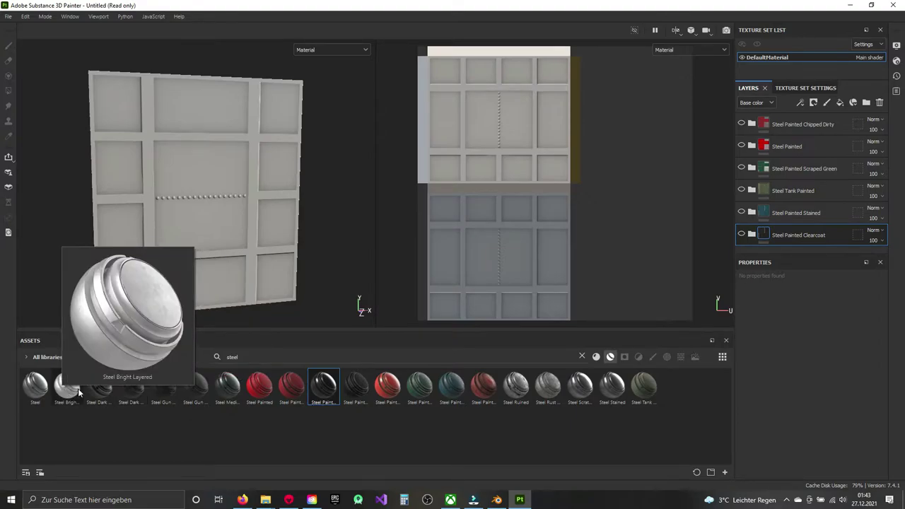
{"action": "mouse_move", "coordinate": [99, 387]}
{"action": "left_mouse_down"}
{"action": "mouse_move", "coordinate": [767, 252]}
{"action": "mouse_move", "coordinate": [769, 259]}
{"action": "left_mouse_up"}
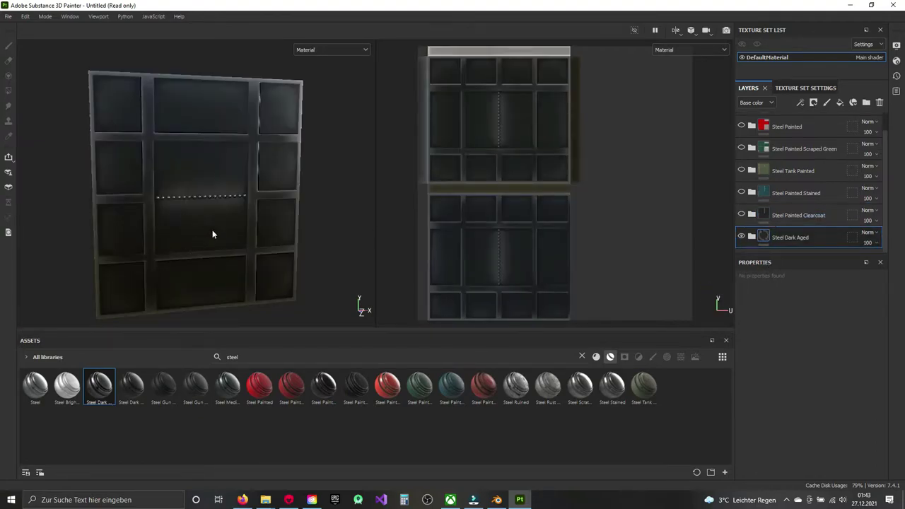
{"action": "left_click", "coordinate": [161, 263]}
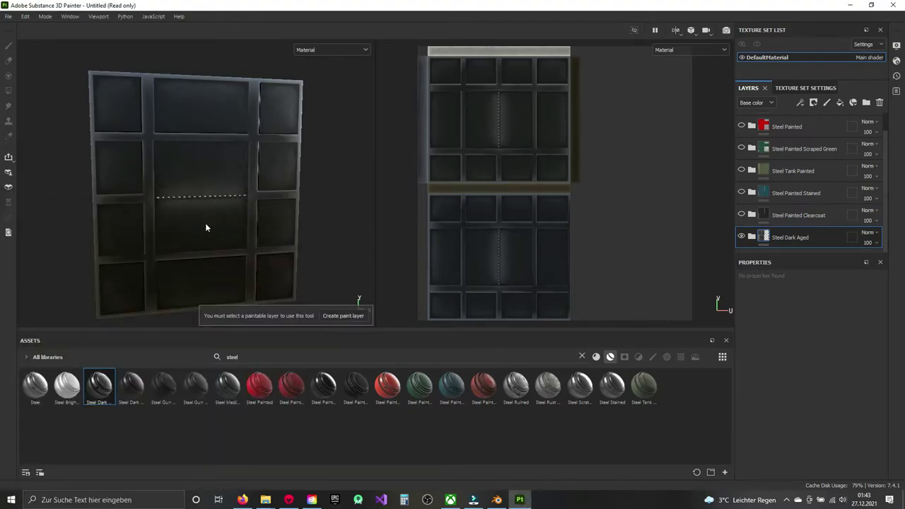
{"action": "mouse_move", "coordinate": [206, 227]}
{"action": "left_mouse_down", "text": "alt"}
{"action": "mouse_move", "coordinate": [173, 185]}
{"action": "mouse_move", "coordinate": [232, 196]}
{"action": "left_mouse_up", "text": "alt"}
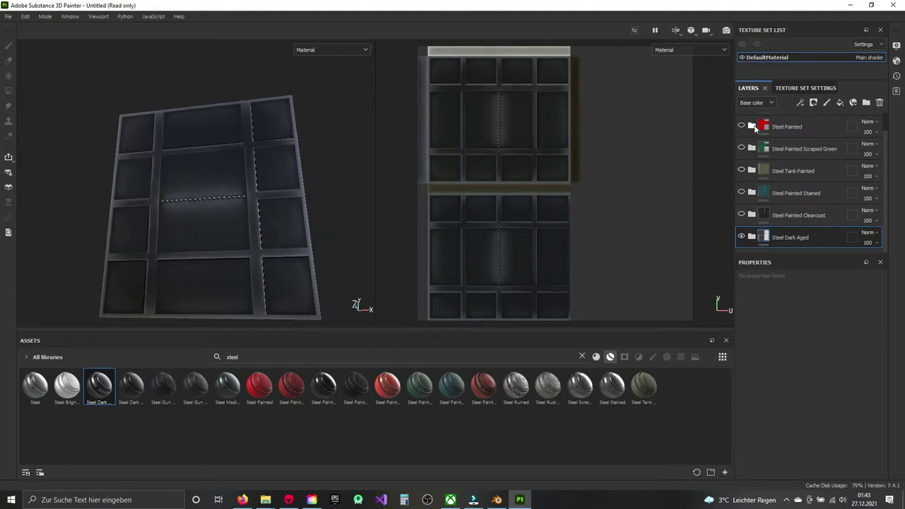
{"action": "left_click", "coordinate": [741, 237]}
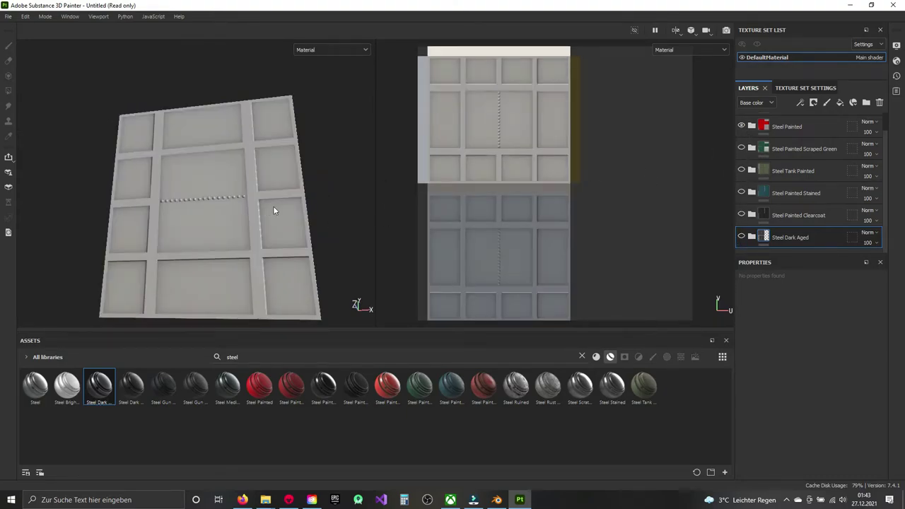
Step: Swap the red Steel Painted material for Steel Painted Scraped Green and inspect it from above
{"action": "mouse_move", "coordinate": [367, 181]}
{"action": "left_mouse_down", "text": "alt"}
{"action": "mouse_move", "coordinate": [256, 238]}
{"action": "mouse_move", "coordinate": [313, 219]}
{"action": "mouse_move", "coordinate": [299, 193]}
{"action": "mouse_move", "coordinate": [174, 223]}
{"action": "mouse_move", "coordinate": [159, 263]}
{"action": "mouse_move", "coordinate": [196, 226]}
{"action": "mouse_move", "coordinate": [232, 222]}
{"action": "mouse_move", "coordinate": [216, 247]}
{"action": "mouse_move", "coordinate": [262, 264]}
{"action": "mouse_move", "coordinate": [265, 284]}
{"action": "mouse_move", "coordinate": [297, 255]}
{"action": "left_mouse_up", "text": "alt"}
{"action": "scroll", "coordinate": [241, 207], "scroll_direction": "up", "scroll_amount": 3}
{"action": "scroll", "coordinate": [234, 219], "scroll_direction": "up", "scroll_amount": 2}
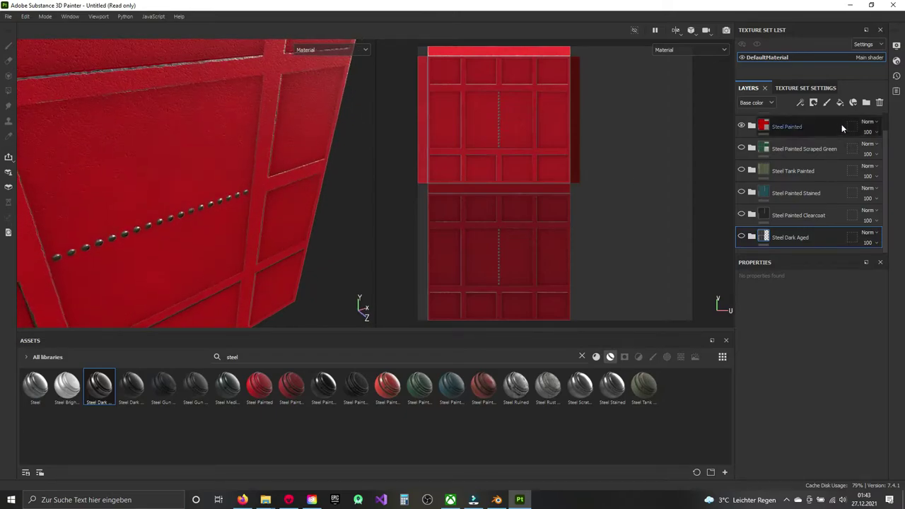
{"action": "left_click", "coordinate": [741, 126]}
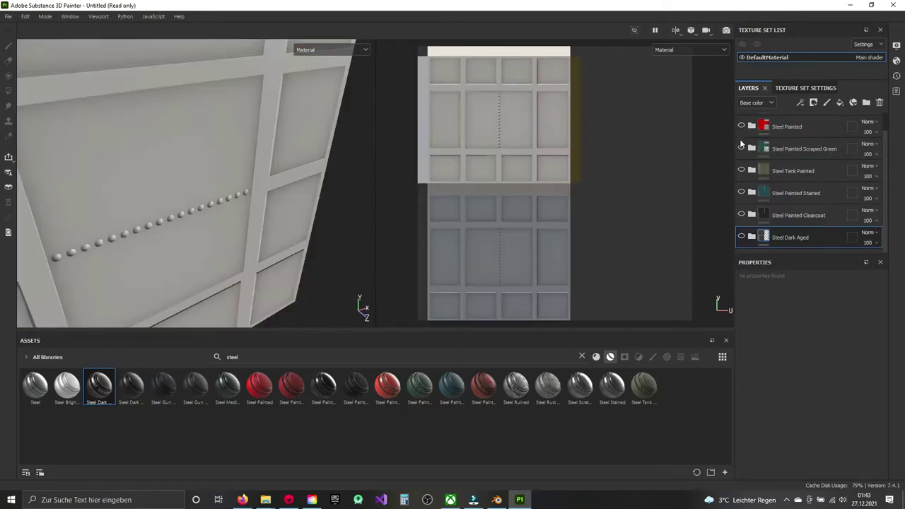
{"action": "left_click", "coordinate": [741, 148]}
{"action": "mouse_move", "coordinate": [170, 177]}
{"action": "left_mouse_down", "text": "alt"}
{"action": "mouse_move", "coordinate": [142, 107]}
{"action": "mouse_move", "coordinate": [106, 104]}
{"action": "mouse_move", "coordinate": [135, 107]}
{"action": "mouse_move", "coordinate": [219, 150]}
{"action": "mouse_move", "coordinate": [246, 190]}
{"action": "mouse_move", "coordinate": [241, 134]}
{"action": "mouse_move", "coordinate": [238, 157]}
{"action": "left_mouse_up", "text": "alt"}
{"action": "scroll", "coordinate": [222, 168], "scroll_direction": "up", "scroll_amount": 5}
{"action": "scroll", "coordinate": [214, 173], "scroll_direction": "up", "scroll_amount": 3}
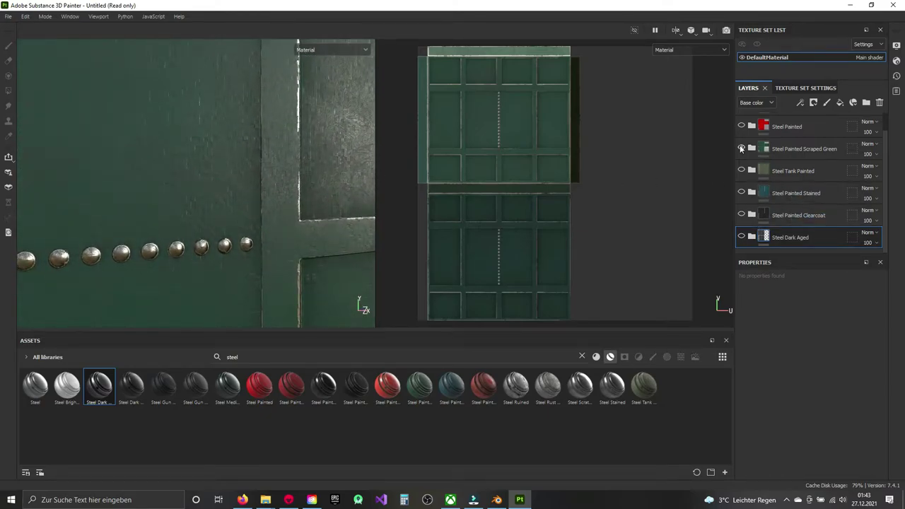
Step: Replace Scraped Green with Steel Tank Painted and orbit to inspect the olive worn finish
{"action": "left_click", "coordinate": [741, 148]}
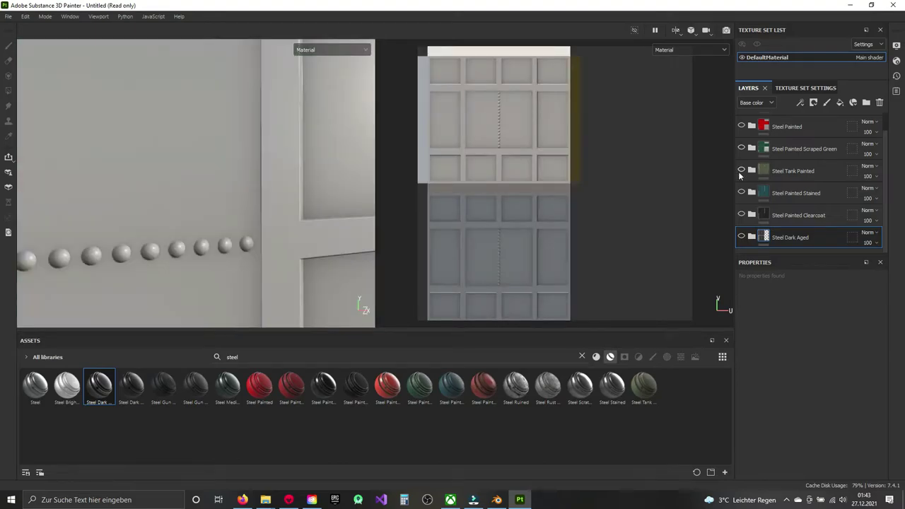
{"action": "left_click", "coordinate": [741, 170]}
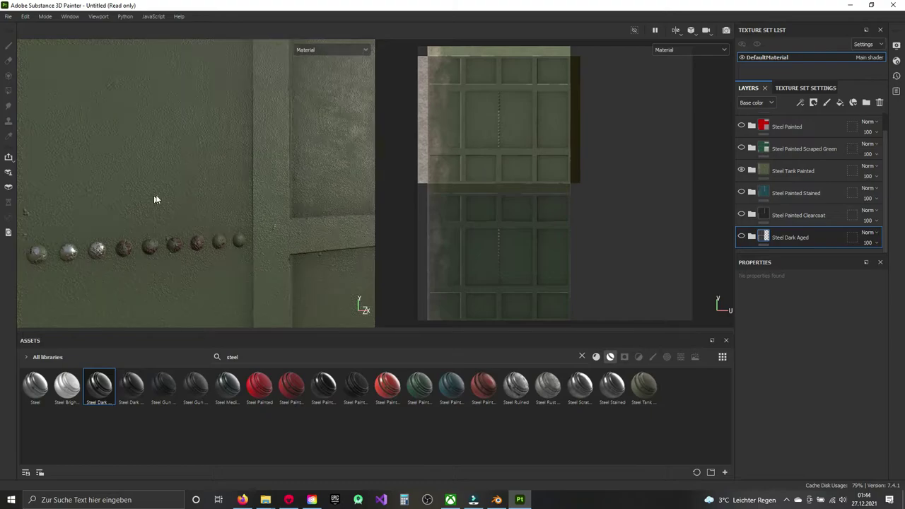
{"action": "left_click_drag", "start_coordinate": [155, 195], "coordinate": [249, 176], "text": "alt"}
{"action": "mouse_move", "coordinate": [294, 139]}
{"action": "left_mouse_down", "text": "alt"}
{"action": "mouse_move", "coordinate": [229, 185]}
{"action": "mouse_move", "coordinate": [178, 141]}
{"action": "mouse_move", "coordinate": [184, 120]}
{"action": "mouse_move", "coordinate": [222, 118]}
{"action": "left_mouse_up", "text": "alt"}
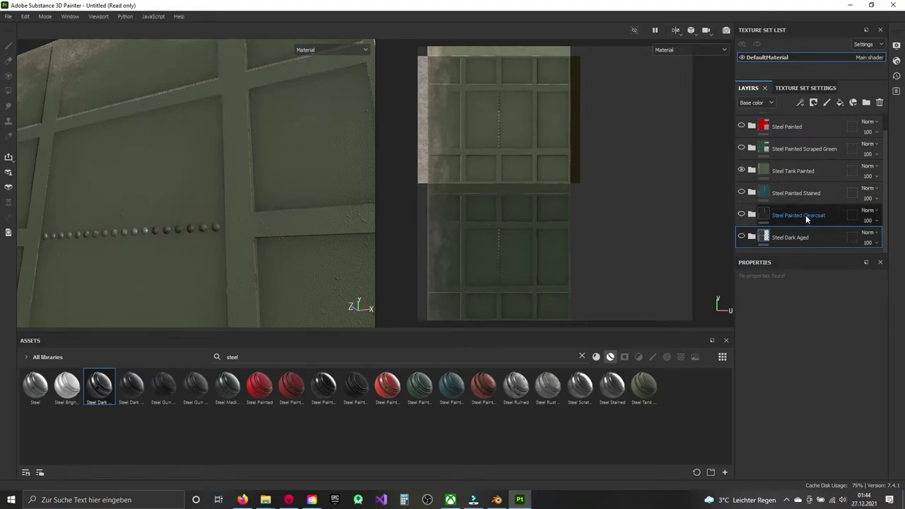
Step: Delete the Steel Painted Clearcoat, Steel Painted Stained and Steel Dark Aged materials
{"action": "key", "text": "ctrl+z"}
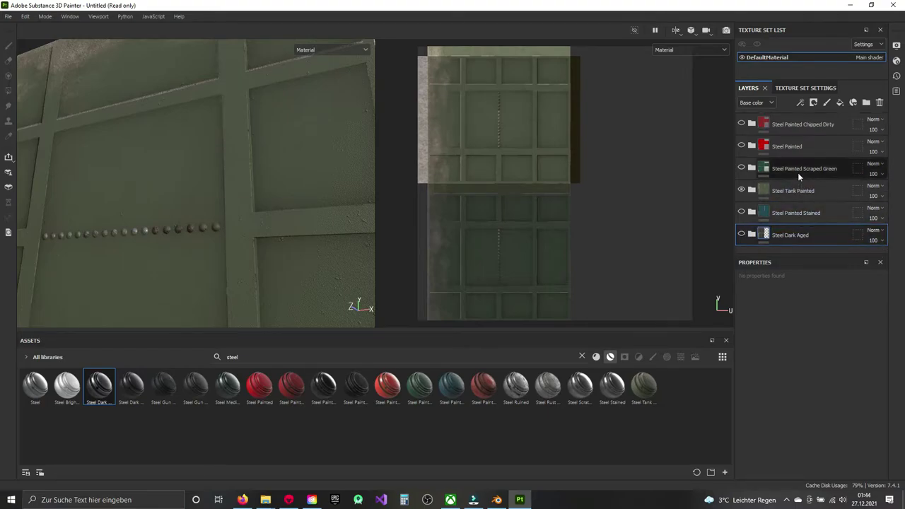
{"action": "key", "text": "ctrl+z"}
{"action": "key", "text": "ctrl+z"}
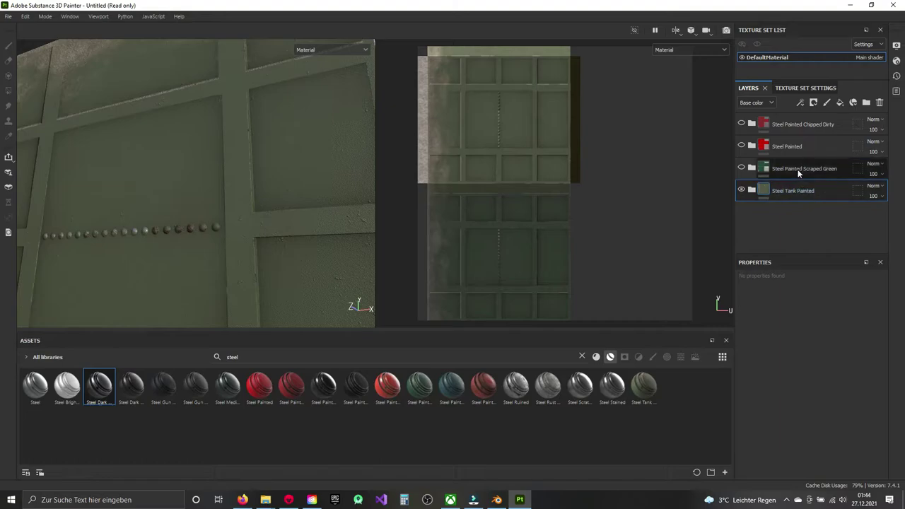
{"action": "key", "text": "ctrl+z"}
{"action": "key", "text": "ctrl+z"}
{"action": "key", "text": "ctrl+z"}
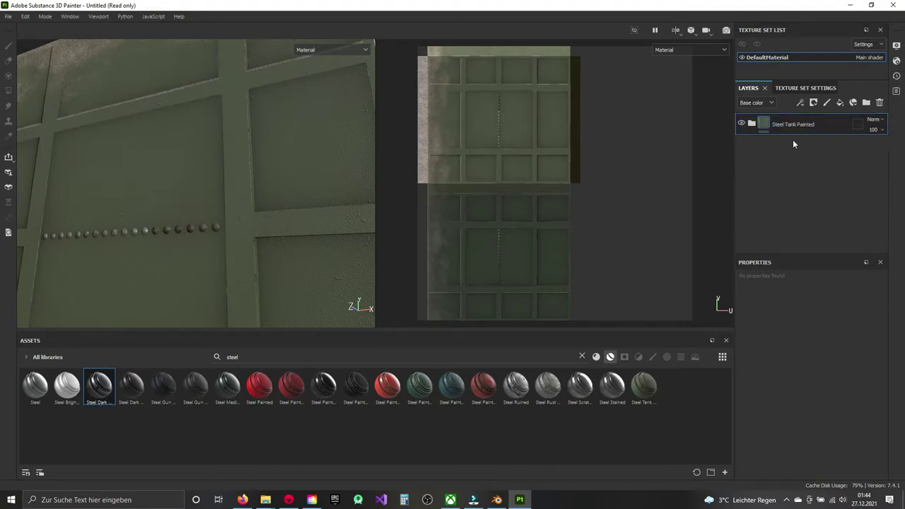
Step: Expand Steel Tank Painted and select its Base fill layer to show Fill properties
{"action": "left_click", "coordinate": [752, 124]}
{"action": "scroll", "coordinate": [813, 201], "scroll_direction": "down", "scroll_amount": 3}
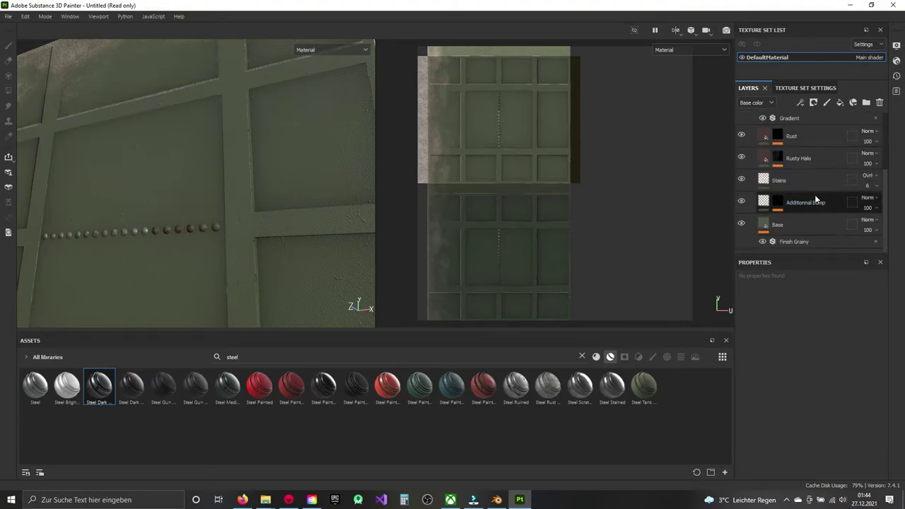
{"action": "left_click", "coordinate": [795, 228]}
{"action": "scroll", "coordinate": [813, 354], "scroll_direction": "down", "scroll_amount": 5}
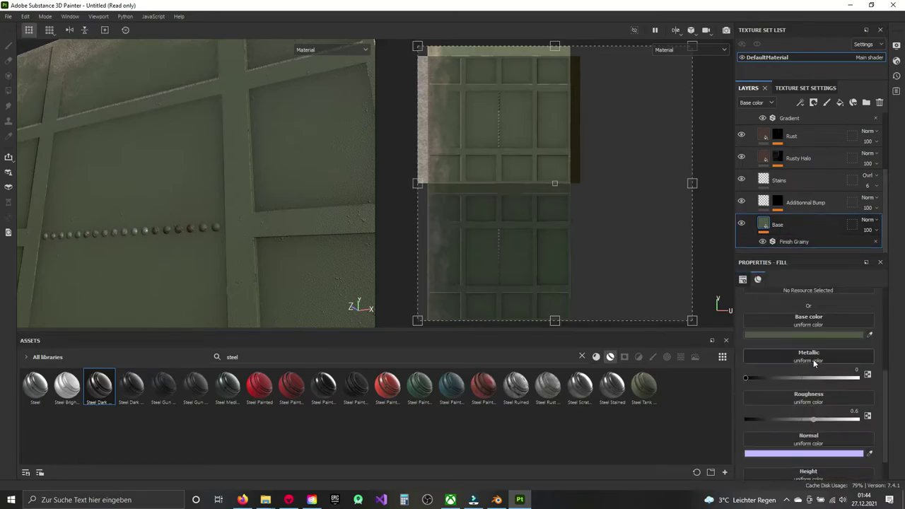
Step: Set the Base fill layer's base color to the blue 3C3FA7
{"action": "left_click", "coordinate": [806, 334]}
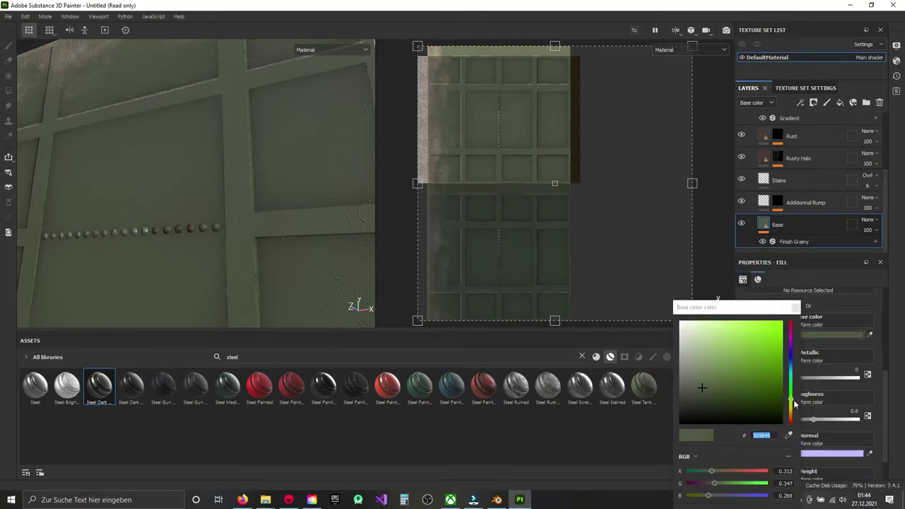
{"action": "left_click_drag", "start_coordinate": [790, 399], "coordinate": [792, 358]}
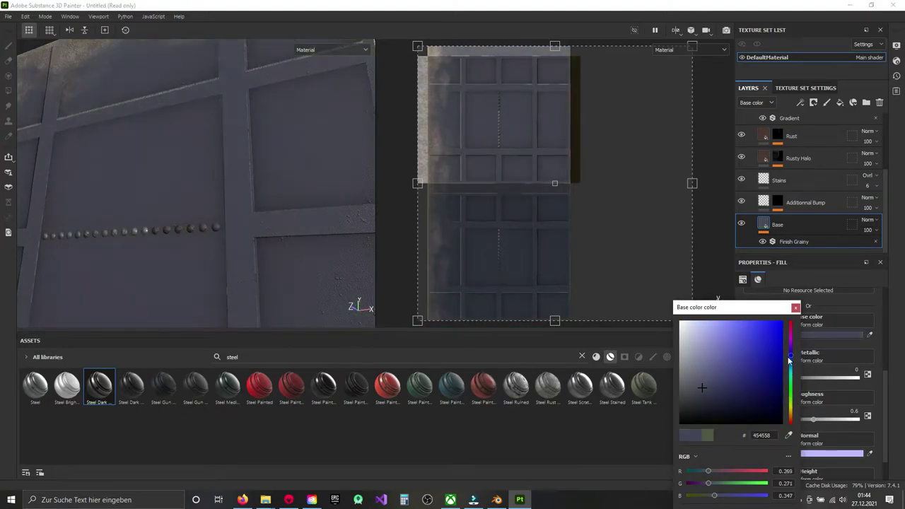
{"action": "mouse_move", "coordinate": [703, 387]}
{"action": "left_mouse_down"}
{"action": "mouse_move", "coordinate": [751, 363]}
{"action": "mouse_move", "coordinate": [749, 348]}
{"action": "mouse_move", "coordinate": [745, 356]}
{"action": "left_mouse_up"}
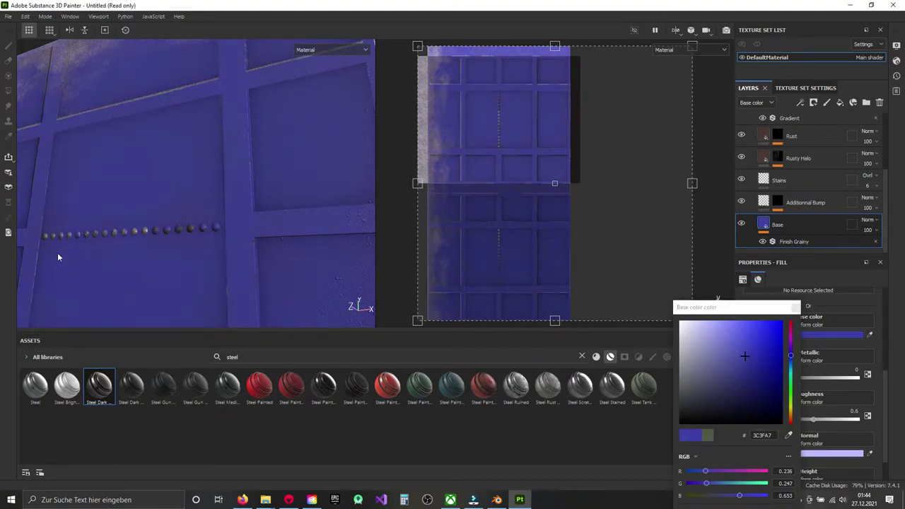
{"action": "mouse_move", "coordinate": [58, 252]}
{"action": "left_mouse_down", "text": "alt"}
{"action": "mouse_move", "coordinate": [110, 271]}
{"action": "mouse_move", "coordinate": [139, 295]}
{"action": "mouse_move", "coordinate": [257, 143]}
{"action": "mouse_move", "coordinate": [212, 259]}
{"action": "mouse_move", "coordinate": [222, 202]}
{"action": "mouse_move", "coordinate": [264, 198]}
{"action": "mouse_move", "coordinate": [256, 215]}
{"action": "mouse_move", "coordinate": [263, 212]}
{"action": "left_mouse_up", "text": "alt"}
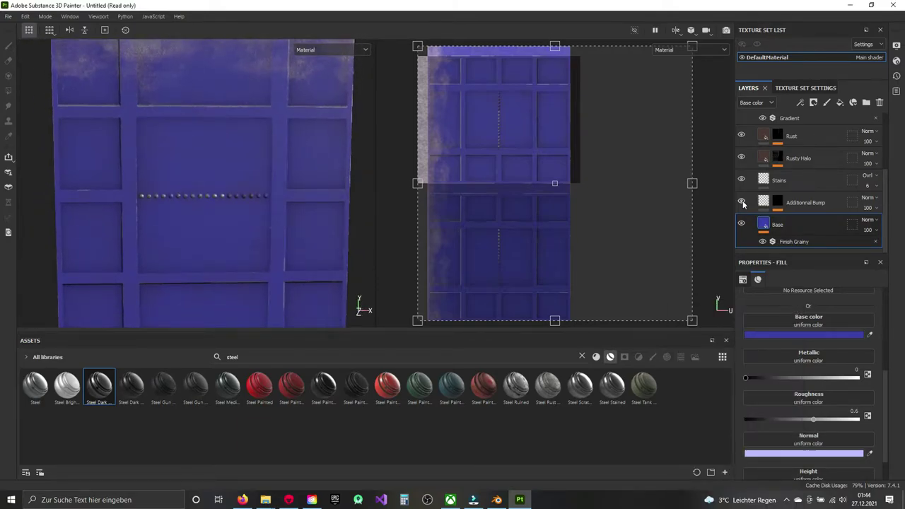
Step: Hide the Additional Bump layer, checking the studs from a slanted view
{"action": "scroll", "coordinate": [315, 213], "scroll_direction": "up", "scroll_amount": 2}
{"action": "scroll", "coordinate": [228, 218], "scroll_direction": "up", "scroll_amount": 2}
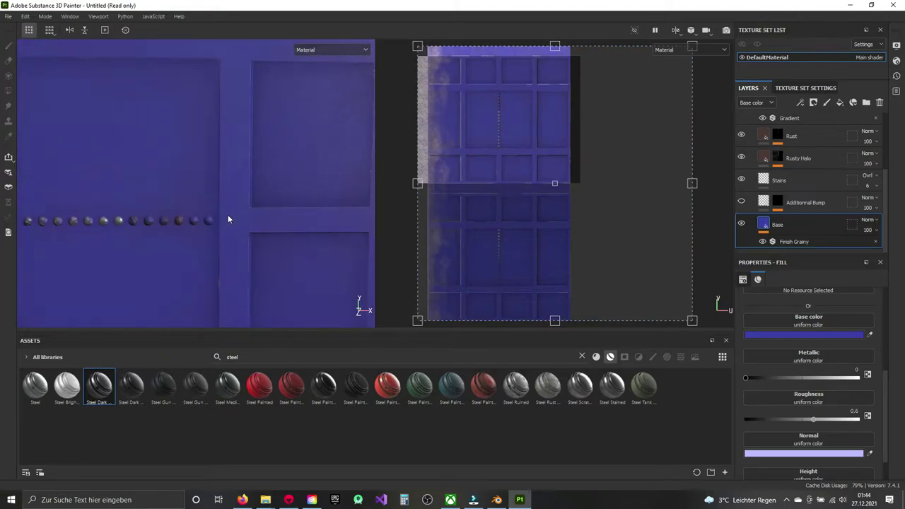
{"action": "left_click_drag", "start_coordinate": [228, 218], "coordinate": [248, 195], "text": "alt"}
{"action": "scroll", "coordinate": [249, 196], "scroll_direction": "up", "scroll_amount": 2}
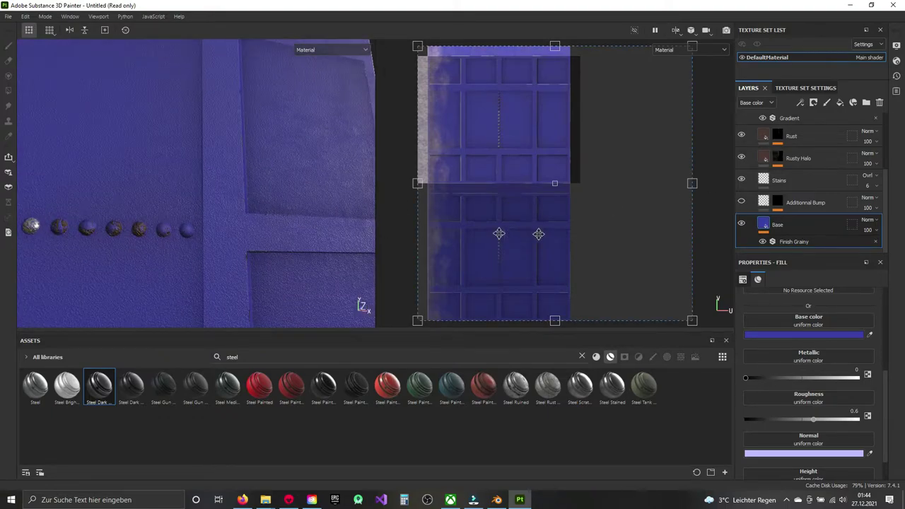
{"action": "left_click", "coordinate": [741, 203]}
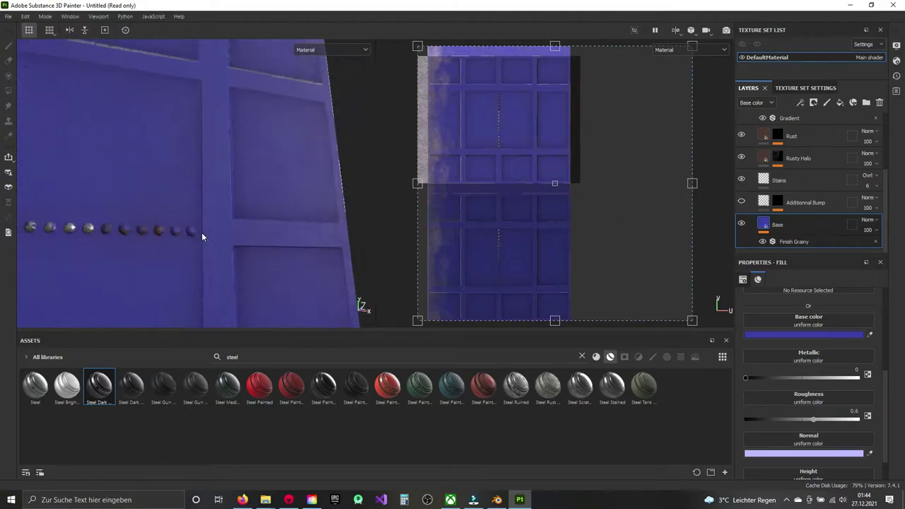
{"action": "scroll", "coordinate": [201, 232], "scroll_direction": "down", "scroll_amount": 4}
{"action": "mouse_move", "coordinate": [258, 207]}
{"action": "left_mouse_down", "text": "alt"}
{"action": "mouse_move", "coordinate": [216, 232]}
{"action": "mouse_move", "coordinate": [246, 216]}
{"action": "mouse_move", "coordinate": [234, 218]}
{"action": "left_mouse_up", "text": "alt"}
Step: Hide the Dust and Edge Wear layers, then inspect the even blue panel grid and rivets
{"action": "scroll", "coordinate": [234, 222], "scroll_direction": "up", "scroll_amount": 3}
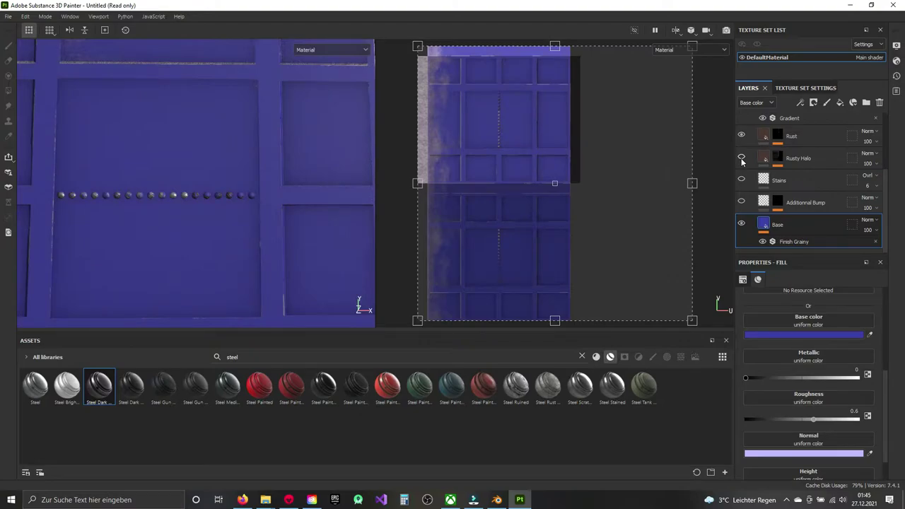
{"action": "scroll", "coordinate": [750, 178], "scroll_direction": "up", "scroll_amount": 2}
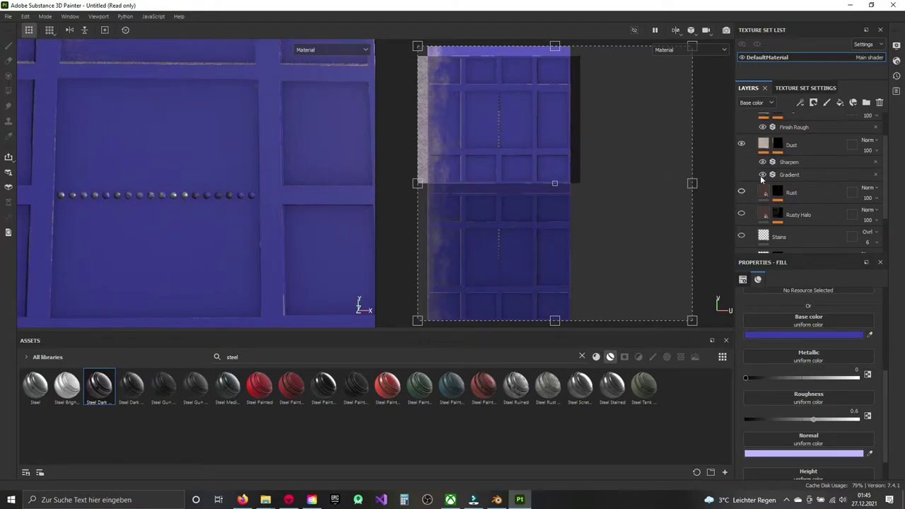
{"action": "scroll", "coordinate": [756, 187], "scroll_direction": "up", "scroll_amount": 1}
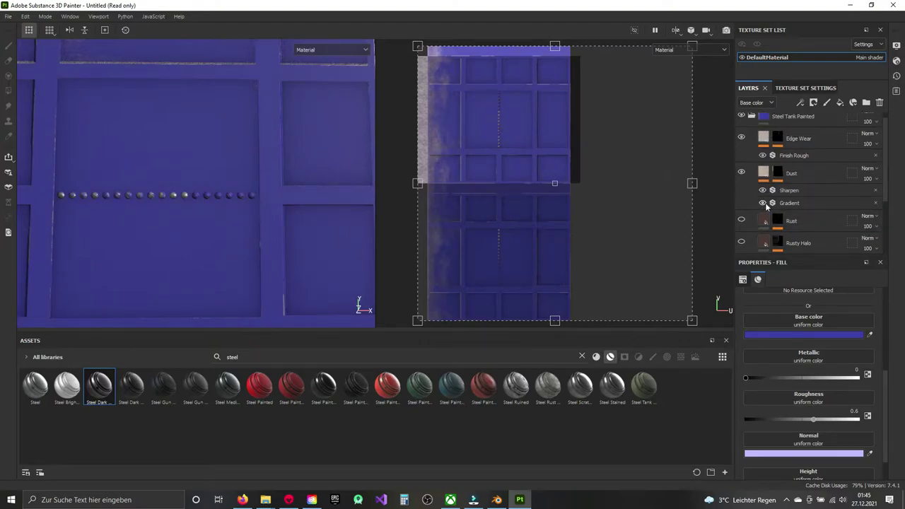
{"action": "left_click", "coordinate": [741, 173]}
{"action": "scroll", "coordinate": [302, 177], "scroll_direction": "down", "scroll_amount": 3}
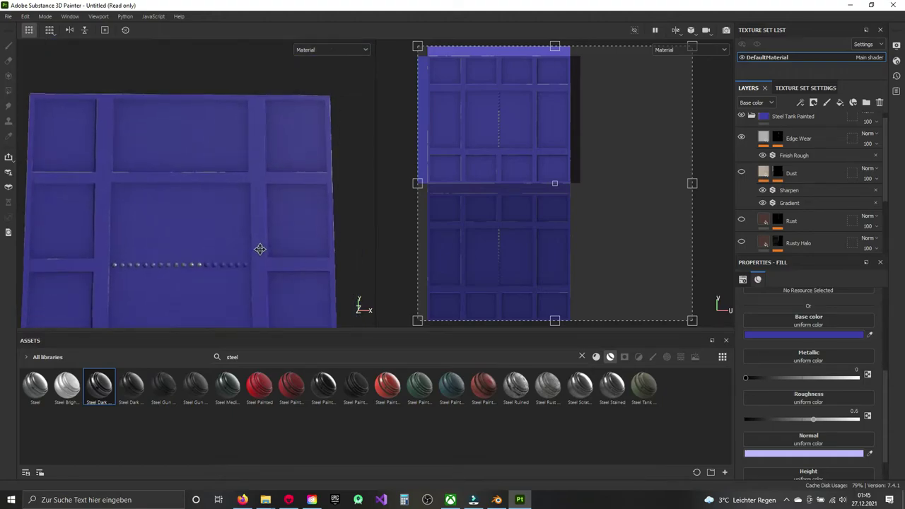
{"action": "left_click", "coordinate": [741, 173]}
{"action": "left_click", "coordinate": [742, 173]}
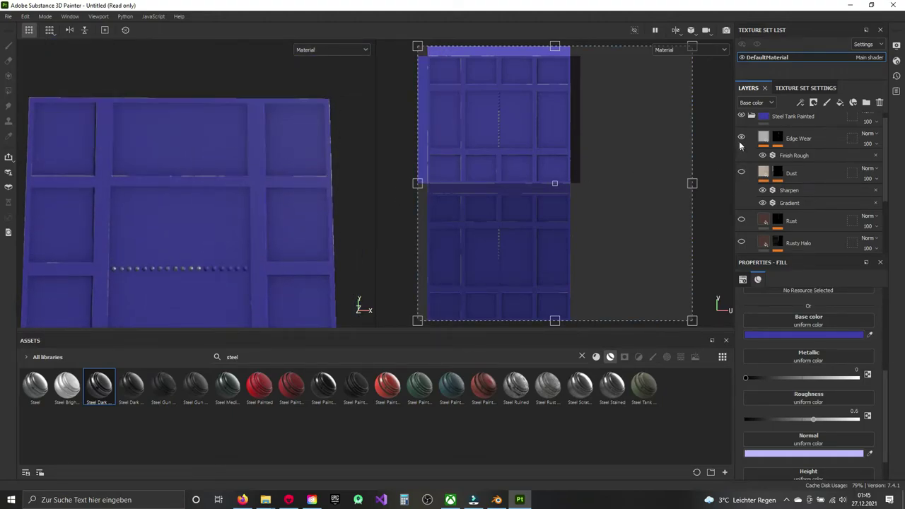
{"action": "left_click", "coordinate": [740, 138]}
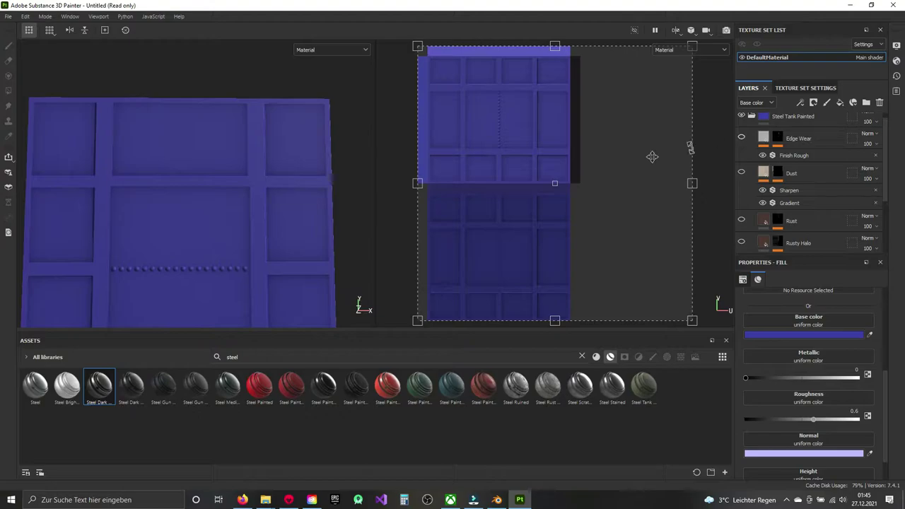
{"action": "mouse_move", "coordinate": [262, 119]}
{"action": "left_mouse_down", "text": "alt"}
{"action": "mouse_move", "coordinate": [272, 209]}
{"action": "mouse_move", "coordinate": [237, 176]}
{"action": "mouse_move", "coordinate": [264, 158]}
{"action": "mouse_move", "coordinate": [257, 186]}
{"action": "mouse_move", "coordinate": [330, 190]}
{"action": "left_mouse_up", "text": "alt"}
{"action": "scroll", "coordinate": [255, 193], "scroll_direction": "up", "scroll_amount": 3}
{"action": "scroll", "coordinate": [251, 198], "scroll_direction": "up", "scroll_amount": 3}
{"action": "scroll", "coordinate": [771, 184], "scroll_direction": "down", "scroll_amount": 2}
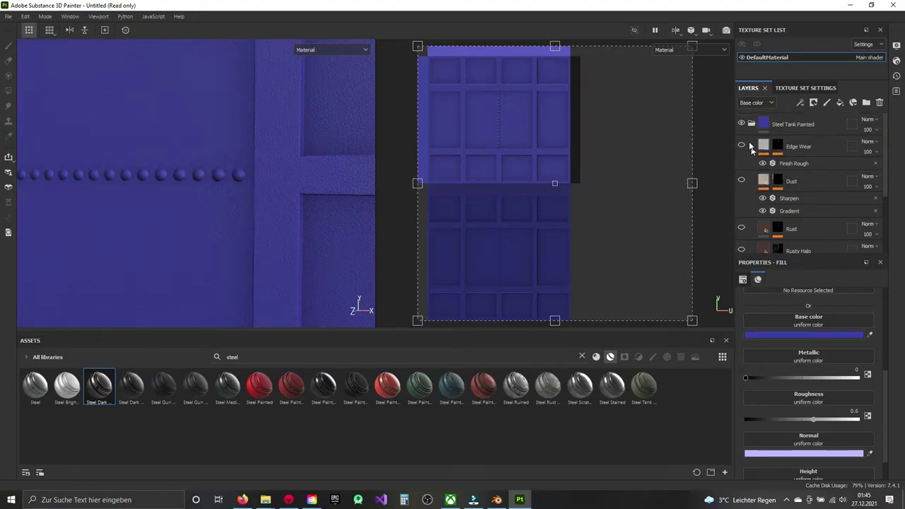
{"action": "scroll", "coordinate": [770, 195], "scroll_direction": "down", "scroll_amount": 2}
{"action": "scroll", "coordinate": [145, 186], "scroll_direction": "down", "scroll_amount": 2}
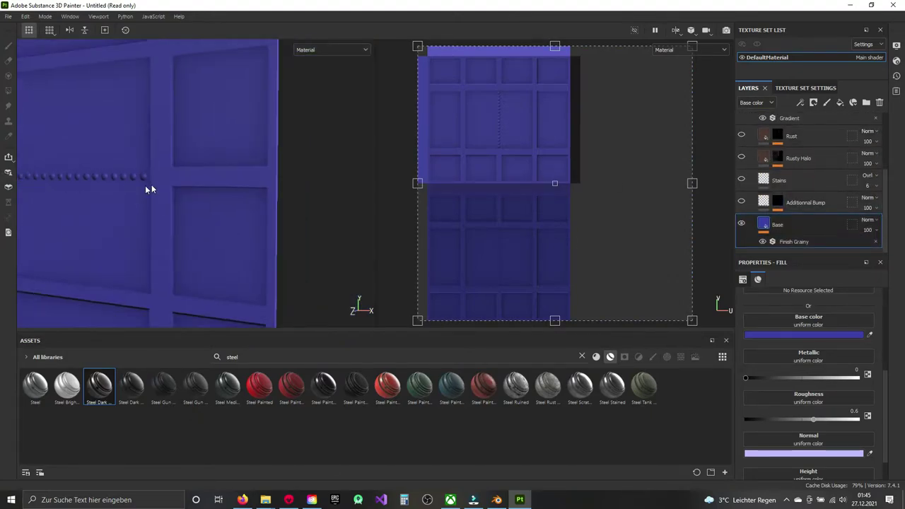
{"action": "scroll", "coordinate": [169, 202], "scroll_direction": "down", "scroll_amount": 2}
{"action": "mouse_move", "coordinate": [140, 202]}
{"action": "left_mouse_down", "text": "alt"}
{"action": "mouse_move", "coordinate": [157, 191]}
{"action": "mouse_move", "coordinate": [172, 137]}
{"action": "mouse_move", "coordinate": [129, 188]}
{"action": "mouse_move", "coordinate": [269, 208]}
{"action": "left_mouse_up", "text": "alt"}
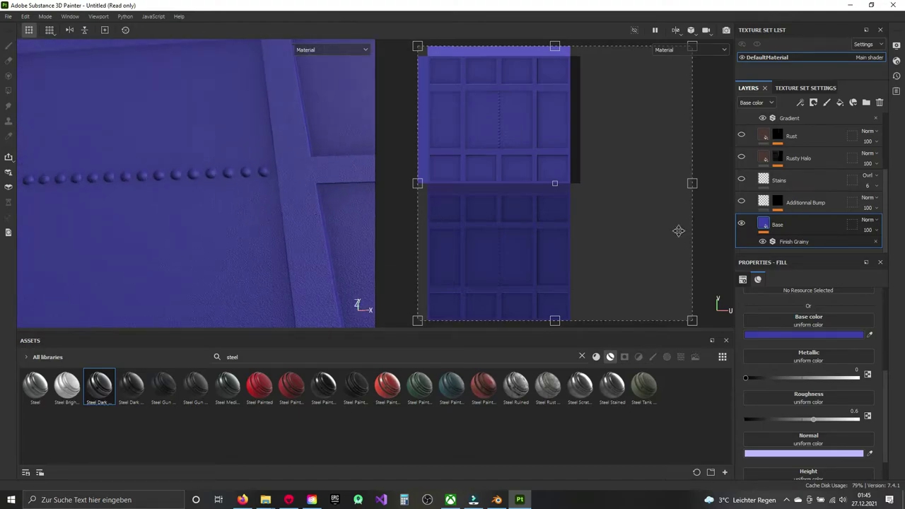
Step: Set the Base layer's Finish Grainy filter to Grain Intensity 0.01 and Scale 5
{"action": "left_click", "coordinate": [741, 224]}
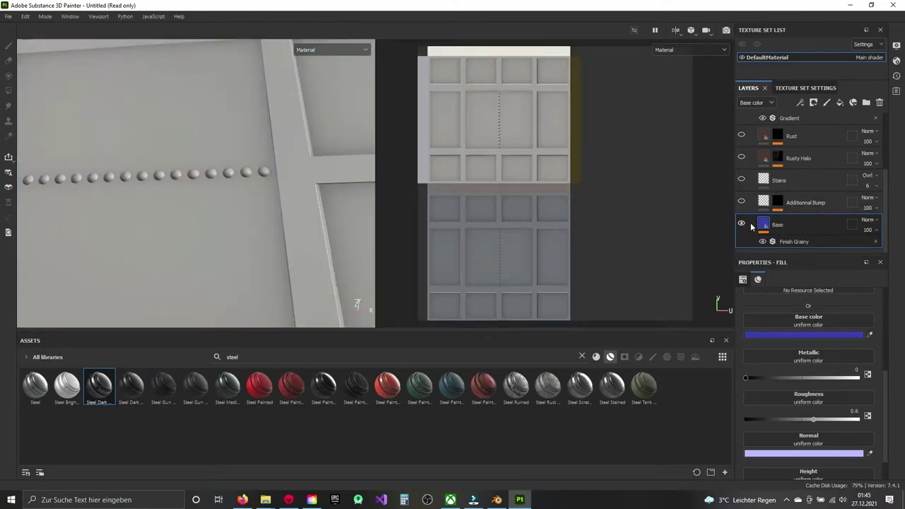
{"action": "left_click", "coordinate": [752, 226]}
{"action": "left_click", "coordinate": [803, 245]}
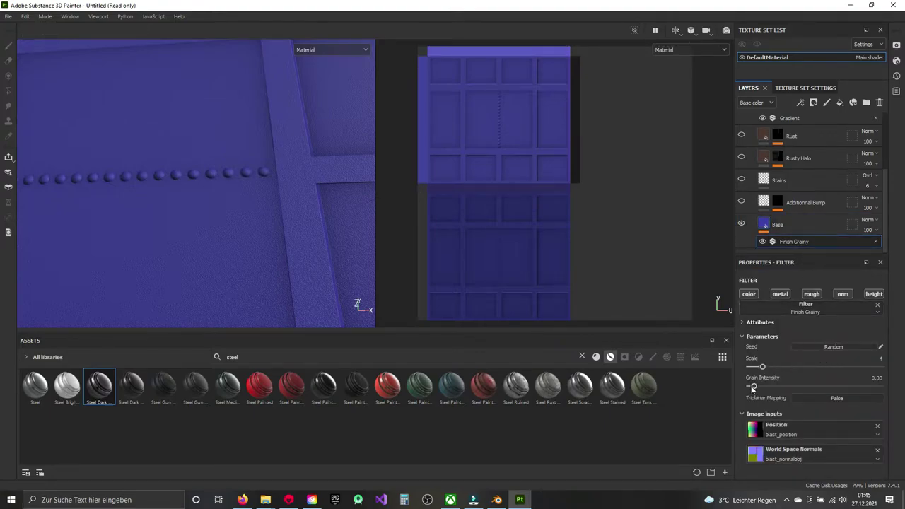
{"action": "left_click_drag", "start_coordinate": [754, 386], "coordinate": [750, 387]}
{"action": "mouse_move", "coordinate": [758, 369]}
{"action": "left_mouse_down"}
{"action": "mouse_move", "coordinate": [775, 372]}
{"action": "mouse_move", "coordinate": [763, 369]}
{"action": "left_mouse_up"}
{"action": "mouse_move", "coordinate": [212, 212]}
{"action": "left_mouse_down", "text": "alt"}
{"action": "mouse_move", "coordinate": [241, 208]}
{"action": "mouse_move", "coordinate": [224, 261]}
{"action": "mouse_move", "coordinate": [233, 240]}
{"action": "mouse_move", "coordinate": [209, 188]}
{"action": "mouse_move", "coordinate": [182, 203]}
{"action": "left_mouse_up", "text": "alt"}
{"action": "right_click_drag", "start_coordinate": [182, 202], "coordinate": [212, 229], "text": "alt"}
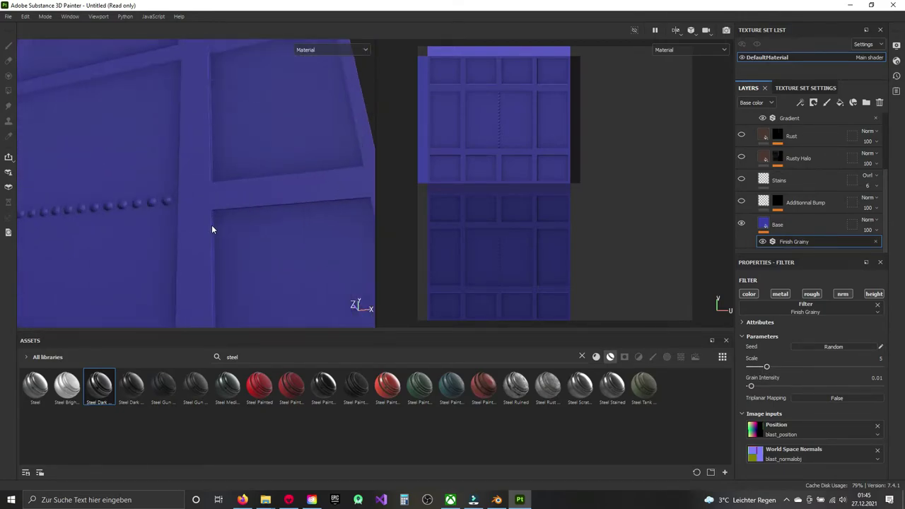
{"action": "mouse_move", "coordinate": [212, 228]}
{"action": "left_mouse_down", "text": "alt"}
{"action": "mouse_move", "coordinate": [242, 287]}
{"action": "mouse_move", "coordinate": [248, 264]}
{"action": "mouse_move", "coordinate": [280, 291]}
{"action": "mouse_move", "coordinate": [304, 281]}
{"action": "mouse_move", "coordinate": [295, 261]}
{"action": "mouse_move", "coordinate": [269, 260]}
{"action": "mouse_move", "coordinate": [265, 273]}
{"action": "left_mouse_up", "text": "alt"}
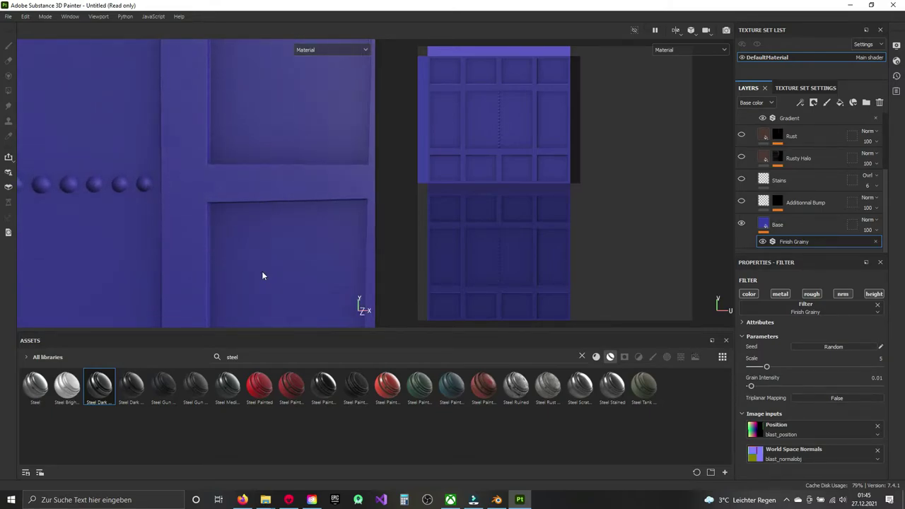
{"action": "scroll", "coordinate": [807, 216], "scroll_direction": "up", "scroll_amount": 2}
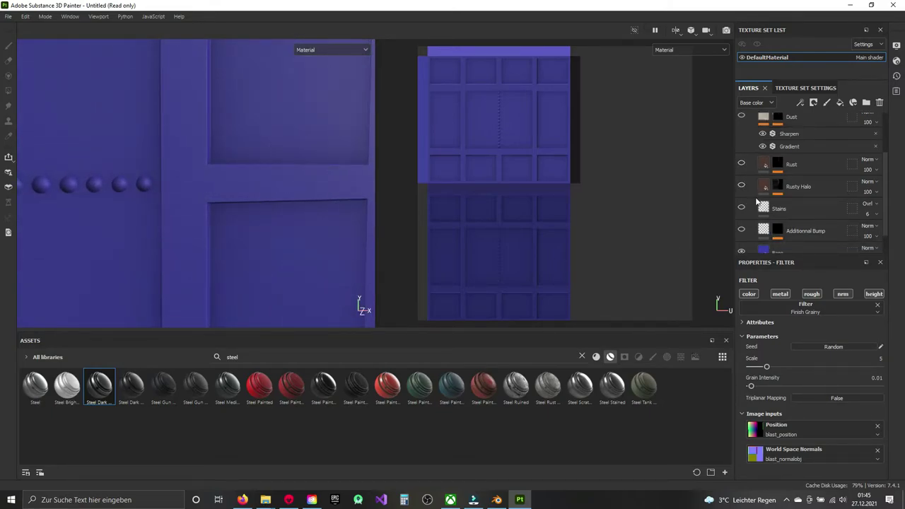
Step: Show the Dust layer again, inspect its Gradient filter, and open the Dust mask generator
{"action": "scroll", "coordinate": [750, 188], "scroll_direction": "up", "scroll_amount": 2}
{"action": "left_click", "coordinate": [741, 143]}
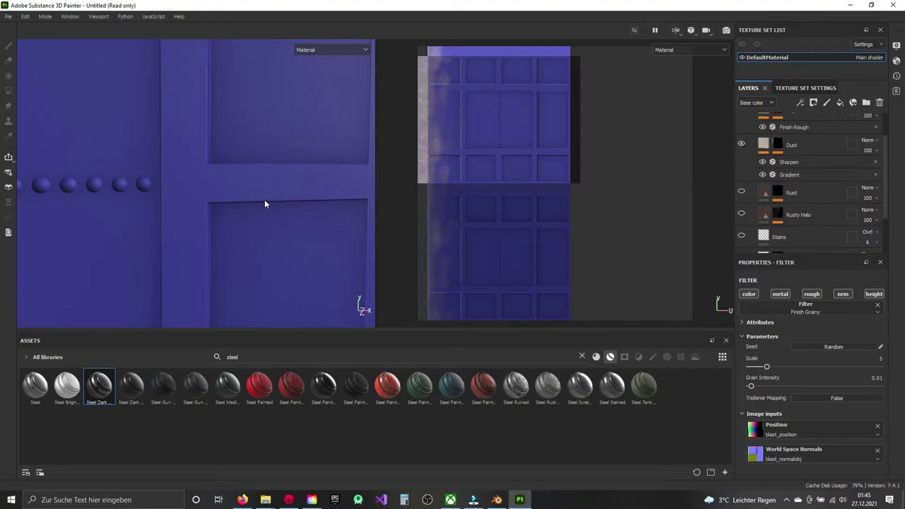
{"action": "mouse_move", "coordinate": [265, 203]}
{"action": "left_mouse_down", "text": "alt"}
{"action": "mouse_move", "coordinate": [176, 158]}
{"action": "mouse_move", "coordinate": [220, 194]}
{"action": "mouse_move", "coordinate": [238, 198]}
{"action": "mouse_move", "coordinate": [238, 188]}
{"action": "left_mouse_up", "text": "alt"}
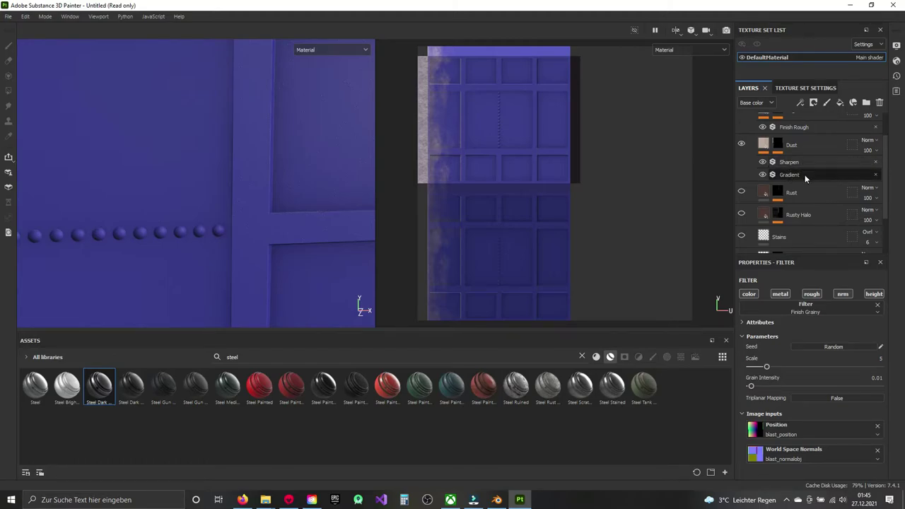
{"action": "left_click", "coordinate": [811, 174]}
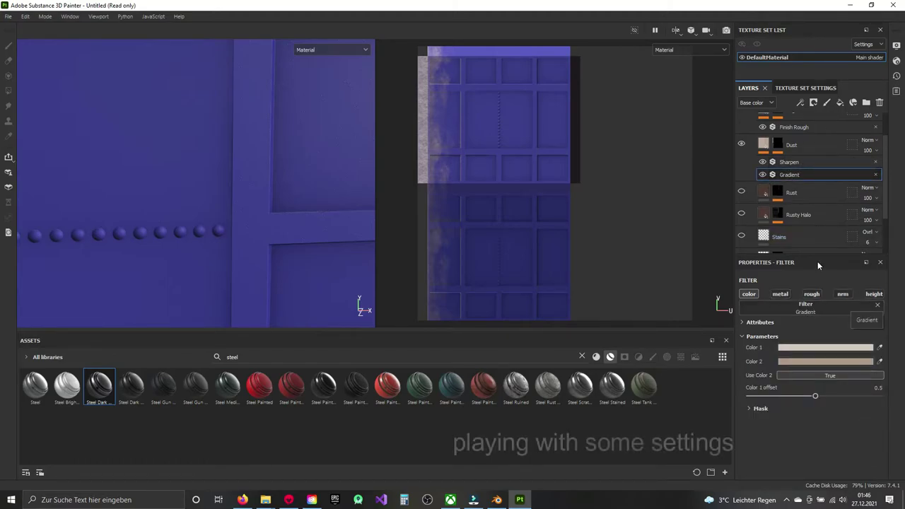
{"action": "left_click", "coordinate": [776, 146]}
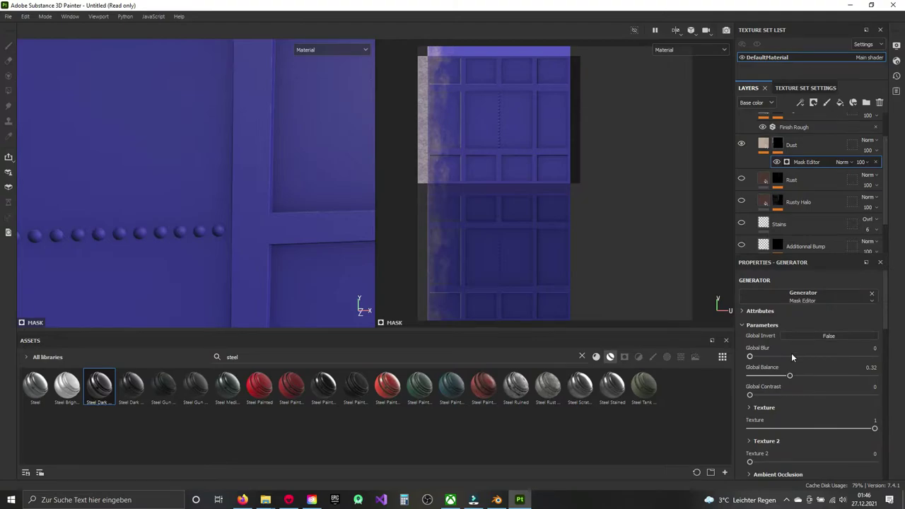
Step: Test Global Invert on the dust mask, then lower the Grunge Concrete Dirty balance to 0.29
{"action": "left_click", "coordinate": [822, 336]}
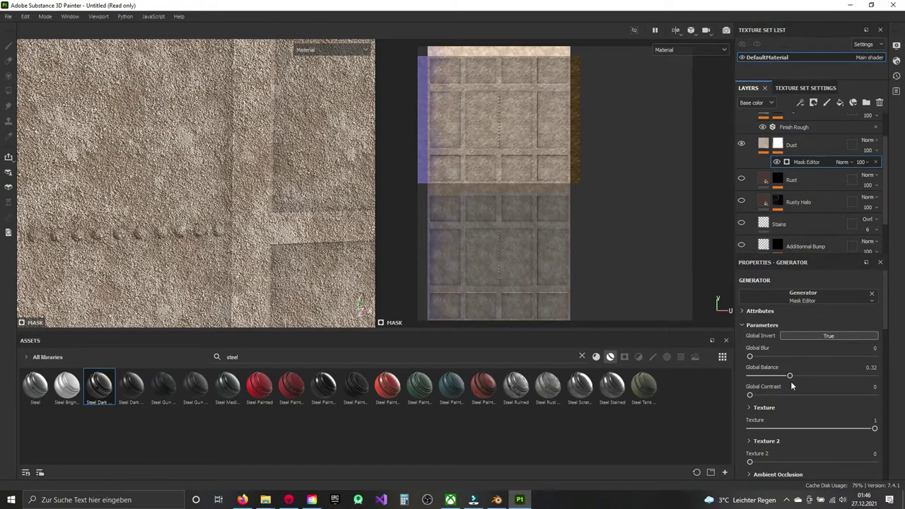
{"action": "left_click", "coordinate": [816, 339]}
{"action": "scroll", "coordinate": [815, 396], "scroll_direction": "down", "scroll_amount": 3}
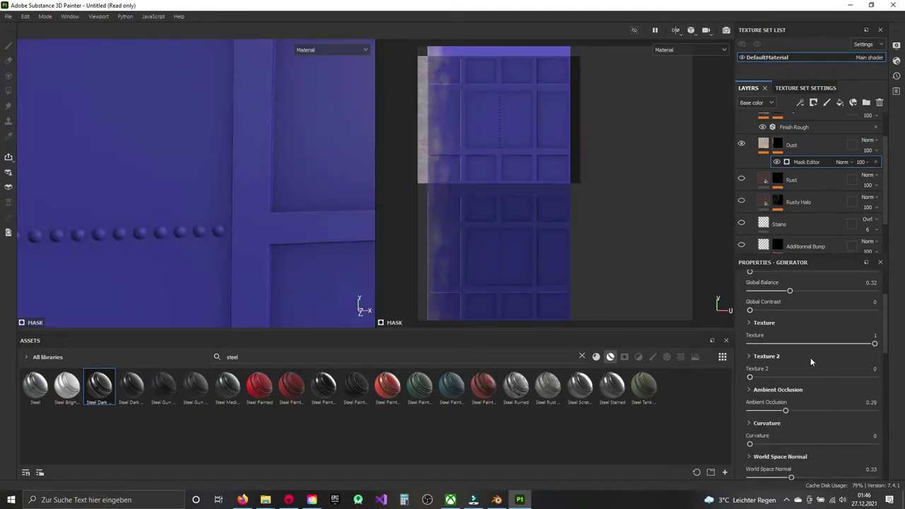
{"action": "scroll", "coordinate": [802, 372], "scroll_direction": "down", "scroll_amount": 1}
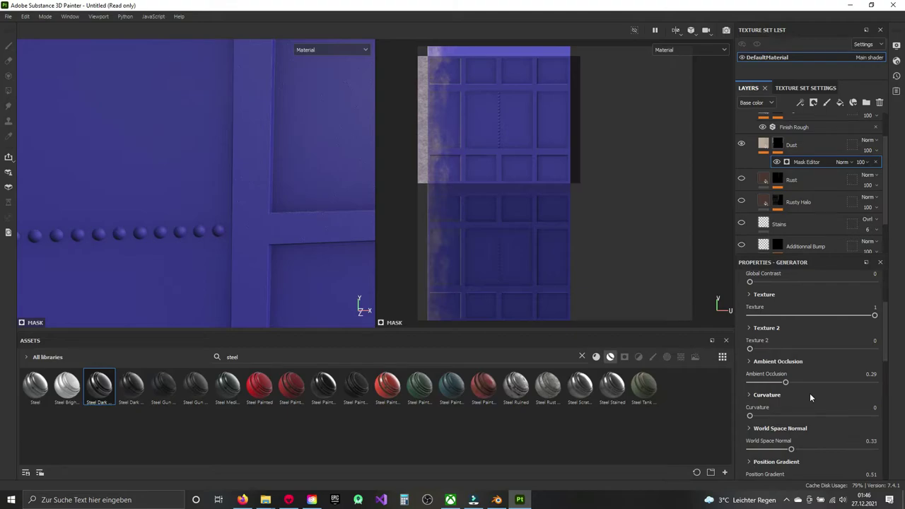
{"action": "scroll", "coordinate": [810, 397], "scroll_direction": "down", "scroll_amount": 1}
{"action": "scroll", "coordinate": [810, 397], "scroll_direction": "down", "scroll_amount": 1}
{"action": "scroll", "coordinate": [810, 397], "scroll_direction": "down", "scroll_amount": 1}
{"action": "scroll", "coordinate": [811, 397], "scroll_direction": "down", "scroll_amount": 1}
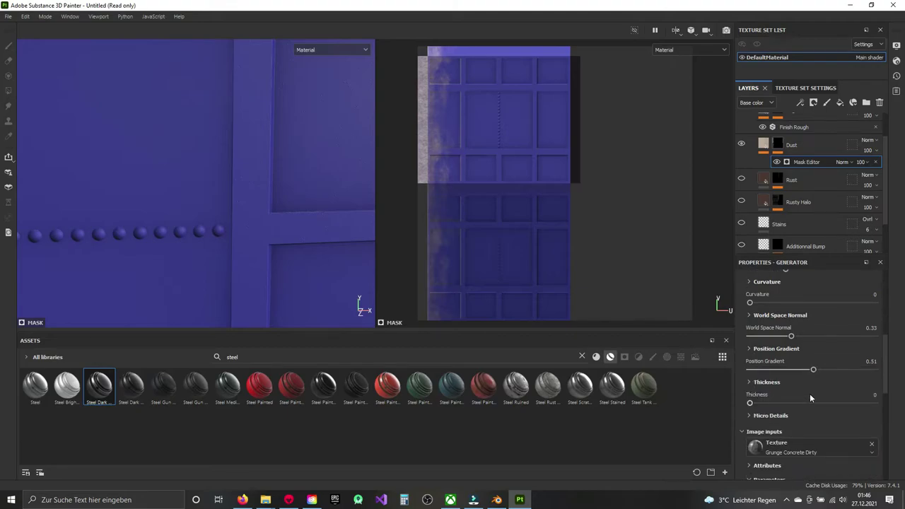
{"action": "scroll", "coordinate": [810, 398], "scroll_direction": "down", "scroll_amount": 1}
{"action": "scroll", "coordinate": [811, 396], "scroll_direction": "down", "scroll_amount": 1}
{"action": "scroll", "coordinate": [811, 390], "scroll_direction": "down", "scroll_amount": 3}
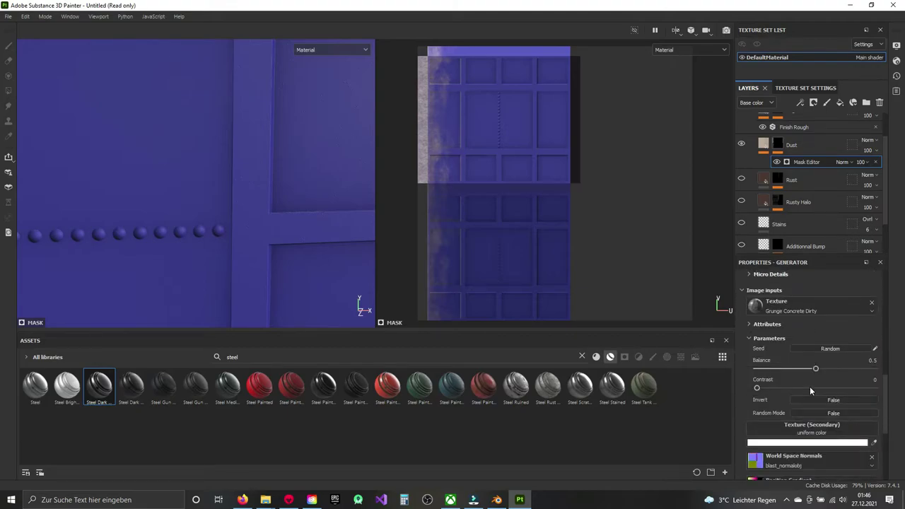
{"action": "left_click_drag", "start_coordinate": [815, 368], "coordinate": [790, 370]}
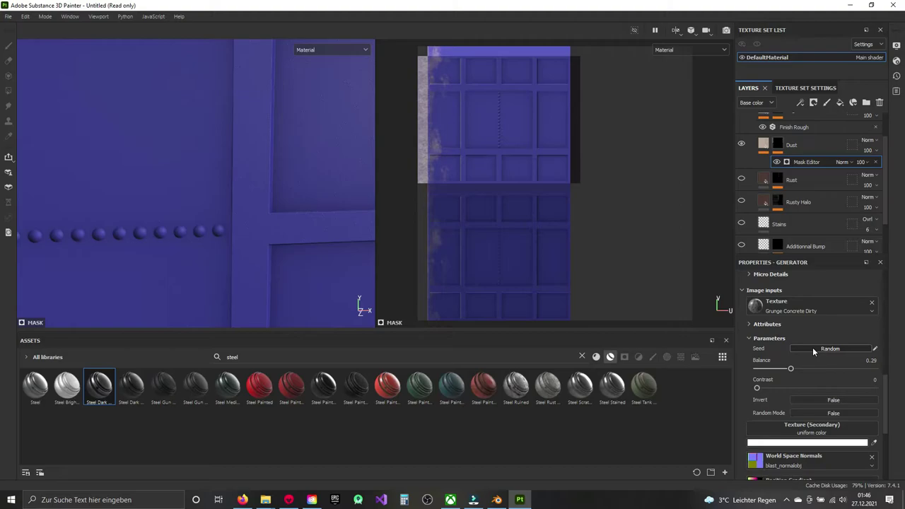
Step: Try inverting the grunge texture, then set its Random Mode to True
{"action": "left_click", "coordinate": [832, 349]}
{"action": "scroll", "coordinate": [832, 354], "scroll_direction": "down", "scroll_amount": 1}
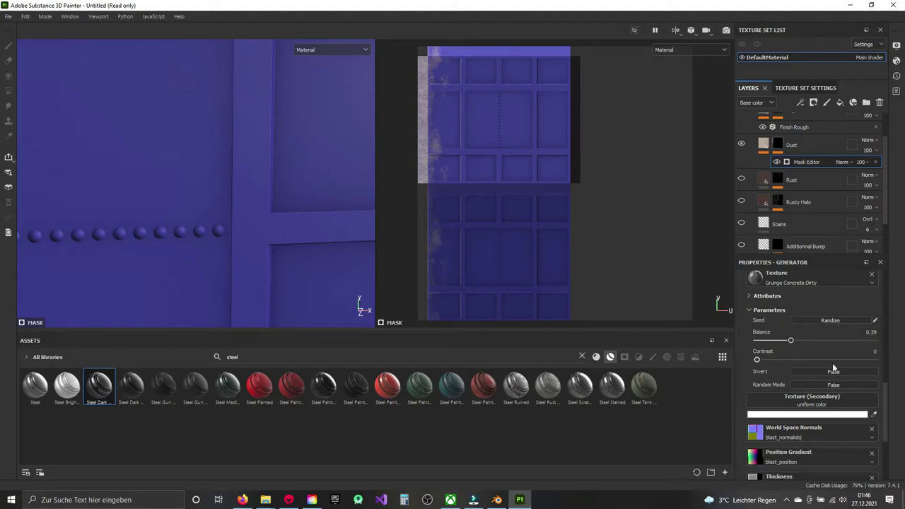
{"action": "left_click", "coordinate": [824, 370]}
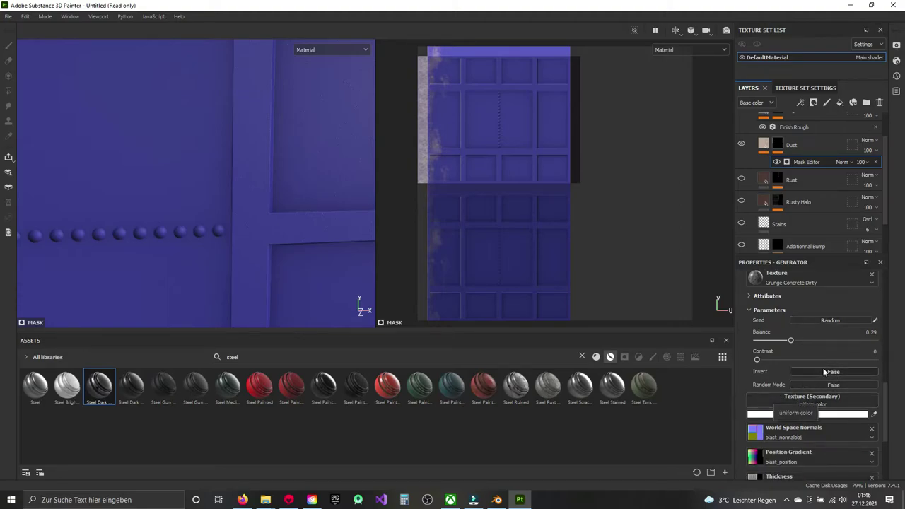
{"action": "left_click", "coordinate": [824, 370]}
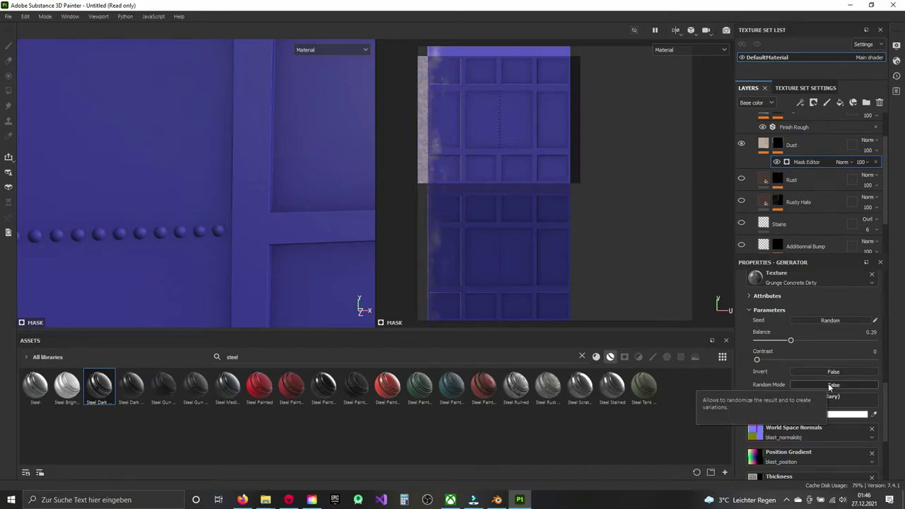
{"action": "left_click", "coordinate": [830, 385]}
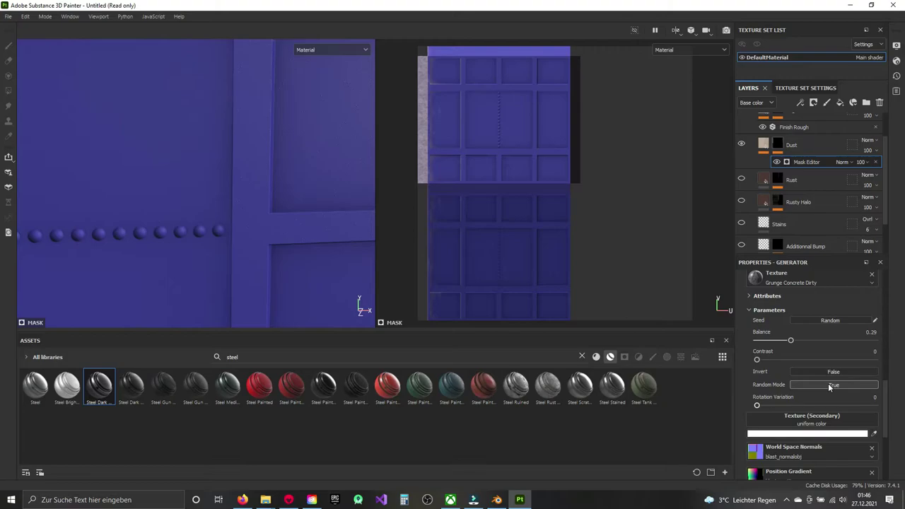
{"action": "scroll", "coordinate": [228, 205], "scroll_direction": "down", "scroll_amount": 5}
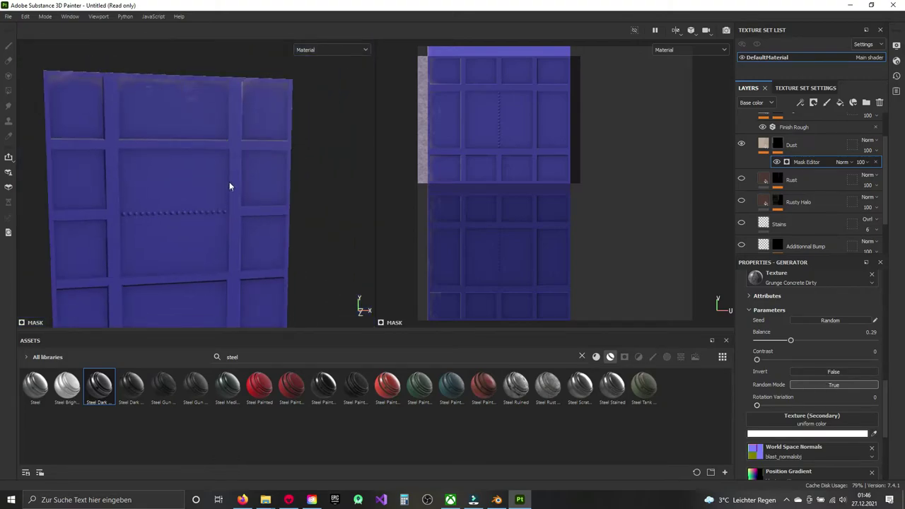
Step: Turn off the Dust layer and frame the plain blue door face-on
{"action": "mouse_move", "coordinate": [225, 178]}
{"action": "left_mouse_down", "text": "alt"}
{"action": "mouse_move", "coordinate": [235, 189]}
{"action": "mouse_move", "coordinate": [232, 240]}
{"action": "mouse_move", "coordinate": [367, 192]}
{"action": "mouse_move", "coordinate": [333, 215]}
{"action": "mouse_move", "coordinate": [245, 195]}
{"action": "left_mouse_up", "text": "alt"}
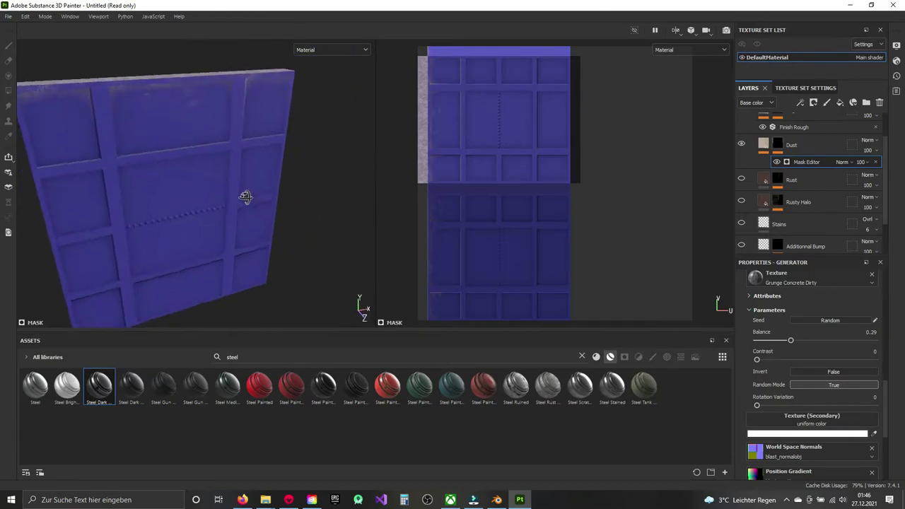
{"action": "left_click", "coordinate": [741, 144]}
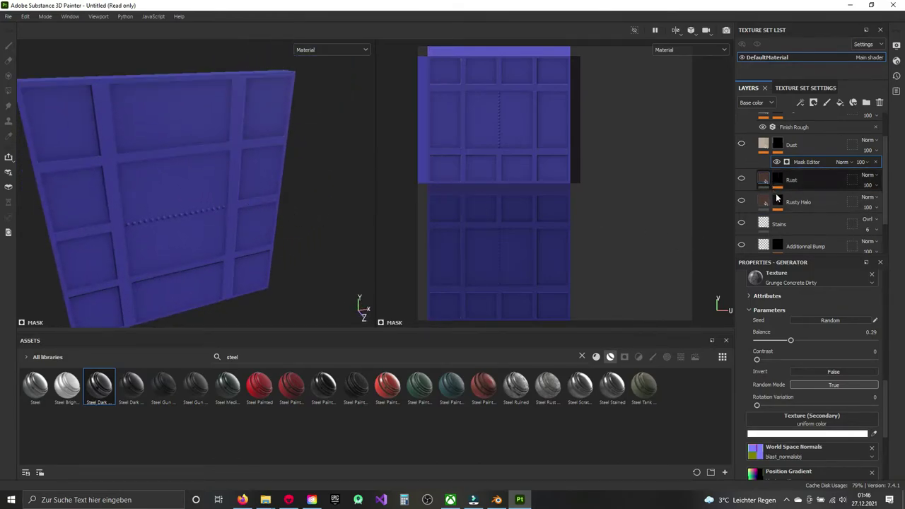
{"action": "mouse_move", "coordinate": [240, 217]}
{"action": "left_mouse_down", "text": "alt"}
{"action": "mouse_move", "coordinate": [188, 177]}
{"action": "mouse_move", "coordinate": [212, 175]}
{"action": "left_mouse_up", "text": "alt"}
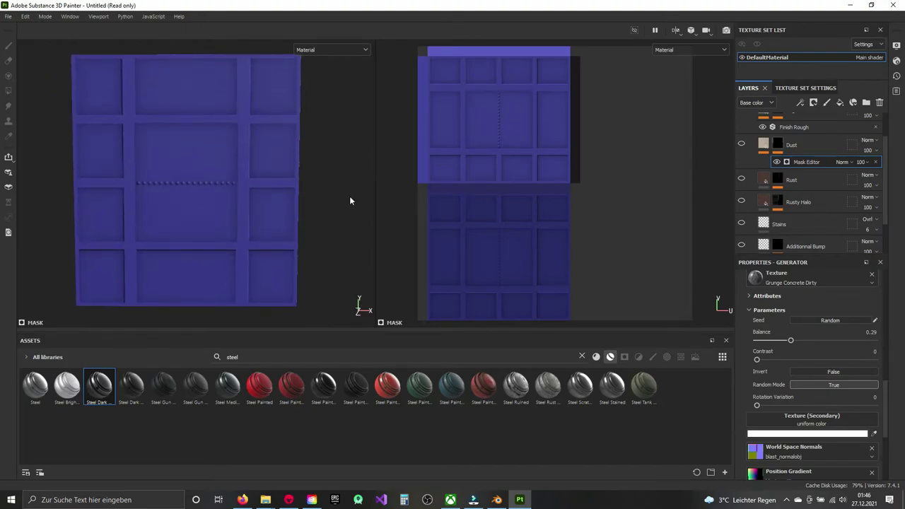
{"action": "left_click_drag", "start_coordinate": [91, 222], "coordinate": [293, 238], "text": "alt"}
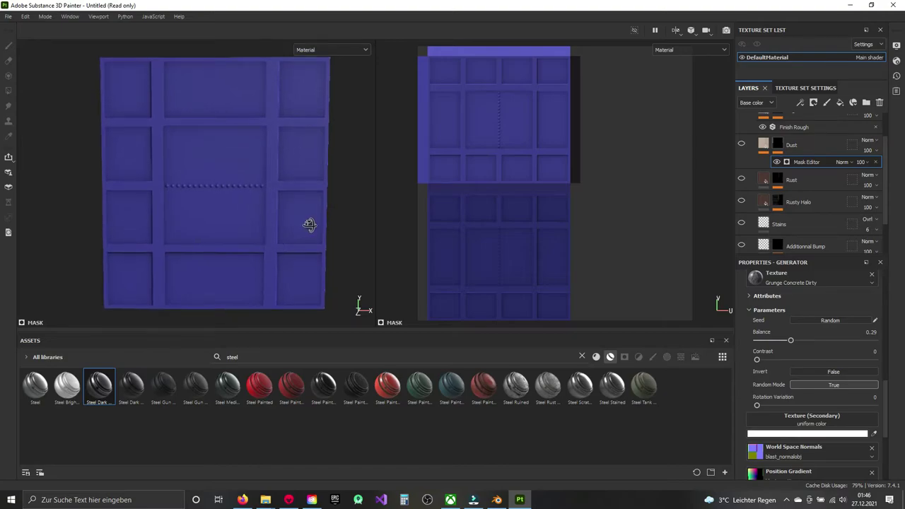
{"action": "scroll", "coordinate": [788, 170], "scroll_direction": "up", "scroll_amount": 2}
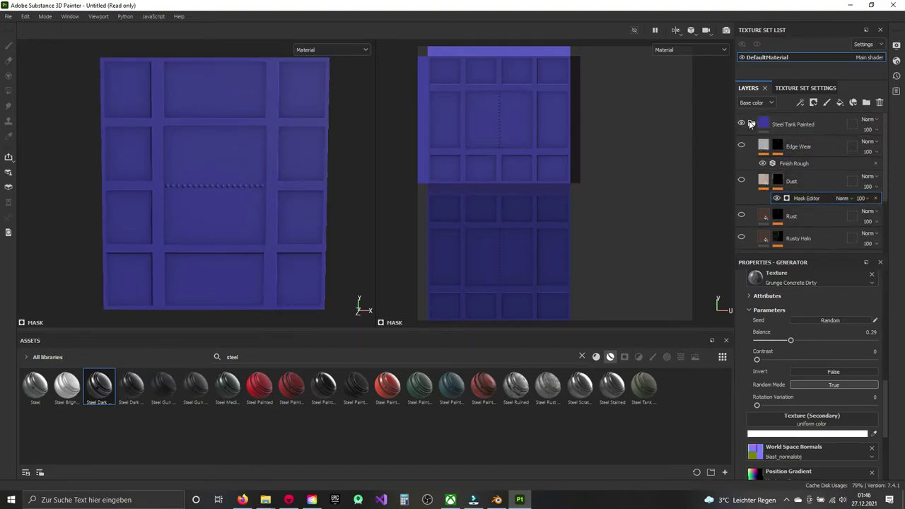
Step: Add a paint layer named 'text' above Steel Tank Painted and give the brush the Font Black alpha
{"action": "left_click", "coordinate": [751, 124]}
{"action": "left_click", "coordinate": [813, 103]}
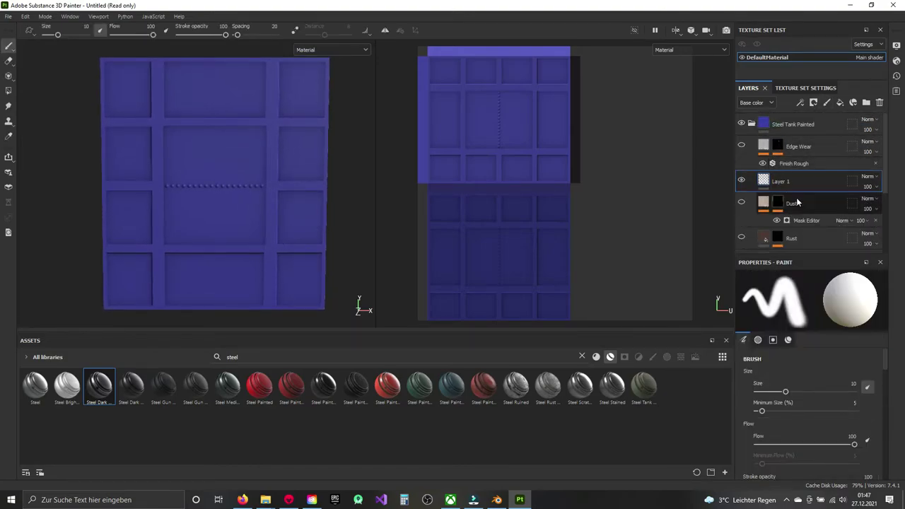
{"action": "left_click_drag", "start_coordinate": [792, 181], "coordinate": [792, 113]}
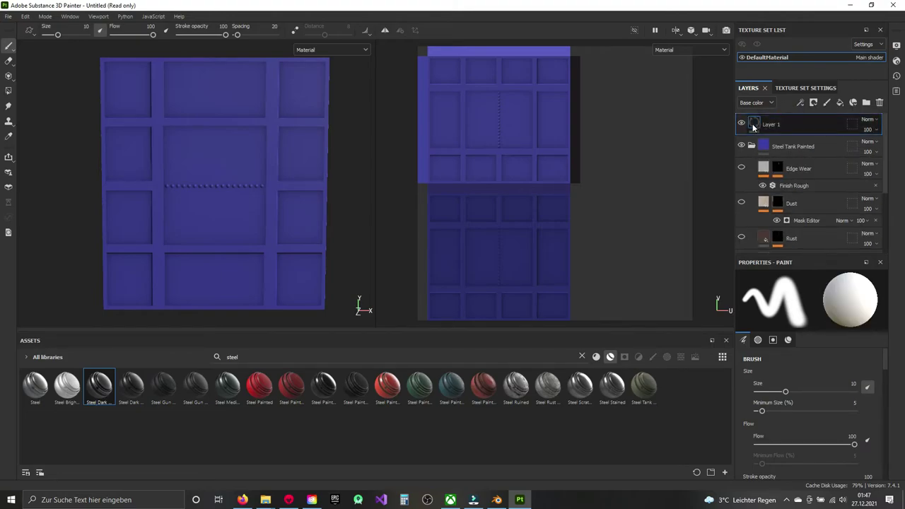
{"action": "double_click", "coordinate": [769, 125]}
{"action": "type", "text": "text"}
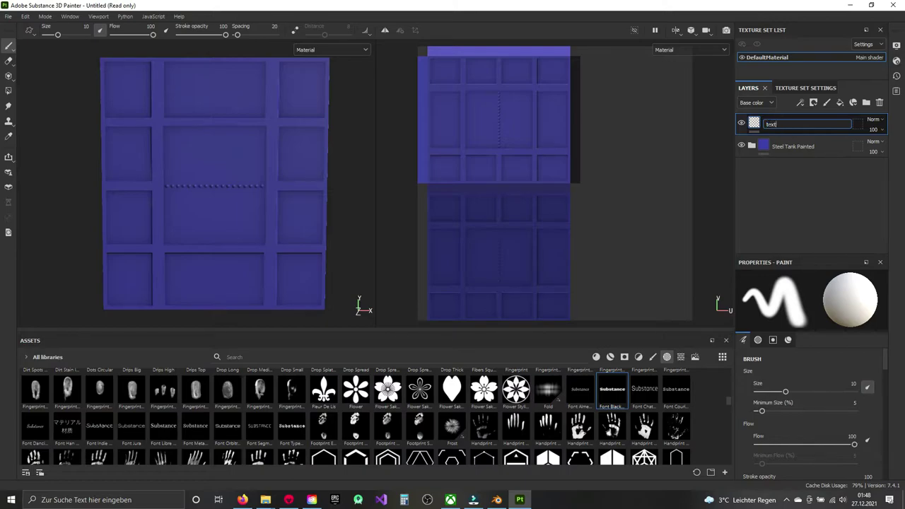
{"action": "key", "text": "Return"}
{"action": "left_click", "coordinate": [771, 133]}
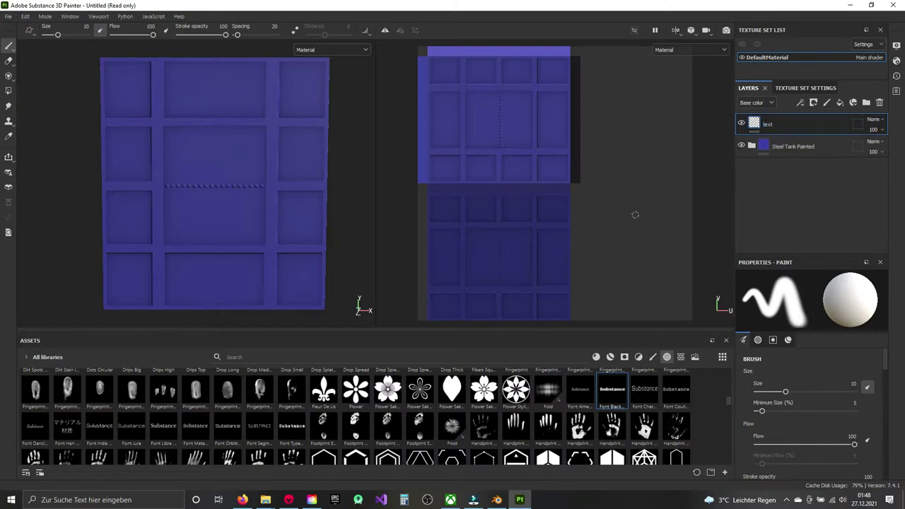
{"action": "left_click", "coordinate": [614, 391]}
Step: Change the font alpha's lettering to 'C-1'
{"action": "scroll", "coordinate": [806, 410], "scroll_direction": "down", "scroll_amount": 3}
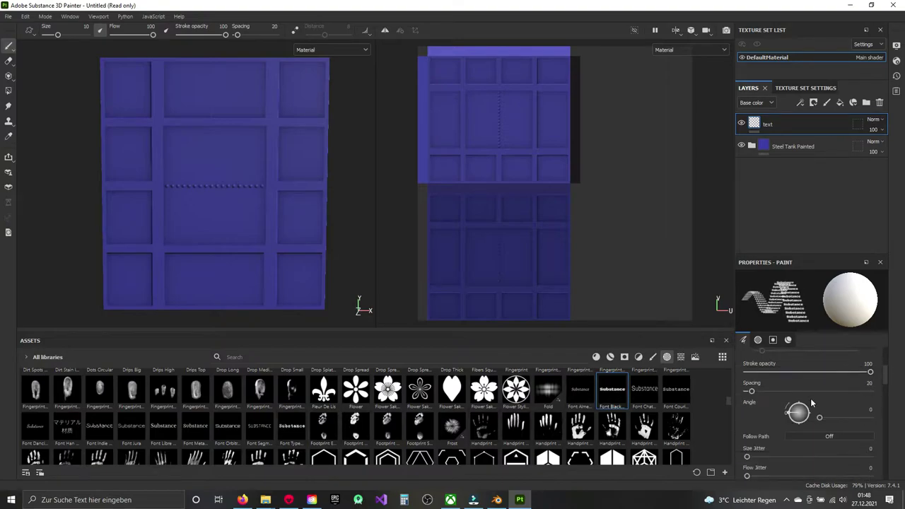
{"action": "scroll", "coordinate": [805, 410], "scroll_direction": "down", "scroll_amount": 3}
{"action": "scroll", "coordinate": [813, 406], "scroll_direction": "down", "scroll_amount": 2}
{"action": "left_click", "coordinate": [817, 420]}
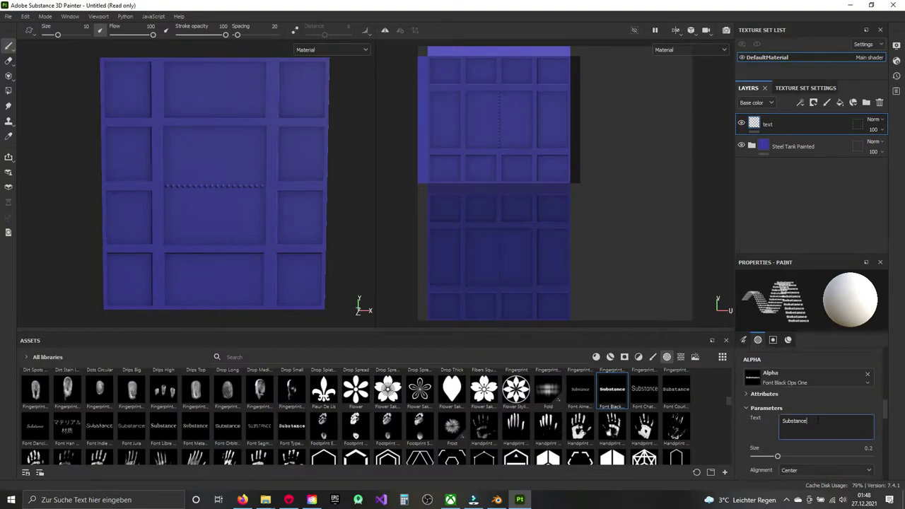
{"action": "type", "text": "Subs"}
{"action": "key", "text": "BackSpace"}
{"action": "key", "text": "BackSpace"}
{"action": "key", "text": "BackSpace"}
{"action": "type", "text": "C"}
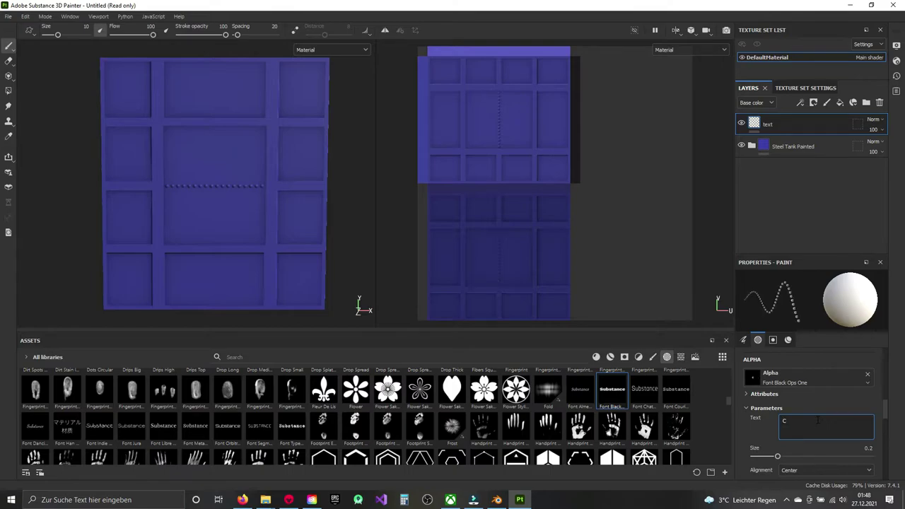
{"action": "type", "text": "-1"}
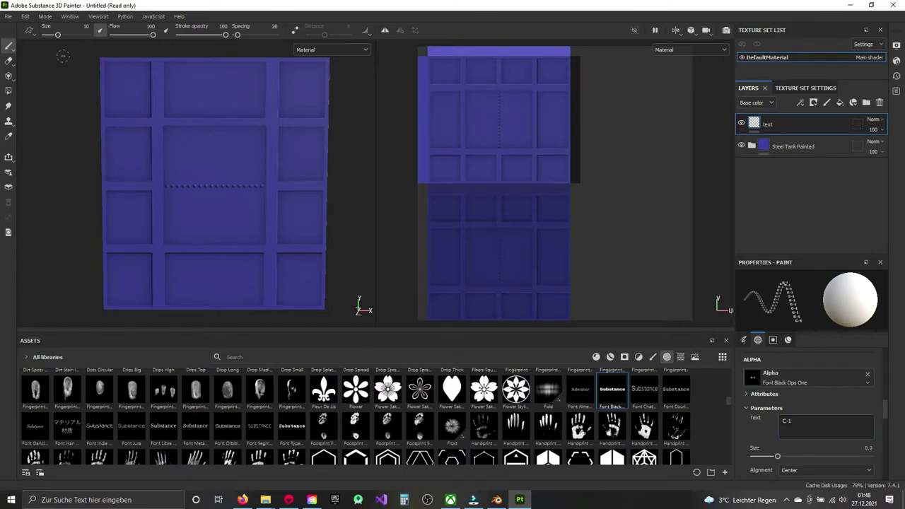
Step: Raise the brush size to 100 and the alpha text size to 0.45
{"action": "left_click_drag", "start_coordinate": [60, 37], "coordinate": [86, 35]}
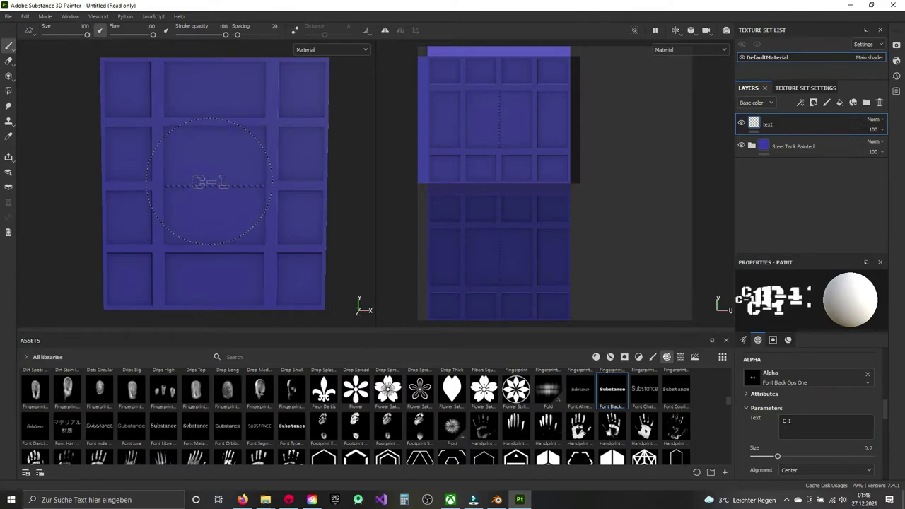
{"action": "scroll", "coordinate": [792, 395], "scroll_direction": "down", "scroll_amount": 3}
{"action": "scroll", "coordinate": [788, 389], "scroll_direction": "down", "scroll_amount": 3}
{"action": "scroll", "coordinate": [785, 382], "scroll_direction": "down", "scroll_amount": 3}
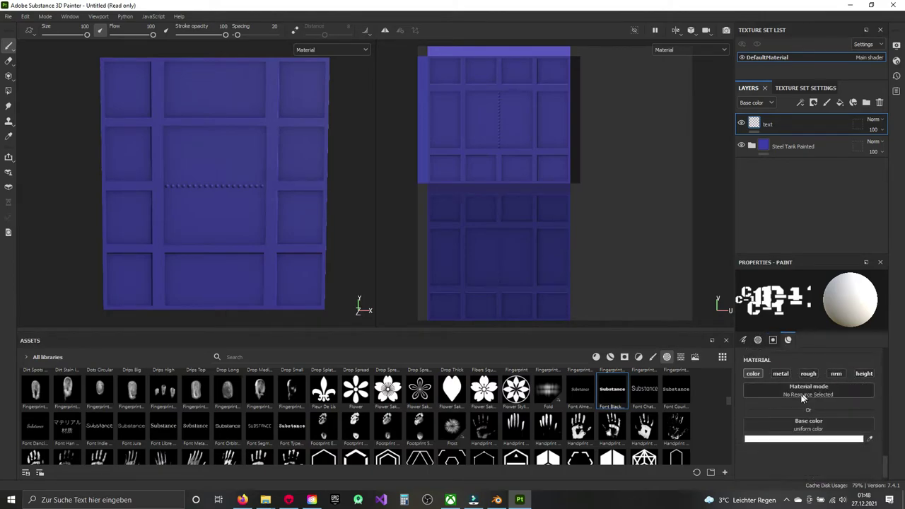
{"action": "scroll", "coordinate": [800, 396], "scroll_direction": "up", "scroll_amount": 2}
{"action": "scroll", "coordinate": [800, 403], "scroll_direction": "up", "scroll_amount": 2}
{"action": "scroll", "coordinate": [804, 399], "scroll_direction": "up", "scroll_amount": 1}
{"action": "scroll", "coordinate": [820, 393], "scroll_direction": "up", "scroll_amount": 2}
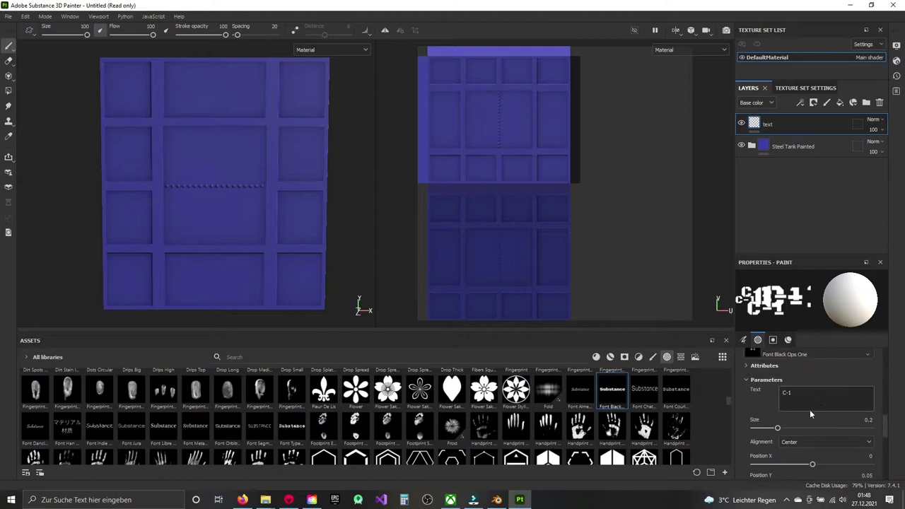
{"action": "left_click_drag", "start_coordinate": [778, 429], "coordinate": [806, 430]}
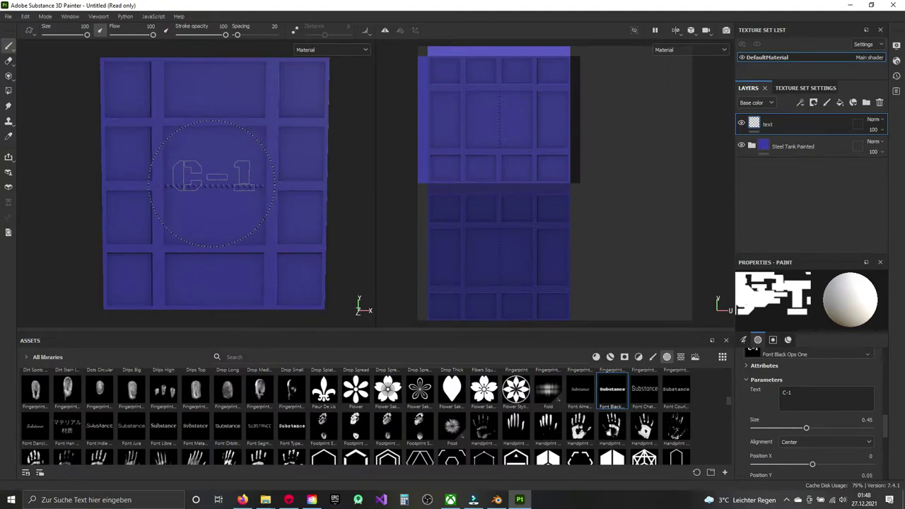
Step: Stamp the white C-1 text centred on the door's middle panel, undoing one misplaced stamp
{"action": "left_click", "coordinate": [212, 186]}
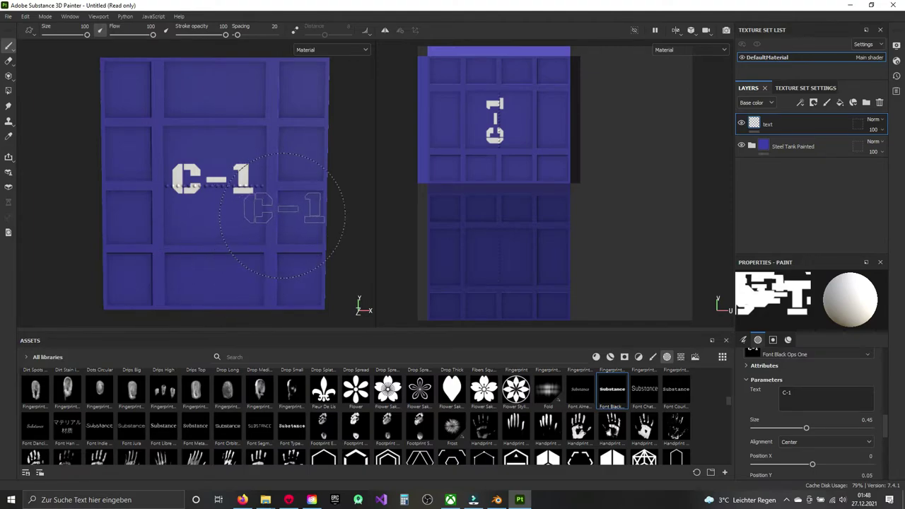
{"action": "mouse_move", "coordinate": [283, 204]}
{"action": "left_mouse_down", "text": "alt"}
{"action": "mouse_move", "coordinate": [277, 220]}
{"action": "mouse_move", "coordinate": [280, 206]}
{"action": "left_mouse_up", "text": "alt"}
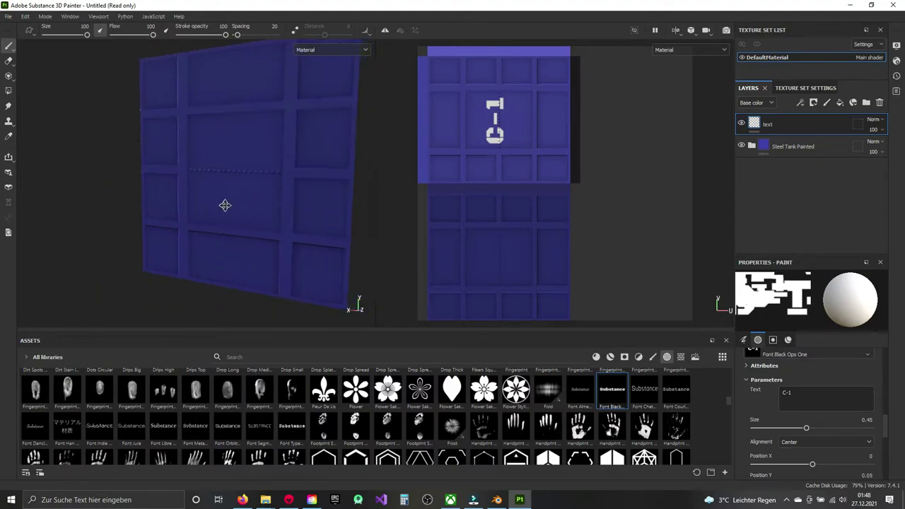
{"action": "middle_click_drag", "start_coordinate": [282, 192], "coordinate": [252, 222], "text": "alt"}
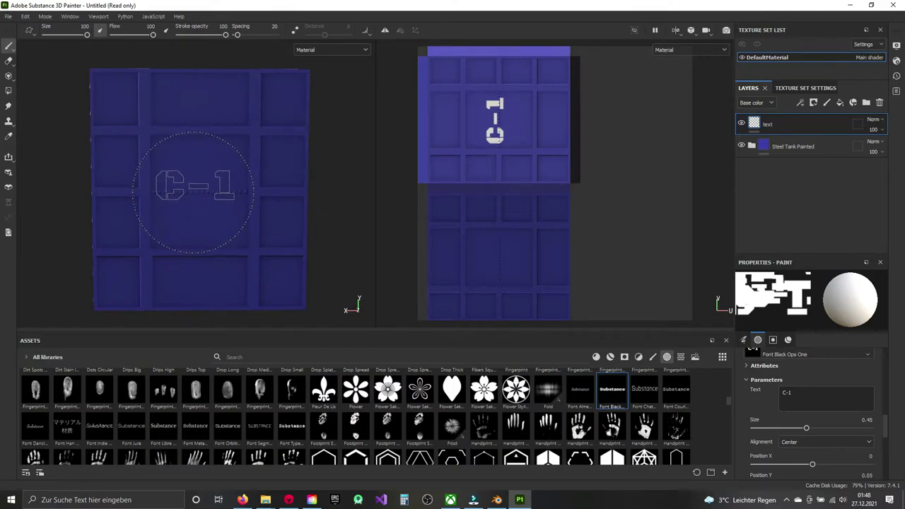
{"action": "left_click", "coordinate": [192, 192]}
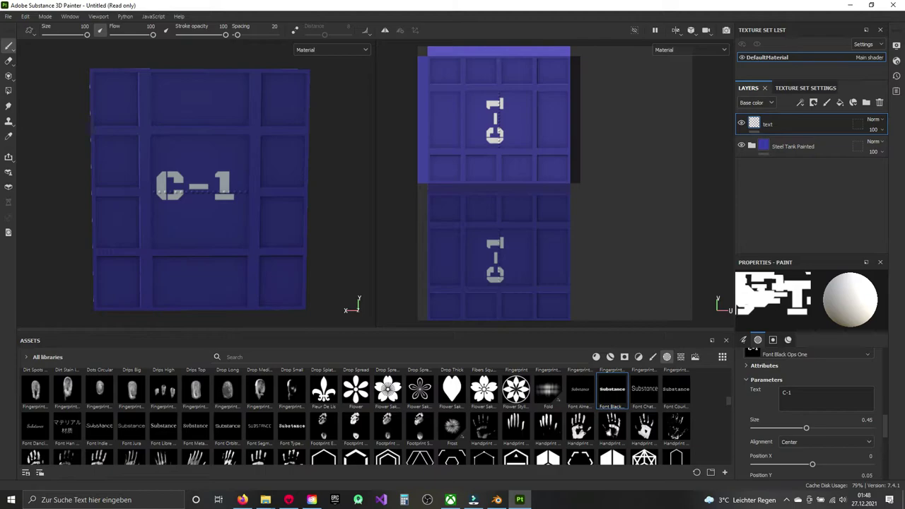
{"action": "key", "text": "ctrl+z"}
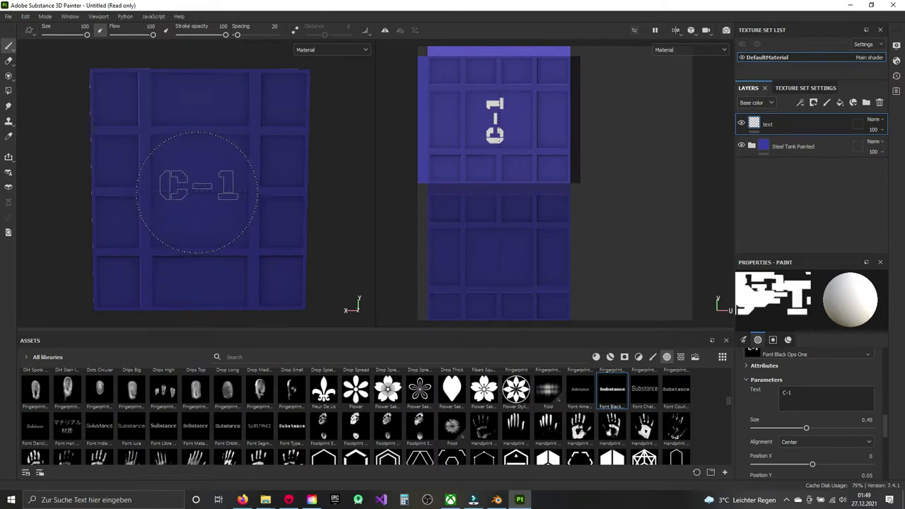
{"action": "left_click", "coordinate": [197, 192]}
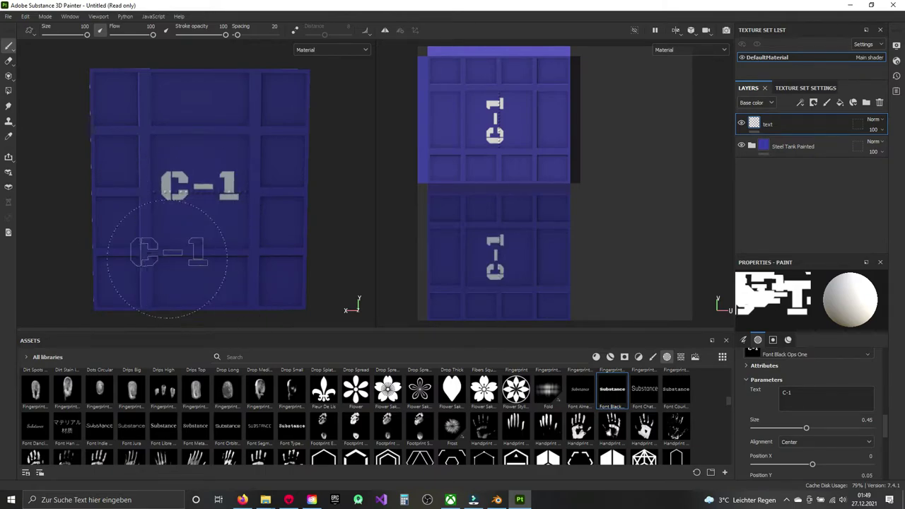
{"action": "left_click", "coordinate": [818, 381]}
{"action": "left_click", "coordinate": [794, 395]}
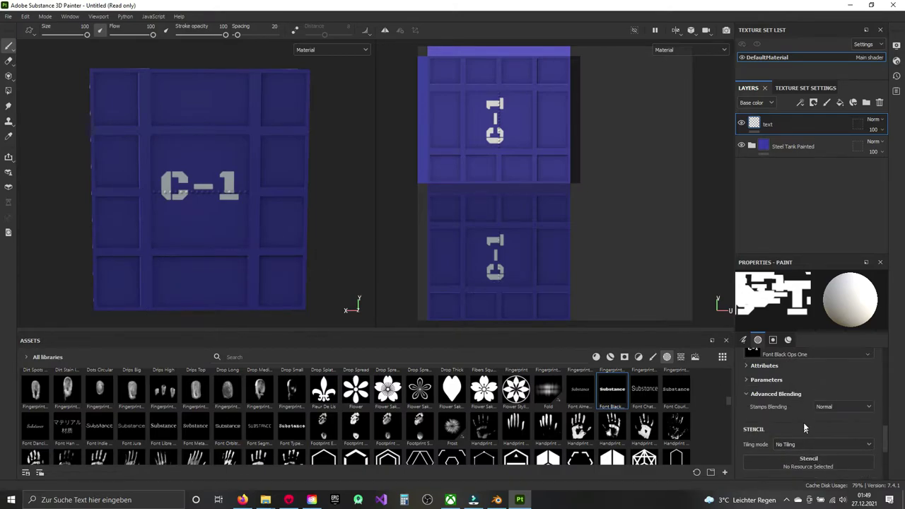
Step: Change the stamp text from C-1 to LEVEL 28 and set its size to 0.17
{"action": "left_click", "coordinate": [777, 382]}
{"action": "key", "text": "BackSpace"}
{"action": "key", "text": "BackSpace"}
{"action": "key", "text": "BackSpace"}
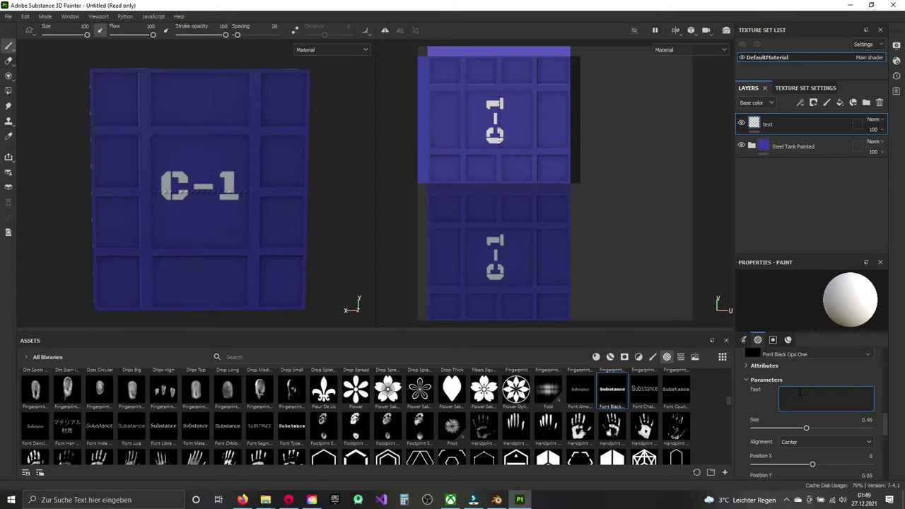
{"action": "type", "text": "LEVEL"}
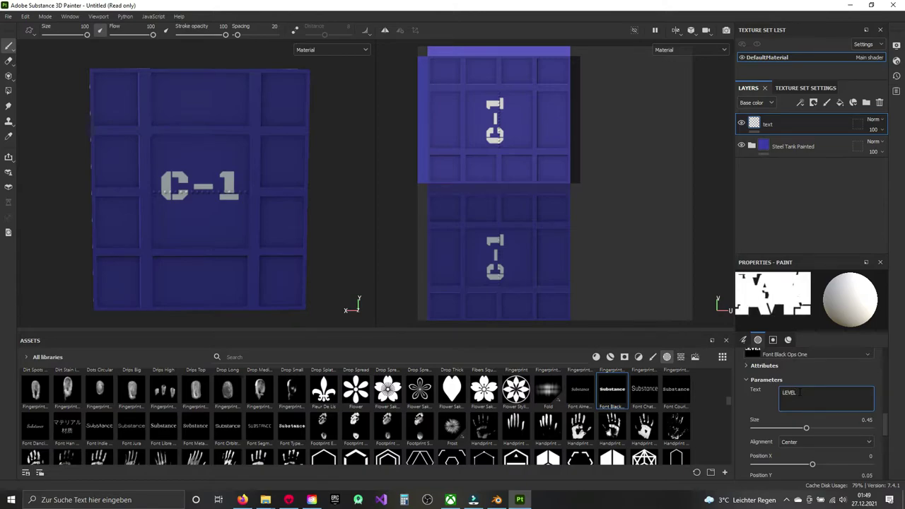
{"action": "type", "text": " 28"}
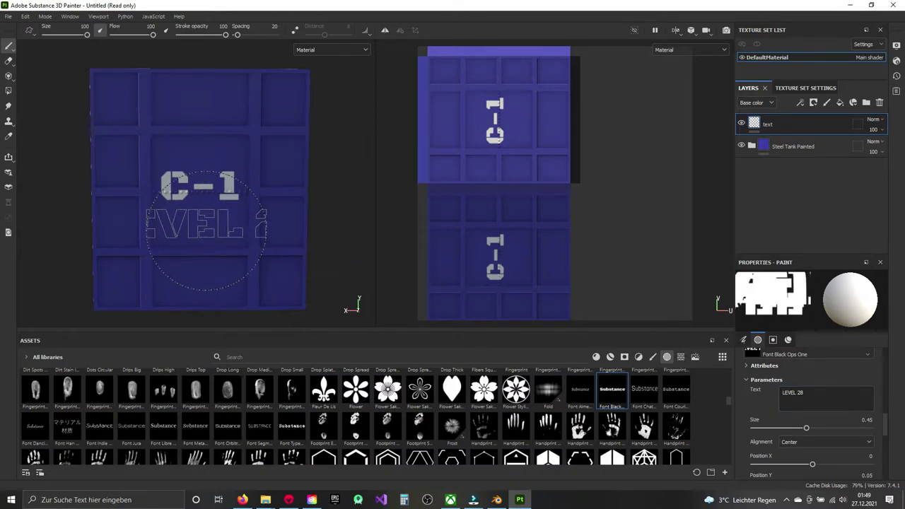
{"action": "left_click_drag", "start_coordinate": [806, 427], "coordinate": [763, 426]}
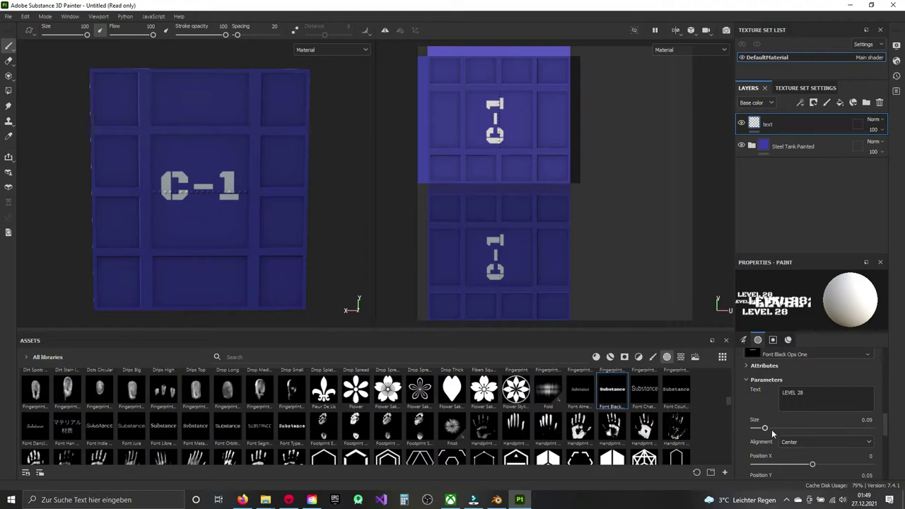
{"action": "left_click_drag", "start_coordinate": [764, 428], "coordinate": [779, 427]}
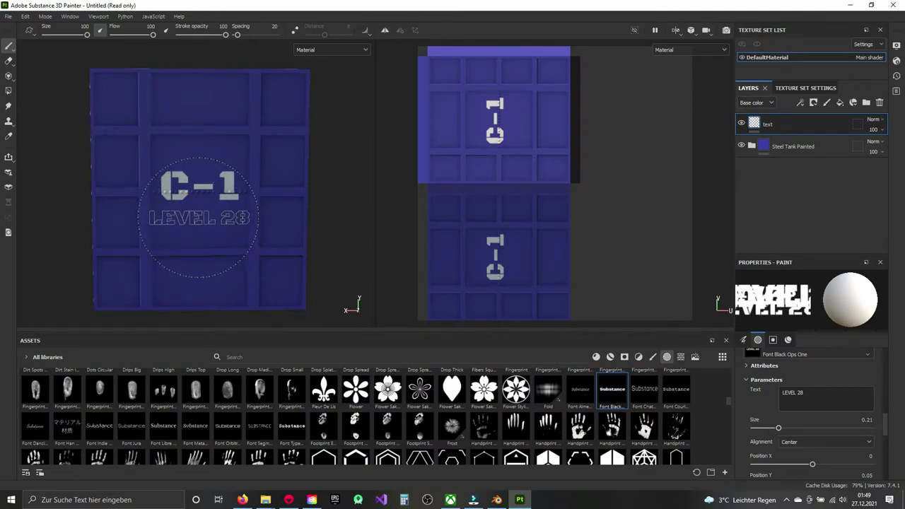
{"action": "left_click_drag", "start_coordinate": [778, 429], "coordinate": [772, 428]}
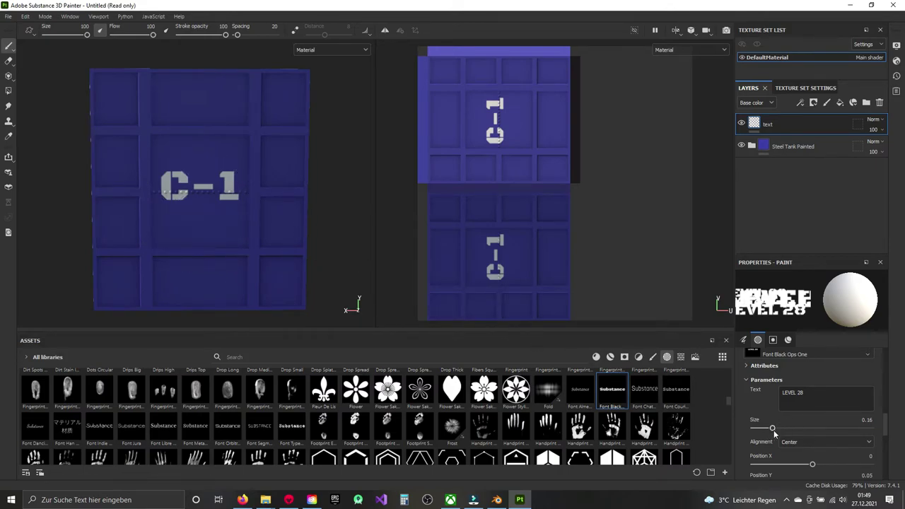
{"action": "left_click_drag", "start_coordinate": [773, 432], "coordinate": [774, 429]}
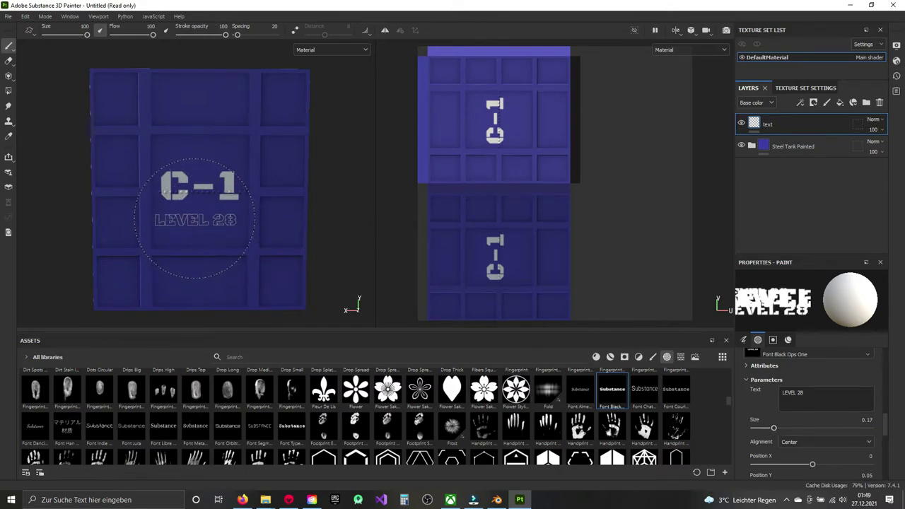
Step: Stamp LEVEL 28 directly beneath the C-1 label on the door
{"action": "left_click", "coordinate": [199, 211]}
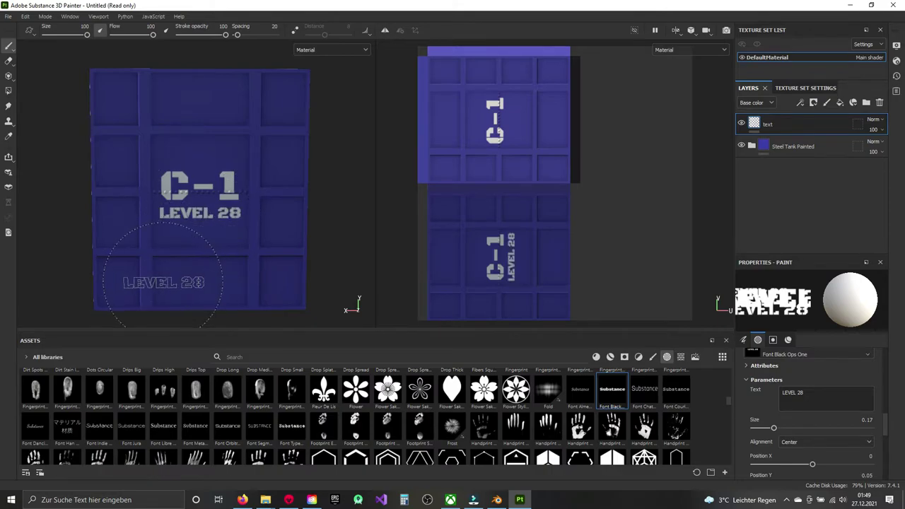
{"action": "mouse_move", "coordinate": [54, 241]}
{"action": "left_mouse_down", "text": "alt"}
{"action": "mouse_move", "coordinate": [188, 259]}
{"action": "mouse_move", "coordinate": [174, 245]}
{"action": "left_mouse_up", "text": "alt"}
{"action": "scroll", "coordinate": [174, 245], "scroll_direction": "up", "scroll_amount": 3}
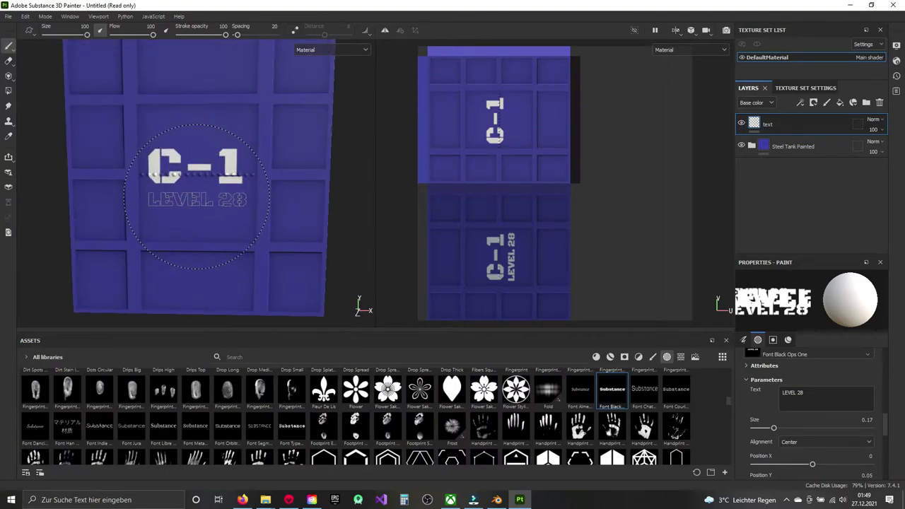
{"action": "left_click", "coordinate": [197, 198]}
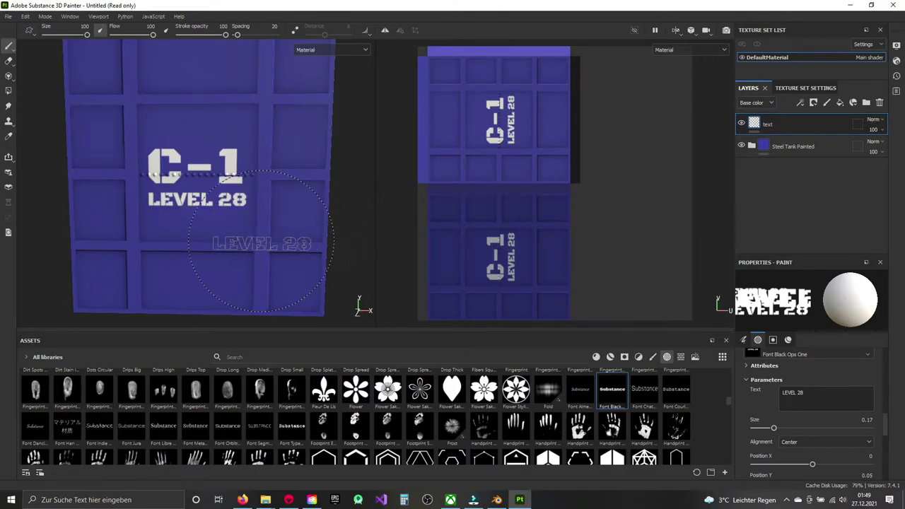
{"action": "scroll", "coordinate": [261, 244], "scroll_direction": "down", "scroll_amount": 3}
{"action": "mouse_move", "coordinate": [215, 232]}
{"action": "left_mouse_down", "text": "alt"}
{"action": "mouse_move", "coordinate": [280, 232]}
{"action": "mouse_move", "coordinate": [251, 222]}
{"action": "left_mouse_up", "text": "alt"}
{"action": "scroll", "coordinate": [280, 231], "scroll_direction": "up", "scroll_amount": 3}
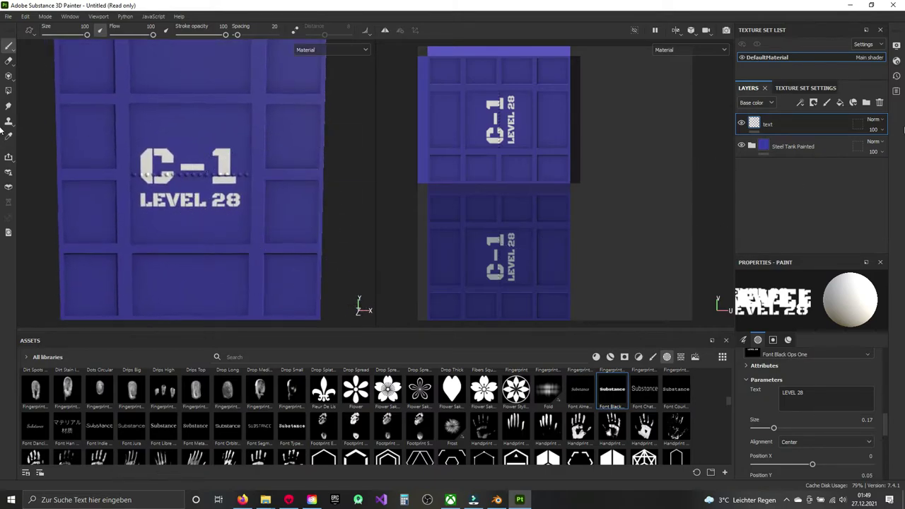
{"action": "left_click", "coordinate": [751, 146]}
{"action": "scroll", "coordinate": [795, 198], "scroll_direction": "down", "scroll_amount": 3}
Step: Give the Base fill layer a brighter, more saturated blue base colour
{"action": "scroll", "coordinate": [798, 212], "scroll_direction": "down", "scroll_amount": 2}
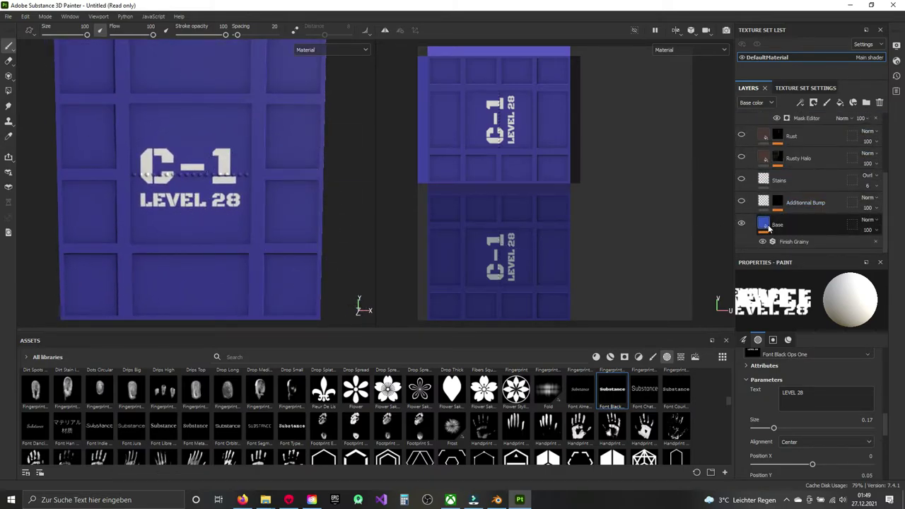
{"action": "left_click", "coordinate": [801, 242]}
{"action": "left_click", "coordinate": [818, 335]}
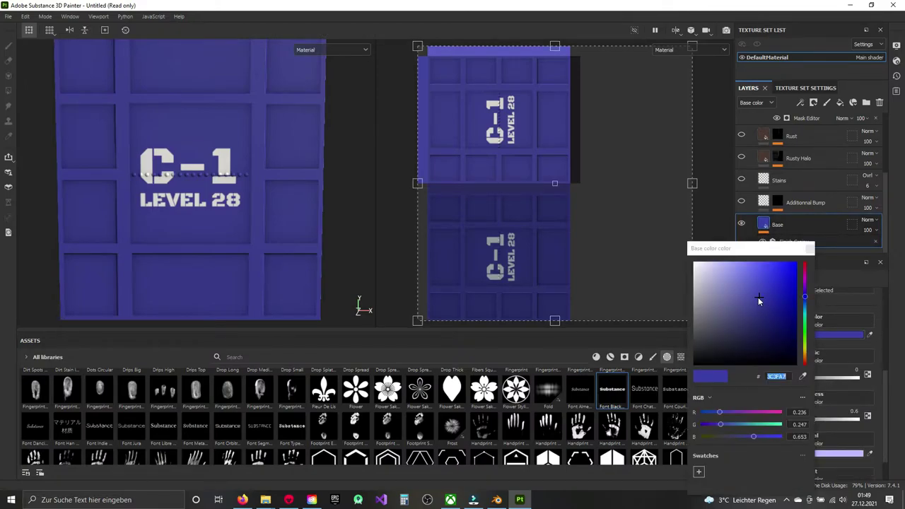
{"action": "left_click_drag", "start_coordinate": [758, 297], "coordinate": [772, 292]}
{"action": "left_click", "coordinate": [772, 289]}
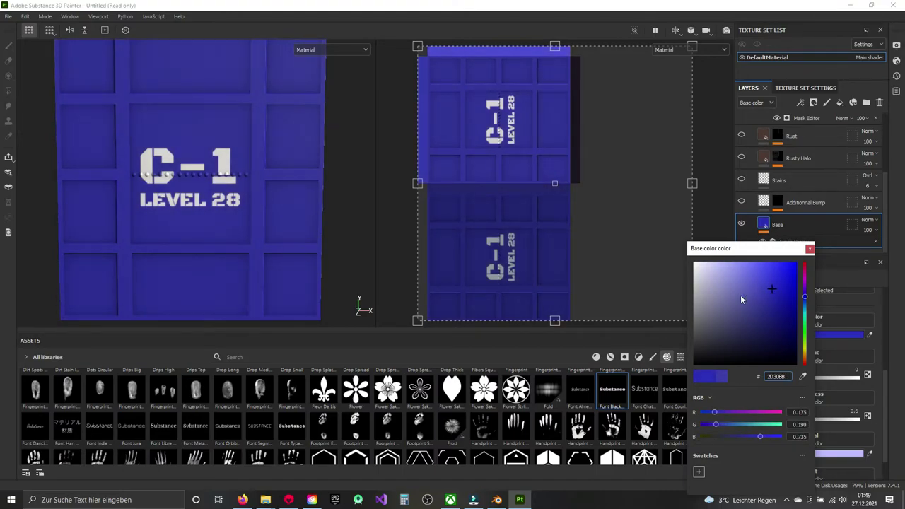
{"action": "left_click", "coordinate": [810, 248]}
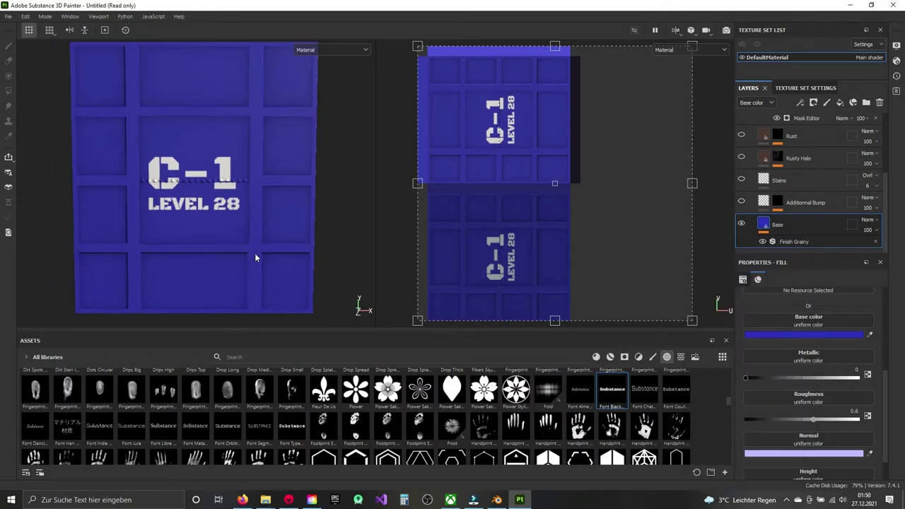
{"action": "scroll", "coordinate": [247, 236], "scroll_direction": "down", "scroll_amount": 2}
{"action": "scroll", "coordinate": [240, 225], "scroll_direction": "down", "scroll_amount": 1}
Step: In Export textures, choose the PBR Metallic Roughness template and remove its Height and Emissive maps
{"action": "key", "text": "f"}
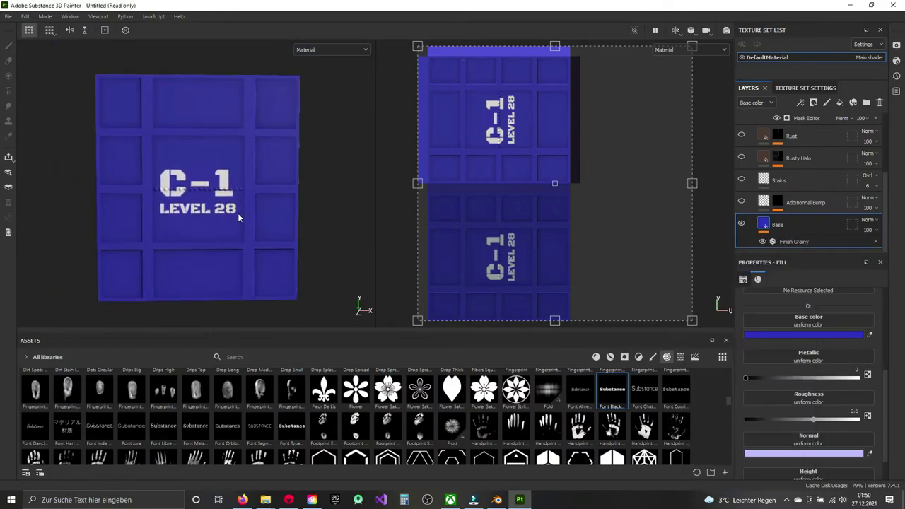
{"action": "key", "text": "ctrl+shift+e"}
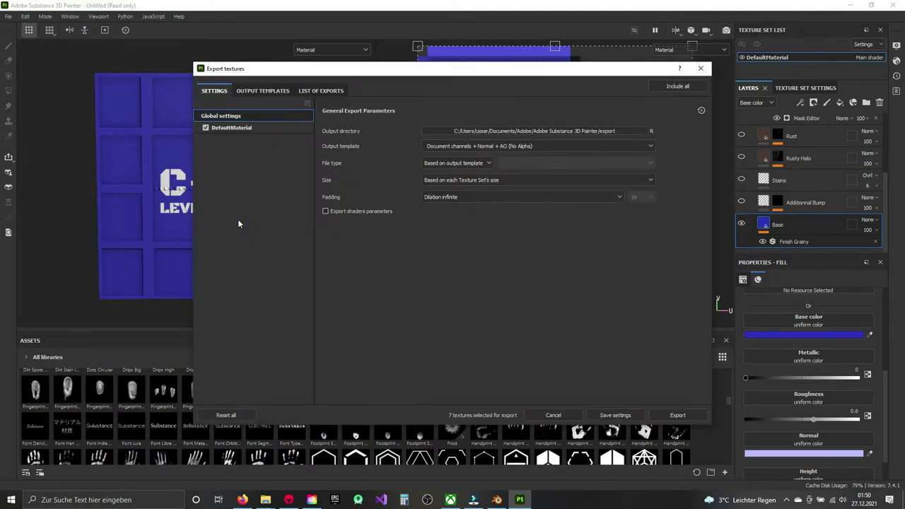
{"action": "key", "text": "Escape"}
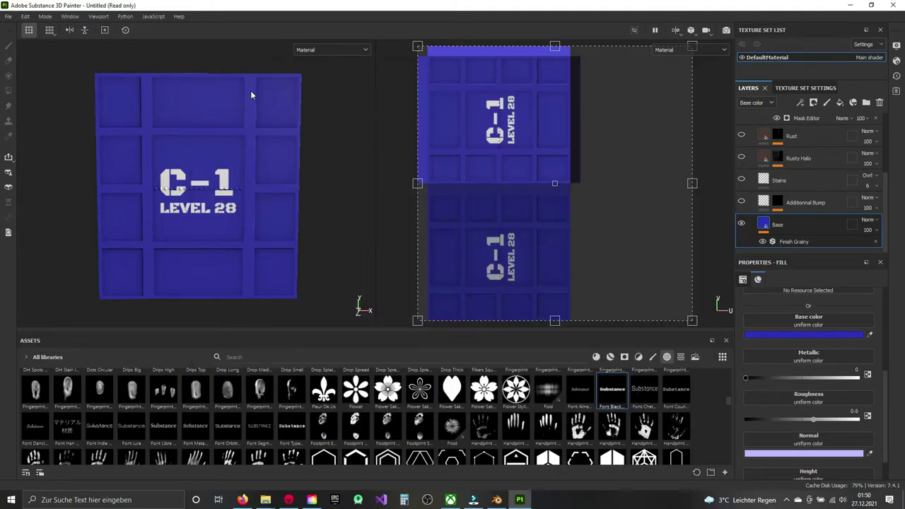
{"action": "left_click", "coordinate": [9, 15]}
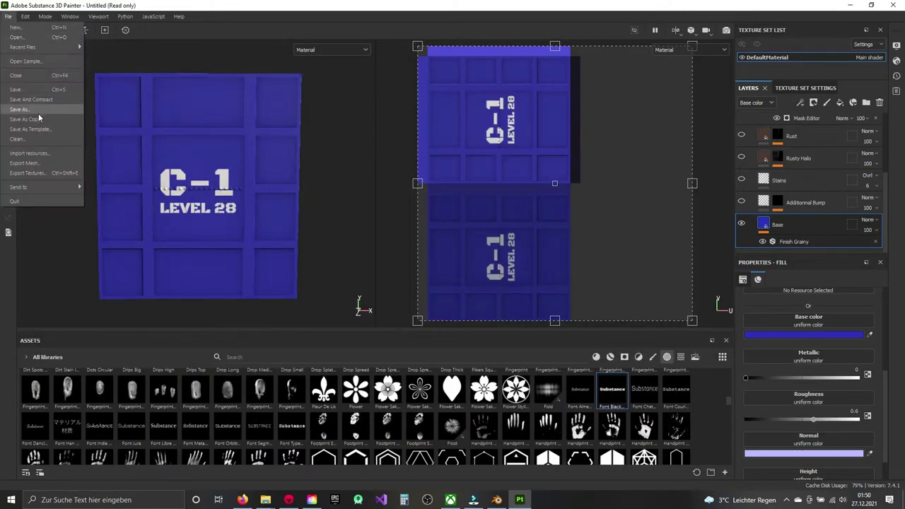
{"action": "left_click", "coordinate": [35, 173]}
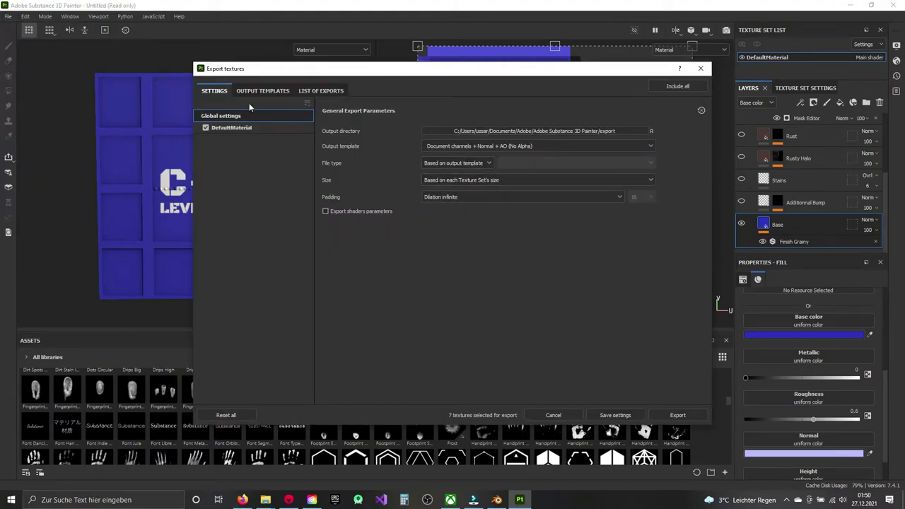
{"action": "left_click", "coordinate": [253, 92]}
{"action": "left_click", "coordinate": [236, 222]}
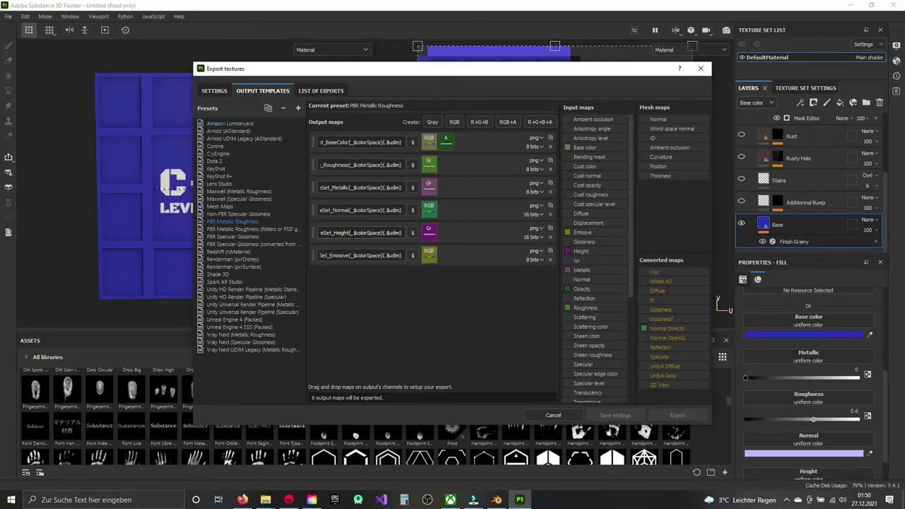
{"action": "left_click", "coordinate": [550, 237]}
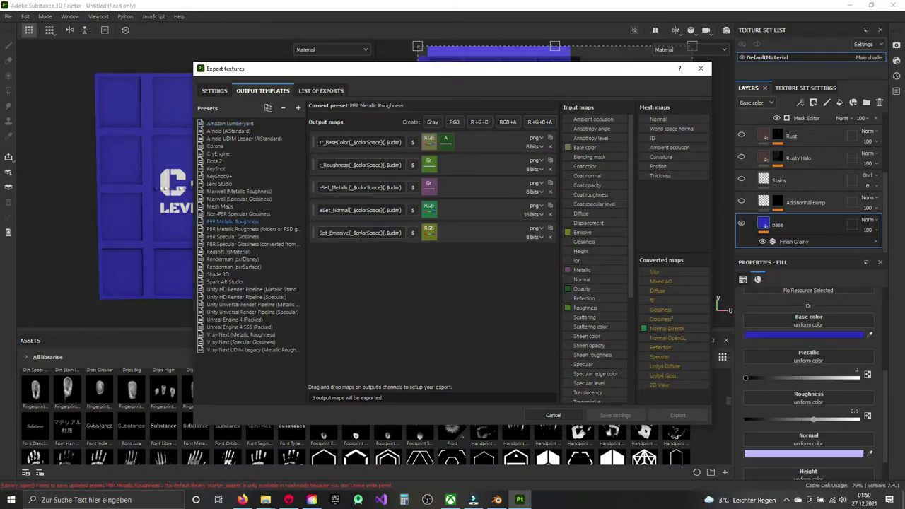
{"action": "left_click", "coordinate": [550, 237]}
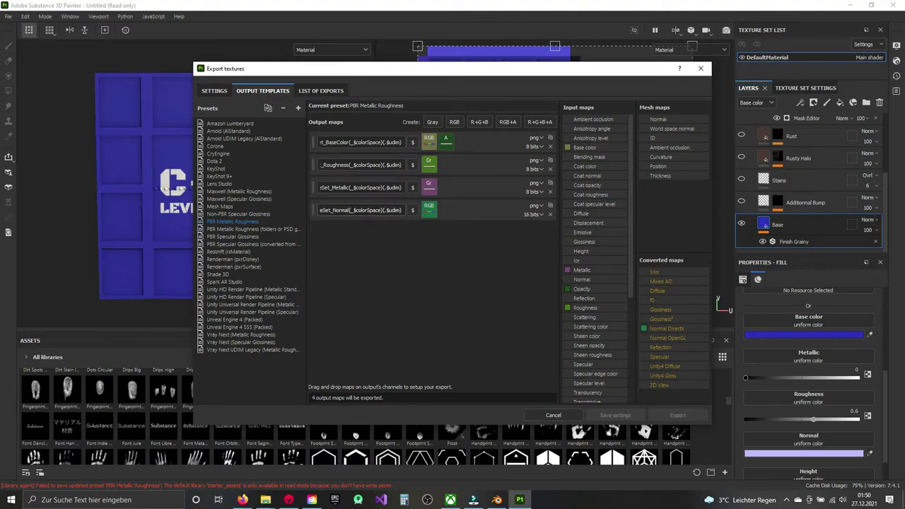
Step: Export the textures as 4096 jpeg files into blast_door/substance, then close the dialog
{"action": "left_click", "coordinate": [214, 91]}
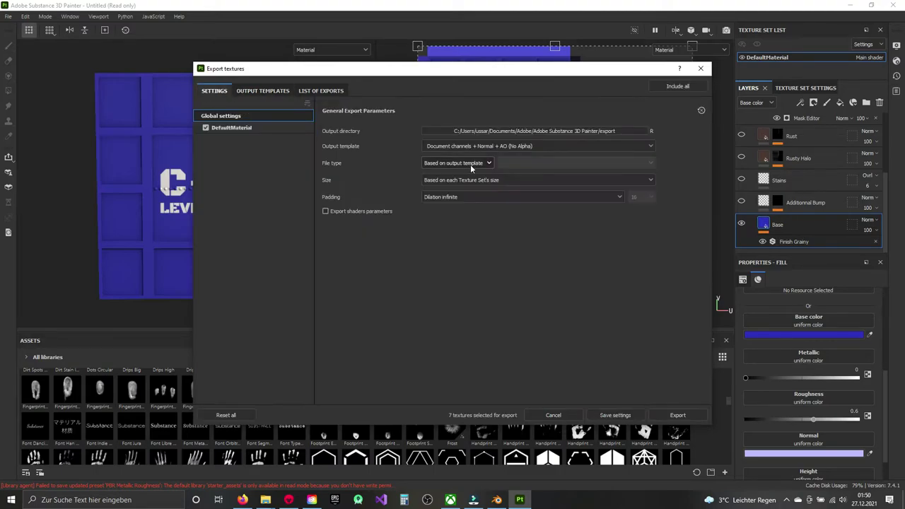
{"action": "left_click", "coordinate": [557, 131]}
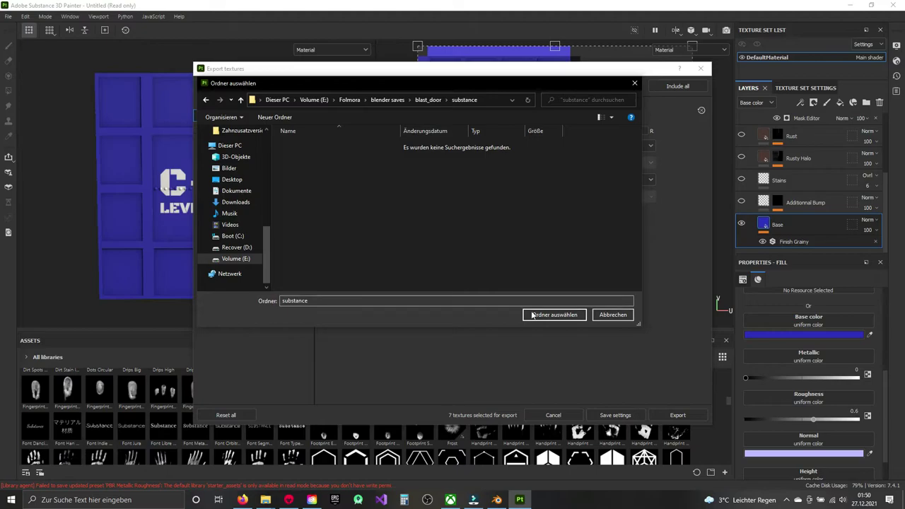
{"action": "left_click", "coordinate": [554, 315]}
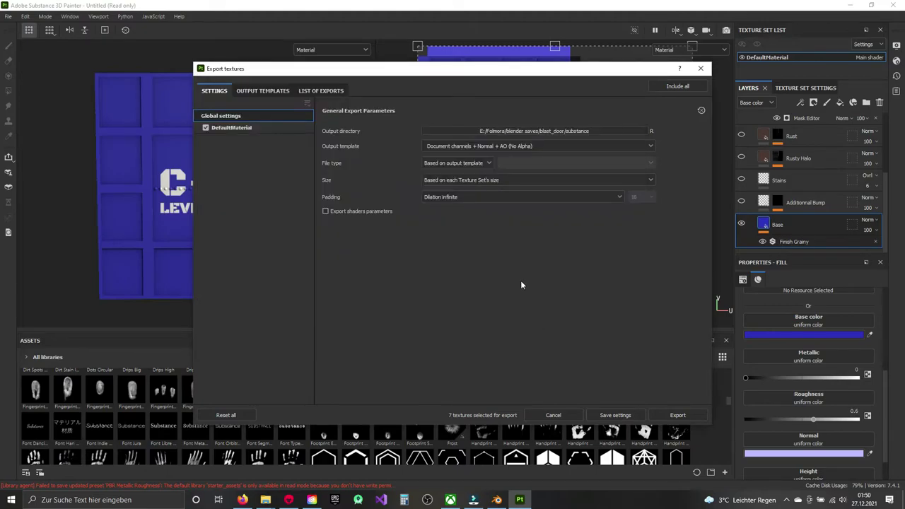
{"action": "left_click", "coordinate": [448, 162]}
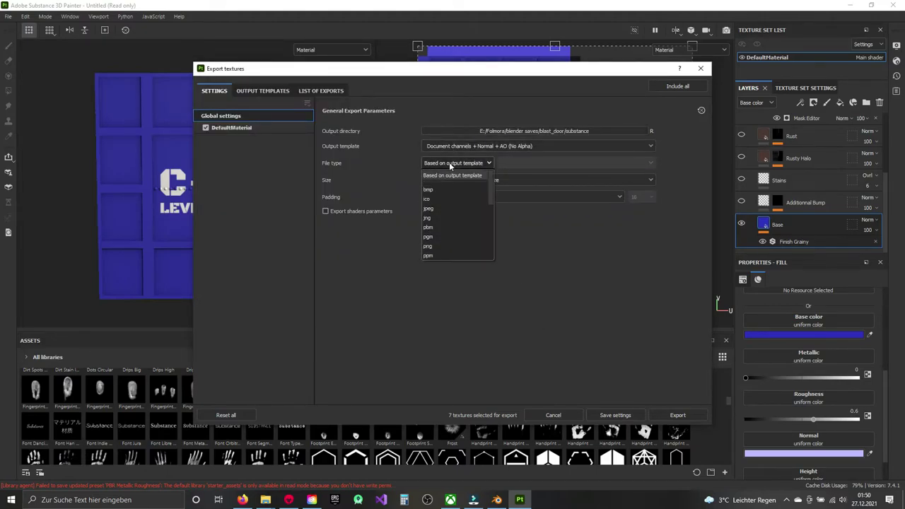
{"action": "left_click", "coordinate": [434, 207]}
{"action": "left_click", "coordinate": [482, 181]}
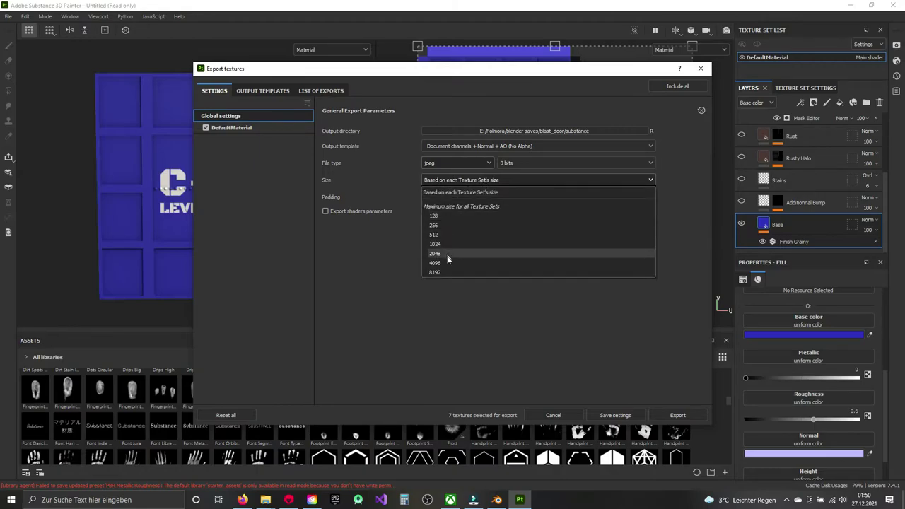
{"action": "left_click", "coordinate": [436, 248]}
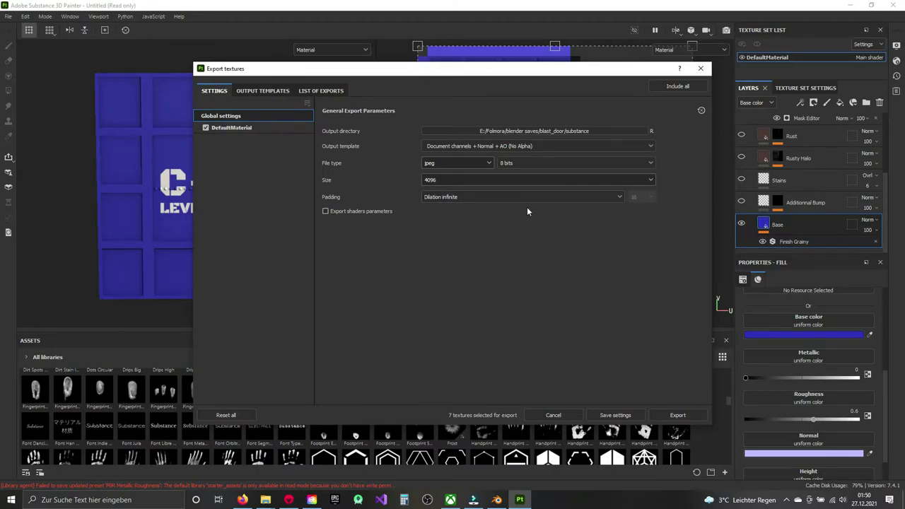
{"action": "mouse_move", "coordinate": [358, 211]}
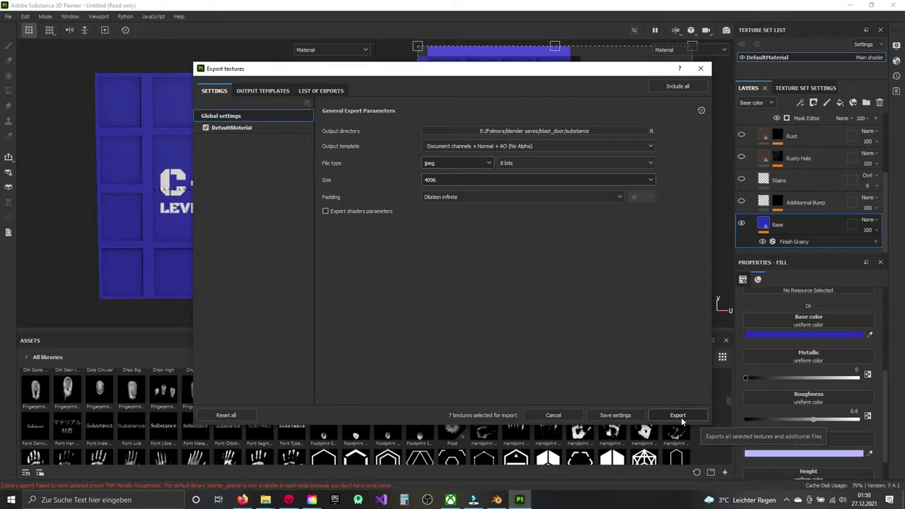
{"action": "left_click", "coordinate": [680, 417]}
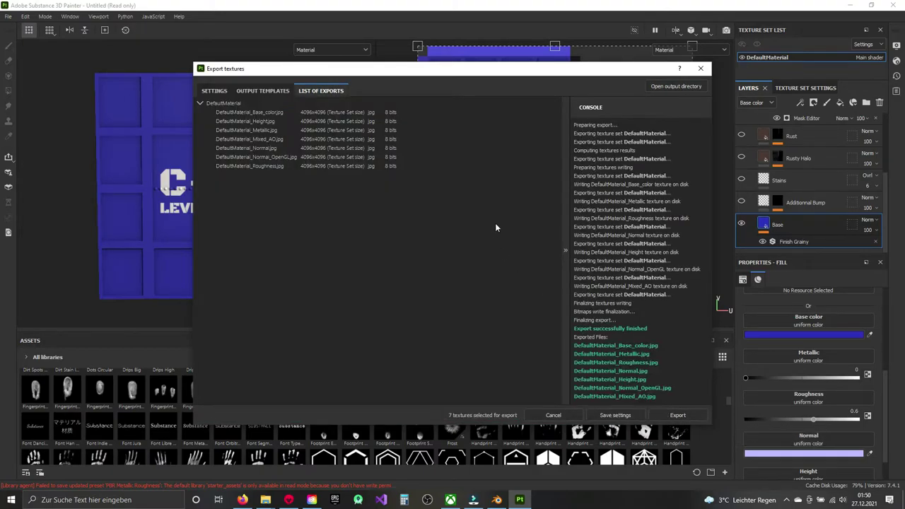
{"action": "left_click", "coordinate": [699, 68]}
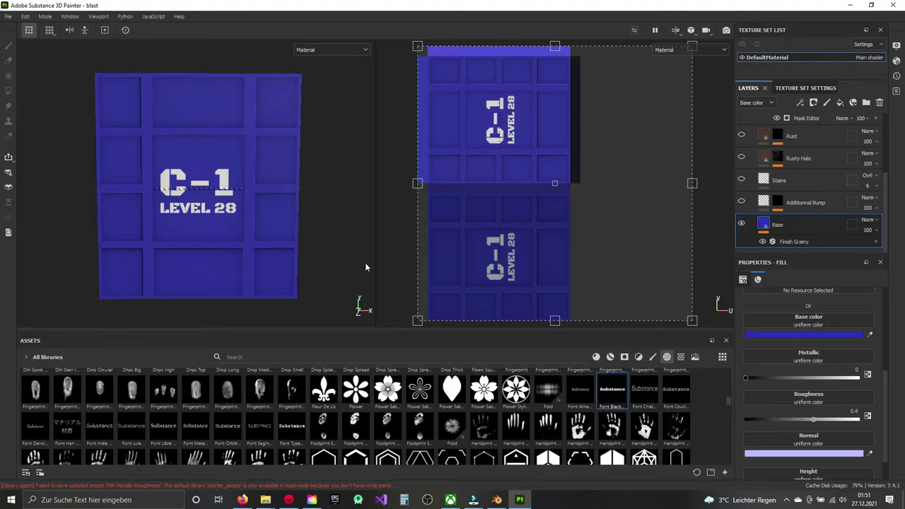
Step: Split the Blender viewport and turn the left half into a Shader Editor
{"action": "left_click", "coordinate": [497, 499]}
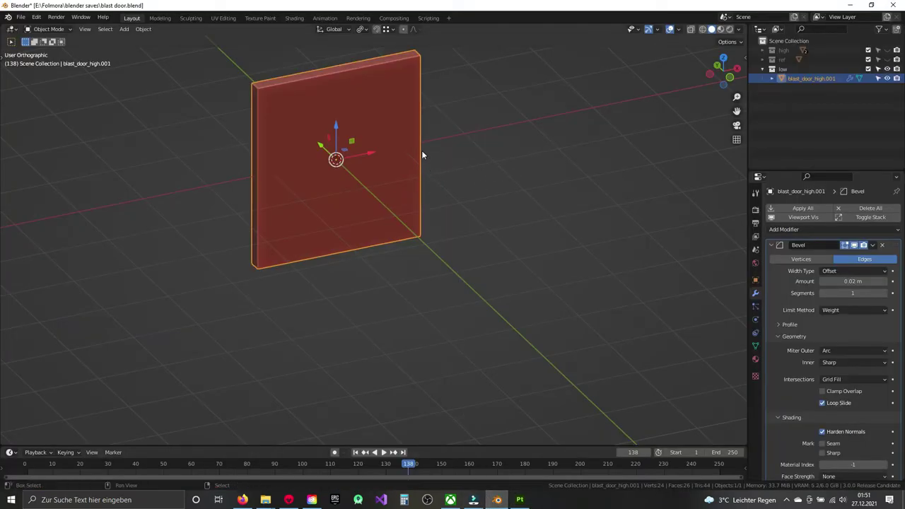
{"action": "middle_click_drag", "start_coordinate": [421, 151], "coordinate": [431, 236], "text": "shift"}
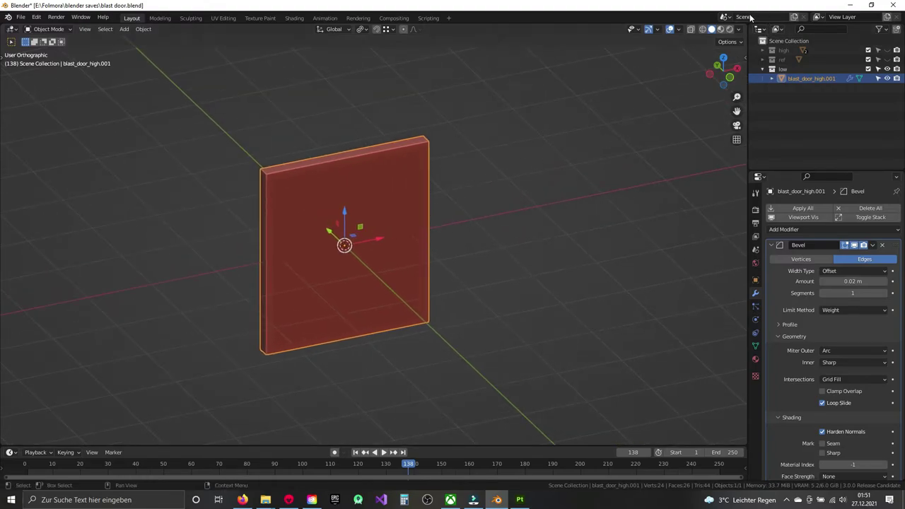
{"action": "left_click_drag", "start_coordinate": [745, 28], "coordinate": [379, 32]}
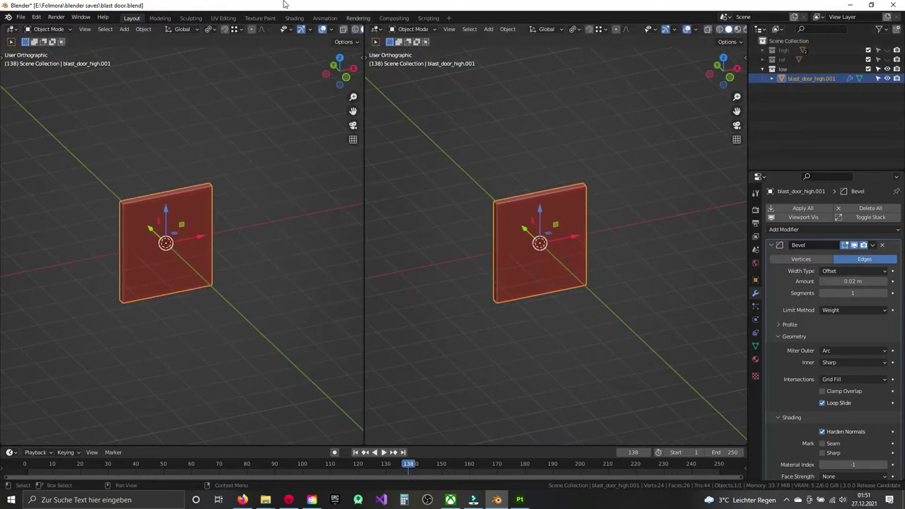
{"action": "left_click", "coordinate": [10, 29]}
{"action": "left_click", "coordinate": [39, 117]}
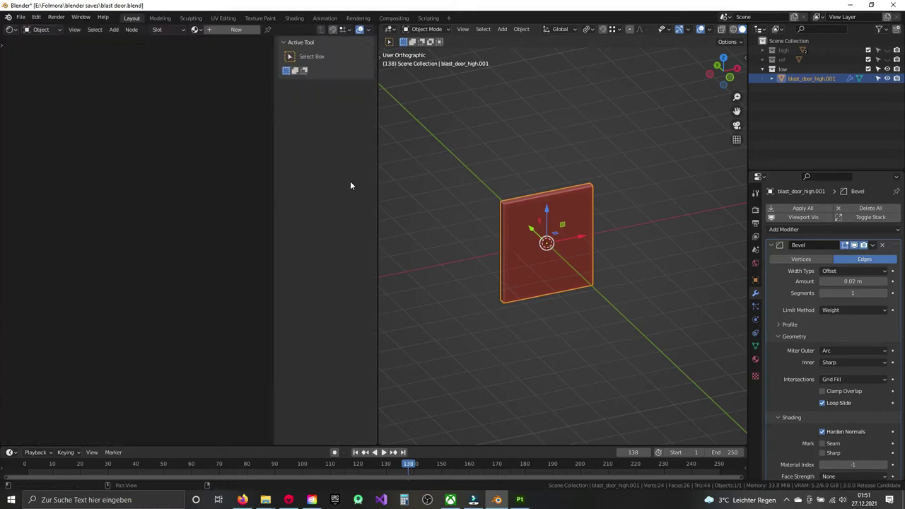
{"action": "key", "text": "n"}
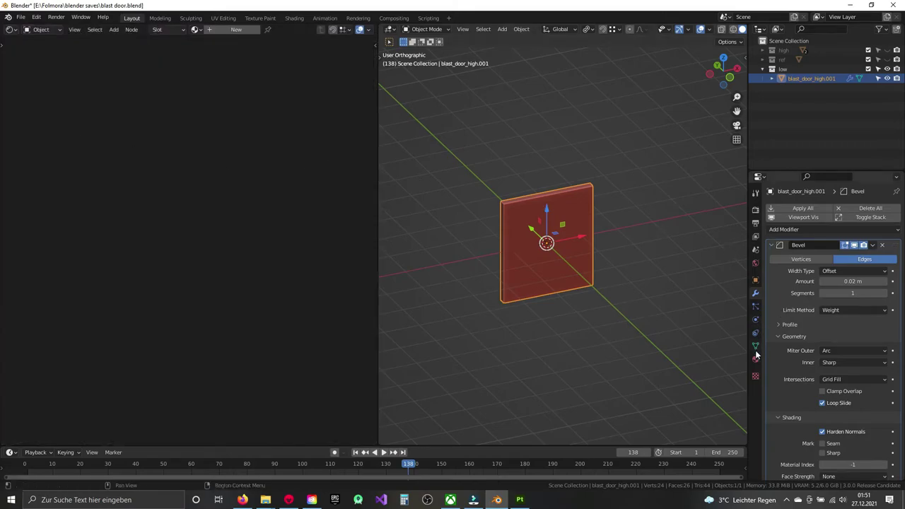
Step: Add a new material named blast_door and start texture setup on its Principled BSDF
{"action": "left_click", "coordinate": [754, 360]}
{"action": "type", "text": "blast"}
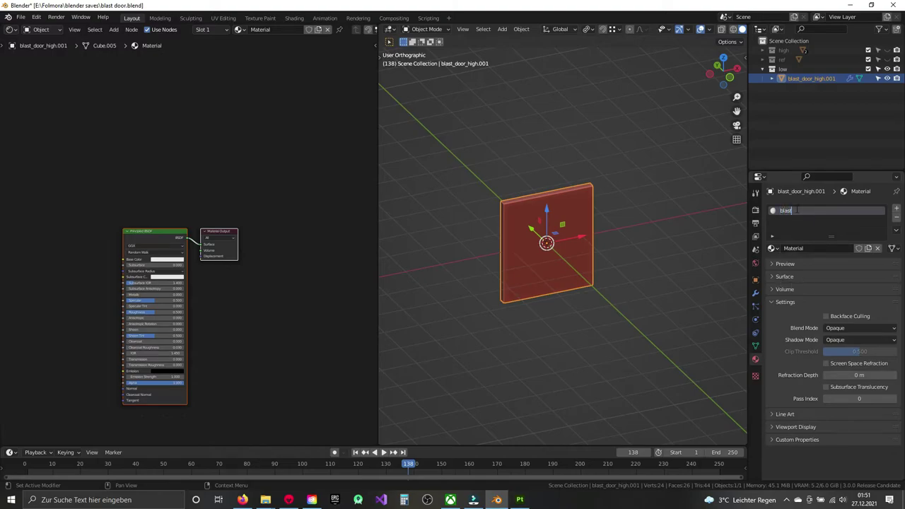
{"action": "type", "text": "_door"}
{"action": "key", "text": "Return"}
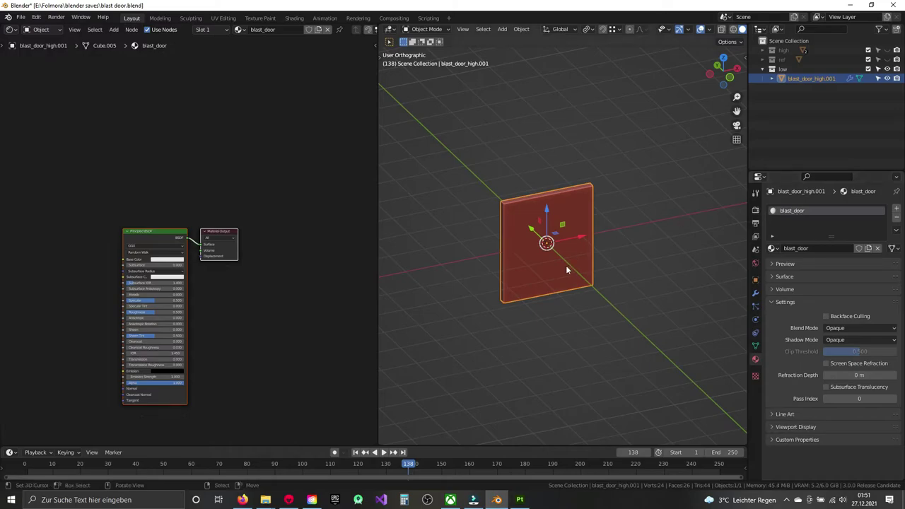
{"action": "mouse_move", "coordinate": [157, 177]}
{"action": "middle_mouse_down"}
{"action": "mouse_move", "coordinate": [202, 158]}
{"action": "mouse_move", "coordinate": [184, 145]}
{"action": "middle_mouse_up"}
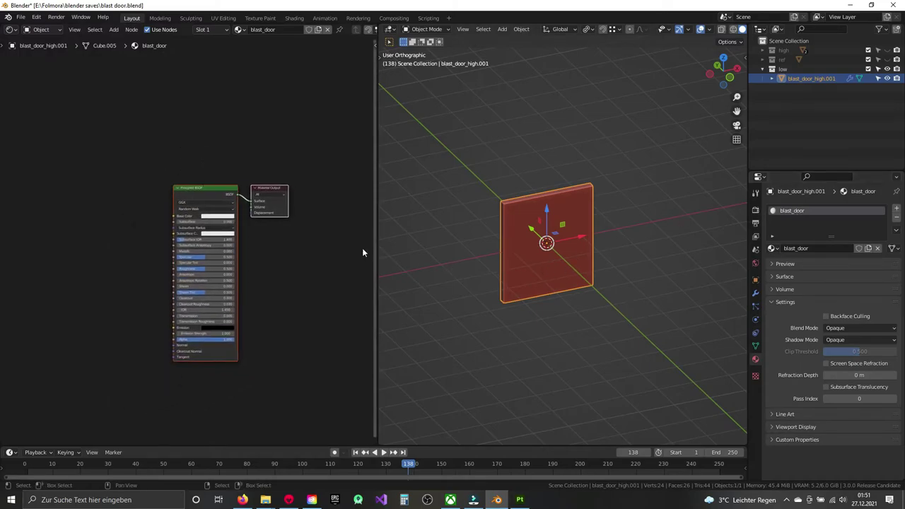
{"action": "middle_click_drag", "start_coordinate": [362, 248], "coordinate": [265, 219]}
{"action": "left_click", "coordinate": [224, 186]}
{"action": "scroll", "coordinate": [223, 185], "scroll_direction": "up", "scroll_amount": 1}
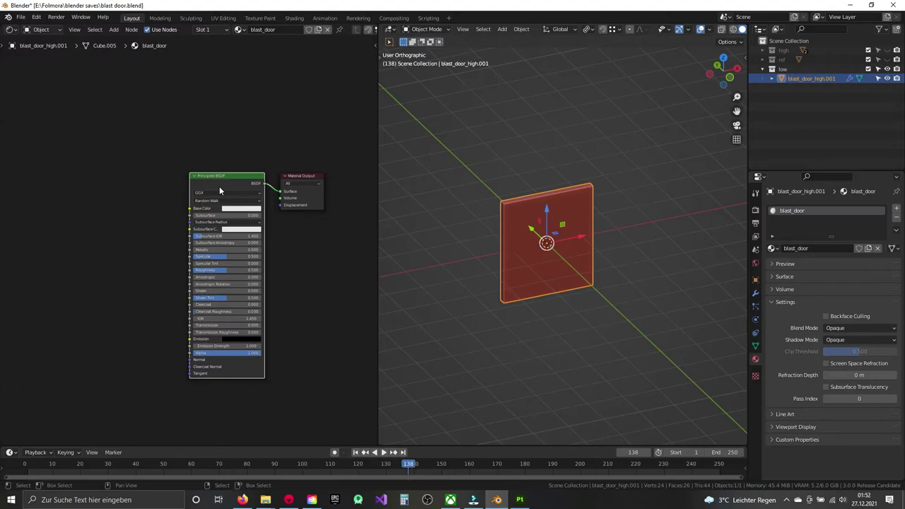
{"action": "key", "text": "ctrl+shift+t"}
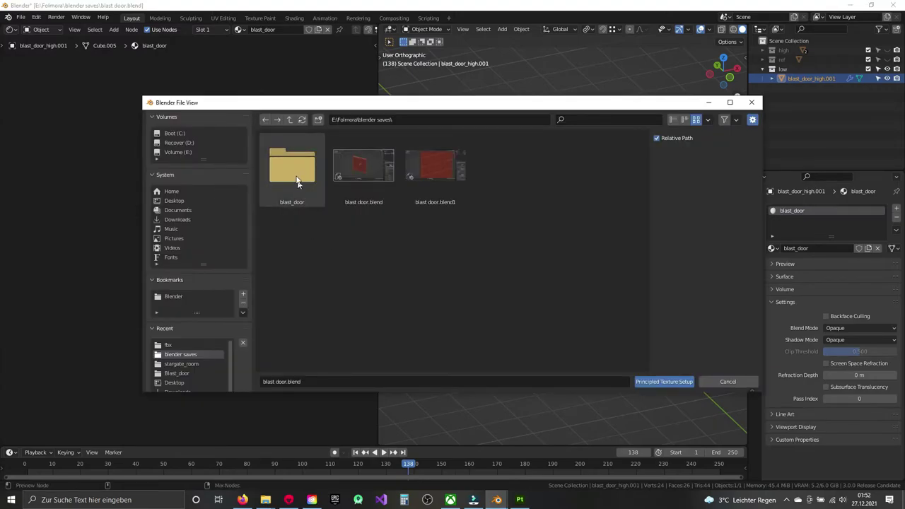
Step: Load the Mixed_AO, OpenGL normal, Roughness, Metallic and Base_color maps from blast_door/substance via Principled Texture Setup
{"action": "double_click", "coordinate": [297, 182]}
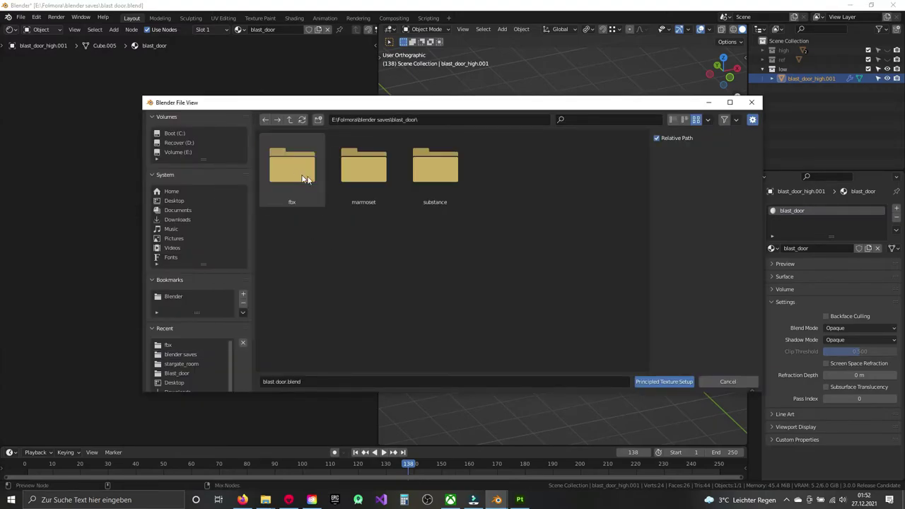
{"action": "double_click", "coordinate": [446, 188]}
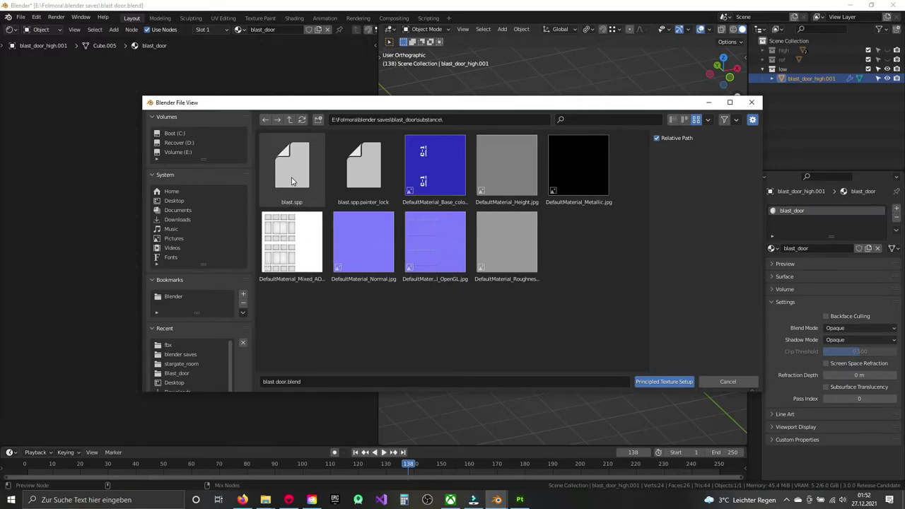
{"action": "left_click", "coordinate": [291, 244]}
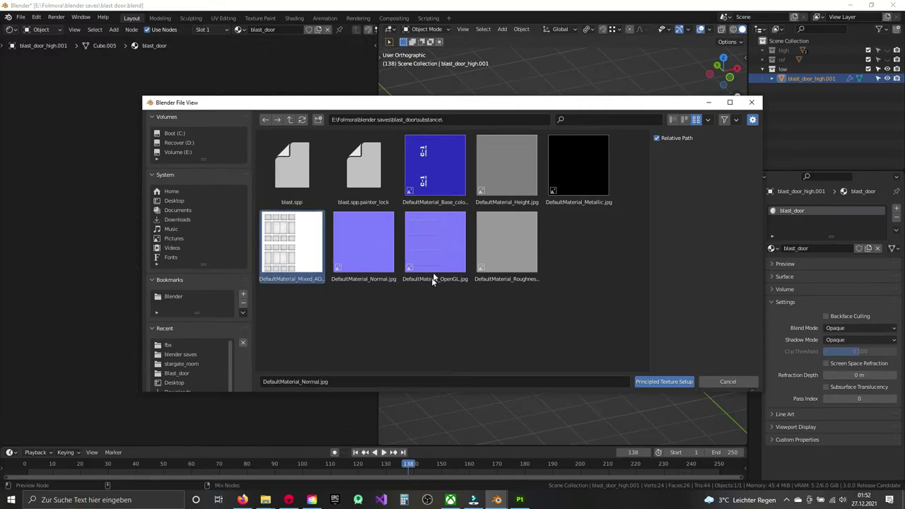
{"action": "left_click", "coordinate": [439, 240], "text": "shift"}
{"action": "left_click", "coordinate": [506, 261], "text": "shift"}
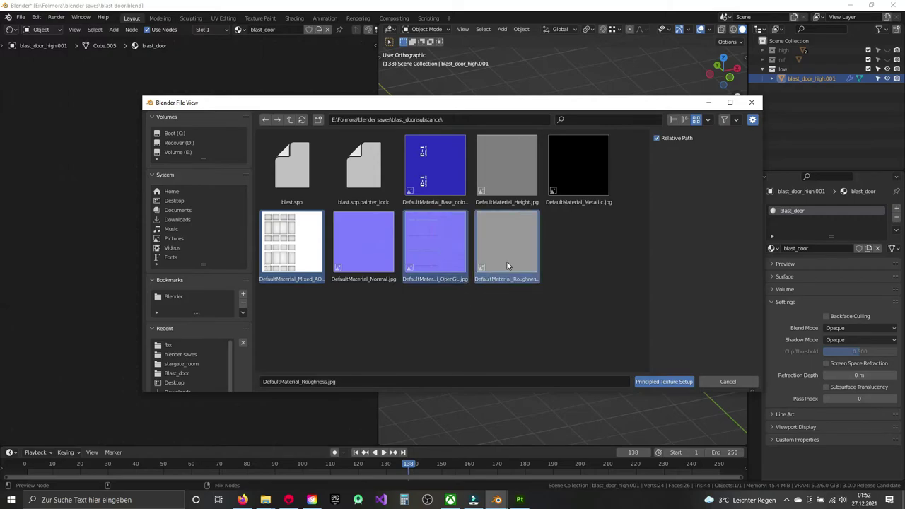
{"action": "left_click", "coordinate": [594, 162], "text": "shift"}
{"action": "left_click", "coordinate": [438, 170], "text": "shift"}
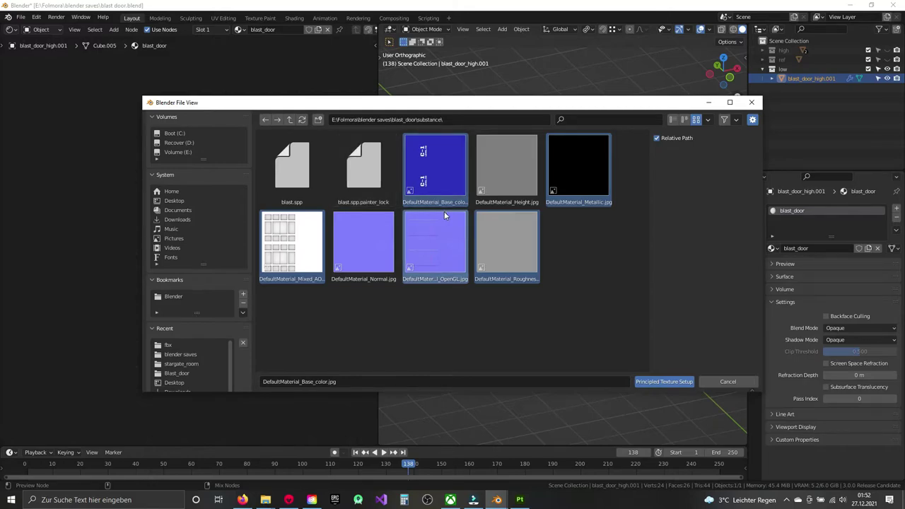
{"action": "left_click", "coordinate": [663, 381]}
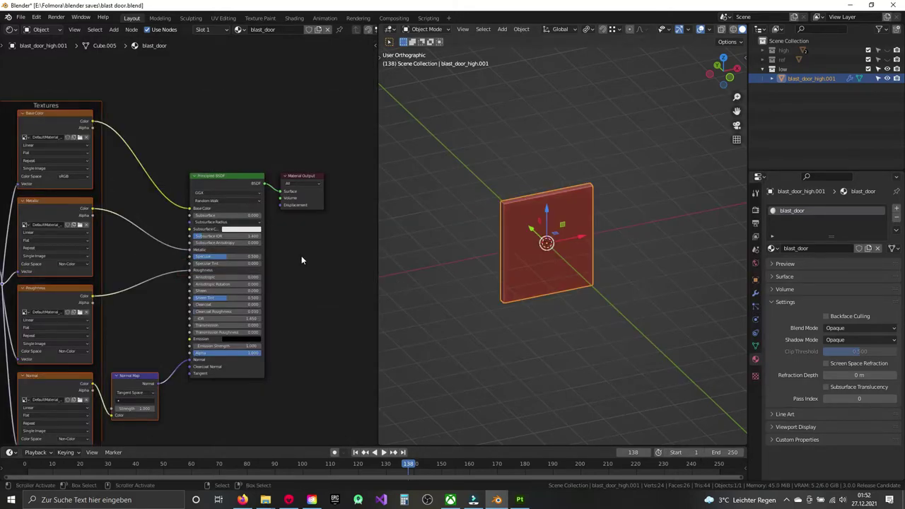
Step: Delete the Mapping and Texture Coordinate nodes from the blast_door material
{"action": "middle_click_drag", "start_coordinate": [173, 262], "coordinate": [279, 264]}
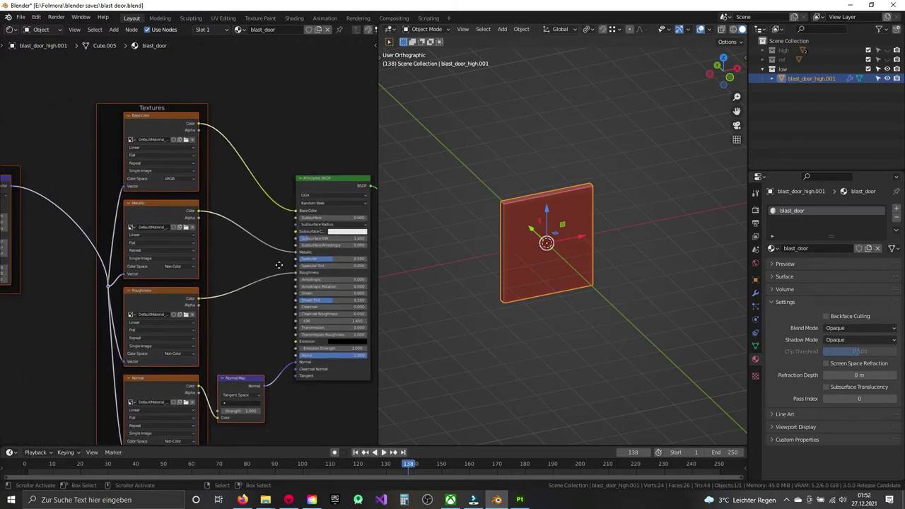
{"action": "mouse_move", "coordinate": [138, 285]}
{"action": "middle_mouse_down"}
{"action": "mouse_move", "coordinate": [86, 285]}
{"action": "mouse_move", "coordinate": [132, 243]}
{"action": "middle_mouse_up"}
{"action": "left_click", "coordinate": [208, 279]}
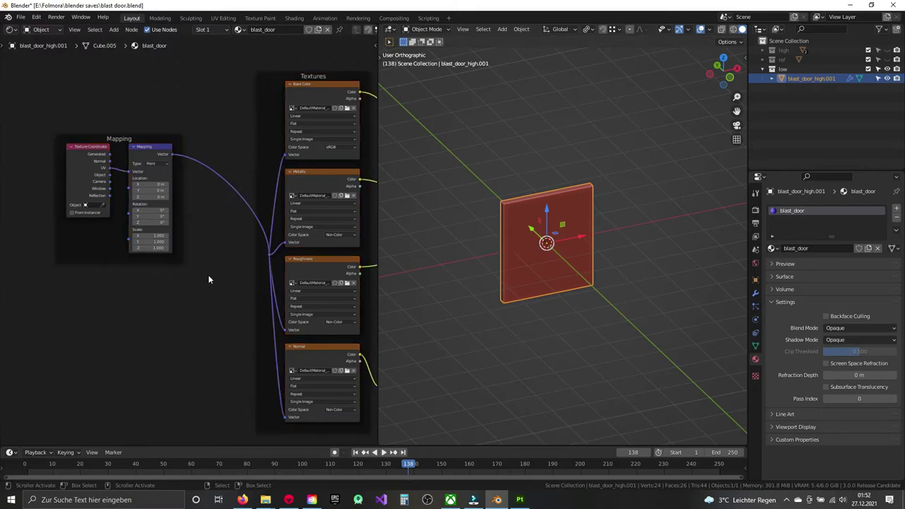
{"action": "left_click_drag", "start_coordinate": [32, 107], "coordinate": [217, 301]}
{"action": "key", "text": "Delete"}
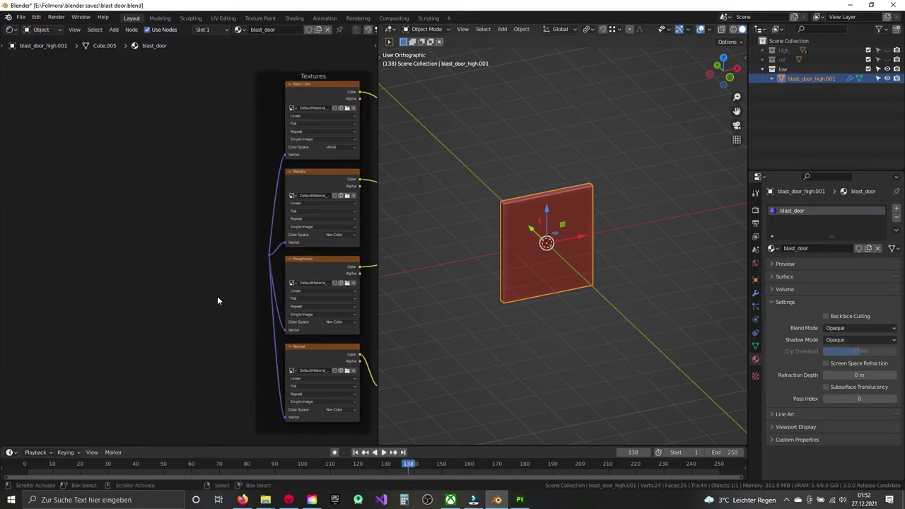
Step: Frame the Principled BSDF and texture nodes, then save the blast door file
{"action": "left_click_drag", "start_coordinate": [231, 245], "coordinate": [271, 272]}
{"action": "middle_click_drag", "start_coordinate": [238, 278], "coordinate": [127, 302]}
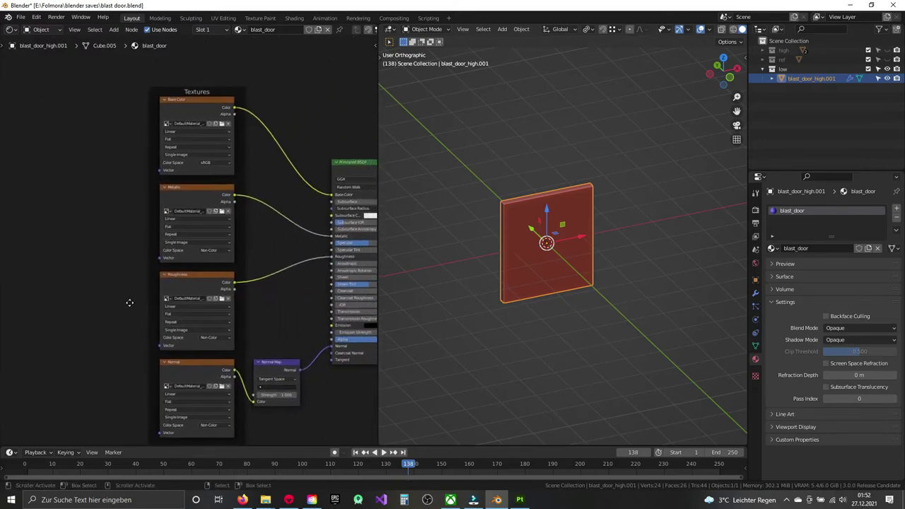
{"action": "scroll", "coordinate": [189, 140], "scroll_direction": "up", "scroll_amount": 2}
{"action": "scroll", "coordinate": [195, 235], "scroll_direction": "up", "scroll_amount": 1}
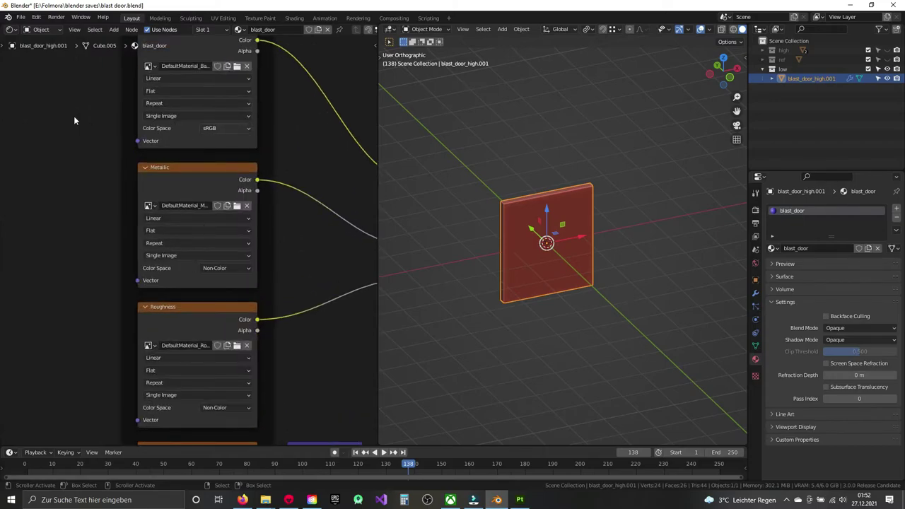
{"action": "scroll", "coordinate": [198, 64], "scroll_direction": "up", "scroll_amount": 1}
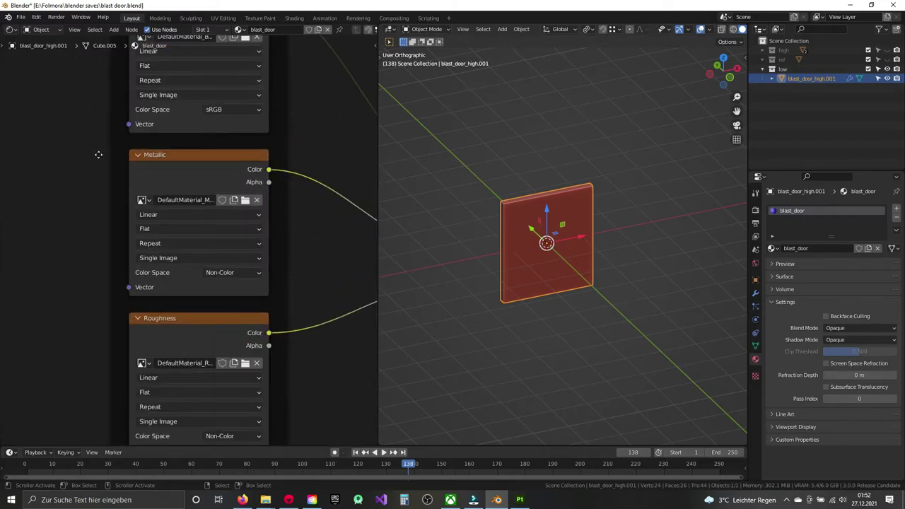
{"action": "middle_click_drag", "start_coordinate": [96, 154], "coordinate": [99, 194]}
{"action": "key", "text": "ctrl+s"}
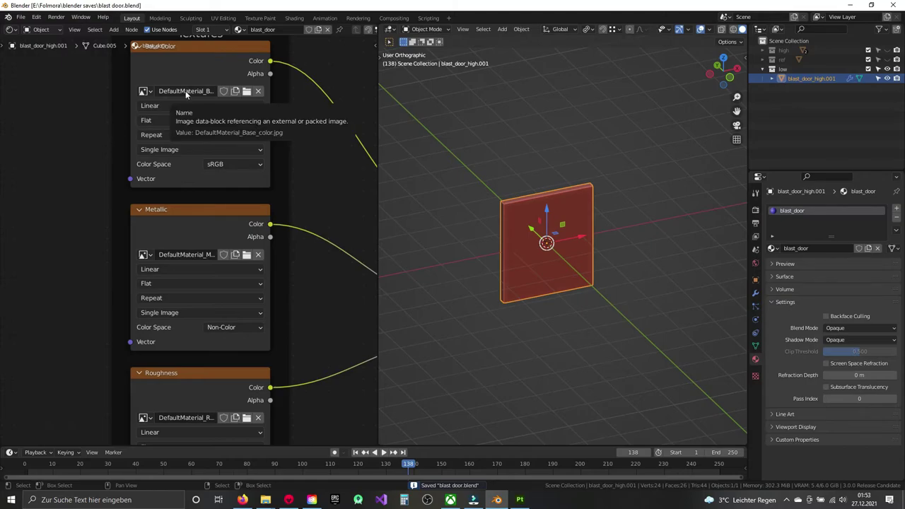
Step: Duplicate the Base Color image texture node
{"action": "middle_click_drag", "start_coordinate": [107, 269], "coordinate": [101, 171]}
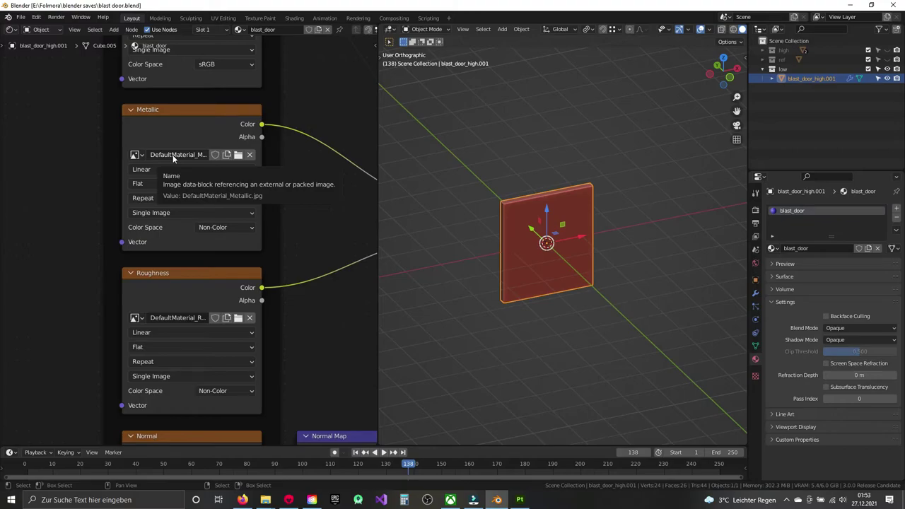
{"action": "middle_click_drag", "start_coordinate": [97, 357], "coordinate": [138, 220]}
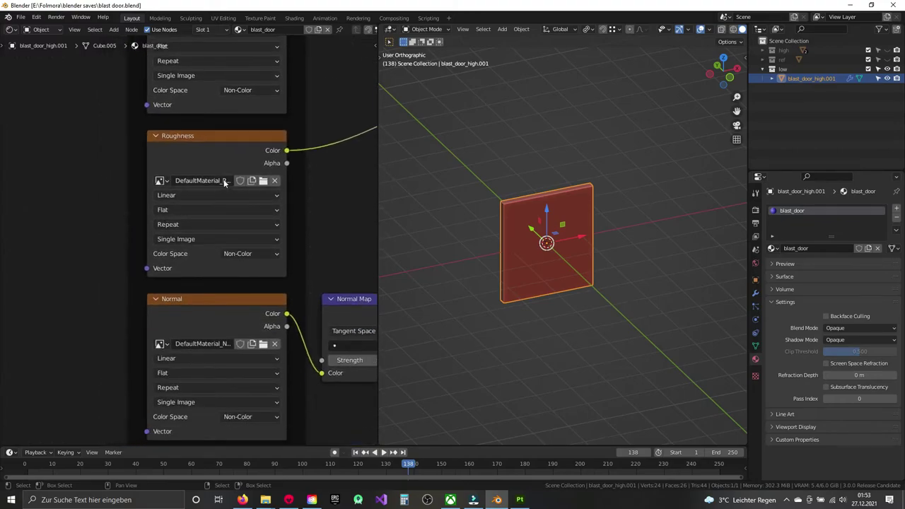
{"action": "middle_click_drag", "start_coordinate": [205, 353], "coordinate": [211, 232]}
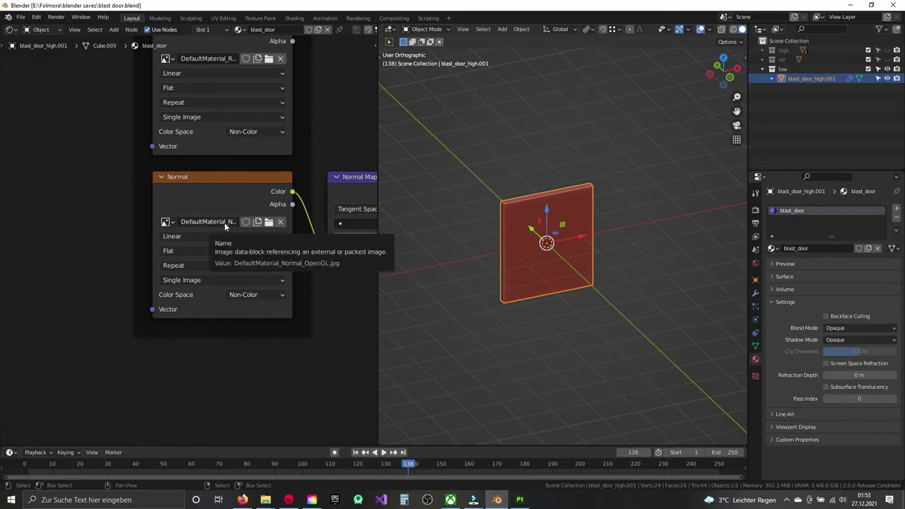
{"action": "middle_click_drag", "start_coordinate": [92, 158], "coordinate": [86, 410]}
{"action": "middle_click_drag", "start_coordinate": [86, 268], "coordinate": [70, 356]}
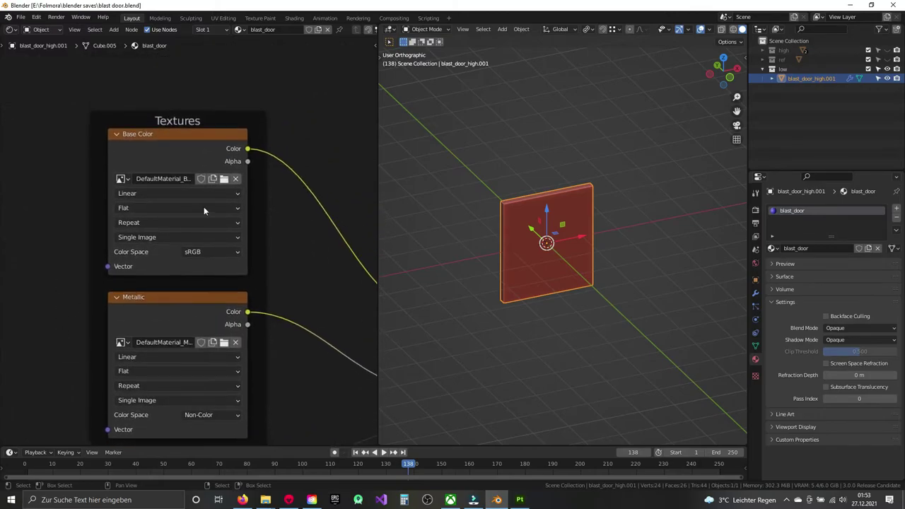
{"action": "middle_click_drag", "start_coordinate": [167, 140], "coordinate": [169, 186]}
{"action": "left_click", "coordinate": [169, 185]}
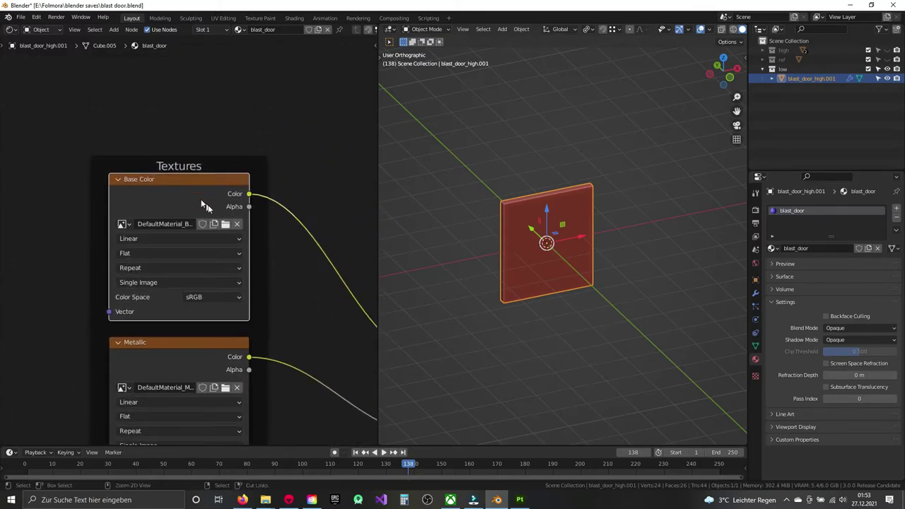
{"action": "key", "text": "shift+d"}
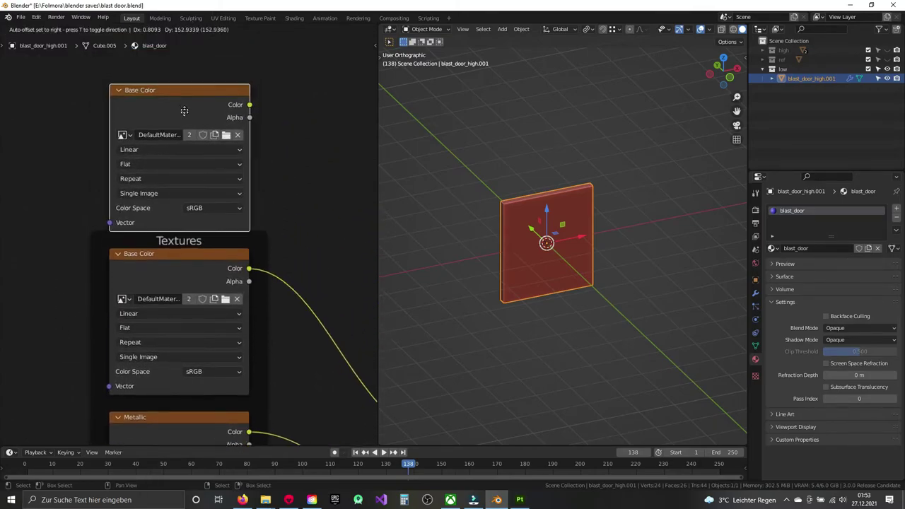
Step: Place the copy above the Textures frame and load DefaultMaterial_Mixed_AO.jpg into it
{"action": "left_click", "coordinate": [184, 106]}
{"action": "left_click", "coordinate": [124, 142]}
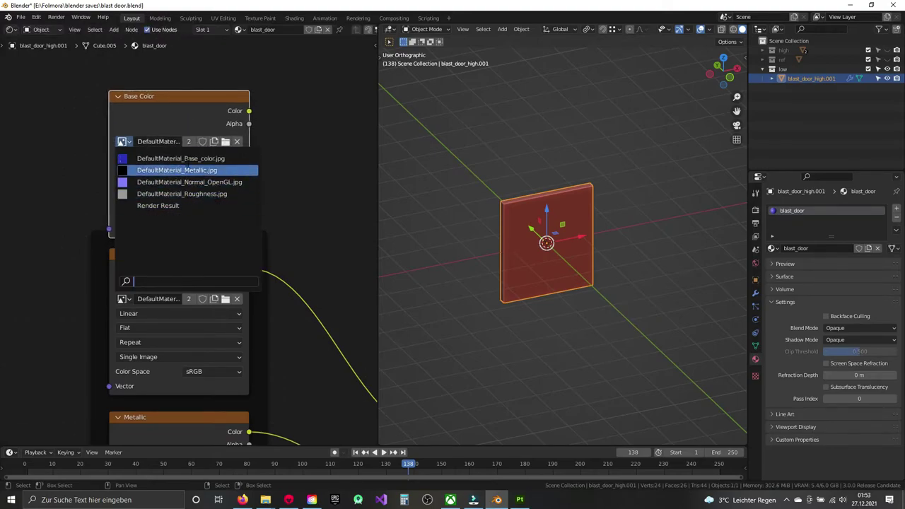
{"action": "left_click", "coordinate": [237, 141]}
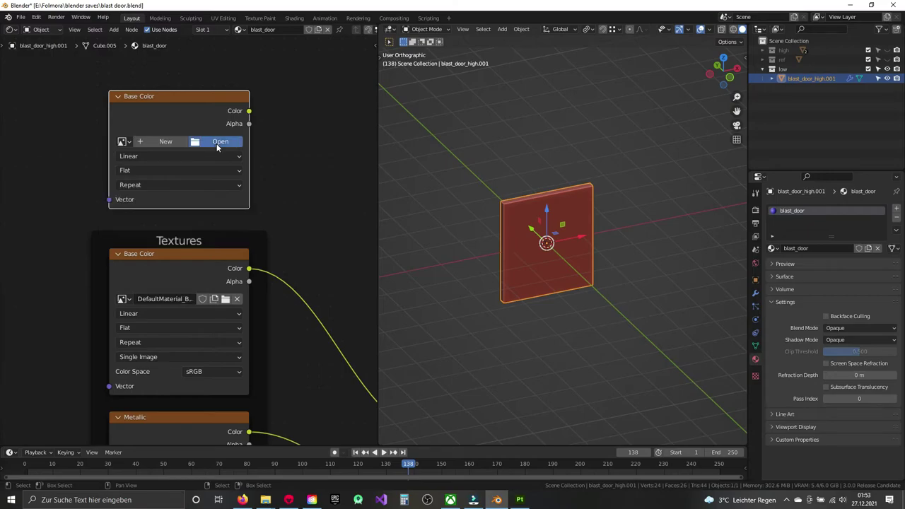
{"action": "left_click", "coordinate": [218, 145]}
{"action": "left_click", "coordinate": [506, 168]}
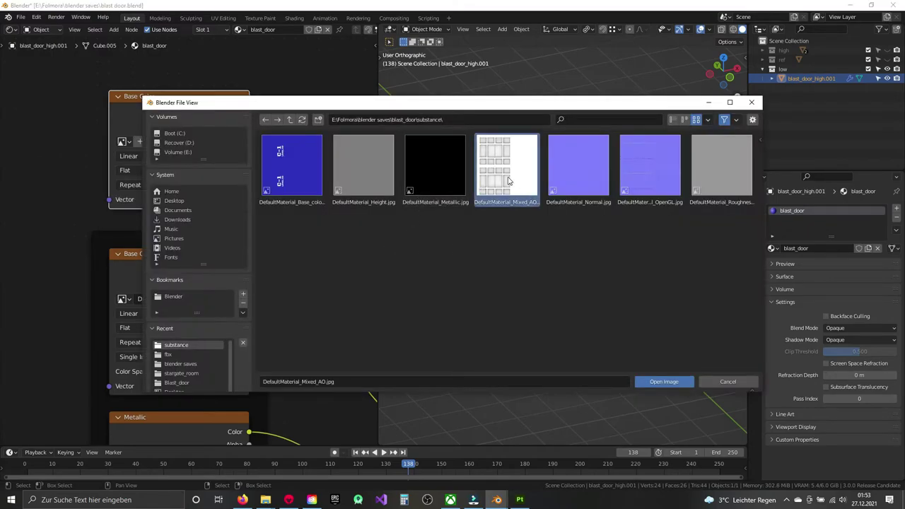
{"action": "left_click", "coordinate": [664, 381]}
{"action": "middle_click_drag", "start_coordinate": [307, 222], "coordinate": [197, 190]}
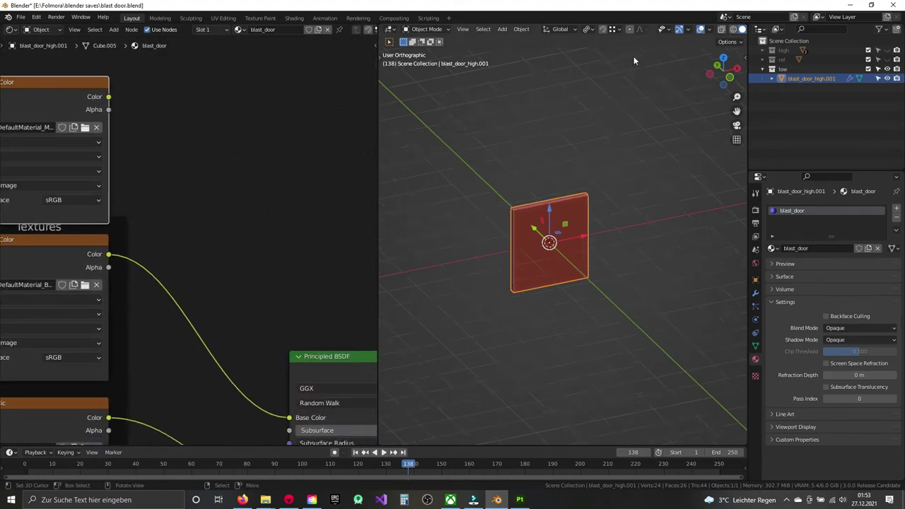
Step: Orbit and zoom so the blue C-1 LEVEL 28 door faces the camera squarely
{"action": "middle_click_drag", "start_coordinate": [617, 103], "coordinate": [689, 42]}
{"action": "scroll", "coordinate": [691, 32], "scroll_direction": "down", "scroll_amount": 1}
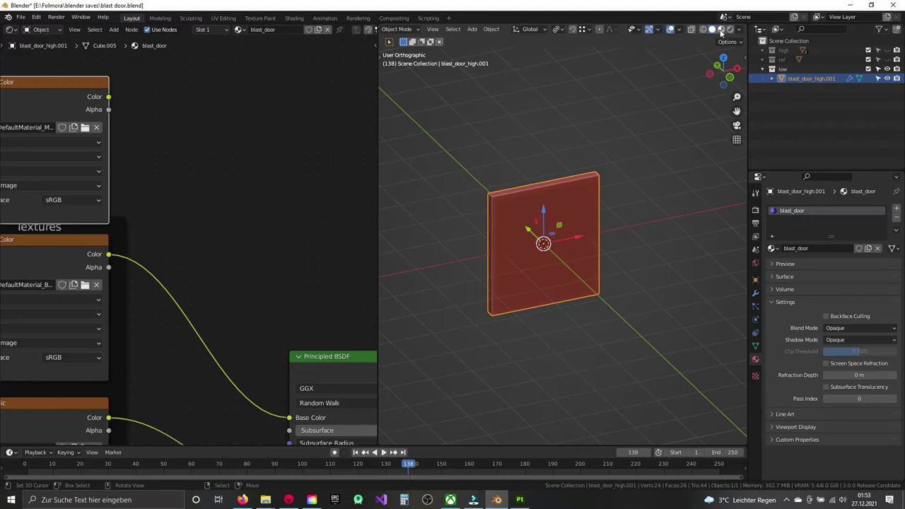
{"action": "scroll", "coordinate": [587, 267], "scroll_direction": "up", "scroll_amount": 6}
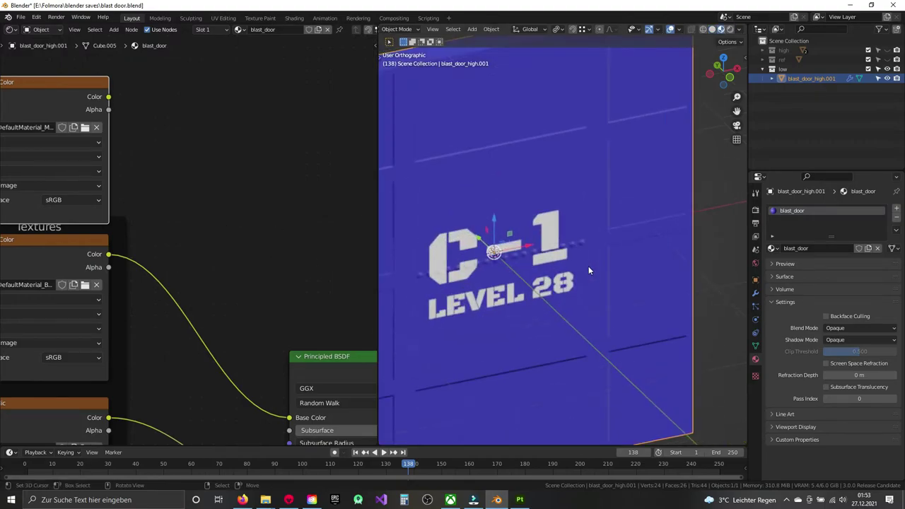
{"action": "scroll", "coordinate": [601, 275], "scroll_direction": "down", "scroll_amount": 1}
{"action": "mouse_move", "coordinate": [584, 270]}
{"action": "middle_mouse_down"}
{"action": "mouse_move", "coordinate": [583, 285]}
{"action": "mouse_move", "coordinate": [574, 253]}
{"action": "mouse_move", "coordinate": [643, 258]}
{"action": "mouse_move", "coordinate": [620, 269]}
{"action": "middle_mouse_up"}
{"action": "scroll", "coordinate": [620, 276], "scroll_direction": "down", "scroll_amount": 2}
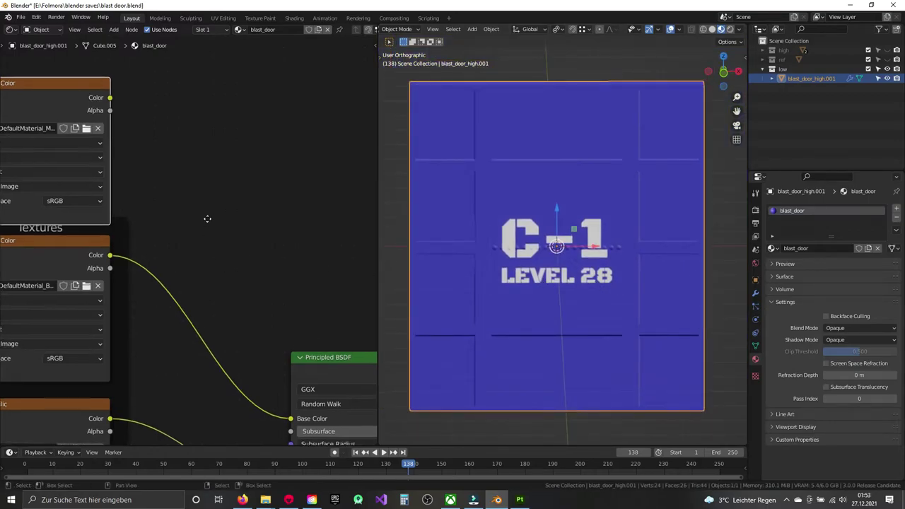
{"action": "middle_click_drag", "start_coordinate": [208, 216], "coordinate": [239, 226]}
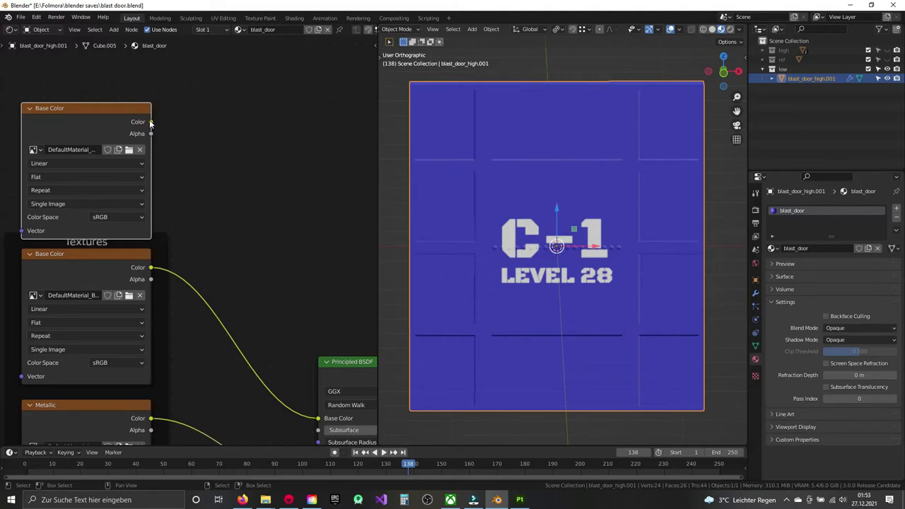
Step: Insert a MixRGB node taking base colour and AO, feeding the Principled BSDF Base Color
{"action": "key", "text": "shift+a"}
{"action": "type", "text": "mi"}
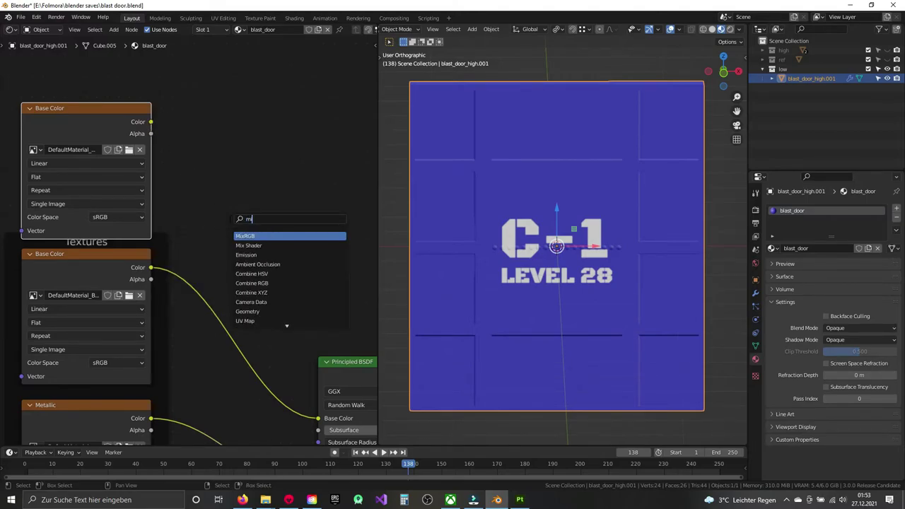
{"action": "type", "text": "x"}
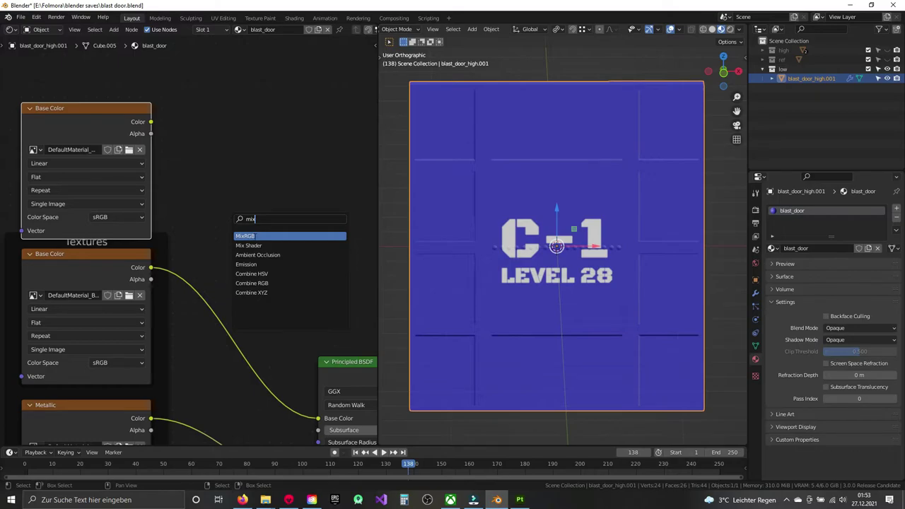
{"action": "left_click", "coordinate": [255, 236]}
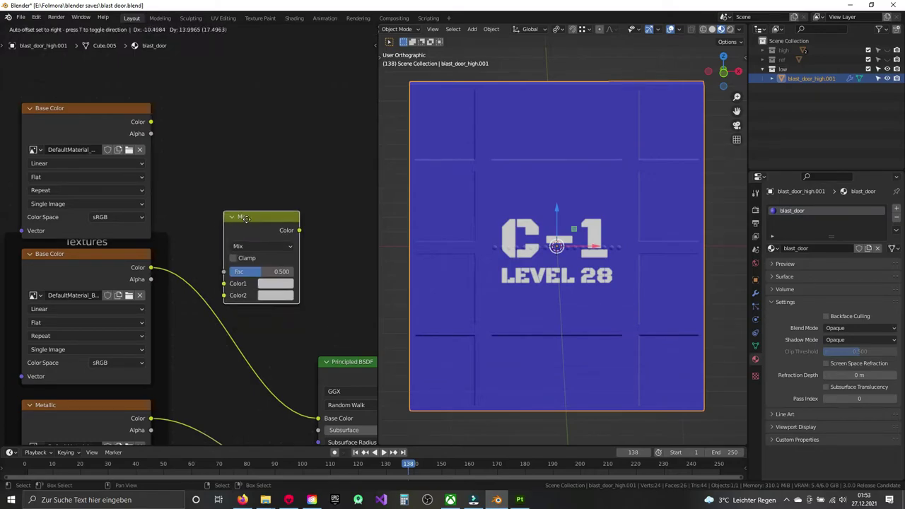
{"action": "left_click", "coordinate": [191, 189]}
{"action": "left_click_drag", "start_coordinate": [151, 122], "coordinate": [222, 275]}
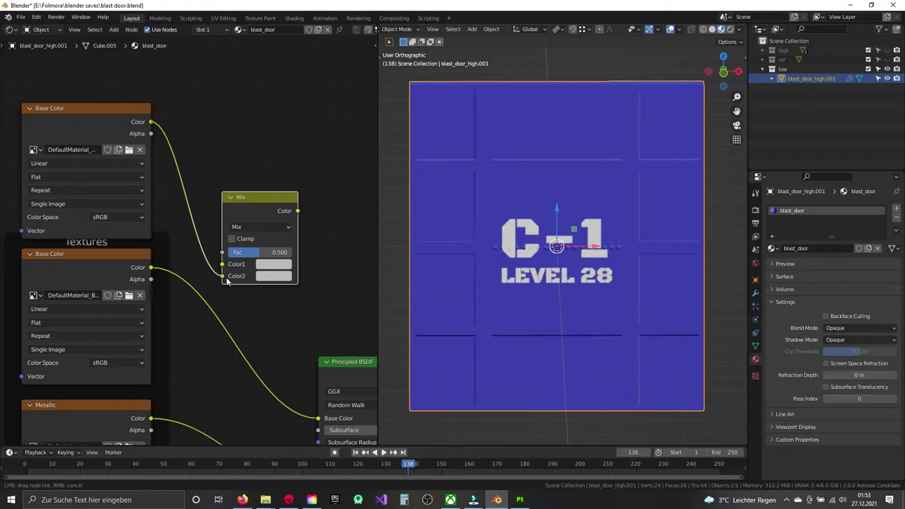
{"action": "left_click_drag", "start_coordinate": [151, 267], "coordinate": [230, 264]}
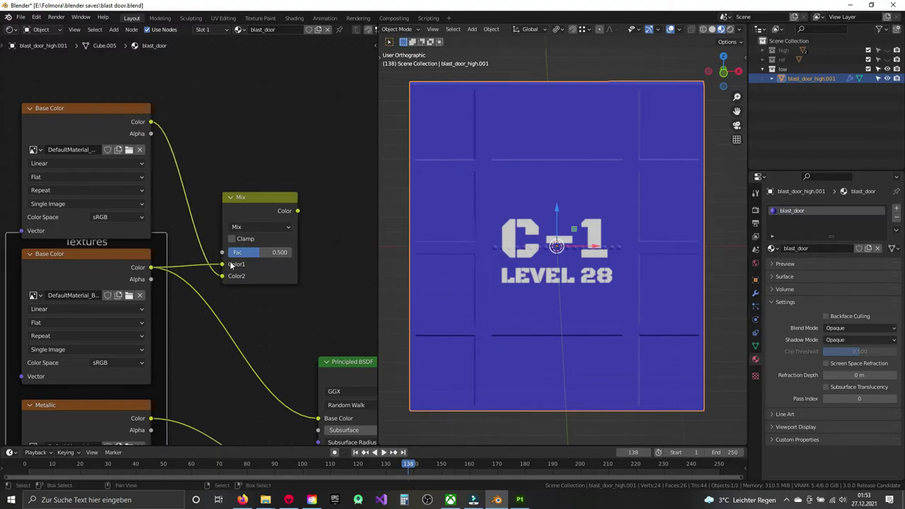
{"action": "middle_click_drag", "start_coordinate": [300, 219], "coordinate": [254, 173]}
{"action": "mouse_move", "coordinate": [252, 165]}
{"action": "left_mouse_down"}
{"action": "mouse_move", "coordinate": [257, 376]}
{"action": "mouse_move", "coordinate": [272, 372]}
{"action": "left_mouse_up"}
Step: Set the Mix node's blend mode to Multiply with factor 1.000
{"action": "scroll", "coordinate": [219, 258], "scroll_direction": "up", "scroll_amount": 1}
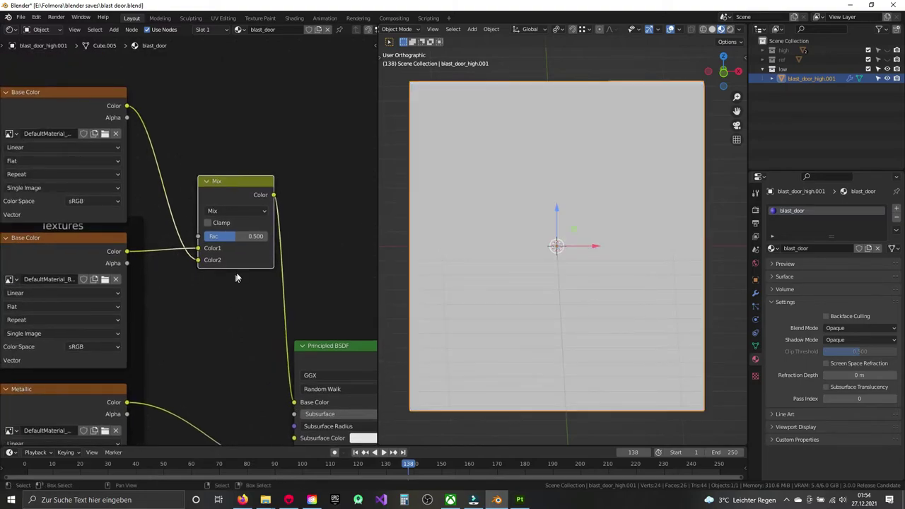
{"action": "scroll", "coordinate": [239, 212], "scroll_direction": "up", "scroll_amount": 1}
{"action": "left_click", "coordinate": [239, 205]}
{"action": "left_click", "coordinate": [235, 254]}
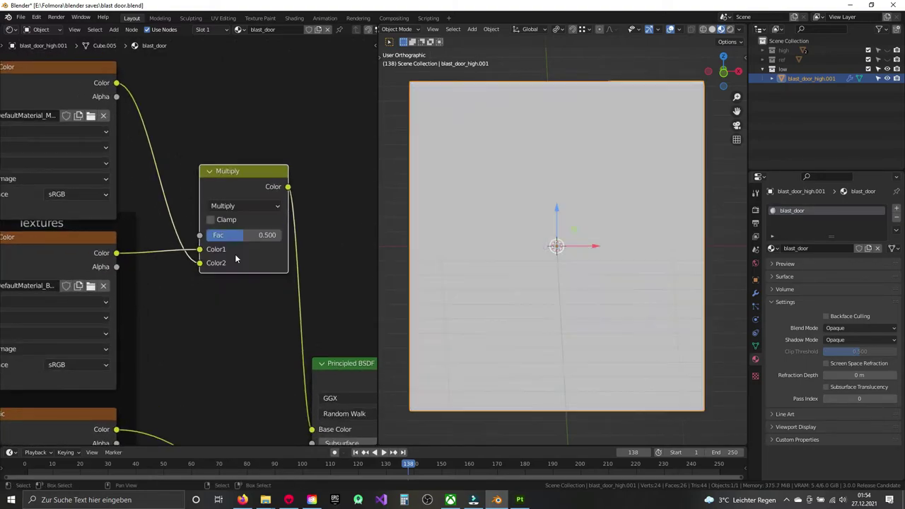
{"action": "scroll", "coordinate": [262, 262], "scroll_direction": "up", "scroll_amount": 1}
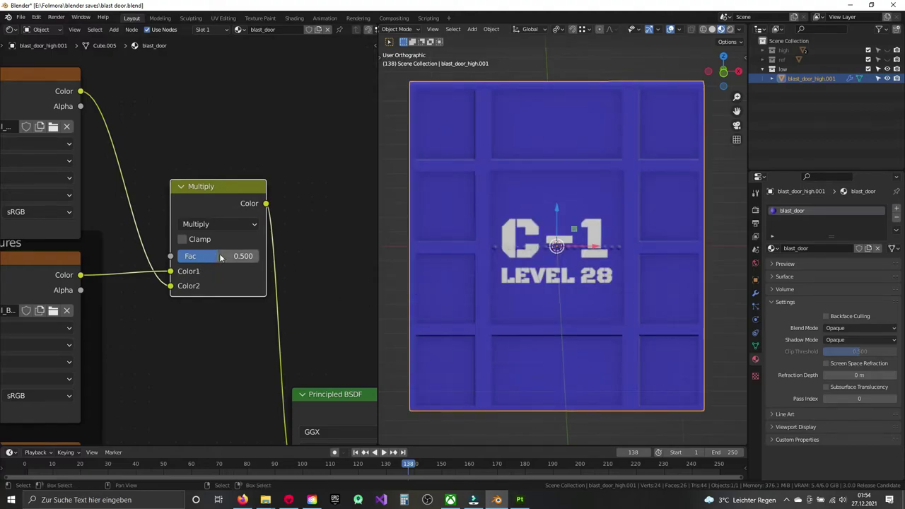
{"action": "mouse_move", "coordinate": [256, 258]}
{"action": "left_mouse_down"}
{"action": "mouse_move", "coordinate": [269, 257]}
{"action": "mouse_move", "coordinate": [241, 256]}
{"action": "left_mouse_up"}
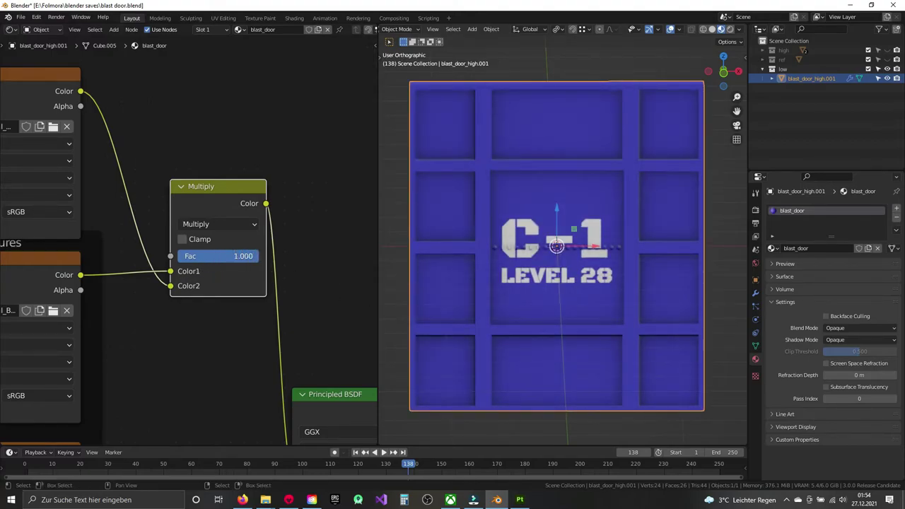
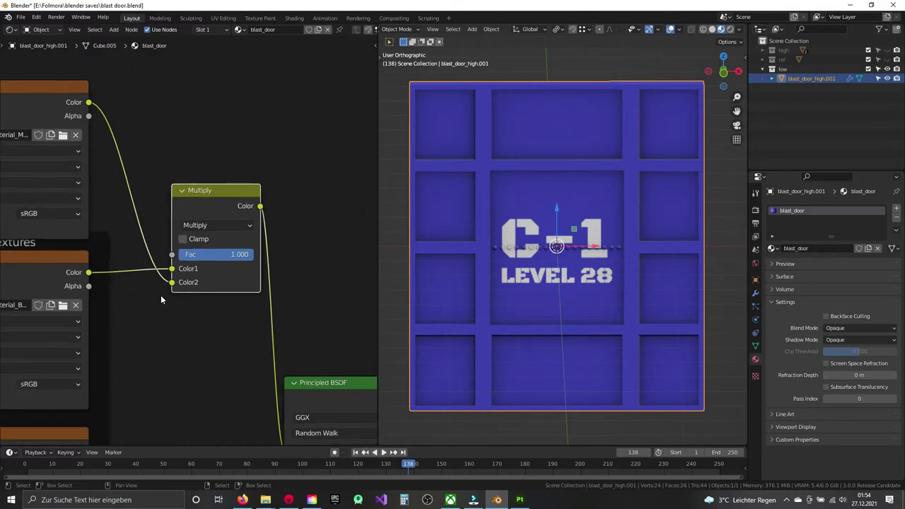
Step: Bring the 'version 2 - low poly' blast door into view and inspect it at an angle
{"action": "scroll", "coordinate": [184, 315], "scroll_direction": "down", "scroll_amount": 2}
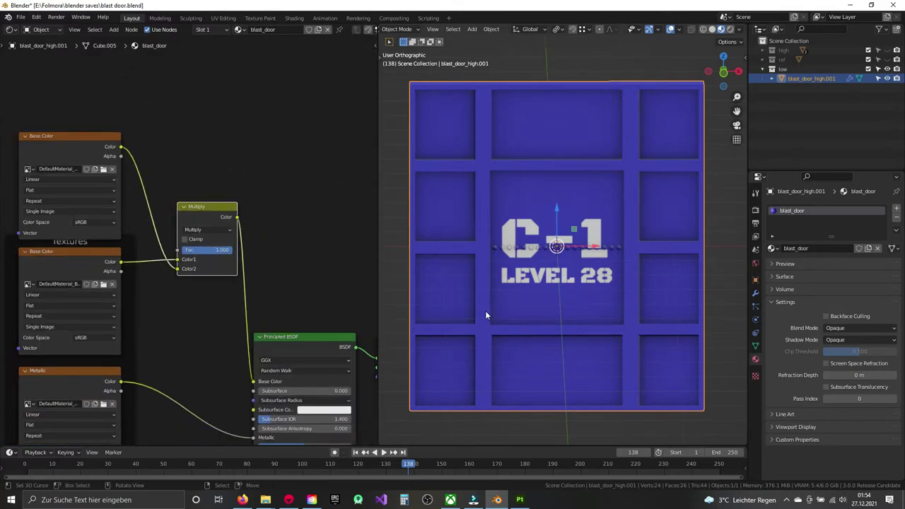
{"action": "mouse_move", "coordinate": [485, 315]}
{"action": "middle_mouse_down"}
{"action": "mouse_move", "coordinate": [514, 299]}
{"action": "mouse_move", "coordinate": [462, 307]}
{"action": "mouse_move", "coordinate": [475, 306]}
{"action": "mouse_move", "coordinate": [485, 284]}
{"action": "mouse_move", "coordinate": [495, 307]}
{"action": "middle_mouse_up"}
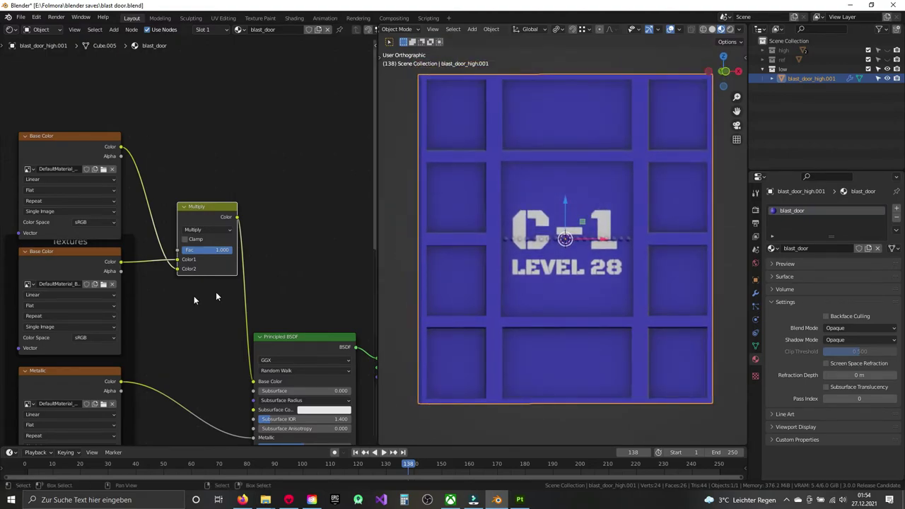
{"action": "scroll", "coordinate": [217, 297], "scroll_direction": "down", "scroll_amount": 1}
{"action": "mouse_move", "coordinate": [227, 352]}
{"action": "middle_mouse_down"}
{"action": "mouse_move", "coordinate": [158, 192]}
{"action": "mouse_move", "coordinate": [205, 226]}
{"action": "mouse_move", "coordinate": [215, 253]}
{"action": "middle_mouse_up"}
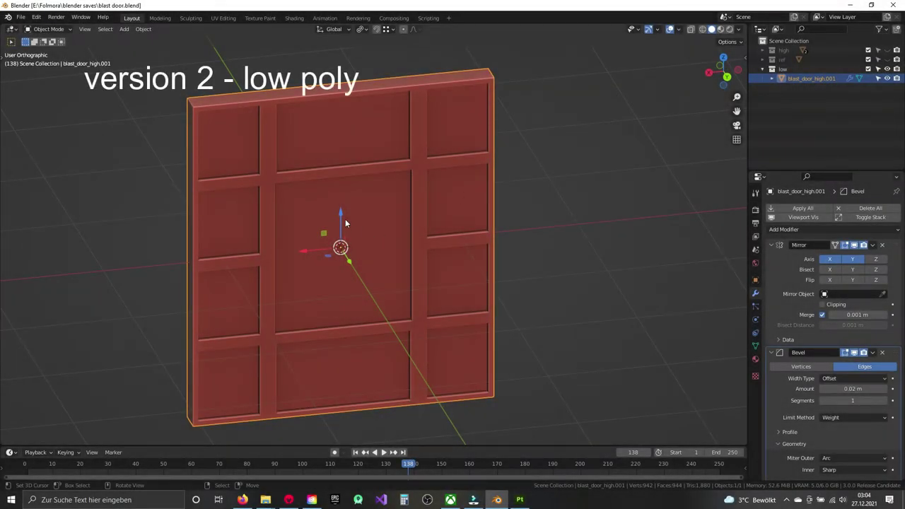
Step: Zoom in on the door's top-right corner panels and select the vertical divider strip faces
{"action": "mouse_move", "coordinate": [456, 170]}
{"action": "middle_mouse_down"}
{"action": "mouse_move", "coordinate": [302, 204]}
{"action": "mouse_move", "coordinate": [365, 237]}
{"action": "mouse_move", "coordinate": [419, 125]}
{"action": "middle_mouse_up"}
{"action": "key", "text": "alt+a"}
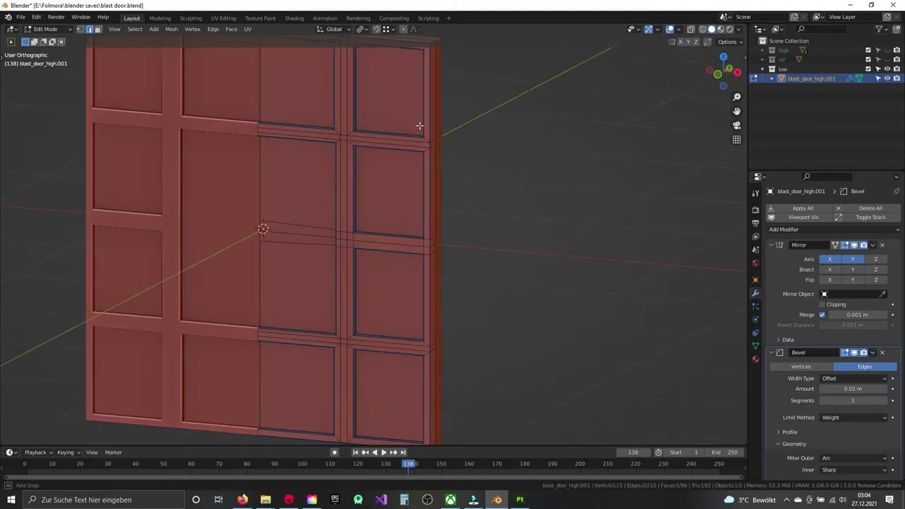
{"action": "mouse_move", "coordinate": [644, 196]}
{"action": "middle_mouse_down"}
{"action": "mouse_move", "coordinate": [307, 325]}
{"action": "mouse_move", "coordinate": [323, 186]}
{"action": "mouse_move", "coordinate": [325, 220]}
{"action": "middle_mouse_up"}
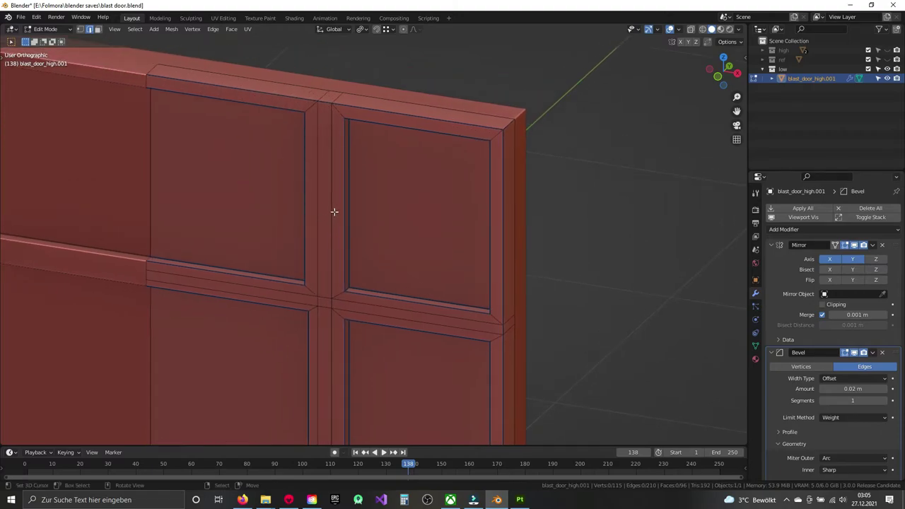
{"action": "left_click", "coordinate": [318, 183]}
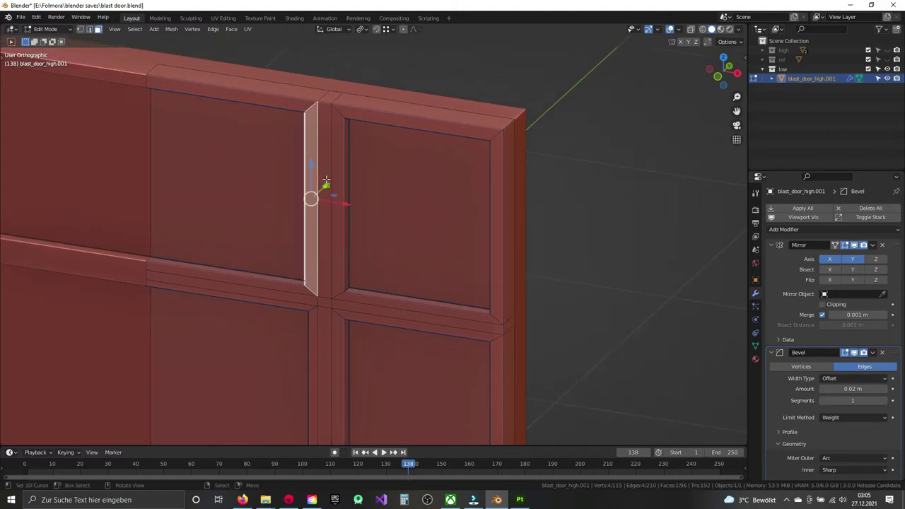
{"action": "left_click", "coordinate": [323, 187], "text": "shift"}
{"action": "left_click", "coordinate": [322, 181], "text": "shift"}
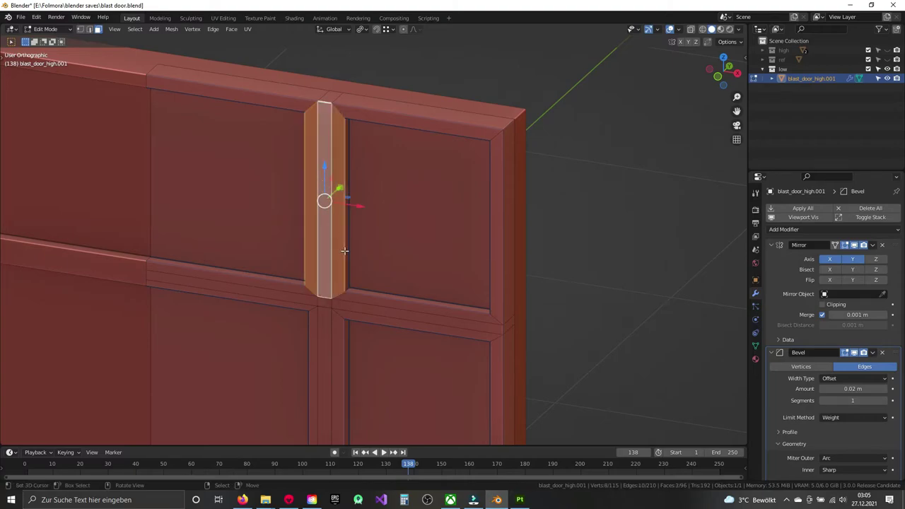
{"action": "middle_click_drag", "start_coordinate": [323, 180], "coordinate": [327, 226]}
Step: Select the horizontal strip faces and the faces along the right rail
{"action": "left_click", "coordinate": [289, 214]}
{"action": "left_click", "coordinate": [291, 205], "text": "ctrl"}
{"action": "left_click", "coordinate": [291, 205]}
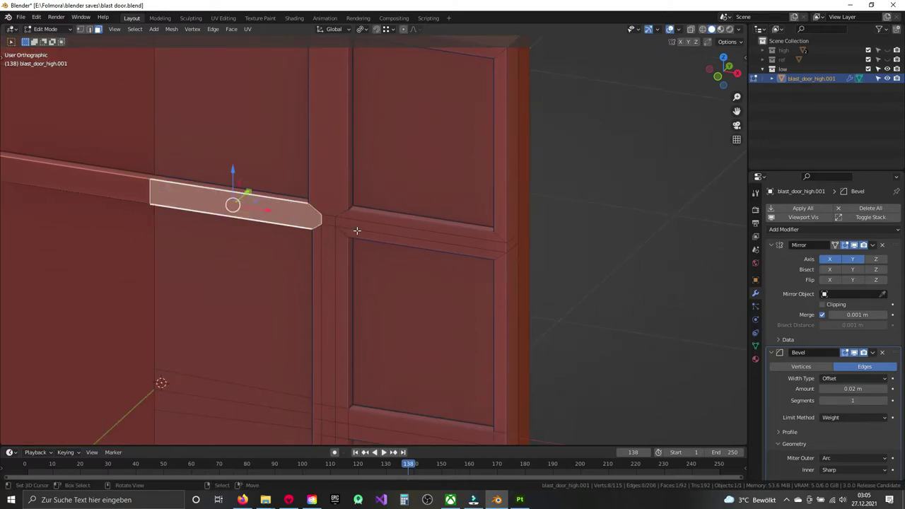
{"action": "left_click", "coordinate": [358, 234], "text": "ctrl"}
{"action": "left_click", "coordinate": [368, 234]}
{"action": "left_click", "coordinate": [338, 260], "text": "ctrl"}
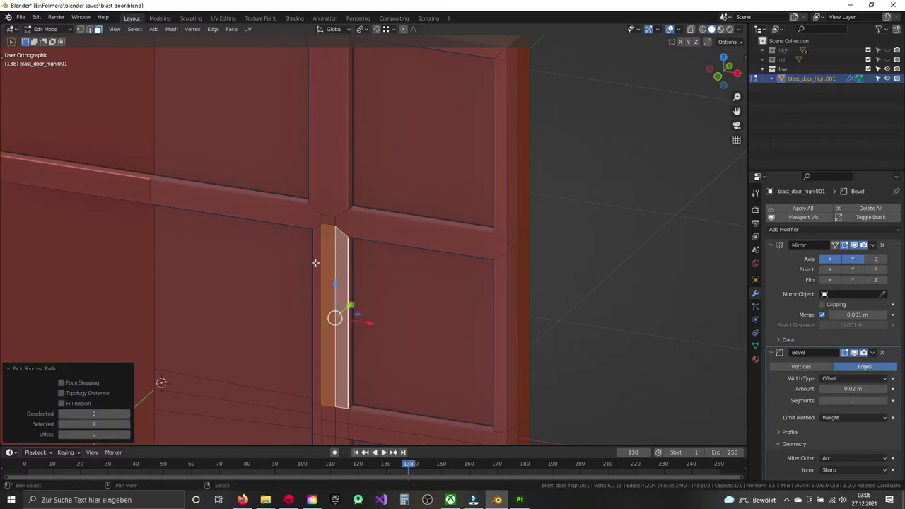
{"action": "middle_click_drag", "start_coordinate": [318, 265], "coordinate": [384, 286]}
{"action": "scroll", "coordinate": [383, 275], "scroll_direction": "up", "scroll_amount": 1}
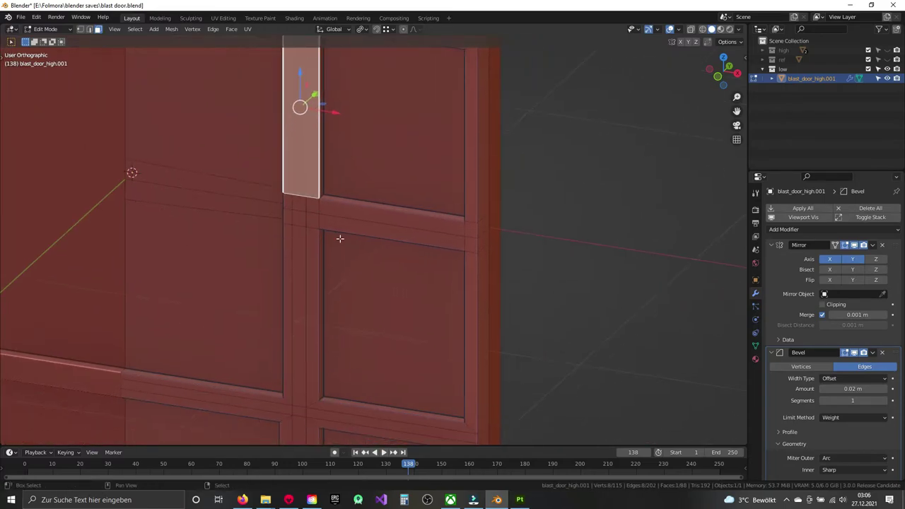
{"action": "scroll", "coordinate": [323, 224], "scroll_direction": "up", "scroll_amount": 1}
Step: Dissolve the extra edge loop along the rail in edge mode
{"action": "key", "text": "2"}
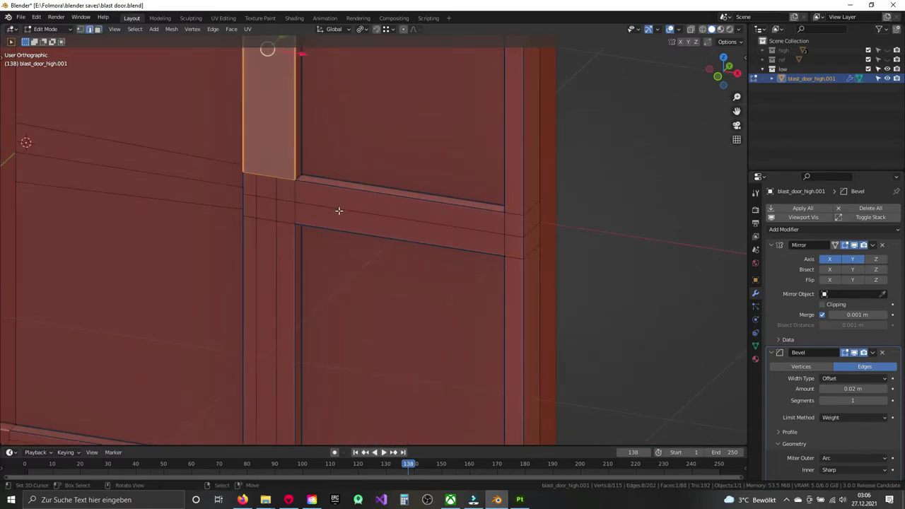
{"action": "left_click", "coordinate": [324, 203], "text": "alt"}
{"action": "key", "text": "x"}
{"action": "left_click", "coordinate": [338, 210]}
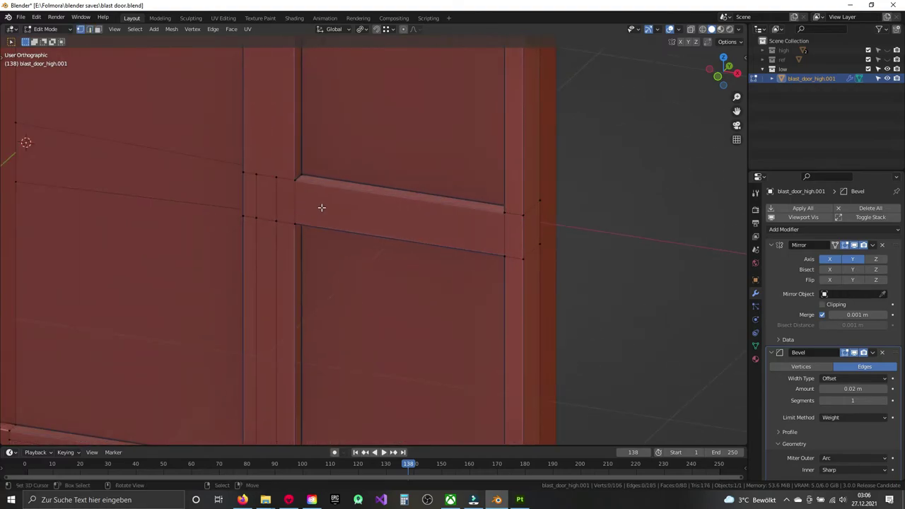
Step: Merge the two vertical strip faces into a single face
{"action": "key", "text": "3"}
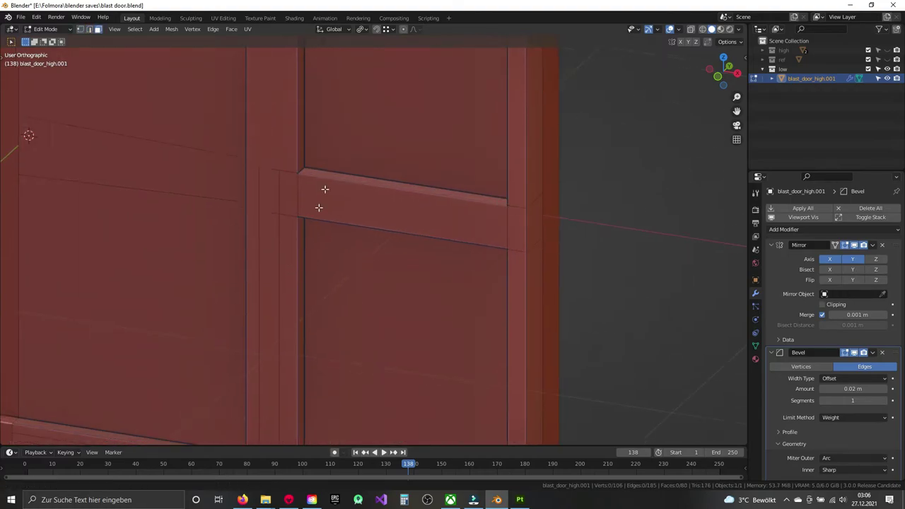
{"action": "scroll", "coordinate": [315, 194], "scroll_direction": "down", "scroll_amount": 2}
{"action": "left_click", "coordinate": [311, 185]}
{"action": "left_click", "coordinate": [331, 185], "text": "shift"}
{"action": "key", "text": "ctrl+x"}
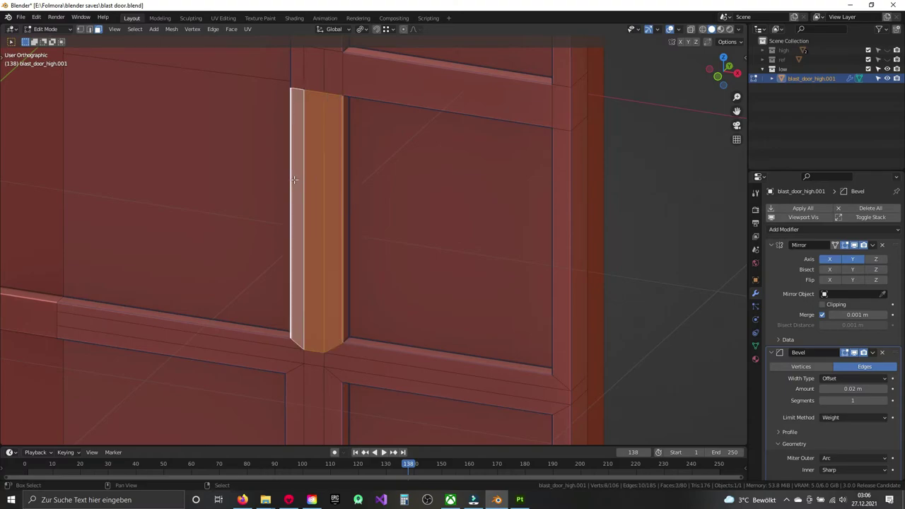
Step: Select the crossbar intersection face, undoing the extra shortest-path selection
{"action": "scroll", "coordinate": [354, 156], "scroll_direction": "up", "scroll_amount": 2, "text": "shift"}
{"action": "scroll", "coordinate": [359, 143], "scroll_direction": "up", "scroll_amount": 4, "text": "shift"}
{"action": "scroll", "coordinate": [324, 183], "scroll_direction": "down", "scroll_amount": 2, "text": "ctrl"}
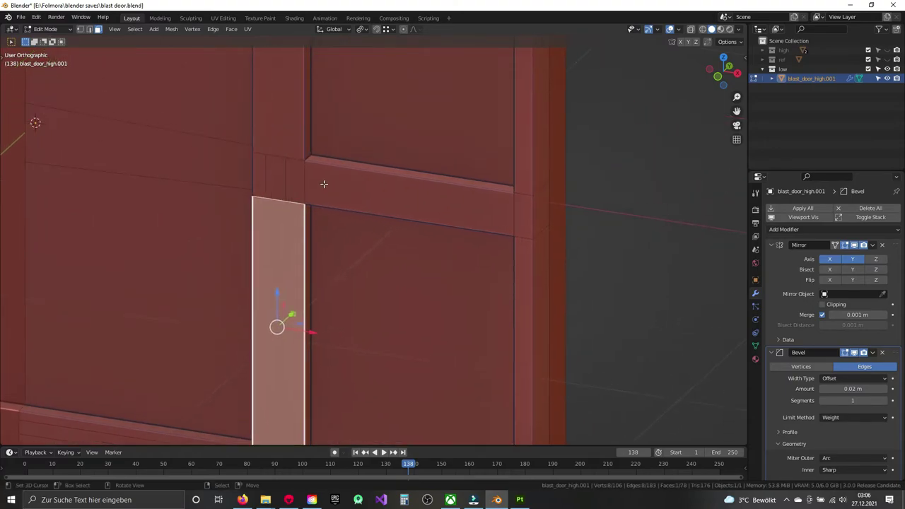
{"action": "left_click", "coordinate": [266, 177]}
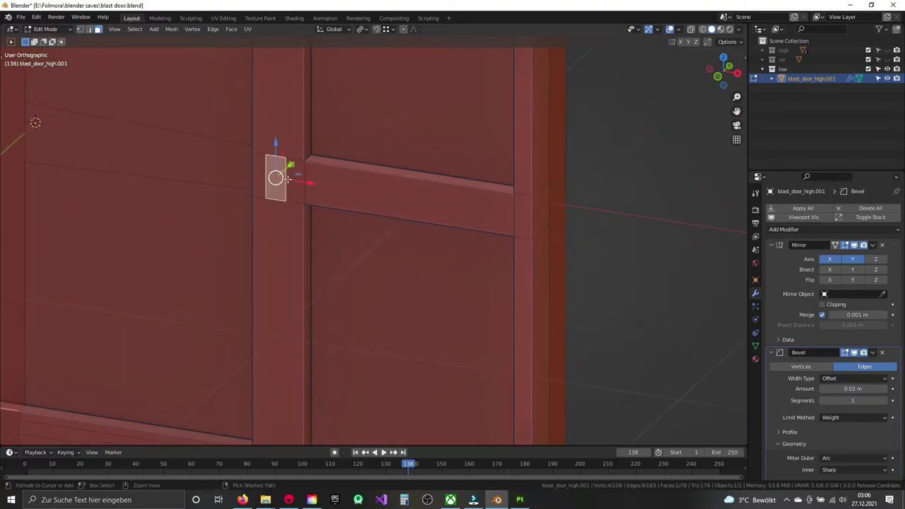
{"action": "left_click", "coordinate": [252, 175], "text": "ctrl"}
{"action": "key", "text": "ctrl+z"}
{"action": "scroll", "coordinate": [301, 268], "scroll_direction": "down", "scroll_amount": 1}
Step: Extend the selection along the crossbar, left strip and vertical strip, then deselect everything
{"action": "middle_click_drag", "start_coordinate": [302, 269], "coordinate": [318, 182]}
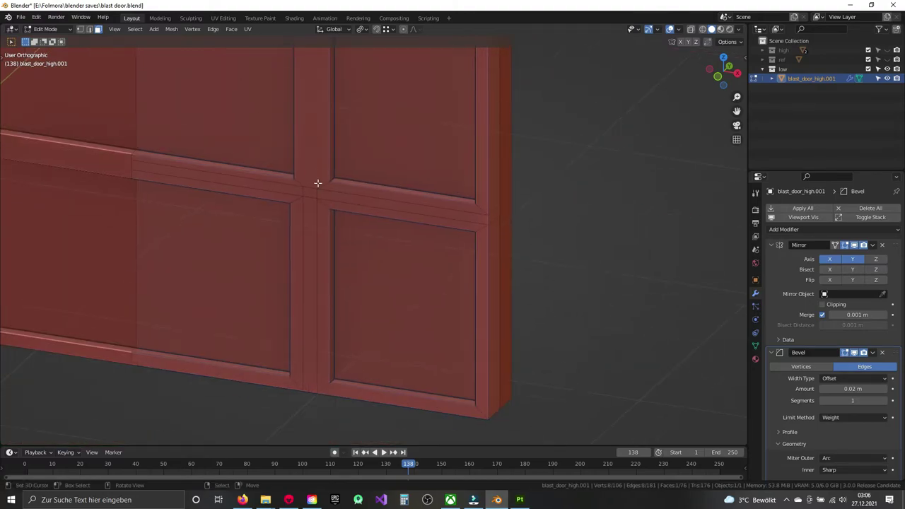
{"action": "scroll", "coordinate": [328, 182], "scroll_direction": "up", "scroll_amount": 2}
{"action": "left_click", "coordinate": [558, 201], "text": "ctrl"}
{"action": "left_click", "coordinate": [210, 167], "text": "ctrl"}
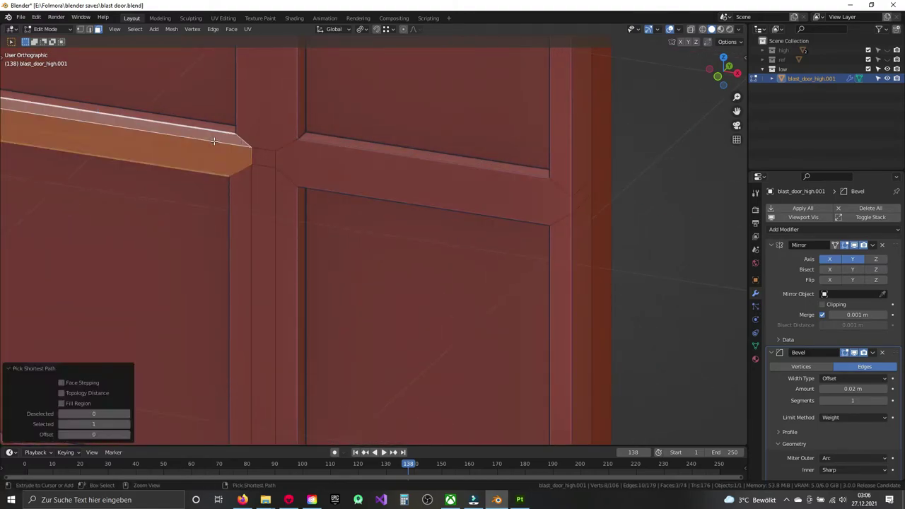
{"action": "left_click", "coordinate": [263, 328]}
{"action": "left_click", "coordinate": [286, 212], "text": "ctrl"}
{"action": "scroll", "coordinate": [298, 235], "scroll_direction": "down", "scroll_amount": 3}
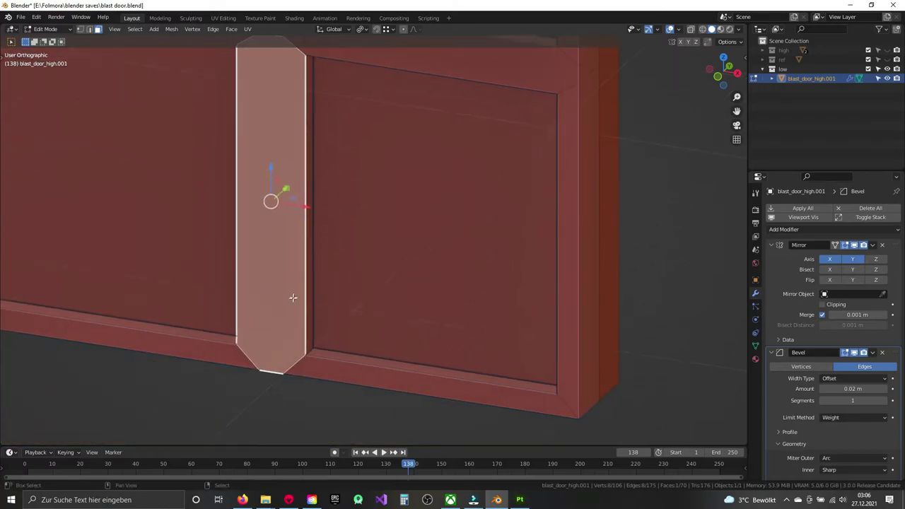
{"action": "key", "text": "alt+a"}
{"action": "mouse_move", "coordinate": [292, 299]}
{"action": "middle_mouse_down"}
{"action": "mouse_move", "coordinate": [297, 178]}
{"action": "mouse_move", "coordinate": [330, 311]}
{"action": "mouse_move", "coordinate": [323, 145]}
{"action": "mouse_move", "coordinate": [310, 317]}
{"action": "middle_mouse_up"}
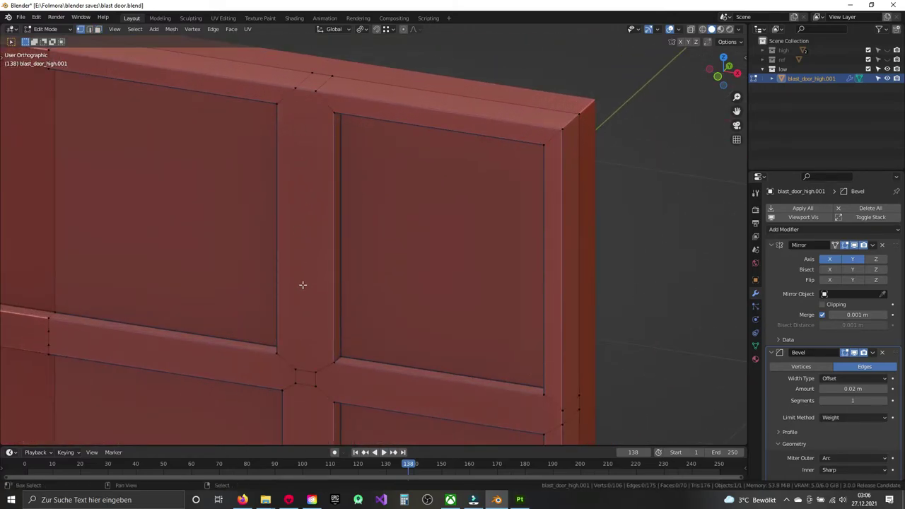
Step: Slide the junction vertices along their edges into the panel corners
{"action": "middle_click_drag", "start_coordinate": [302, 285], "coordinate": [321, 264]}
{"action": "key", "text": "g"}
{"action": "key", "text": "g"}
{"action": "left_click", "coordinate": [343, 252]}
{"action": "key", "text": "g"}
{"action": "key", "text": "g"}
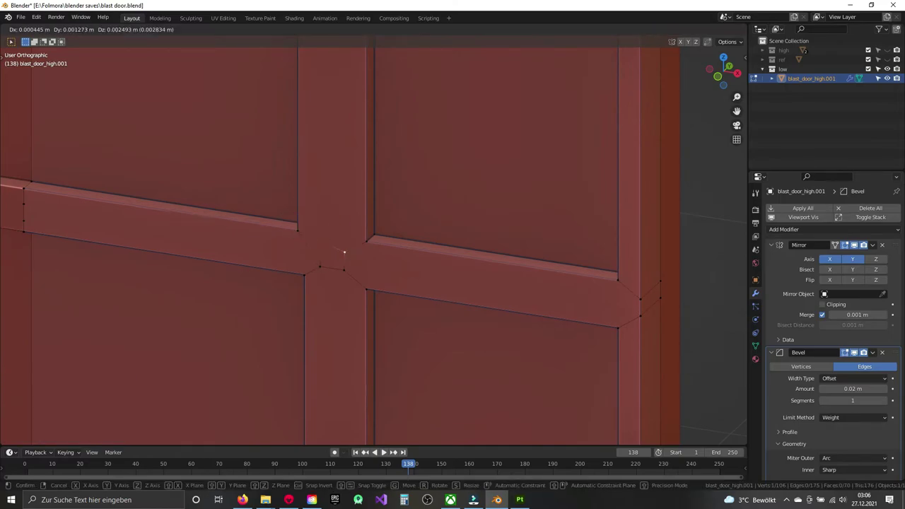
{"action": "left_click", "coordinate": [317, 279]}
{"action": "key", "text": "g"}
{"action": "key", "text": "g"}
{"action": "left_click", "coordinate": [292, 281]}
{"action": "left_click", "coordinate": [365, 287]}
{"action": "key", "text": "g"}
{"action": "key", "text": "g"}
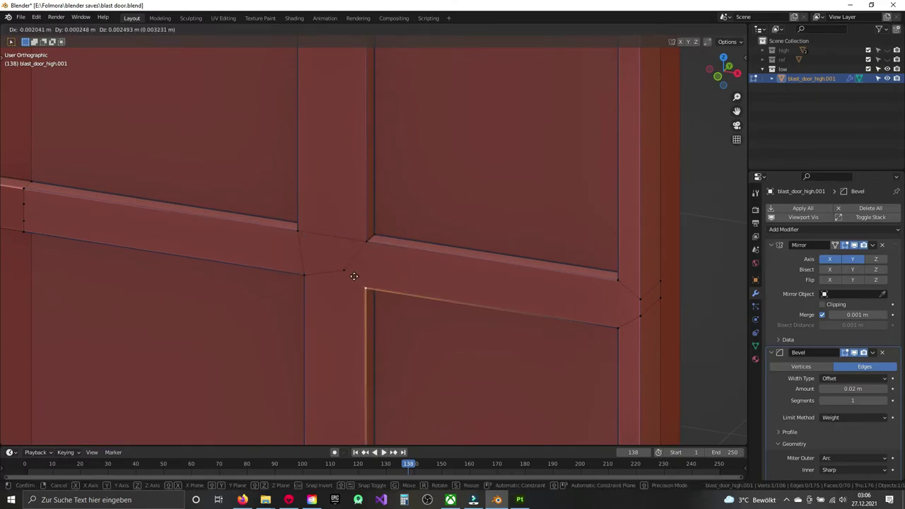
{"action": "left_click", "coordinate": [344, 268]}
{"action": "key", "text": "g"}
{"action": "key", "text": "g"}
{"action": "left_click", "coordinate": [407, 325]}
Step: Line up another junction vertex and dissolve the extra vertices around it
{"action": "scroll", "coordinate": [386, 269], "scroll_direction": "down", "scroll_amount": 3}
{"action": "scroll", "coordinate": [385, 269], "scroll_direction": "up", "scroll_amount": 3}
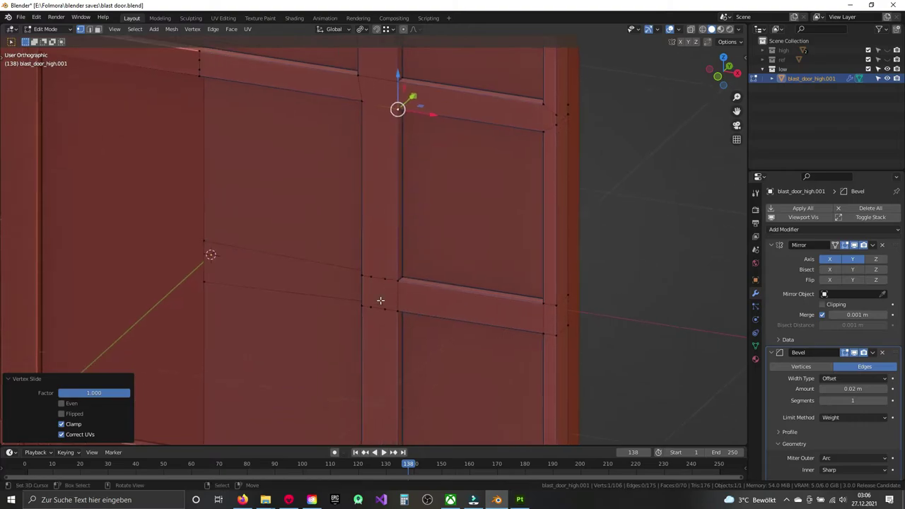
{"action": "scroll", "coordinate": [367, 304], "scroll_direction": "up", "scroll_amount": 2}
{"action": "left_click", "coordinate": [367, 302]}
{"action": "key", "text": "g"}
{"action": "key", "text": "g"}
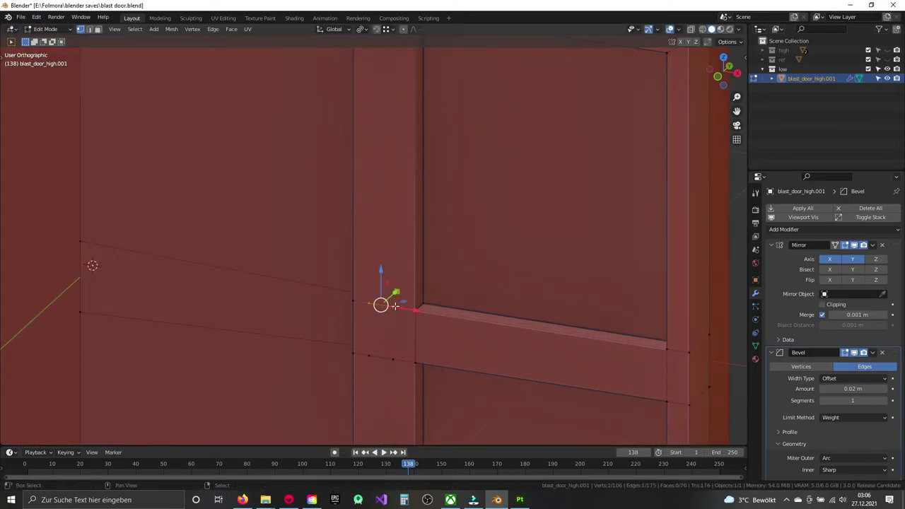
{"action": "key", "text": "x"}
{"action": "left_click", "coordinate": [396, 299]}
{"action": "middle_click_drag", "start_coordinate": [402, 330], "coordinate": [391, 247], "text": "shift"}
{"action": "key", "text": "x"}
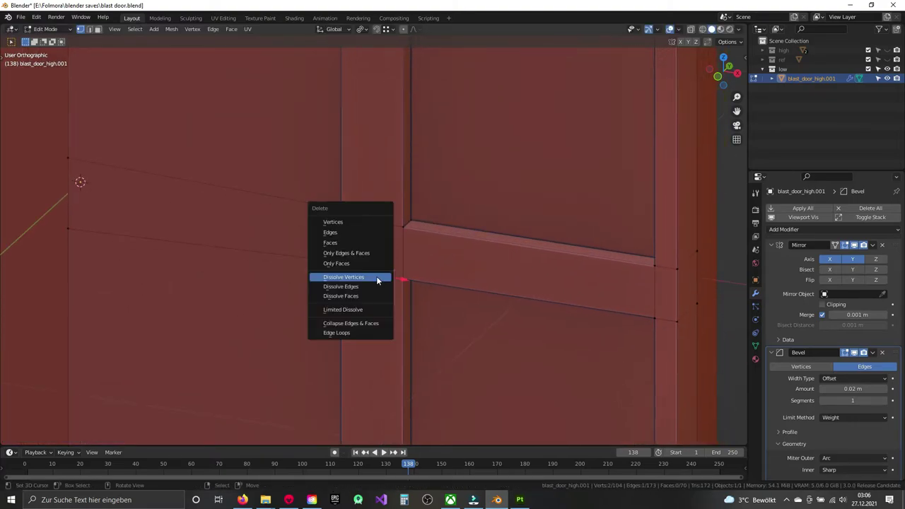
{"action": "left_click", "coordinate": [377, 280]}
Step: Slide the junction edge so it aligns with the vertical edge
{"action": "middle_click_drag", "start_coordinate": [360, 347], "coordinate": [329, 238]}
{"action": "left_click", "coordinate": [336, 233]}
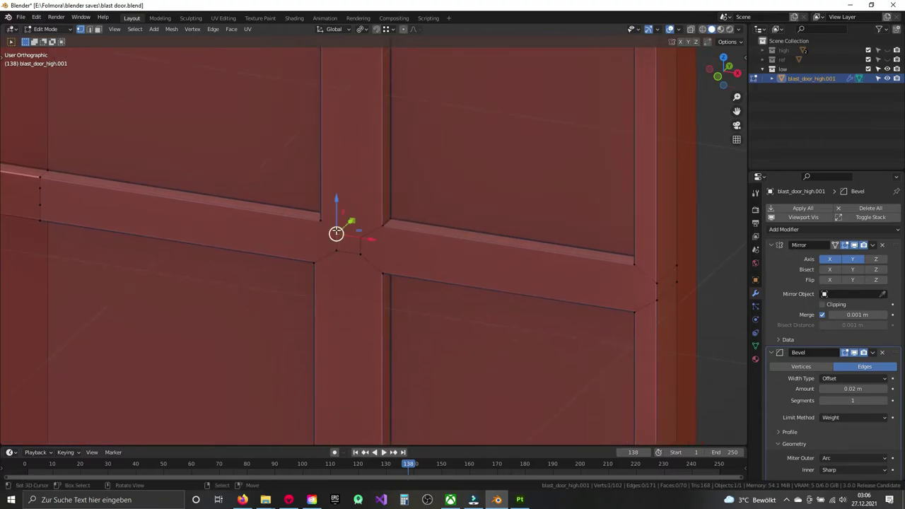
{"action": "left_click", "coordinate": [334, 239]}
{"action": "key", "text": "g"}
{"action": "key", "text": "g"}
{"action": "left_click", "coordinate": [340, 264]}
{"action": "key", "text": "g"}
{"action": "key", "text": "g"}
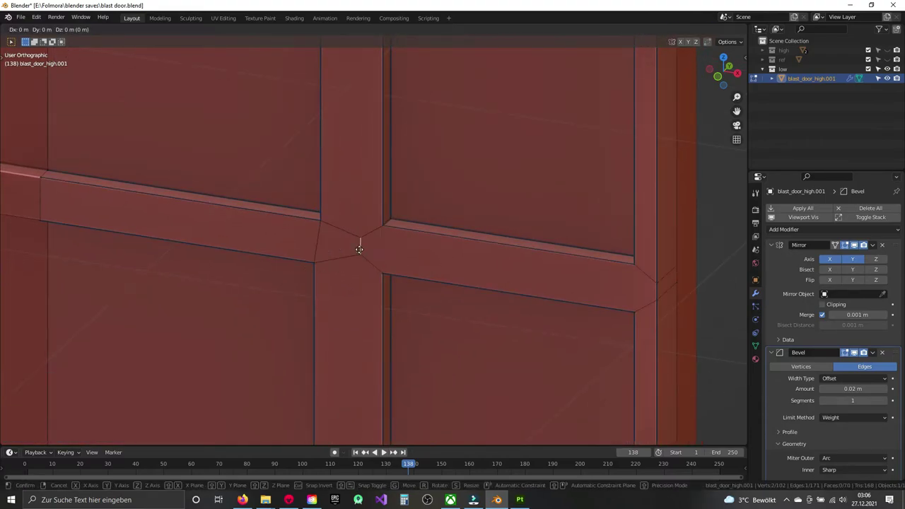
{"action": "left_click", "coordinate": [430, 281]}
Step: Merge overlapping vertices by distance across the whole mesh
{"action": "scroll", "coordinate": [430, 282], "scroll_direction": "down", "scroll_amount": 5}
{"action": "middle_click_drag", "start_coordinate": [362, 147], "coordinate": [414, 130]}
{"action": "key", "text": "a"}
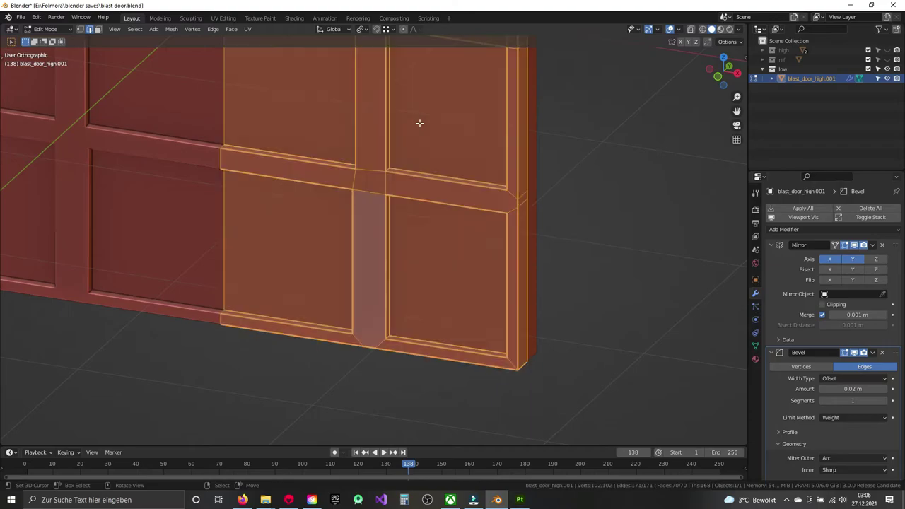
{"action": "key", "text": "q"}
{"action": "left_click", "coordinate": [420, 123]}
{"action": "key", "text": "alt+a"}
Step: Apply a Limited Dissolve to the two stray vertices on the middle rail
{"action": "scroll", "coordinate": [418, 299], "scroll_direction": "up", "scroll_amount": 3}
{"action": "mouse_move", "coordinate": [406, 358]}
{"action": "middle_mouse_down"}
{"action": "mouse_move", "coordinate": [370, 250]}
{"action": "mouse_move", "coordinate": [366, 323]}
{"action": "mouse_move", "coordinate": [455, 323]}
{"action": "middle_mouse_up"}
{"action": "scroll", "coordinate": [269, 266], "scroll_direction": "up", "scroll_amount": 2}
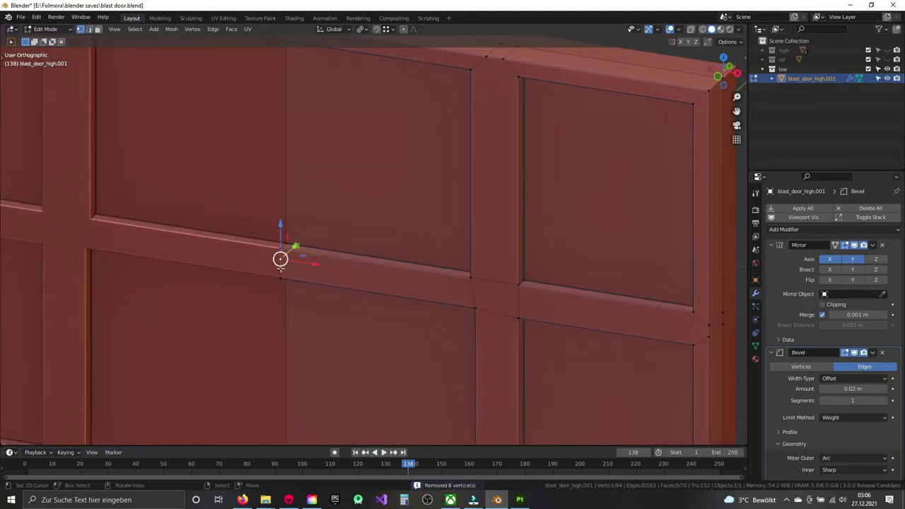
{"action": "key", "text": "x"}
{"action": "left_click", "coordinate": [314, 205]}
{"action": "mouse_move", "coordinate": [315, 97]}
{"action": "middle_mouse_down"}
{"action": "mouse_move", "coordinate": [333, 299]}
{"action": "mouse_move", "coordinate": [325, 144]}
{"action": "mouse_move", "coordinate": [347, 130]}
{"action": "mouse_move", "coordinate": [329, 121]}
{"action": "mouse_move", "coordinate": [330, 172]}
{"action": "middle_mouse_up"}
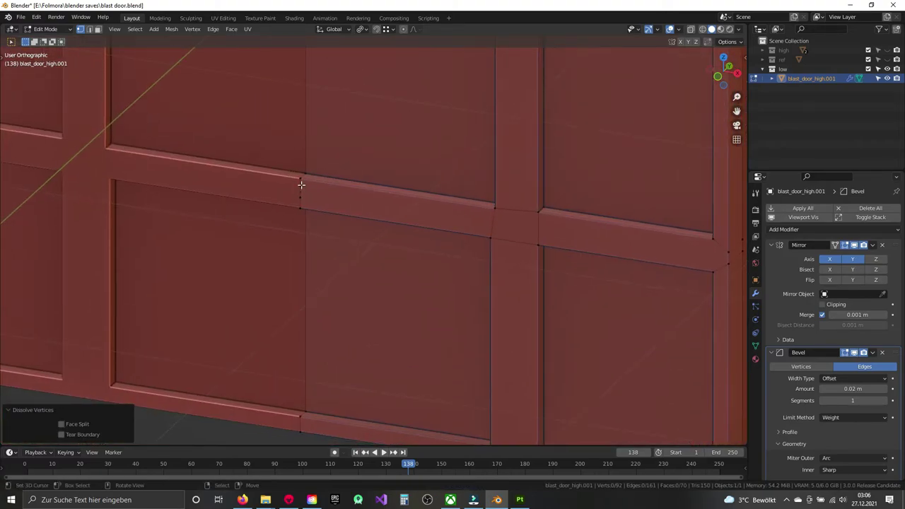
{"action": "left_click_drag", "start_coordinate": [301, 184], "coordinate": [320, 147]}
{"action": "key", "text": "x"}
{"action": "left_click", "coordinate": [311, 230]}
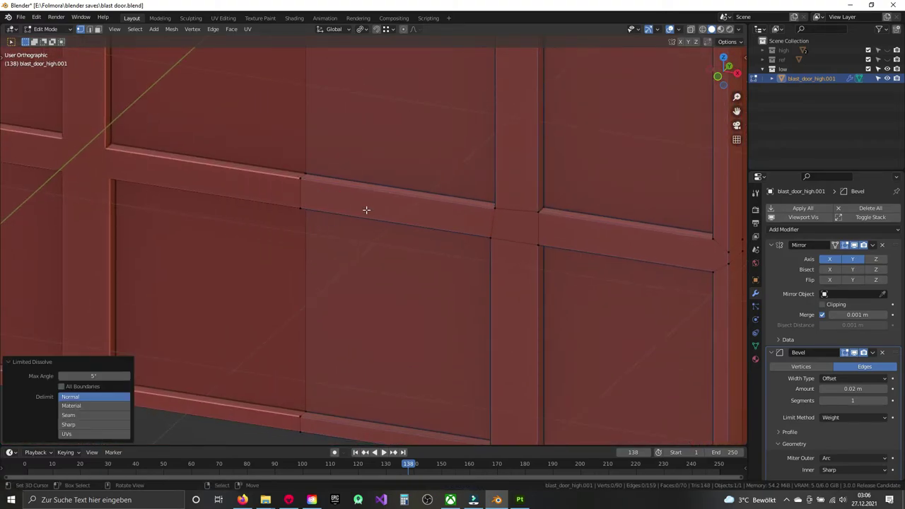
Step: Dissolve the extra bottom-edge vertices instead and switch to Front Orthographic view
{"action": "mouse_move", "coordinate": [366, 210]}
{"action": "middle_mouse_down"}
{"action": "mouse_move", "coordinate": [364, 143]}
{"action": "mouse_move", "coordinate": [363, 192]}
{"action": "middle_mouse_up"}
{"action": "key", "text": "ctrl+z"}
{"action": "key", "text": "x"}
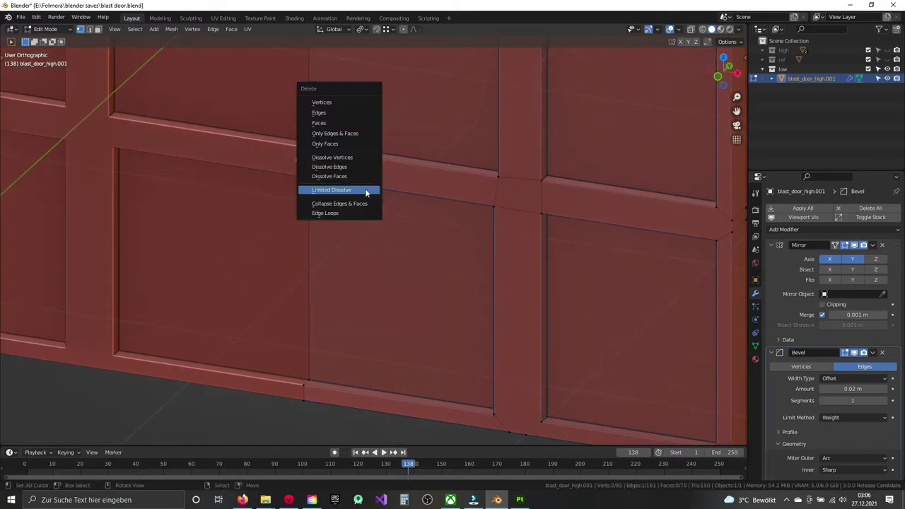
{"action": "left_click", "coordinate": [333, 157]}
{"action": "middle_click_drag", "start_coordinate": [446, 343], "coordinate": [411, 290]}
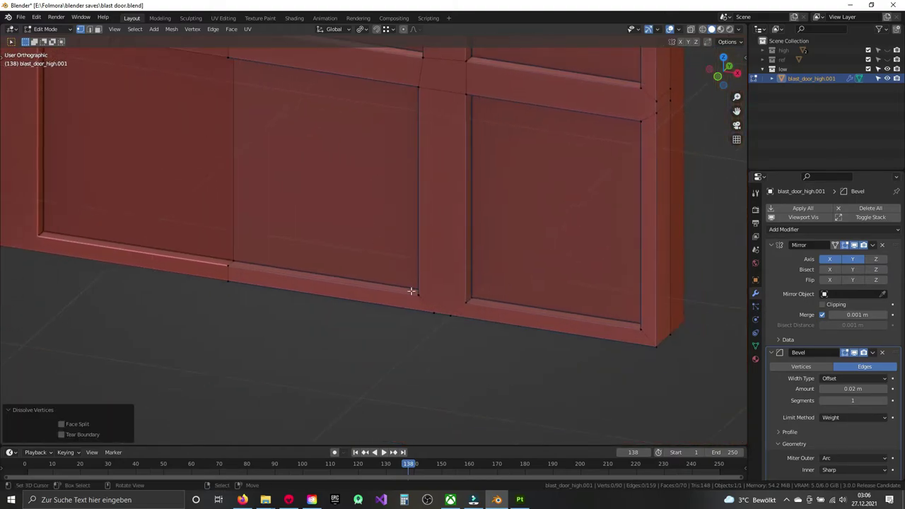
{"action": "left_click", "coordinate": [434, 313]}
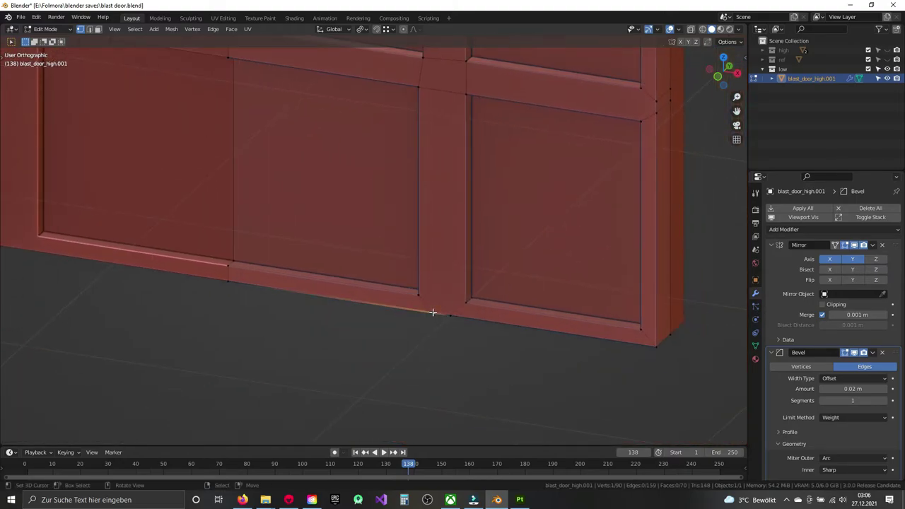
{"action": "key", "text": "KP_1"}
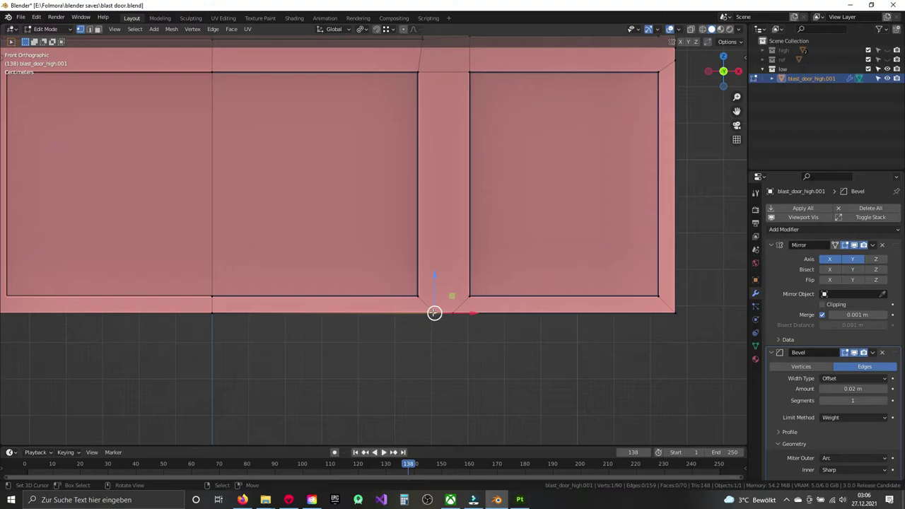
Step: Select the door's bottom edge and move it along X to line it up
{"action": "left_click", "coordinate": [423, 342]}
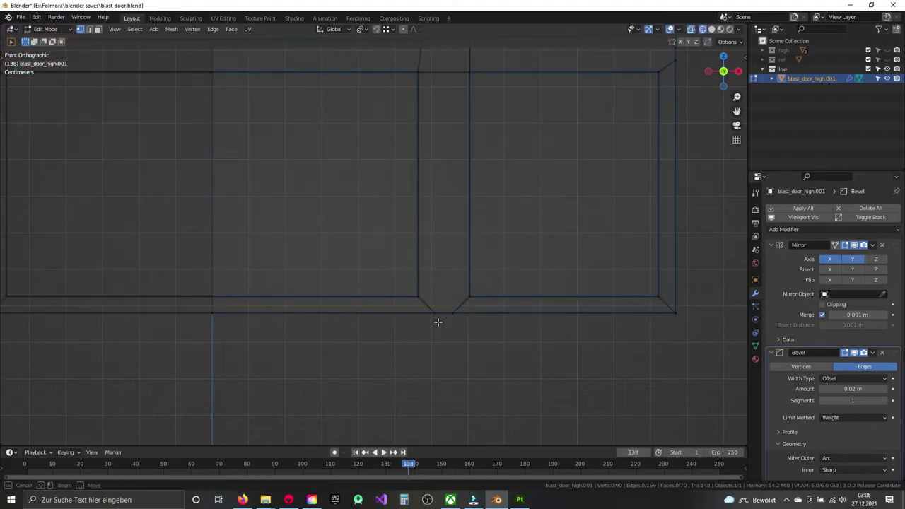
{"action": "left_click", "coordinate": [437, 322]}
{"action": "scroll", "coordinate": [431, 304], "scroll_direction": "up", "scroll_amount": 3}
{"action": "key", "text": "g"}
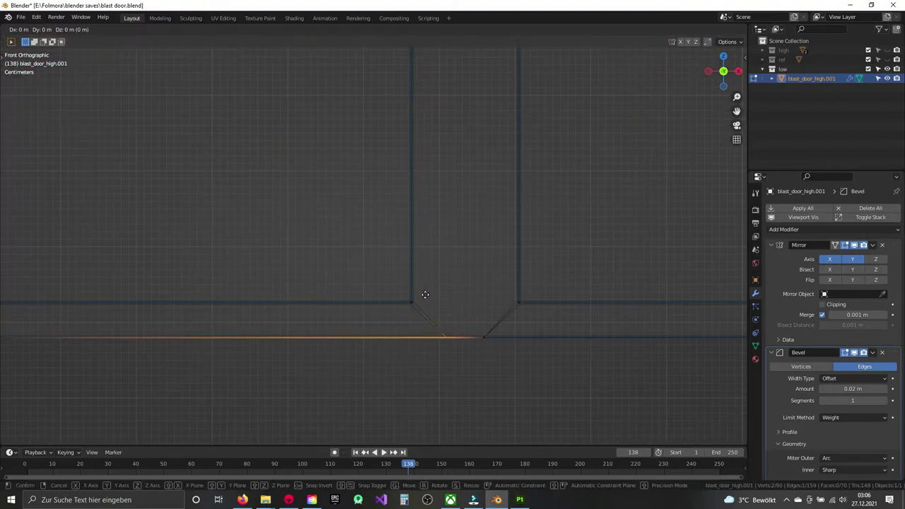
{"action": "right_click", "coordinate": [414, 308]}
{"action": "key", "text": "g"}
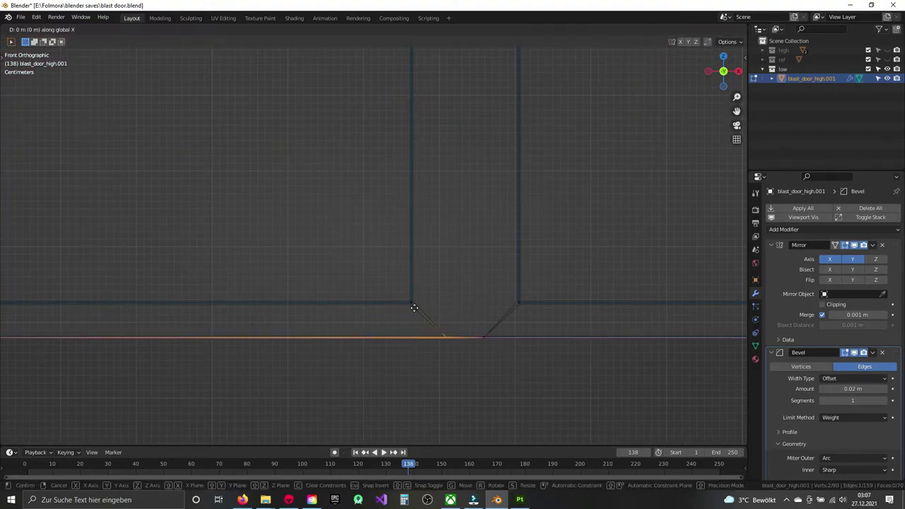
{"action": "left_click", "coordinate": [410, 307]}
Step: Move the vertices at the next bevelled corner so the corner is squared
{"action": "middle_click_drag", "start_coordinate": [451, 337], "coordinate": [406, 300], "text": "shift"}
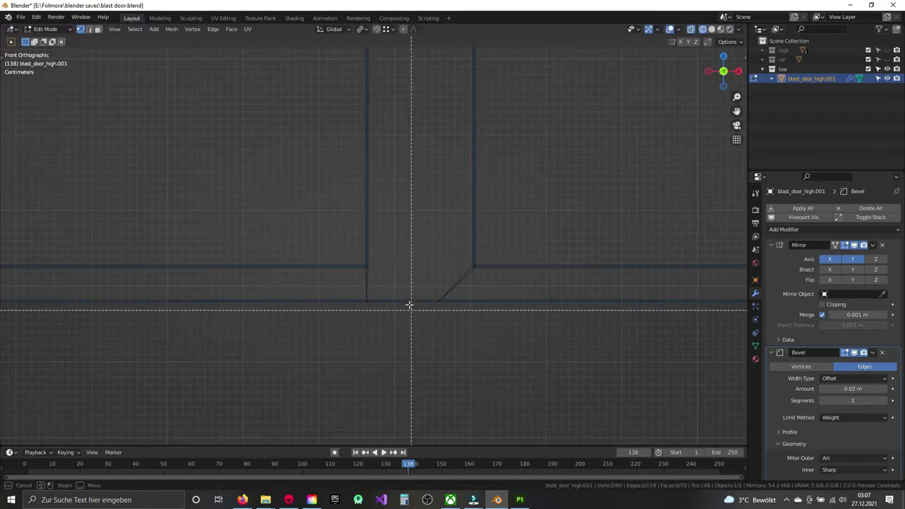
{"action": "key", "text": "g"}
{"action": "left_click", "coordinate": [466, 271]}
{"action": "scroll", "coordinate": [465, 262], "scroll_direction": "down", "scroll_amount": 2}
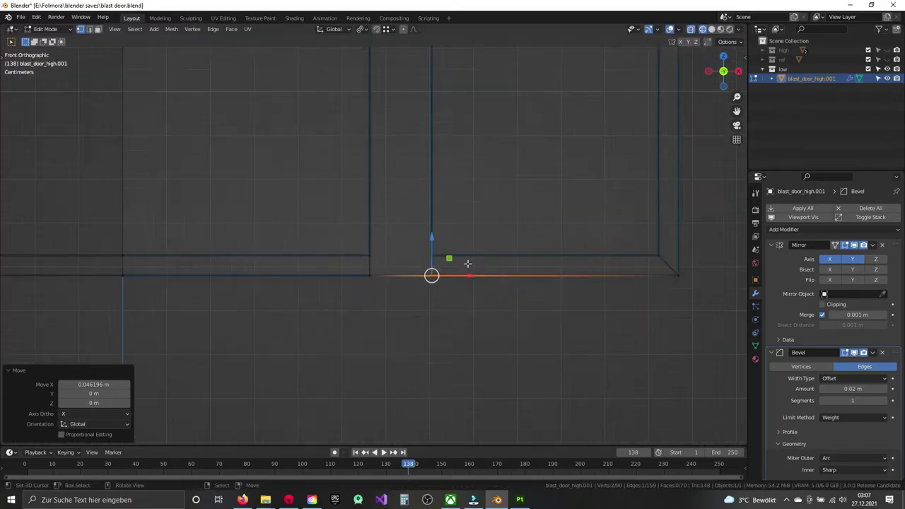
{"action": "scroll", "coordinate": [424, 289], "scroll_direction": "up", "scroll_amount": 3}
{"action": "middle_click_drag", "start_coordinate": [424, 288], "coordinate": [514, 250], "text": "shift"}
{"action": "middle_click_drag", "start_coordinate": [495, 282], "coordinate": [475, 270], "text": "shift"}
{"action": "key", "text": "g"}
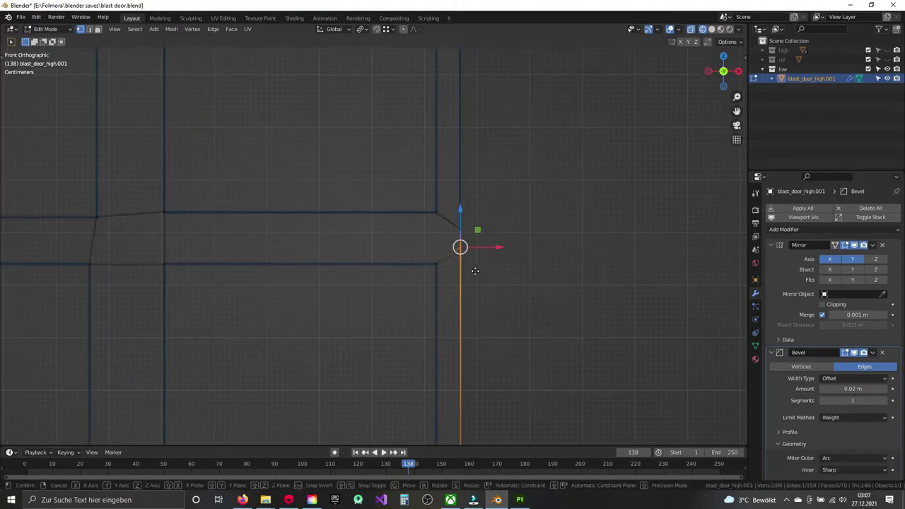
{"action": "left_click", "coordinate": [436, 268]}
Step: Raise a corner vertex 0.032 m and move another vertex vertically into line
{"action": "key", "text": "alt+a"}
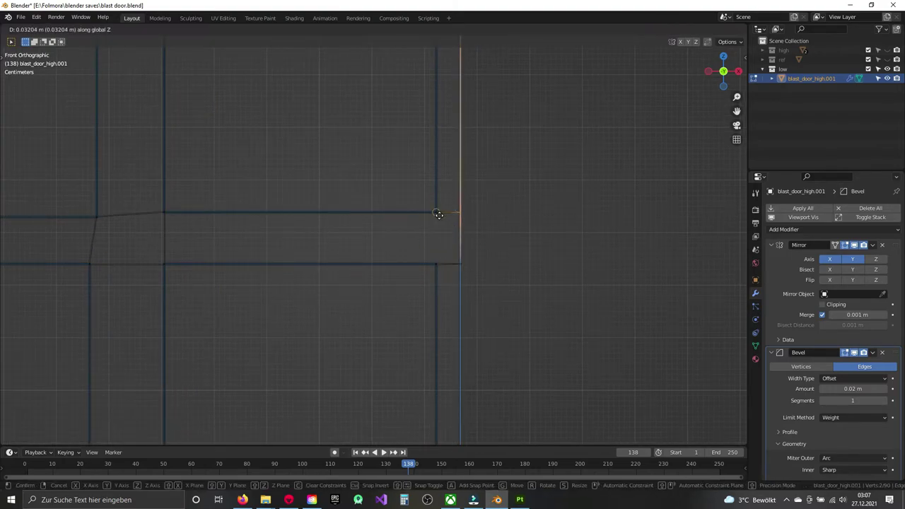
{"action": "left_click", "coordinate": [435, 235]}
{"action": "scroll", "coordinate": [430, 319], "scroll_direction": "down", "scroll_amount": 1}
{"action": "scroll", "coordinate": [438, 292], "scroll_direction": "down", "scroll_amount": 3, "text": "shift"}
{"action": "scroll", "coordinate": [427, 349], "scroll_direction": "up", "scroll_amount": 6, "text": "shift"}
{"action": "scroll", "coordinate": [427, 348], "scroll_direction": "up", "scroll_amount": 4}
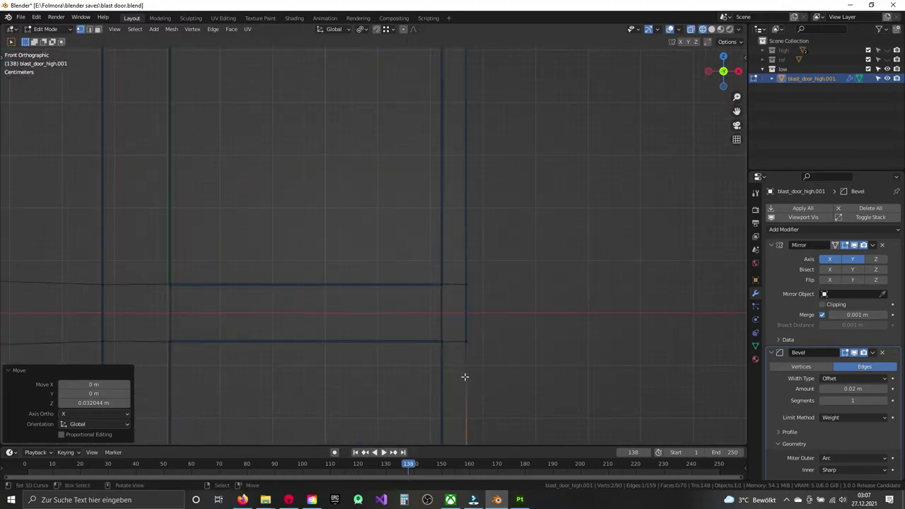
{"action": "key", "text": "alt+a"}
{"action": "scroll", "coordinate": [446, 349], "scroll_direction": "down", "scroll_amount": 4, "text": "shift"}
{"action": "scroll", "coordinate": [424, 304], "scroll_direction": "up", "scroll_amount": 3, "text": "shift"}
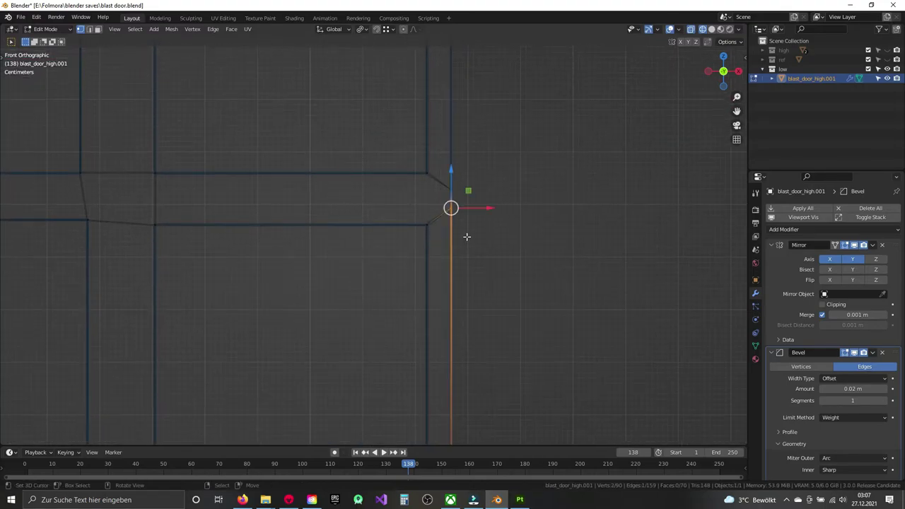
{"action": "key", "text": "g"}
{"action": "left_click", "coordinate": [427, 229]}
Step: Box-select a vertex and move it along Z to align it with the corner
{"action": "scroll", "coordinate": [427, 230], "scroll_direction": "up", "scroll_amount": 2, "text": "shift"}
{"action": "key", "text": "b"}
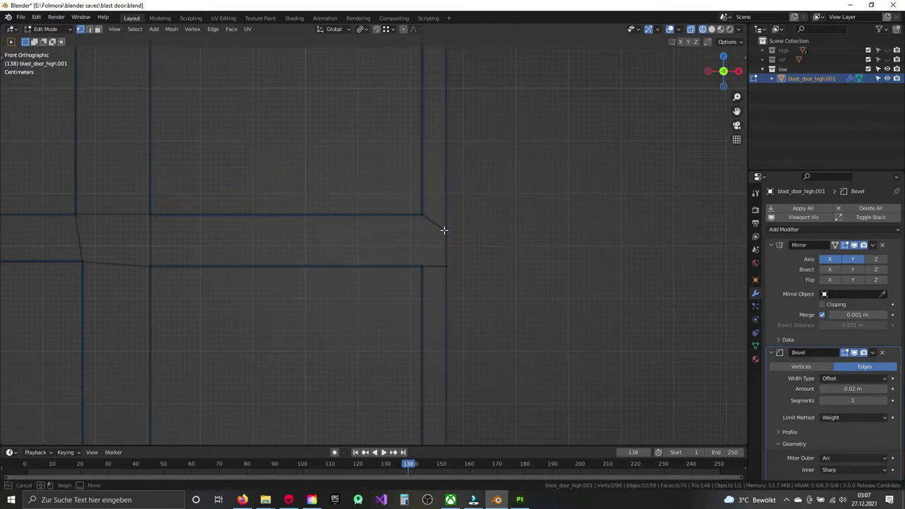
{"action": "key", "text": "g"}
{"action": "key", "text": "z"}
{"action": "left_click", "coordinate": [424, 215]}
Step: Align the edges along the door's top edge by moving them along X
{"action": "mouse_move", "coordinate": [342, 188]}
{"action": "middle_mouse_down", "text": "shift"}
{"action": "mouse_move", "coordinate": [349, 360]}
{"action": "mouse_move", "coordinate": [278, 315]}
{"action": "mouse_move", "coordinate": [355, 305]}
{"action": "middle_mouse_up", "text": "shift"}
{"action": "scroll", "coordinate": [356, 305], "scroll_direction": "up", "scroll_amount": 2}
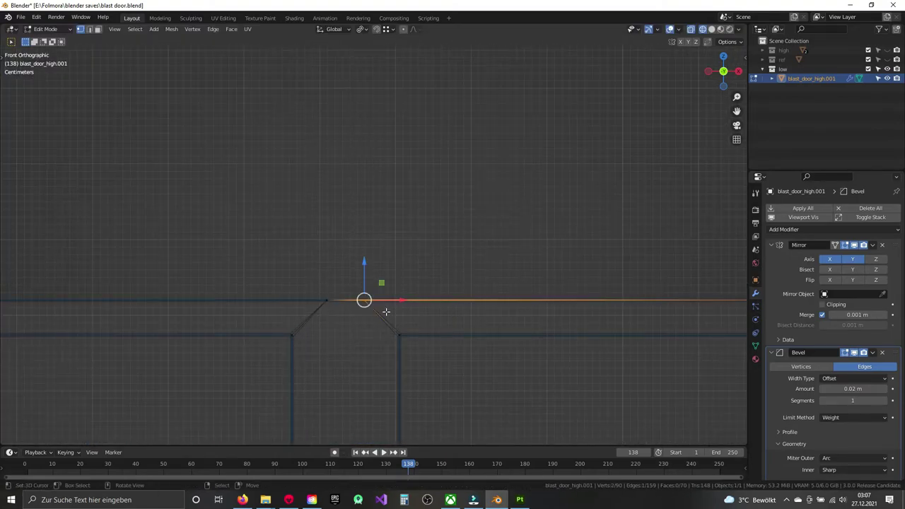
{"action": "key", "text": "g"}
{"action": "left_click", "coordinate": [396, 333]}
{"action": "key", "text": "b"}
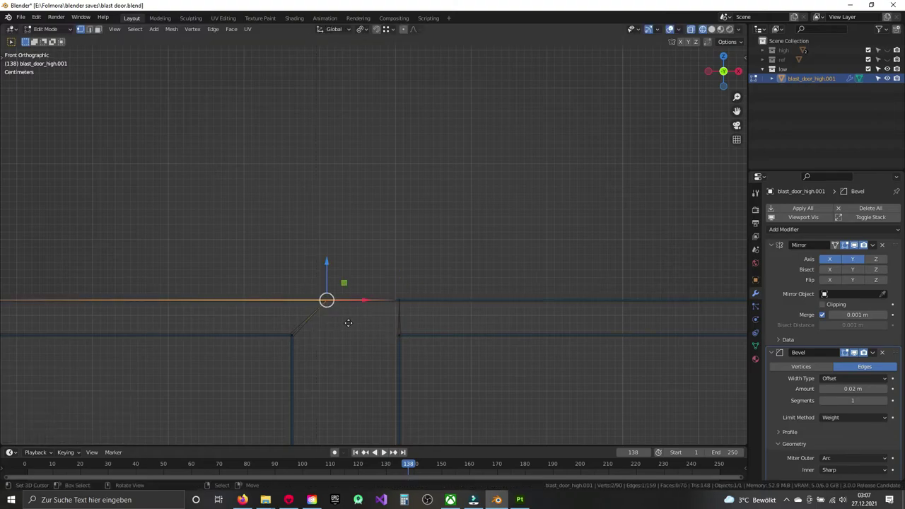
{"action": "key", "text": "g"}
{"action": "key", "text": "x"}
{"action": "left_click", "coordinate": [296, 335]}
Step: Save the straightened 90-vertex door mesh as blast door.blend
{"action": "scroll", "coordinate": [305, 289], "scroll_direction": "down", "scroll_amount": 2}
{"action": "scroll", "coordinate": [391, 303], "scroll_direction": "down", "scroll_amount": 2}
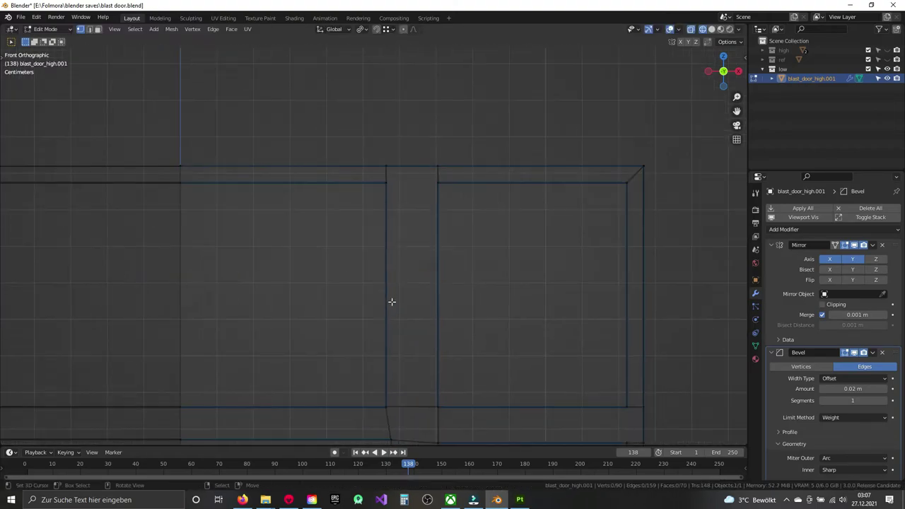
{"action": "key", "text": "a"}
{"action": "scroll", "coordinate": [361, 231], "scroll_direction": "down", "scroll_amount": 2}
{"action": "key", "text": "ctrl+s"}
{"action": "mouse_move", "coordinate": [380, 283]}
{"action": "middle_mouse_down", "text": "shift"}
{"action": "mouse_move", "coordinate": [384, 178]}
{"action": "mouse_move", "coordinate": [390, 292]}
{"action": "mouse_move", "coordinate": [381, 241]}
{"action": "mouse_move", "coordinate": [347, 302]}
{"action": "mouse_move", "coordinate": [694, 305]}
{"action": "middle_mouse_up", "text": "shift"}
{"action": "key", "text": "alt+a"}
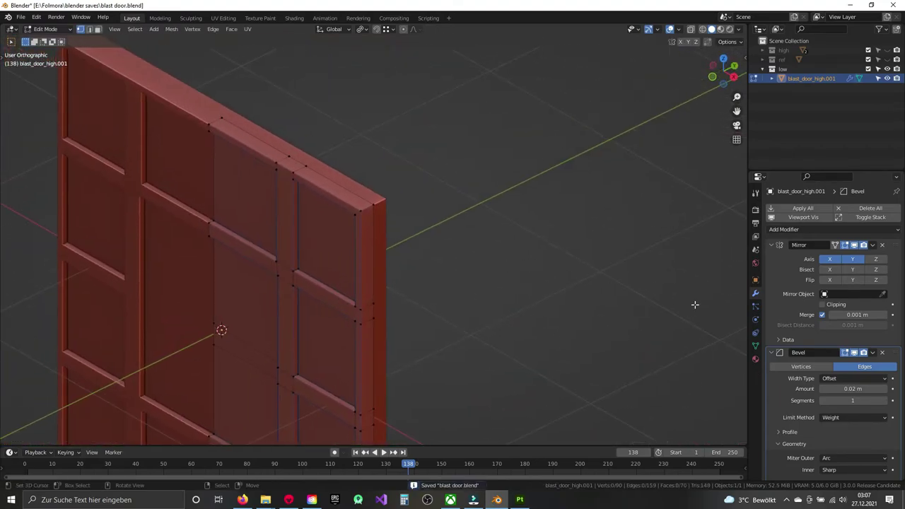
Step: Apply the Mirror modifier to the door in Object Mode, then return to Edit Mode
{"action": "key", "text": "Tab"}
{"action": "left_click", "coordinate": [852, 257]}
{"action": "key", "text": "Tab"}
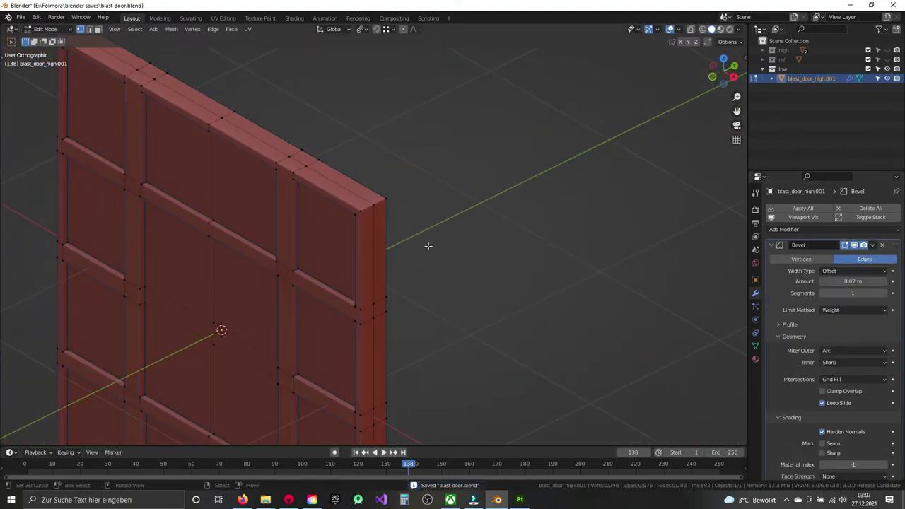
Step: Dissolve the selected middle edges, leaving 240 vertices, 460 edges and 222 faces
{"action": "key", "text": "x"}
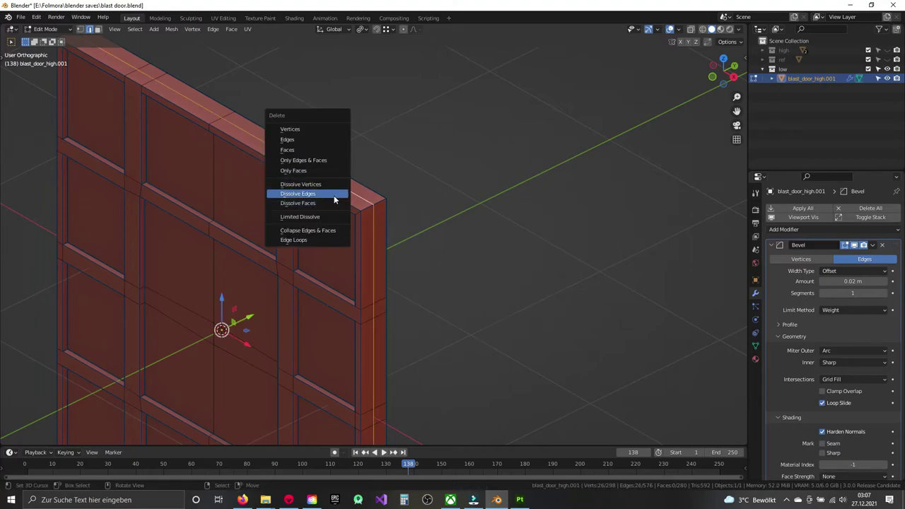
{"action": "left_click", "coordinate": [333, 197]}
{"action": "middle_click_drag", "start_coordinate": [212, 193], "coordinate": [266, 134]}
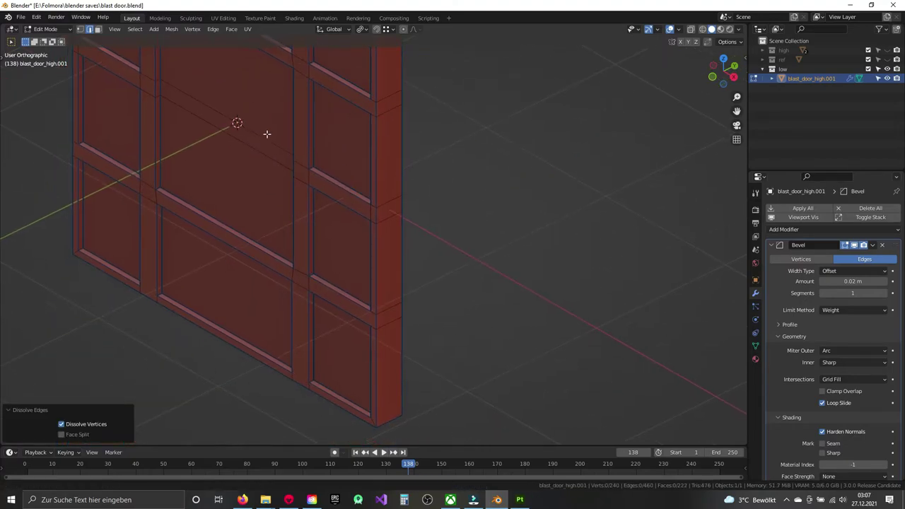
{"action": "scroll", "coordinate": [343, 204], "scroll_direction": "down", "scroll_amount": 5}
{"action": "mouse_move", "coordinate": [343, 204]}
{"action": "middle_mouse_down", "text": "alt"}
{"action": "mouse_move", "coordinate": [432, 217]}
{"action": "mouse_move", "coordinate": [375, 228]}
{"action": "mouse_move", "coordinate": [389, 190]}
{"action": "mouse_move", "coordinate": [396, 215]}
{"action": "middle_mouse_up", "text": "alt"}
{"action": "scroll", "coordinate": [379, 229], "scroll_direction": "up", "scroll_amount": 5}
{"action": "scroll", "coordinate": [383, 218], "scroll_direction": "up", "scroll_amount": 2}
Step: Edge-slide an edge on the door's side along the frame
{"action": "left_click", "coordinate": [388, 201]}
{"action": "key", "text": "g"}
{"action": "key", "text": "g"}
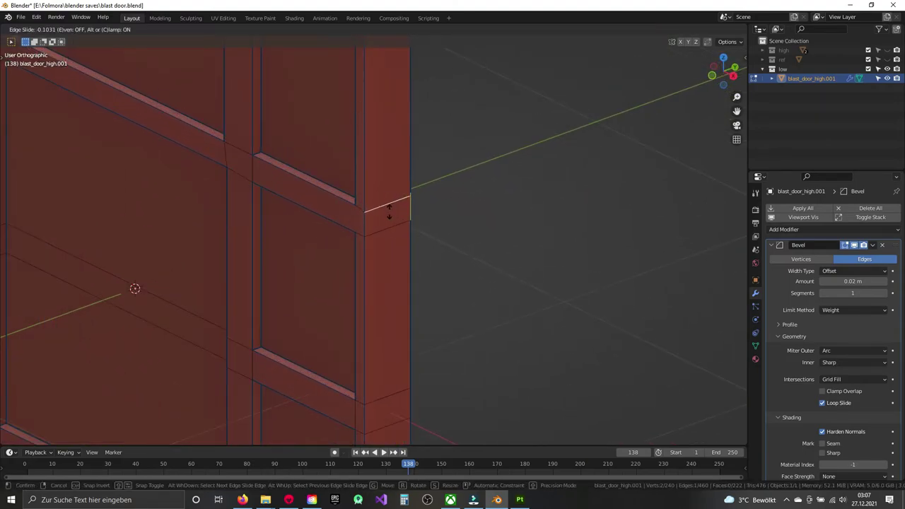
{"action": "left_click", "coordinate": [387, 212]}
{"action": "key", "text": "g"}
{"action": "key", "text": "g"}
{"action": "left_click", "coordinate": [375, 85]}
{"action": "mouse_move", "coordinate": [390, 210]}
{"action": "middle_mouse_down"}
{"action": "mouse_move", "coordinate": [384, 177]}
{"action": "mouse_move", "coordinate": [377, 224]}
{"action": "mouse_move", "coordinate": [362, 244]}
{"action": "middle_mouse_up"}
Step: In front wireframe view, move a frame-corner vertex up into place
{"action": "left_click", "coordinate": [378, 223]}
{"action": "key", "text": "KP_1"}
{"action": "key", "text": "shift+z"}
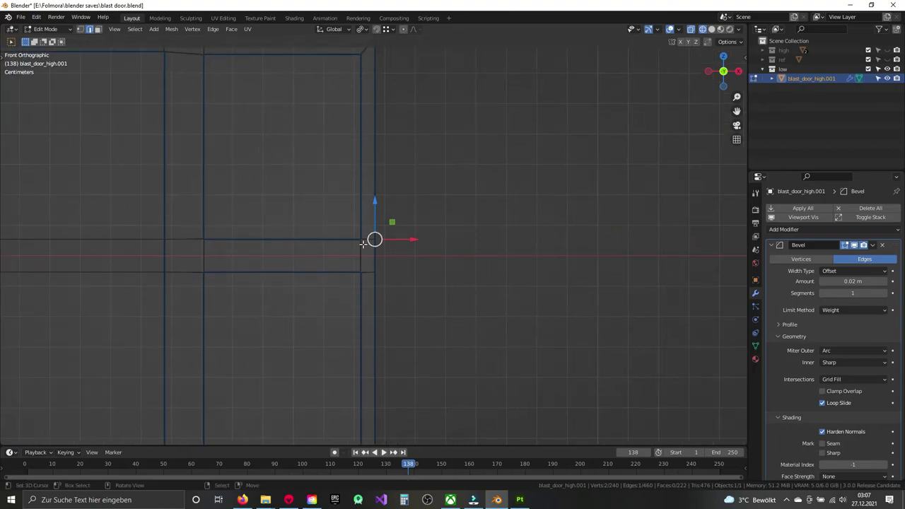
{"action": "scroll", "coordinate": [401, 262], "scroll_direction": "up", "scroll_amount": 3}
{"action": "left_click_drag", "start_coordinate": [375, 206], "coordinate": [376, 216]}
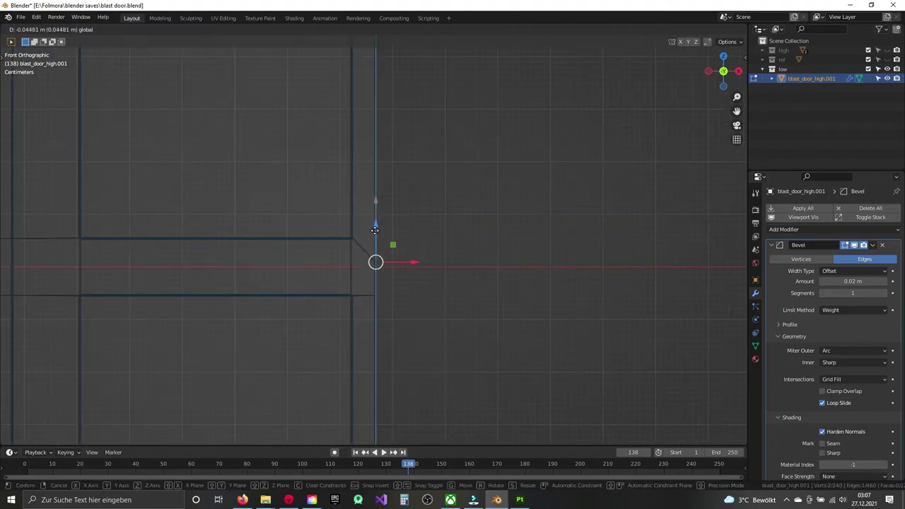
{"action": "left_click", "coordinate": [370, 300]}
{"action": "key", "text": "g"}
{"action": "left_click", "coordinate": [379, 133]}
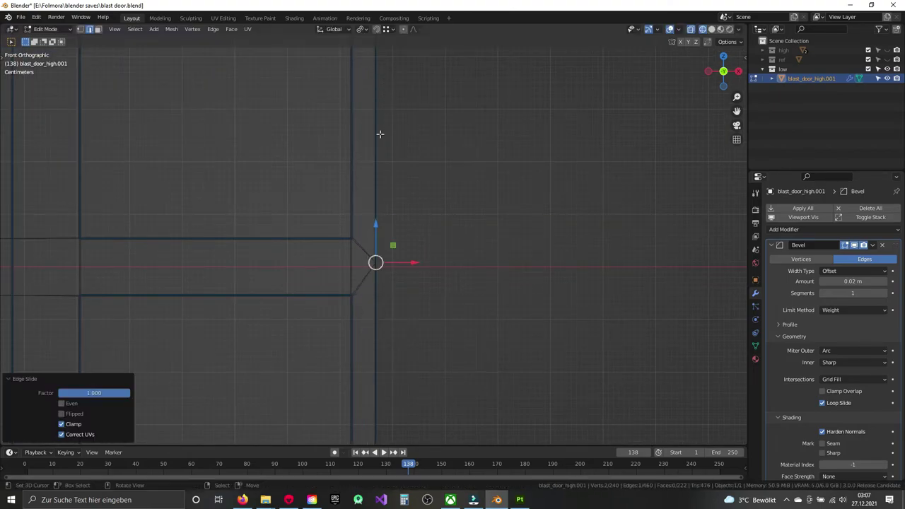
Step: Slide the next corner vertex down fully to the end of its edge
{"action": "middle_click_drag", "start_coordinate": [380, 134], "coordinate": [48, 143], "text": "shift"}
{"action": "scroll", "coordinate": [342, 247], "scroll_direction": "down", "scroll_amount": 1}
{"action": "key", "text": "g"}
{"action": "key", "text": "g"}
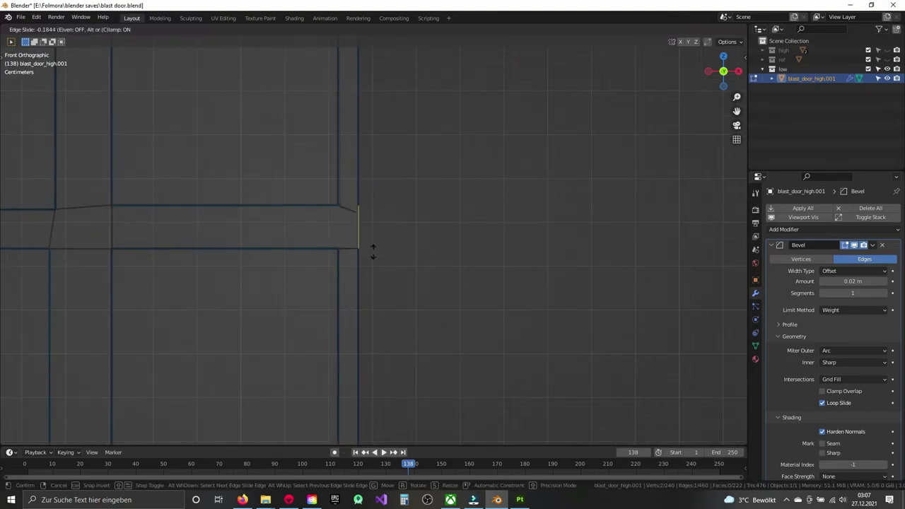
{"action": "left_click", "coordinate": [368, 316]}
{"action": "key", "text": "b"}
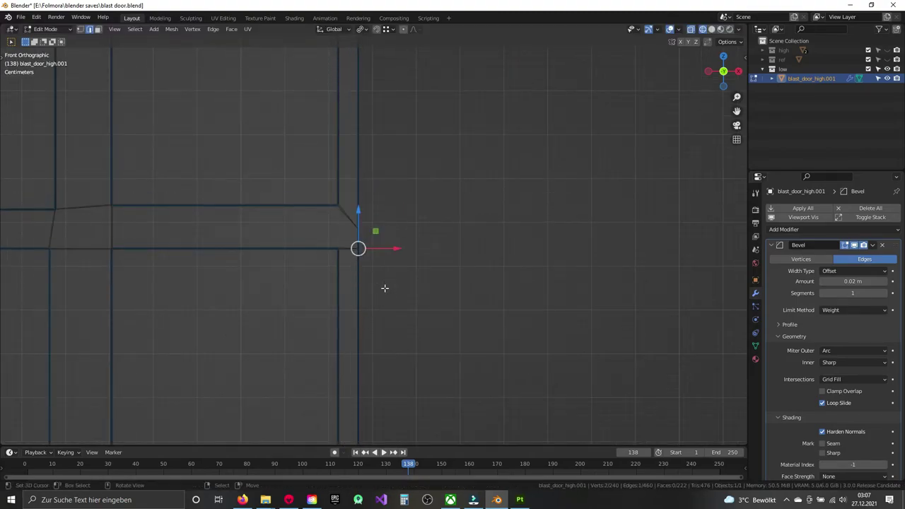
{"action": "key", "text": "g"}
{"action": "key", "text": "g"}
{"action": "left_click", "coordinate": [388, 155]}
Step: Slide the bottom vertex along its edge to the corner, flush with the bottom border
{"action": "scroll", "coordinate": [403, 330], "scroll_direction": "down", "scroll_amount": 1}
{"action": "middle_click_drag", "start_coordinate": [402, 330], "coordinate": [398, 217], "text": "shift"}
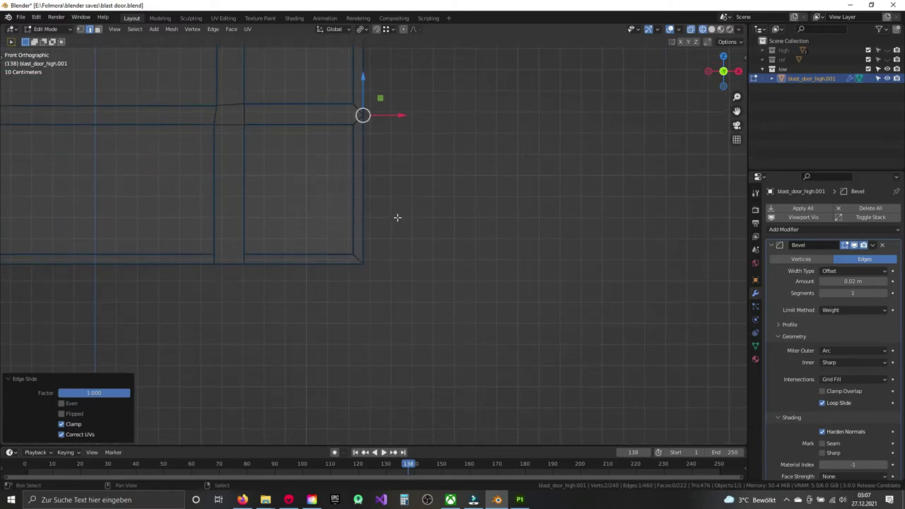
{"action": "scroll", "coordinate": [319, 284], "scroll_direction": "up", "scroll_amount": 2, "text": "ctrl"}
{"action": "scroll", "coordinate": [270, 260], "scroll_direction": "up", "scroll_amount": 5}
{"action": "key", "text": "g"}
{"action": "key", "text": "g"}
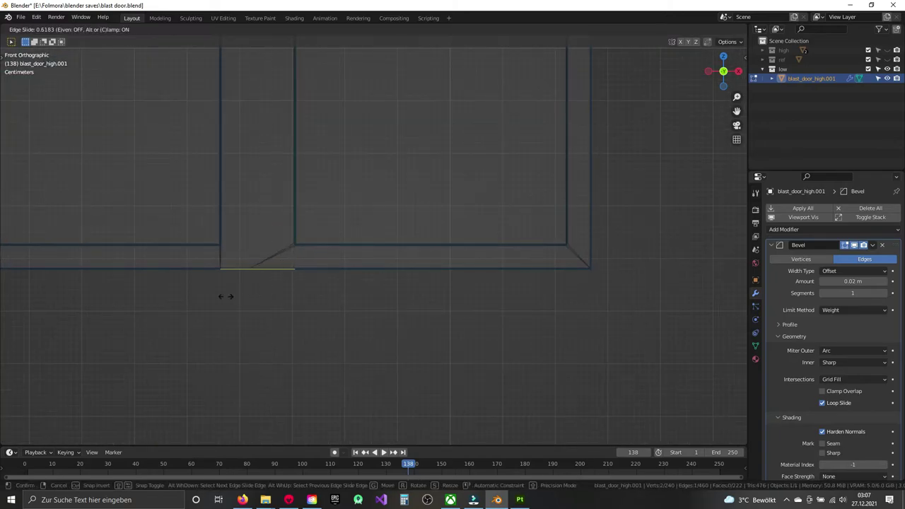
{"action": "left_click", "coordinate": [256, 301]}
{"action": "key", "text": "g"}
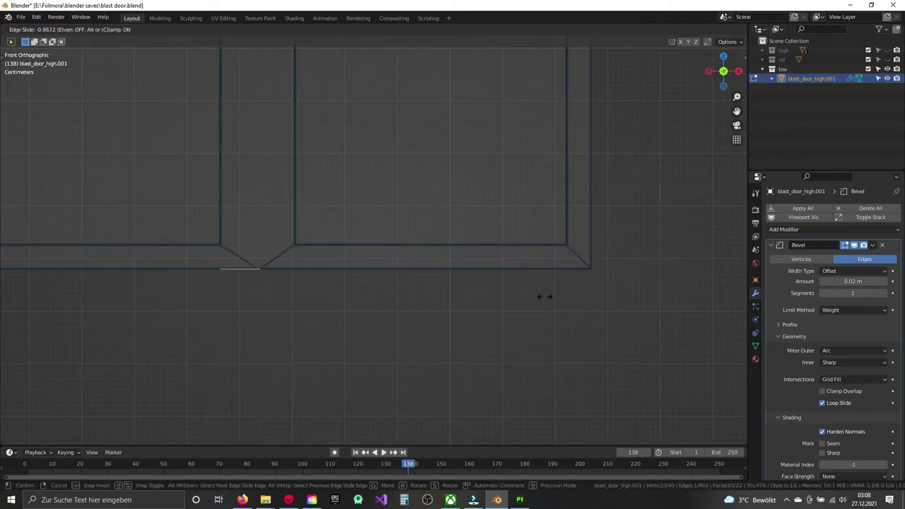
{"action": "left_click", "coordinate": [544, 296]}
{"action": "mouse_move", "coordinate": [359, 283]}
{"action": "middle_mouse_down"}
{"action": "mouse_move", "coordinate": [408, 238]}
{"action": "mouse_move", "coordinate": [404, 222]}
{"action": "mouse_move", "coordinate": [428, 282]}
{"action": "middle_mouse_up"}
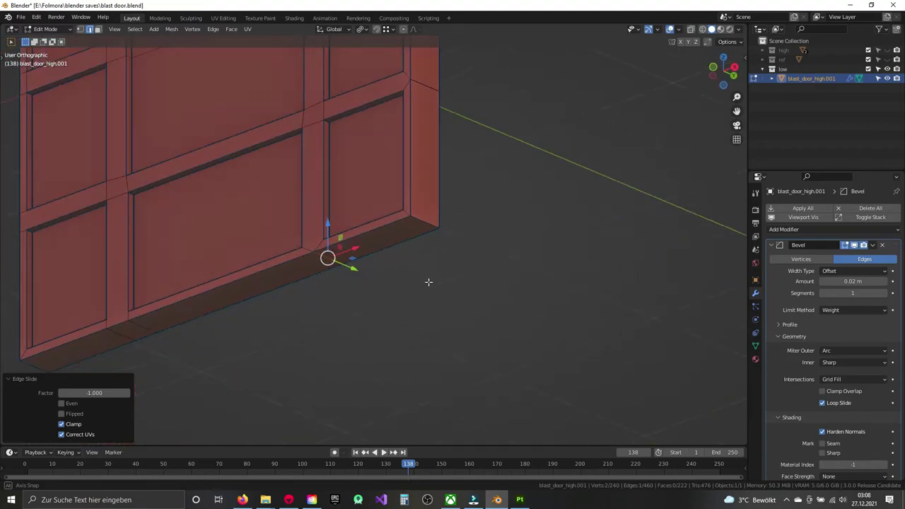
Step: Zoom onto the door's bottom beam and select a vertex on it
{"action": "scroll", "coordinate": [359, 285], "scroll_direction": "up", "scroll_amount": 2}
{"action": "scroll", "coordinate": [359, 285], "scroll_direction": "up", "scroll_amount": 1}
{"action": "left_click", "coordinate": [359, 285]}
{"action": "mouse_move", "coordinate": [359, 285]}
{"action": "middle_mouse_down"}
{"action": "mouse_move", "coordinate": [345, 244]}
{"action": "mouse_move", "coordinate": [317, 271]}
{"action": "mouse_move", "coordinate": [339, 280]}
{"action": "middle_mouse_up"}
{"action": "scroll", "coordinate": [346, 243], "scroll_direction": "up", "scroll_amount": 2}
{"action": "scroll", "coordinate": [346, 243], "scroll_direction": "down", "scroll_amount": 2}
{"action": "scroll", "coordinate": [339, 280], "scroll_direction": "up", "scroll_amount": 2}
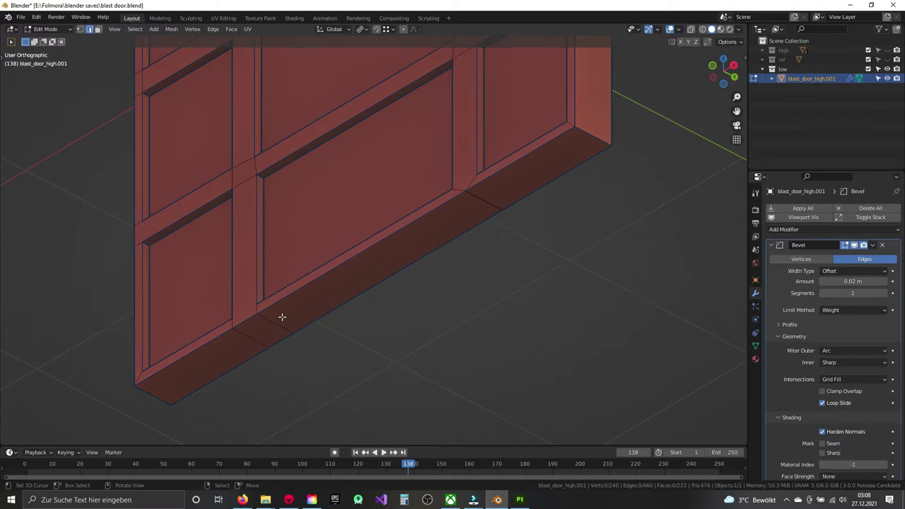
{"action": "left_click", "coordinate": [282, 316]}
{"action": "scroll", "coordinate": [408, 240], "scroll_direction": "up", "scroll_amount": 2}
{"action": "middle_click_drag", "start_coordinate": [407, 241], "coordinate": [449, 198]}
Step: Slide the bottom-beam vertex all the way along its edge, redoing the first attempt
{"action": "key", "text": "g"}
{"action": "key", "text": "g"}
{"action": "left_click", "coordinate": [393, 264]}
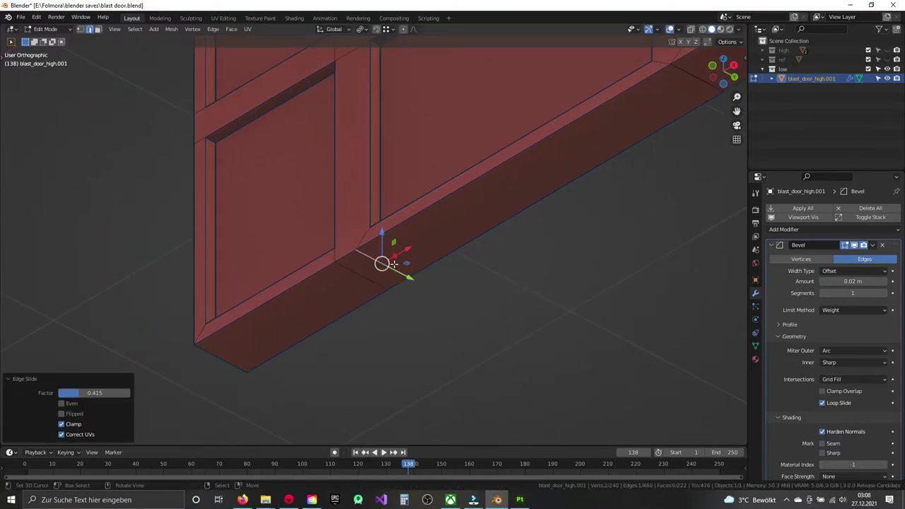
{"action": "key", "text": "ctrl+z"}
{"action": "key", "text": "g"}
{"action": "key", "text": "g"}
{"action": "left_click", "coordinate": [428, 228]}
{"action": "scroll", "coordinate": [428, 228], "scroll_direction": "down", "scroll_amount": 3}
{"action": "mouse_move", "coordinate": [428, 228]}
{"action": "middle_mouse_down"}
{"action": "mouse_move", "coordinate": [366, 361]}
{"action": "mouse_move", "coordinate": [418, 256]}
{"action": "middle_mouse_up"}
{"action": "scroll", "coordinate": [368, 219], "scroll_direction": "up", "scroll_amount": 4}
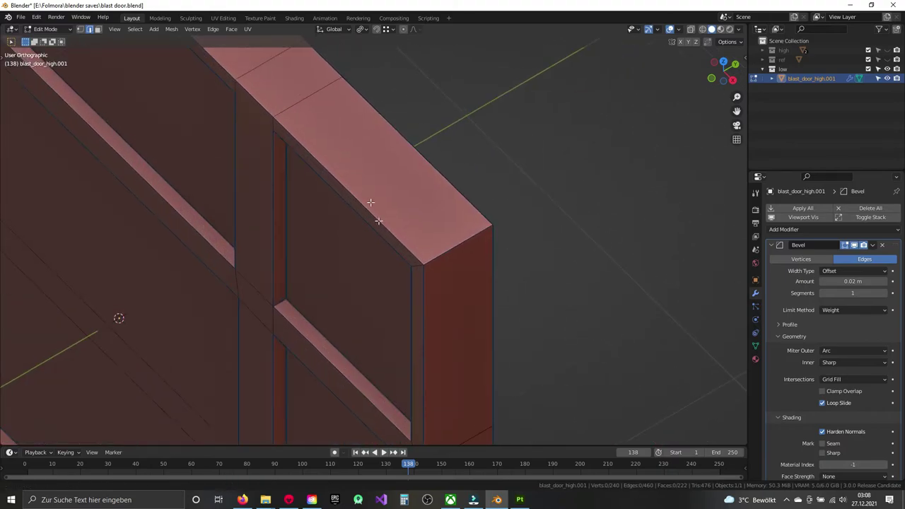
Step: Add a loop cut across the door's top beam
{"action": "middle_click_drag", "start_coordinate": [370, 203], "coordinate": [329, 197]}
{"action": "key", "text": "ctrl+r"}
{"action": "left_click", "coordinate": [329, 198]}
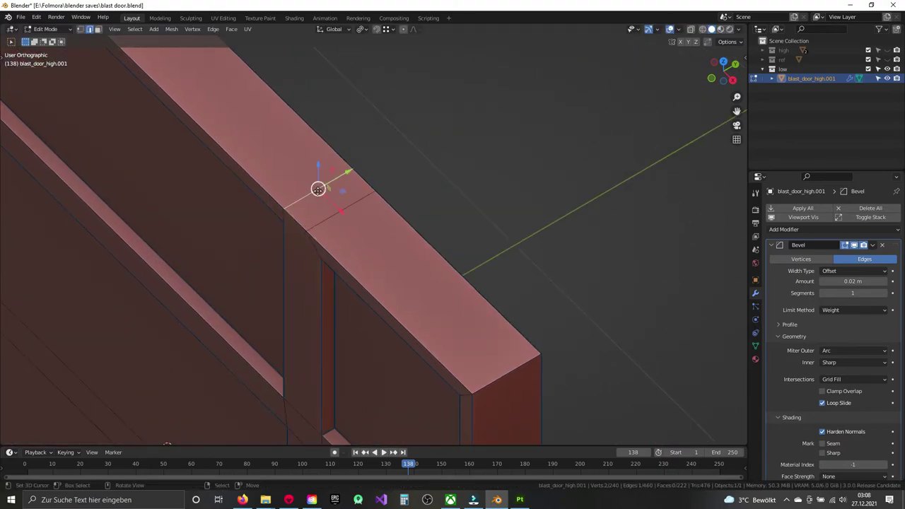
{"action": "left_click", "coordinate": [555, 70]}
{"action": "scroll", "coordinate": [440, 106], "scroll_direction": "down", "scroll_amount": 5}
{"action": "scroll", "coordinate": [430, 236], "scroll_direction": "down", "scroll_amount": 3}
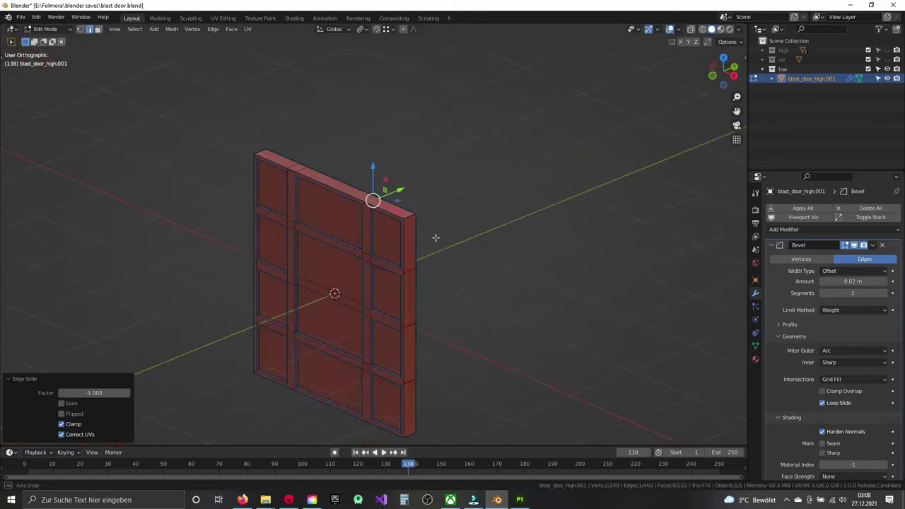
{"action": "mouse_move", "coordinate": [430, 236]}
{"action": "middle_mouse_down"}
{"action": "mouse_move", "coordinate": [452, 234]}
{"action": "mouse_move", "coordinate": [317, 204]}
{"action": "mouse_move", "coordinate": [304, 182]}
{"action": "mouse_move", "coordinate": [407, 203]}
{"action": "middle_mouse_up"}
Step: Merge the whole mesh by distance, removing 12 vertices to leave 228
{"action": "key", "text": "a"}
{"action": "key", "text": "q"}
{"action": "left_click", "coordinate": [452, 235]}
{"action": "key", "text": "alt+a"}
{"action": "scroll", "coordinate": [407, 203], "scroll_direction": "up", "scroll_amount": 3}
{"action": "scroll", "coordinate": [396, 224], "scroll_direction": "up", "scroll_amount": 4}
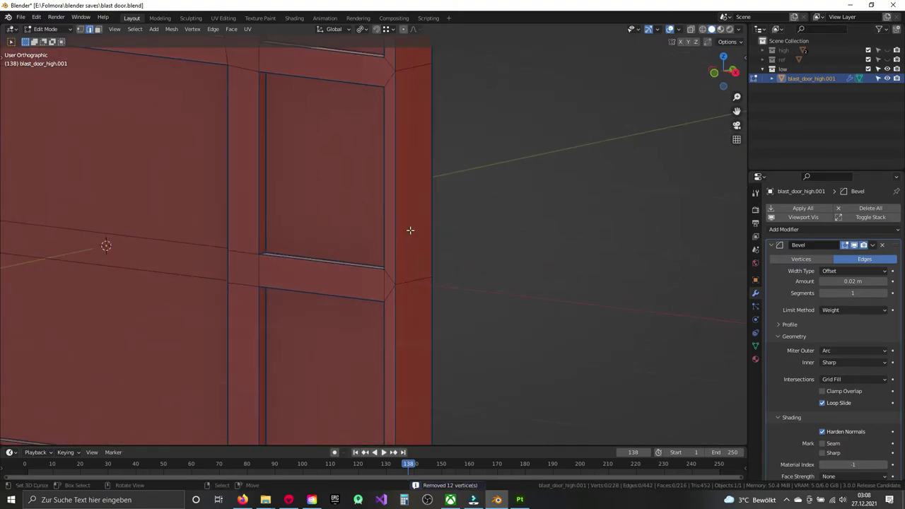
{"action": "mouse_move", "coordinate": [401, 171]}
{"action": "middle_mouse_down"}
{"action": "mouse_move", "coordinate": [412, 224]}
{"action": "mouse_move", "coordinate": [420, 205]}
{"action": "middle_mouse_up"}
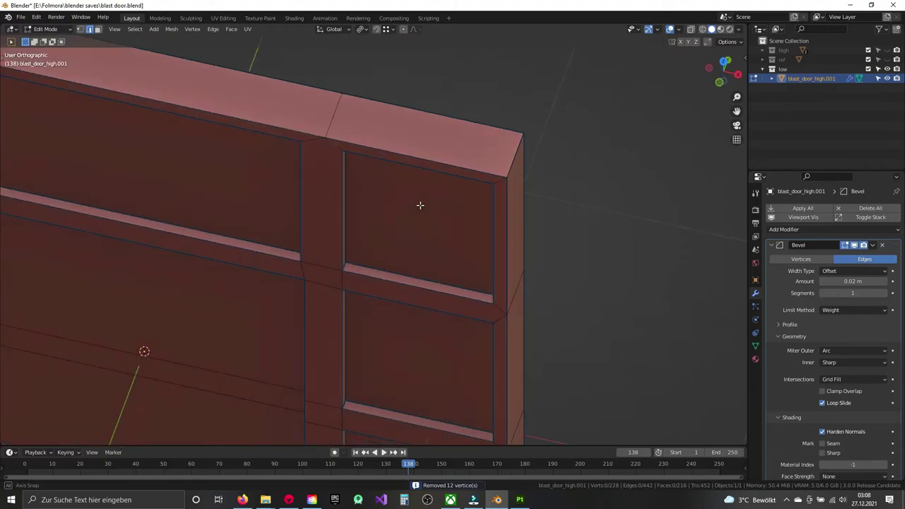
{"action": "scroll", "coordinate": [420, 205], "scroll_direction": "down", "scroll_amount": 5}
{"action": "mouse_move", "coordinate": [420, 248]}
{"action": "middle_mouse_down"}
{"action": "mouse_move", "coordinate": [415, 224]}
{"action": "mouse_move", "coordinate": [363, 176]}
{"action": "mouse_move", "coordinate": [414, 233]}
{"action": "middle_mouse_up"}
Step: Symmetrize the whole door mesh with direction +X to -X, giving 252 vertices
{"action": "key", "text": "a"}
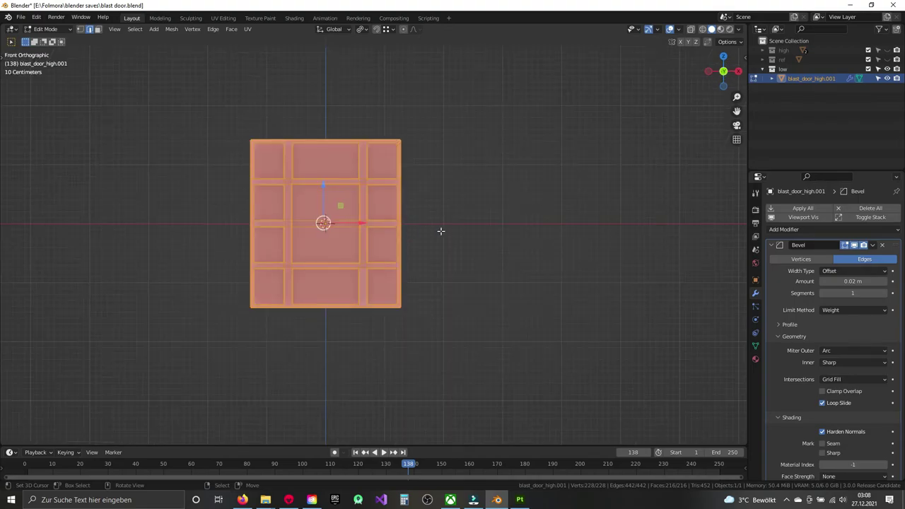
{"action": "key", "text": "q"}
{"action": "left_click", "coordinate": [391, 290]}
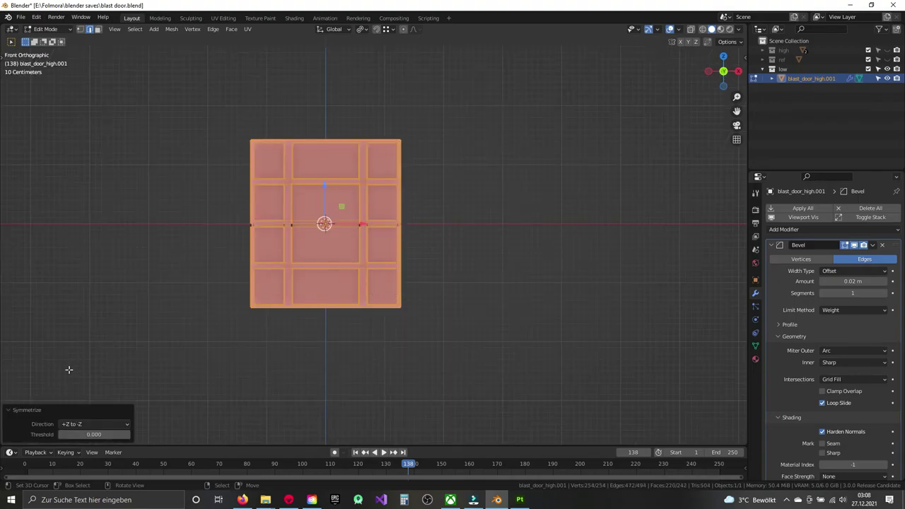
{"action": "left_click", "coordinate": [85, 425]}
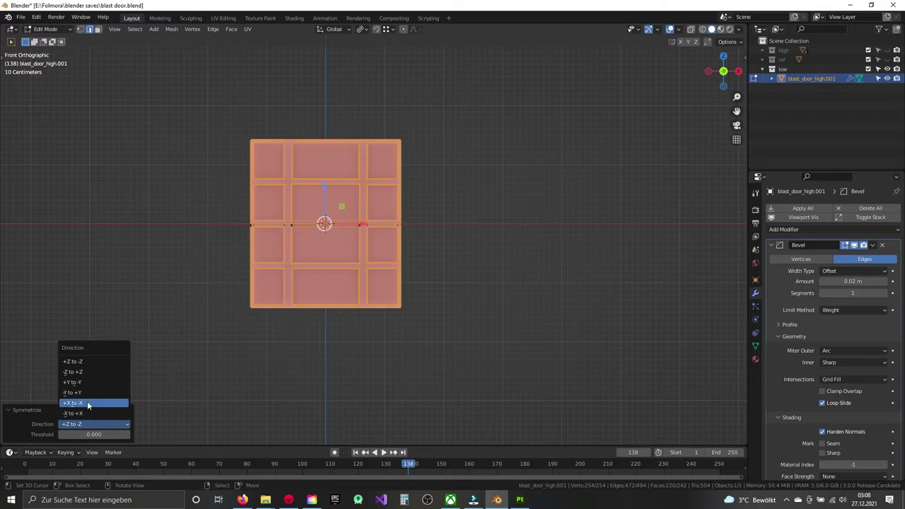
{"action": "left_click", "coordinate": [87, 402]}
{"action": "key", "text": "Tab"}
{"action": "scroll", "coordinate": [332, 276], "scroll_direction": "up", "scroll_amount": 2}
{"action": "mouse_move", "coordinate": [332, 276]}
{"action": "middle_mouse_down"}
{"action": "mouse_move", "coordinate": [341, 282]}
{"action": "mouse_move", "coordinate": [288, 186]}
{"action": "mouse_move", "coordinate": [233, 212]}
{"action": "mouse_move", "coordinate": [191, 277]}
{"action": "mouse_move", "coordinate": [202, 307]}
{"action": "mouse_move", "coordinate": [269, 269]}
{"action": "middle_mouse_up"}
{"action": "key", "text": "Tab"}
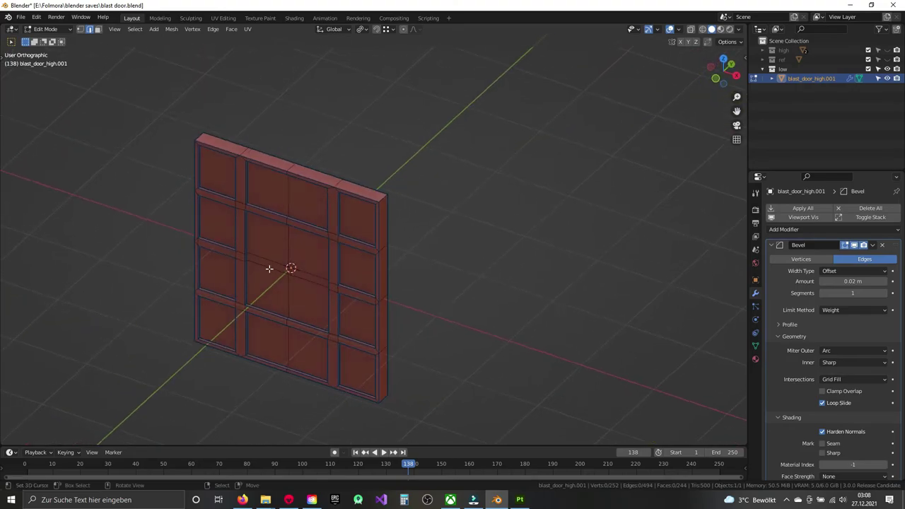
Step: Dissolve the stray vertical centre edge through the top frame and upper middle panel
{"action": "scroll", "coordinate": [293, 196], "scroll_direction": "up", "scroll_amount": 3}
{"action": "scroll", "coordinate": [293, 196], "scroll_direction": "up", "scroll_amount": 2}
{"action": "scroll", "coordinate": [276, 209], "scroll_direction": "up", "scroll_amount": 1}
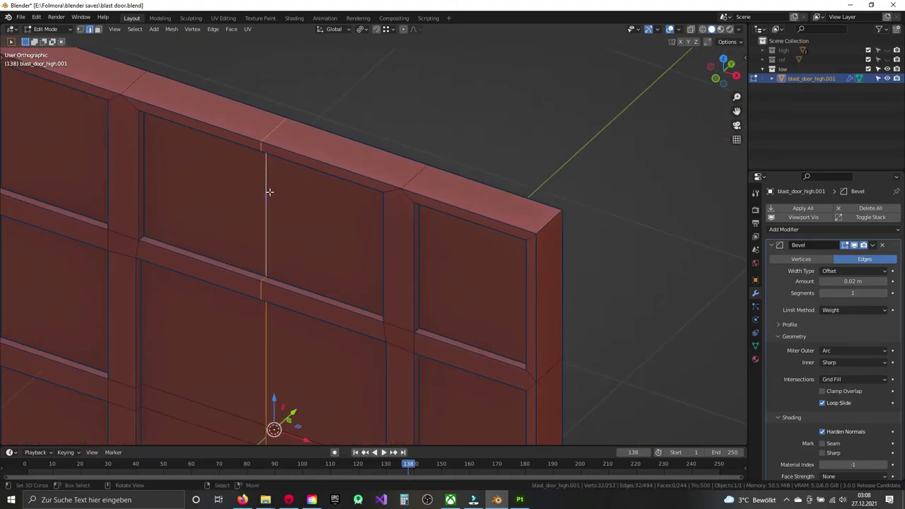
{"action": "key", "text": "x"}
{"action": "left_click", "coordinate": [277, 208]}
Step: Orbit, pan and zoom around the door to inspect the remaining edges
{"action": "mouse_move", "coordinate": [277, 208]}
{"action": "middle_mouse_down"}
{"action": "mouse_move", "coordinate": [286, 161]}
{"action": "mouse_move", "coordinate": [358, 265]}
{"action": "mouse_move", "coordinate": [345, 256]}
{"action": "middle_mouse_up"}
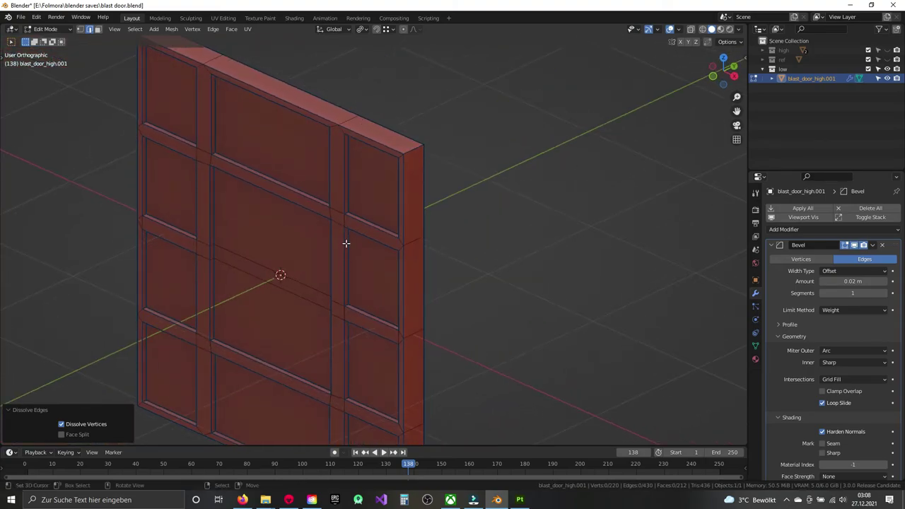
{"action": "middle_click_drag", "start_coordinate": [314, 267], "coordinate": [331, 260]}
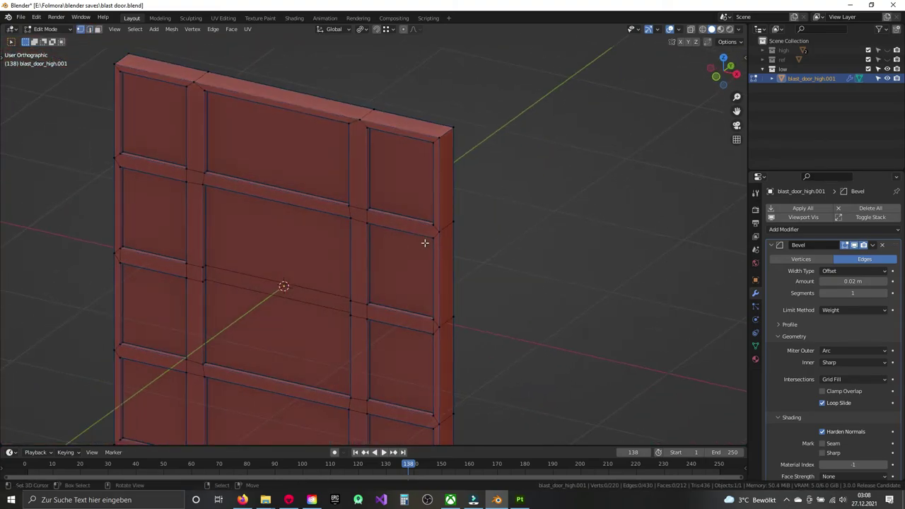
{"action": "scroll", "coordinate": [339, 238], "scroll_direction": "up", "scroll_amount": 2}
{"action": "scroll", "coordinate": [257, 219], "scroll_direction": "up", "scroll_amount": 2}
{"action": "scroll", "coordinate": [257, 219], "scroll_direction": "down", "scroll_amount": 3}
{"action": "scroll", "coordinate": [268, 233], "scroll_direction": "down", "scroll_amount": 3}
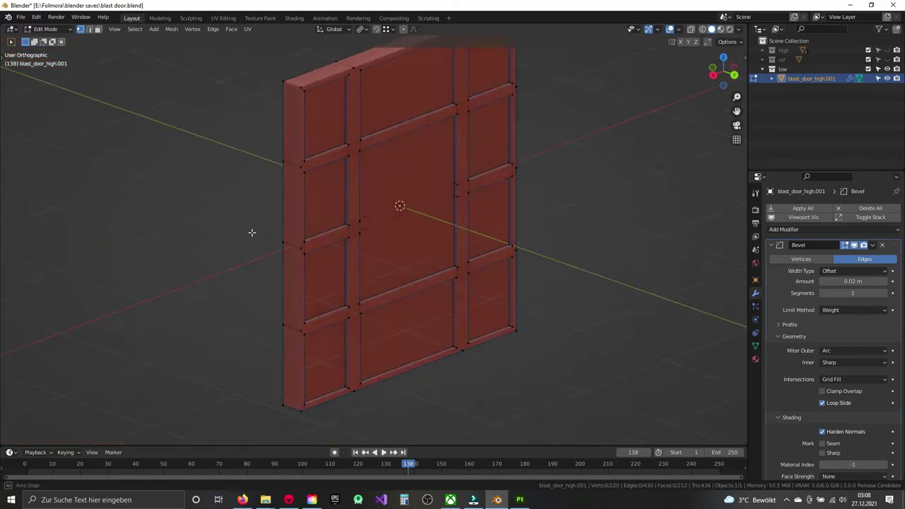
{"action": "mouse_move", "coordinate": [250, 232]}
{"action": "middle_mouse_down"}
{"action": "mouse_move", "coordinate": [242, 210]}
{"action": "mouse_move", "coordinate": [249, 248]}
{"action": "middle_mouse_up"}
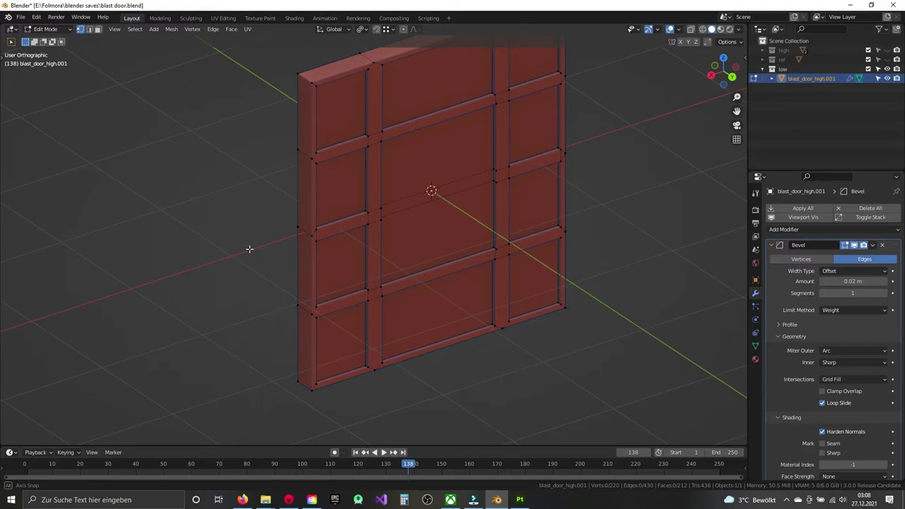
{"action": "middle_click_drag", "start_coordinate": [248, 249], "coordinate": [408, 245]}
{"action": "scroll", "coordinate": [337, 269], "scroll_direction": "up", "scroll_amount": 2}
{"action": "scroll", "coordinate": [339, 234], "scroll_direction": "up", "scroll_amount": 2}
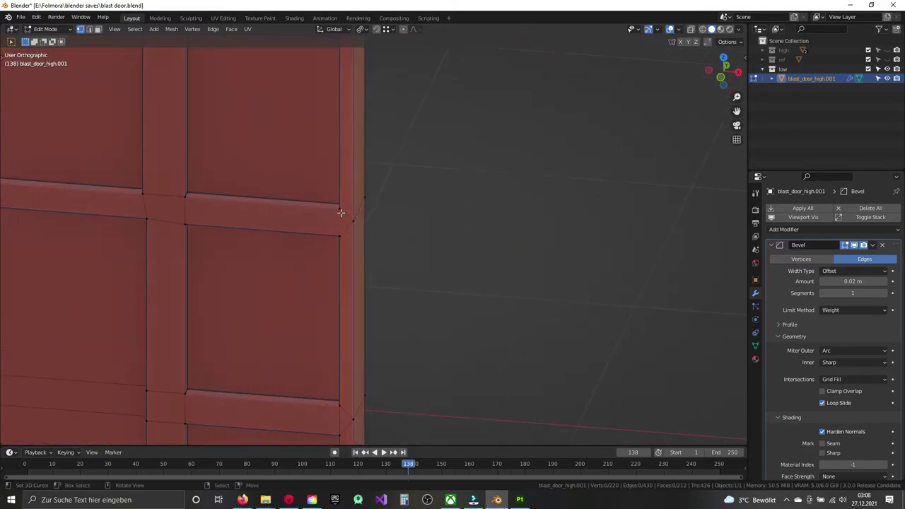
{"action": "mouse_move", "coordinate": [338, 232]}
{"action": "middle_mouse_down"}
{"action": "mouse_move", "coordinate": [333, 255]}
{"action": "mouse_move", "coordinate": [440, 207]}
{"action": "mouse_move", "coordinate": [347, 358]}
{"action": "middle_mouse_up"}
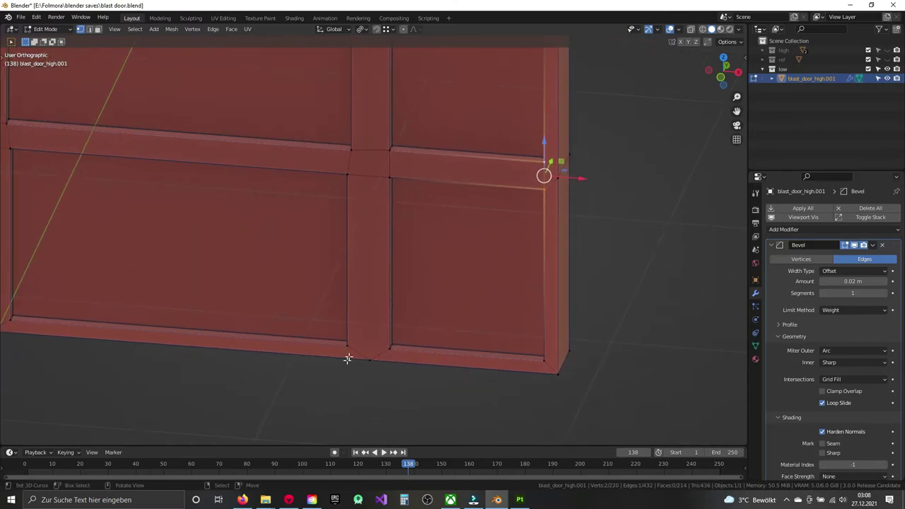
{"action": "scroll", "coordinate": [386, 291], "scroll_direction": "down", "scroll_amount": 3}
{"action": "middle_click_drag", "start_coordinate": [387, 291], "coordinate": [383, 131], "text": "shift"}
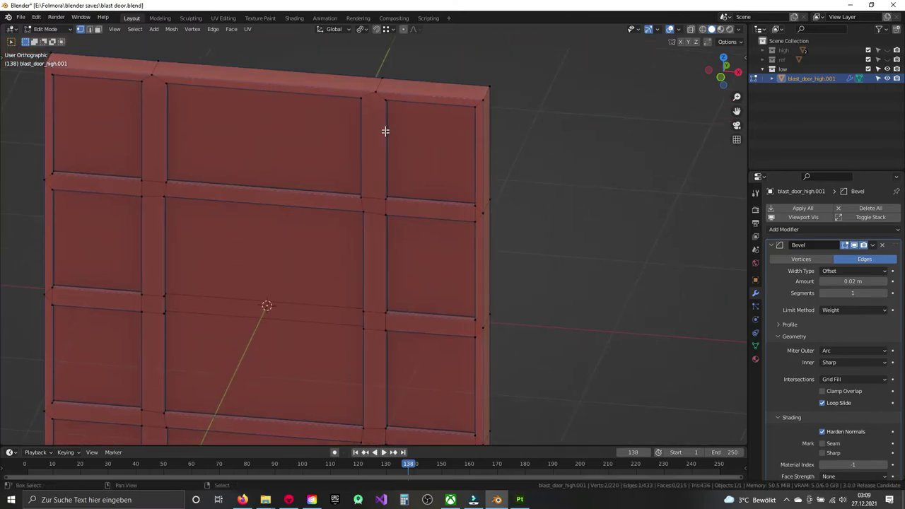
{"action": "scroll", "coordinate": [365, 223], "scroll_direction": "up", "scroll_amount": 3}
{"action": "scroll", "coordinate": [407, 230], "scroll_direction": "down", "scroll_amount": 2}
{"action": "middle_click_drag", "start_coordinate": [407, 231], "coordinate": [468, 283]}
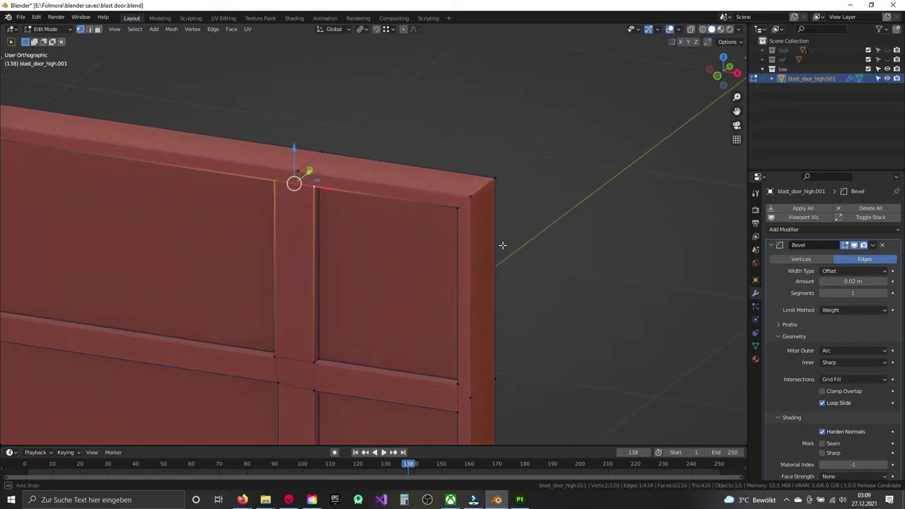
{"action": "scroll", "coordinate": [467, 283], "scroll_direction": "down", "scroll_amount": 1}
{"action": "middle_click_drag", "start_coordinate": [442, 325], "coordinate": [438, 191], "text": "shift"}
Step: Symmetrize the whole door mesh and dissolve the middle vertical edge loop
{"action": "key", "text": "a"}
{"action": "key", "text": "m"}
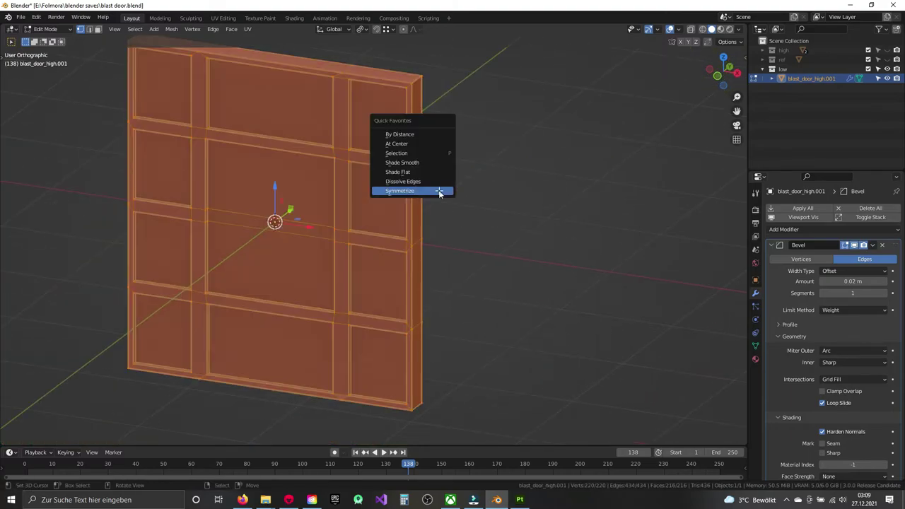
{"action": "left_click", "coordinate": [441, 191]}
{"action": "key", "text": "2"}
{"action": "left_click", "coordinate": [275, 196], "text": "alt"}
{"action": "key", "text": "x"}
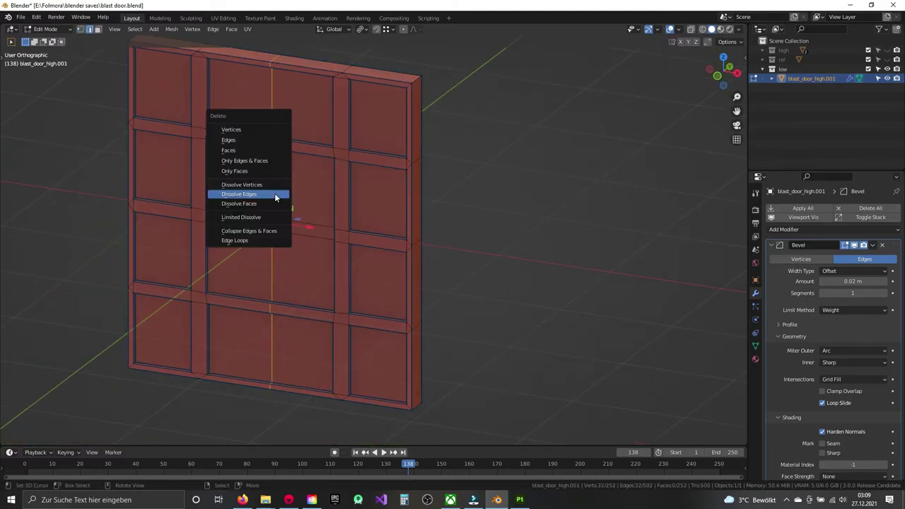
{"action": "left_click", "coordinate": [278, 193]}
Step: Symmetrize the whole door again with direction -Y to +Y
{"action": "key", "text": "a"}
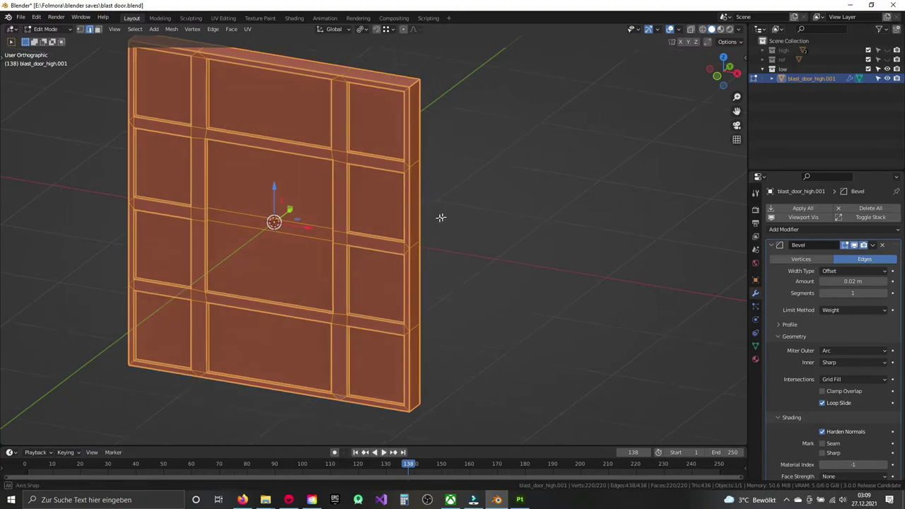
{"action": "key", "text": "alt+a"}
{"action": "mouse_move", "coordinate": [440, 218]}
{"action": "middle_mouse_down"}
{"action": "mouse_move", "coordinate": [335, 206]}
{"action": "mouse_move", "coordinate": [378, 209]}
{"action": "middle_mouse_up"}
{"action": "scroll", "coordinate": [382, 207], "scroll_direction": "down", "scroll_amount": 4}
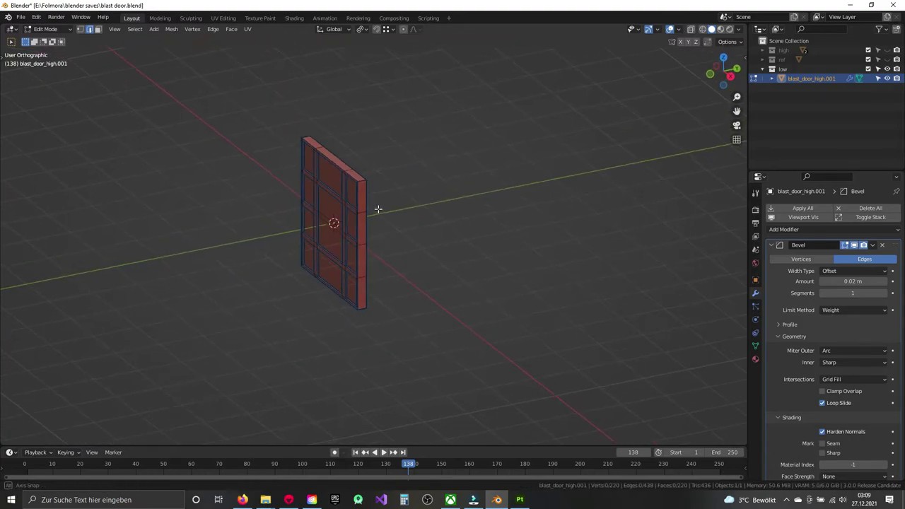
{"action": "key", "text": "KP_3"}
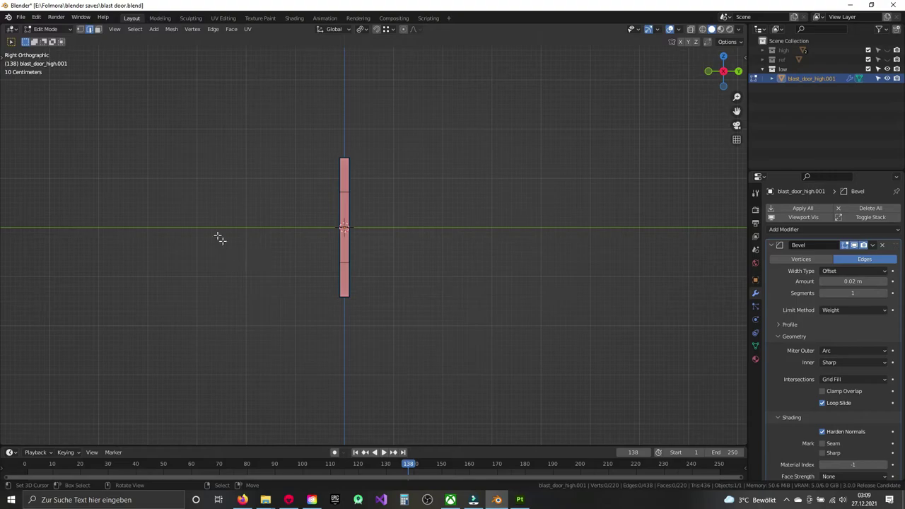
{"action": "middle_click_drag", "start_coordinate": [329, 248], "coordinate": [353, 248]}
{"action": "scroll", "coordinate": [353, 248], "scroll_direction": "up", "scroll_amount": 3}
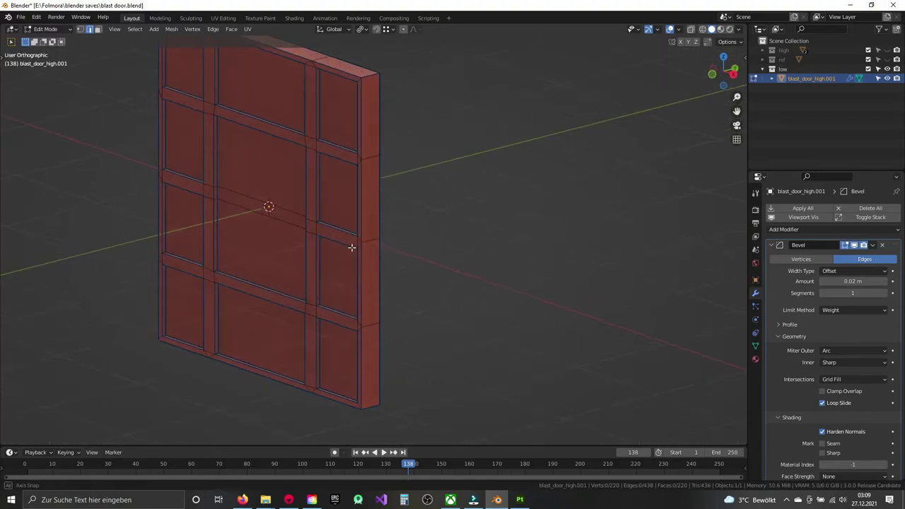
{"action": "scroll", "coordinate": [351, 244], "scroll_direction": "up", "scroll_amount": 2}
{"action": "key", "text": "a"}
{"action": "key", "text": "q"}
{"action": "left_click", "coordinate": [351, 243]}
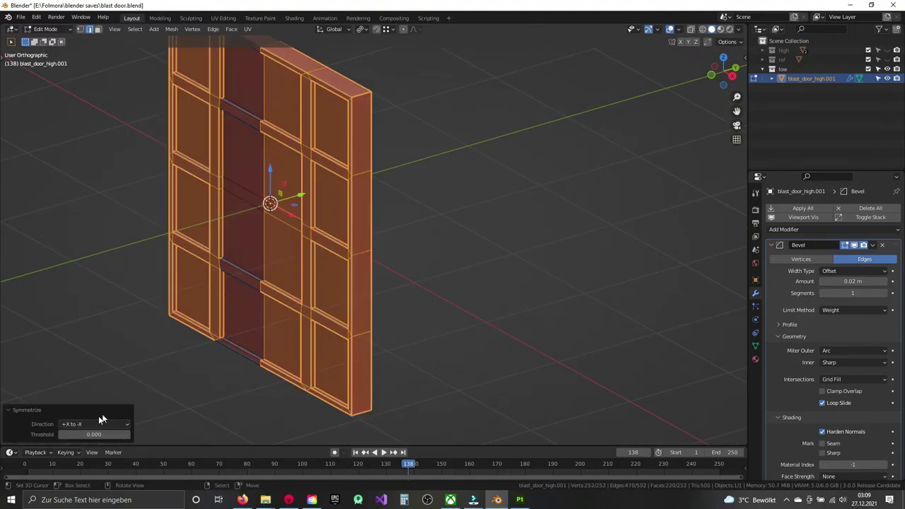
{"action": "left_click", "coordinate": [99, 424]}
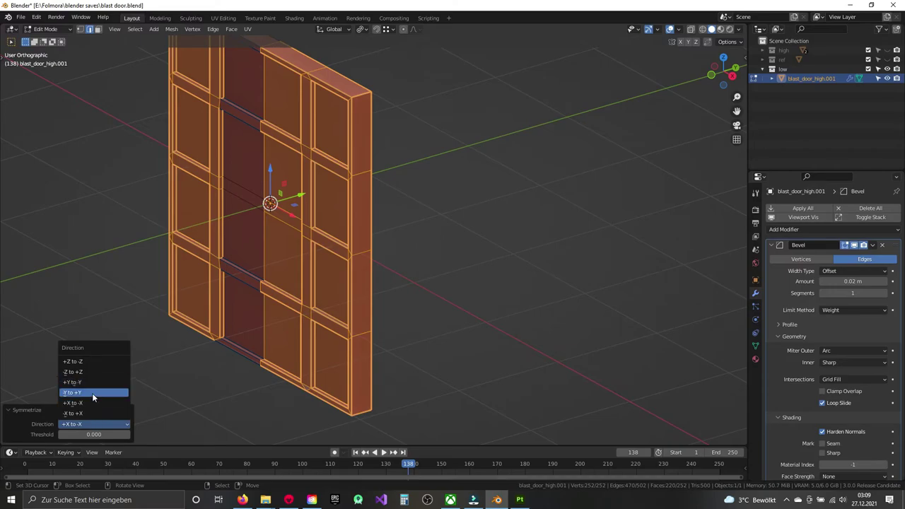
{"action": "left_click", "coordinate": [92, 393]}
Step: Dissolve the leftover side edge loop, merge vertices by distance, and return to Object Mode
{"action": "mouse_move", "coordinate": [396, 240]}
{"action": "middle_mouse_down"}
{"action": "mouse_move", "coordinate": [432, 236]}
{"action": "mouse_move", "coordinate": [329, 218]}
{"action": "mouse_move", "coordinate": [315, 204]}
{"action": "mouse_move", "coordinate": [319, 221]}
{"action": "mouse_move", "coordinate": [418, 220]}
{"action": "middle_mouse_up"}
{"action": "key", "text": "alt+a"}
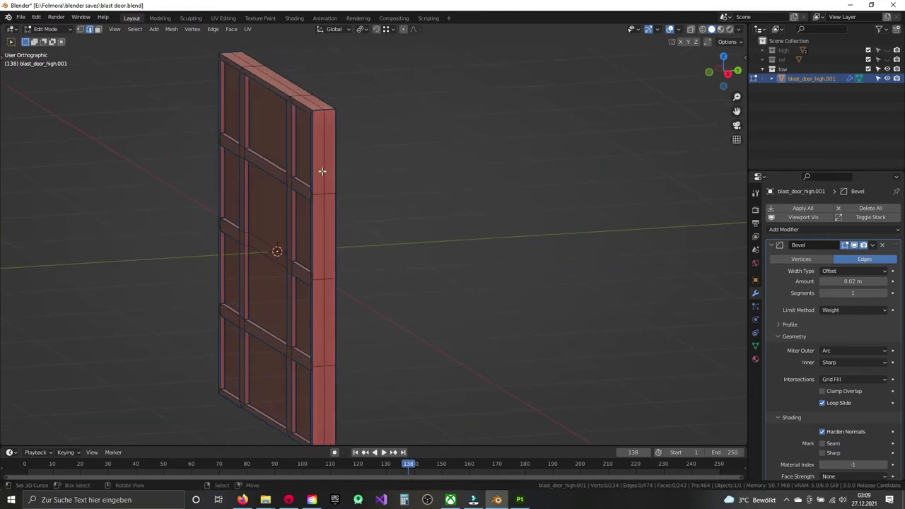
{"action": "left_click", "coordinate": [321, 172], "text": "alt"}
{"action": "key", "text": "x"}
{"action": "left_click", "coordinate": [322, 168]}
{"action": "key", "text": "a"}
{"action": "key", "text": "m"}
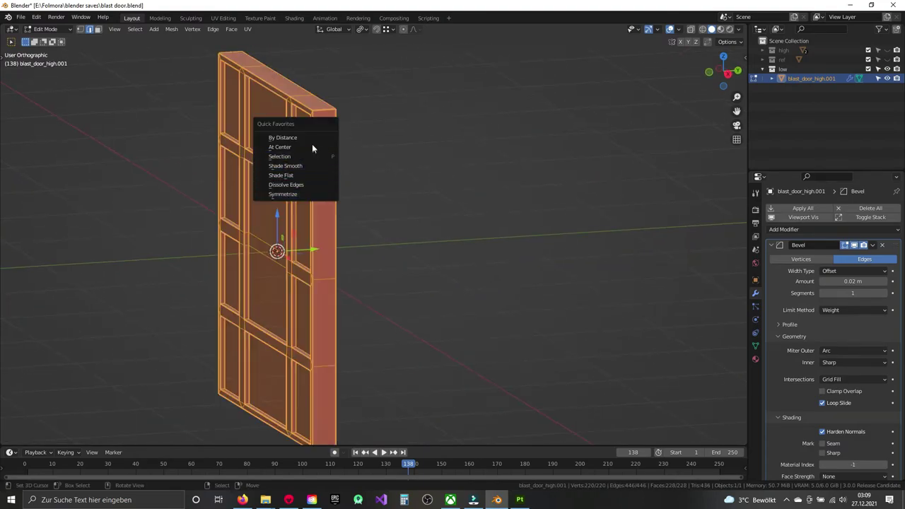
{"action": "left_click", "coordinate": [322, 193]}
{"action": "key", "text": "Tab"}
{"action": "middle_click_drag", "start_coordinate": [314, 246], "coordinate": [412, 275]}
Step: Save blast door.blend and split the view, making the left pane a UV Editor
{"action": "key", "text": "ctrl+s"}
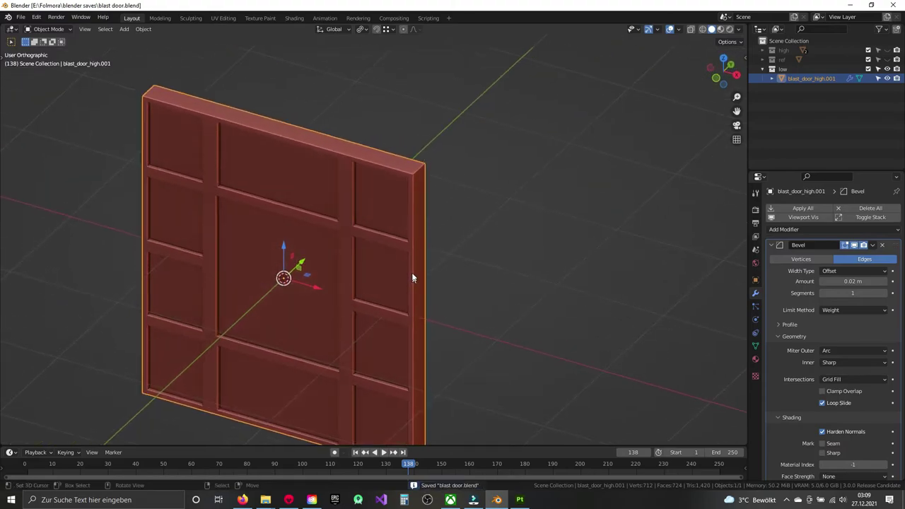
{"action": "left_click_drag", "start_coordinate": [746, 25], "coordinate": [401, 71]}
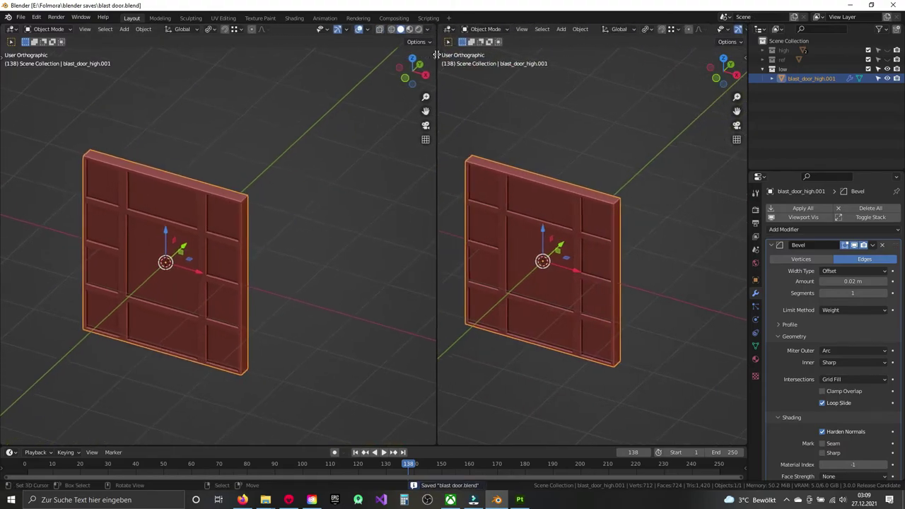
{"action": "left_click", "coordinate": [12, 30]}
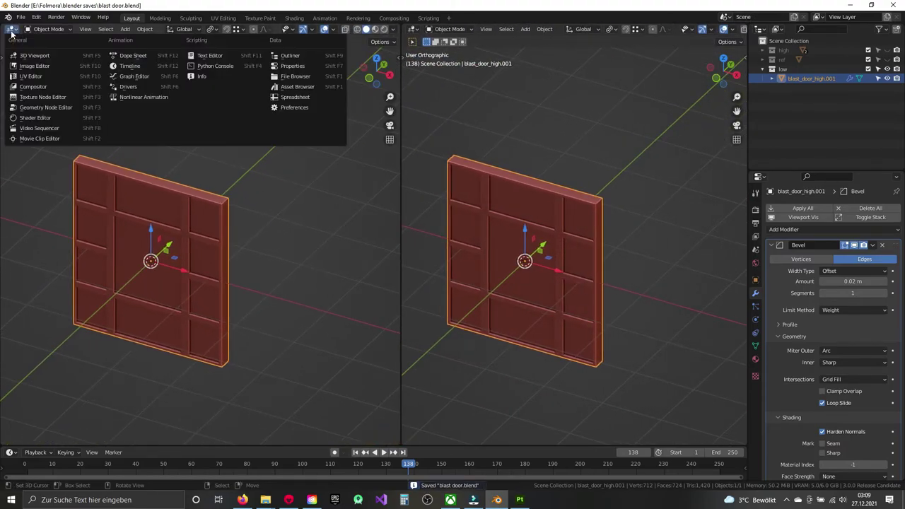
{"action": "left_click", "coordinate": [32, 76]}
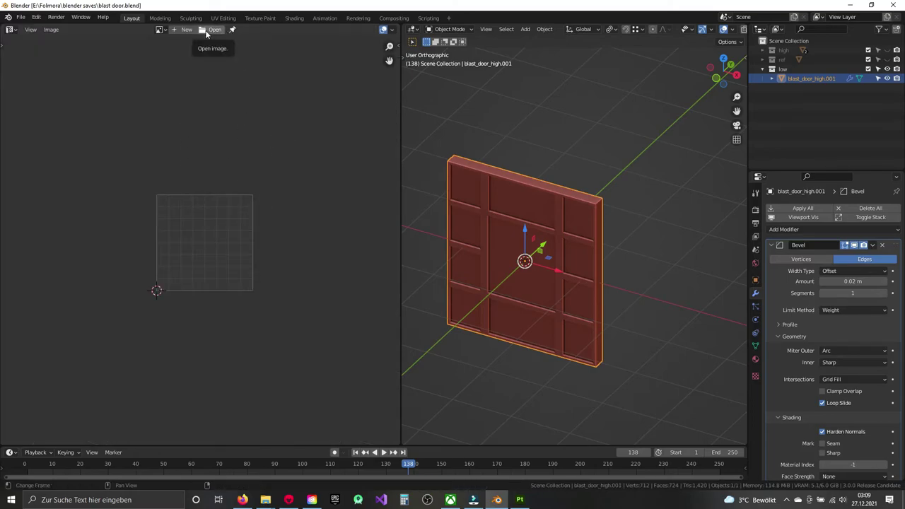
Step: Narrow the UV Editor pane to widen the 3D view of the door
{"action": "mouse_move", "coordinate": [465, 224]}
{"action": "middle_mouse_down"}
{"action": "mouse_move", "coordinate": [515, 202]}
{"action": "mouse_move", "coordinate": [402, 130]}
{"action": "middle_mouse_up"}
{"action": "scroll", "coordinate": [526, 208], "scroll_direction": "up", "scroll_amount": 3}
{"action": "left_click_drag", "start_coordinate": [399, 125], "coordinate": [308, 131]}
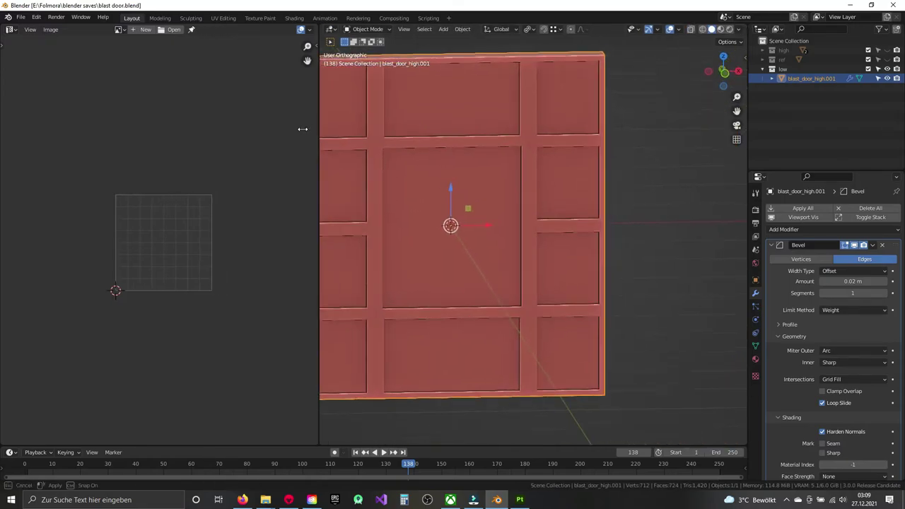
{"action": "middle_click_drag", "start_coordinate": [381, 170], "coordinate": [469, 210]}
Step: In Edit Mode, select the whole door mesh and bring up UV unwrapping, adjusting UV editor overlays
{"action": "key", "text": "Tab"}
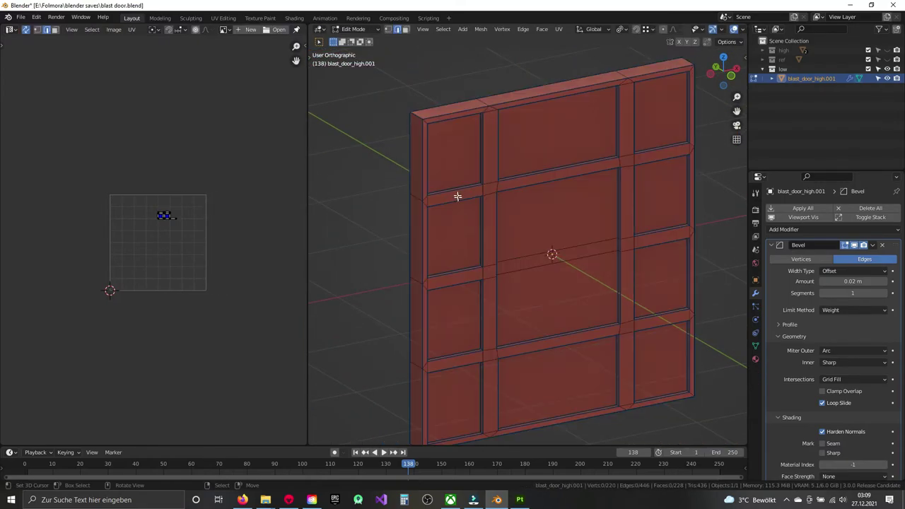
{"action": "key", "text": "a"}
{"action": "key", "text": "u"}
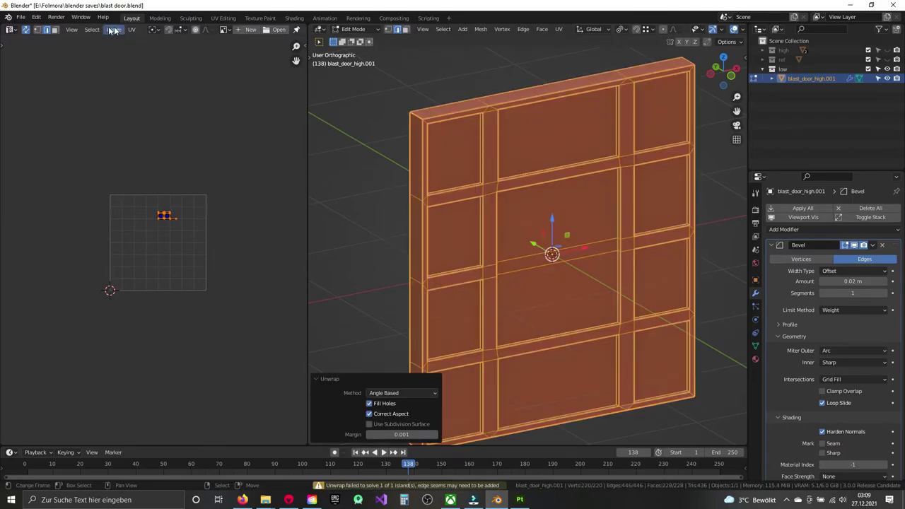
{"action": "scroll", "coordinate": [280, 31], "scroll_direction": "down", "scroll_amount": 3}
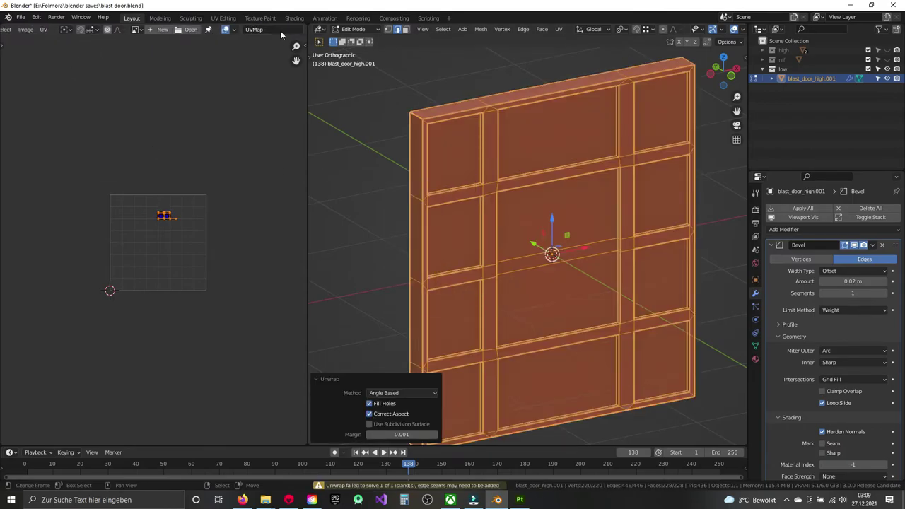
{"action": "left_click", "coordinate": [234, 31]}
{"action": "scroll", "coordinate": [163, 236], "scroll_direction": "up", "scroll_amount": 4}
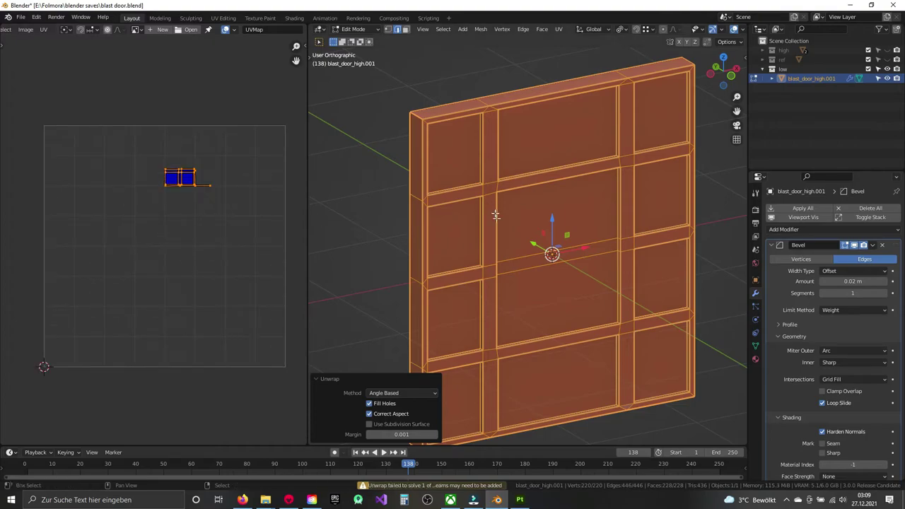
Step: Select the edge loops along the door's top-left corner and left side
{"action": "mouse_move", "coordinate": [486, 191]}
{"action": "middle_mouse_down", "text": "shift"}
{"action": "mouse_move", "coordinate": [495, 225]}
{"action": "mouse_move", "coordinate": [532, 222]}
{"action": "middle_mouse_up", "text": "shift"}
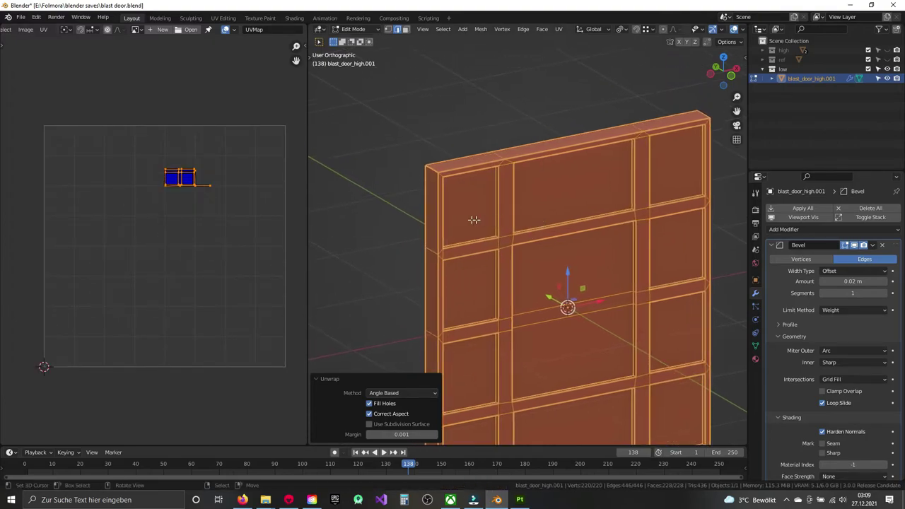
{"action": "scroll", "coordinate": [438, 236], "scroll_direction": "up", "scroll_amount": 1}
{"action": "left_click", "coordinate": [442, 181], "text": "alt"}
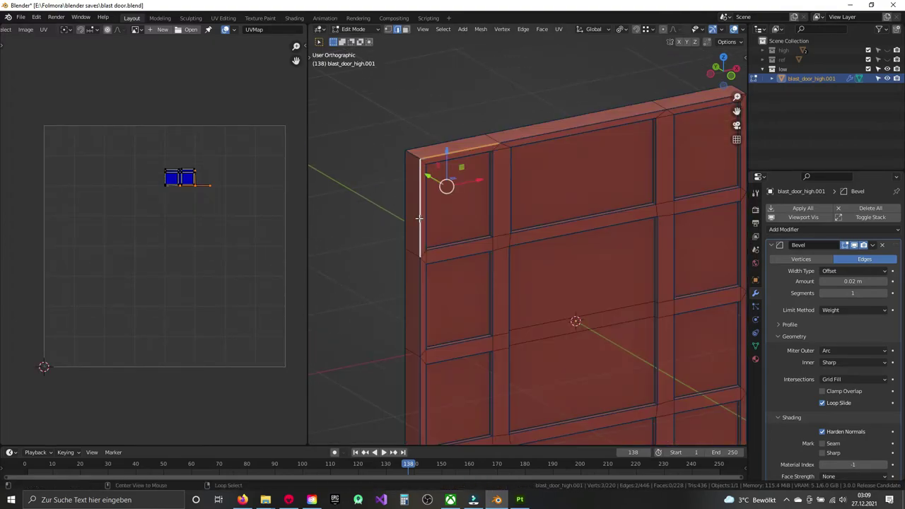
{"action": "left_click", "coordinate": [415, 309], "text": "alt+shift"}
{"action": "middle_click_drag", "start_coordinate": [414, 309], "coordinate": [439, 171], "text": "shift"}
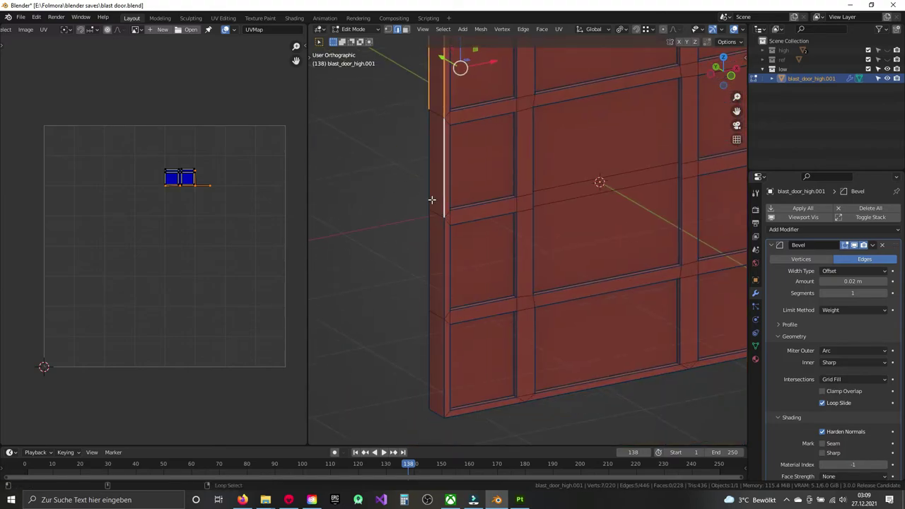
{"action": "left_click", "coordinate": [430, 198], "text": "shift"}
{"action": "left_click", "coordinate": [431, 304], "text": "shift"}
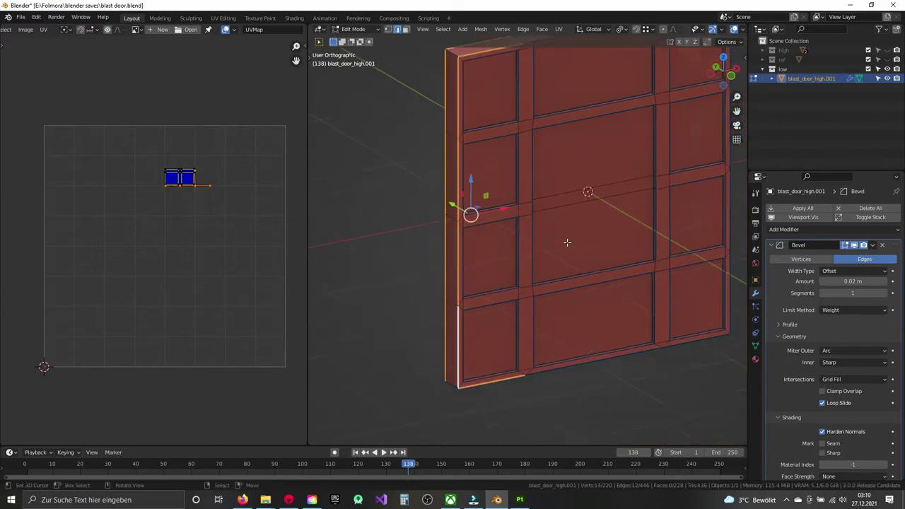
{"action": "scroll", "coordinate": [437, 305], "scroll_direction": "down", "scroll_amount": 3}
Step: Add the edge loops running up the door's right side, including the top-right loop
{"action": "mouse_move", "coordinate": [437, 305]}
{"action": "middle_mouse_down"}
{"action": "mouse_move", "coordinate": [626, 240]}
{"action": "mouse_move", "coordinate": [509, 289]}
{"action": "middle_mouse_up"}
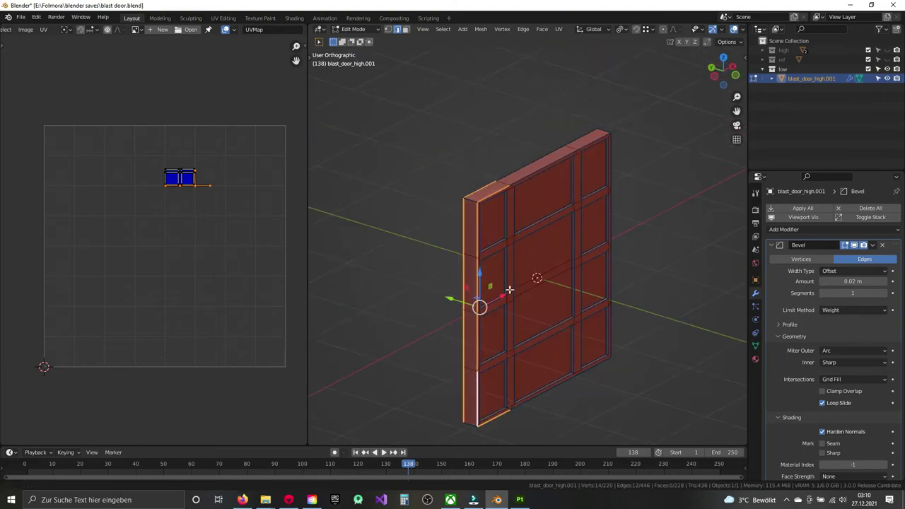
{"action": "scroll", "coordinate": [509, 290], "scroll_direction": "up", "scroll_amount": 3}
{"action": "scroll", "coordinate": [519, 247], "scroll_direction": "up", "scroll_amount": 2}
{"action": "scroll", "coordinate": [518, 246], "scroll_direction": "down", "scroll_amount": 3}
{"action": "mouse_move", "coordinate": [518, 247]}
{"action": "middle_mouse_down"}
{"action": "mouse_move", "coordinate": [427, 245]}
{"action": "mouse_move", "coordinate": [463, 265]}
{"action": "middle_mouse_up"}
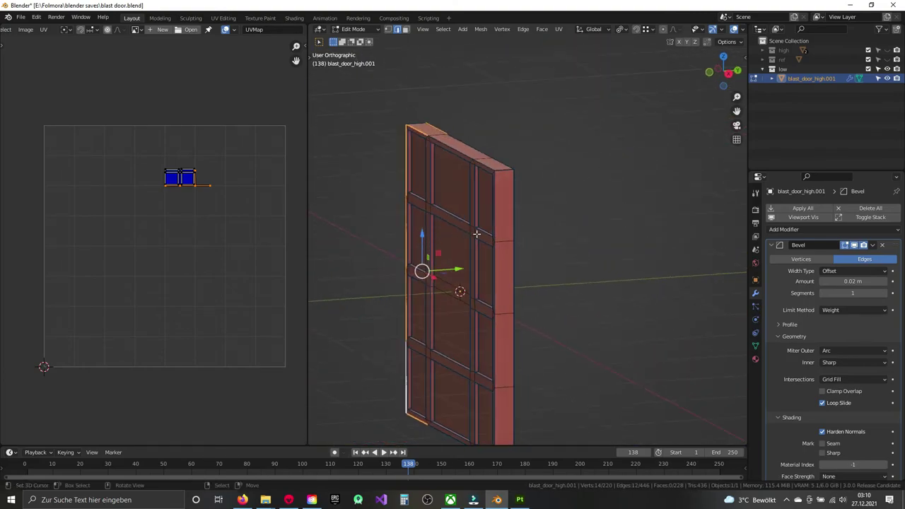
{"action": "scroll", "coordinate": [460, 218], "scroll_direction": "up", "scroll_amount": 3}
{"action": "left_click", "coordinate": [490, 192], "text": "alt+shift"}
{"action": "scroll", "coordinate": [489, 192], "scroll_direction": "down", "scroll_amount": 3, "text": "shift"}
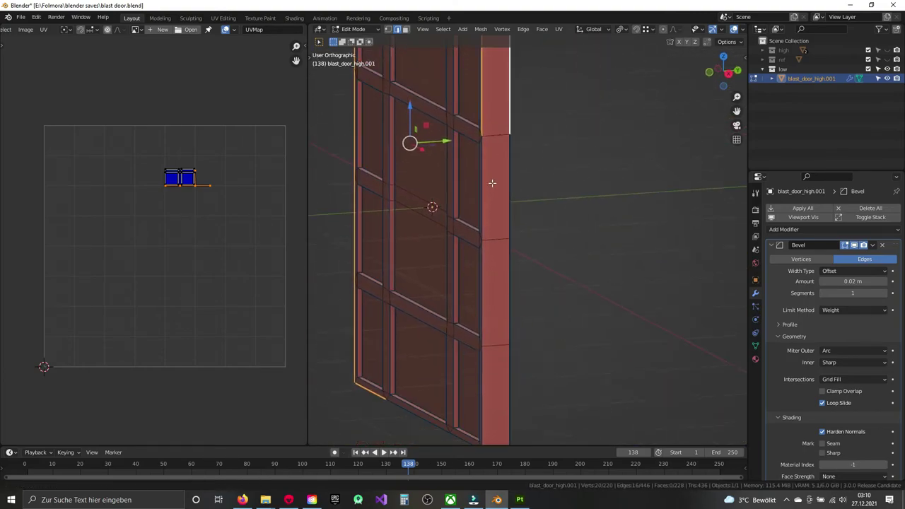
{"action": "left_click", "coordinate": [499, 356], "text": "alt+shift"}
{"action": "left_click", "coordinate": [495, 296], "text": "alt+shift"}
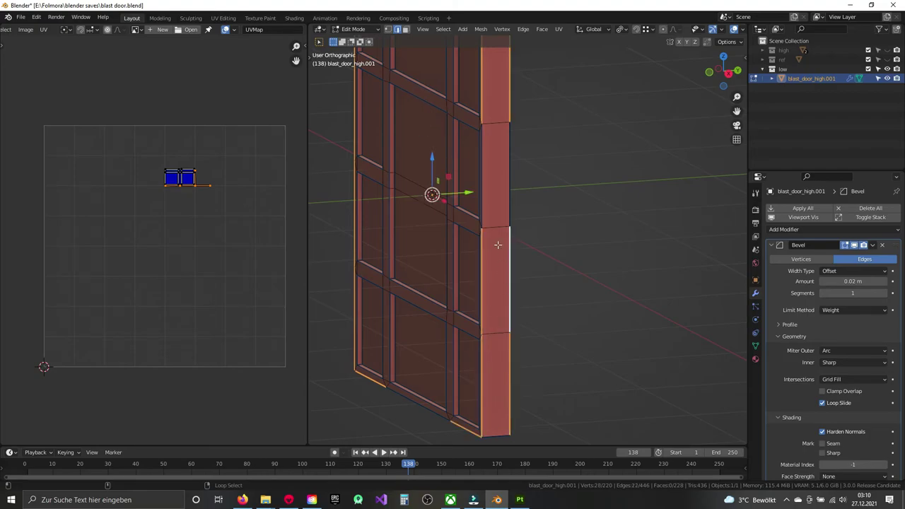
{"action": "left_click", "coordinate": [492, 198], "text": "alt+shift"}
{"action": "left_click", "coordinate": [495, 190], "text": "alt+shift"}
{"action": "scroll", "coordinate": [496, 190], "scroll_direction": "down", "scroll_amount": 2}
Step: Add the bottom and top edge loops, mark all selected outer loops as seams, and deselect
{"action": "mouse_move", "coordinate": [496, 190]}
{"action": "middle_mouse_down"}
{"action": "mouse_move", "coordinate": [487, 176]}
{"action": "mouse_move", "coordinate": [466, 226]}
{"action": "mouse_move", "coordinate": [490, 222]}
{"action": "mouse_move", "coordinate": [489, 260]}
{"action": "mouse_move", "coordinate": [446, 216]}
{"action": "middle_mouse_up"}
{"action": "scroll", "coordinate": [461, 229], "scroll_direction": "up", "scroll_amount": 4}
{"action": "left_click", "coordinate": [452, 197], "text": "alt+shift"}
{"action": "left_click", "coordinate": [443, 227], "text": "alt+shift"}
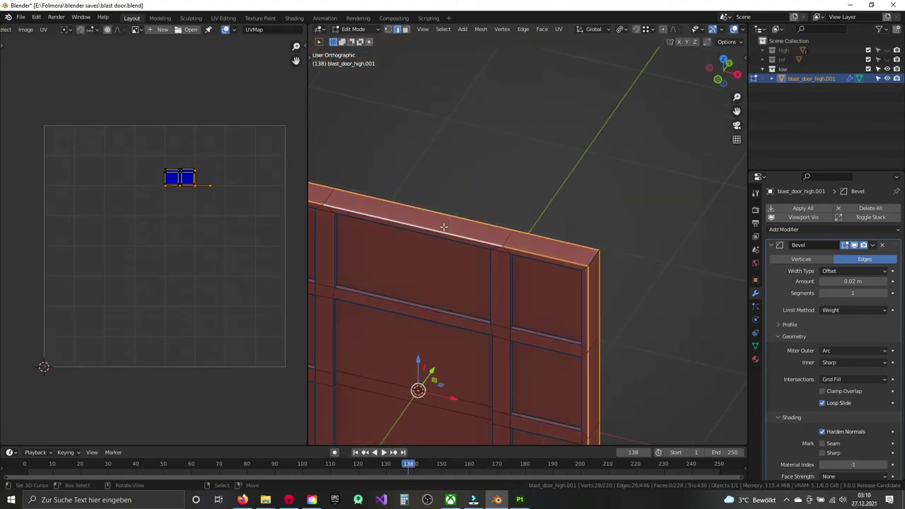
{"action": "key", "text": "ctrl+e"}
{"action": "left_click", "coordinate": [444, 226]}
{"action": "key", "text": "alt+a"}
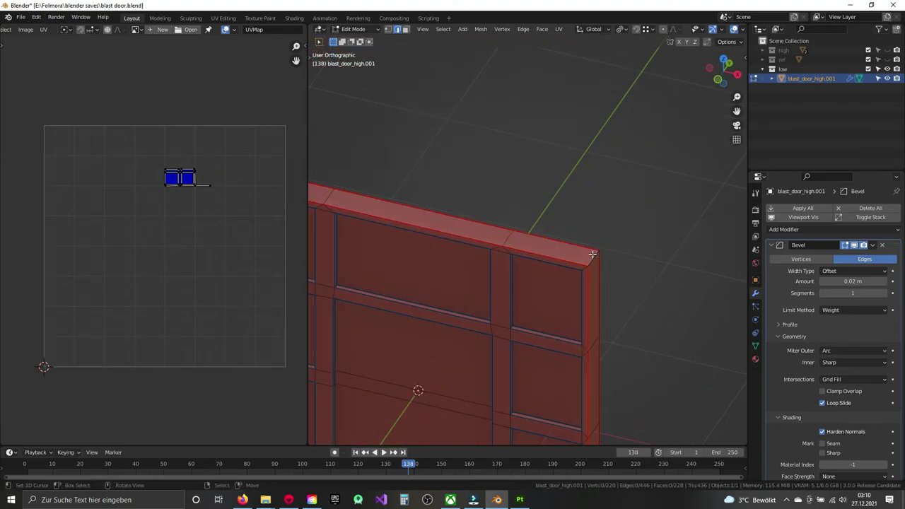
{"action": "mouse_move", "coordinate": [592, 254]}
{"action": "middle_mouse_down"}
{"action": "mouse_move", "coordinate": [542, 264]}
{"action": "mouse_move", "coordinate": [535, 143]}
{"action": "mouse_move", "coordinate": [481, 265]}
{"action": "mouse_move", "coordinate": [544, 286]}
{"action": "middle_mouse_up"}
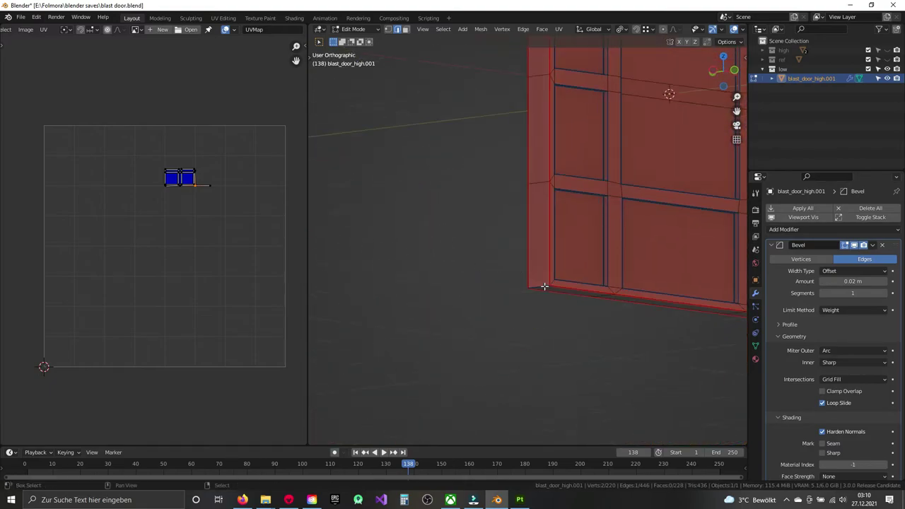
{"action": "key", "text": "ctrl+e"}
Step: Mark the selected corner edge as a seam and unwrap the whole door
{"action": "left_click", "coordinate": [545, 289]}
{"action": "key", "text": "a"}
{"action": "key", "text": "u"}
{"action": "left_click", "coordinate": [526, 244]}
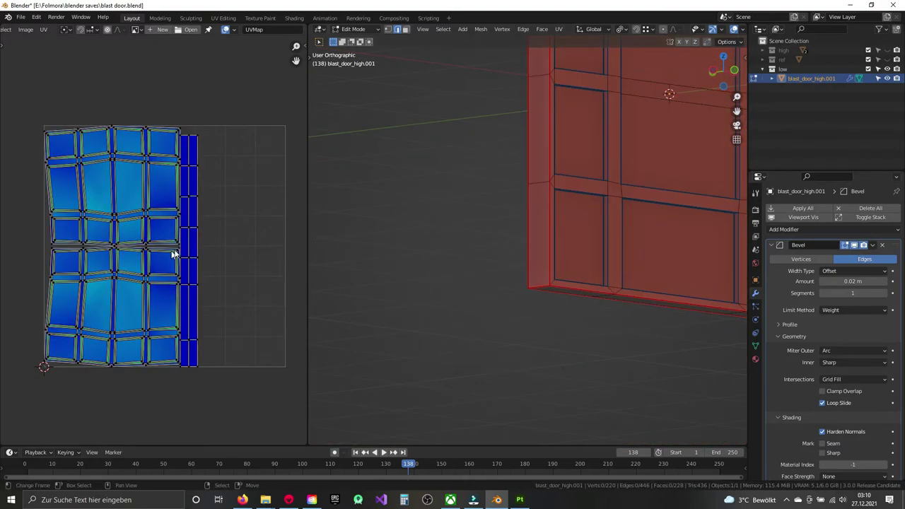
Step: Select the bevel border edges around the lower-left, lower-middle and lower-right panels
{"action": "mouse_move", "coordinate": [596, 208]}
{"action": "middle_mouse_down", "text": "shift"}
{"action": "mouse_move", "coordinate": [464, 266]}
{"action": "mouse_move", "coordinate": [437, 305]}
{"action": "mouse_move", "coordinate": [620, 260]}
{"action": "middle_mouse_up", "text": "shift"}
{"action": "left_click", "coordinate": [431, 262]}
{"action": "scroll", "coordinate": [436, 305], "scroll_direction": "up", "scroll_amount": 1}
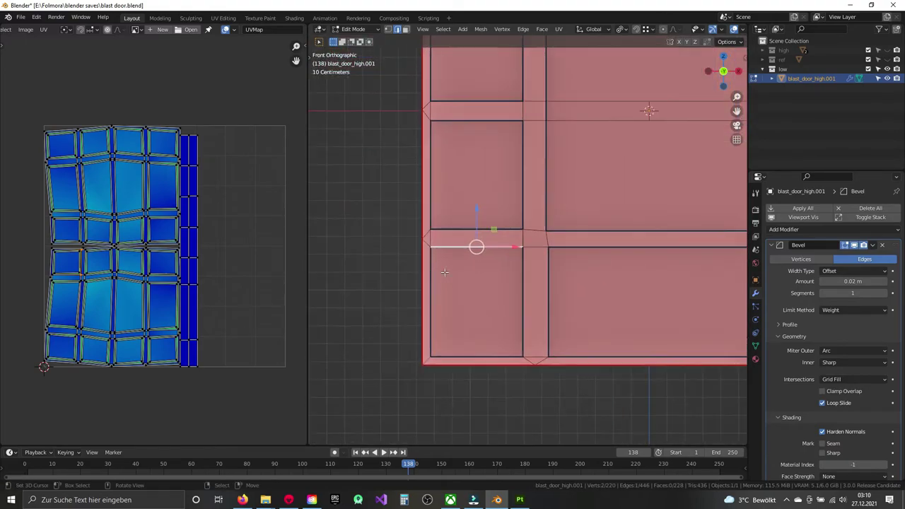
{"action": "left_click", "coordinate": [520, 340], "text": "shift"}
{"action": "left_click", "coordinate": [502, 354], "text": "shift"}
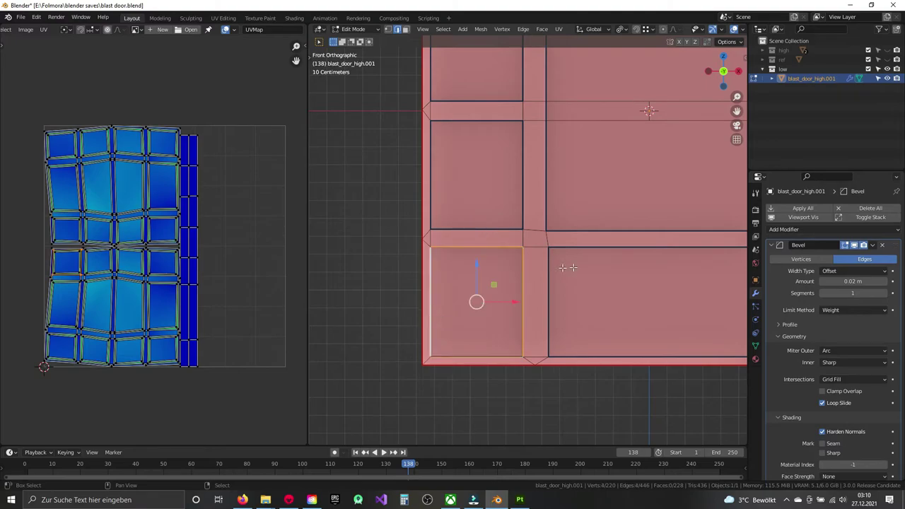
{"action": "middle_click_drag", "start_coordinate": [566, 267], "coordinate": [425, 272], "text": "shift"}
{"action": "left_click", "coordinate": [447, 251], "text": "shift"}
{"action": "left_click", "coordinate": [407, 297], "text": "shift"}
{"action": "left_click", "coordinate": [472, 362], "text": "shift"}
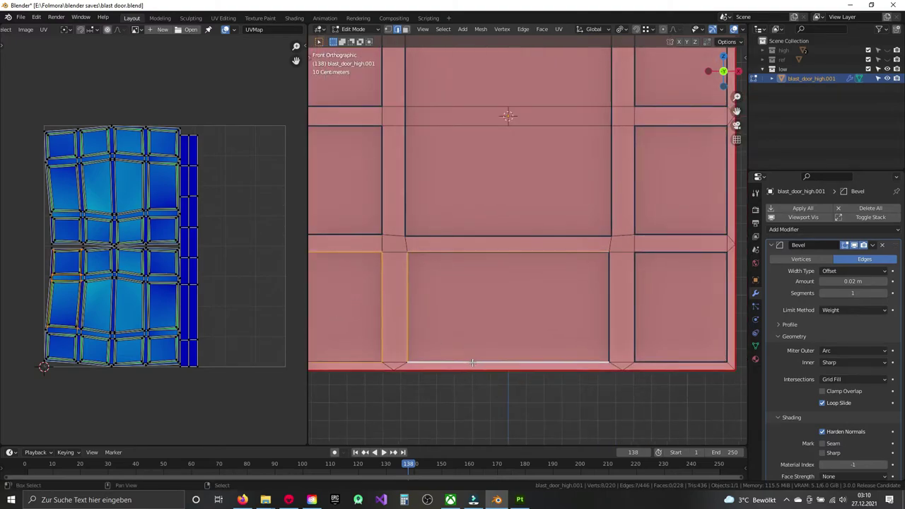
{"action": "left_click", "coordinate": [608, 303], "text": "shift"}
{"action": "left_click", "coordinate": [635, 296], "text": "shift"}
{"action": "left_click", "coordinate": [679, 252], "text": "shift"}
{"action": "left_click", "coordinate": [661, 235], "text": "shift"}
{"action": "left_click", "coordinate": [610, 221], "text": "shift"}
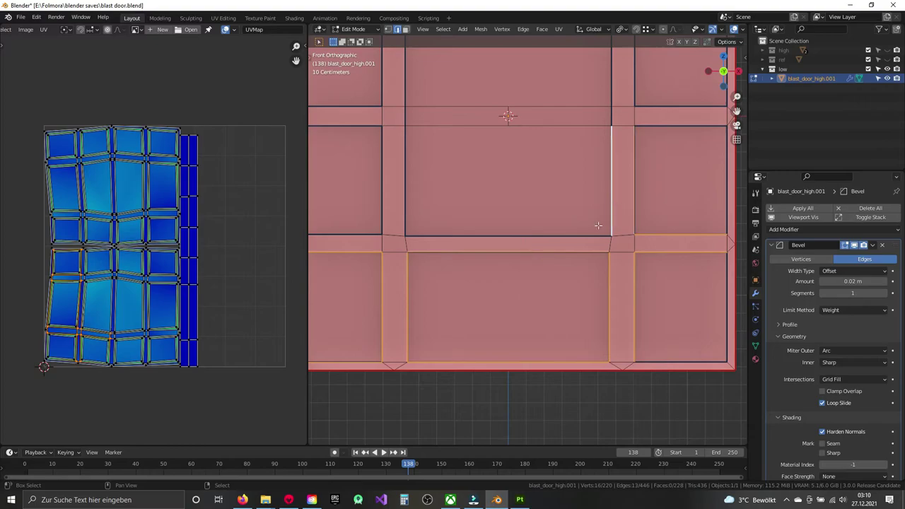
{"action": "left_click", "coordinate": [466, 239], "text": "shift"}
{"action": "left_click", "coordinate": [466, 239], "text": "shift"}
{"action": "left_click", "coordinate": [679, 362], "text": "shift"}
{"action": "left_click", "coordinate": [726, 332], "text": "shift"}
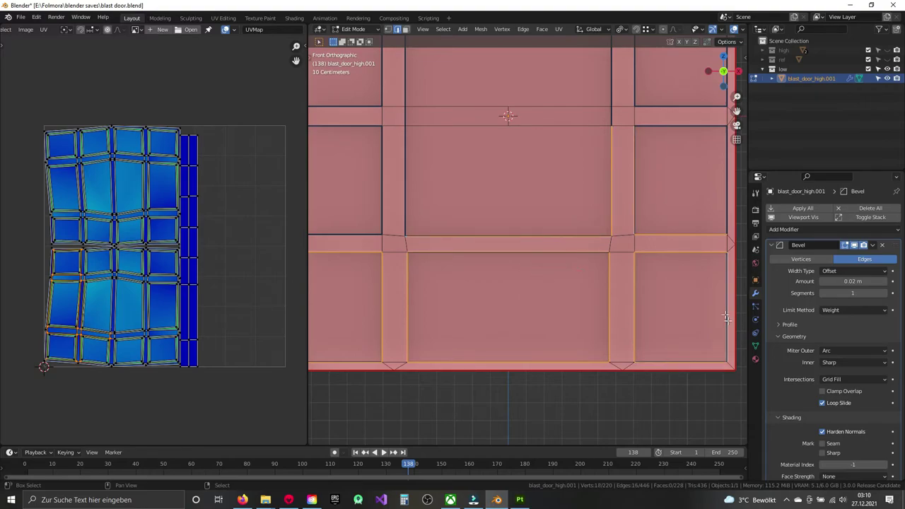
Step: Add the upper-right, upper-middle and left panels' border edges to the selection
{"action": "middle_click_drag", "start_coordinate": [668, 175], "coordinate": [619, 270], "text": "shift"}
{"action": "left_click", "coordinate": [678, 269], "text": "shift"}
{"action": "left_click", "coordinate": [632, 203], "text": "shift"}
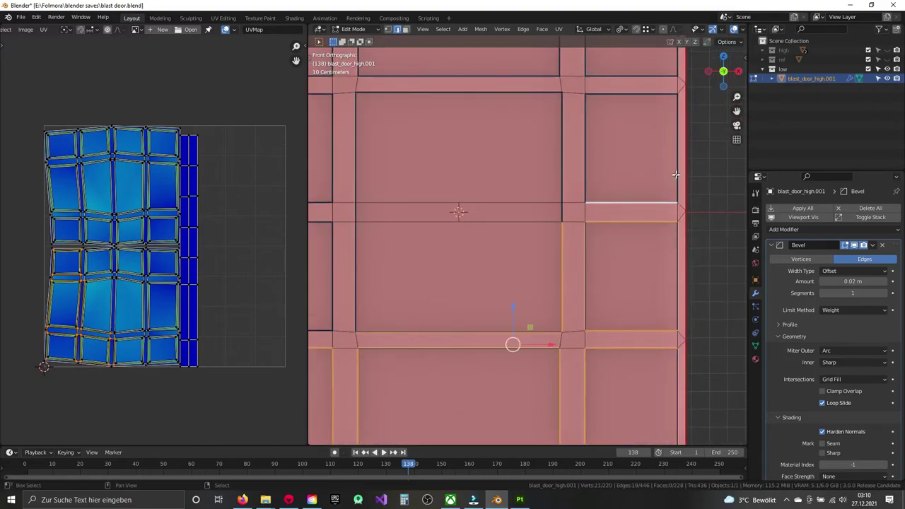
{"action": "left_click", "coordinate": [586, 173], "text": "shift"}
{"action": "left_click", "coordinate": [565, 177], "text": "shift"}
{"action": "middle_click_drag", "start_coordinate": [560, 212], "coordinate": [732, 212], "text": "shift"}
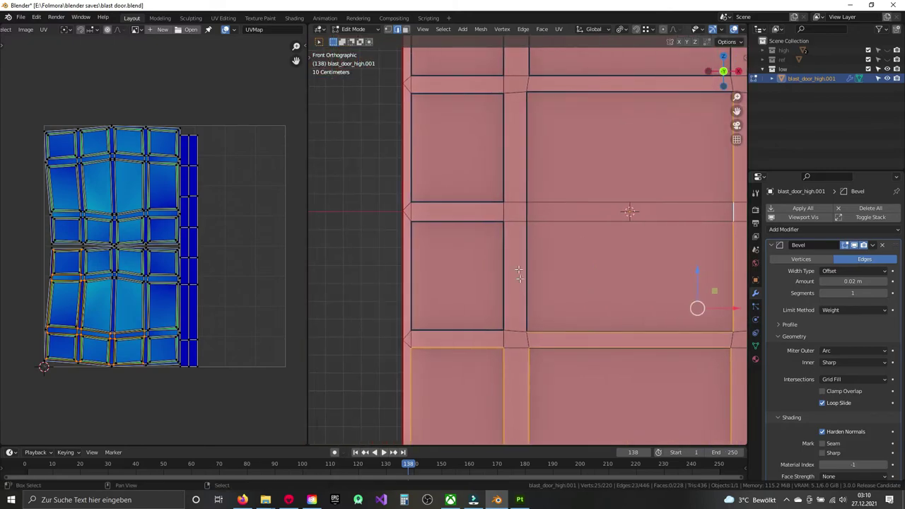
{"action": "left_click", "coordinate": [526, 233], "text": "shift"}
{"action": "left_click", "coordinate": [506, 227], "text": "shift"}
{"action": "left_click", "coordinate": [507, 184], "text": "shift"}
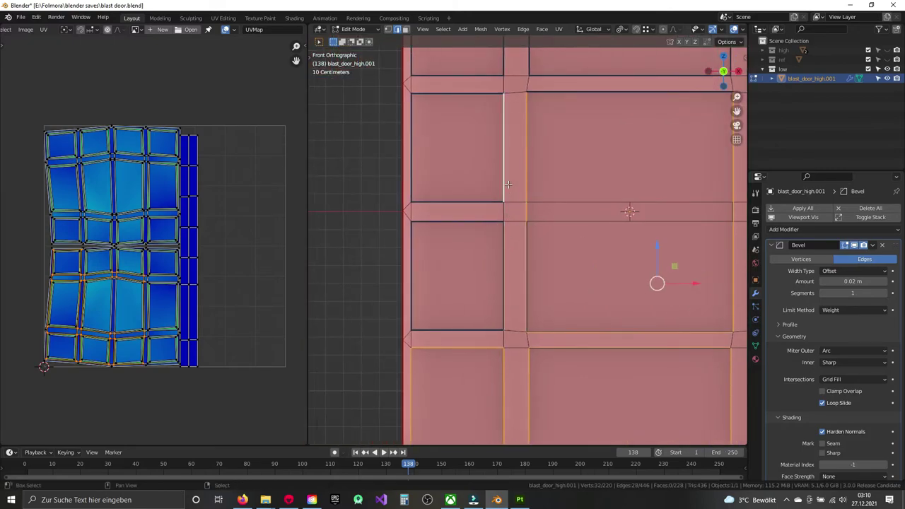
{"action": "left_click", "coordinate": [460, 220], "text": "shift"}
{"action": "left_click", "coordinate": [459, 203], "text": "shift"}
{"action": "left_click", "coordinate": [412, 276], "text": "shift"}
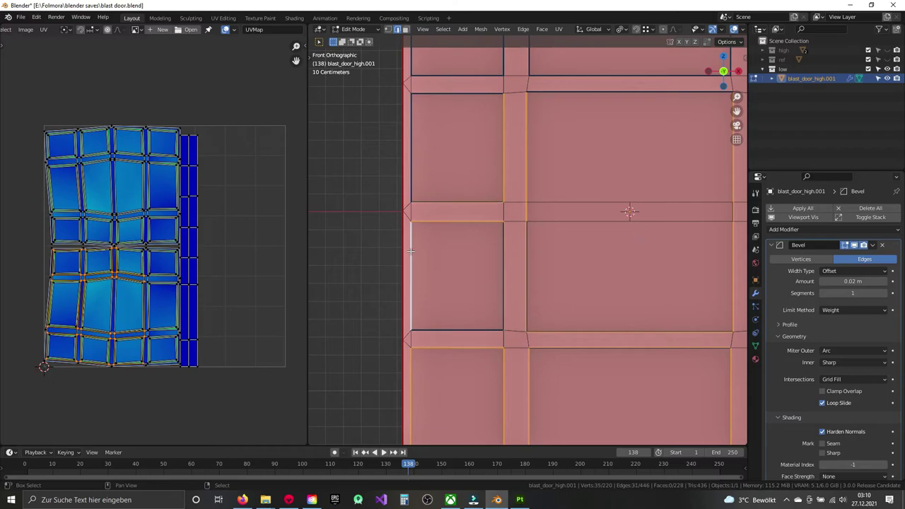
{"action": "left_click", "coordinate": [439, 329], "text": "shift"}
{"action": "left_click", "coordinate": [416, 163], "text": "shift"}
Step: Add the upper-left, top and top-right panels' border edges to the selection
{"action": "scroll", "coordinate": [416, 164], "scroll_direction": "down", "scroll_amount": 3}
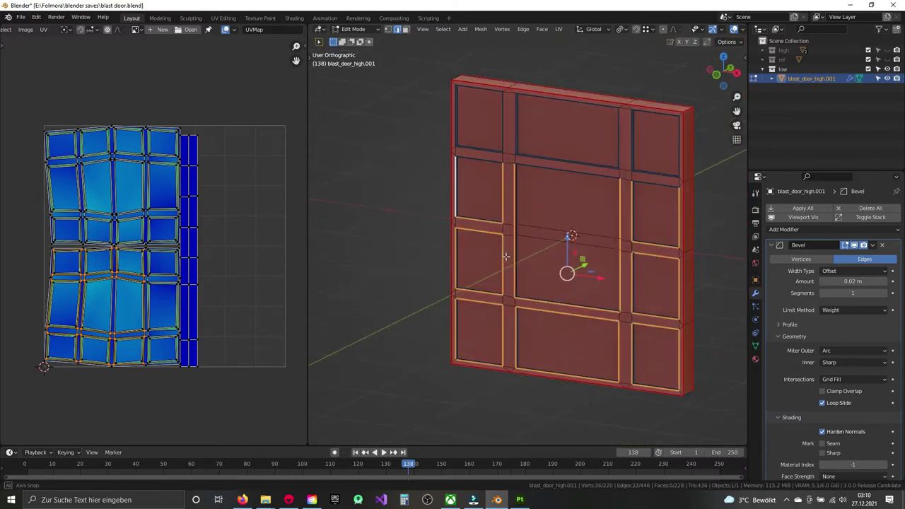
{"action": "middle_click_drag", "start_coordinate": [424, 169], "coordinate": [521, 219]}
{"action": "scroll", "coordinate": [521, 218], "scroll_direction": "up", "scroll_amount": 3}
{"action": "scroll", "coordinate": [521, 219], "scroll_direction": "up", "scroll_amount": 2}
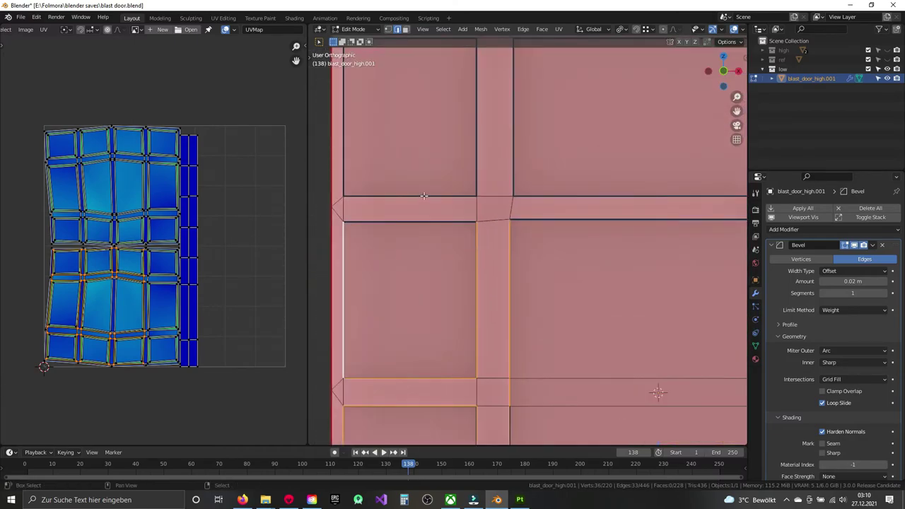
{"action": "left_click", "coordinate": [511, 185], "text": "shift"}
{"action": "left_click", "coordinate": [537, 218], "text": "shift"}
{"action": "left_click", "coordinate": [536, 198], "text": "shift"}
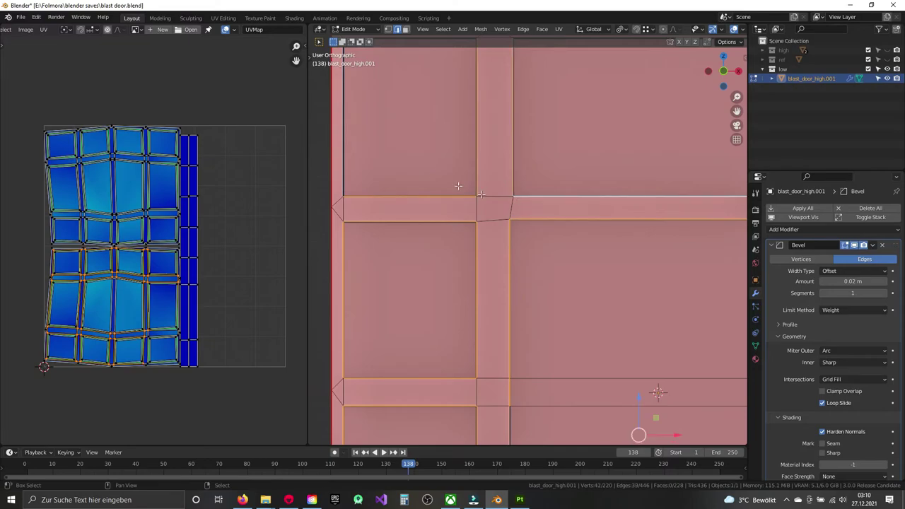
{"action": "middle_click_drag", "start_coordinate": [350, 87], "coordinate": [423, 153], "text": "shift"}
{"action": "left_click", "coordinate": [423, 153], "text": "shift"}
{"action": "left_click", "coordinate": [453, 106], "text": "shift"}
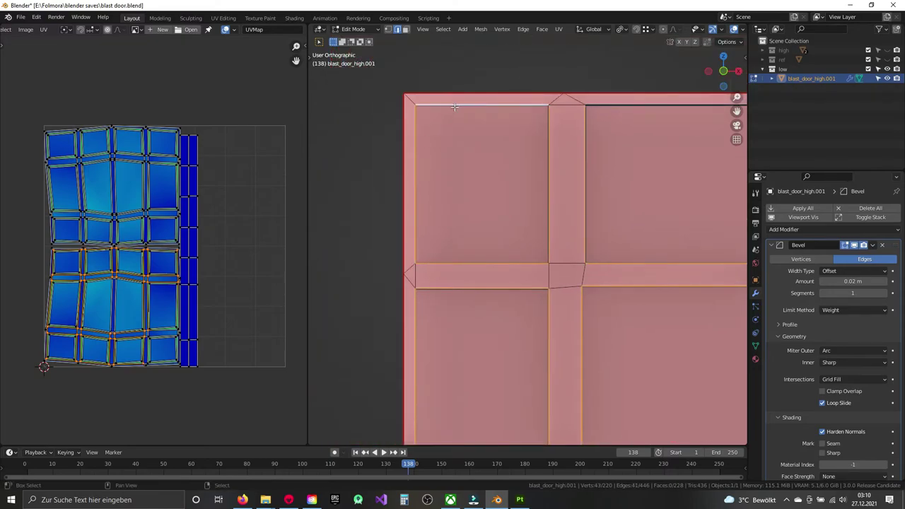
{"action": "scroll", "coordinate": [453, 108], "scroll_direction": "up", "scroll_amount": 4}
{"action": "left_click", "coordinate": [449, 125], "text": "shift"}
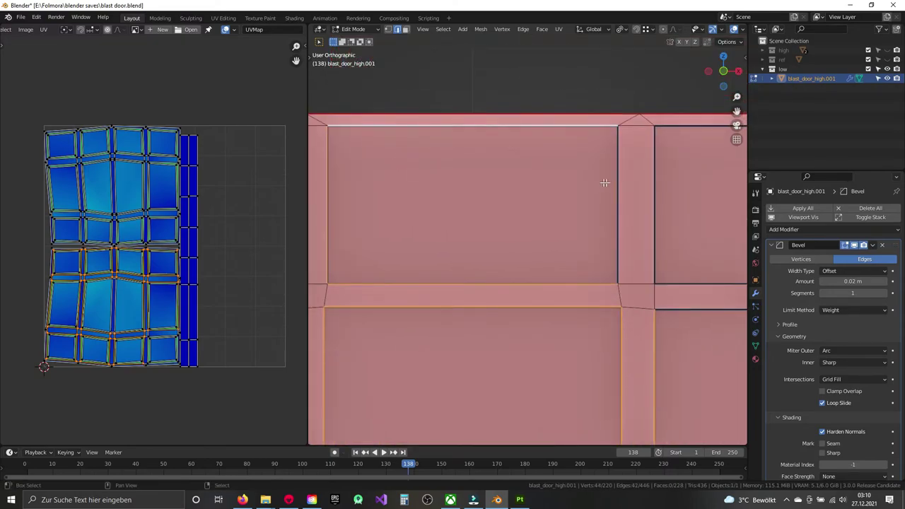
{"action": "middle_click_drag", "start_coordinate": [601, 181], "coordinate": [394, 182], "text": "shift"}
{"action": "left_click", "coordinate": [422, 164], "text": "shift"}
{"action": "left_click", "coordinate": [442, 164], "text": "shift"}
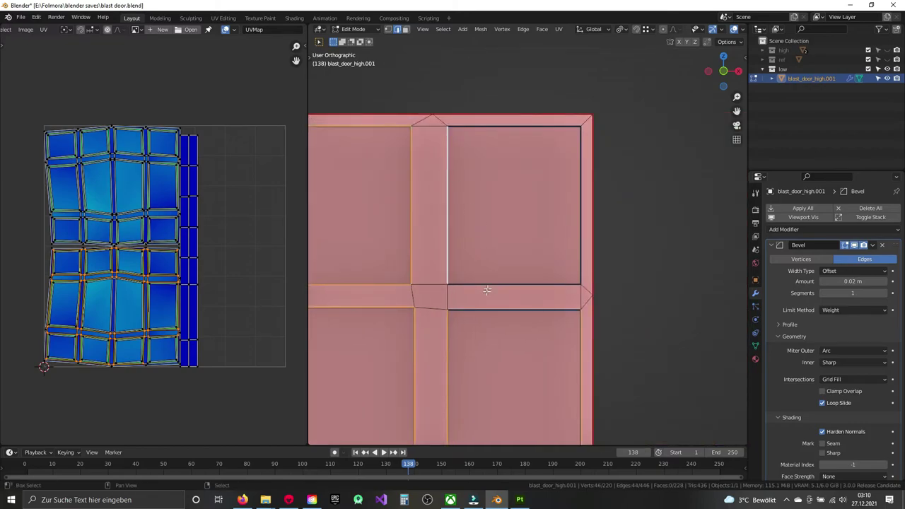
{"action": "left_click", "coordinate": [487, 290], "text": "shift"}
{"action": "left_click", "coordinate": [581, 232], "text": "shift"}
{"action": "left_click", "coordinate": [479, 124], "text": "shift"}
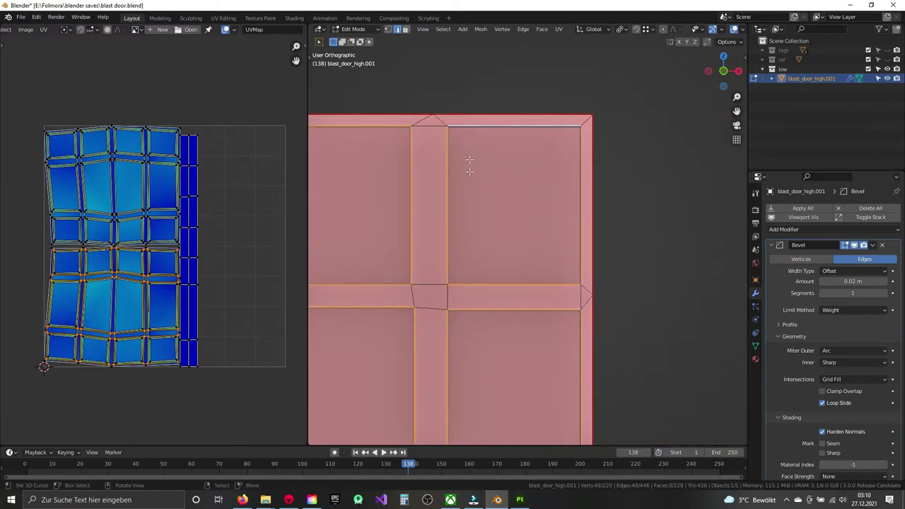
{"action": "scroll", "coordinate": [448, 338], "scroll_direction": "down", "scroll_amount": 4}
{"action": "middle_click_drag", "start_coordinate": [444, 297], "coordinate": [430, 217]}
Step: Mark the selected panel bevel edges as seams and re-unwrap the whole door
{"action": "key", "text": "ctrl+e"}
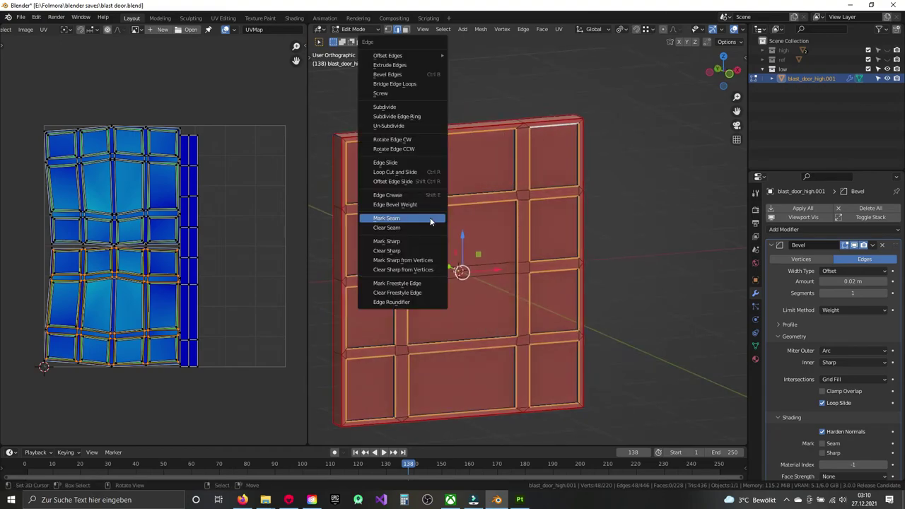
{"action": "left_click", "coordinate": [429, 217]}
{"action": "key", "text": "alt+a"}
{"action": "key", "text": "a"}
{"action": "key", "text": "u"}
{"action": "left_click", "coordinate": [430, 228]}
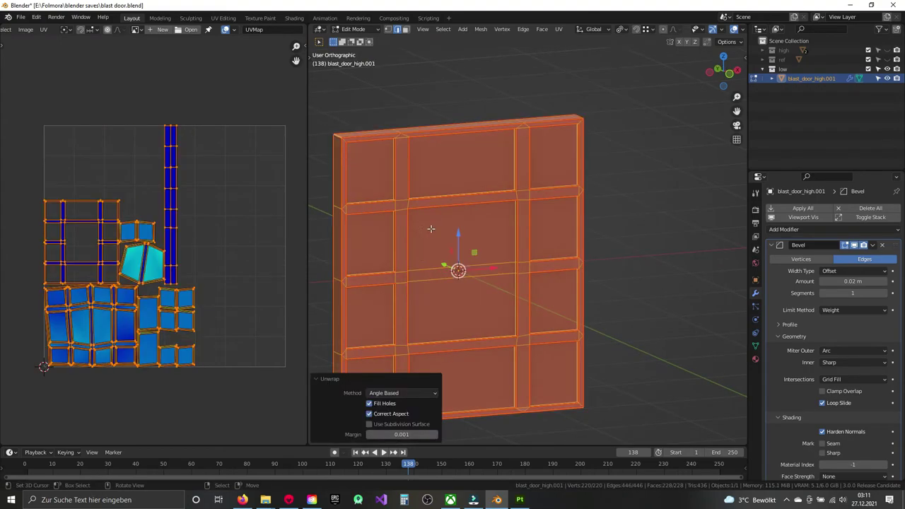
{"action": "key", "text": "alt+a"}
Step: In front view, select the whole door and Symmetrize it -Y to +Y via Quick Favorites
{"action": "scroll", "coordinate": [126, 291], "scroll_direction": "up", "scroll_amount": 5}
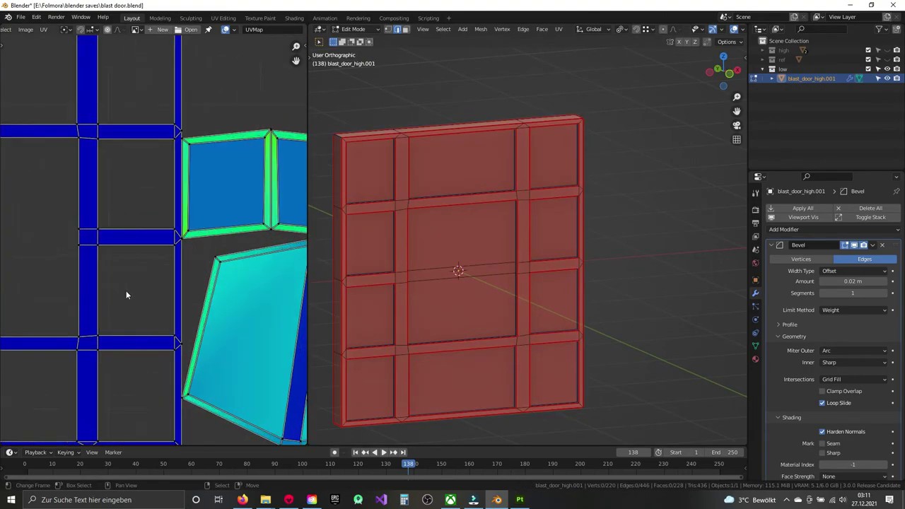
{"action": "scroll", "coordinate": [127, 292], "scroll_direction": "down", "scroll_amount": 1}
{"action": "mouse_move", "coordinate": [466, 304]}
{"action": "middle_mouse_down"}
{"action": "mouse_move", "coordinate": [528, 323]}
{"action": "mouse_move", "coordinate": [536, 310]}
{"action": "mouse_move", "coordinate": [522, 306]}
{"action": "middle_mouse_up"}
{"action": "scroll", "coordinate": [494, 313], "scroll_direction": "down", "scroll_amount": 3}
{"action": "key", "text": "KP_1"}
{"action": "scroll", "coordinate": [495, 314], "scroll_direction": "up", "scroll_amount": 1}
{"action": "scroll", "coordinate": [495, 313], "scroll_direction": "up", "scroll_amount": 4}
{"action": "key", "text": "a"}
{"action": "key", "text": "q"}
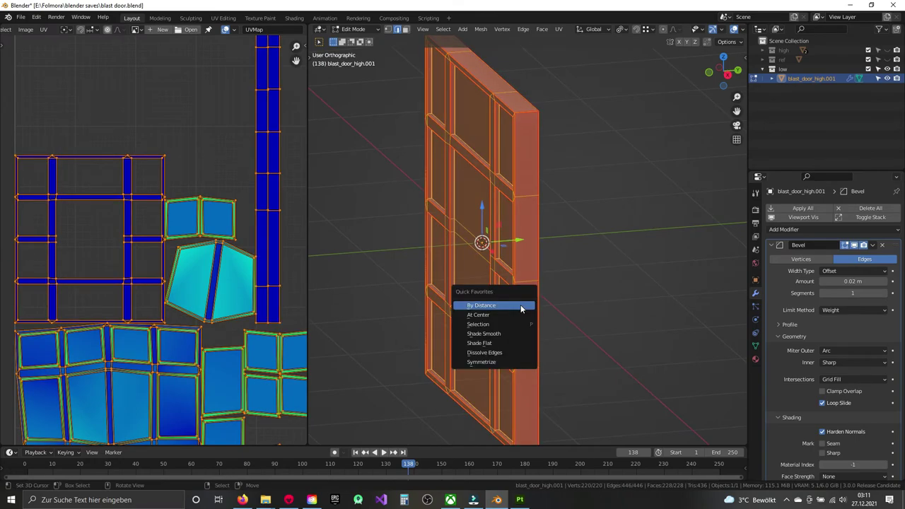
{"action": "left_click", "coordinate": [499, 362]}
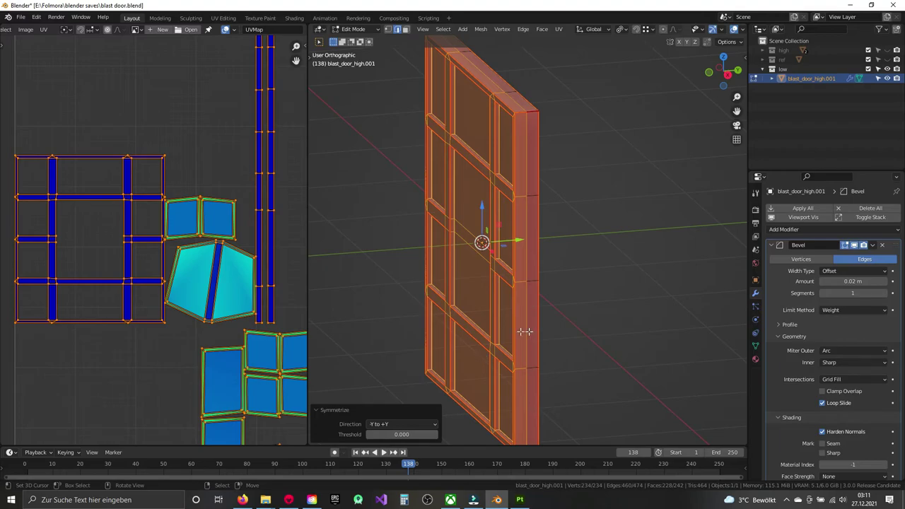
Step: Mark the edge loop down the door's side as a seam and re-unwrap the door Angle Based
{"action": "key", "text": "alt+a"}
{"action": "mouse_move", "coordinate": [524, 331]}
{"action": "middle_mouse_down"}
{"action": "mouse_move", "coordinate": [454, 317]}
{"action": "mouse_move", "coordinate": [473, 252]}
{"action": "middle_mouse_up"}
{"action": "left_click", "coordinate": [474, 244], "text": "alt"}
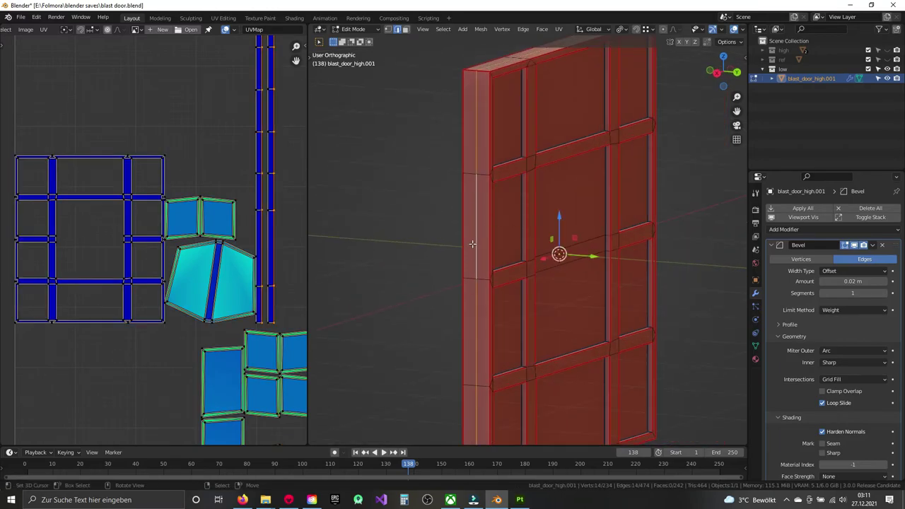
{"action": "key", "text": "u"}
{"action": "left_click", "coordinate": [466, 240]}
{"action": "key", "text": "a"}
{"action": "key", "text": "u"}
{"action": "left_click", "coordinate": [431, 275]}
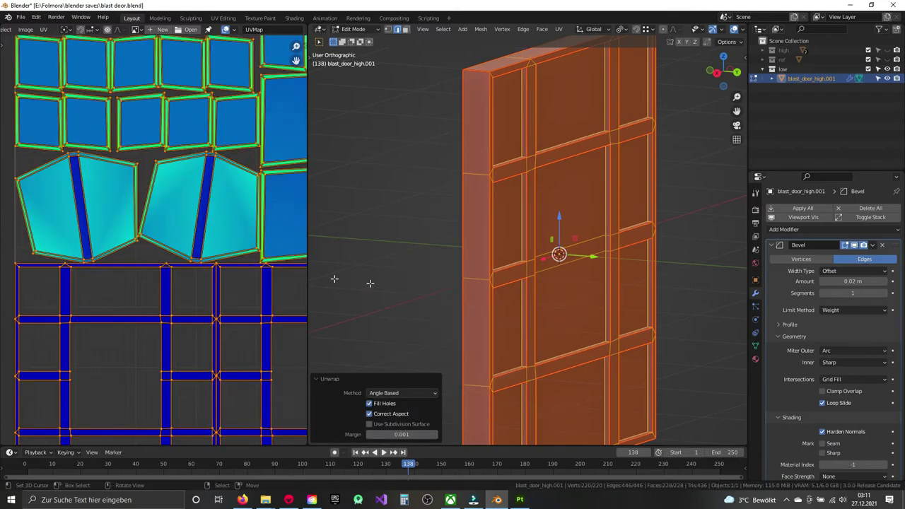
Step: Select two faces along a door frame strip in face mode, then undo the selection
{"action": "scroll", "coordinate": [253, 319], "scroll_direction": "down", "scroll_amount": 4}
{"action": "scroll", "coordinate": [253, 320], "scroll_direction": "up", "scroll_amount": 3}
{"action": "key", "text": "3"}
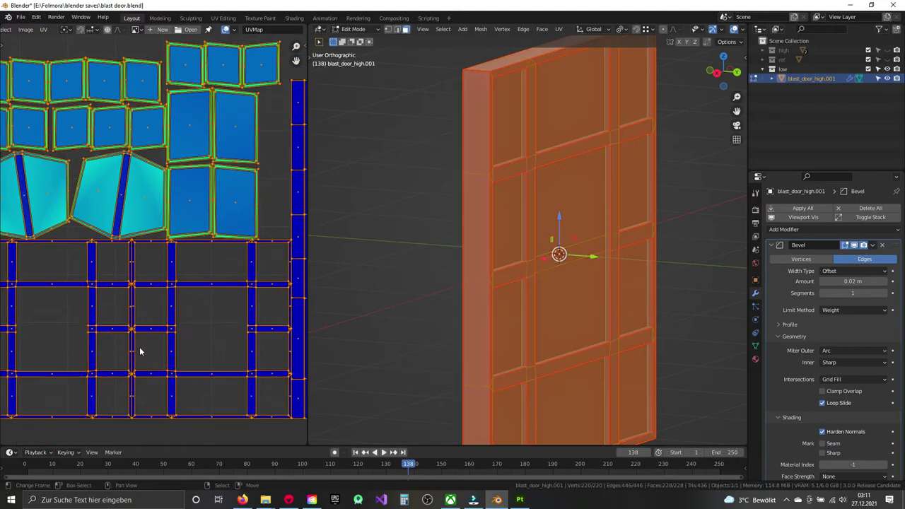
{"action": "left_click", "coordinate": [71, 308]}
{"action": "left_click", "coordinate": [92, 309]}
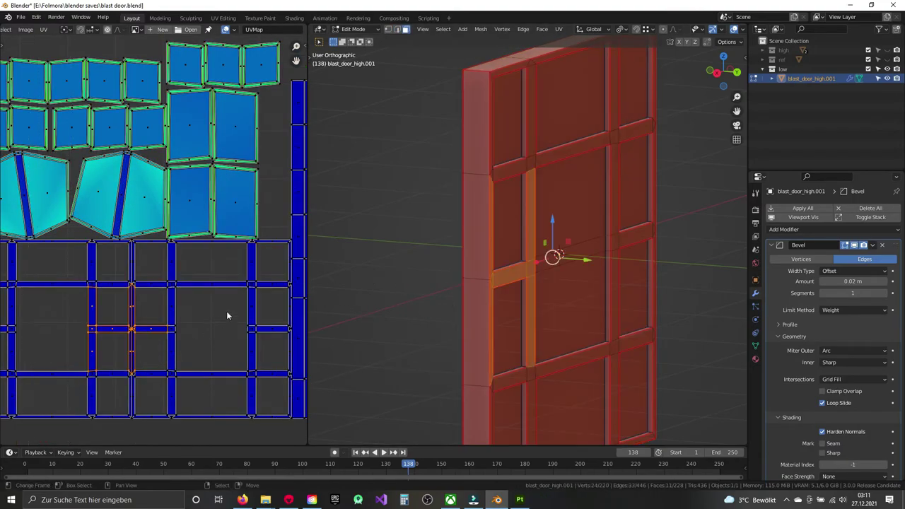
{"action": "key", "text": "ctrl+z"}
{"action": "key", "text": "ctrl+z"}
{"action": "key", "text": "ctrl+z"}
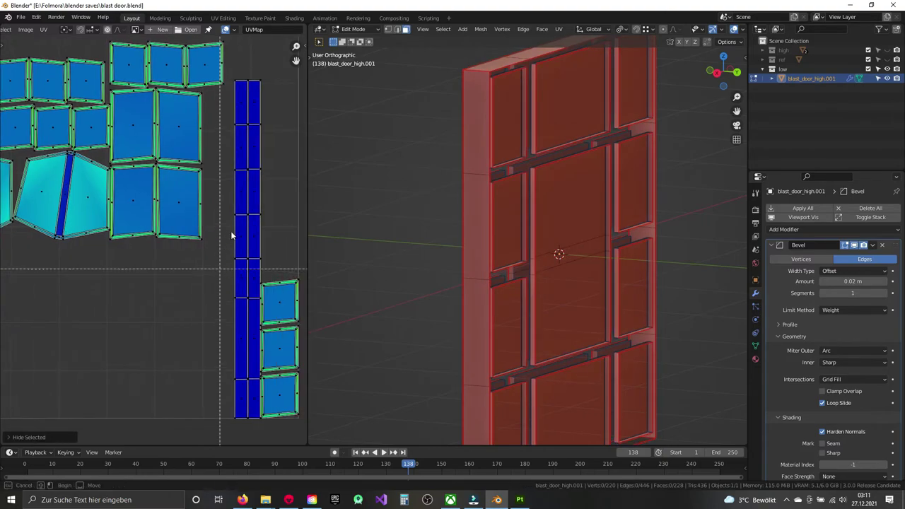
{"action": "key", "text": "ctrl+z"}
Step: Hide the selected frame bar faces and frame the door panels and their UV islands
{"action": "key", "text": "h"}
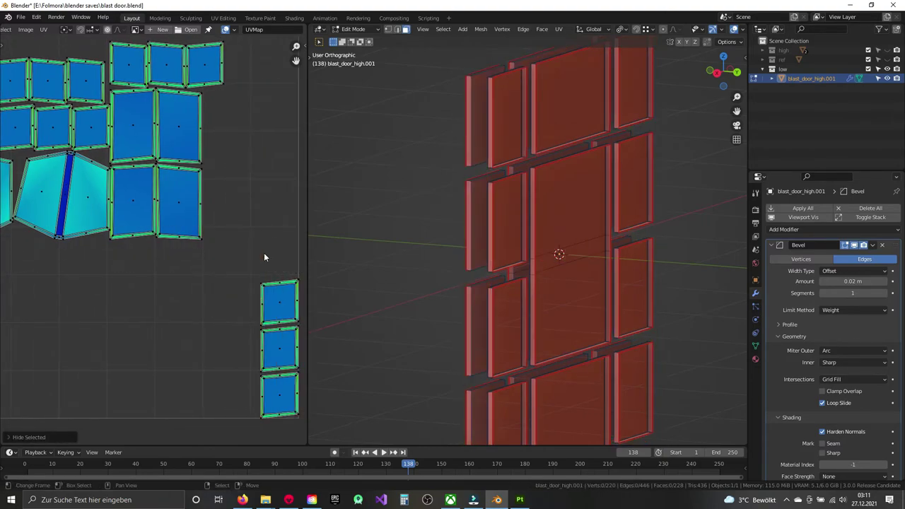
{"action": "scroll", "coordinate": [545, 265], "scroll_direction": "up", "scroll_amount": 3}
{"action": "middle_click_drag", "start_coordinate": [544, 265], "coordinate": [537, 240]}
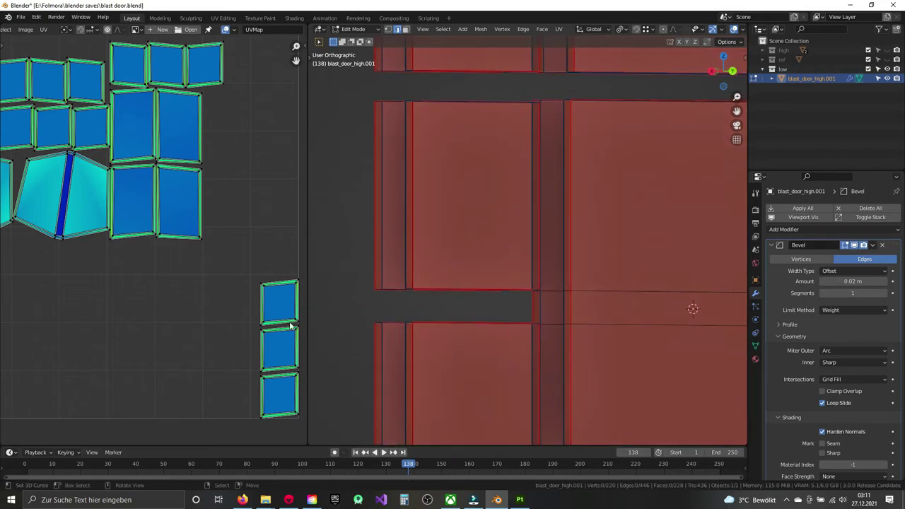
{"action": "scroll", "coordinate": [289, 323], "scroll_direction": "up", "scroll_amount": 3}
{"action": "scroll", "coordinate": [141, 211], "scroll_direction": "up", "scroll_amount": 2}
{"action": "middle_click_drag", "start_coordinate": [141, 212], "coordinate": [160, 244]}
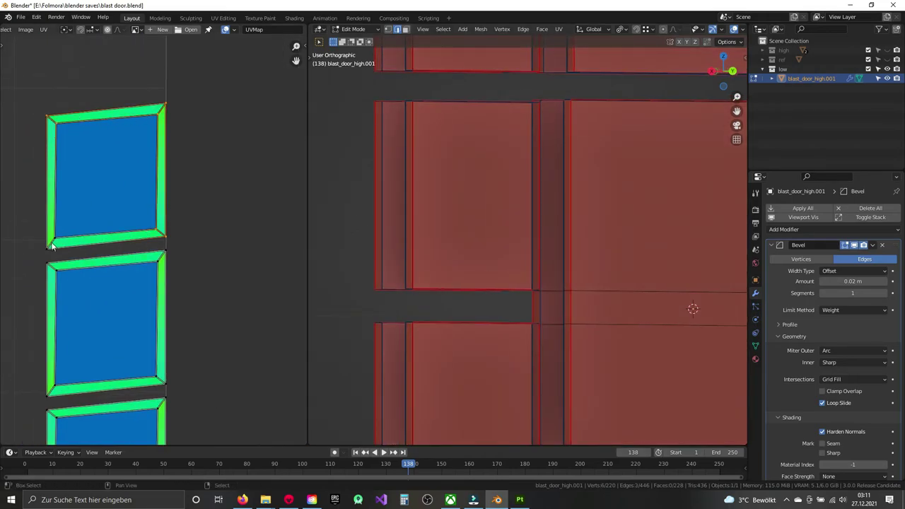
{"action": "middle_click_drag", "start_coordinate": [172, 237], "coordinate": [206, 252]}
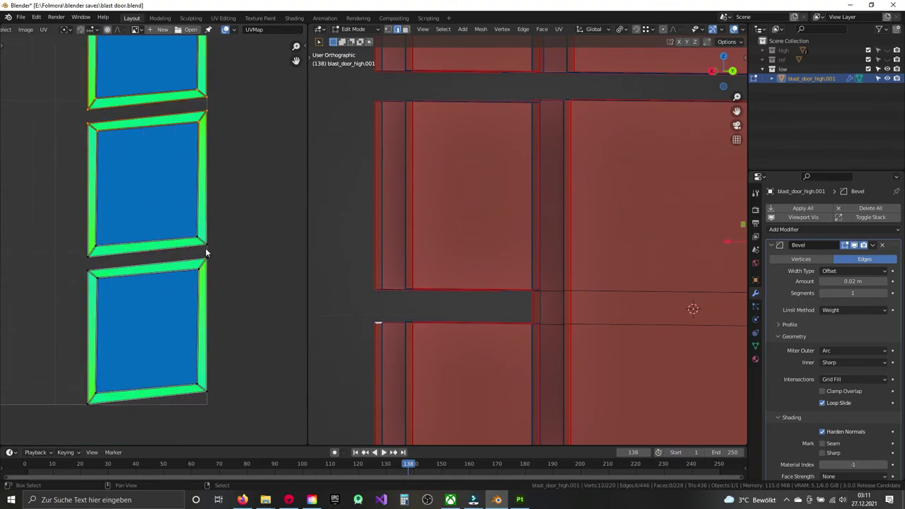
Step: Mark a seam on one edge at a panel bevel corner
{"action": "left_click", "coordinate": [204, 393]}
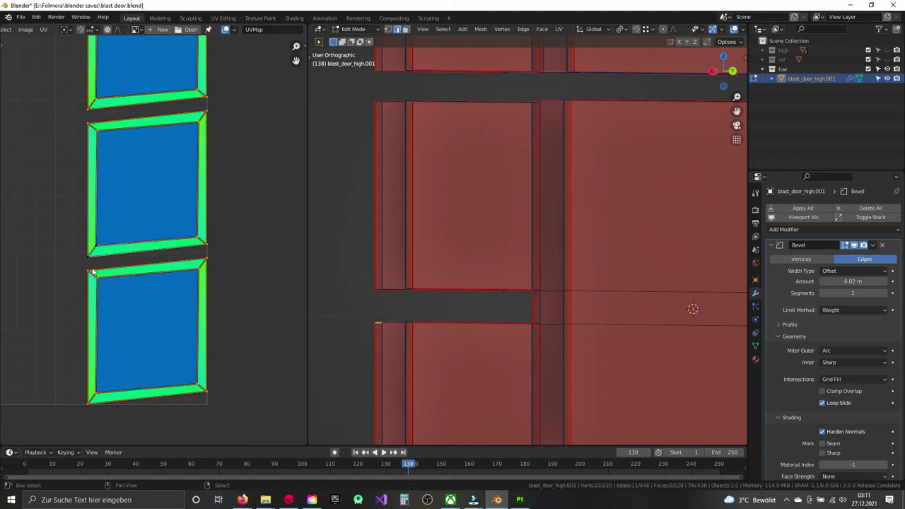
{"action": "key", "text": "ctrl+e"}
{"action": "left_click", "coordinate": [148, 213]}
Step: Start selecting bevel corner vertices on the first group of UV islands
{"action": "scroll", "coordinate": [208, 238], "scroll_direction": "up", "scroll_amount": 3}
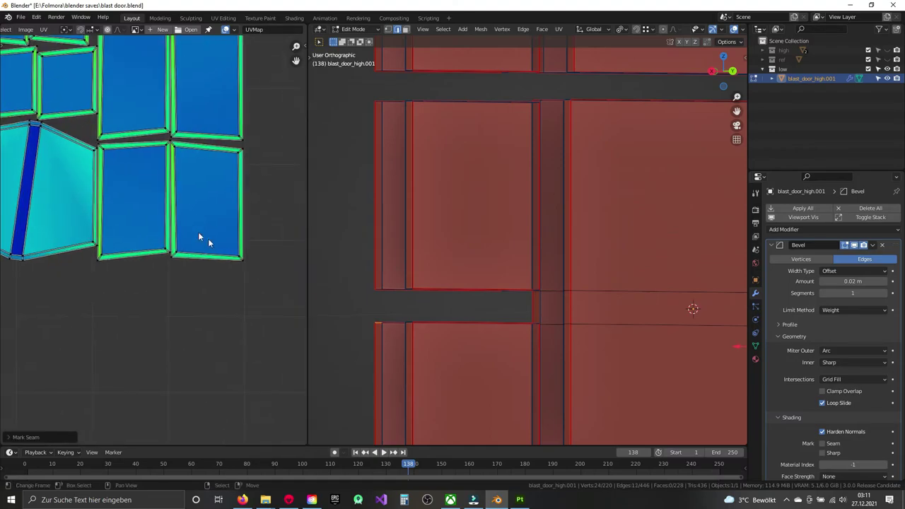
{"action": "scroll", "coordinate": [234, 283], "scroll_direction": "up", "scroll_amount": 2}
{"action": "left_click", "coordinate": [290, 270]}
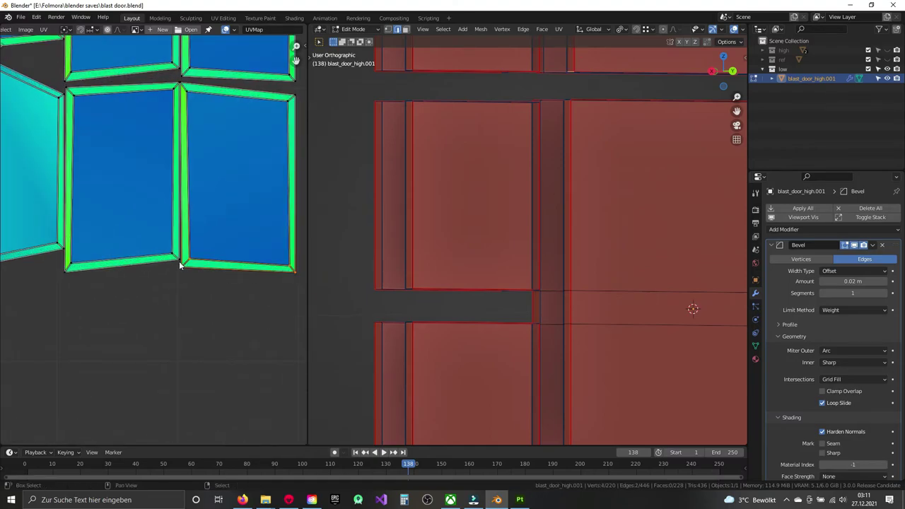
{"action": "left_click", "coordinate": [165, 264]}
{"action": "scroll", "coordinate": [148, 268], "scroll_direction": "up", "scroll_amount": 2}
{"action": "scroll", "coordinate": [106, 234], "scroll_direction": "up", "scroll_amount": 2}
{"action": "left_click", "coordinate": [72, 204], "text": "shift"}
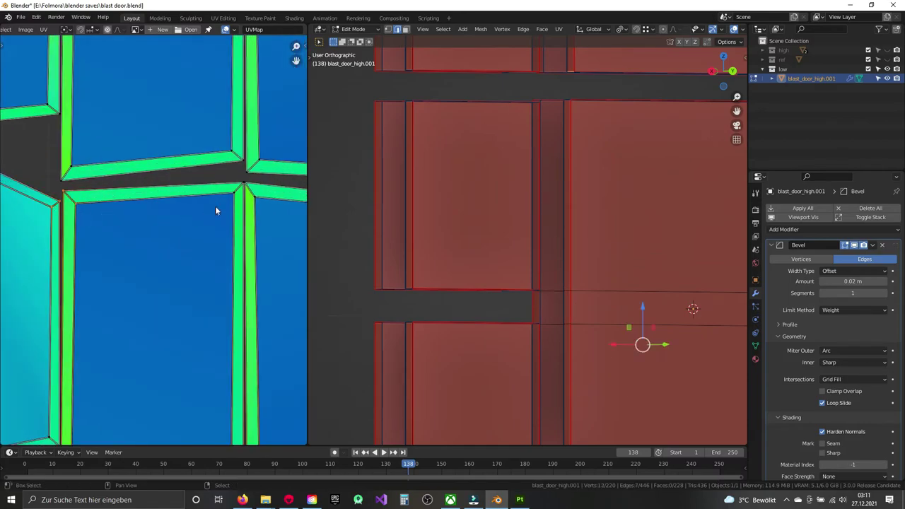
{"action": "left_click", "coordinate": [244, 189], "text": "shift"}
{"action": "left_click", "coordinate": [244, 190], "text": "shift"}
{"action": "left_click", "coordinate": [242, 191], "text": "shift"}
{"action": "left_click", "coordinate": [241, 190], "text": "shift"}
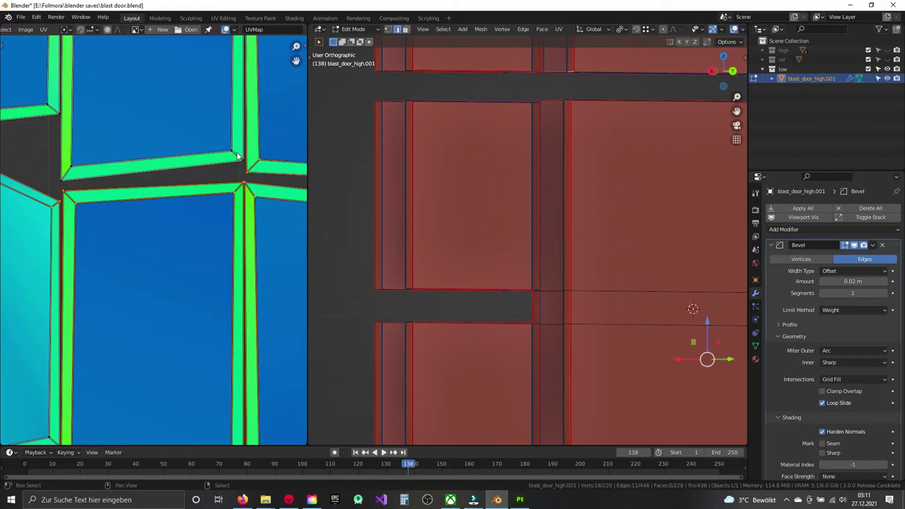
{"action": "left_click", "coordinate": [73, 181], "text": "shift"}
{"action": "left_click", "coordinate": [63, 173], "text": "shift"}
{"action": "scroll", "coordinate": [186, 309], "scroll_direction": "up", "scroll_amount": 2}
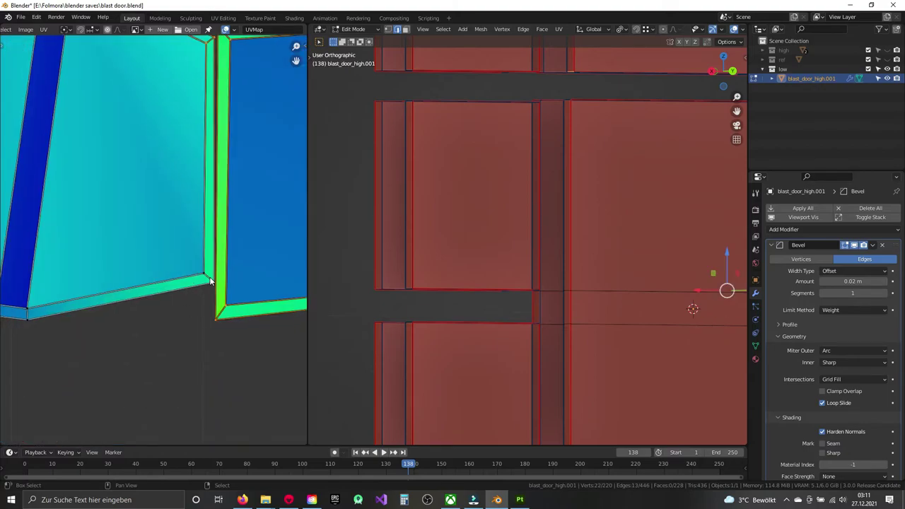
{"action": "left_click", "coordinate": [210, 281], "text": "shift"}
{"action": "mouse_move", "coordinate": [256, 355]}
{"action": "middle_mouse_down"}
{"action": "mouse_move", "coordinate": [106, 297]}
{"action": "mouse_move", "coordinate": [141, 193]}
{"action": "mouse_move", "coordinate": [196, 228]}
{"action": "mouse_move", "coordinate": [304, 267]}
{"action": "mouse_move", "coordinate": [230, 296]}
{"action": "middle_mouse_up"}
Step: Add more bevel corner vertices and the vertices along the shared island edge
{"action": "left_click", "coordinate": [106, 297], "text": "shift"}
{"action": "left_click", "coordinate": [109, 174], "text": "shift"}
{"action": "left_click", "coordinate": [123, 272], "text": "shift"}
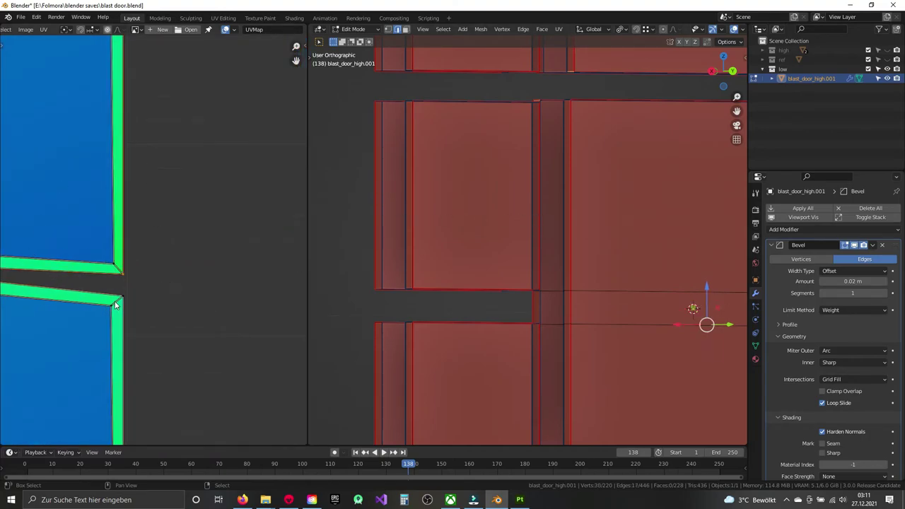
{"action": "left_click", "coordinate": [116, 303], "text": "shift"}
{"action": "left_click", "coordinate": [117, 276], "text": "shift"}
{"action": "mouse_move", "coordinate": [117, 276]}
{"action": "middle_mouse_down"}
{"action": "mouse_move", "coordinate": [126, 161]}
{"action": "mouse_move", "coordinate": [189, 313]}
{"action": "middle_mouse_up"}
{"action": "left_click", "coordinate": [200, 242], "text": "shift"}
{"action": "left_click", "coordinate": [286, 202], "text": "shift"}
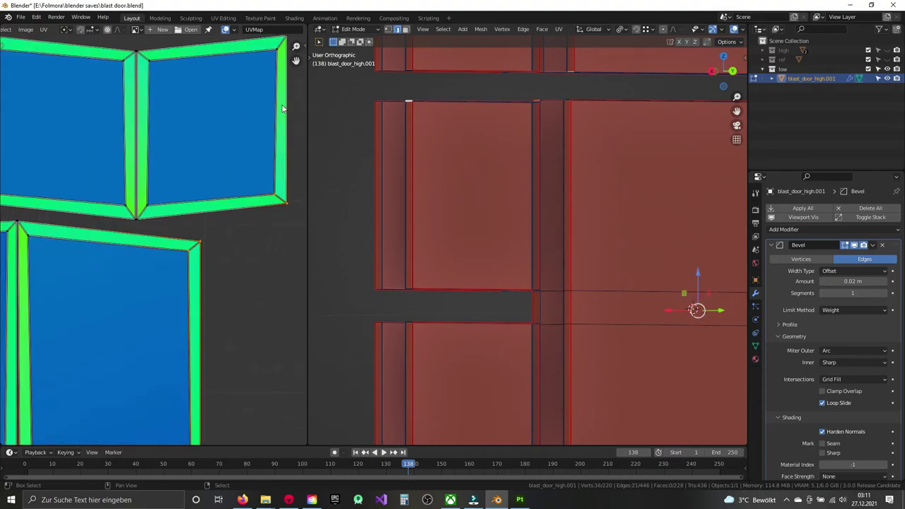
{"action": "left_click", "coordinate": [277, 41], "text": "shift"}
{"action": "left_click", "coordinate": [134, 55], "text": "shift"}
{"action": "left_click", "coordinate": [138, 54], "text": "shift"}
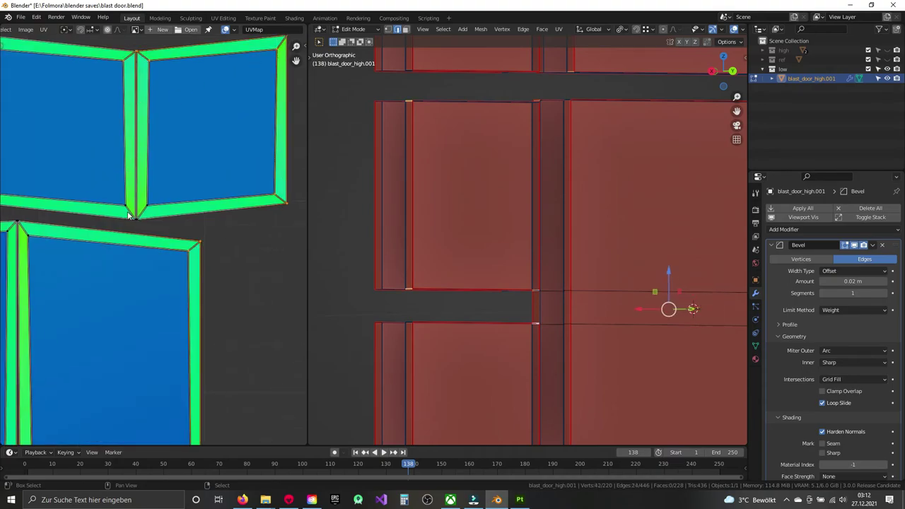
{"action": "left_click", "coordinate": [131, 216], "text": "shift"}
{"action": "left_click", "coordinate": [141, 214], "text": "shift"}
Step: Add corner vertices of further islands, including the top island corners, to the selection
{"action": "middle_click_drag", "start_coordinate": [64, 248], "coordinate": [244, 258]}
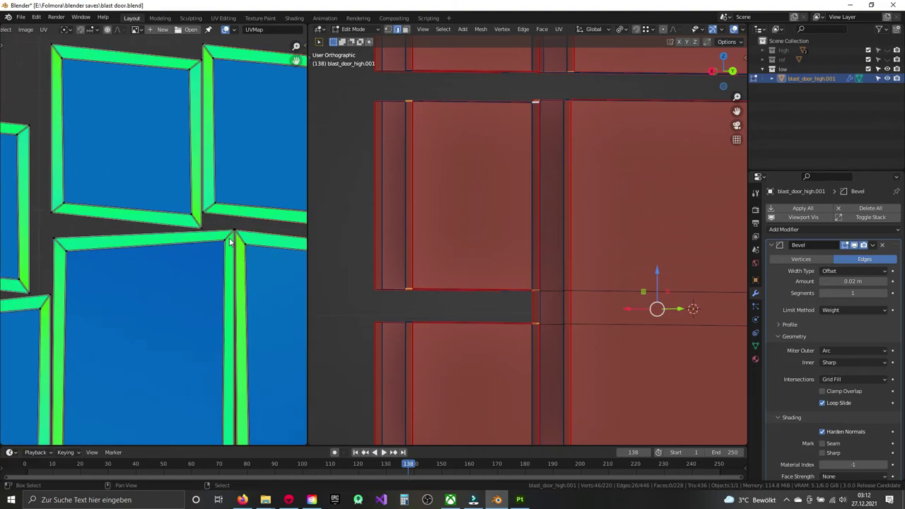
{"action": "left_click", "coordinate": [230, 241], "text": "shift"}
{"action": "left_click", "coordinate": [194, 223], "text": "shift"}
{"action": "left_click", "coordinate": [206, 210], "text": "shift"}
{"action": "middle_click_drag", "start_coordinate": [207, 61], "coordinate": [211, 150]}
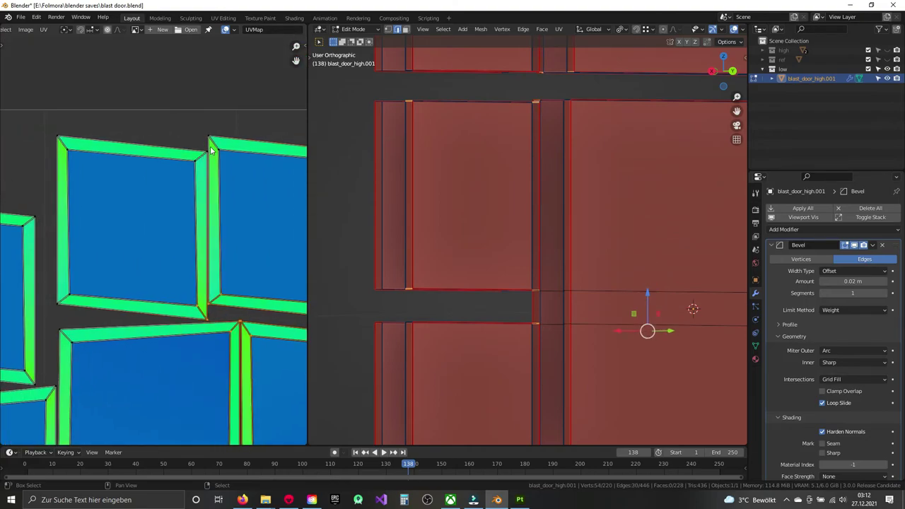
{"action": "left_click", "coordinate": [209, 144], "text": "shift"}
{"action": "left_click", "coordinate": [196, 161], "text": "shift"}
{"action": "left_click", "coordinate": [198, 160], "text": "shift"}
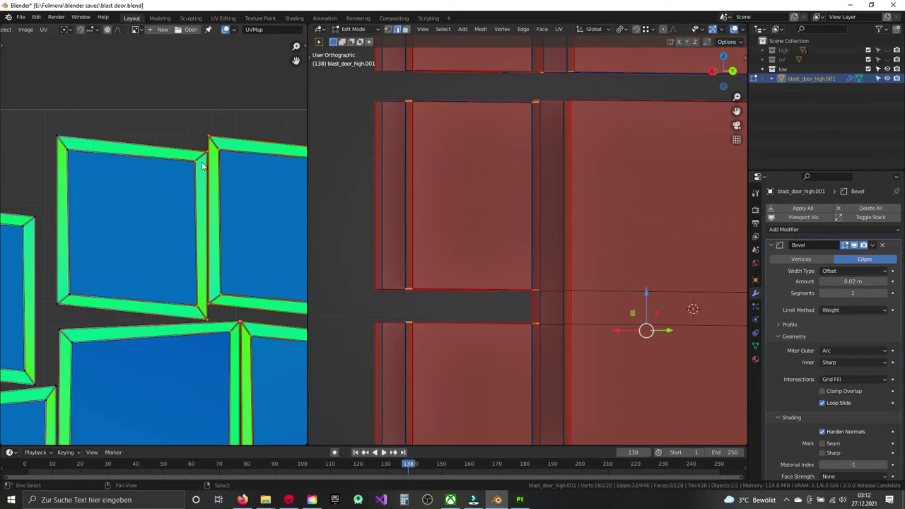
Step: Deselect two wrongly picked corners and add the remaining islands' corner vertices
{"action": "left_click", "coordinate": [203, 185], "text": "shift"}
{"action": "left_click", "coordinate": [195, 164], "text": "shift"}
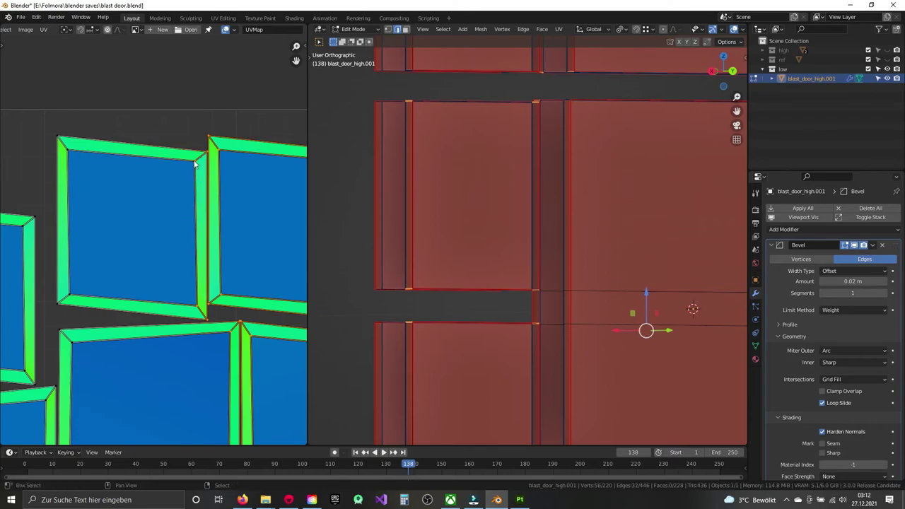
{"action": "left_click", "coordinate": [58, 139], "text": "shift"}
{"action": "left_click", "coordinate": [59, 302], "text": "shift"}
{"action": "mouse_move", "coordinate": [57, 322]}
{"action": "middle_mouse_down"}
{"action": "mouse_move", "coordinate": [111, 205]}
{"action": "mouse_move", "coordinate": [148, 348]}
{"action": "middle_mouse_up"}
{"action": "left_click", "coordinate": [119, 220], "text": "shift"}
{"action": "left_click", "coordinate": [134, 274], "text": "shift"}
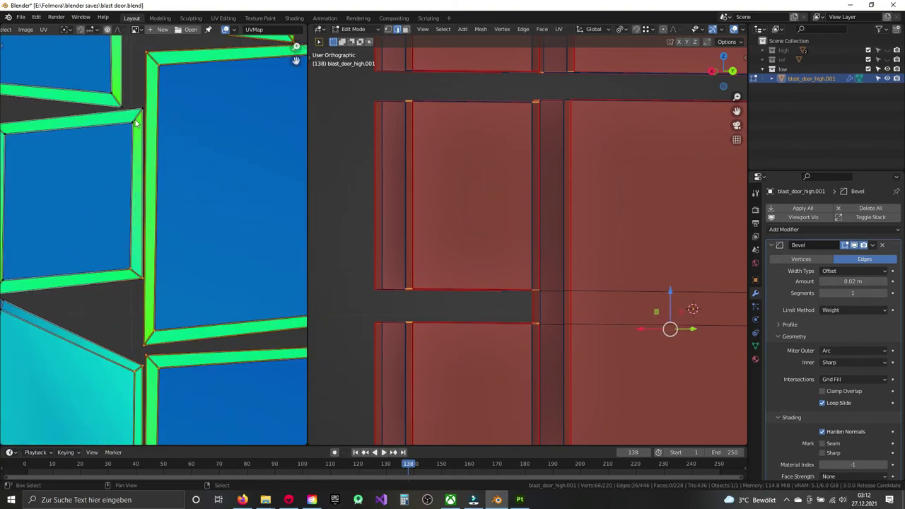
{"action": "left_click", "coordinate": [138, 121], "text": "shift"}
{"action": "middle_click_drag", "start_coordinate": [7, 127], "coordinate": [127, 155]}
{"action": "left_click", "coordinate": [127, 311], "text": "shift"}
{"action": "left_click", "coordinate": [130, 315], "text": "shift"}
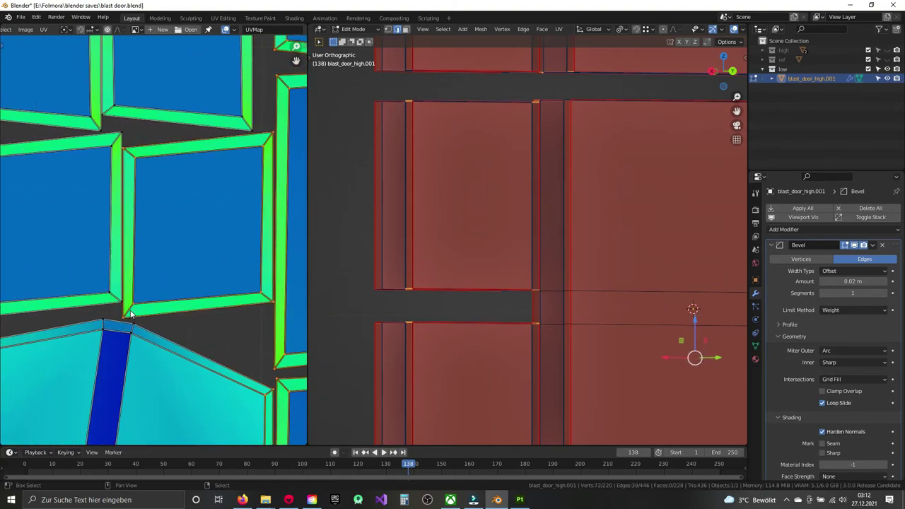
Step: Mark the selected bevel corners as seams and re-unwrap the door
{"action": "key", "text": "ctrl+l"}
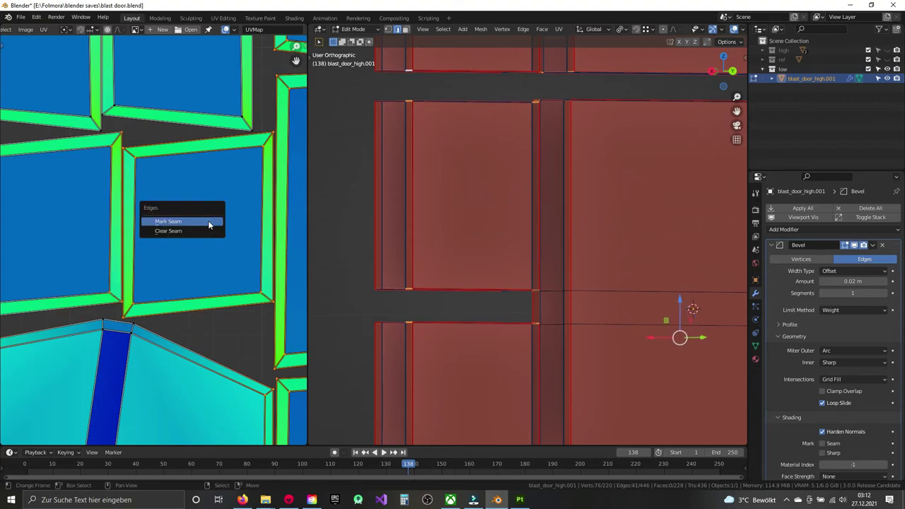
{"action": "left_click", "coordinate": [208, 221]}
{"action": "key", "text": "u"}
{"action": "left_click", "coordinate": [215, 245]}
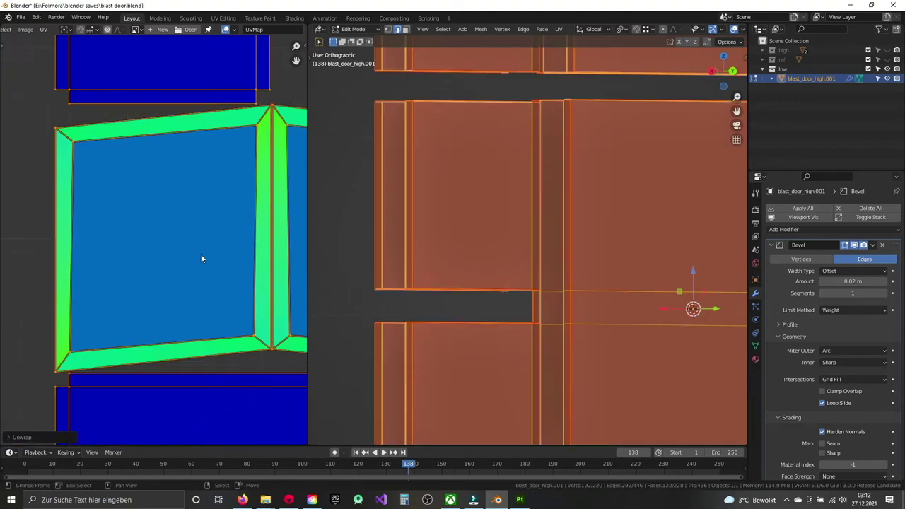
Step: Clear the selection and pick the six flat panel islands
{"action": "scroll", "coordinate": [219, 273], "scroll_direction": "down", "scroll_amount": 4}
{"action": "key", "text": "alt+a"}
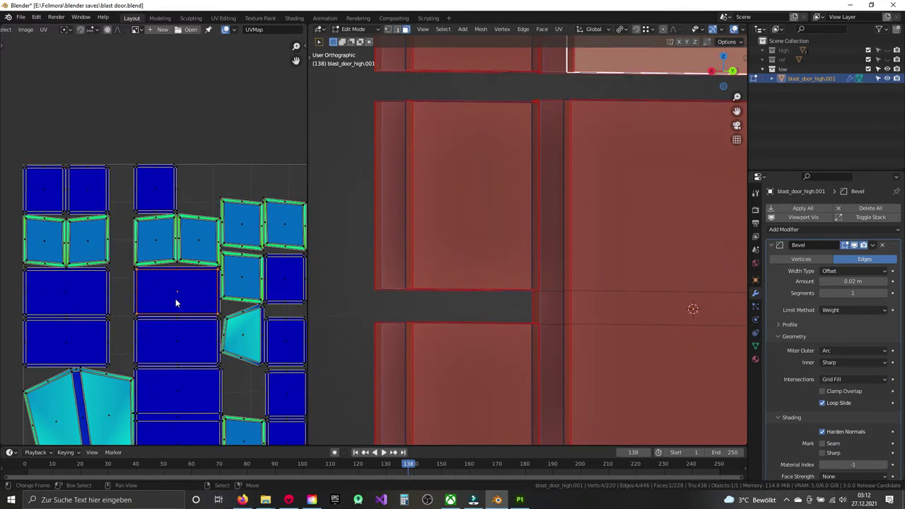
{"action": "left_click", "coordinate": [48, 191]}
{"action": "left_click", "coordinate": [87, 190], "text": "shift"}
{"action": "left_click", "coordinate": [204, 360], "text": "shift"}
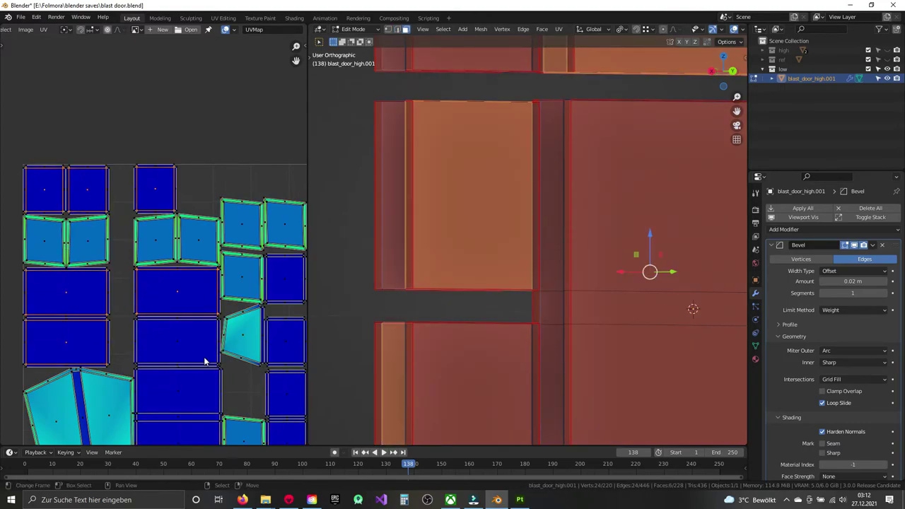
{"action": "left_click", "coordinate": [293, 299], "text": "shift"}
{"action": "left_click", "coordinate": [274, 402], "text": "shift"}
{"action": "middle_click_drag", "start_coordinate": [274, 401], "coordinate": [242, 250]}
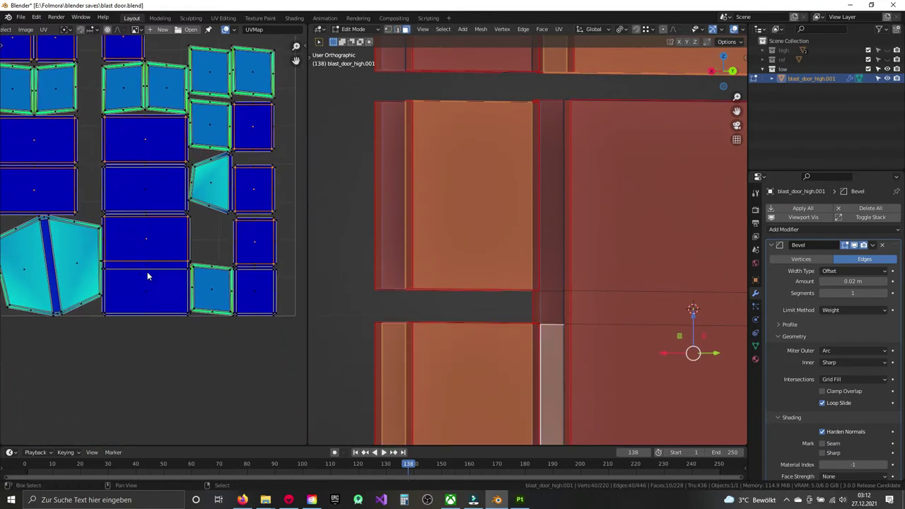
{"action": "left_click", "coordinate": [258, 284], "text": "shift"}
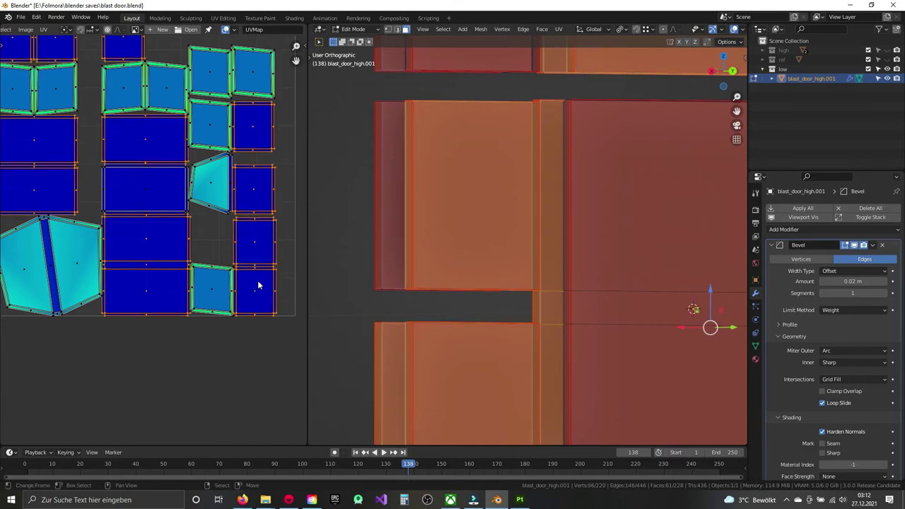
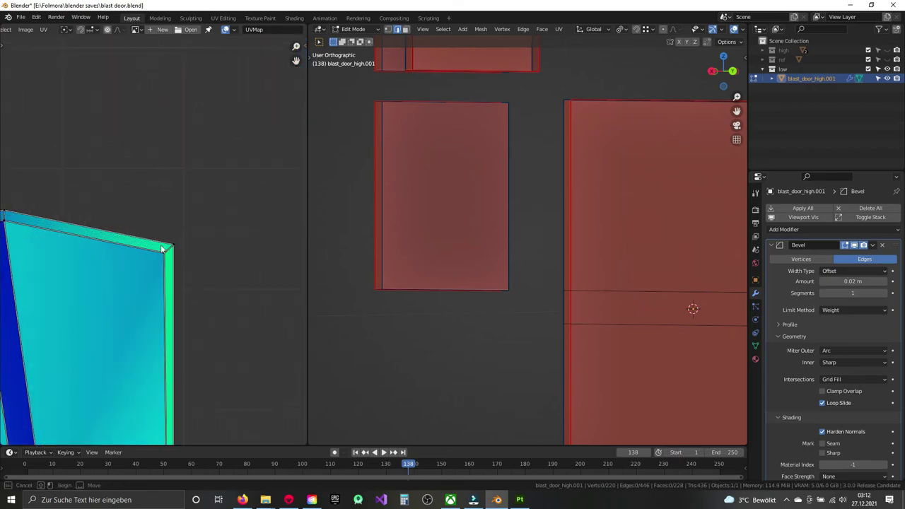
Step: Select the first island's bevel corner edges and mark them as a seam
{"action": "scroll", "coordinate": [66, 304], "scroll_direction": "down", "scroll_amount": 4}
{"action": "left_click", "coordinate": [67, 304]}
{"action": "scroll", "coordinate": [135, 278], "scroll_direction": "up", "scroll_amount": 3}
{"action": "left_click", "coordinate": [131, 301]}
{"action": "middle_click_drag", "start_coordinate": [131, 308], "coordinate": [103, 169]}
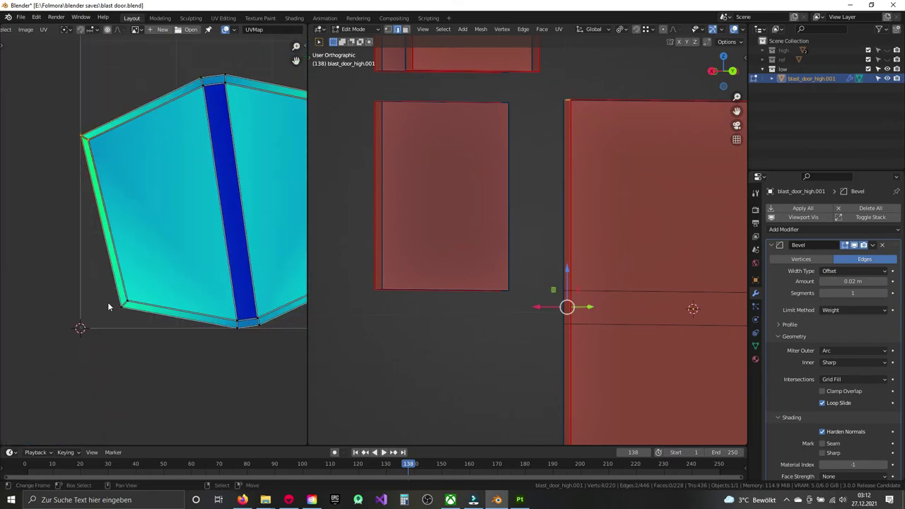
{"action": "left_click_drag", "start_coordinate": [111, 293], "coordinate": [149, 325]}
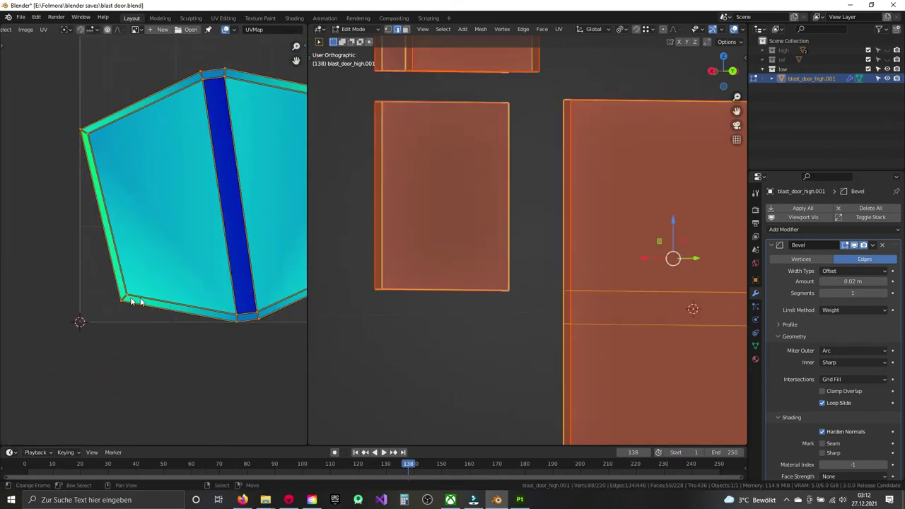
{"action": "left_click", "coordinate": [263, 293]}
{"action": "left_click", "coordinate": [241, 287]}
{"action": "left_click", "coordinate": [207, 280]}
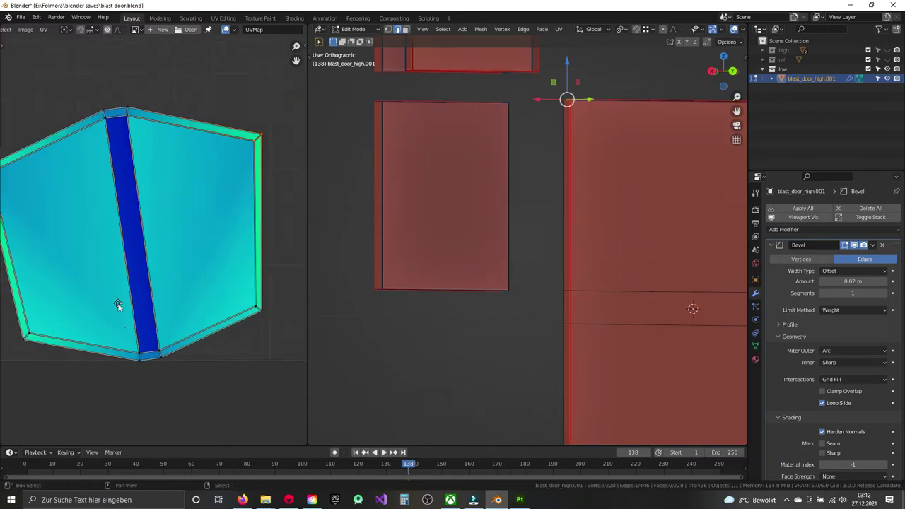
{"action": "middle_click_drag", "start_coordinate": [118, 305], "coordinate": [85, 331]}
{"action": "left_click", "coordinate": [226, 338]}
{"action": "left_click", "coordinate": [92, 291]}
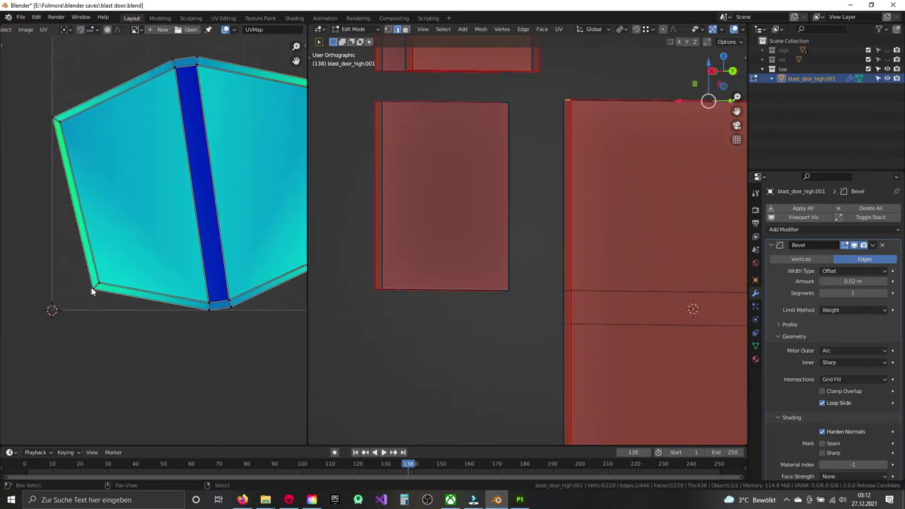
{"action": "left_click", "coordinate": [55, 121]}
{"action": "right_click", "coordinate": [139, 183]}
{"action": "left_click", "coordinate": [140, 183]}
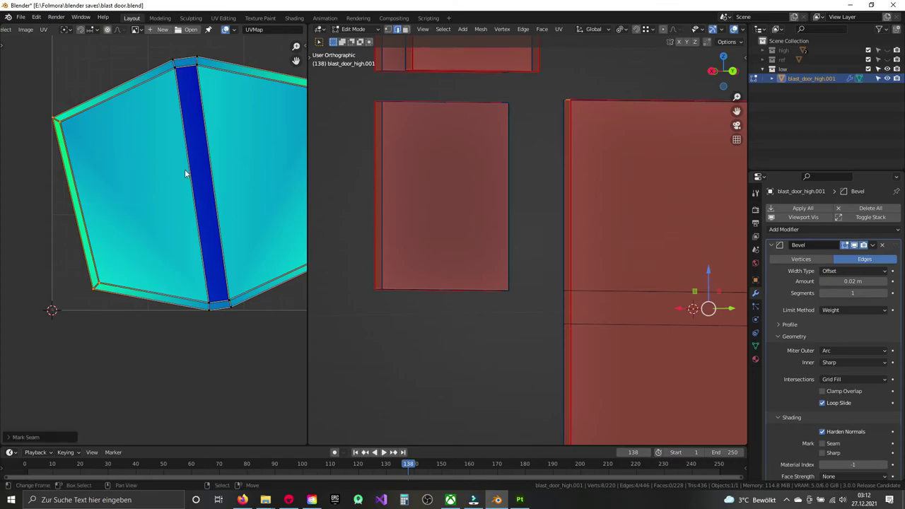
{"action": "key", "text": "Home"}
Step: Mark seams on the bevel corners of the square and neighbouring strip islands
{"action": "scroll", "coordinate": [138, 288], "scroll_direction": "up", "scroll_amount": 5}
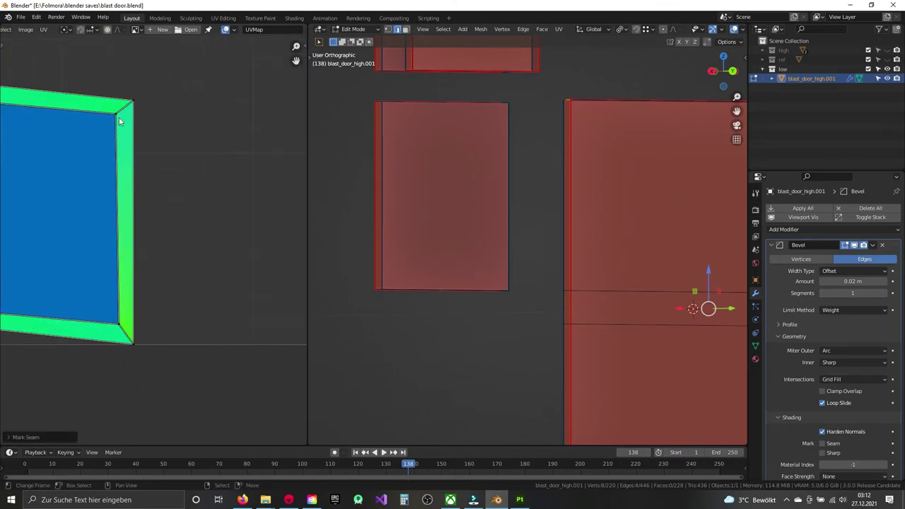
{"action": "left_click", "coordinate": [135, 314]}
{"action": "middle_click_drag", "start_coordinate": [39, 290], "coordinate": [85, 323]}
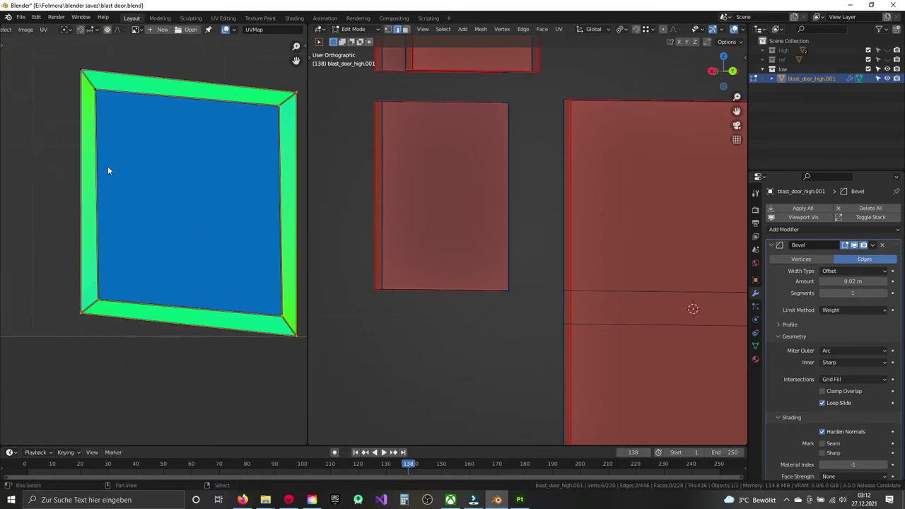
{"action": "scroll", "coordinate": [94, 87], "scroll_direction": "down", "scroll_amount": 4}
{"action": "middle_click_drag", "start_coordinate": [67, 378], "coordinate": [36, 247]}
{"action": "scroll", "coordinate": [35, 248], "scroll_direction": "up", "scroll_amount": 2}
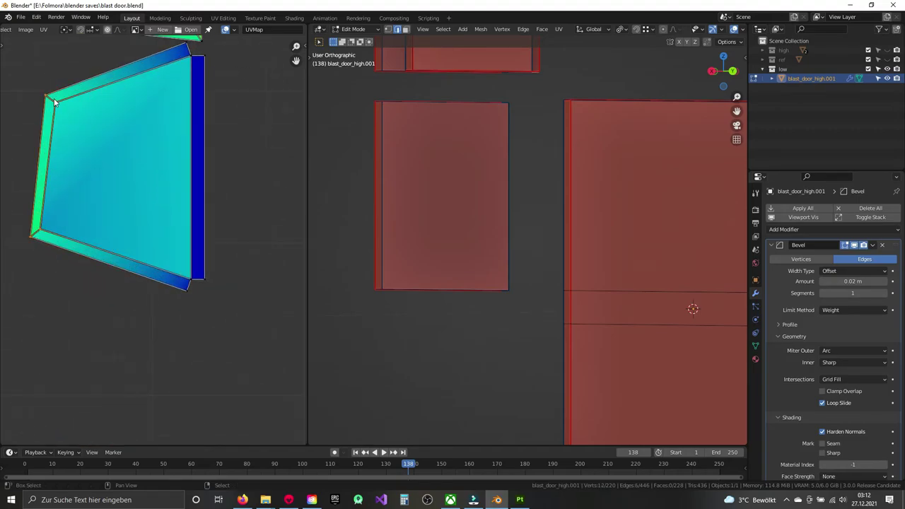
{"action": "middle_click_drag", "start_coordinate": [54, 102], "coordinate": [212, 287]}
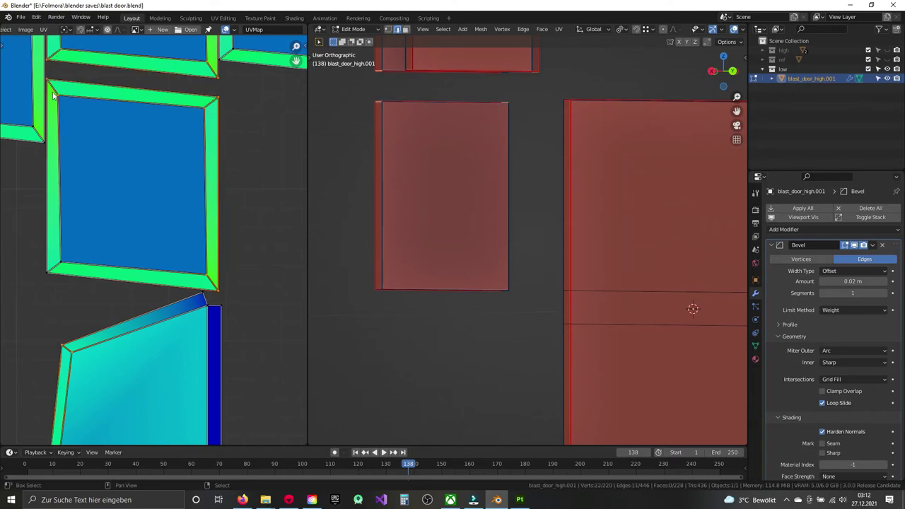
{"action": "middle_click_drag", "start_coordinate": [54, 267], "coordinate": [236, 268]}
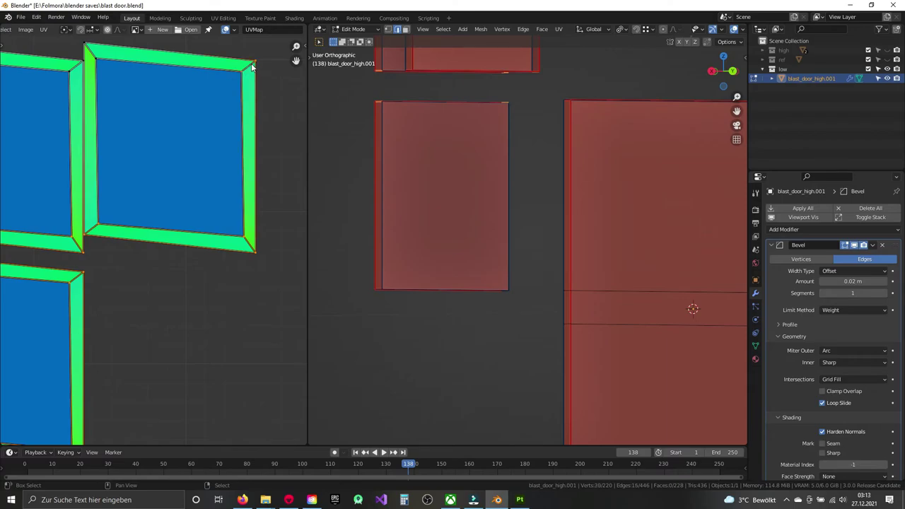
{"action": "middle_click_drag", "start_coordinate": [88, 51], "coordinate": [106, 124]}
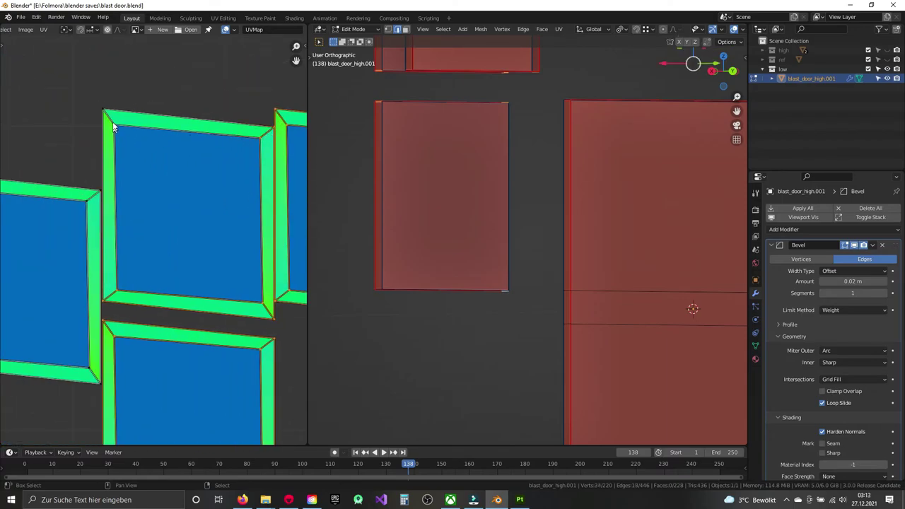
{"action": "left_click", "coordinate": [98, 212]}
{"action": "middle_click_drag", "start_coordinate": [89, 368], "coordinate": [219, 300]}
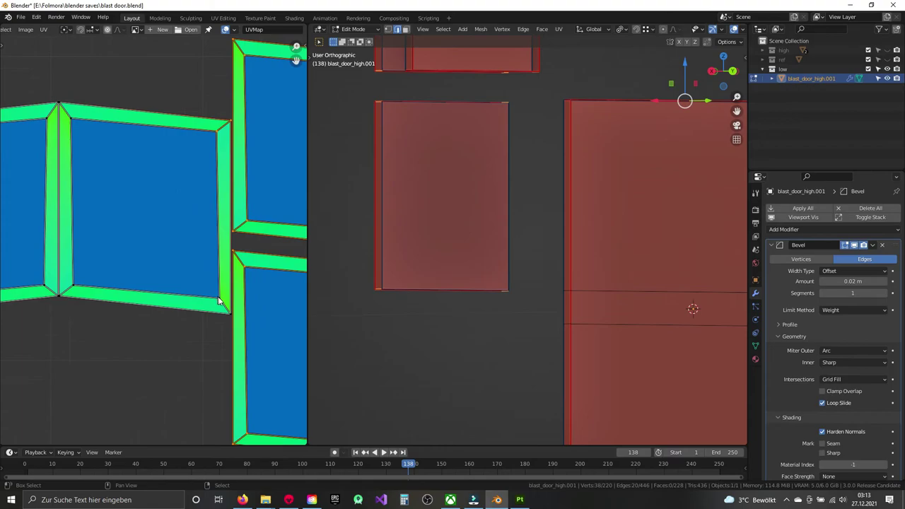
{"action": "left_click", "coordinate": [224, 302]}
{"action": "left_click", "coordinate": [49, 292]}
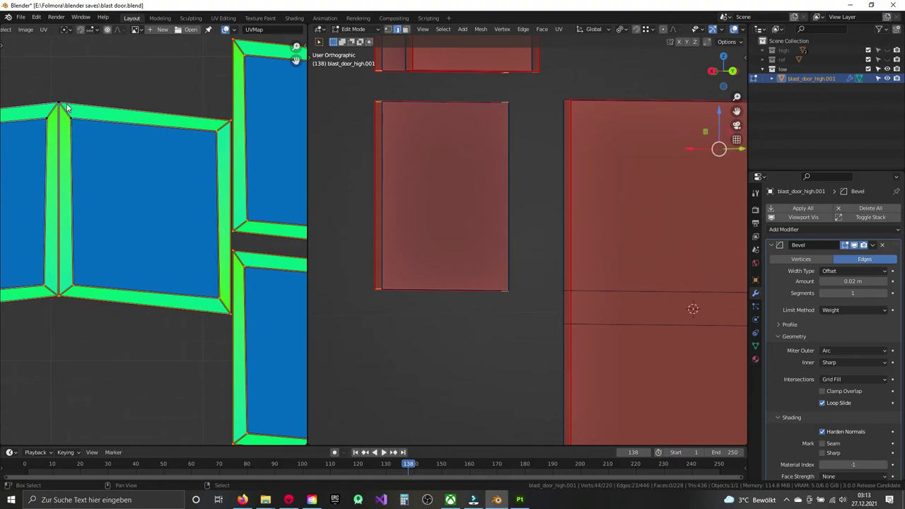
{"action": "left_click", "coordinate": [69, 113]}
{"action": "key", "text": "g"}
{"action": "left_click", "coordinate": [78, 115], "text": "shift"}
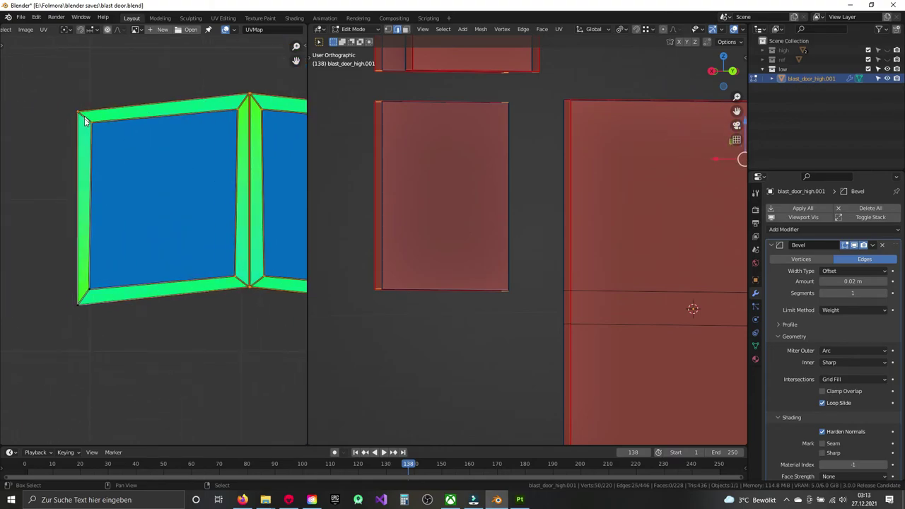
{"action": "key", "text": "ctrl+e"}
{"action": "left_click", "coordinate": [229, 212]}
Step: Mark seams along the strip's corner edges and the V junction edges
{"action": "scroll", "coordinate": [186, 240], "scroll_direction": "down", "scroll_amount": 5}
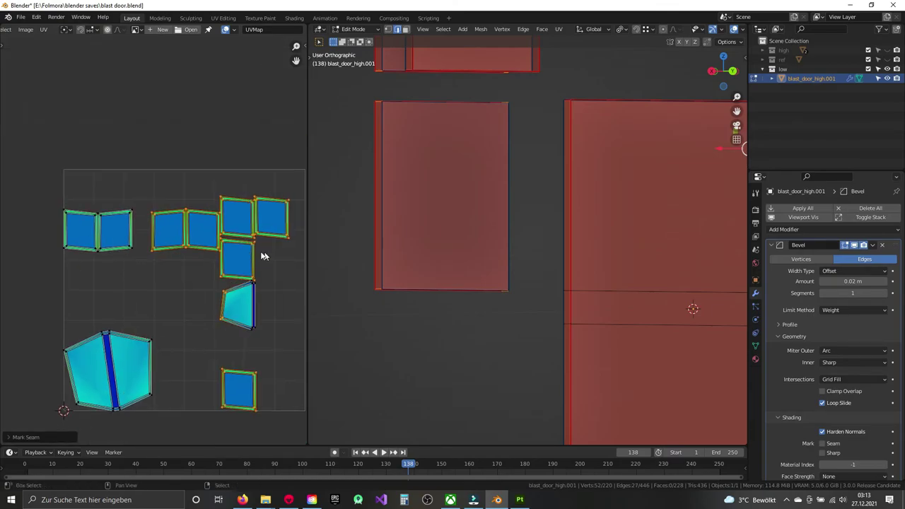
{"action": "scroll", "coordinate": [265, 240], "scroll_direction": "up", "scroll_amount": 7}
{"action": "scroll", "coordinate": [212, 226], "scroll_direction": "up", "scroll_amount": 4}
{"action": "left_click", "coordinate": [164, 159]}
{"action": "scroll", "coordinate": [173, 142], "scroll_direction": "down", "scroll_amount": 1}
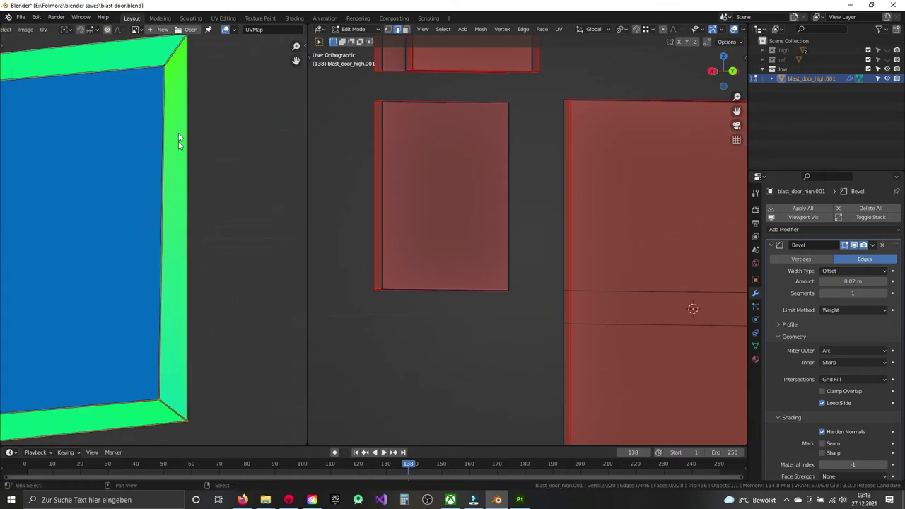
{"action": "scroll", "coordinate": [106, 113], "scroll_direction": "left", "scroll_amount": 3, "text": "ctrl"}
{"action": "scroll", "coordinate": [88, 106], "scroll_direction": "right", "scroll_amount": 5, "text": "ctrl"}
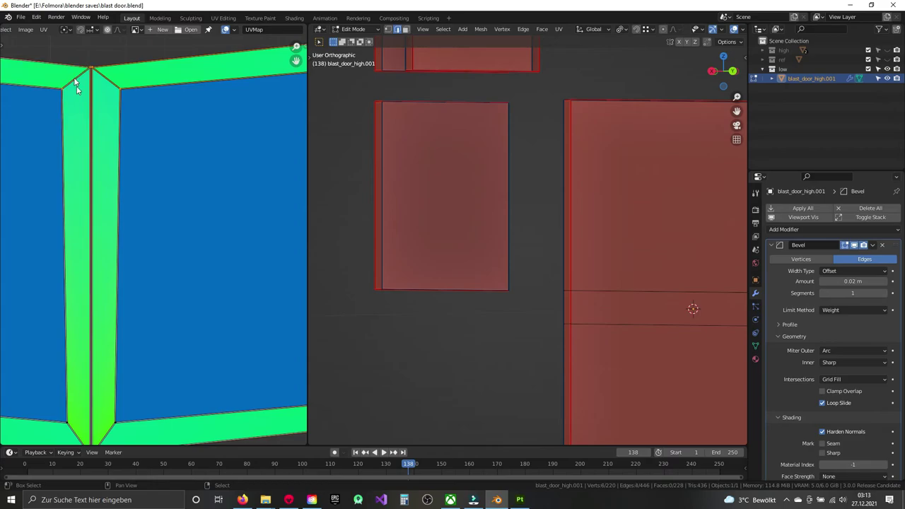
{"action": "scroll", "coordinate": [106, 212], "scroll_direction": "down", "scroll_amount": 5, "text": "shift"}
{"action": "left_click", "coordinate": [132, 297], "text": "shift"}
{"action": "middle_click_drag", "start_coordinate": [106, 294], "coordinate": [79, 311]}
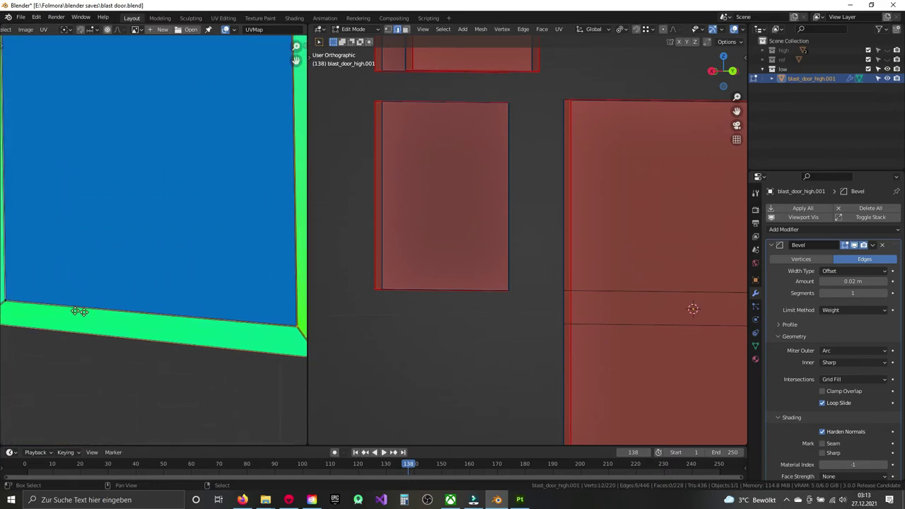
{"action": "scroll", "coordinate": [47, 313], "scroll_direction": "left", "scroll_amount": 2, "text": "ctrl"}
{"action": "scroll", "coordinate": [78, 212], "scroll_direction": "up", "scroll_amount": 5, "text": "shift"}
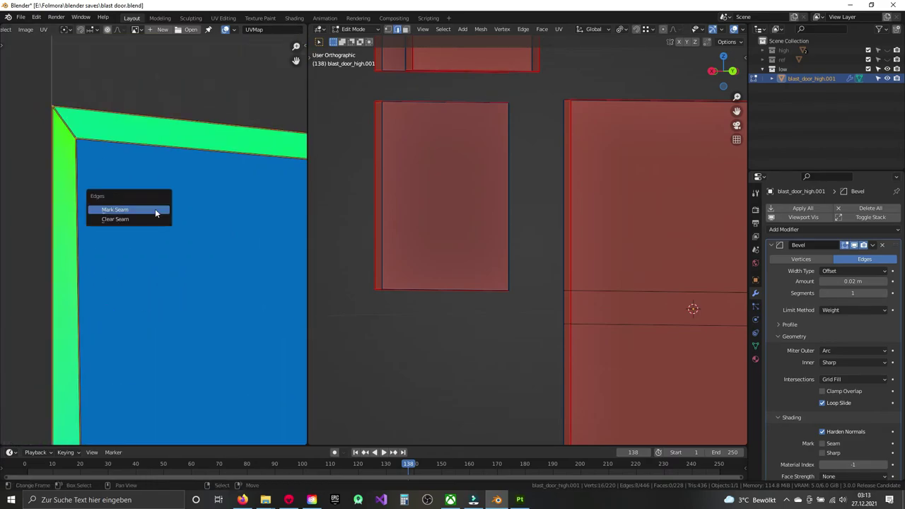
{"action": "left_click", "coordinate": [158, 210]}
Step: Unwrap the selection, reveal hidden parts, unwrap the whole door and save blast door.blend
{"action": "key", "text": "u"}
{"action": "left_click", "coordinate": [184, 265]}
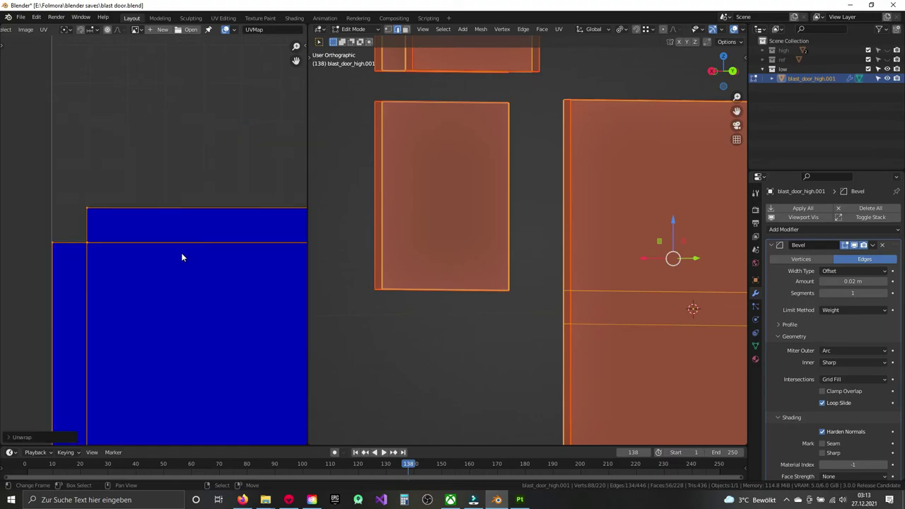
{"action": "scroll", "coordinate": [181, 253], "scroll_direction": "down", "scroll_amount": 3}
{"action": "key", "text": "alt+h"}
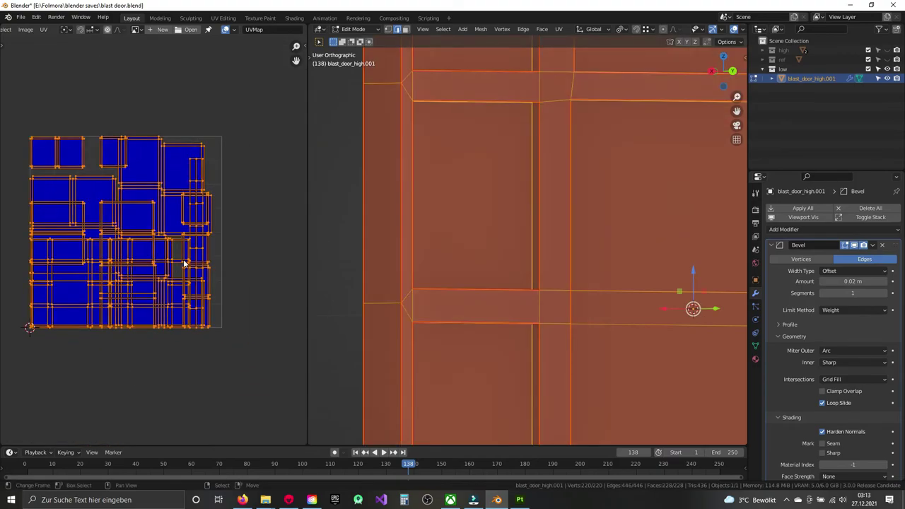
{"action": "key", "text": "u"}
{"action": "left_click", "coordinate": [447, 268]}
{"action": "scroll", "coordinate": [448, 267], "scroll_direction": "down", "scroll_amount": 2}
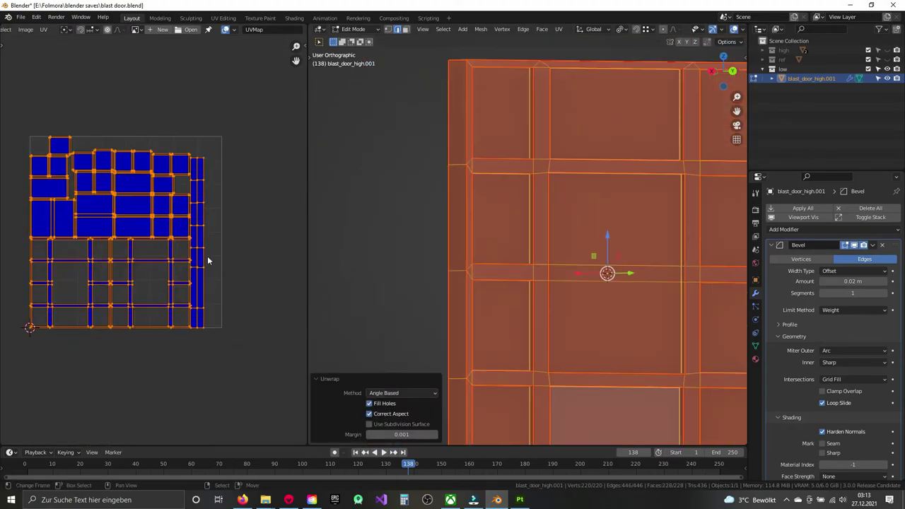
{"action": "key", "text": "ctrl+s"}
Step: Show the UVPackmaster2 sidebar with Advanced Options expanded, viewing the door from the front
{"action": "key", "text": "n"}
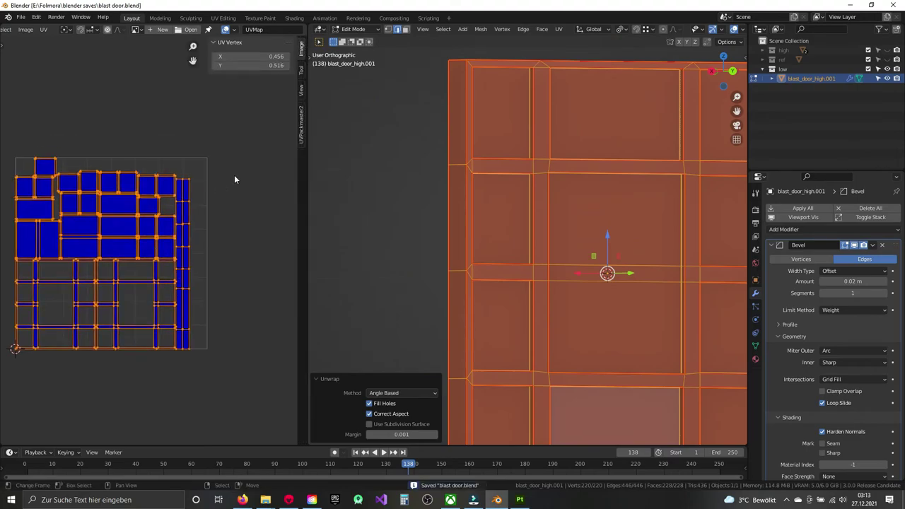
{"action": "left_click", "coordinate": [299, 125]}
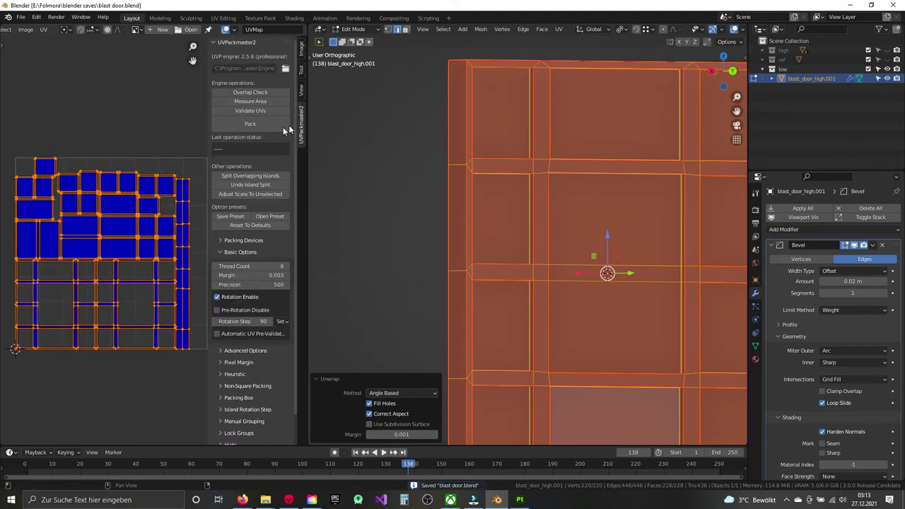
{"action": "scroll", "coordinate": [237, 331], "scroll_direction": "down", "scroll_amount": 1}
{"action": "left_click", "coordinate": [252, 320]}
{"action": "scroll", "coordinate": [251, 336], "scroll_direction": "down", "scroll_amount": 2}
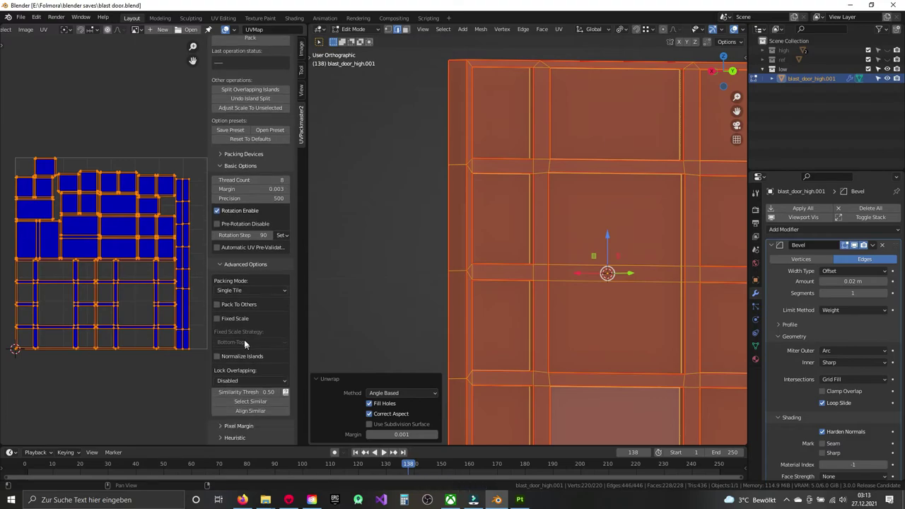
{"action": "scroll", "coordinate": [537, 296], "scroll_direction": "down", "scroll_amount": 4}
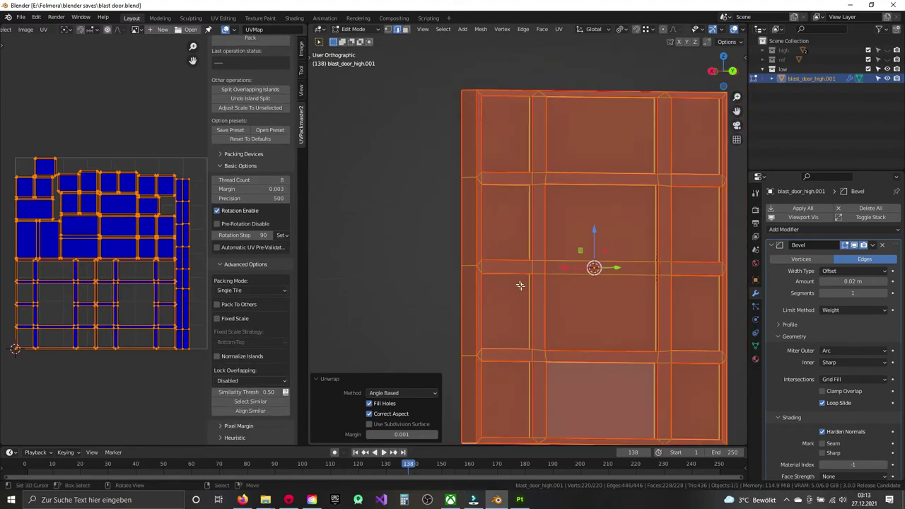
{"action": "middle_click_drag", "start_coordinate": [537, 297], "coordinate": [552, 327]}
{"action": "key", "text": "KP_1"}
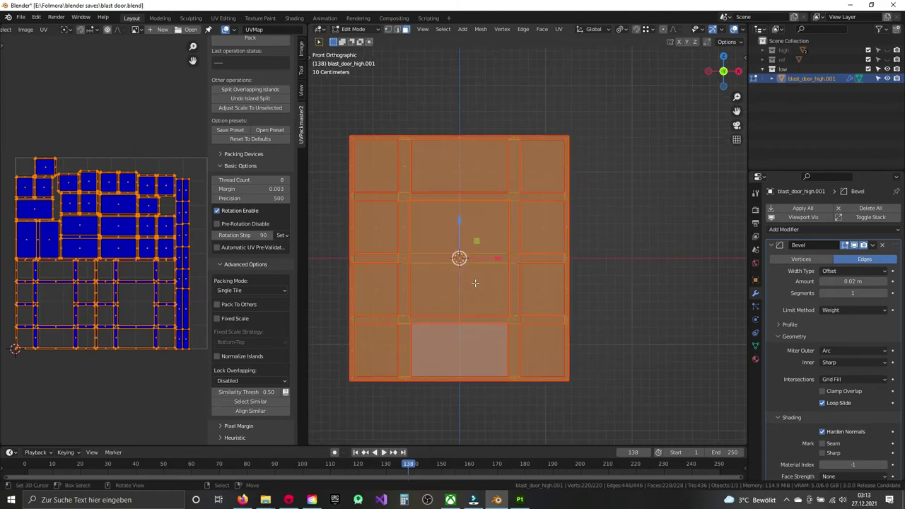
Step: In X-ray, select the door's centre face and move its UV island to the top
{"action": "key", "text": "alt+z"}
{"action": "key", "text": "alt+a"}
{"action": "left_click_drag", "start_coordinate": [443, 213], "coordinate": [474, 310]}
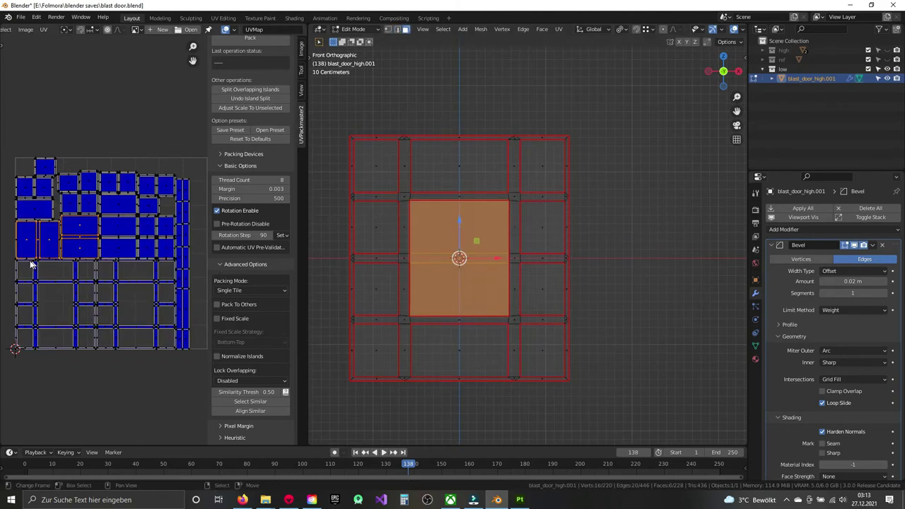
{"action": "scroll", "coordinate": [34, 262], "scroll_direction": "up", "scroll_amount": 3}
{"action": "scroll", "coordinate": [39, 259], "scroll_direction": "down", "scroll_amount": 2}
{"action": "scroll", "coordinate": [116, 265], "scroll_direction": "down", "scroll_amount": 1}
{"action": "scroll", "coordinate": [117, 265], "scroll_direction": "down", "scroll_amount": 2}
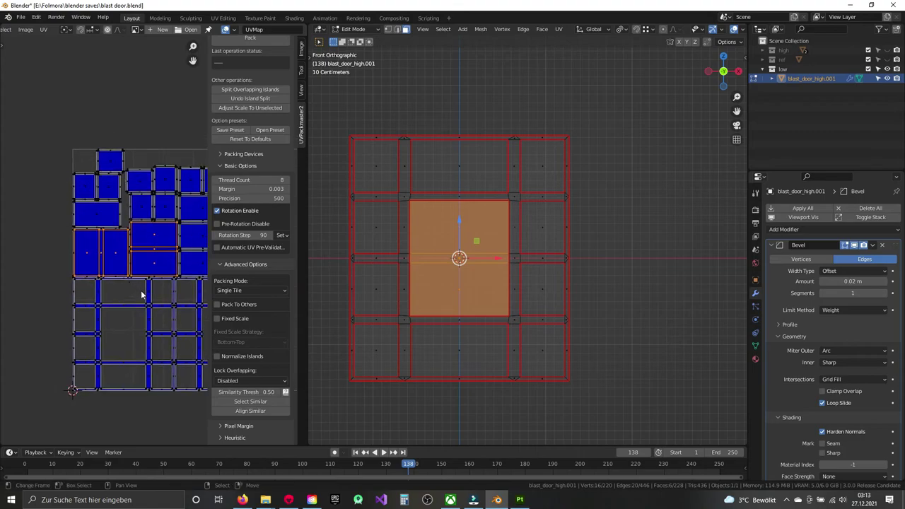
{"action": "key", "text": "g"}
{"action": "left_click", "coordinate": [57, 82]}
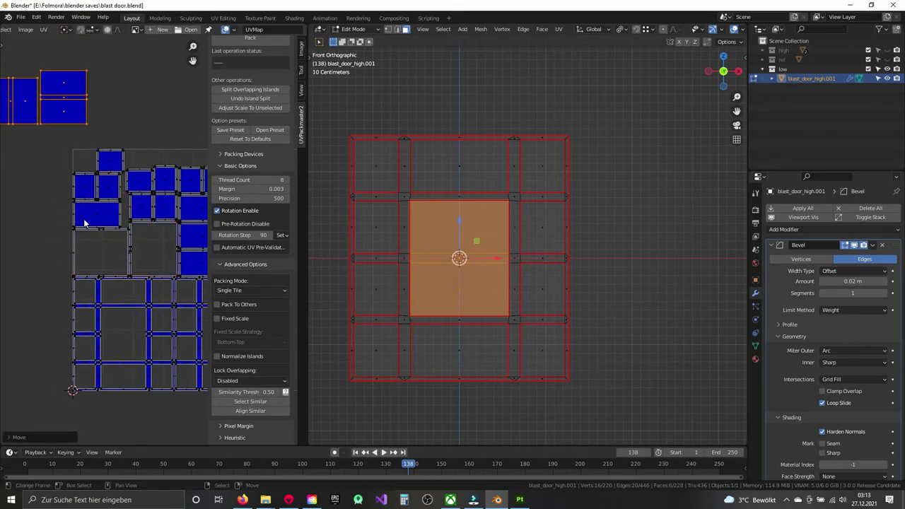
{"action": "right_click", "coordinate": [83, 222]}
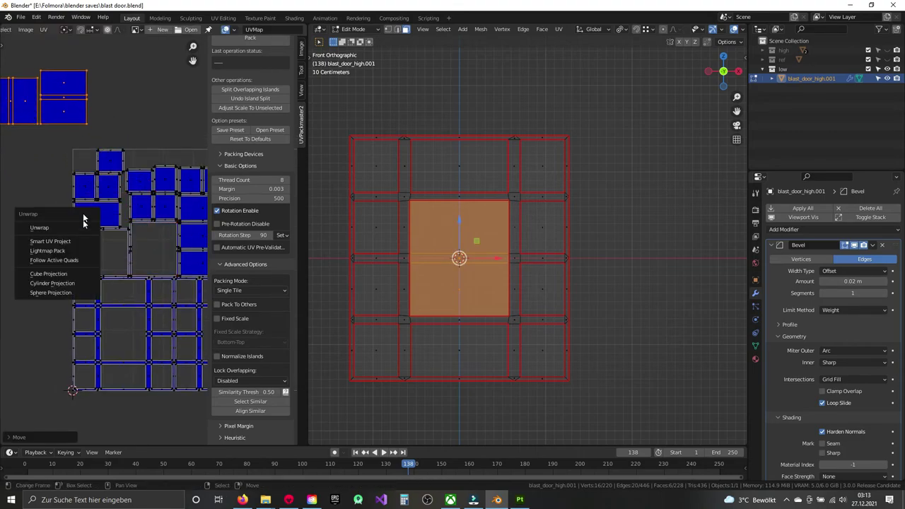
Step: Unwrap the centre face on its own, shrink its island, then enable Fixed Scale for all
{"action": "key", "text": "u"}
{"action": "left_click", "coordinate": [462, 302]}
{"action": "key", "text": "g"}
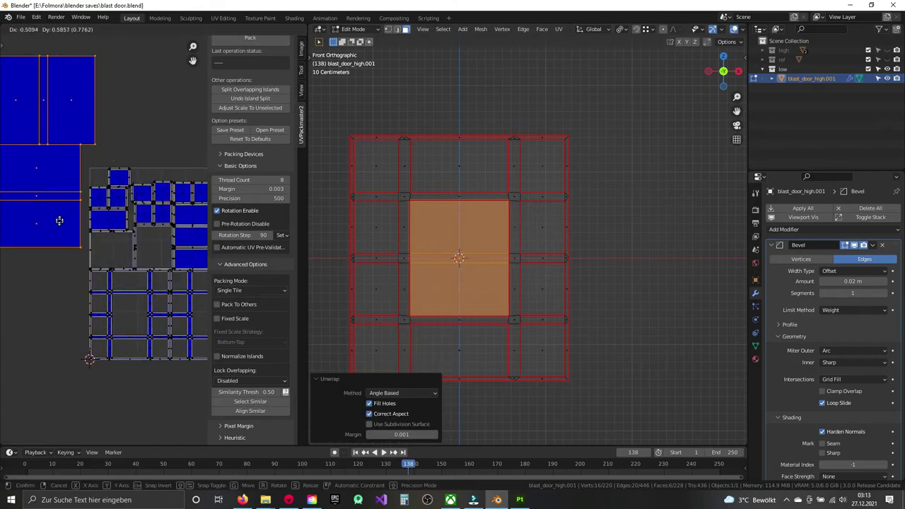
{"action": "left_click", "coordinate": [59, 220]}
{"action": "key", "text": "s"}
{"action": "mouse_move", "coordinate": [60, 221]}
{"action": "middle_mouse_down"}
{"action": "mouse_move", "coordinate": [118, 274]}
{"action": "mouse_move", "coordinate": [61, 246]}
{"action": "middle_mouse_up"}
{"action": "left_click", "coordinate": [102, 267]}
{"action": "key", "text": "a"}
{"action": "left_click", "coordinate": [217, 319]}
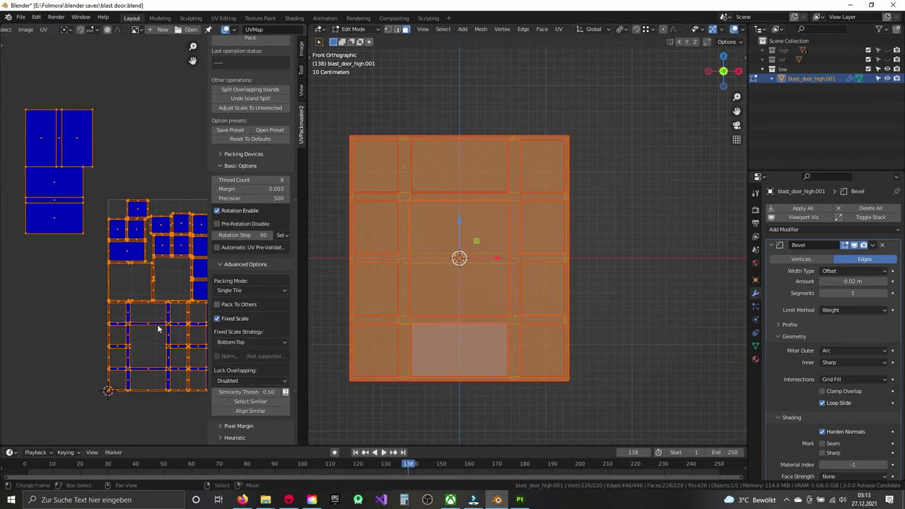
Step: Pack the UV islands with UVPackmaster, scale the layout down and repack
{"action": "scroll", "coordinate": [258, 185], "scroll_direction": "up", "scroll_amount": 4}
{"action": "left_click", "coordinate": [250, 124]}
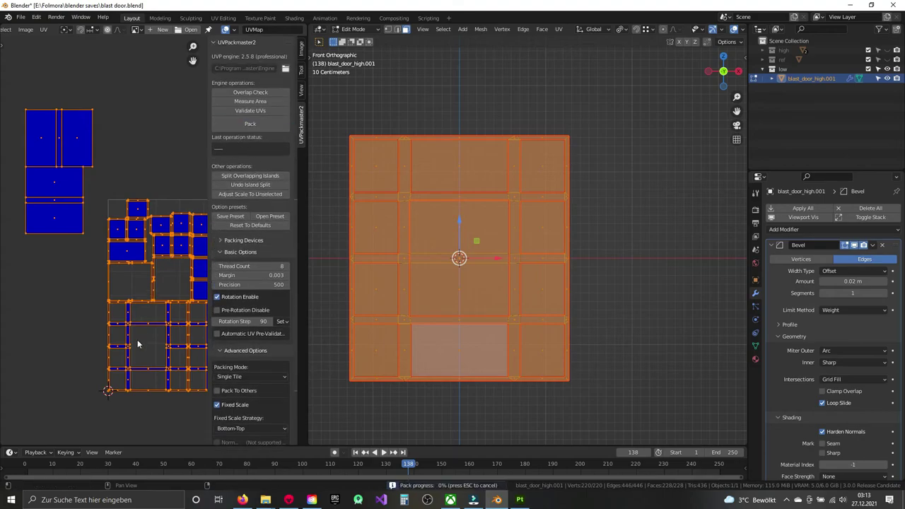
{"action": "key", "text": "s"}
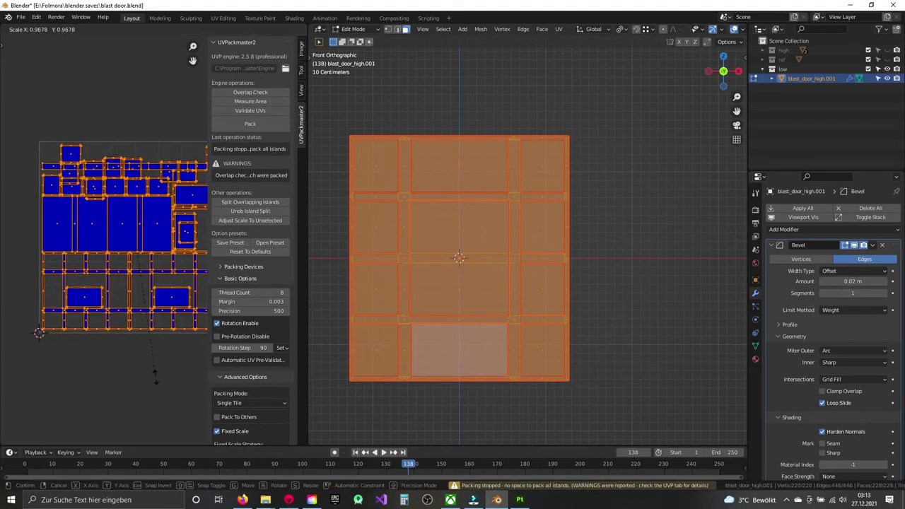
{"action": "left_click", "coordinate": [150, 364]}
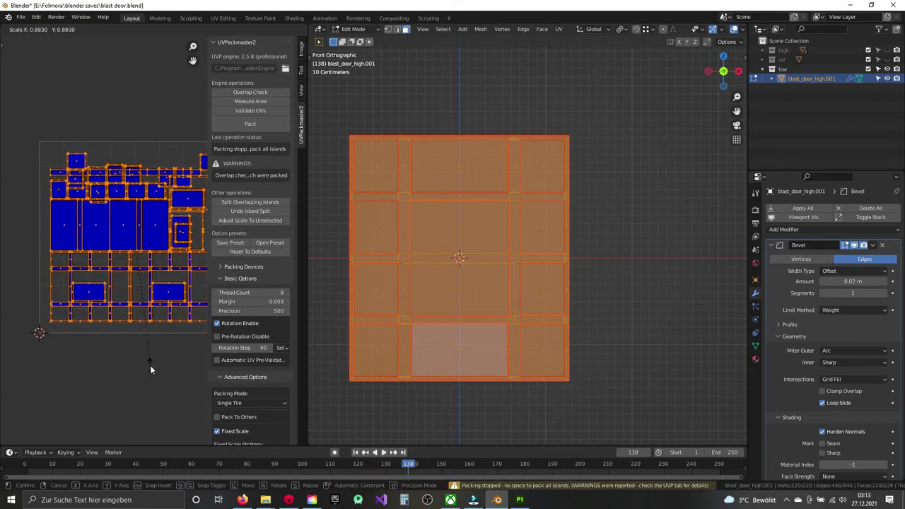
{"action": "left_click", "coordinate": [252, 125]}
{"action": "middle_click_drag", "start_coordinate": [182, 342], "coordinate": [148, 358]}
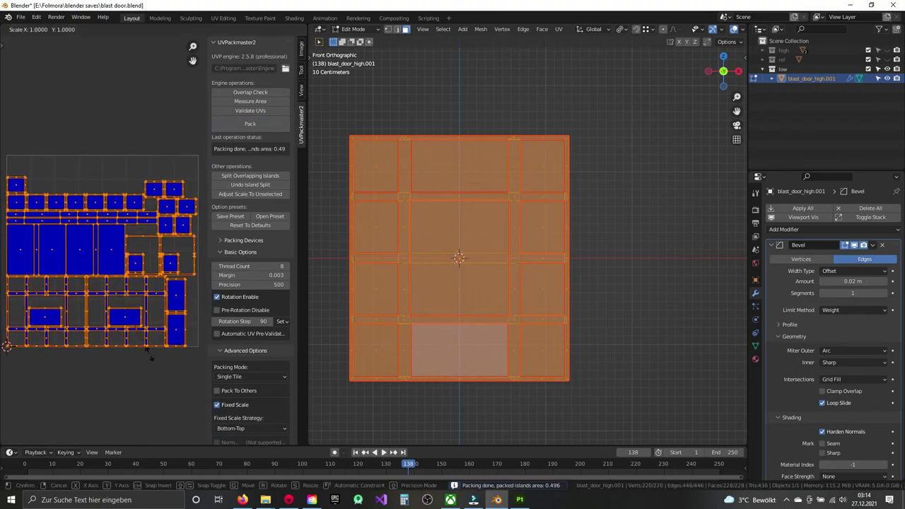
Step: Repack until the packed area reaches 0.571, hide the sidebar and return to Object Mode
{"action": "left_click", "coordinate": [250, 124]}
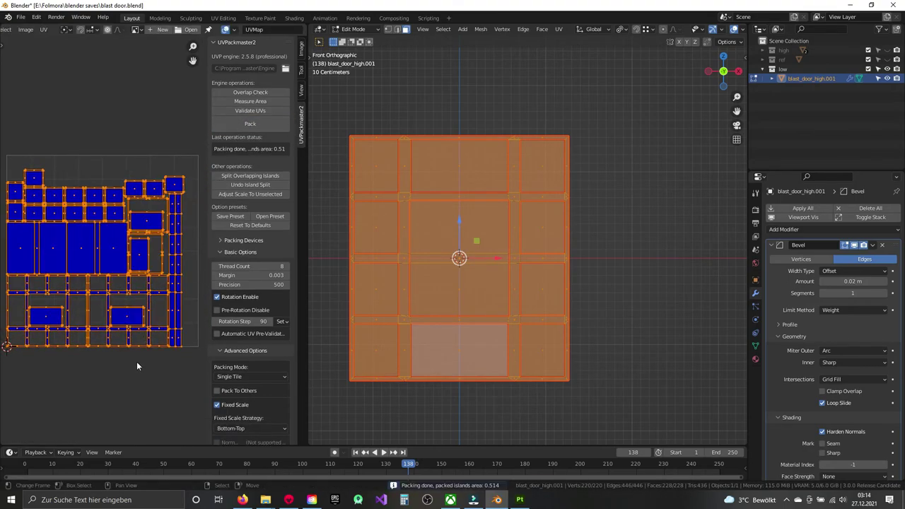
{"action": "left_click", "coordinate": [250, 123]}
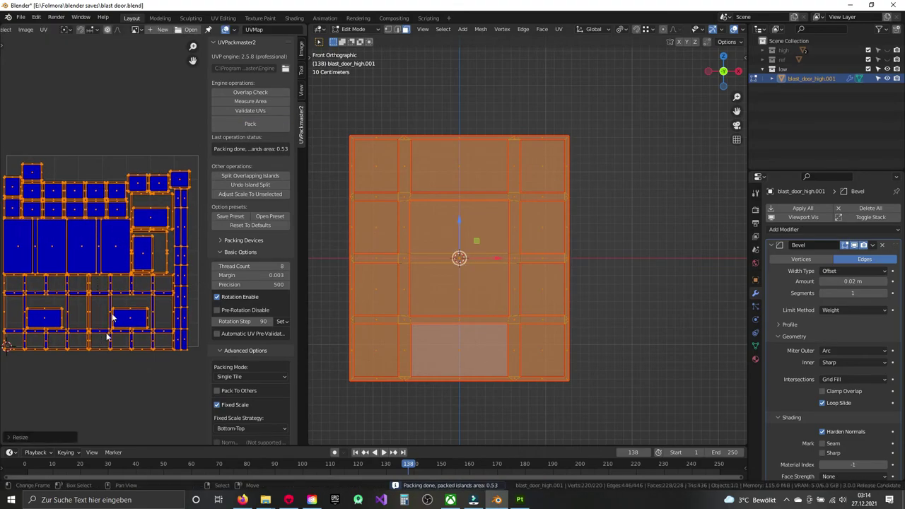
{"action": "left_click", "coordinate": [250, 123]}
{"action": "middle_click_drag", "start_coordinate": [106, 351], "coordinate": [108, 337]}
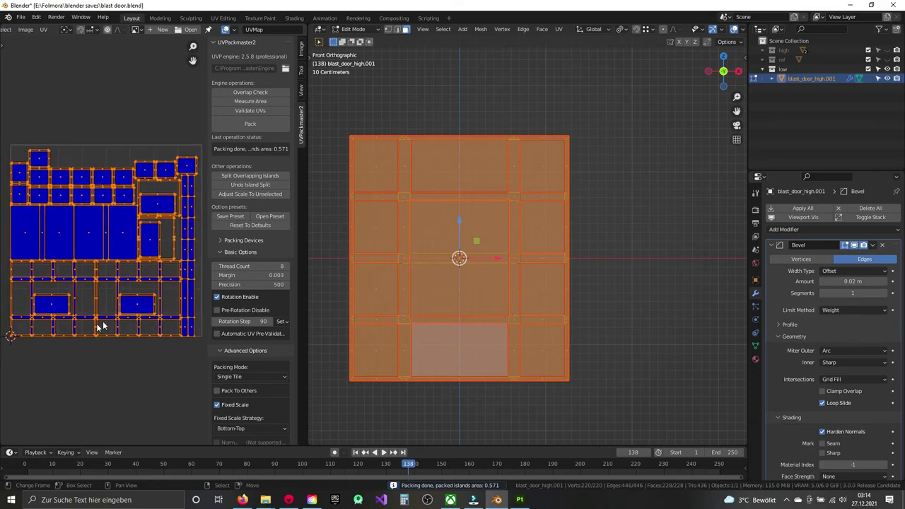
{"action": "key", "text": "n"}
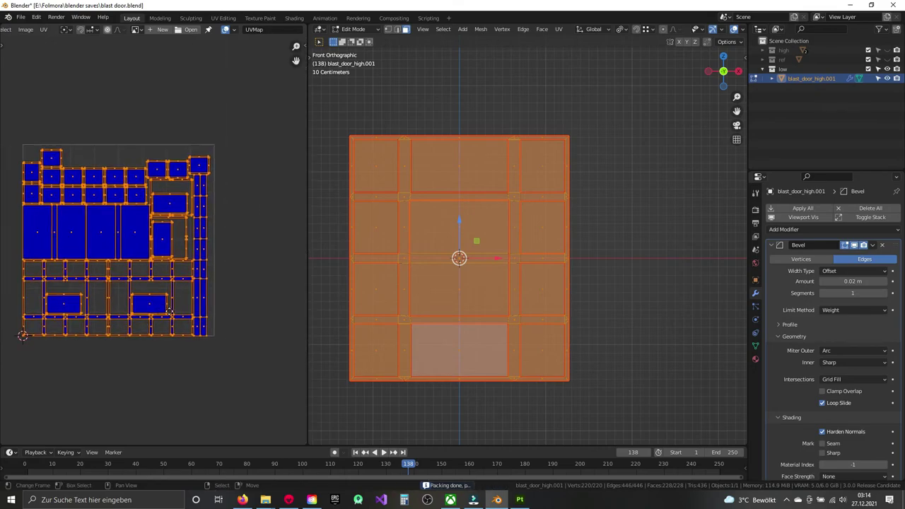
{"action": "scroll", "coordinate": [170, 311], "scroll_direction": "up", "scroll_amount": 2}
{"action": "key", "text": "Tab"}
{"action": "scroll", "coordinate": [173, 314], "scroll_direction": "down", "scroll_amount": 3}
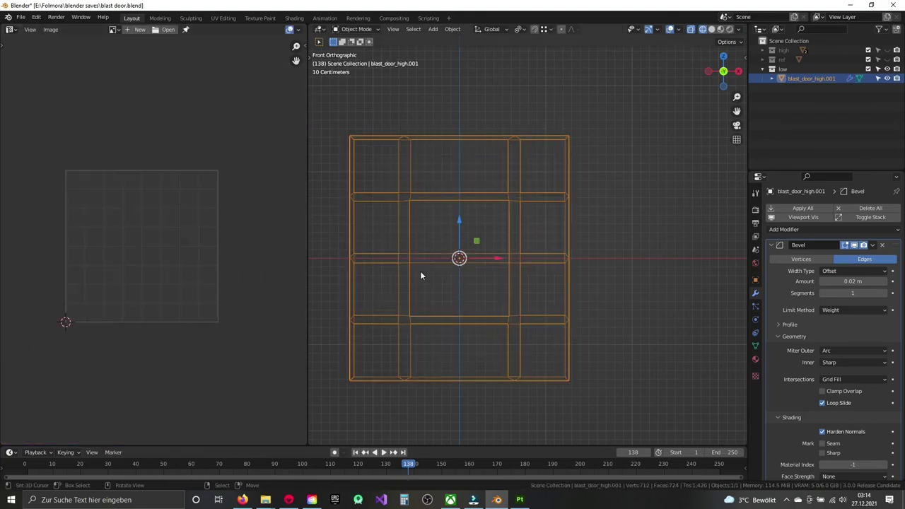
Step: Show the door in solid shading and save the file
{"action": "key", "text": "shift+z"}
{"action": "mouse_move", "coordinate": [420, 274]}
{"action": "middle_mouse_down"}
{"action": "mouse_move", "coordinate": [413, 289]}
{"action": "mouse_move", "coordinate": [462, 295]}
{"action": "middle_mouse_up"}
{"action": "key", "text": "ctrl+s"}
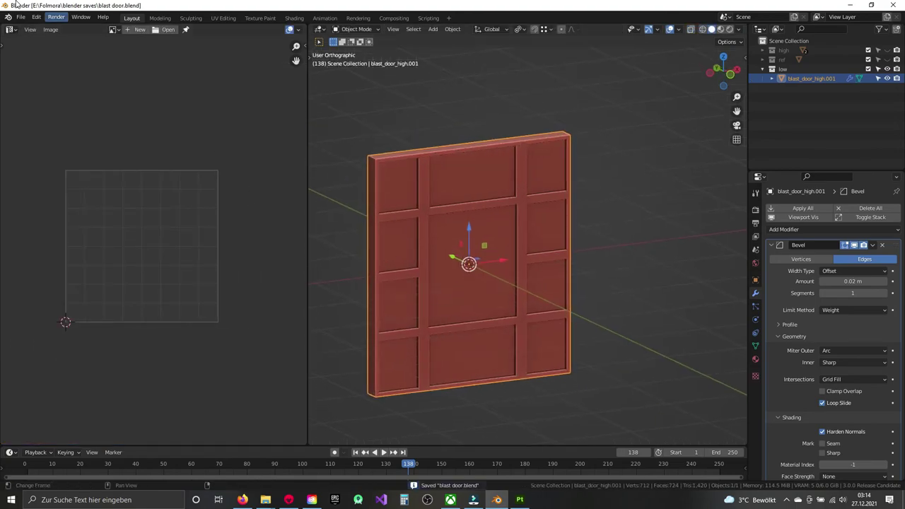
Step: Export the low-poly door as blast door_low.fbx and switch to Marmoset Toolbag
{"action": "left_click", "coordinate": [18, 18]}
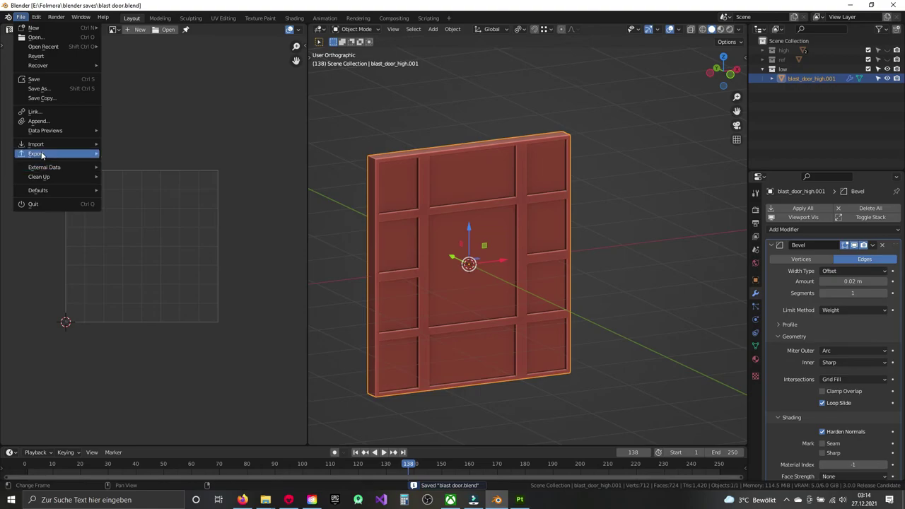
{"action": "mouse_move", "coordinate": [35, 153]}
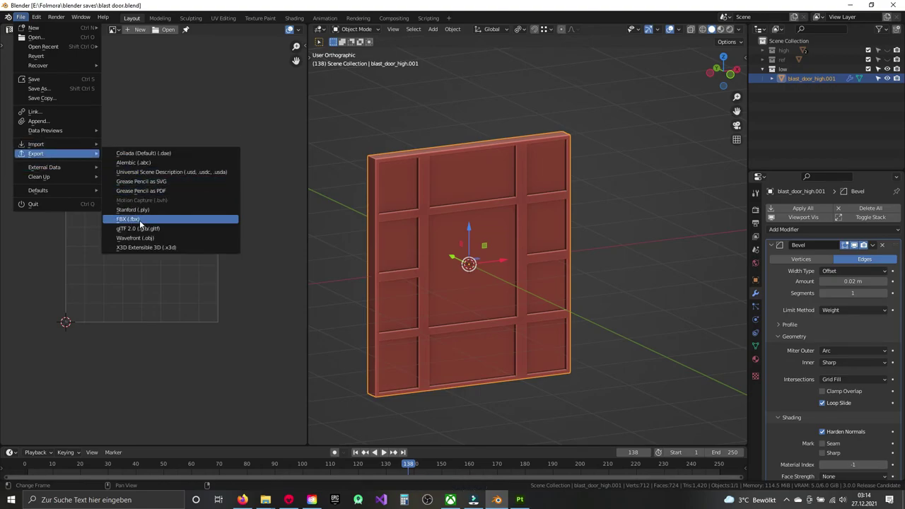
{"action": "left_click", "coordinate": [140, 219]}
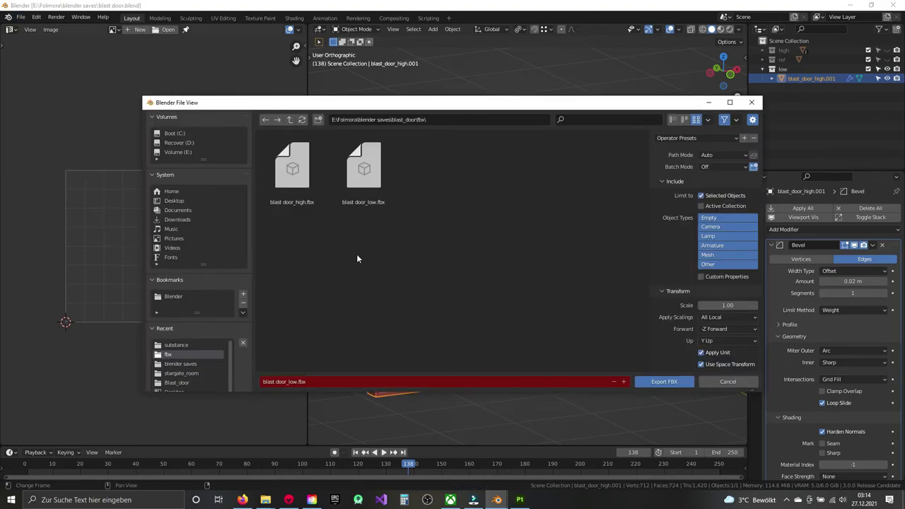
{"action": "left_click", "coordinate": [664, 382]}
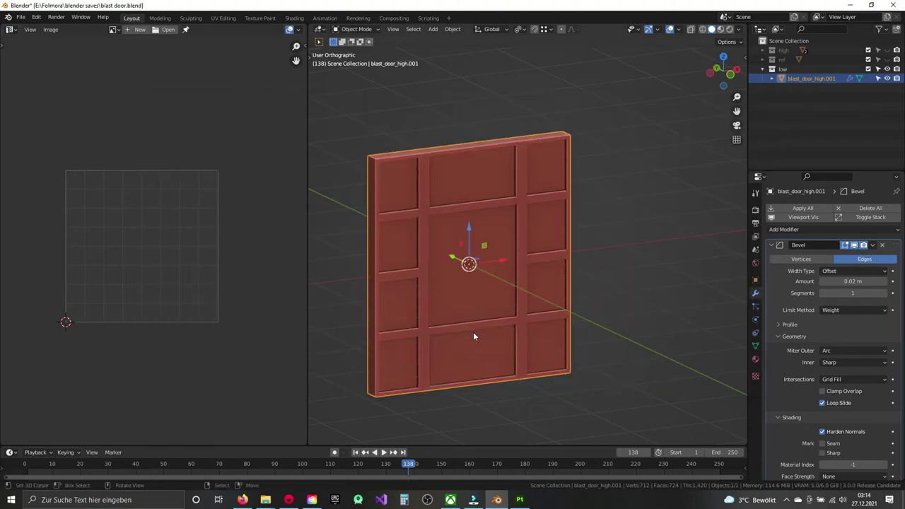
{"action": "left_click", "coordinate": [288, 500]}
Step: Add a bake project and import blast door_low.fbx and blast door_high.fbx
{"action": "left_click", "coordinate": [60, 65]}
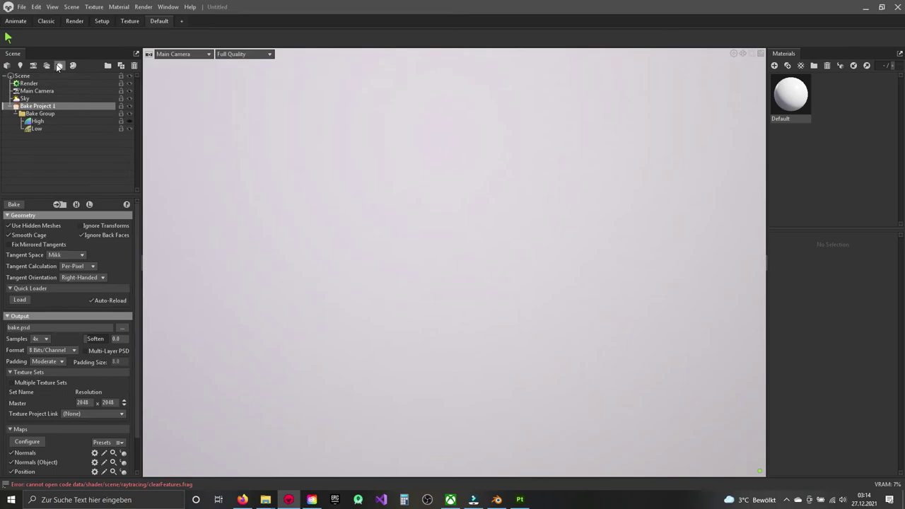
{"action": "left_click", "coordinate": [265, 500]}
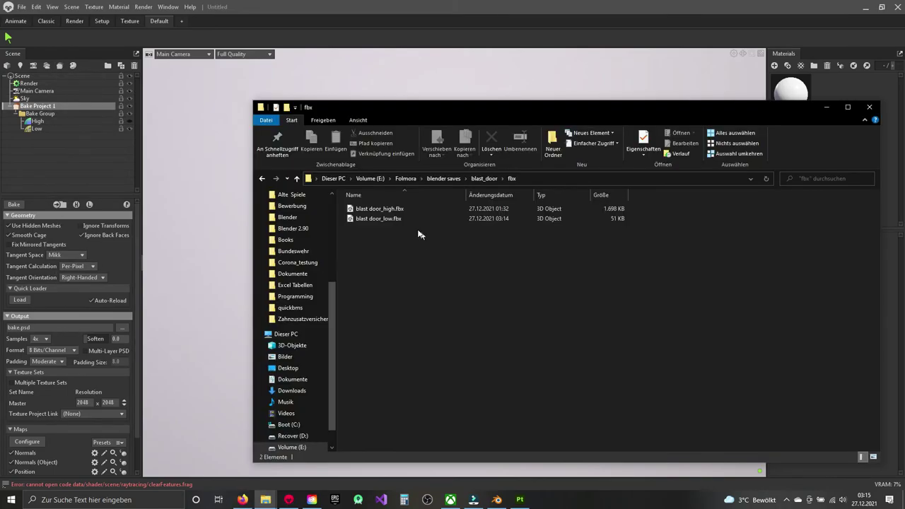
{"action": "left_click", "coordinate": [374, 218]}
{"action": "left_click_drag", "start_coordinate": [385, 244], "coordinate": [376, 211]}
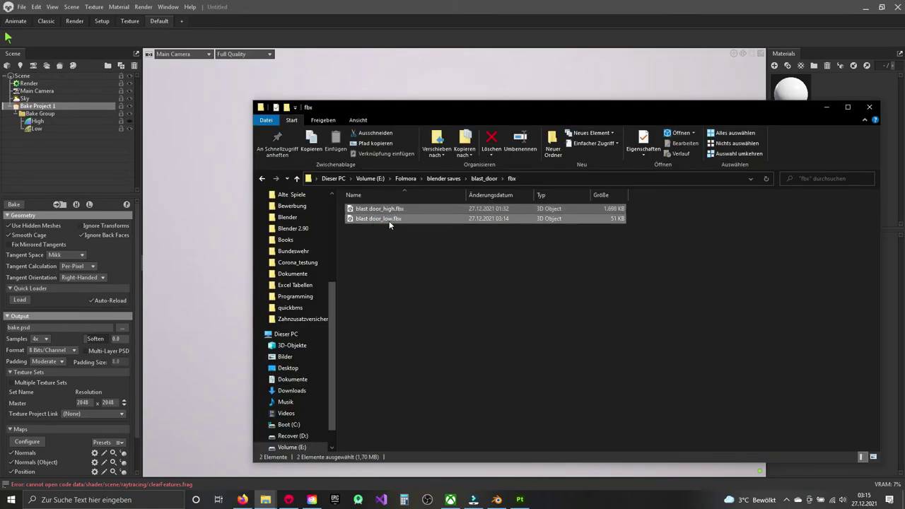
{"action": "left_click", "coordinate": [57, 182]}
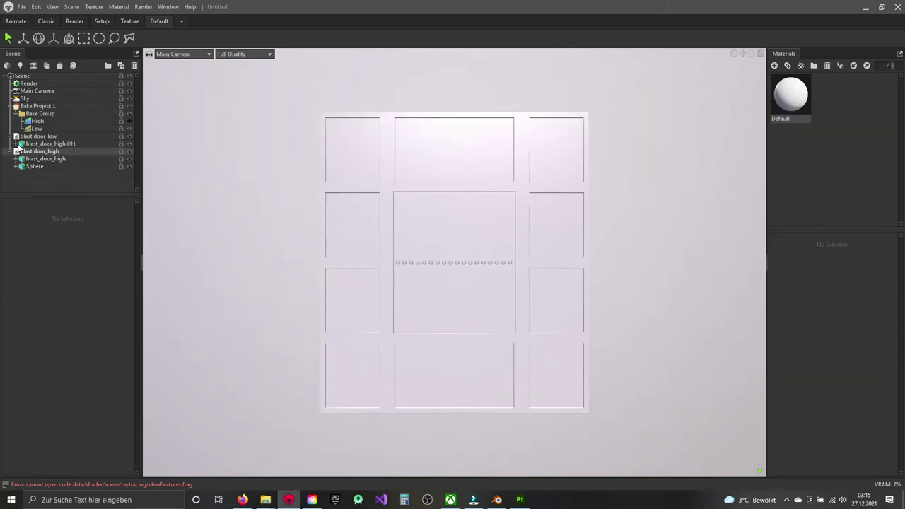
{"action": "left_click", "coordinate": [10, 151]}
{"action": "left_click", "coordinate": [10, 136]}
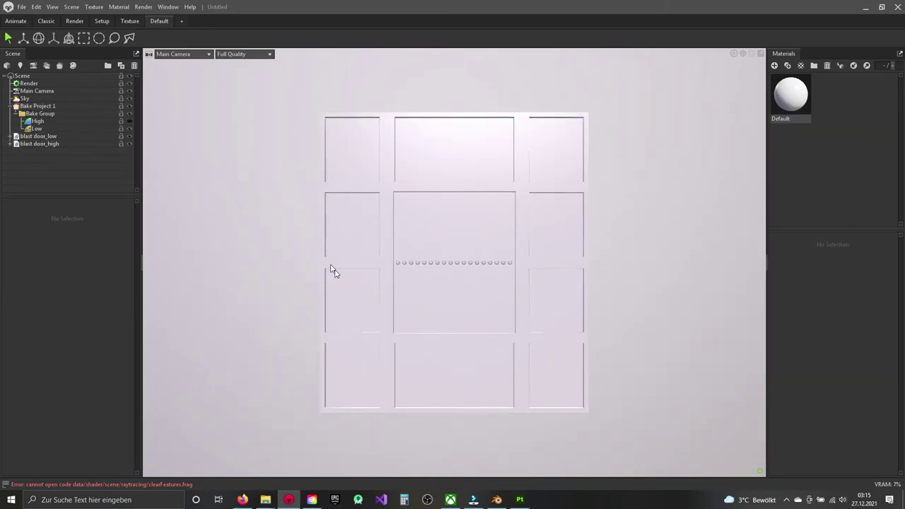
Step: Place blast door_low in the Low slot and blast door_high in the High slot
{"action": "mouse_move", "coordinate": [332, 270]}
{"action": "left_mouse_down"}
{"action": "mouse_move", "coordinate": [336, 258]}
{"action": "mouse_move", "coordinate": [339, 272]}
{"action": "left_mouse_up"}
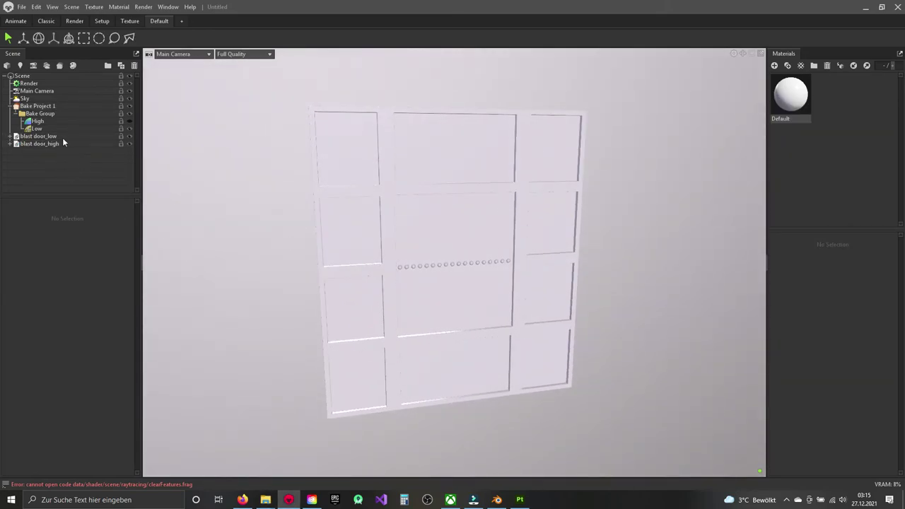
{"action": "left_click", "coordinate": [44, 134]}
{"action": "left_click_drag", "start_coordinate": [44, 129], "coordinate": [42, 120]}
{"action": "mouse_move", "coordinate": [328, 220]}
{"action": "left_mouse_down"}
{"action": "mouse_move", "coordinate": [165, 140]}
{"action": "mouse_move", "coordinate": [356, 245]}
{"action": "left_mouse_up"}
{"action": "scroll", "coordinate": [332, 254], "scroll_direction": "up", "scroll_amount": 3}
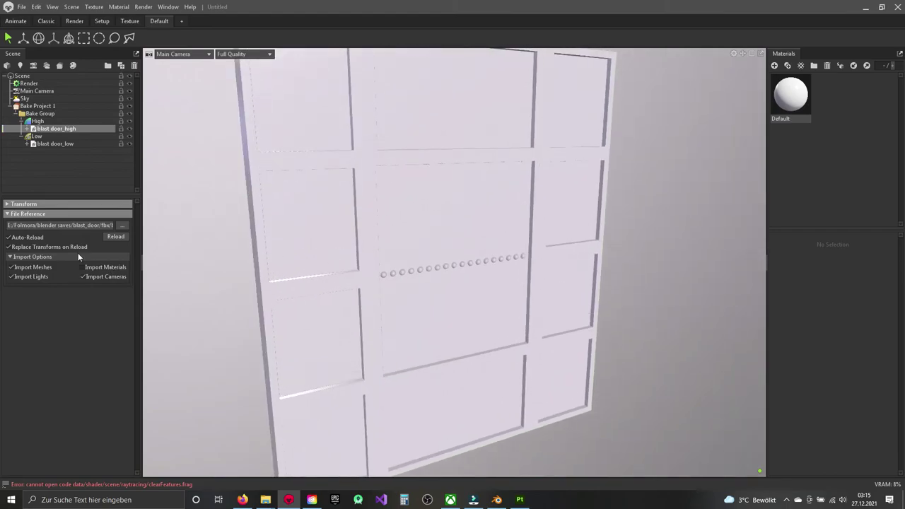
Step: Lower the Low slot's cage max offset from 5.843 to 3.146
{"action": "left_click", "coordinate": [36, 136]}
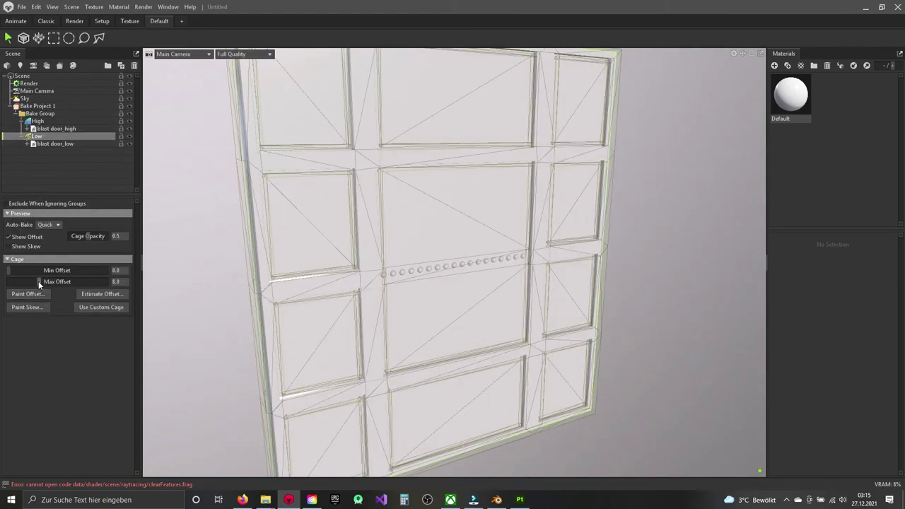
{"action": "left_click_drag", "start_coordinate": [38, 280], "coordinate": [36, 281]}
{"action": "left_click", "coordinate": [515, 286]}
{"action": "scroll", "coordinate": [460, 276], "scroll_direction": "up", "scroll_amount": 1}
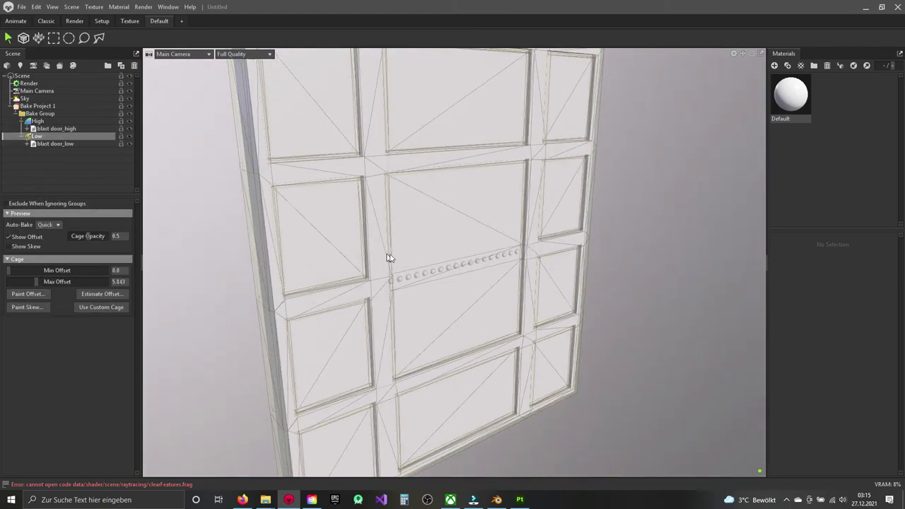
{"action": "scroll", "coordinate": [434, 283], "scroll_direction": "up", "scroll_amount": 2}
{"action": "scroll", "coordinate": [438, 283], "scroll_direction": "up", "scroll_amount": 2}
{"action": "scroll", "coordinate": [438, 284], "scroll_direction": "up", "scroll_amount": 2}
{"action": "scroll", "coordinate": [435, 288], "scroll_direction": "up", "scroll_amount": 2}
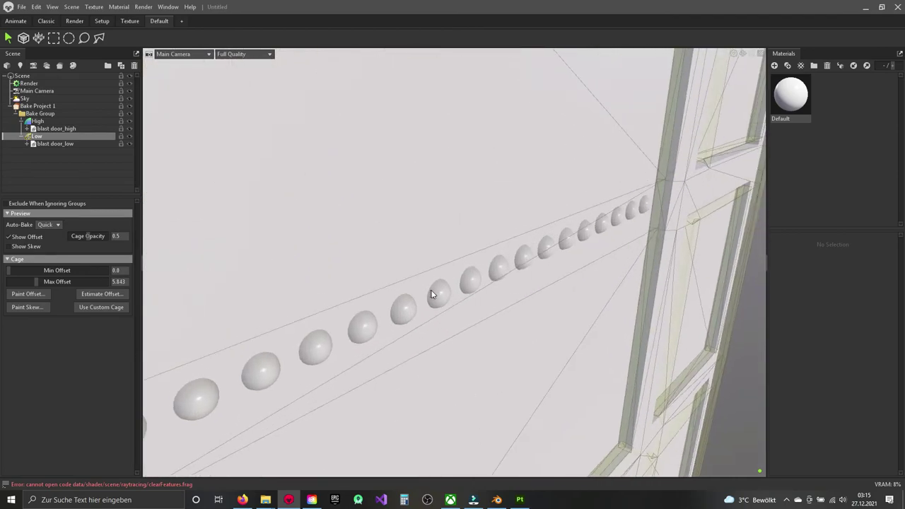
{"action": "mouse_move", "coordinate": [36, 280]}
{"action": "left_mouse_down"}
{"action": "mouse_move", "coordinate": [32, 274]}
{"action": "mouse_move", "coordinate": [174, 276]}
{"action": "left_mouse_up"}
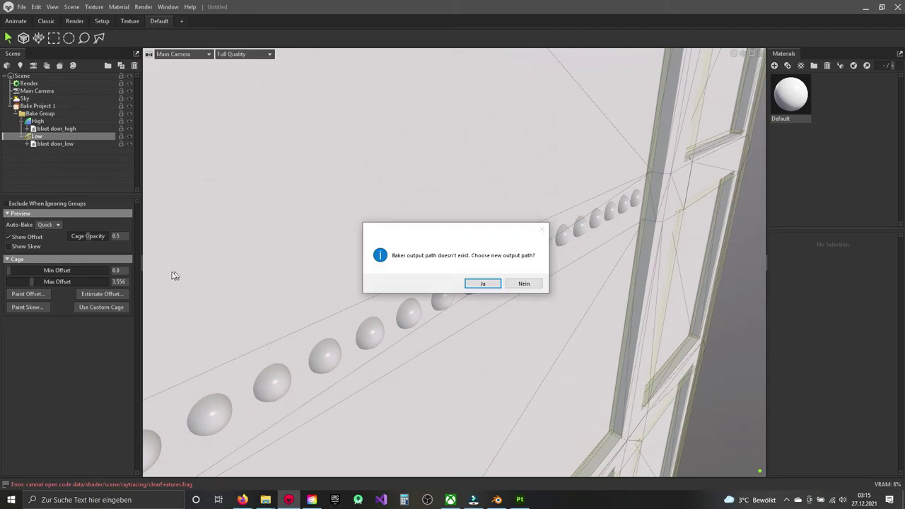
Step: Decline a new bake output path and set Auto-Bake to None for the Low mesh
{"action": "left_click", "coordinate": [522, 283]}
{"action": "left_click", "coordinate": [36, 105]}
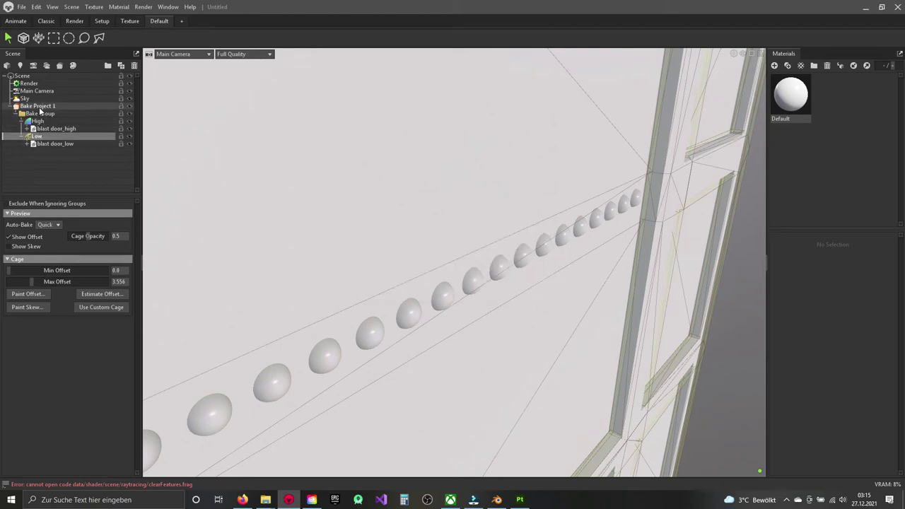
{"action": "left_click", "coordinate": [37, 135]}
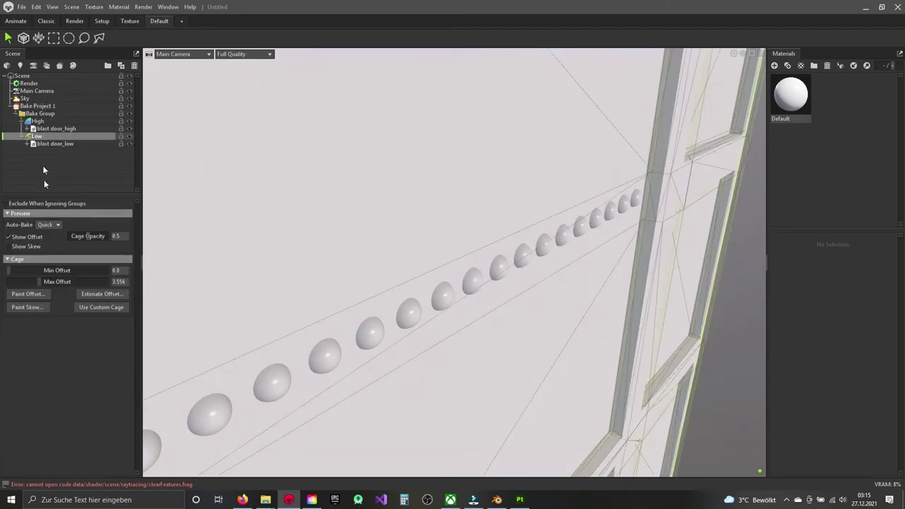
{"action": "left_click", "coordinate": [50, 232]}
{"action": "mouse_move", "coordinate": [433, 285]}
{"action": "left_mouse_down"}
{"action": "mouse_move", "coordinate": [526, 333]}
{"action": "mouse_move", "coordinate": [445, 303]}
{"action": "left_mouse_up"}
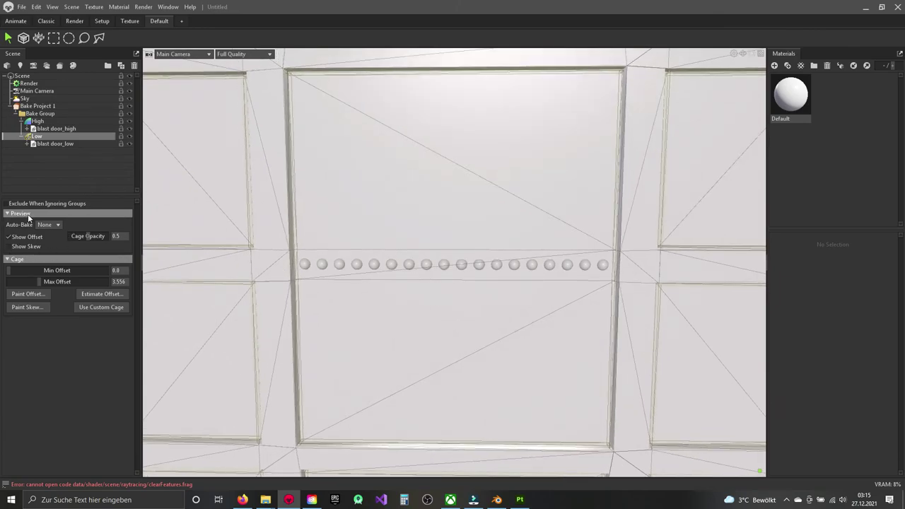
Step: Paint bake skew across the door's centre panel around the row of rivets
{"action": "left_click", "coordinate": [37, 307]}
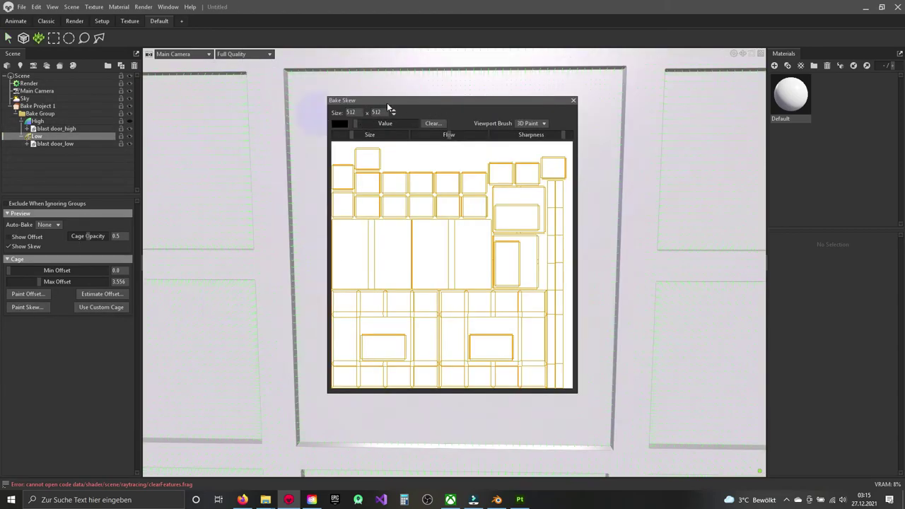
{"action": "left_click_drag", "start_coordinate": [386, 101], "coordinate": [56, 166]}
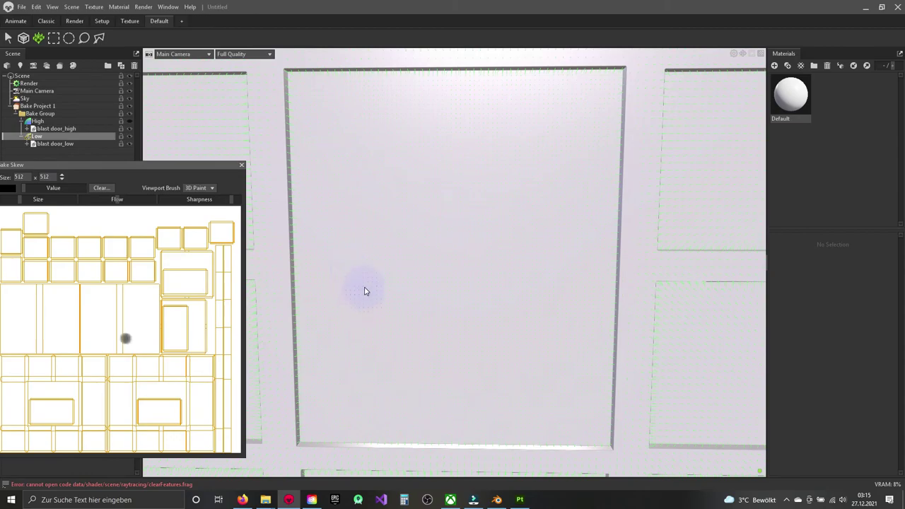
{"action": "left_click_drag", "start_coordinate": [350, 303], "coordinate": [337, 241]}
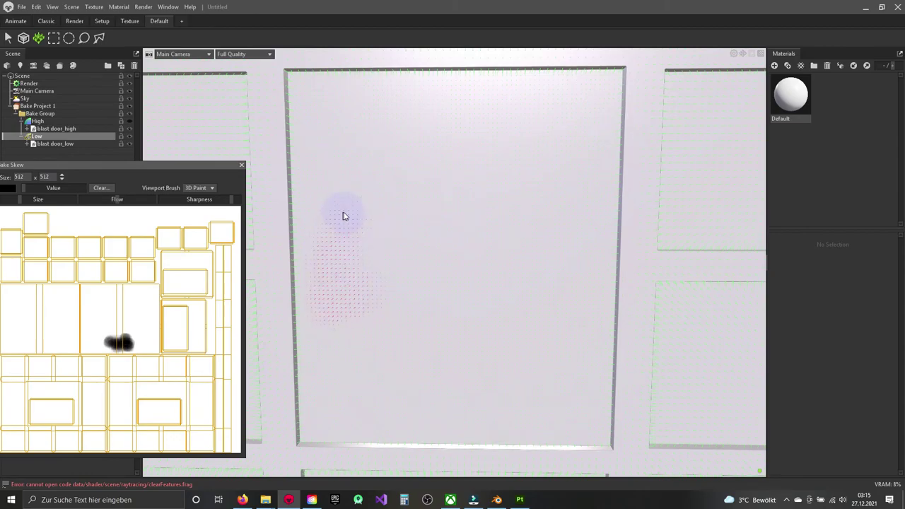
{"action": "mouse_move", "coordinate": [566, 212]}
{"action": "left_mouse_down"}
{"action": "mouse_move", "coordinate": [576, 293]}
{"action": "mouse_move", "coordinate": [519, 262]}
{"action": "left_mouse_up"}
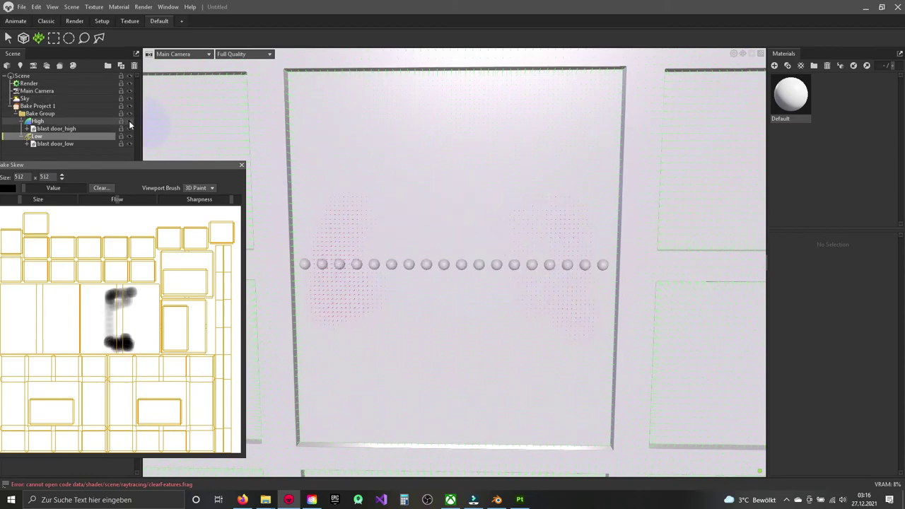
{"action": "mouse_move", "coordinate": [347, 287]}
{"action": "left_mouse_down"}
{"action": "mouse_move", "coordinate": [314, 263]}
{"action": "mouse_move", "coordinate": [358, 238]}
{"action": "mouse_move", "coordinate": [459, 266]}
{"action": "mouse_move", "coordinate": [457, 298]}
{"action": "mouse_move", "coordinate": [516, 263]}
{"action": "mouse_move", "coordinate": [479, 228]}
{"action": "mouse_move", "coordinate": [440, 264]}
{"action": "left_mouse_up"}
{"action": "scroll", "coordinate": [439, 264], "scroll_direction": "down", "scroll_amount": 1}
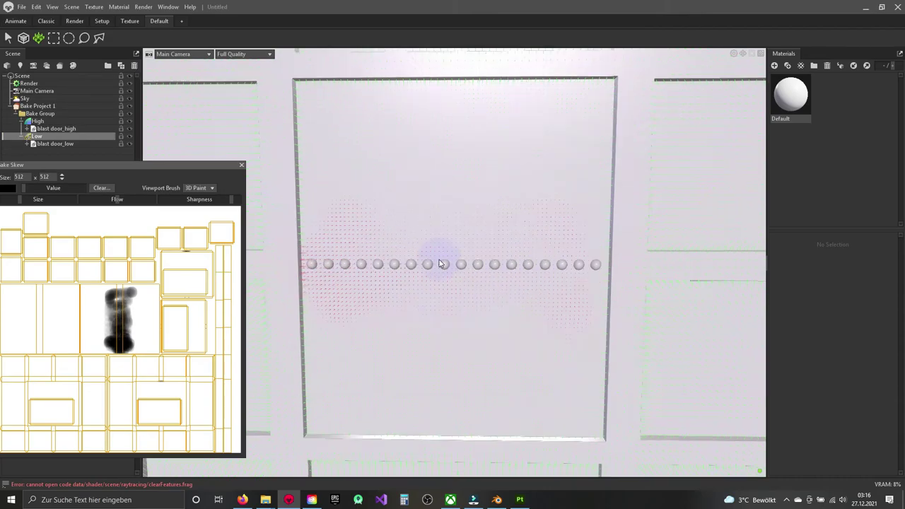
{"action": "scroll", "coordinate": [440, 264], "scroll_direction": "down", "scroll_amount": 2}
{"action": "mouse_move", "coordinate": [580, 252]}
{"action": "left_mouse_down"}
{"action": "mouse_move", "coordinate": [347, 259]}
{"action": "mouse_move", "coordinate": [353, 268]}
{"action": "mouse_move", "coordinate": [436, 272]}
{"action": "mouse_move", "coordinate": [409, 261]}
{"action": "mouse_move", "coordinate": [467, 267]}
{"action": "mouse_move", "coordinate": [530, 259]}
{"action": "mouse_move", "coordinate": [553, 268]}
{"action": "left_mouse_up"}
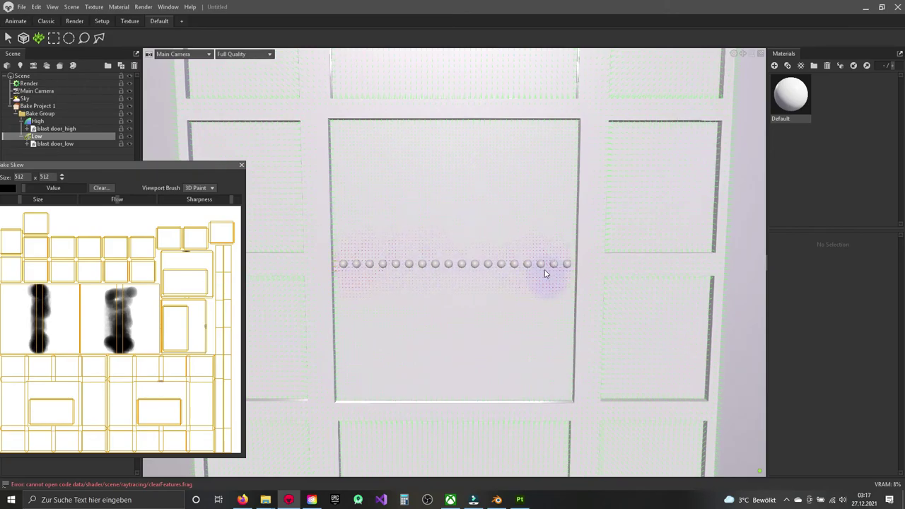
{"action": "mouse_move", "coordinate": [496, 258]}
{"action": "left_mouse_down"}
{"action": "mouse_move", "coordinate": [458, 262]}
{"action": "mouse_move", "coordinate": [438, 278]}
{"action": "left_mouse_up"}
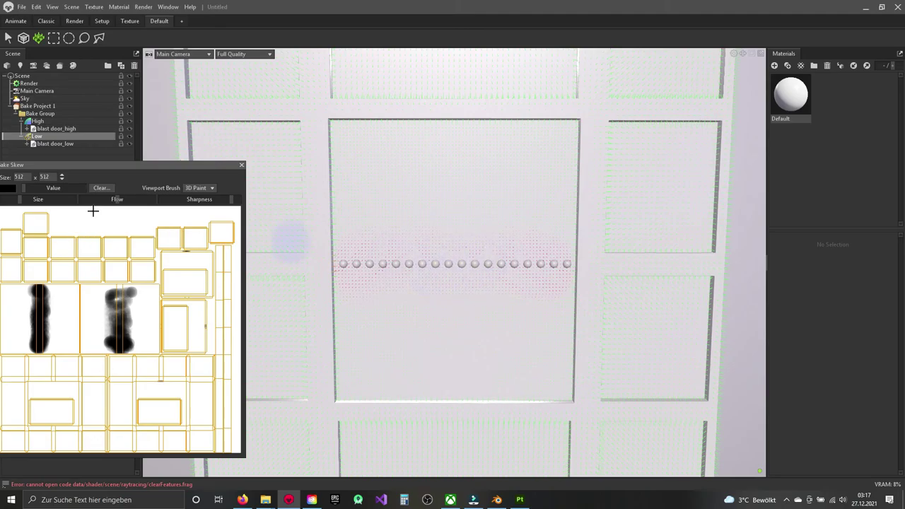
{"action": "left_click", "coordinate": [243, 166]}
Step: Add more skew near the right end of the rivet row, then face the door head-on
{"action": "mouse_move", "coordinate": [317, 276]}
{"action": "left_mouse_down"}
{"action": "mouse_move", "coordinate": [519, 278]}
{"action": "mouse_move", "coordinate": [406, 304]}
{"action": "left_mouse_up"}
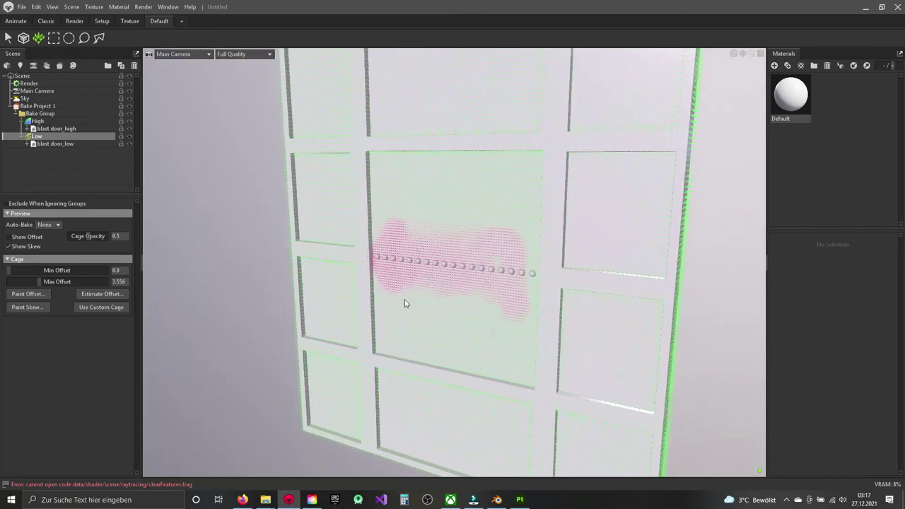
{"action": "left_click", "coordinate": [27, 306]}
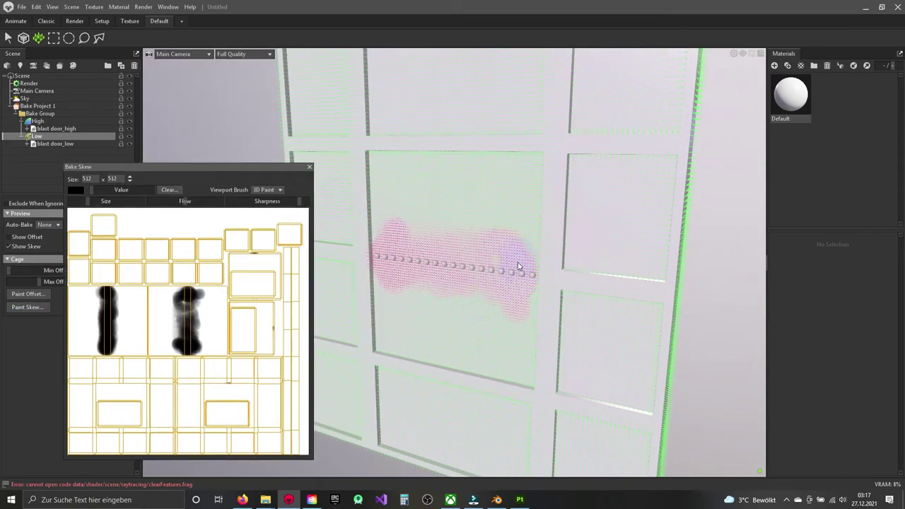
{"action": "left_click_drag", "start_coordinate": [518, 266], "coordinate": [515, 248]}
{"action": "left_click", "coordinate": [310, 169]}
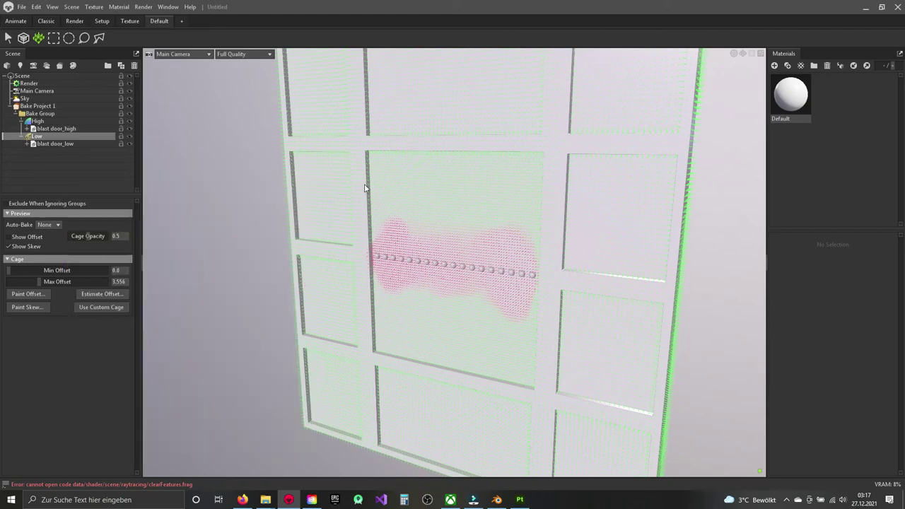
{"action": "left_click_drag", "start_coordinate": [425, 296], "coordinate": [467, 285]}
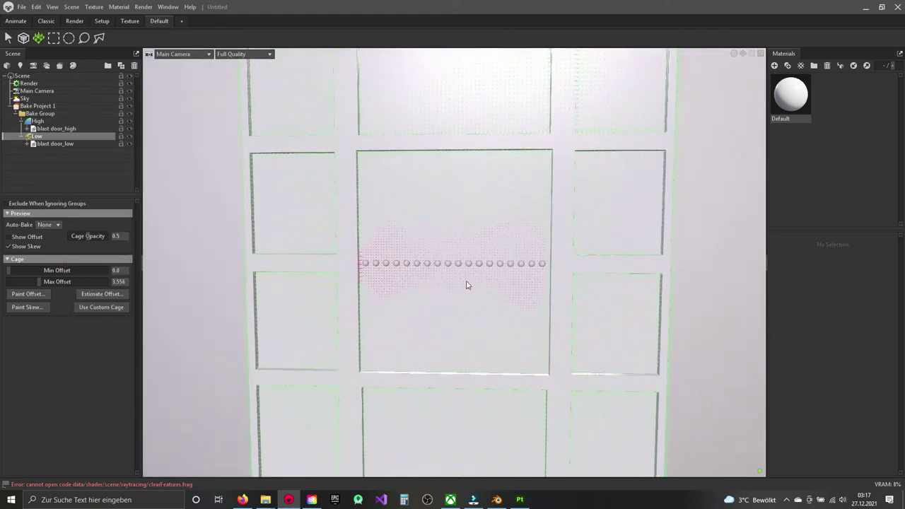
Step: Hide the high-poly group and set the bake output file to blast
{"action": "left_click", "coordinate": [128, 120]}
{"action": "left_click", "coordinate": [37, 106]}
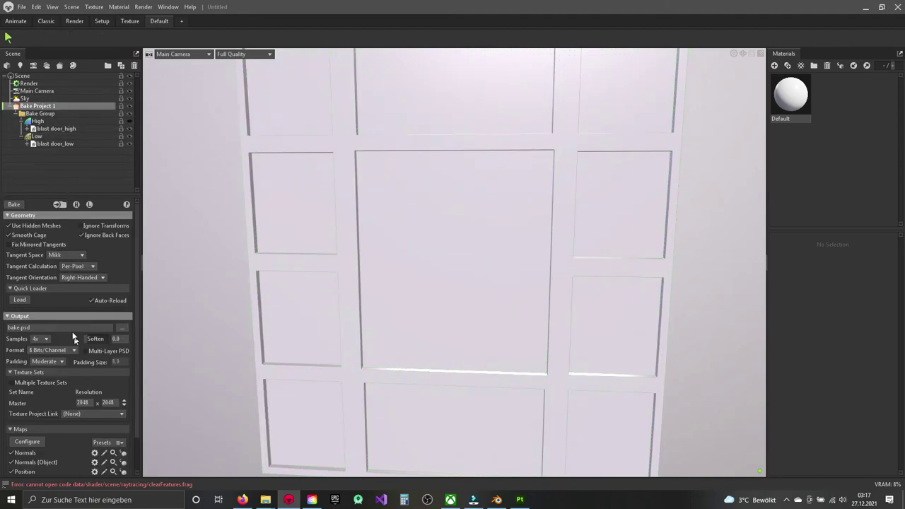
{"action": "left_click", "coordinate": [122, 327]}
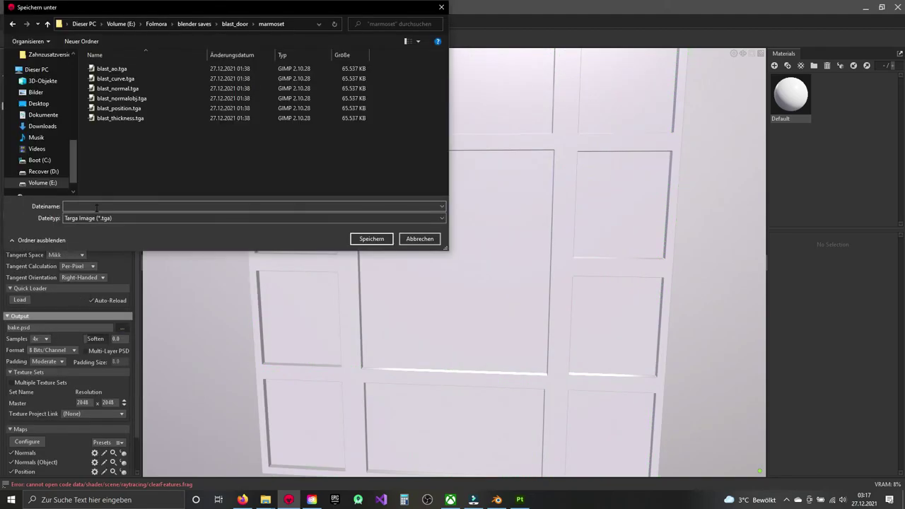
{"action": "type", "text": "blast"}
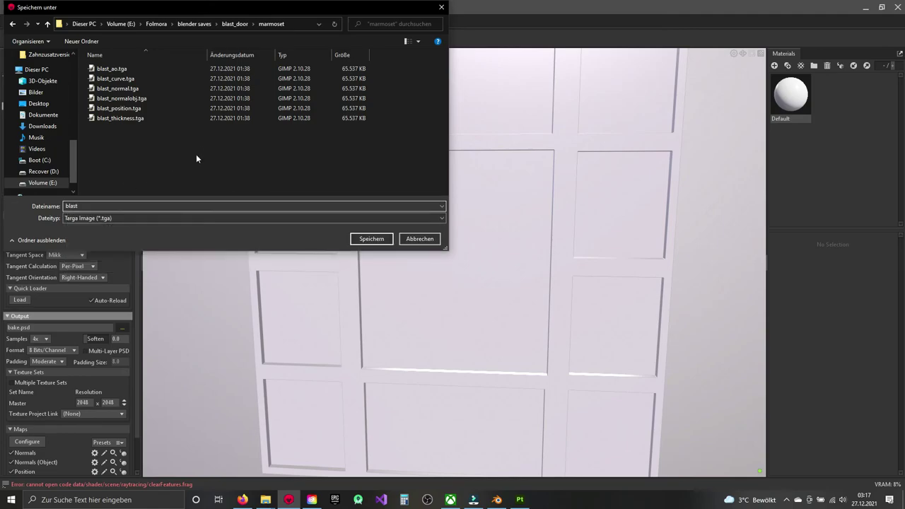
{"action": "left_click", "coordinate": [368, 241]}
Step: Raise the bake samples to 16x and inspect the door from several angles
{"action": "left_click_drag", "start_coordinate": [301, 304], "coordinate": [357, 317]}
{"action": "scroll", "coordinate": [82, 289], "scroll_direction": "down", "scroll_amount": 1}
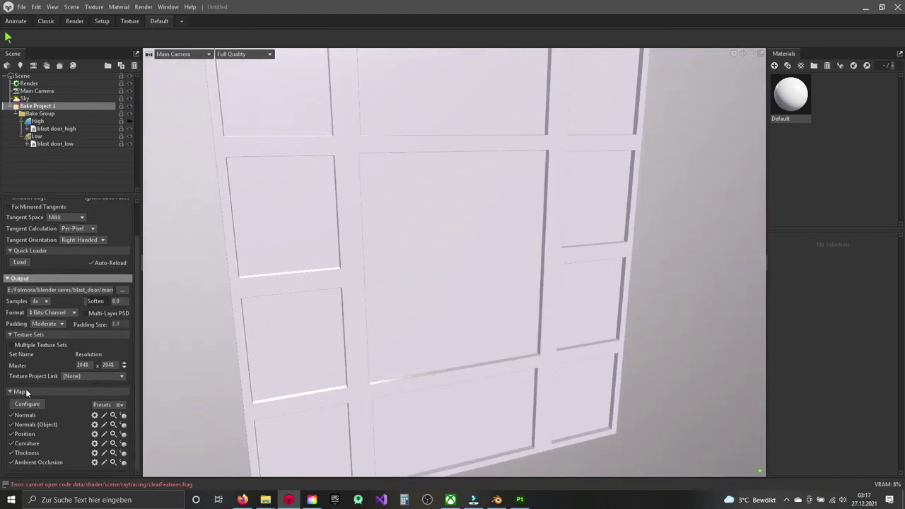
{"action": "left_click", "coordinate": [45, 300]}
{"action": "scroll", "coordinate": [60, 256], "scroll_direction": "up", "scroll_amount": 1}
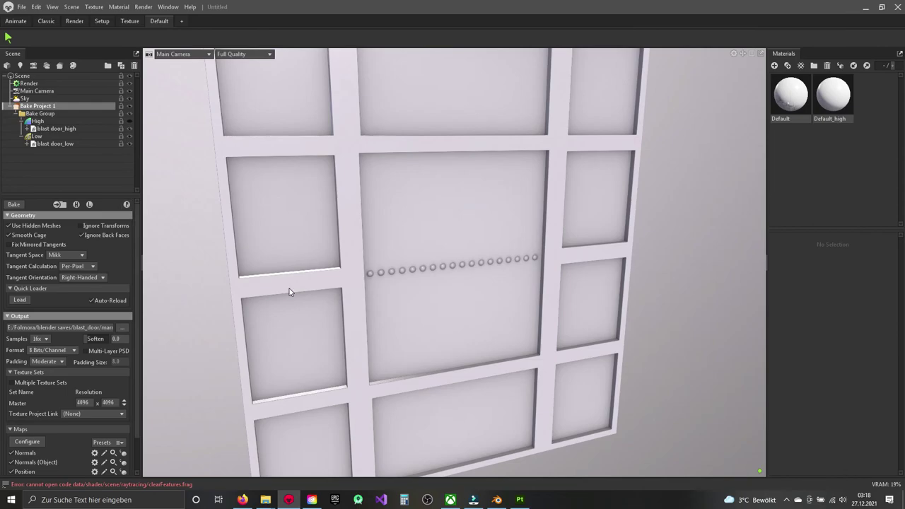
{"action": "mouse_move", "coordinate": [318, 314]}
{"action": "left_mouse_down"}
{"action": "mouse_move", "coordinate": [283, 269]}
{"action": "mouse_move", "coordinate": [364, 323]}
{"action": "mouse_move", "coordinate": [351, 261]}
{"action": "mouse_move", "coordinate": [344, 355]}
{"action": "mouse_move", "coordinate": [347, 317]}
{"action": "mouse_move", "coordinate": [373, 336]}
{"action": "left_mouse_up"}
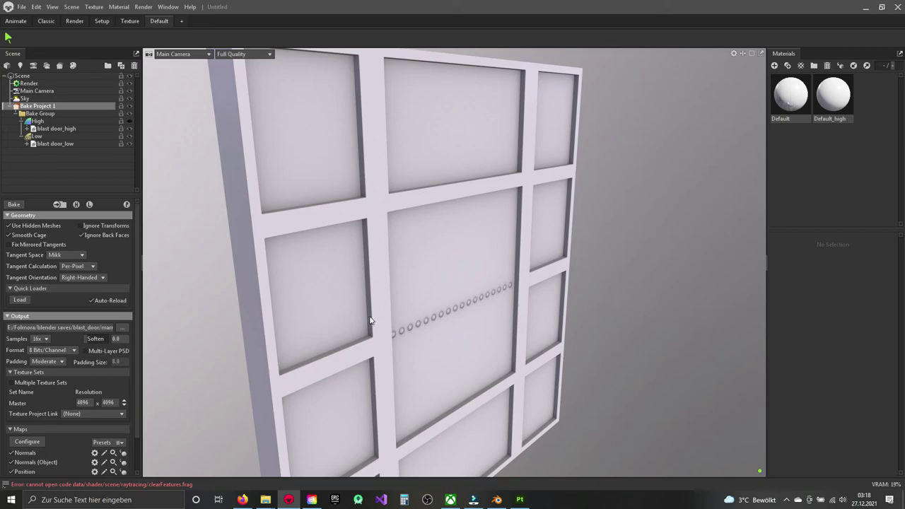
{"action": "mouse_move", "coordinate": [369, 320]}
{"action": "left_mouse_down"}
{"action": "mouse_move", "coordinate": [234, 288]}
{"action": "mouse_move", "coordinate": [294, 297]}
{"action": "mouse_move", "coordinate": [345, 325]}
{"action": "mouse_move", "coordinate": [332, 306]}
{"action": "mouse_move", "coordinate": [303, 311]}
{"action": "mouse_move", "coordinate": [297, 299]}
{"action": "mouse_move", "coordinate": [317, 307]}
{"action": "mouse_move", "coordinate": [308, 298]}
{"action": "left_mouse_up"}
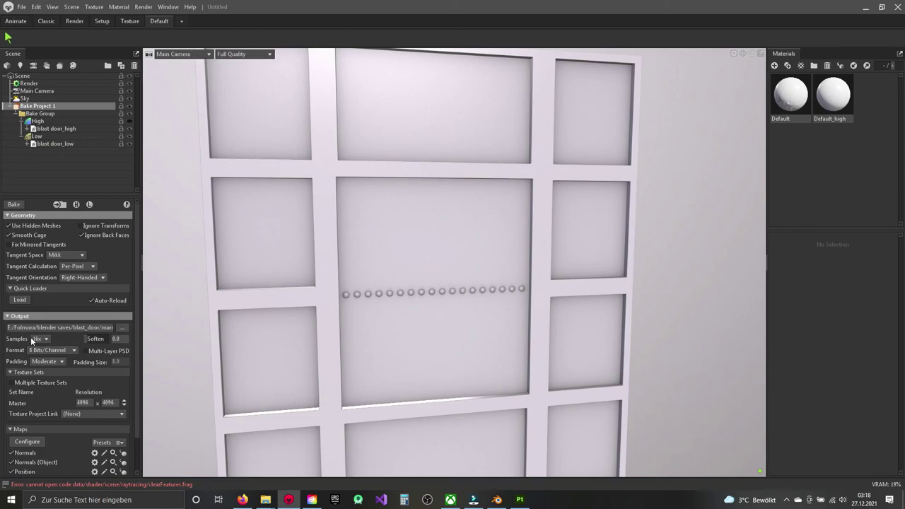
{"action": "scroll", "coordinate": [30, 336], "scroll_direction": "down", "scroll_amount": 3}
Step: Replace the blast project's mesh with blast door_low.fbx via Edit > Project Configuration
{"action": "left_click", "coordinate": [520, 499]}
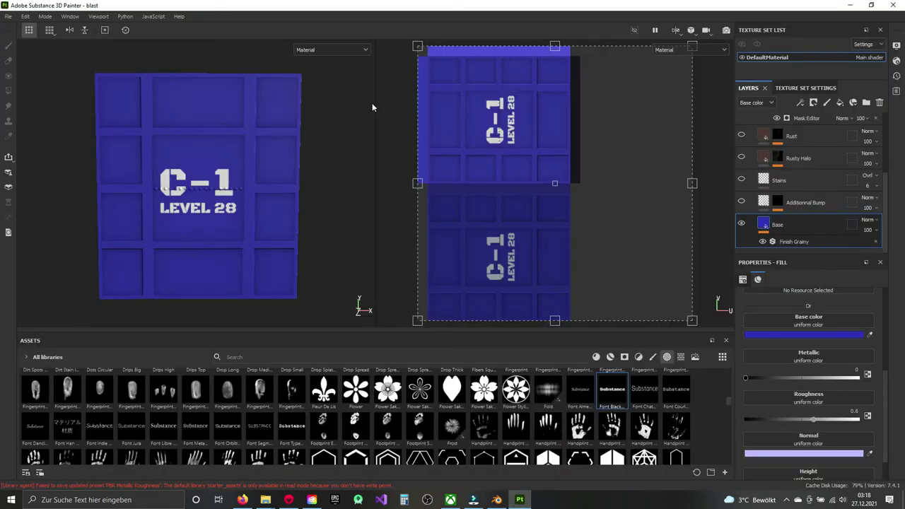
{"action": "left_click", "coordinate": [25, 17]}
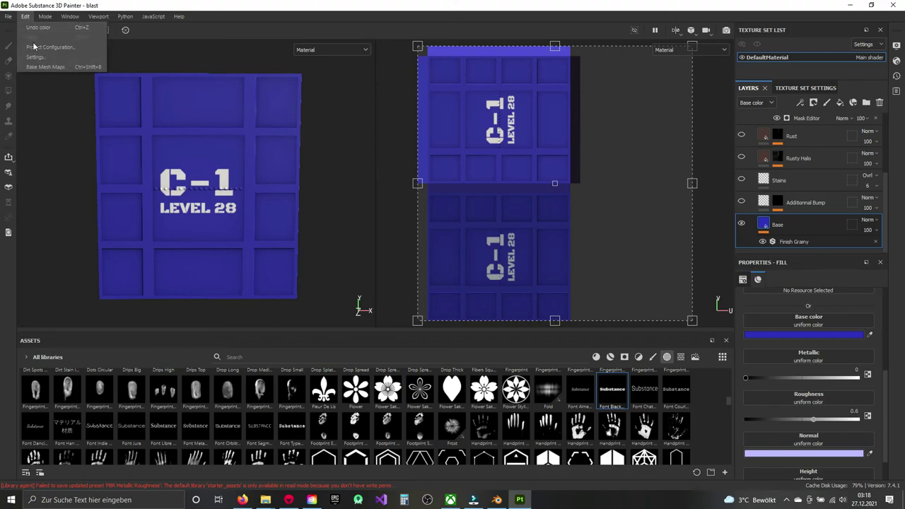
{"action": "left_click", "coordinate": [34, 46]}
{"action": "left_click", "coordinate": [527, 179]}
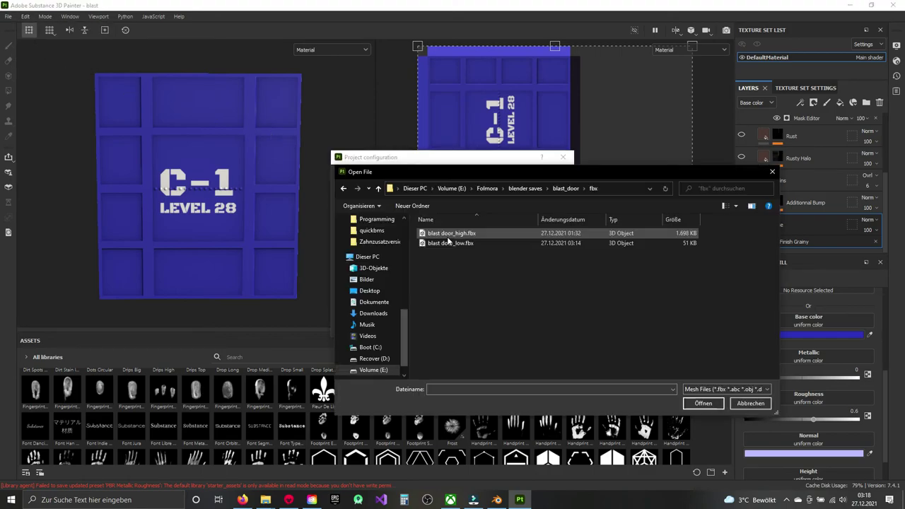
{"action": "left_click", "coordinate": [460, 243]}
{"action": "left_click", "coordinate": [701, 403]}
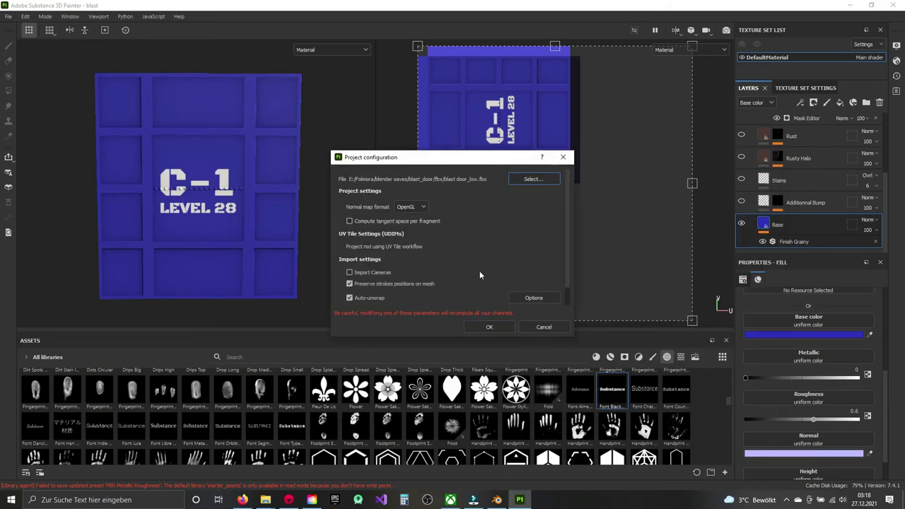
{"action": "left_click", "coordinate": [489, 328]}
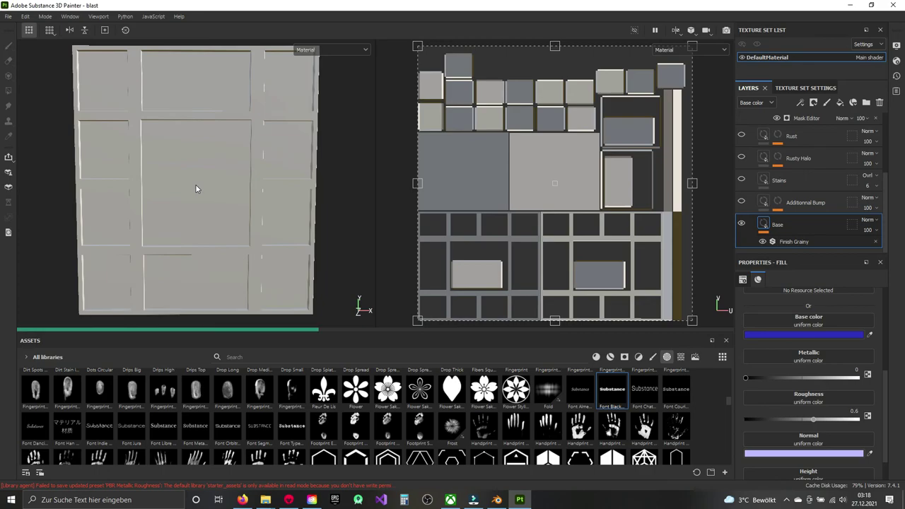
{"action": "left_click_drag", "start_coordinate": [188, 189], "coordinate": [161, 242], "text": "alt"}
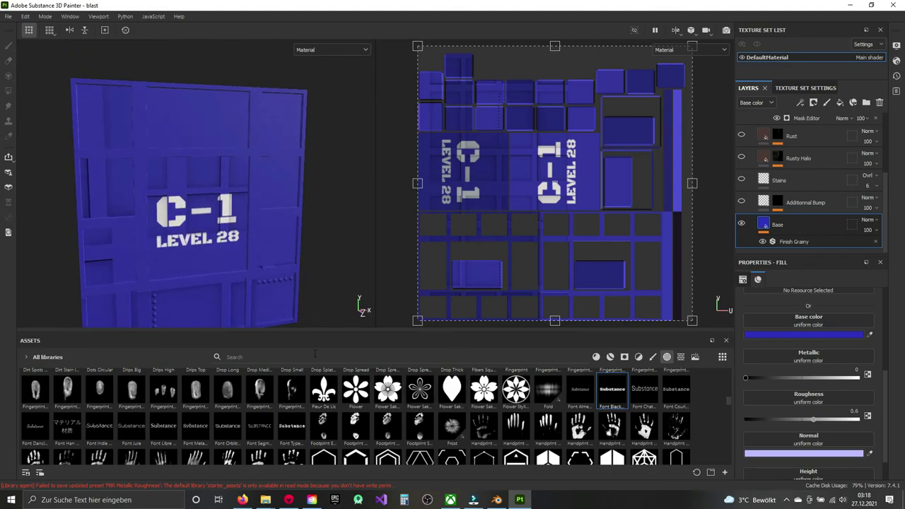
Step: Search Assets for 'blast', filter to textures, and reload blast_ao and blast_curve
{"action": "left_click", "coordinate": [310, 355]}
{"action": "type", "text": "blast"}
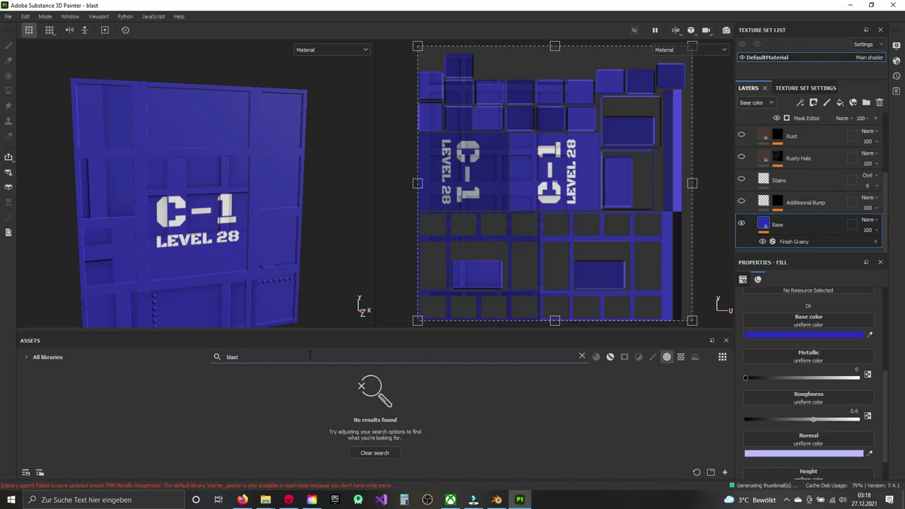
{"action": "left_click", "coordinate": [681, 356]}
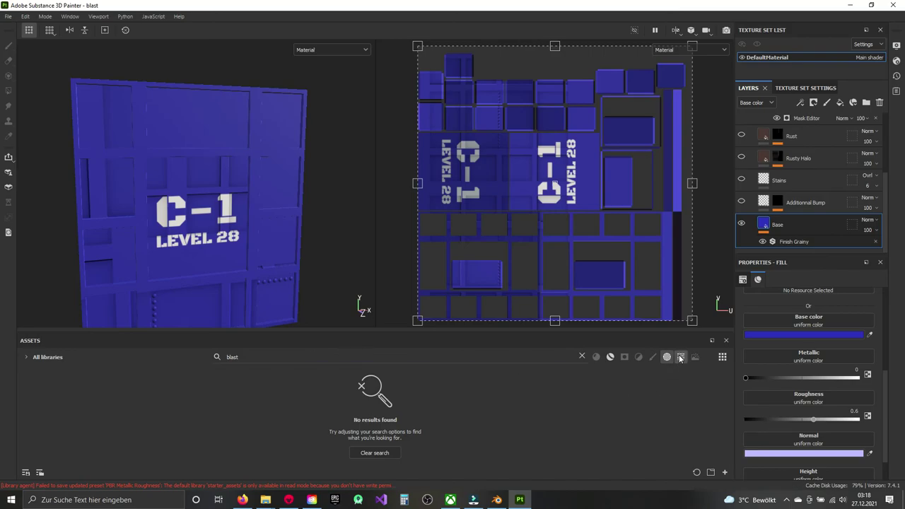
{"action": "right_click", "coordinate": [37, 393]}
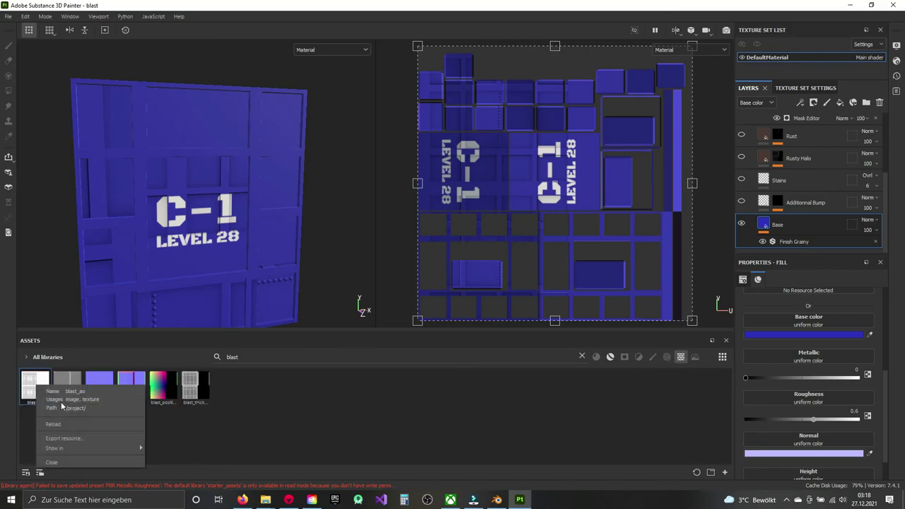
{"action": "left_click", "coordinate": [65, 425]}
{"action": "right_click", "coordinate": [68, 394]}
{"action": "left_click", "coordinate": [97, 428]}
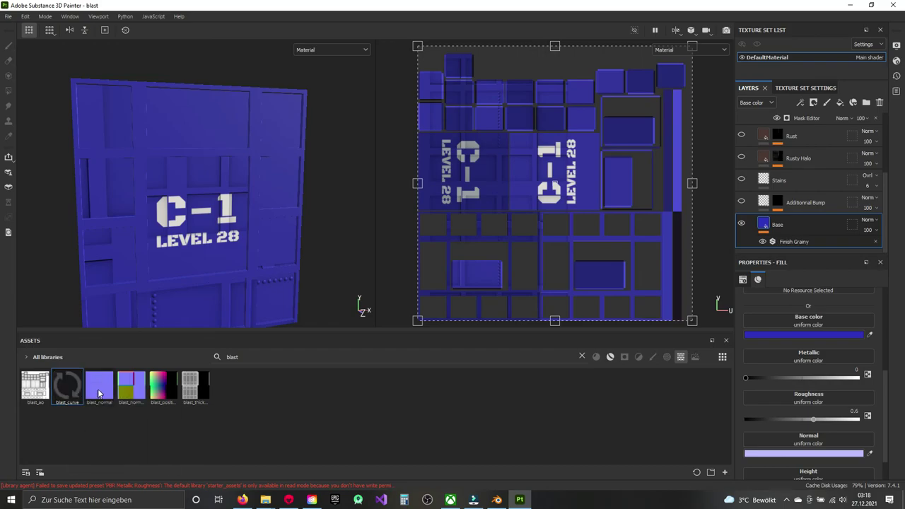
Step: Reload blast_normal, blast_normalobj, blast_position and thickness, then check outdated resources
{"action": "right_click", "coordinate": [99, 389]}
{"action": "left_click", "coordinate": [114, 428]}
{"action": "right_click", "coordinate": [125, 391]}
{"action": "left_click", "coordinate": [142, 427]}
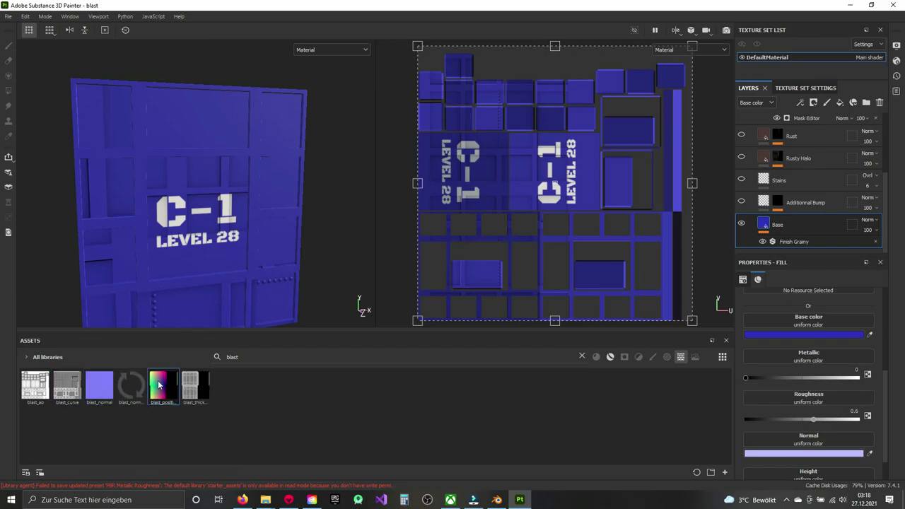
{"action": "right_click", "coordinate": [160, 386]}
{"action": "left_click", "coordinate": [182, 428]}
{"action": "right_click", "coordinate": [173, 392]}
{"action": "left_click", "coordinate": [190, 428]}
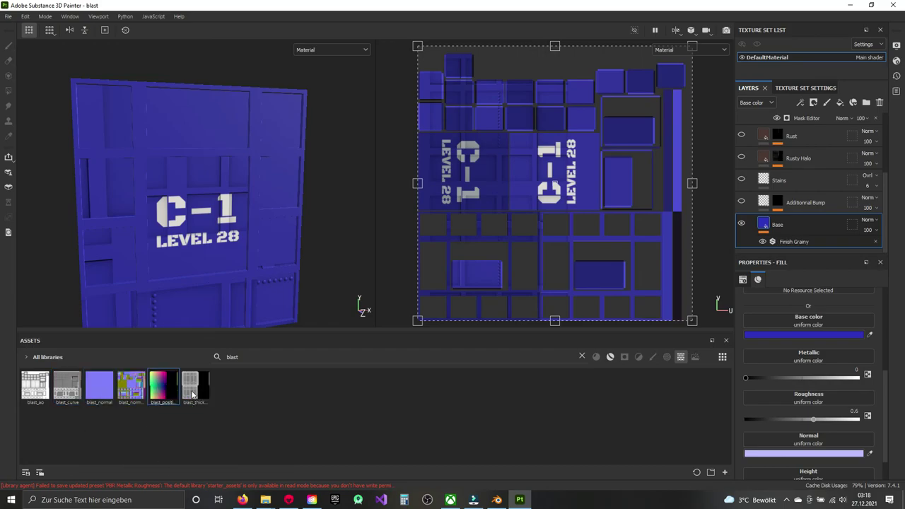
{"action": "right_click", "coordinate": [192, 388]}
{"action": "left_click", "coordinate": [212, 427]}
{"action": "left_click_drag", "start_coordinate": [134, 276], "coordinate": [110, 260], "text": "alt"}
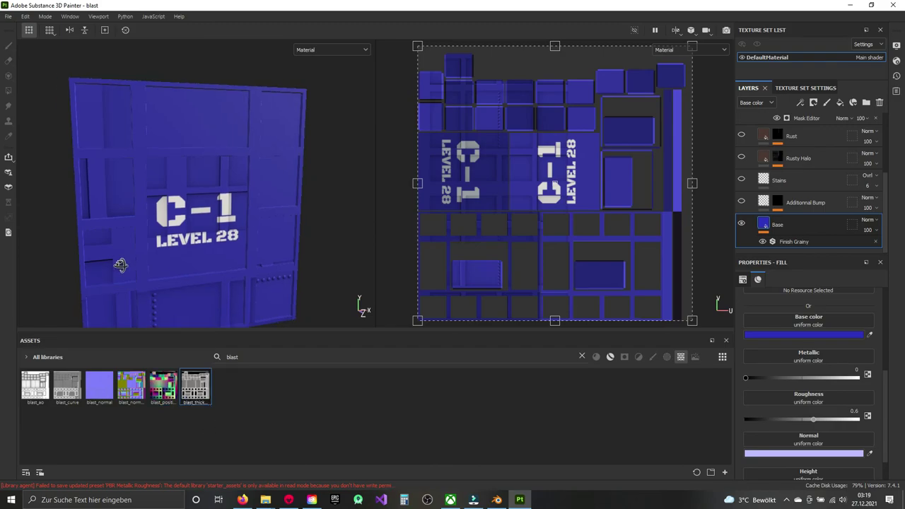
{"action": "left_click", "coordinate": [7, 233]}
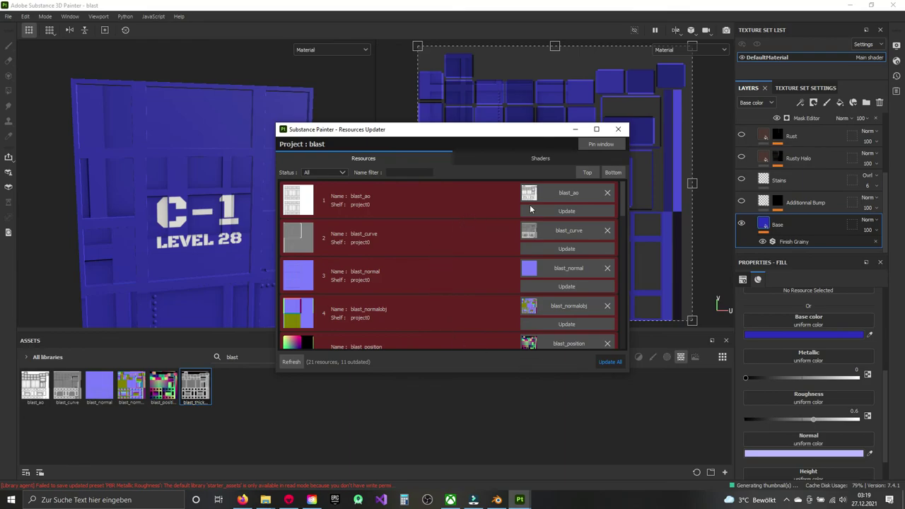
{"action": "left_click", "coordinate": [618, 131]}
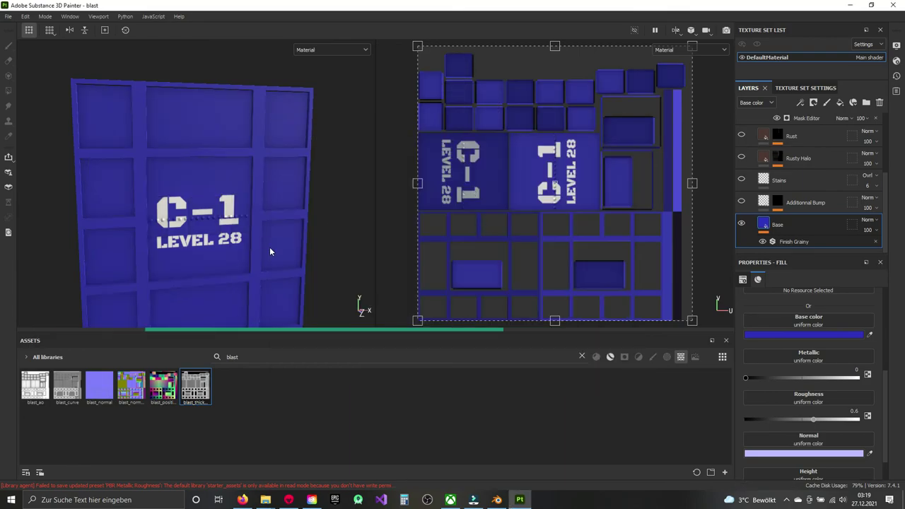
{"action": "left_click_drag", "start_coordinate": [269, 246], "coordinate": [281, 234], "text": "alt"}
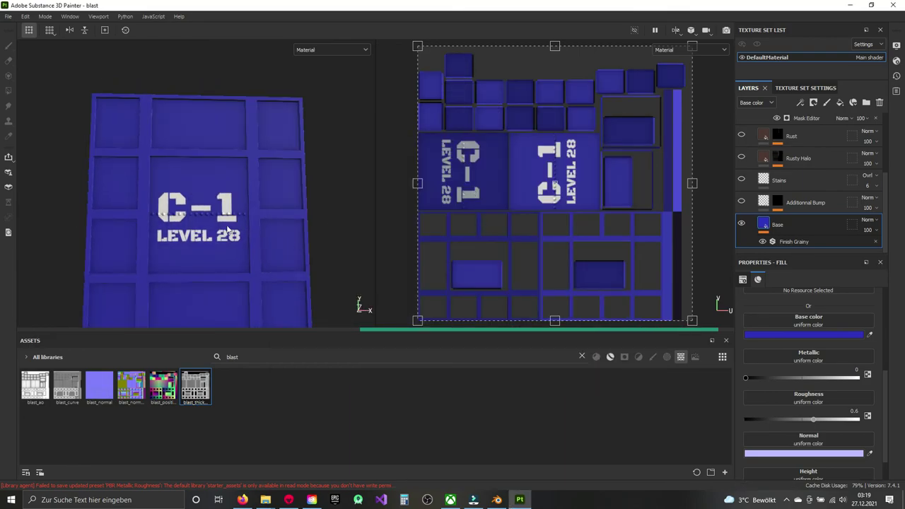
{"action": "left_click_drag", "start_coordinate": [200, 230], "coordinate": [199, 215], "text": "alt"}
{"action": "scroll", "coordinate": [198, 212], "scroll_direction": "up", "scroll_amount": 3}
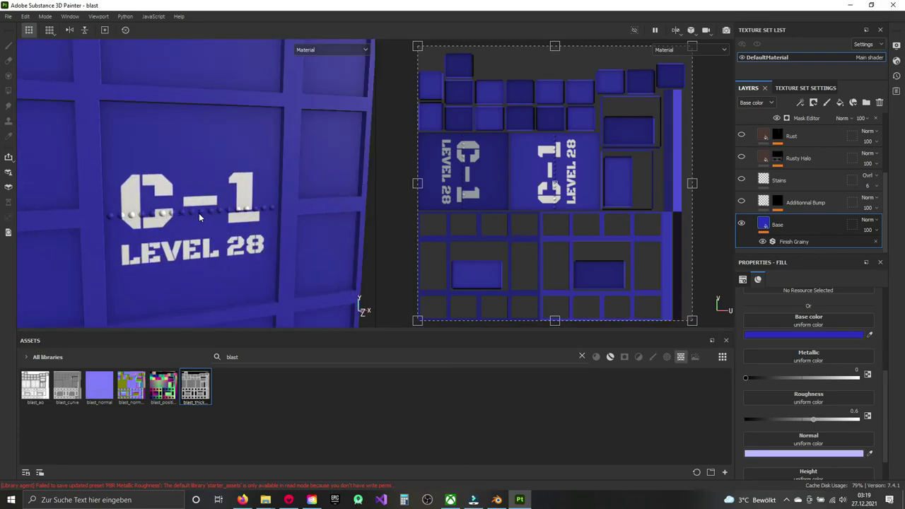
{"action": "scroll", "coordinate": [228, 229], "scroll_direction": "up", "scroll_amount": 3}
{"action": "scroll", "coordinate": [273, 217], "scroll_direction": "up", "scroll_amount": 2}
{"action": "mouse_move", "coordinate": [273, 217]}
{"action": "left_mouse_down", "text": "alt"}
{"action": "mouse_move", "coordinate": [232, 187]}
{"action": "mouse_move", "coordinate": [252, 240]}
{"action": "mouse_move", "coordinate": [141, 230]}
{"action": "mouse_move", "coordinate": [85, 243]}
{"action": "mouse_move", "coordinate": [333, 247]}
{"action": "mouse_move", "coordinate": [184, 238]}
{"action": "mouse_move", "coordinate": [202, 248]}
{"action": "mouse_move", "coordinate": [199, 227]}
{"action": "left_mouse_up", "text": "alt"}
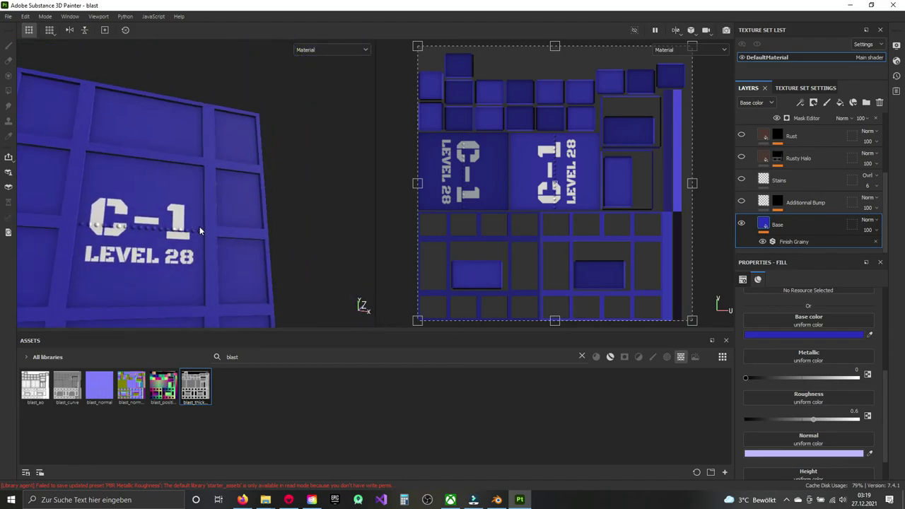
{"action": "mouse_move", "coordinate": [199, 226]}
{"action": "right_mouse_down", "text": "alt"}
{"action": "mouse_move", "coordinate": [218, 237]}
{"action": "mouse_move", "coordinate": [232, 273]}
{"action": "mouse_move", "coordinate": [222, 255]}
{"action": "right_mouse_up", "text": "alt"}
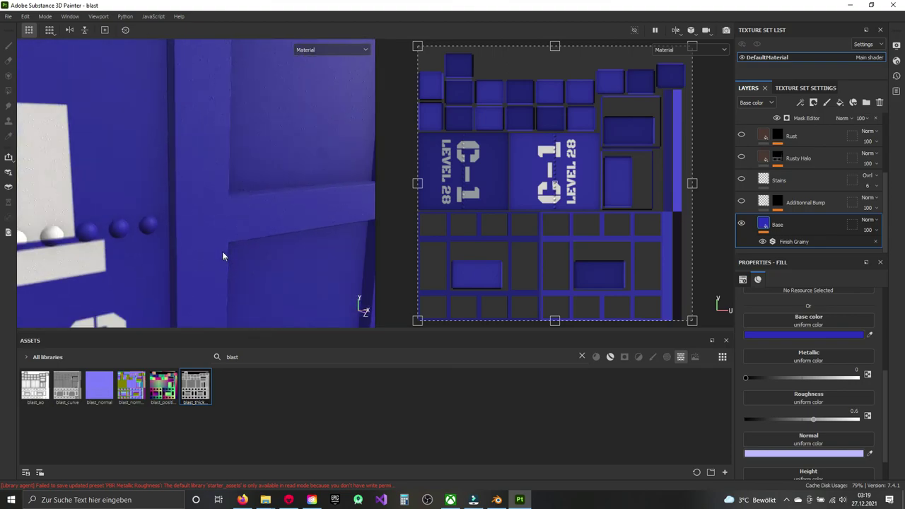
{"action": "mouse_move", "coordinate": [222, 255]}
{"action": "left_mouse_down", "text": "alt"}
{"action": "mouse_move", "coordinate": [255, 181]}
{"action": "mouse_move", "coordinate": [252, 228]}
{"action": "mouse_move", "coordinate": [227, 224]}
{"action": "mouse_move", "coordinate": [219, 212]}
{"action": "mouse_move", "coordinate": [216, 221]}
{"action": "mouse_move", "coordinate": [224, 216]}
{"action": "left_mouse_up", "text": "alt"}
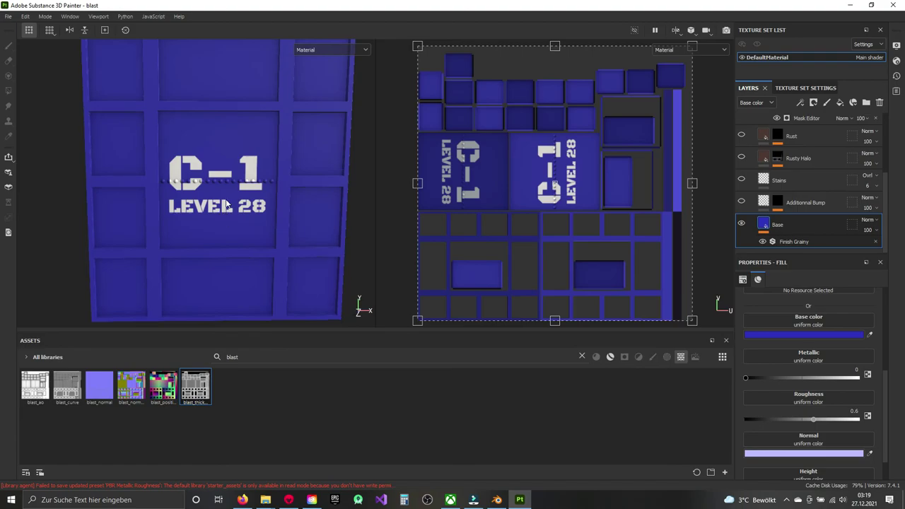
Step: Export the seven texture maps with Ctrl+Shift+E using the existing settings, then go to Blender
{"action": "key", "text": "ctrl+shift+e"}
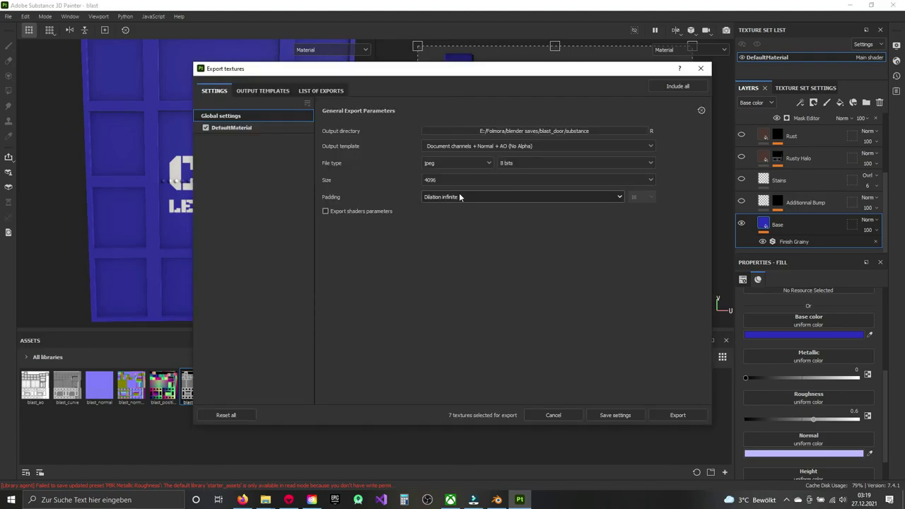
{"action": "left_click", "coordinate": [699, 417]}
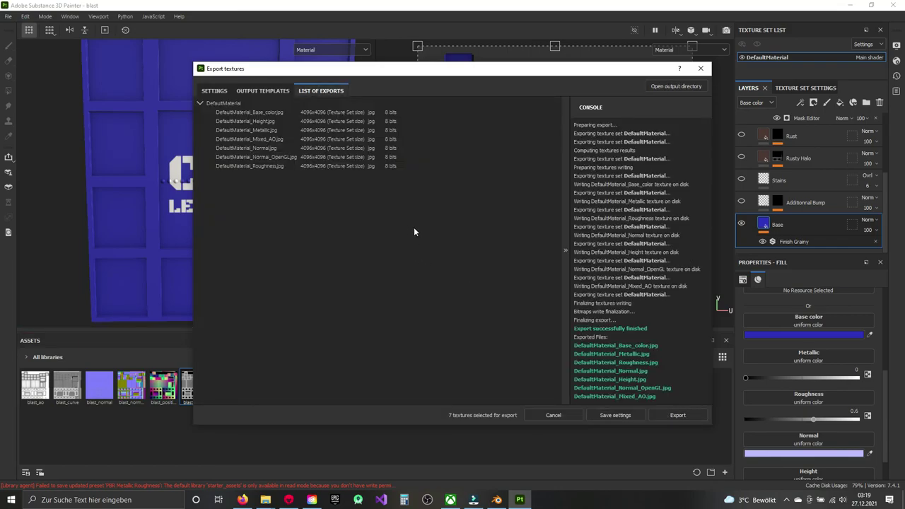
{"action": "left_click", "coordinate": [700, 68]}
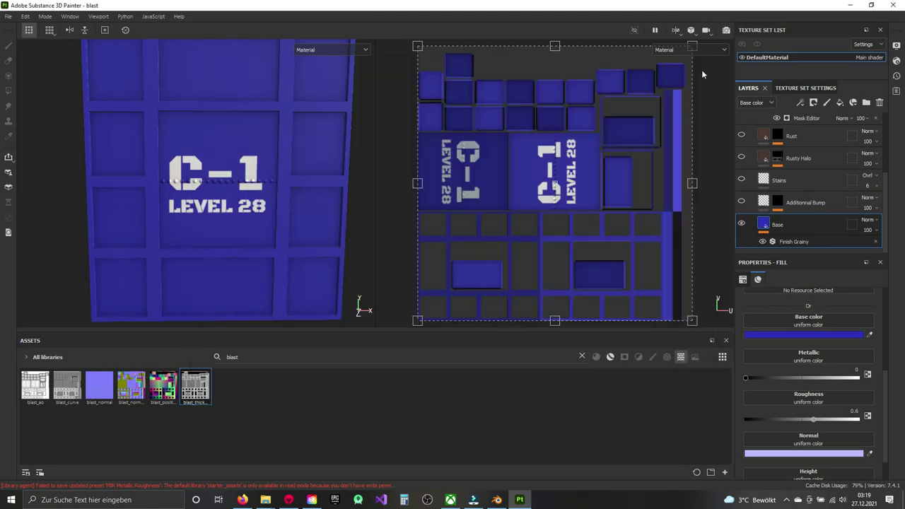
{"action": "left_click", "coordinate": [497, 499]}
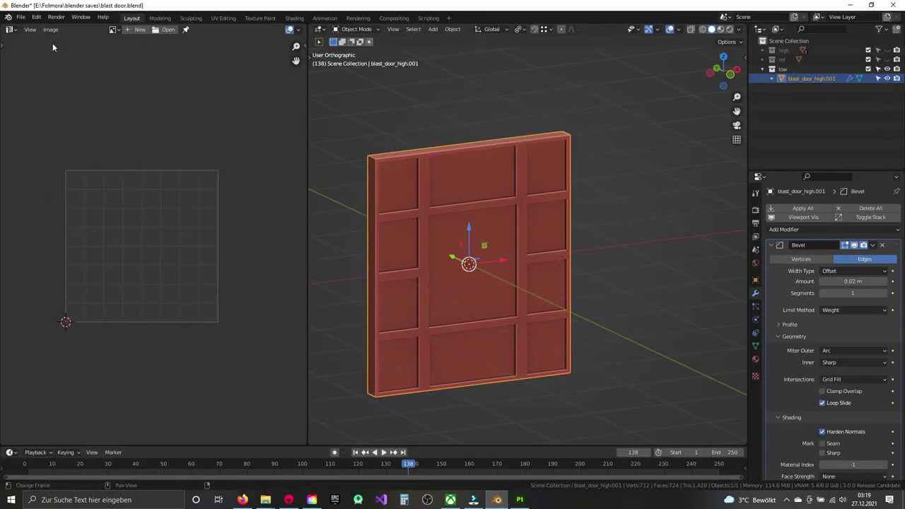
Step: Turn the left area into a Shader Editor with its side panel hidden
{"action": "left_click", "coordinate": [20, 17]}
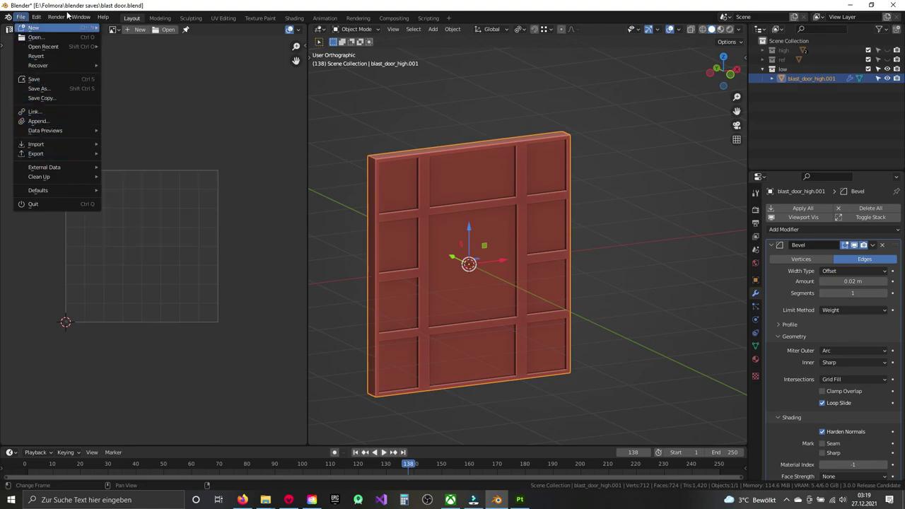
{"action": "left_click", "coordinate": [180, 95]}
{"action": "left_click", "coordinate": [14, 31]}
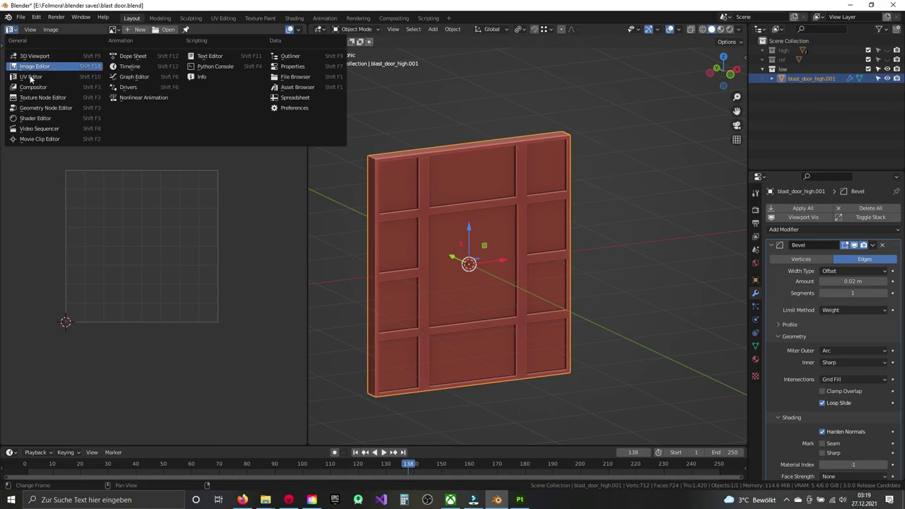
{"action": "left_click", "coordinate": [34, 120]}
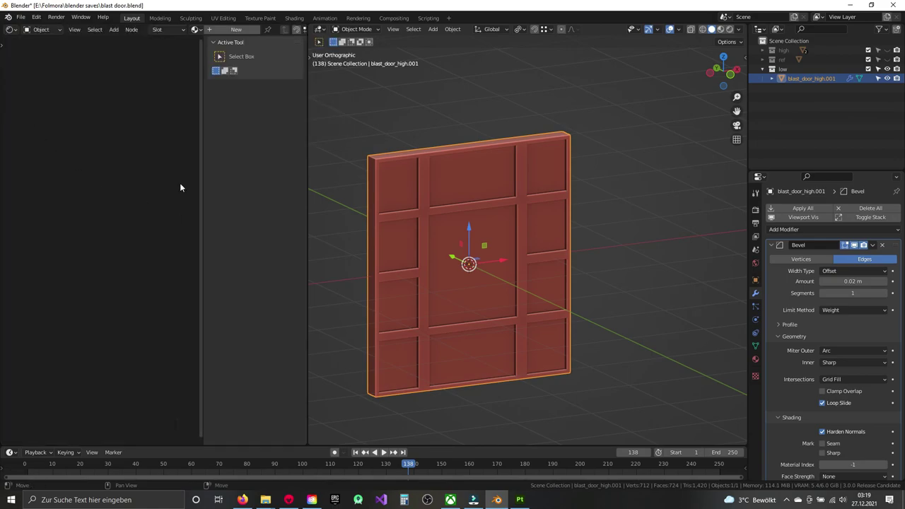
{"action": "key", "text": "n"}
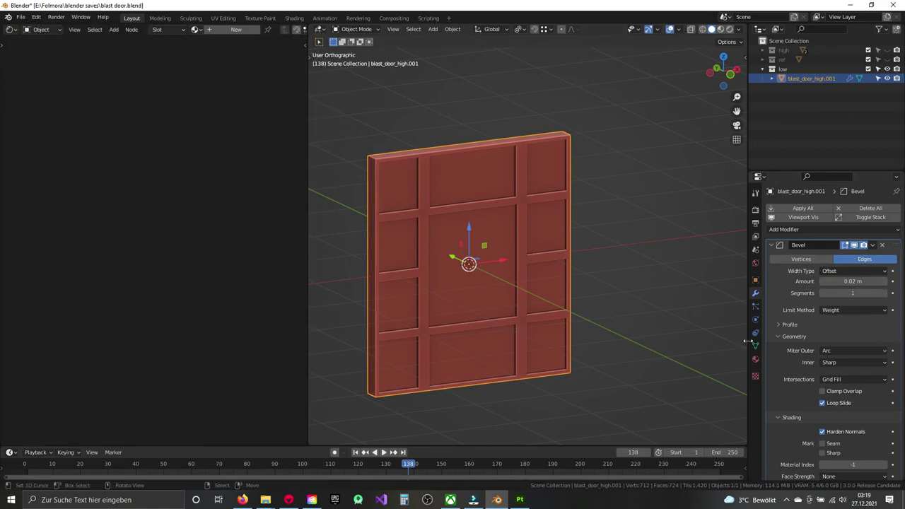
Step: Assign the blast_door material to the door and box-select its old texture nodes
{"action": "left_click", "coordinate": [755, 345]}
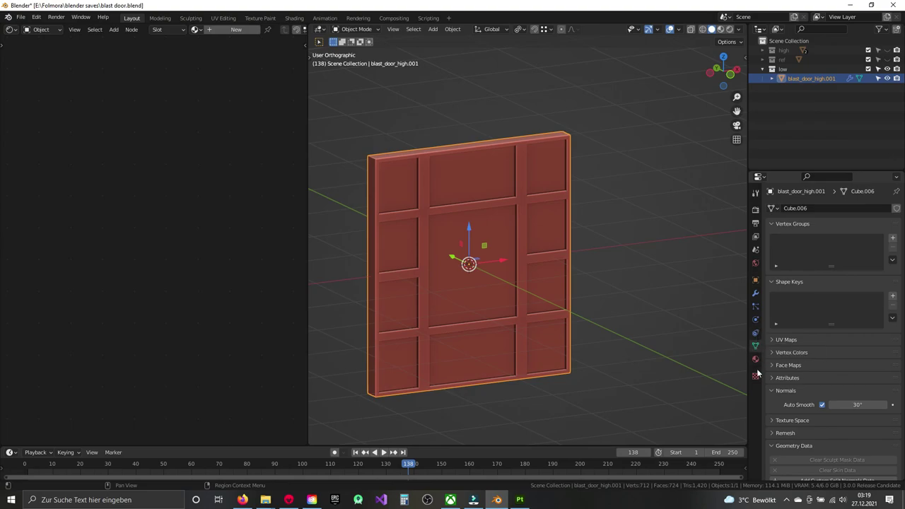
{"action": "left_click", "coordinate": [756, 359]}
{"action": "left_click", "coordinate": [773, 248]}
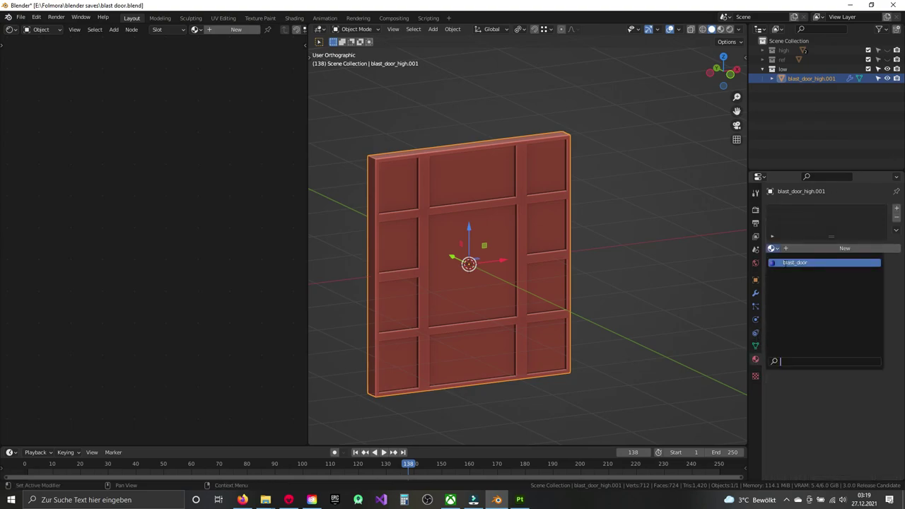
{"action": "left_click", "coordinate": [783, 262]}
{"action": "scroll", "coordinate": [91, 267], "scroll_direction": "up", "scroll_amount": 3}
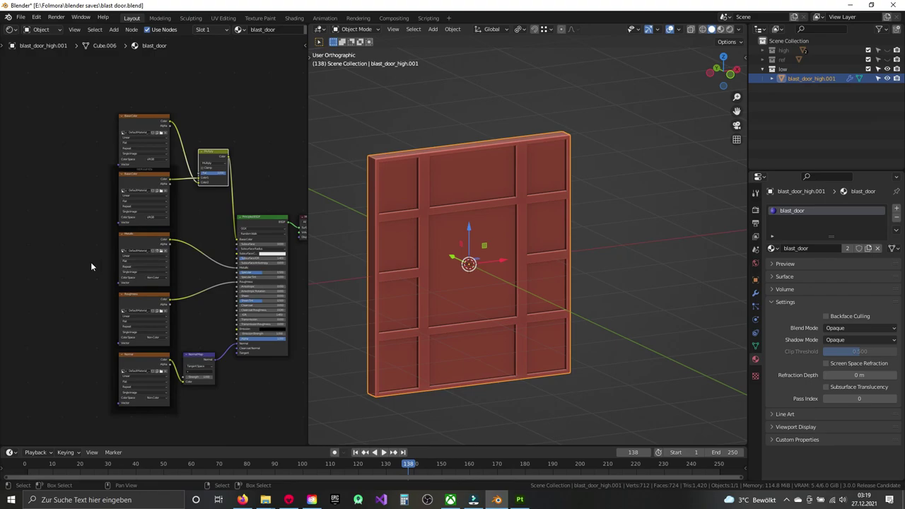
{"action": "mouse_move", "coordinate": [81, 107]}
{"action": "middle_mouse_down"}
{"action": "mouse_move", "coordinate": [96, 158]}
{"action": "mouse_move", "coordinate": [80, 87]}
{"action": "middle_mouse_up"}
{"action": "mouse_move", "coordinate": [77, 88]}
{"action": "left_mouse_down"}
{"action": "mouse_move", "coordinate": [202, 439]}
{"action": "mouse_move", "coordinate": [219, 432]}
{"action": "left_mouse_up"}
Step: Delete the old nodes and auto-connect Base Color, Metallic, Roughness, Normal and AO maps to the Principled BSDF
{"action": "key", "text": "x"}
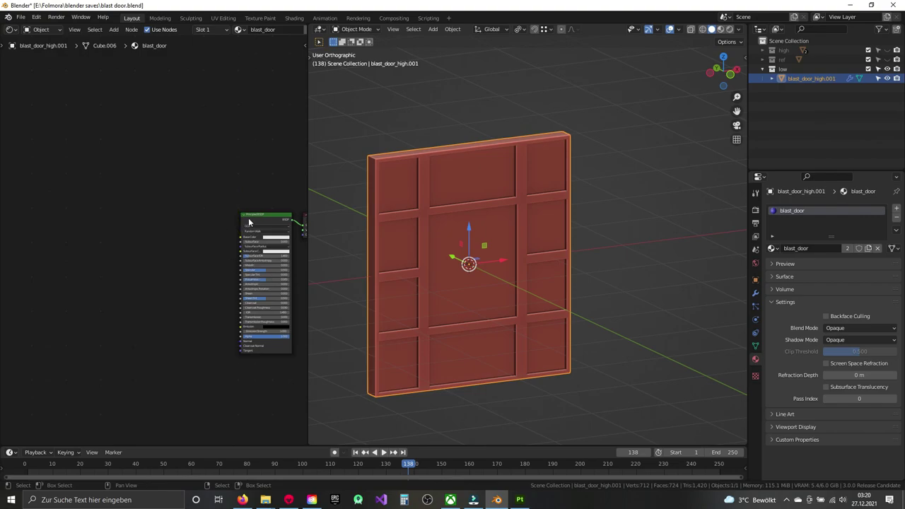
{"action": "left_click", "coordinate": [249, 223]}
{"action": "key", "text": "ctrl+shift+t"}
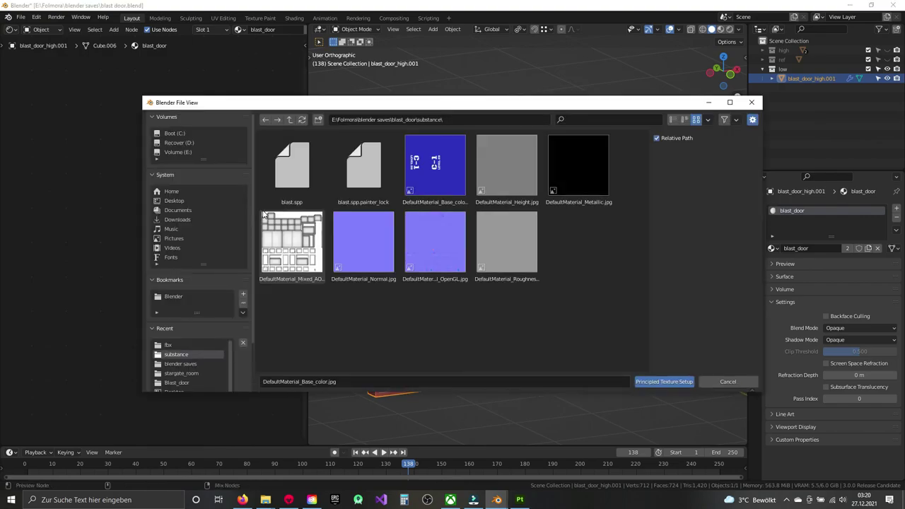
{"action": "left_click", "coordinate": [300, 261]}
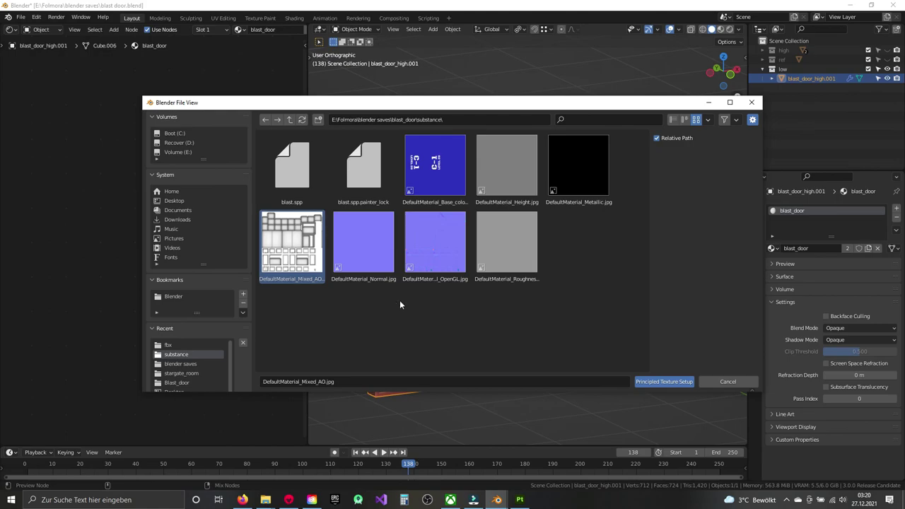
{"action": "left_click", "coordinate": [434, 242], "text": "ctrl"}
{"action": "left_click", "coordinate": [433, 166], "text": "ctrl"}
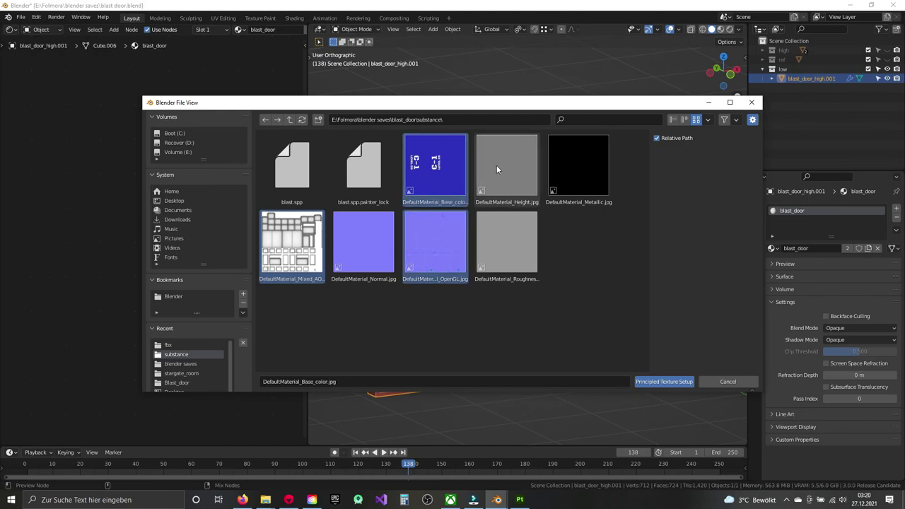
{"action": "left_click", "coordinate": [573, 170], "text": "ctrl"}
{"action": "left_click", "coordinate": [518, 253], "text": "ctrl"}
{"action": "left_click", "coordinate": [664, 382]}
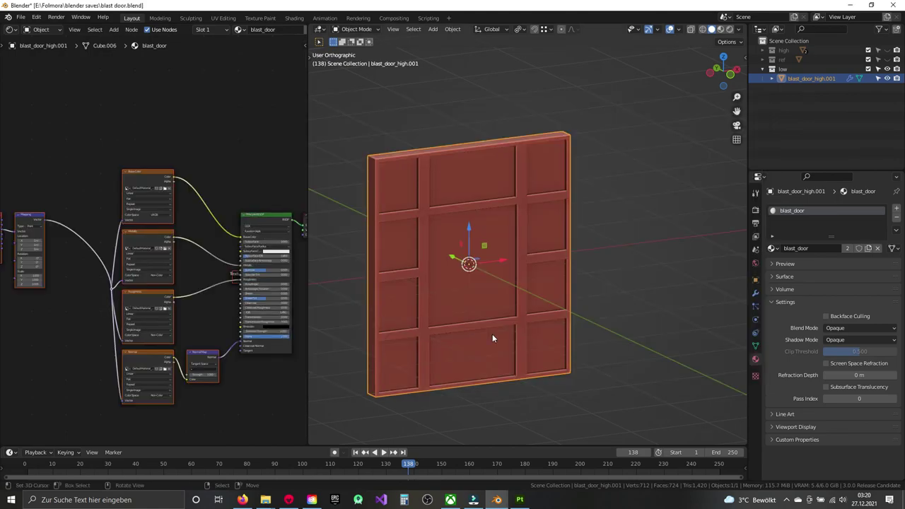
Step: Delete the mapping node frame and select the Base Color texture node
{"action": "middle_click_drag", "start_coordinate": [86, 297], "coordinate": [169, 302]}
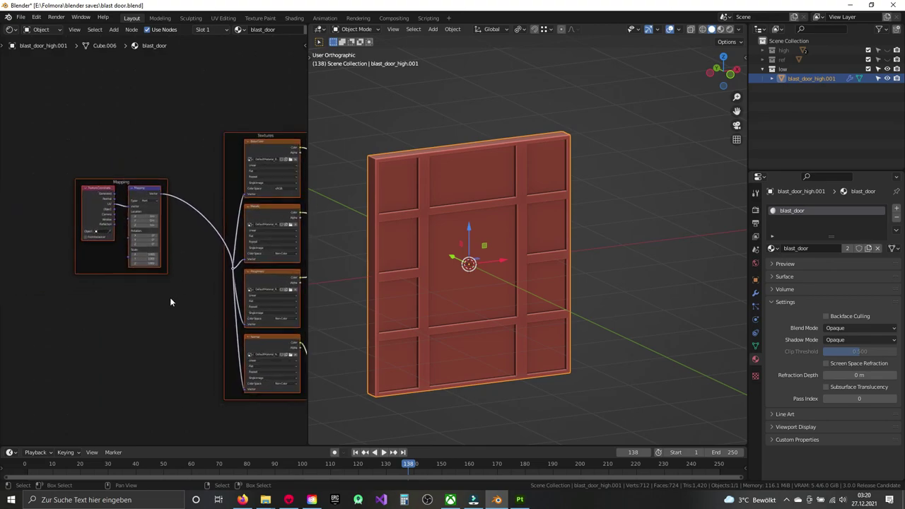
{"action": "scroll", "coordinate": [96, 205], "scroll_direction": "up", "scroll_amount": 1}
{"action": "mouse_move", "coordinate": [35, 128]}
{"action": "left_mouse_down"}
{"action": "mouse_move", "coordinate": [246, 330]}
{"action": "mouse_move", "coordinate": [234, 293]}
{"action": "left_mouse_up"}
{"action": "key", "text": "x"}
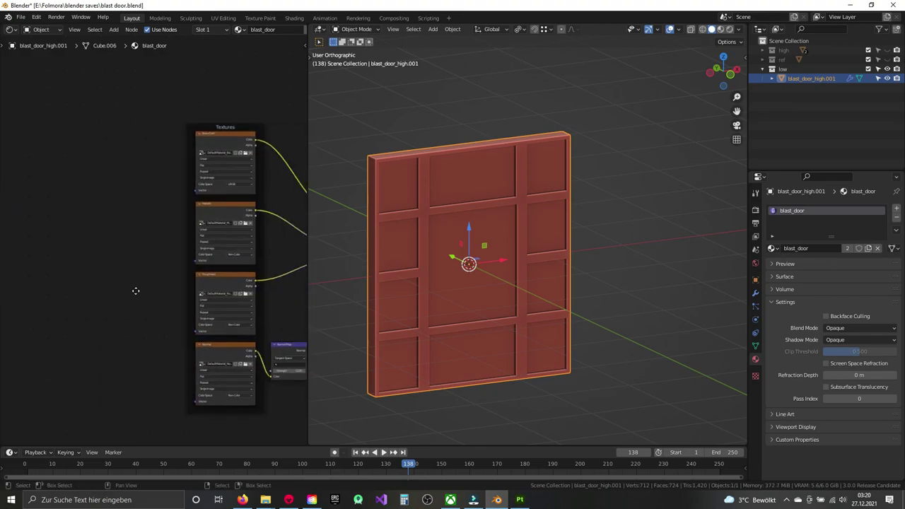
{"action": "middle_click_drag", "start_coordinate": [234, 293], "coordinate": [129, 273]}
{"action": "scroll", "coordinate": [129, 273], "scroll_direction": "up", "scroll_amount": 2}
{"action": "middle_click_drag", "start_coordinate": [161, 167], "coordinate": [178, 212]}
{"action": "scroll", "coordinate": [184, 283], "scroll_direction": "up", "scroll_amount": 2}
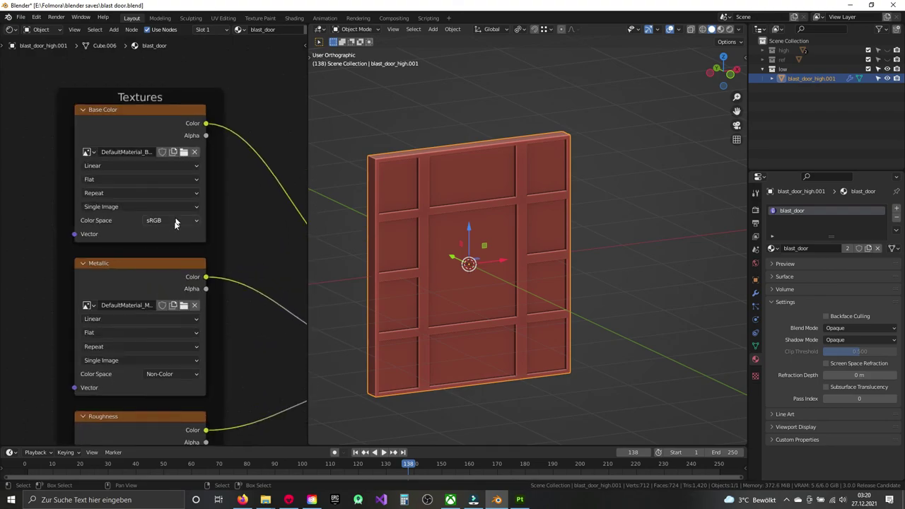
{"action": "scroll", "coordinate": [189, 301], "scroll_direction": "up", "scroll_amount": 1}
{"action": "mouse_move", "coordinate": [190, 302]}
{"action": "middle_mouse_down"}
{"action": "mouse_move", "coordinate": [191, 191]}
{"action": "mouse_move", "coordinate": [143, 169]}
{"action": "middle_mouse_up"}
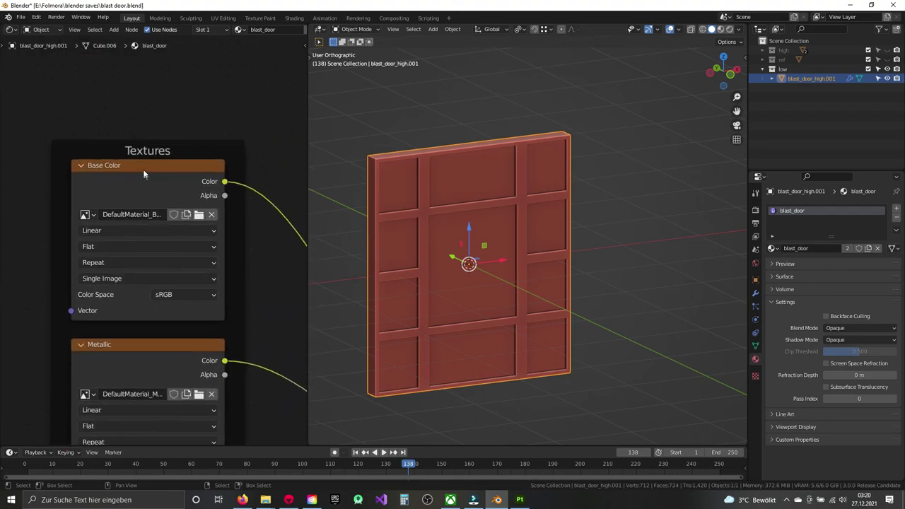
{"action": "left_click", "coordinate": [143, 169]}
Step: Duplicate the Base Color image node and load DefaultMaterial_Mixed_AO.jpg into the copy
{"action": "key", "text": "shift+d"}
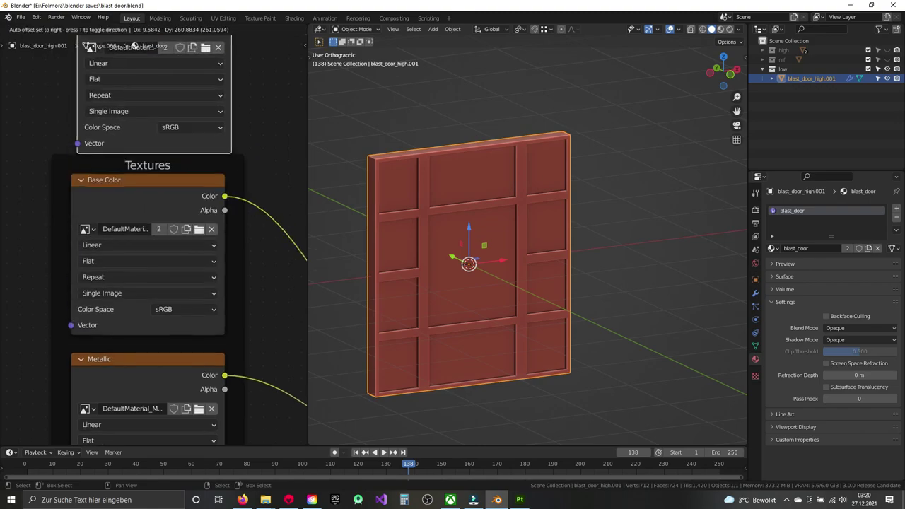
{"action": "left_click", "coordinate": [159, 123]}
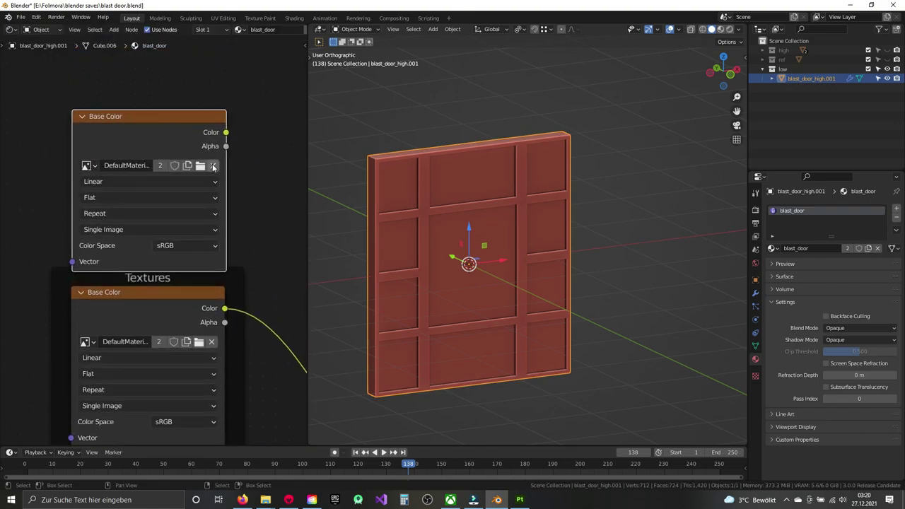
{"action": "left_click", "coordinate": [213, 165]}
{"action": "left_click", "coordinate": [198, 168]}
{"action": "left_click", "coordinate": [491, 176]}
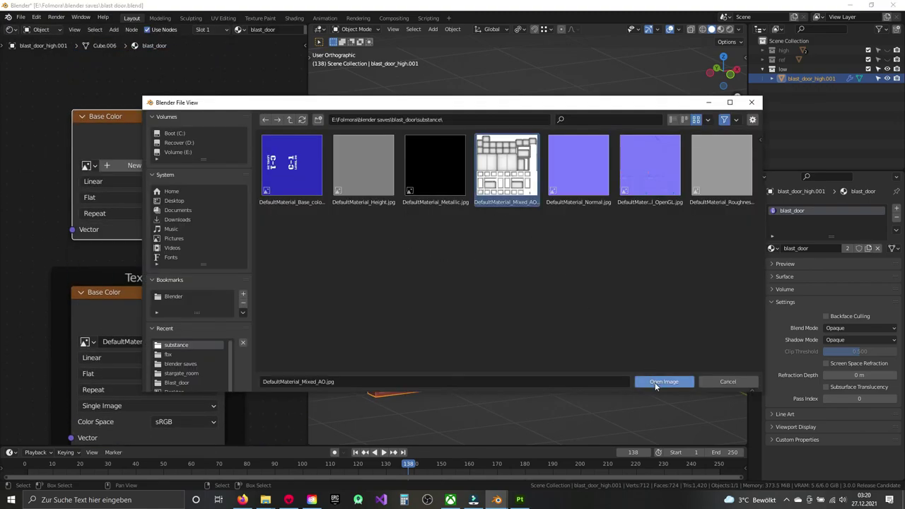
{"action": "left_click", "coordinate": [657, 383]}
Step: Widen the node editor and view the door in Material Preview mode
{"action": "scroll", "coordinate": [162, 180], "scroll_direction": "right", "scroll_amount": 3}
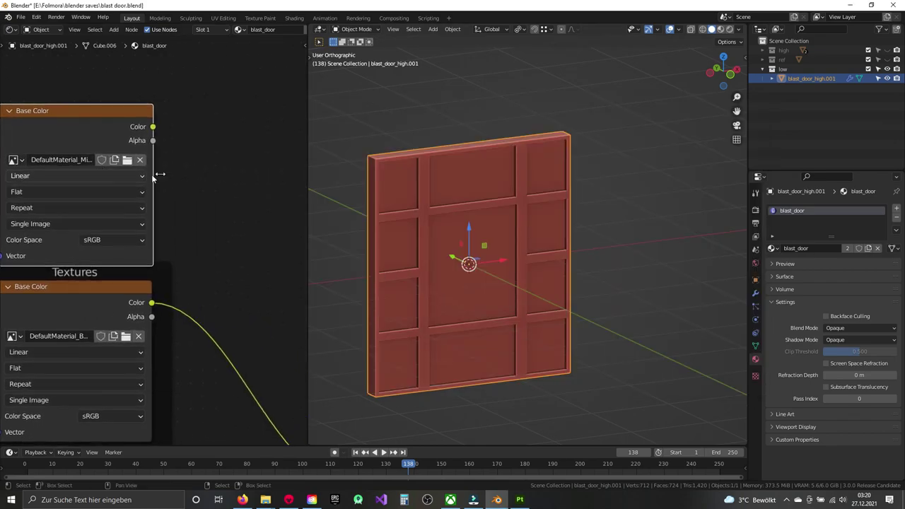
{"action": "scroll", "coordinate": [247, 198], "scroll_direction": "right", "scroll_amount": 2}
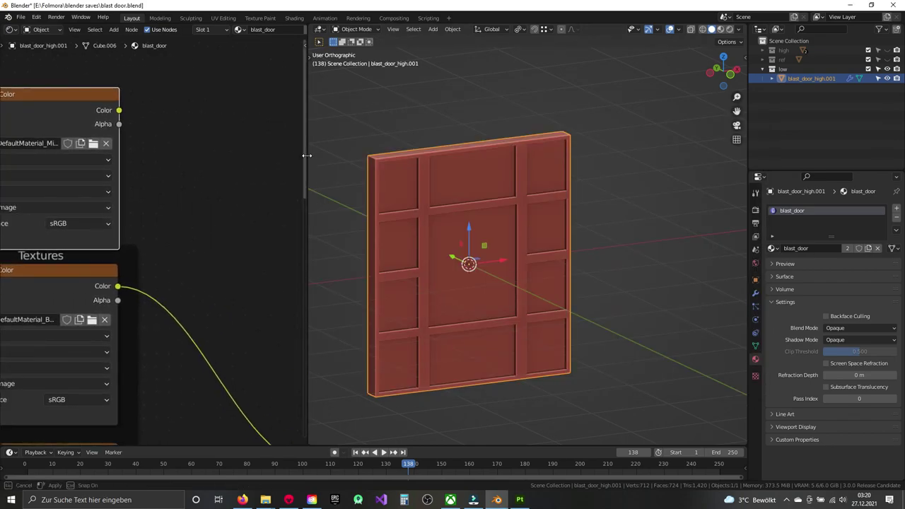
{"action": "left_click_drag", "start_coordinate": [306, 162], "coordinate": [387, 163]}
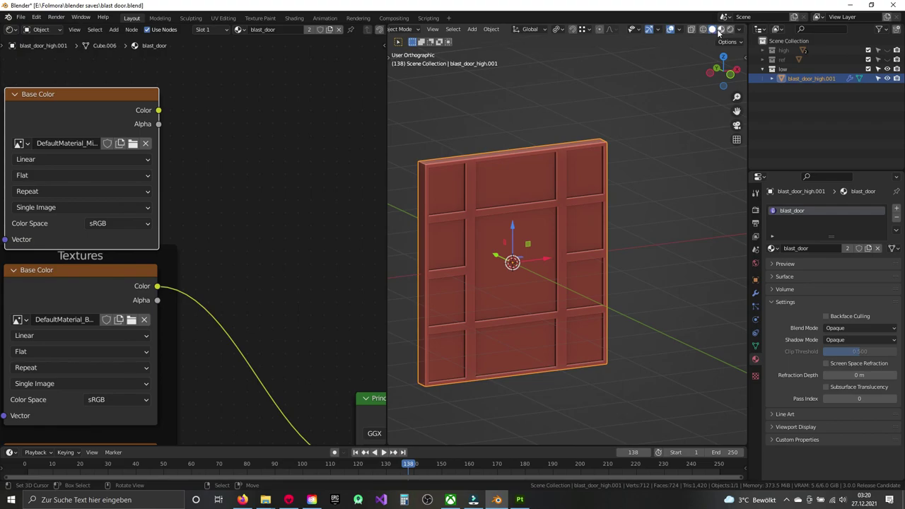
{"action": "left_click", "coordinate": [720, 30]}
{"action": "middle_click_drag", "start_coordinate": [560, 252], "coordinate": [570, 236]}
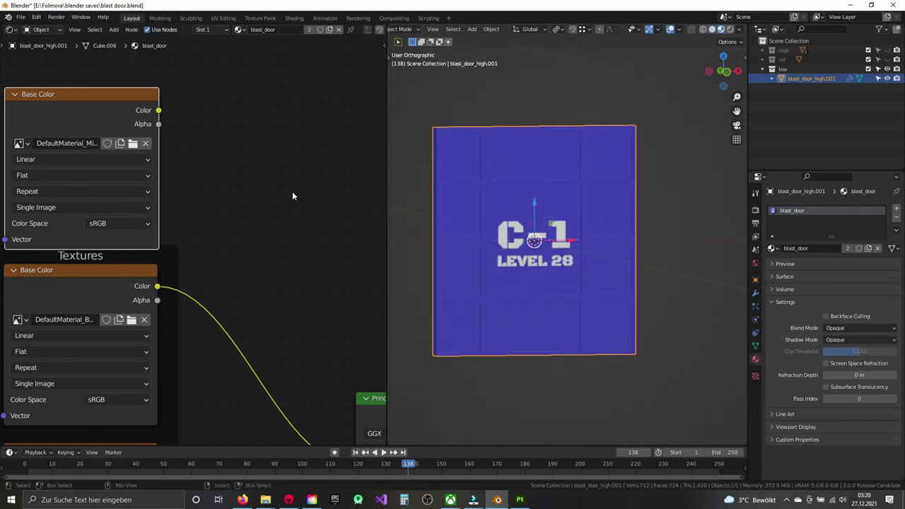
{"action": "middle_click_drag", "start_coordinate": [292, 191], "coordinate": [282, 191]}
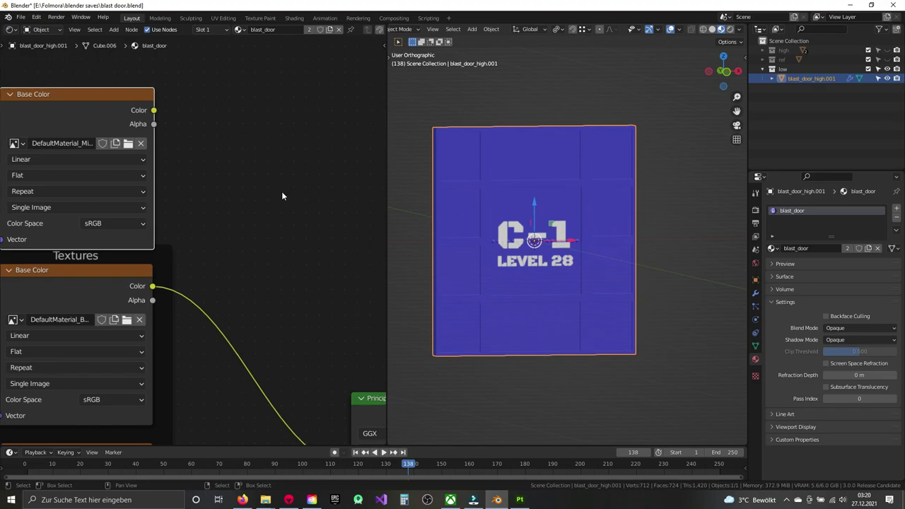
Step: Add a MixRGB Multiply node combining base colour and AO, feeding Principled Base Color at full factor
{"action": "key", "text": "shift+a"}
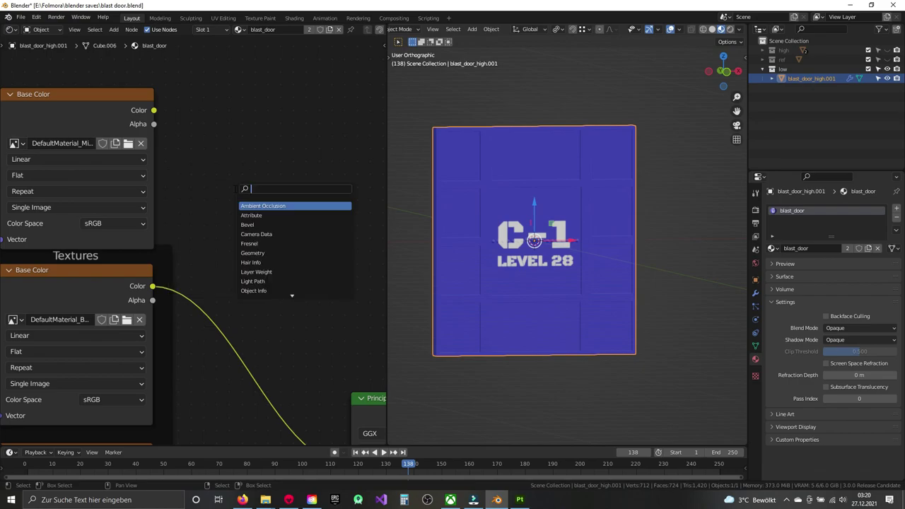
{"action": "type", "text": "mix"}
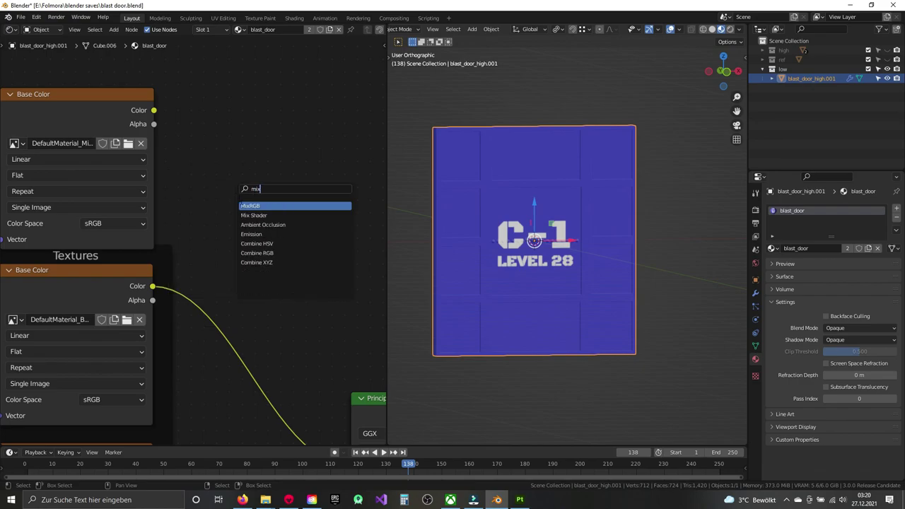
{"action": "left_click", "coordinate": [251, 206]}
{"action": "left_click", "coordinate": [243, 193]}
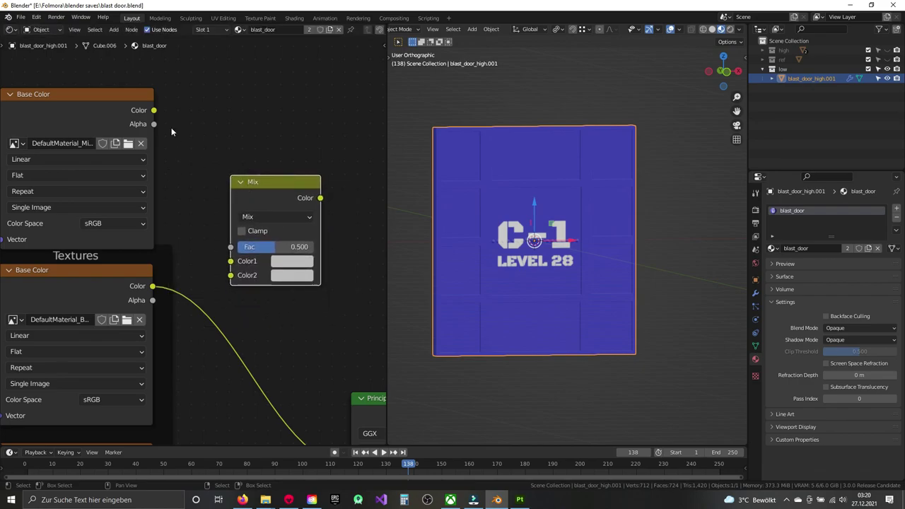
{"action": "left_click_drag", "start_coordinate": [154, 111], "coordinate": [230, 275]}
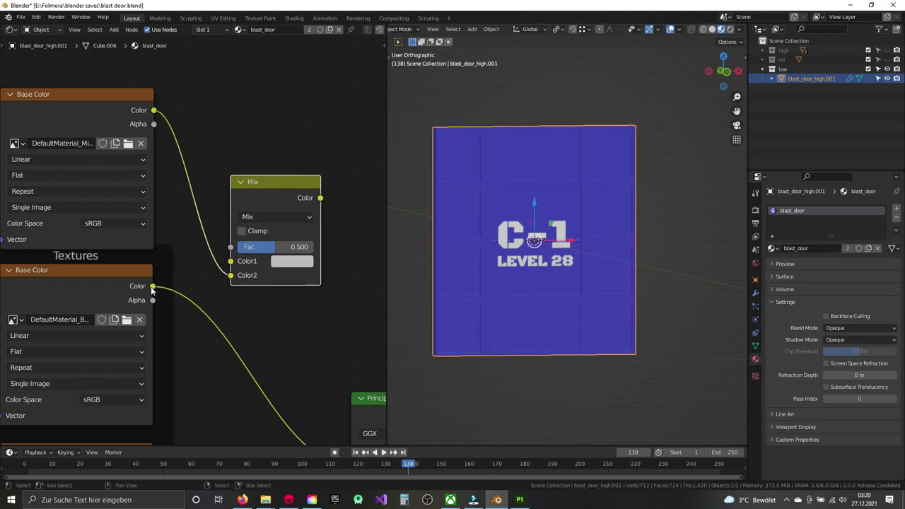
{"action": "left_click_drag", "start_coordinate": [152, 286], "coordinate": [231, 261]}
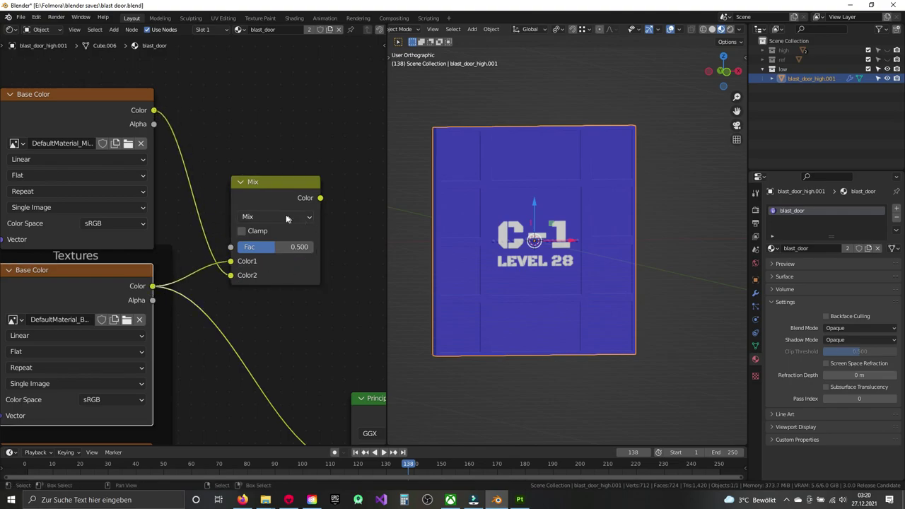
{"action": "left_click", "coordinate": [286, 220]}
{"action": "left_click", "coordinate": [283, 263]}
{"action": "middle_click_drag", "start_coordinate": [293, 273], "coordinate": [199, 213]}
{"action": "mouse_move", "coordinate": [237, 145]}
{"action": "left_mouse_down"}
{"action": "mouse_move", "coordinate": [269, 414]}
{"action": "mouse_move", "coordinate": [269, 400]}
{"action": "left_mouse_up"}
{"action": "left_click_drag", "start_coordinate": [188, 196], "coordinate": [221, 196]}
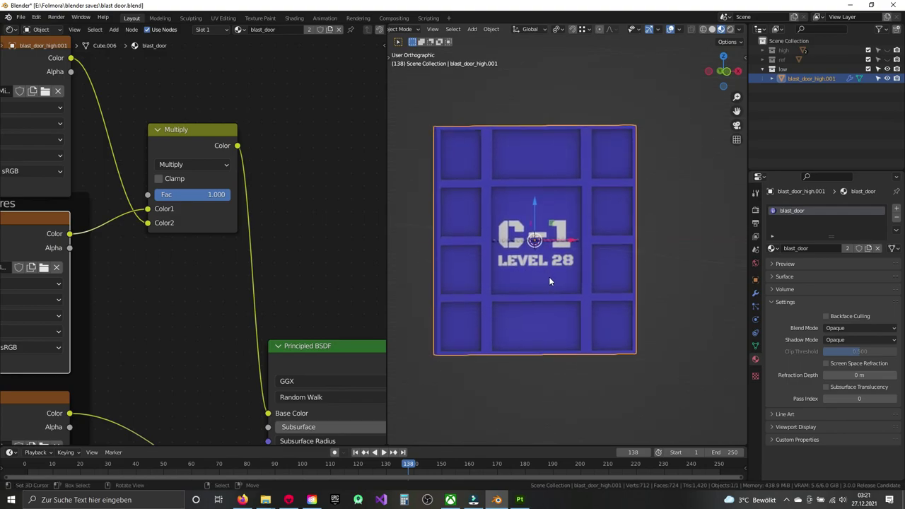
Step: Maximize the 3D viewport with Ctrl+Space, deselect the door, and turn off overlays
{"action": "scroll", "coordinate": [549, 276], "scroll_direction": "up", "scroll_amount": 4}
{"action": "scroll", "coordinate": [591, 264], "scroll_direction": "down", "scroll_amount": 1}
{"action": "scroll", "coordinate": [604, 258], "scroll_direction": "down", "scroll_amount": 2}
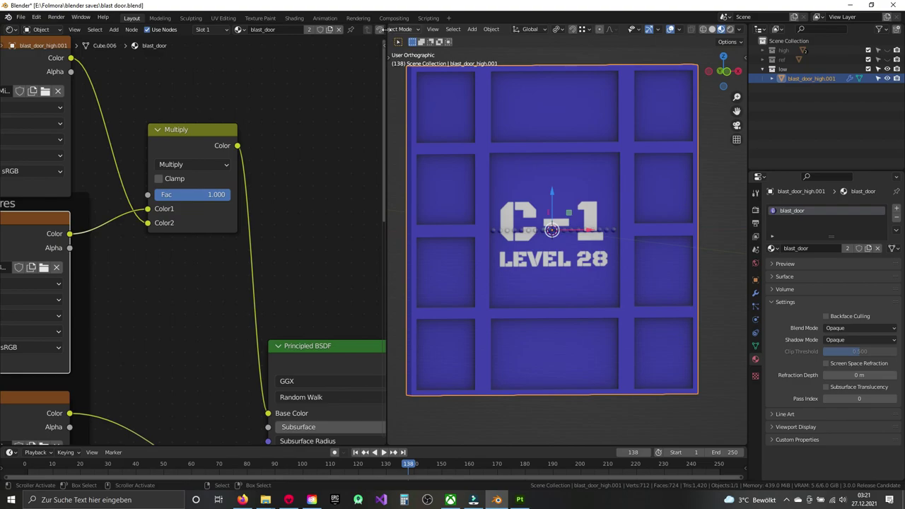
{"action": "key", "text": "ctrl+space"}
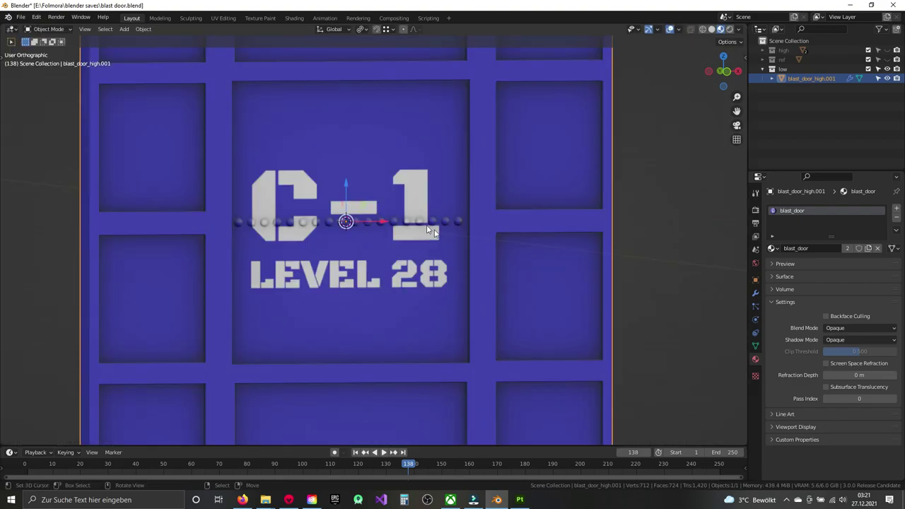
{"action": "scroll", "coordinate": [434, 241], "scroll_direction": "down", "scroll_amount": 4}
{"action": "scroll", "coordinate": [434, 241], "scroll_direction": "up", "scroll_amount": 1}
{"action": "left_click", "coordinate": [594, 246]}
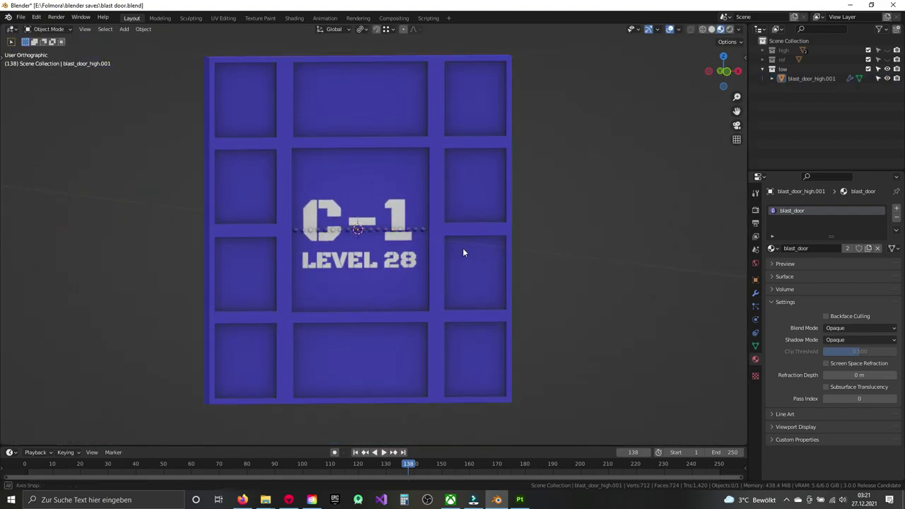
{"action": "left_click", "coordinate": [669, 30]}
{"action": "mouse_move", "coordinate": [594, 103]}
{"action": "middle_mouse_down"}
{"action": "mouse_move", "coordinate": [523, 229]}
{"action": "mouse_move", "coordinate": [518, 220]}
{"action": "middle_mouse_up"}
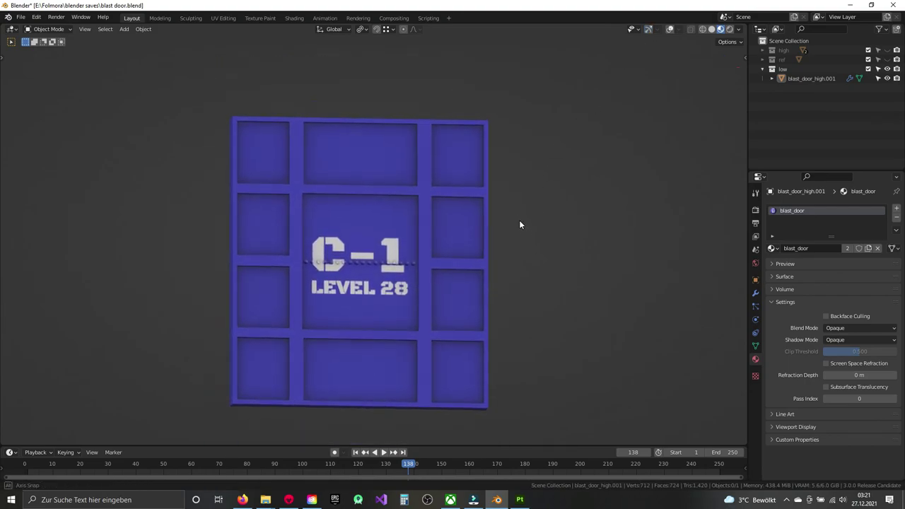